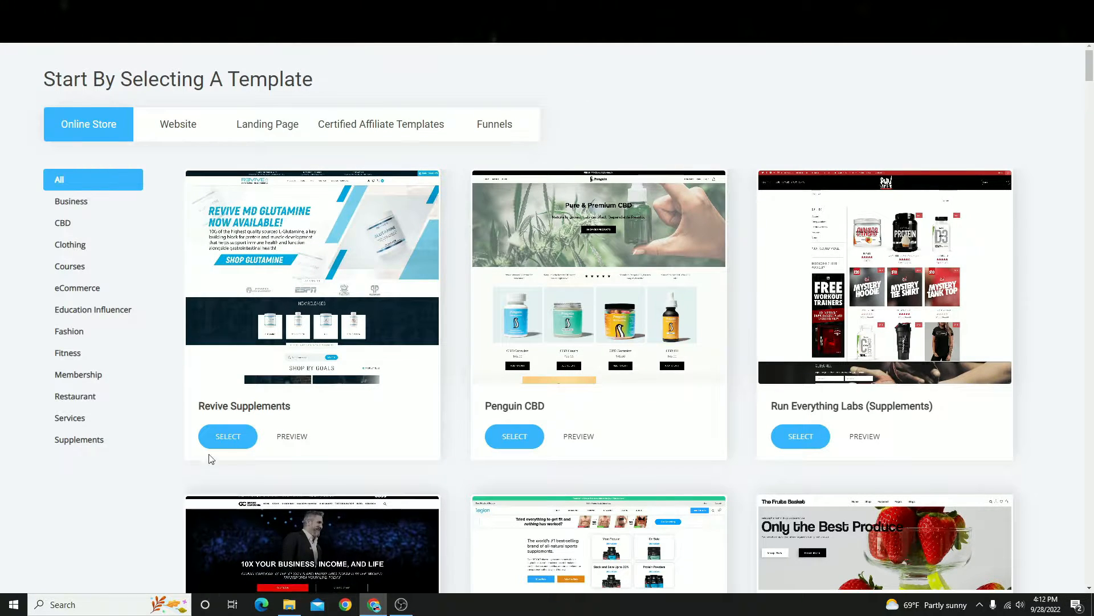
- Create an online store site from the Blank template, title it Accounting, and dismiss the introduction video
{"action": "scroll", "coordinate": [478, 360], "scroll_direction": "down", "scroll_amount": 15}
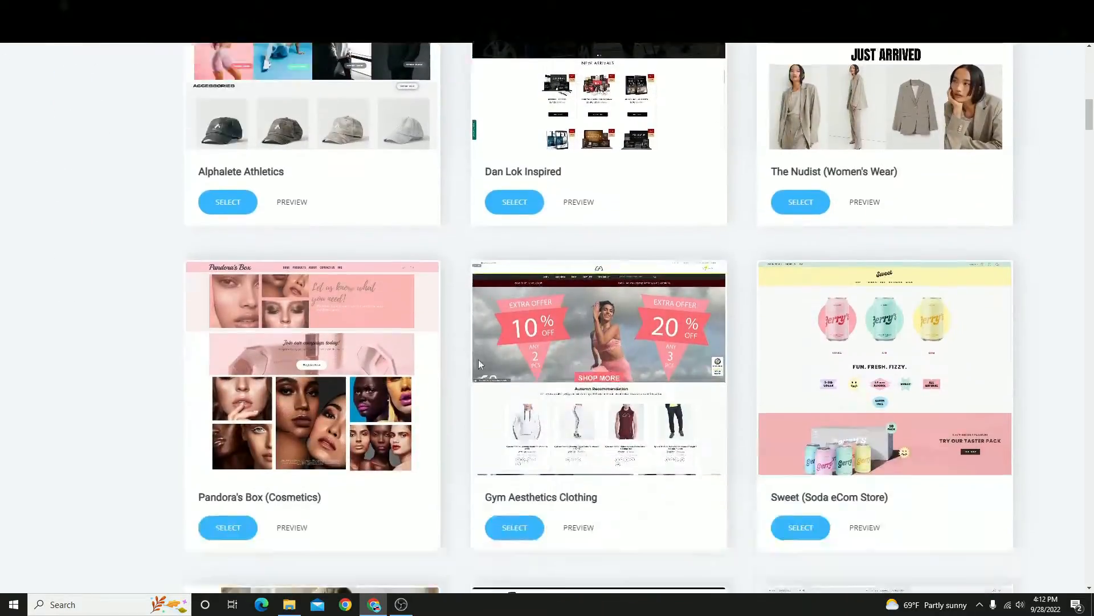
{"action": "scroll", "coordinate": [479, 364], "scroll_direction": "down", "scroll_amount": 20}
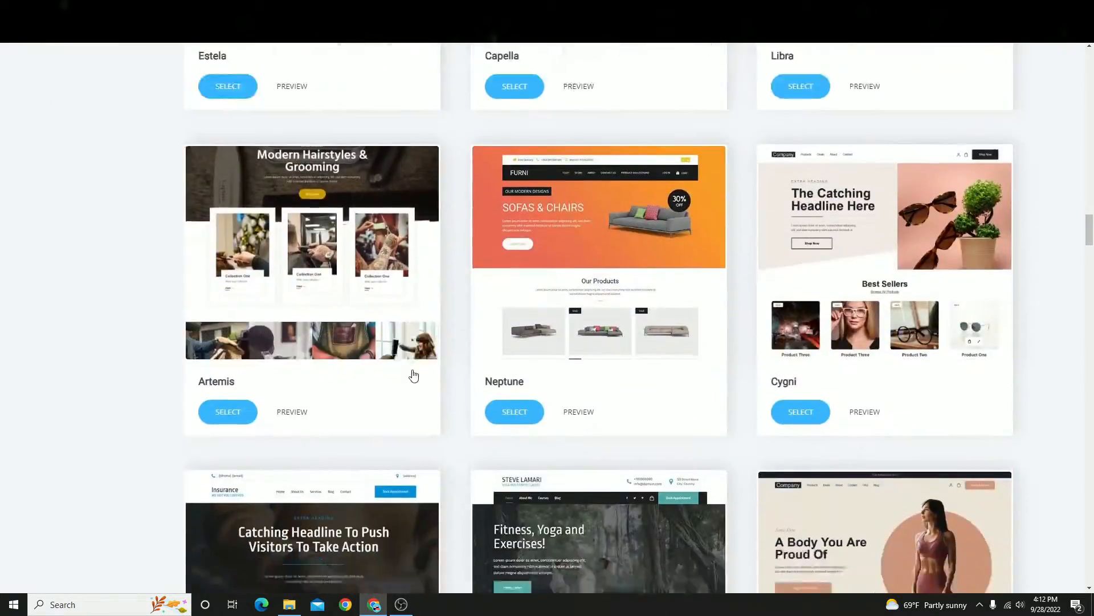
{"action": "scroll", "coordinate": [414, 375], "scroll_direction": "down", "scroll_amount": 20}
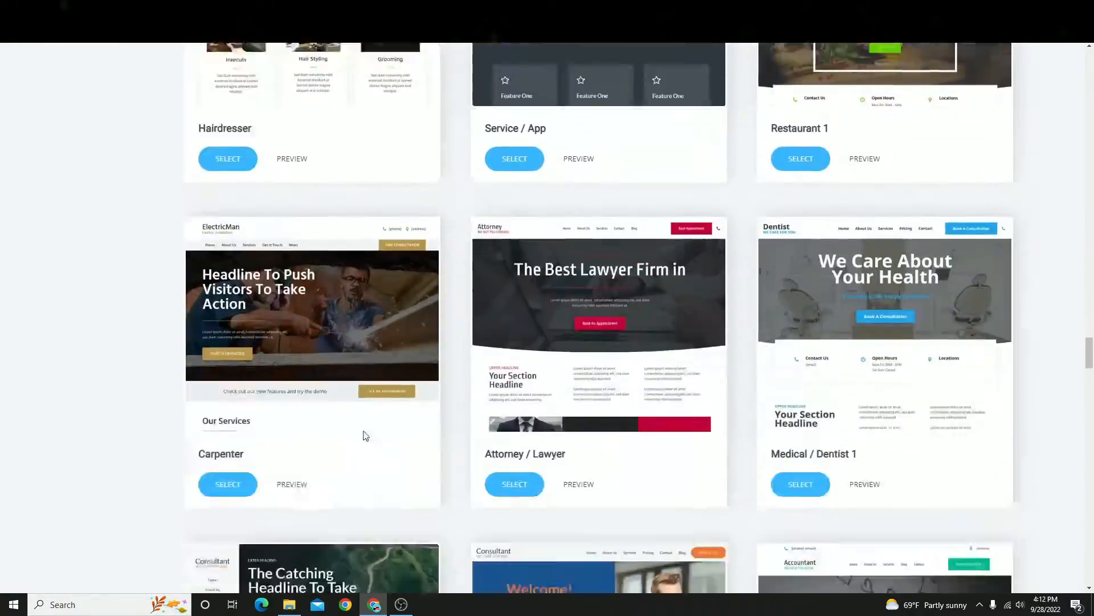
{"action": "scroll", "coordinate": [366, 436], "scroll_direction": "down", "scroll_amount": 20}
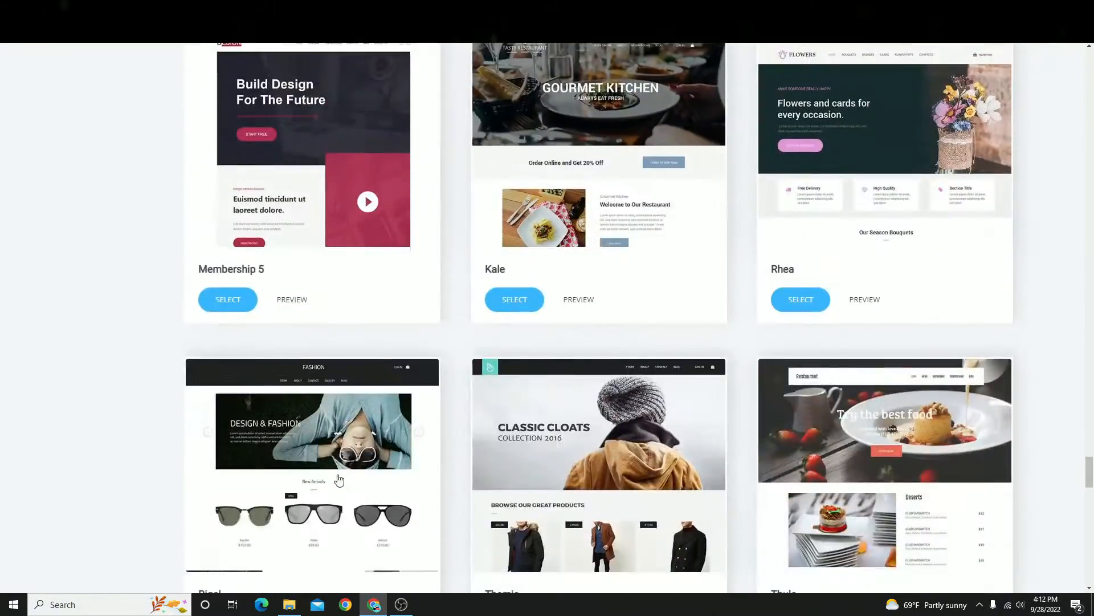
{"action": "scroll", "coordinate": [338, 480], "scroll_direction": "down", "scroll_amount": 20}
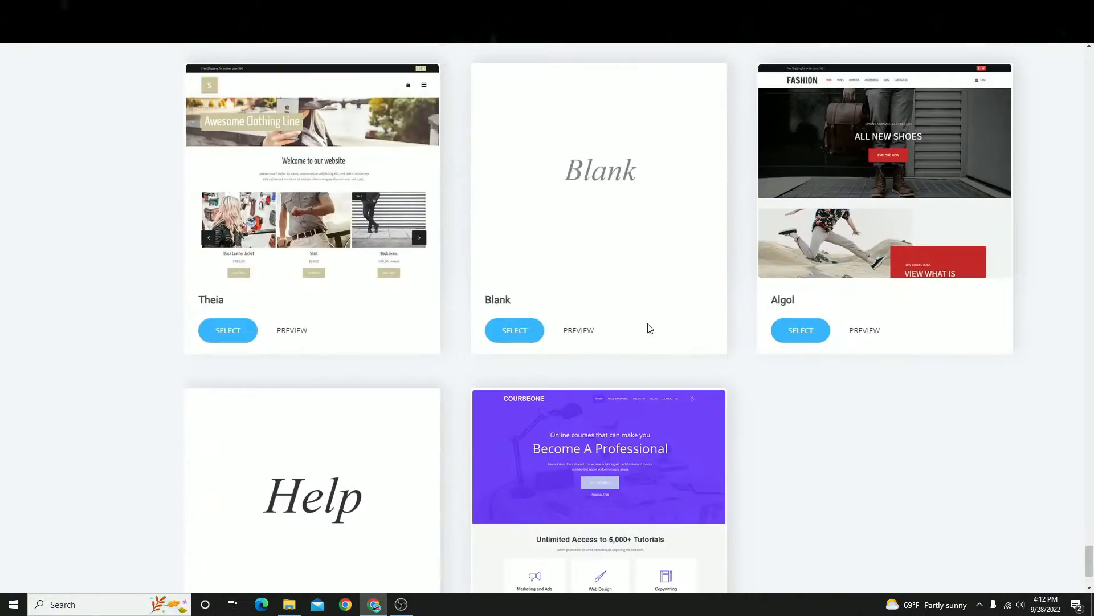
{"action": "left_click", "coordinate": [509, 330]}
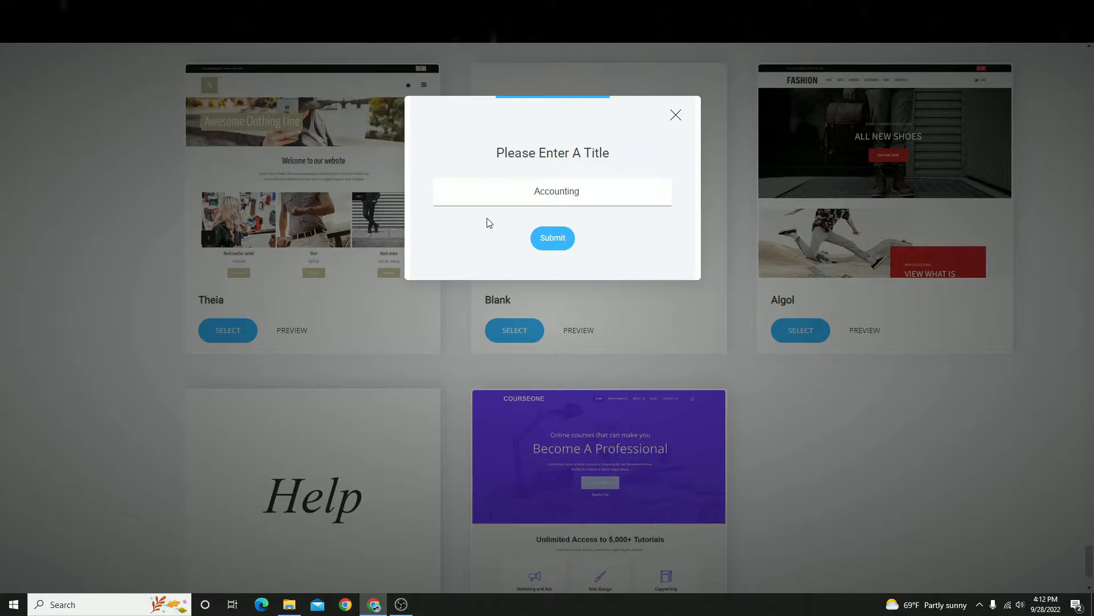
{"action": "left_click", "coordinate": [564, 237]}
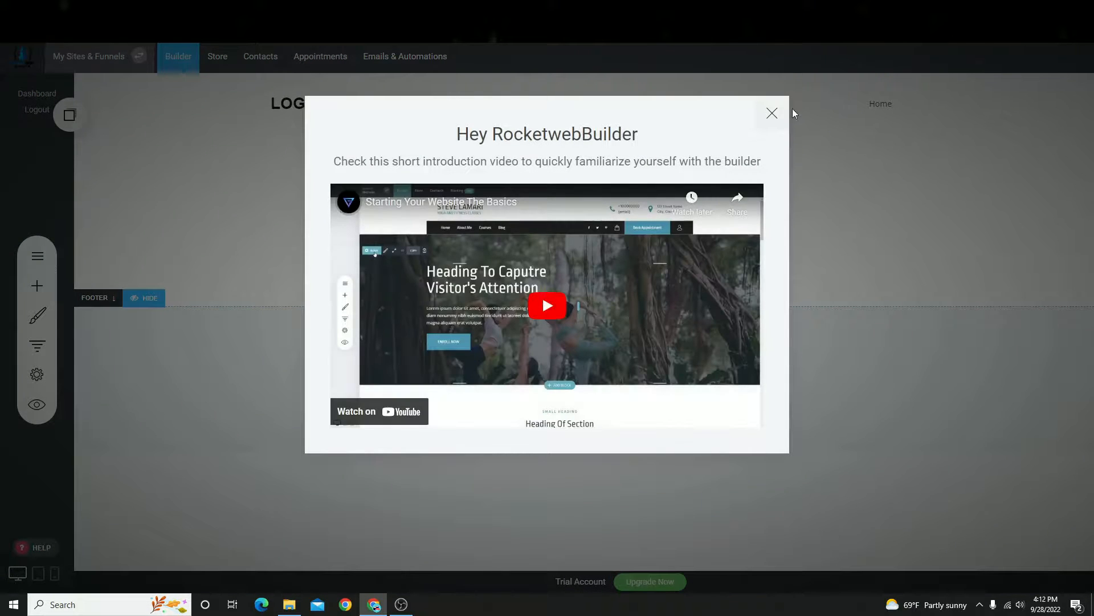
{"action": "left_click", "coordinate": [771, 114]}
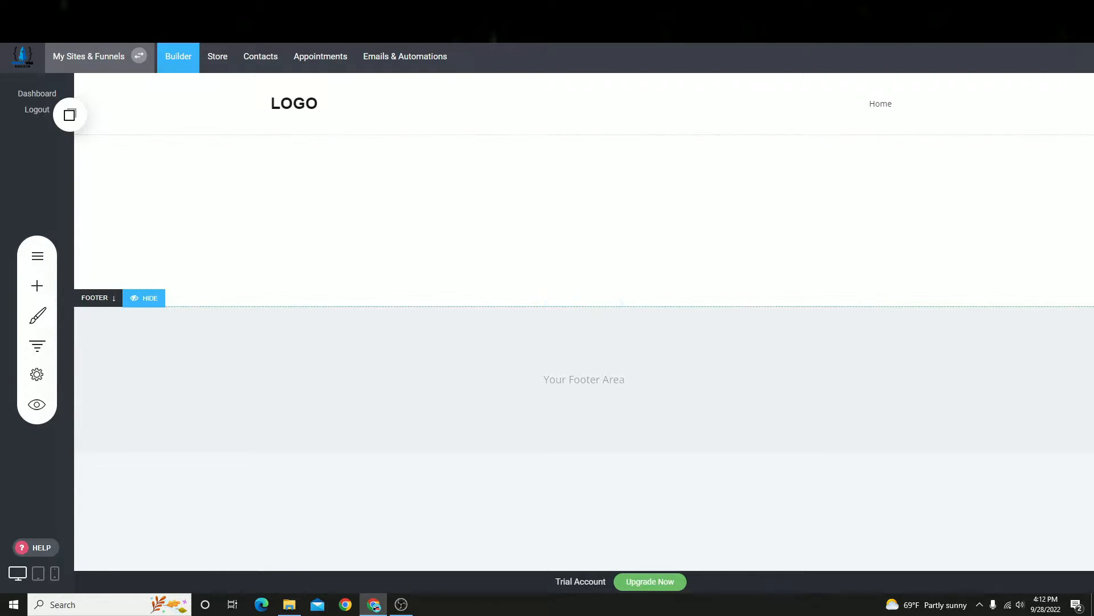
- Open the rocketwebbuilder.com home page in a new browser tab and go to its Templates page
{"action": "key", "text": "ctrl+t"}
{"action": "type", "text": "rocket"}
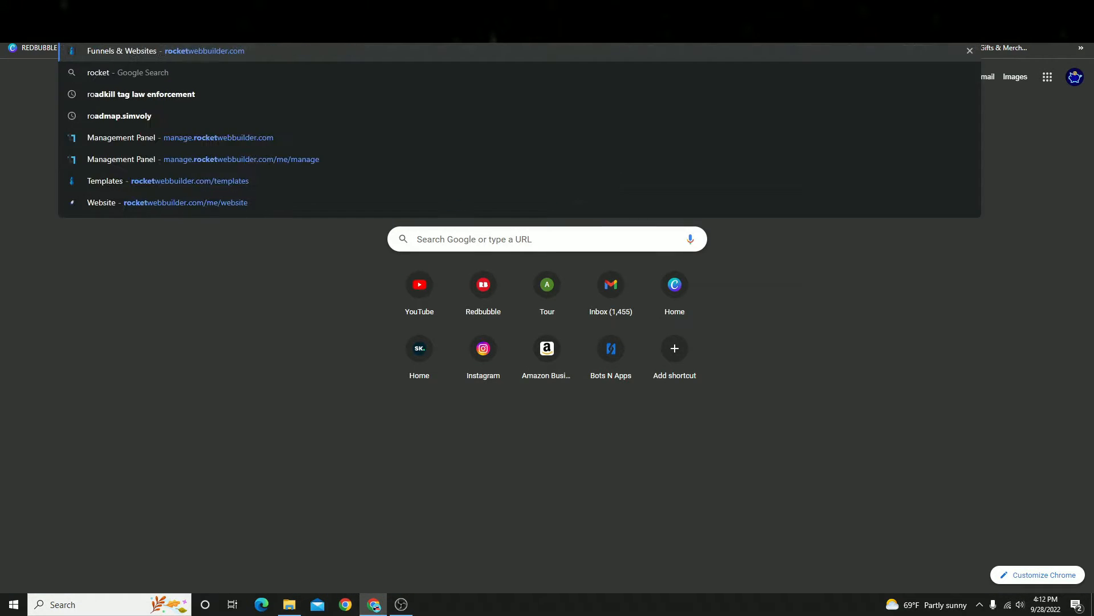
{"action": "key", "text": "Return"}
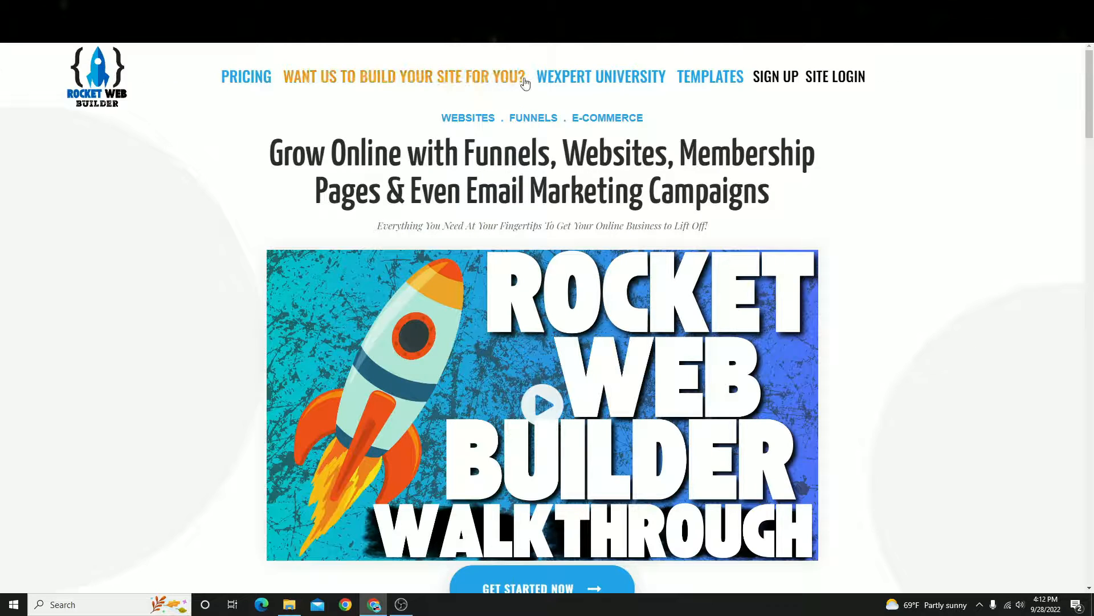
{"action": "left_click", "coordinate": [728, 80]}
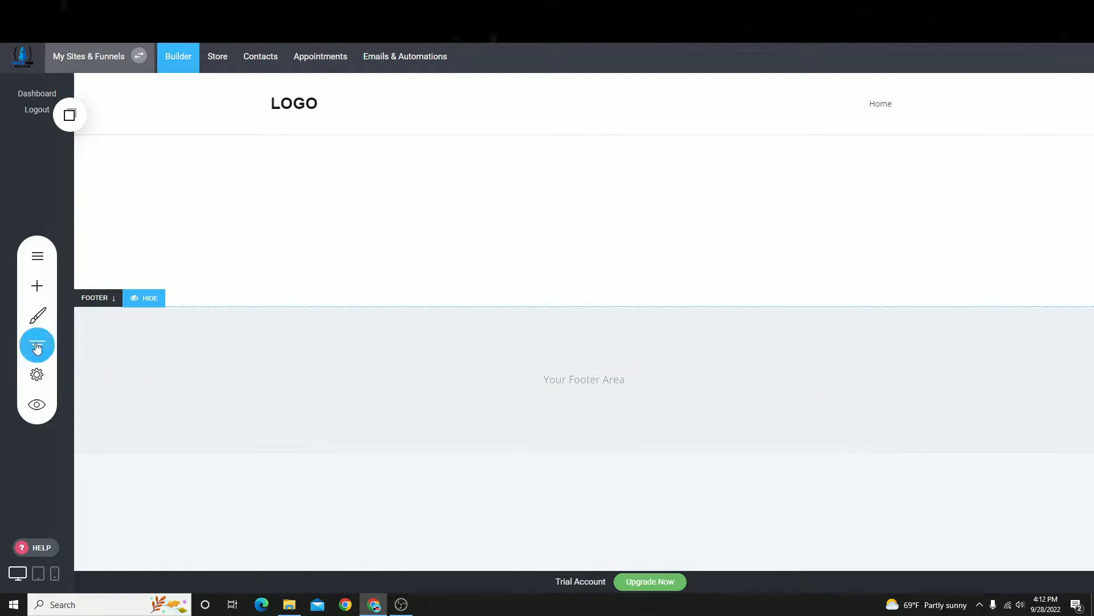
- Add the Hero block with the bag product card beside the headline, and move it up directly below the header
{"action": "left_click", "coordinate": [577, 305]}
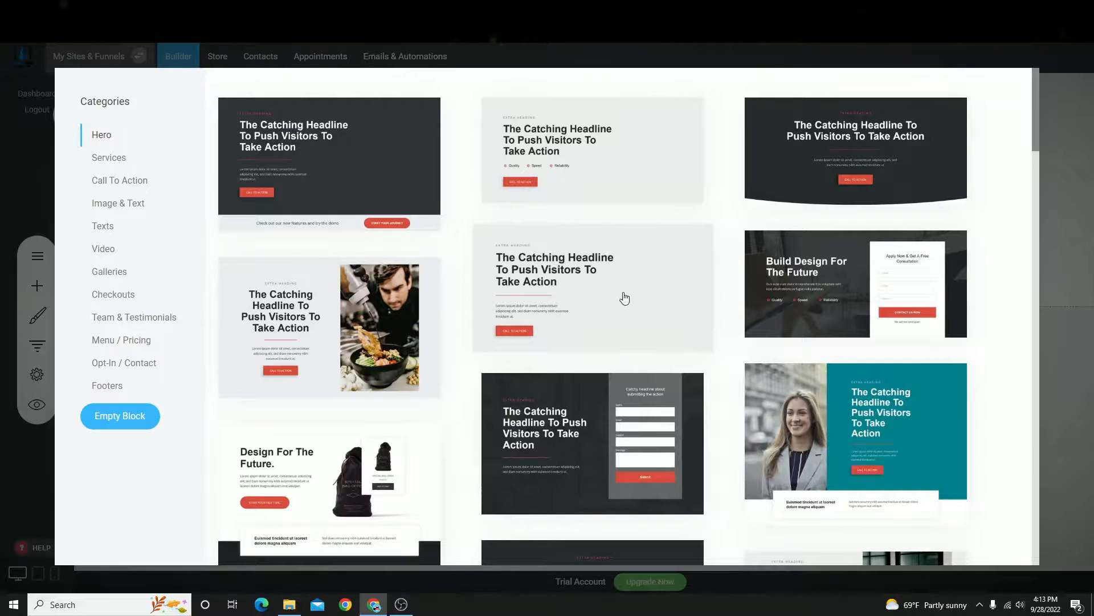
{"action": "scroll", "coordinate": [417, 359], "scroll_direction": "down", "scroll_amount": 4}
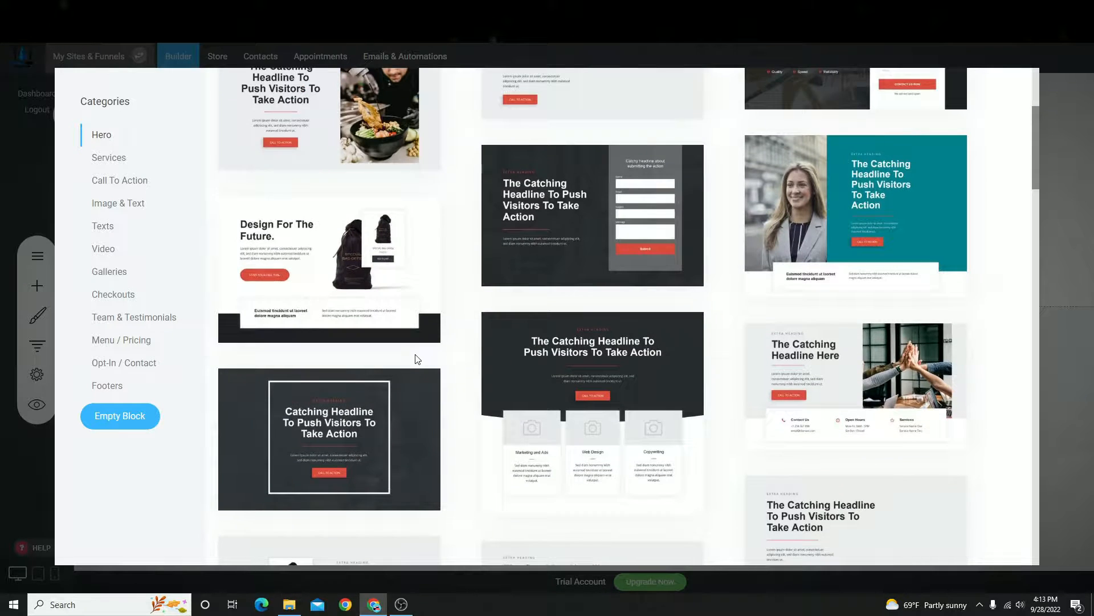
{"action": "scroll", "coordinate": [416, 359], "scroll_direction": "down", "scroll_amount": 5}
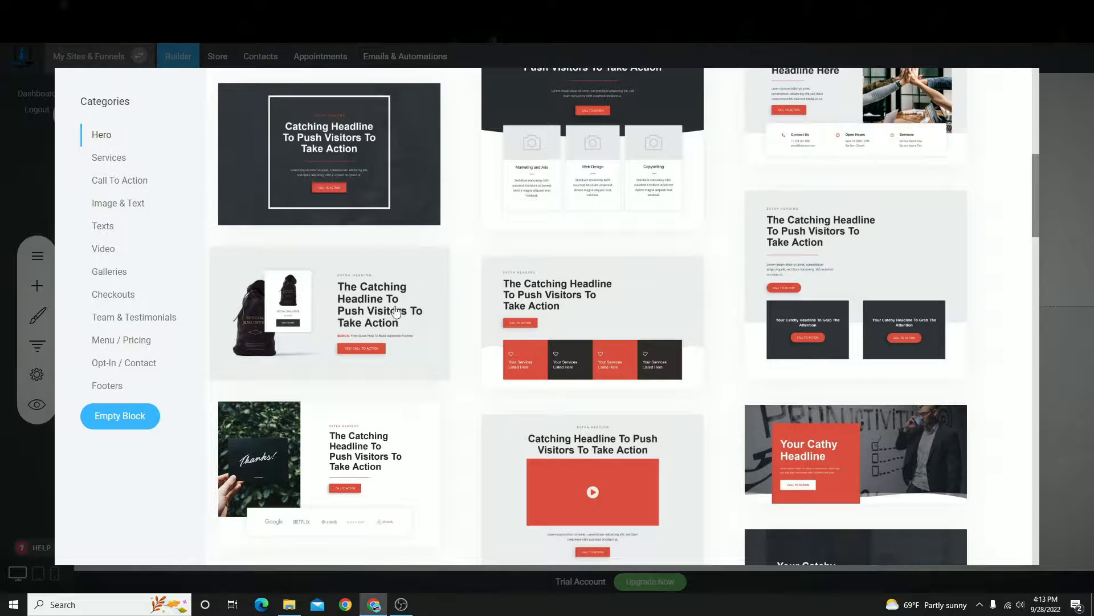
{"action": "scroll", "coordinate": [481, 416], "scroll_direction": "up", "scroll_amount": 6}
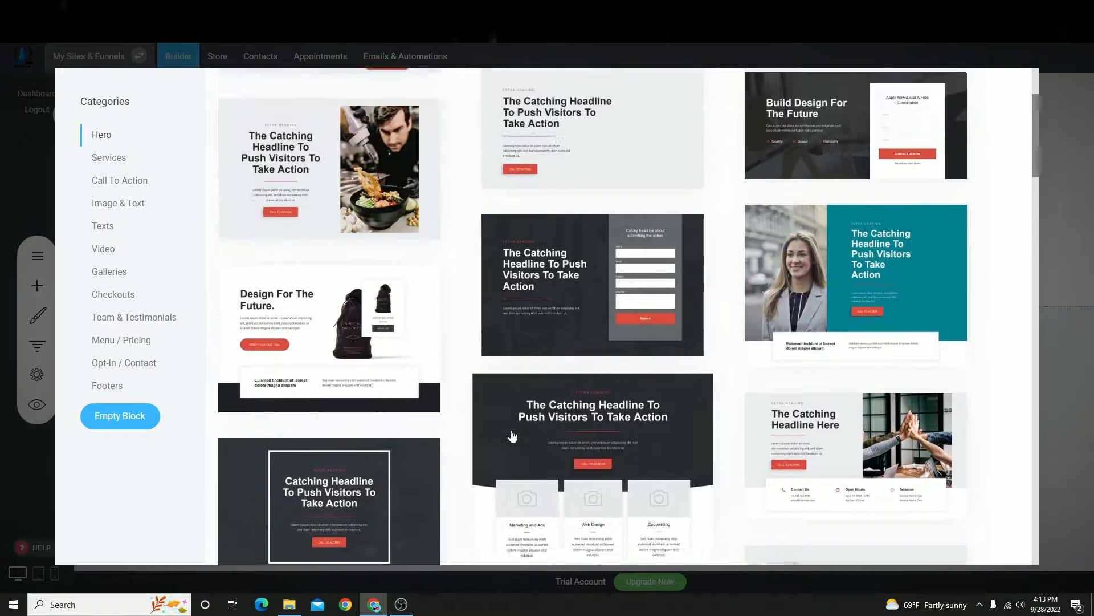
{"action": "scroll", "coordinate": [490, 433], "scroll_direction": "up", "scroll_amount": 3}
{"action": "scroll", "coordinate": [450, 433], "scroll_direction": "down", "scroll_amount": 8}
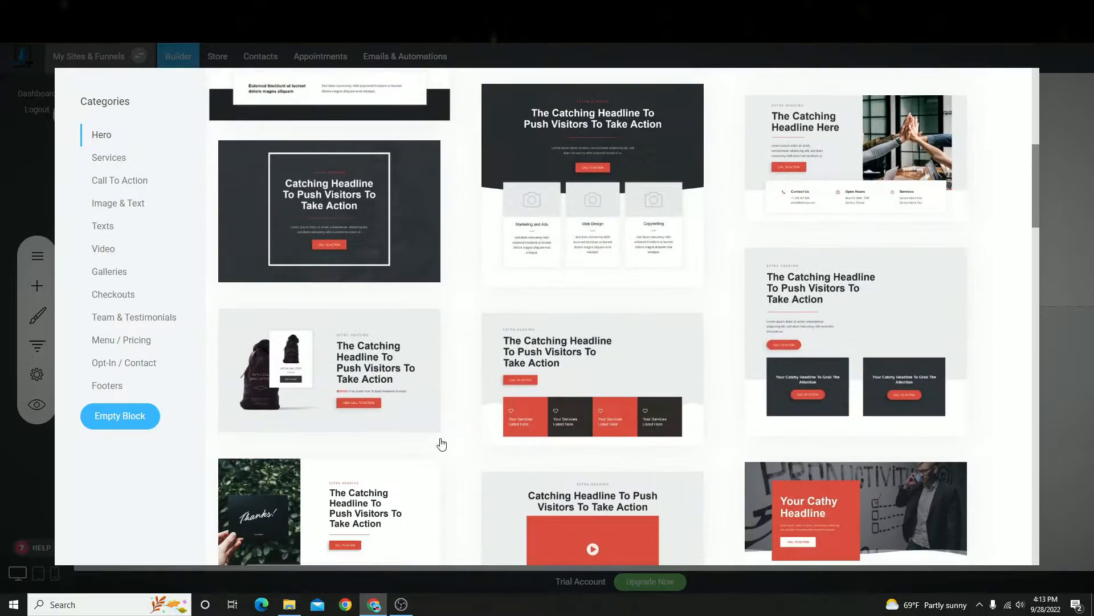
{"action": "left_click", "coordinate": [358, 365]}
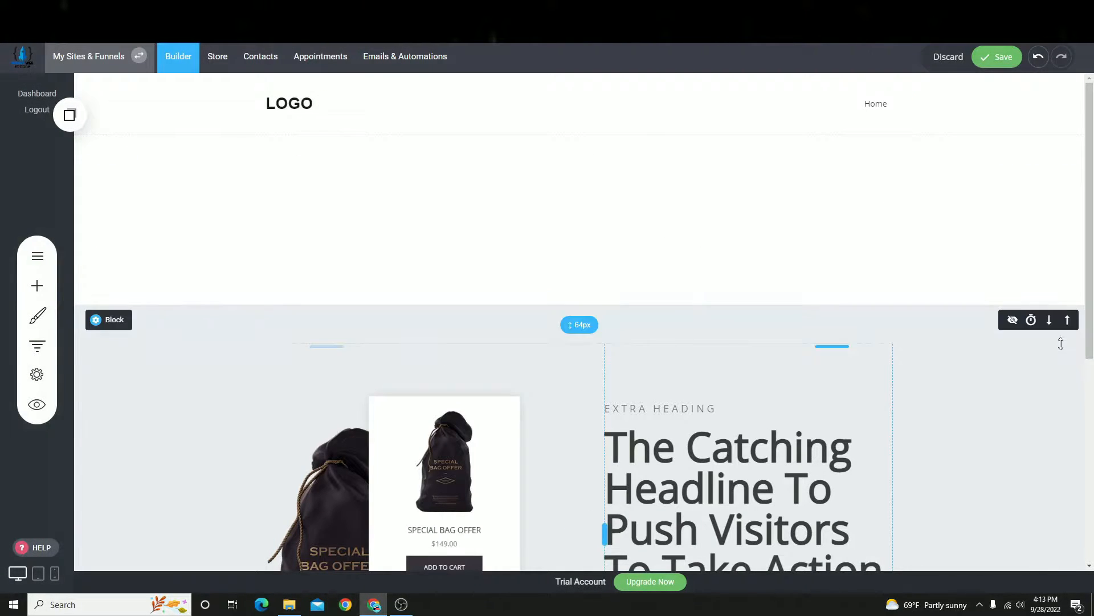
{"action": "left_click", "coordinate": [1068, 319]}
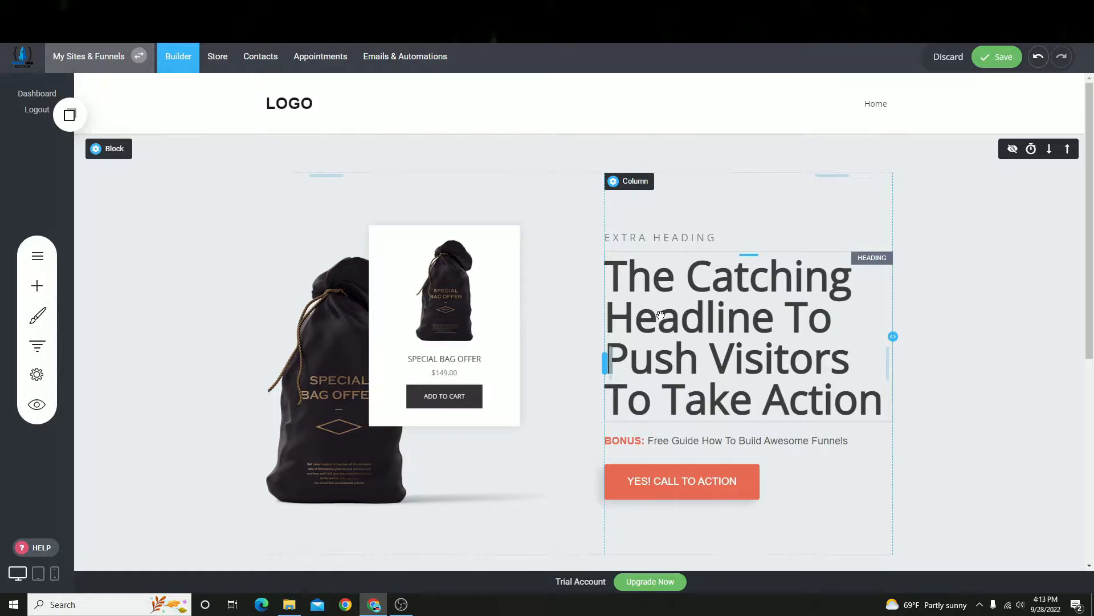
- Check the map and contact blocks further down, and move the bag hero block up above the empty block
{"action": "scroll", "coordinate": [678, 309], "scroll_direction": "down", "scroll_amount": 10}
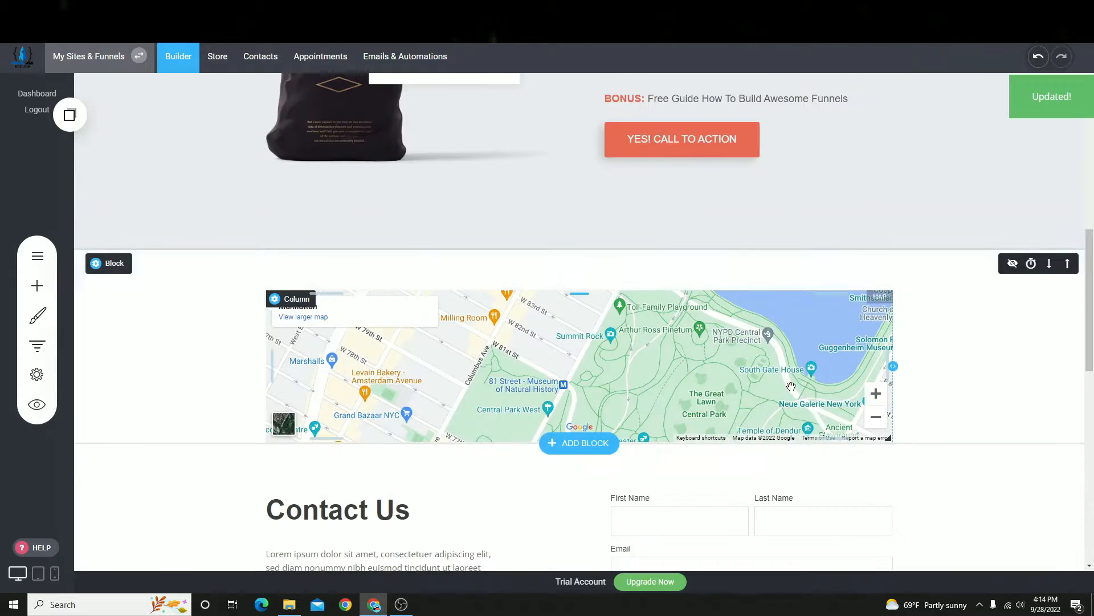
{"action": "scroll", "coordinate": [708, 416], "scroll_direction": "up", "scroll_amount": 4}
{"action": "scroll", "coordinate": [376, 416], "scroll_direction": "up", "scroll_amount": 8}
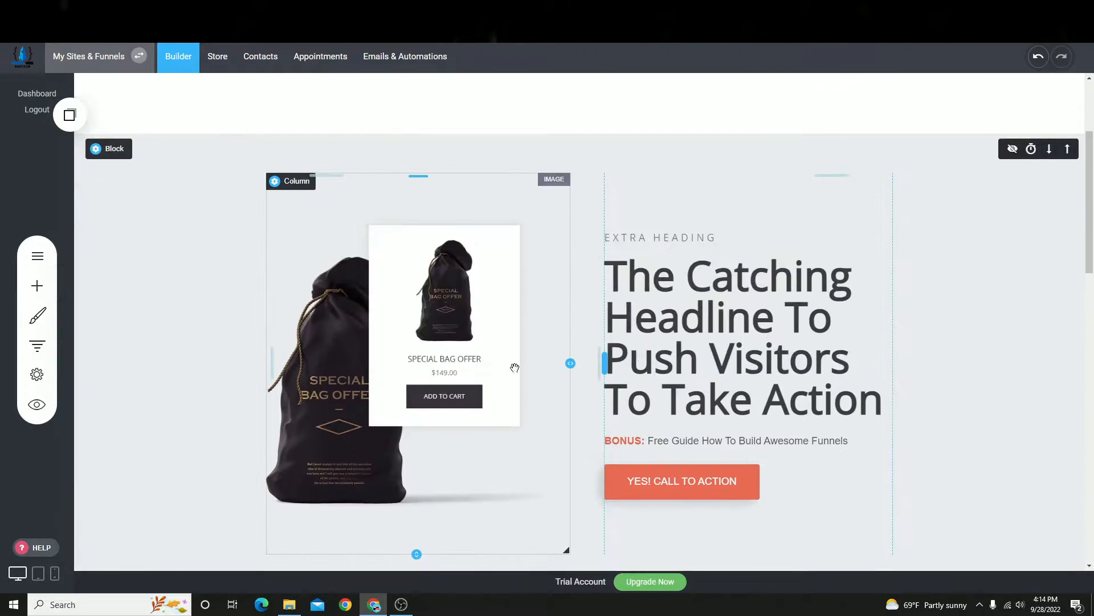
{"action": "scroll", "coordinate": [734, 381], "scroll_direction": "down", "scroll_amount": 3}
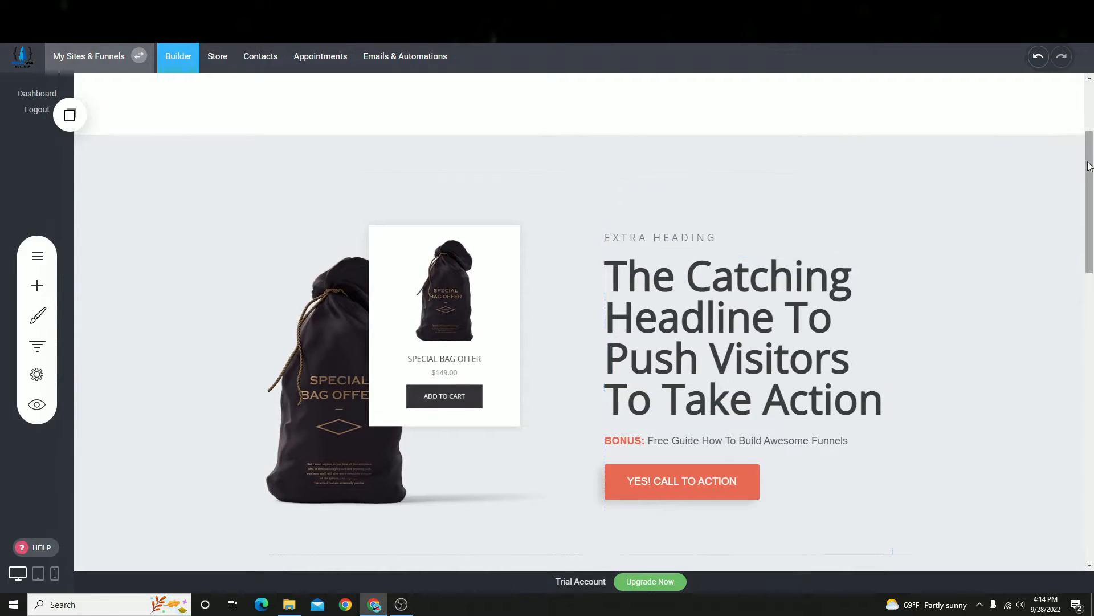
{"action": "left_click", "coordinate": [1068, 148]}
- Move the empty block down past the map block and the Contact Us block
{"action": "scroll", "coordinate": [929, 357], "scroll_direction": "down", "scroll_amount": 7}
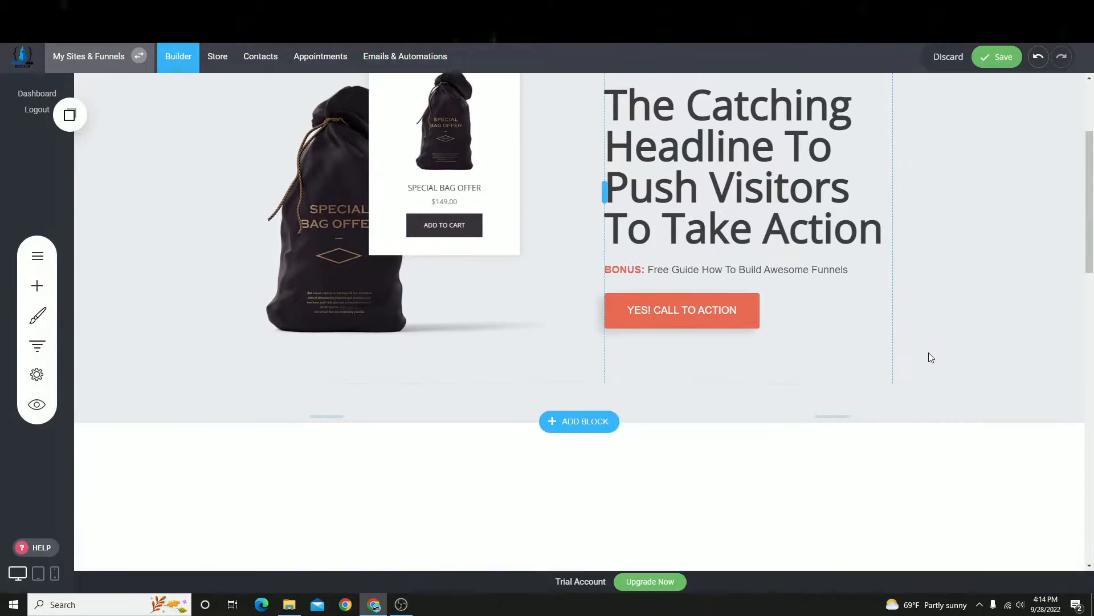
{"action": "left_click", "coordinate": [1049, 206]}
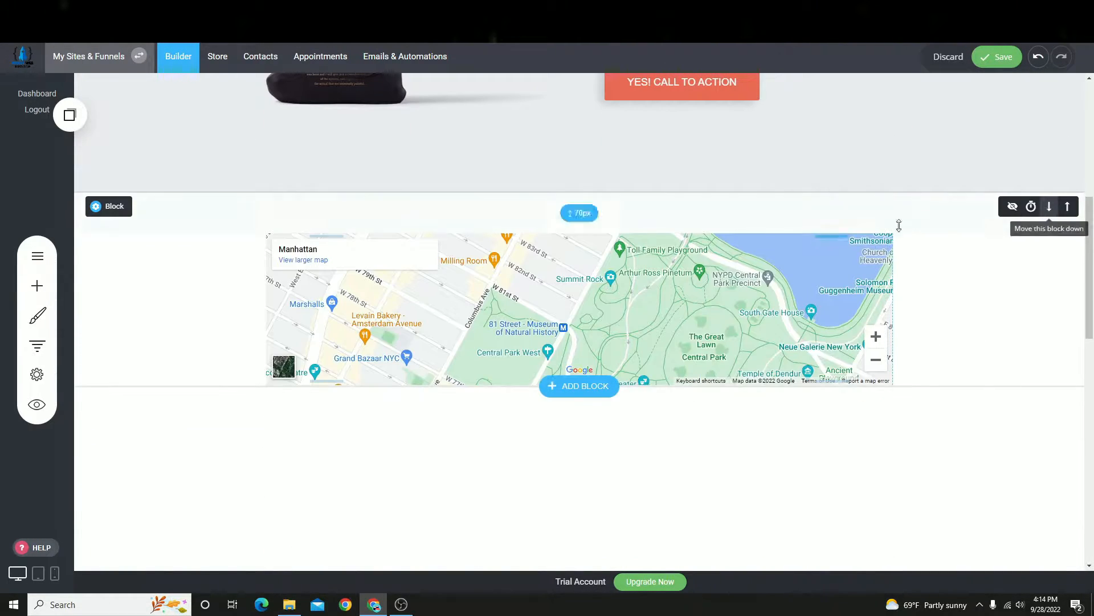
{"action": "scroll", "coordinate": [921, 268], "scroll_direction": "down", "scroll_amount": 2}
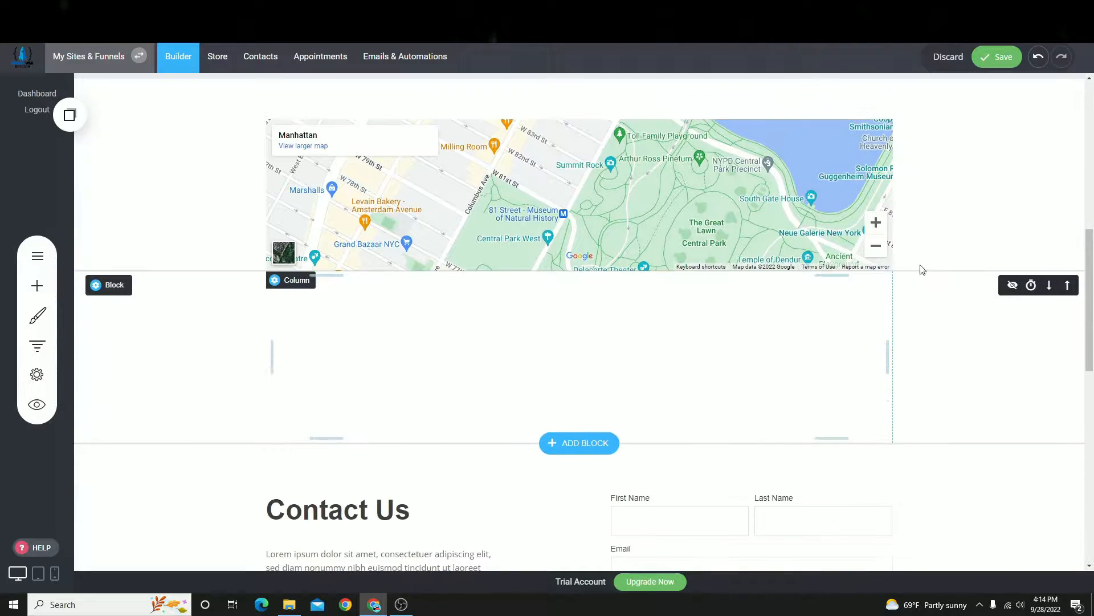
{"action": "left_click", "coordinate": [1050, 286]}
- Set the header background color to a light grey, about D9D6D6, in the header settings
{"action": "scroll", "coordinate": [513, 359], "scroll_direction": "up", "scroll_amount": 14}
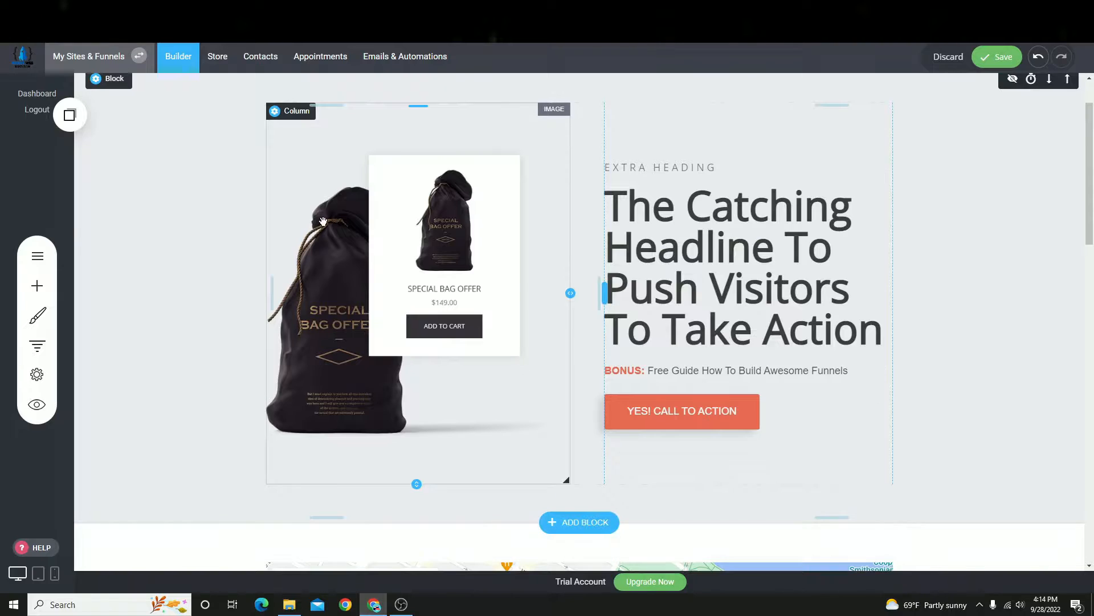
{"action": "scroll", "coordinate": [411, 202], "scroll_direction": "up", "scroll_amount": 2}
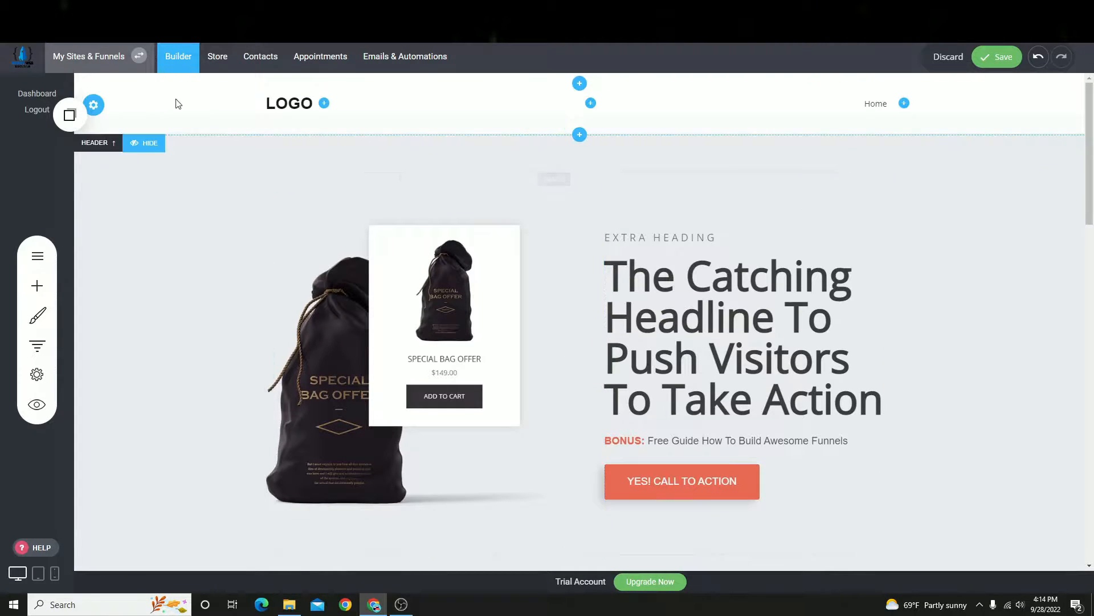
{"action": "left_click", "coordinate": [90, 102]}
{"action": "left_click", "coordinate": [452, 214]}
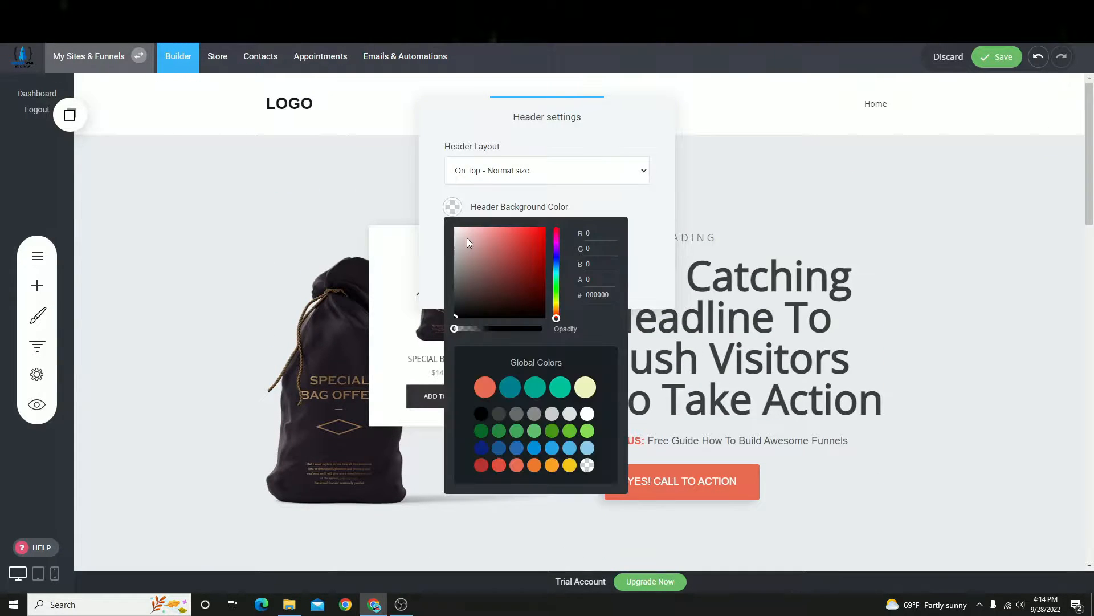
{"action": "left_click_drag", "start_coordinate": [467, 238], "coordinate": [460, 241]}
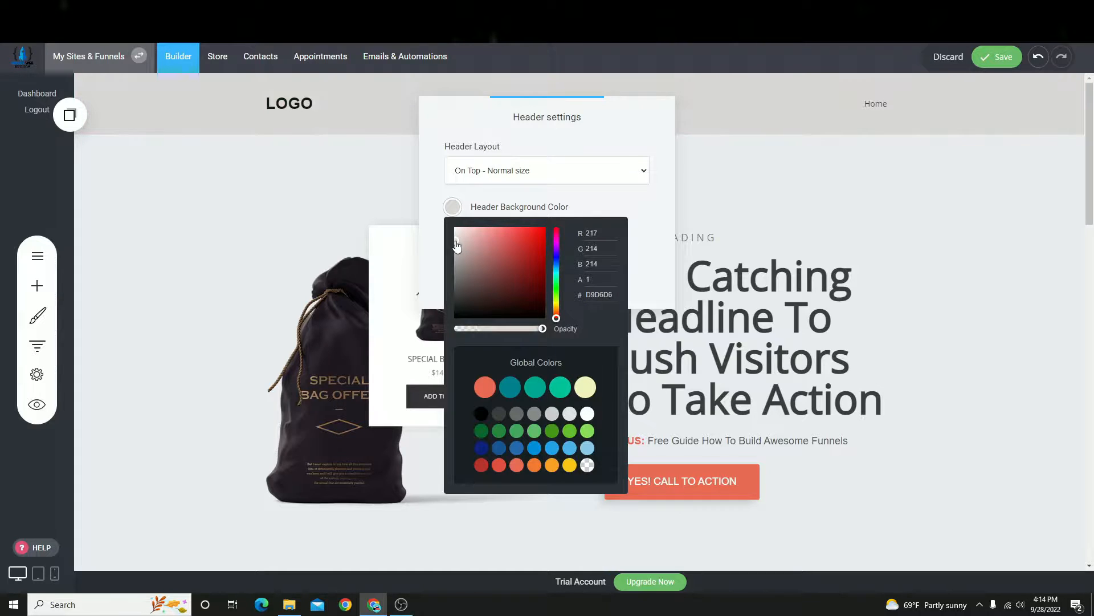
{"action": "left_click", "coordinate": [1000, 218]}
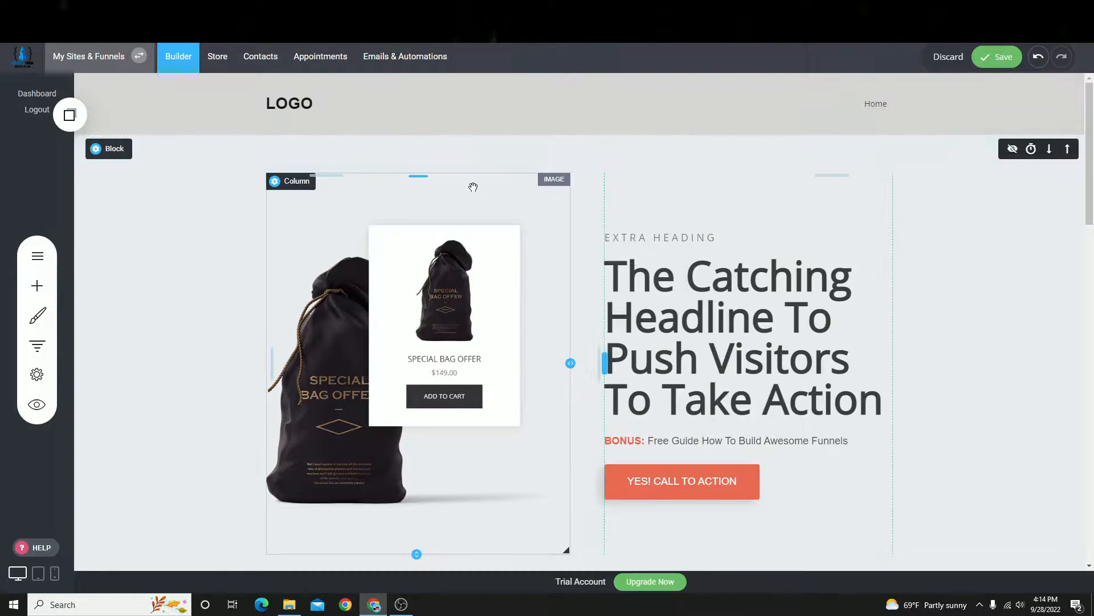
- Reduce the spacing above and below the hero block's content and review the page down to the contact form
{"action": "scroll", "coordinate": [502, 160], "scroll_direction": "down", "scroll_amount": 1}
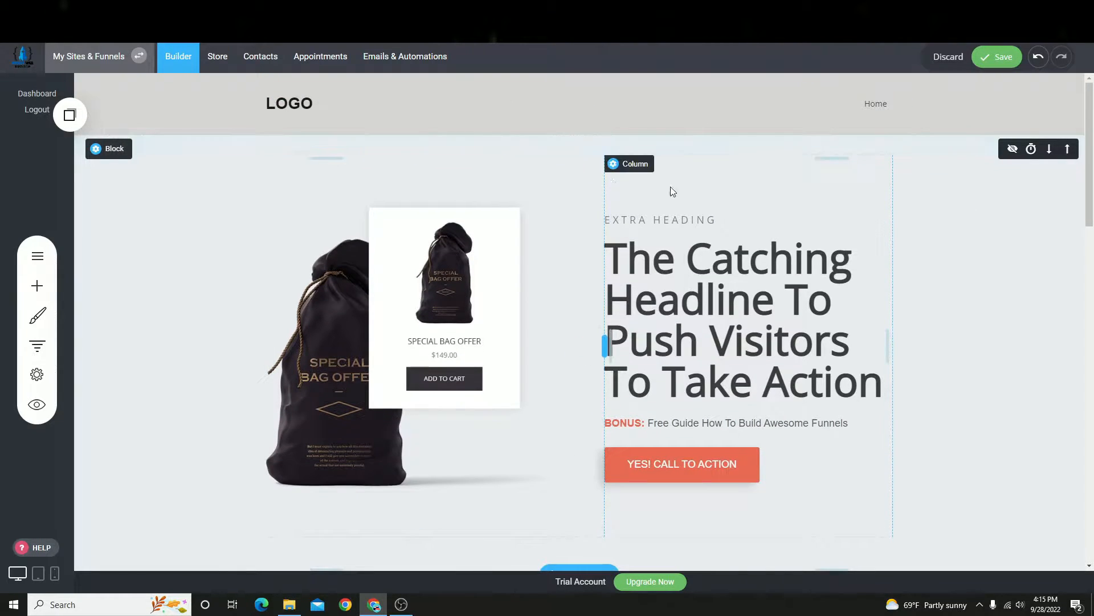
{"action": "scroll", "coordinate": [507, 435], "scroll_direction": "down", "scroll_amount": 3}
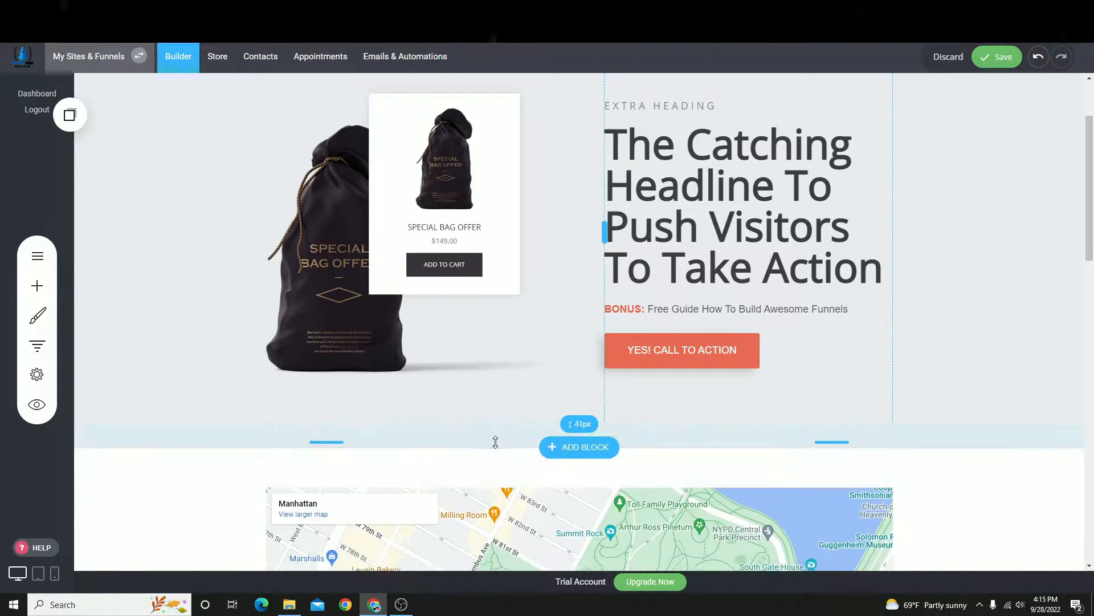
{"action": "scroll", "coordinate": [508, 424], "scroll_direction": "down", "scroll_amount": 5}
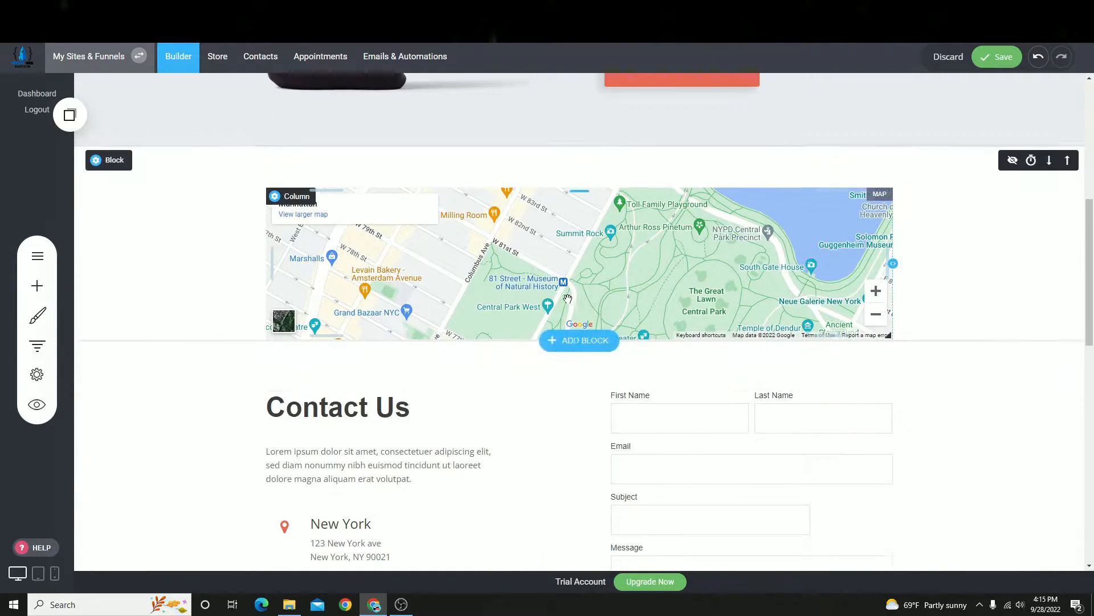
{"action": "scroll", "coordinate": [575, 331], "scroll_direction": "up", "scroll_amount": 7}
{"action": "scroll", "coordinate": [586, 326], "scroll_direction": "up", "scroll_amount": 1}
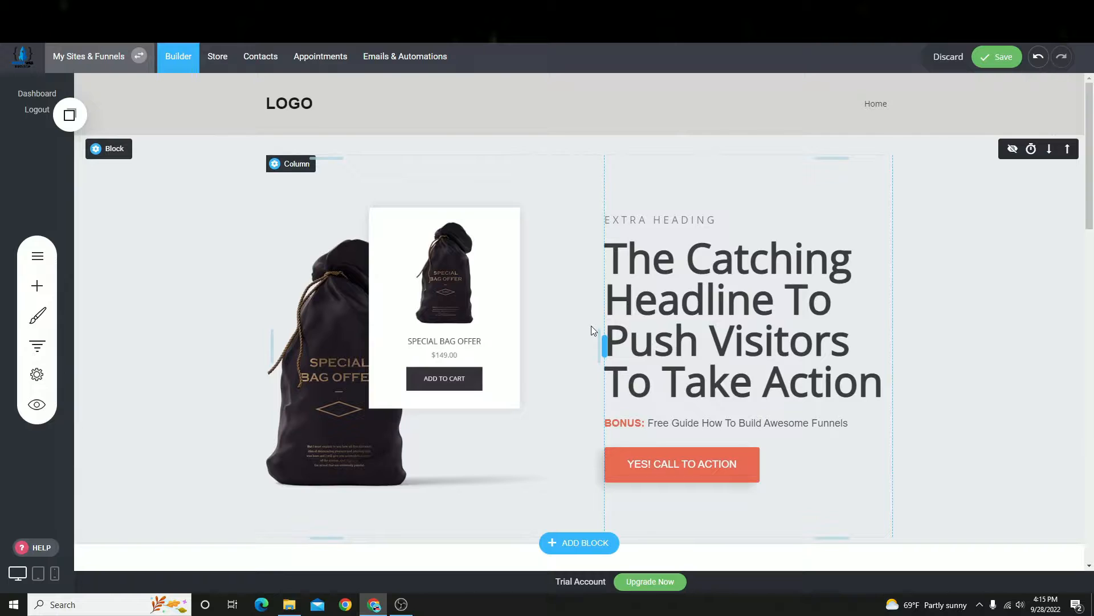
{"action": "scroll", "coordinate": [731, 491], "scroll_direction": "down", "scroll_amount": 3}
{"action": "mouse_move", "coordinate": [580, 383]}
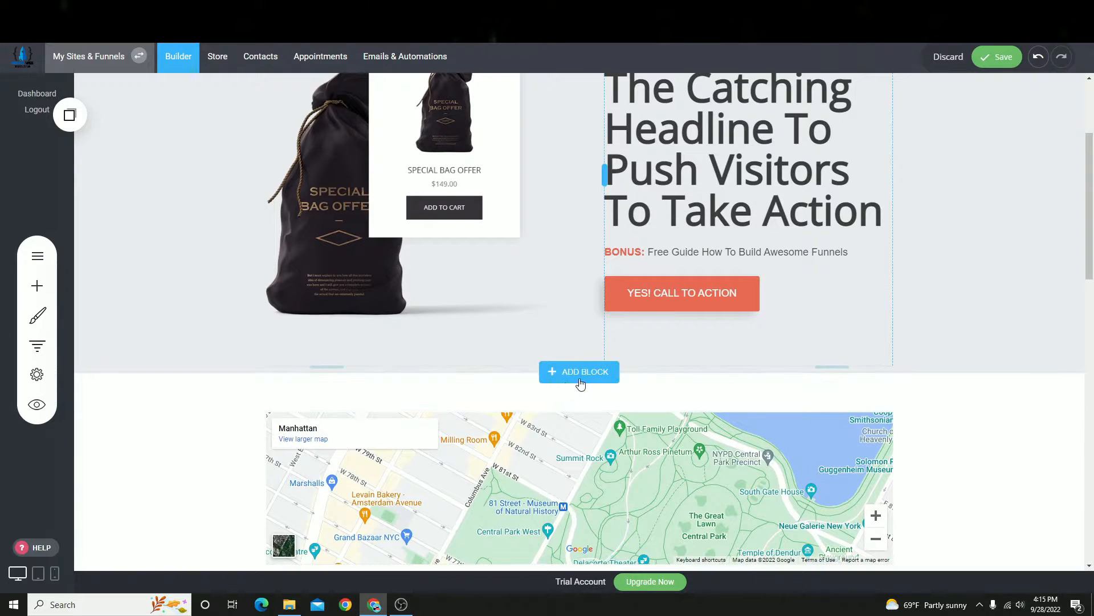
{"action": "scroll", "coordinate": [576, 346], "scroll_direction": "up", "scroll_amount": 3}
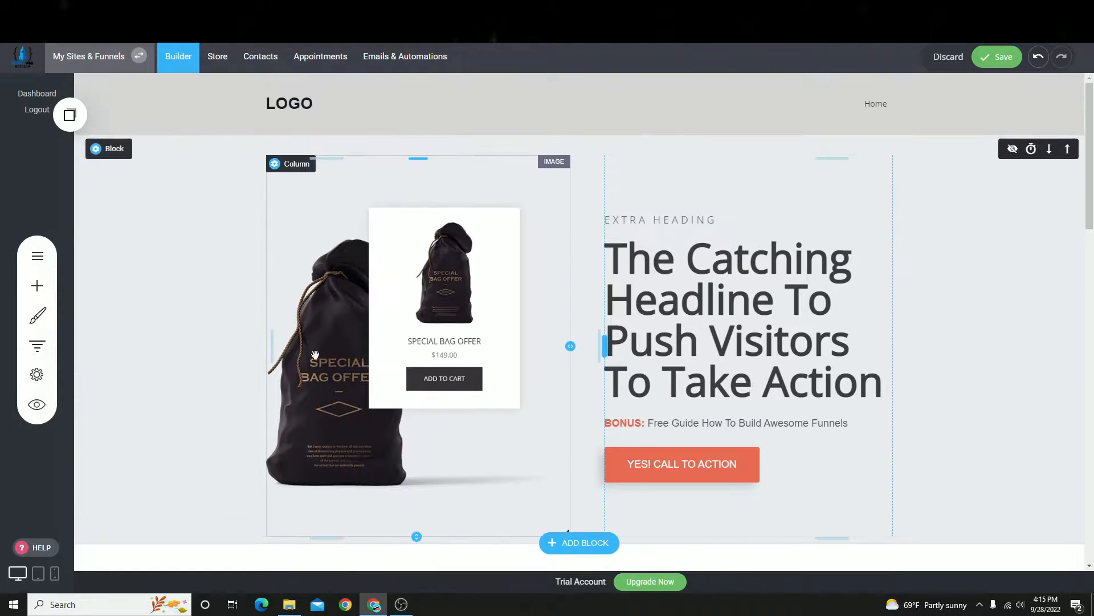
- Add the Services block with a catchy headline, call-to-action button and four features directly below the bag hero block
{"action": "scroll", "coordinate": [576, 346], "scroll_direction": "down", "scroll_amount": 9}
{"action": "scroll", "coordinate": [512, 212], "scroll_direction": "down", "scroll_amount": 2}
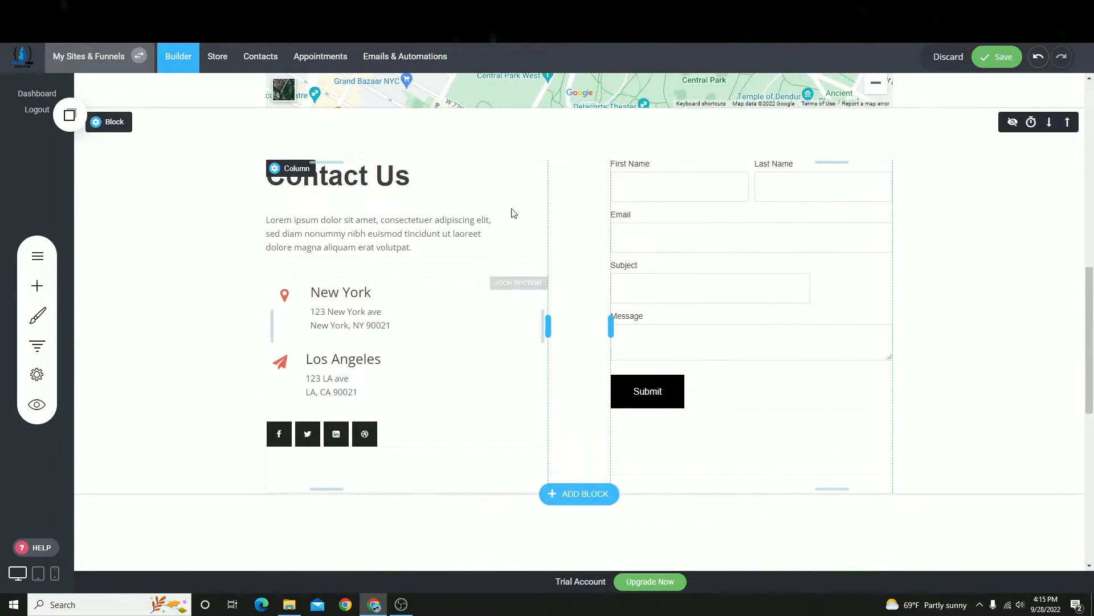
{"action": "scroll", "coordinate": [577, 376], "scroll_direction": "up", "scroll_amount": 8}
{"action": "left_click", "coordinate": [577, 376]}
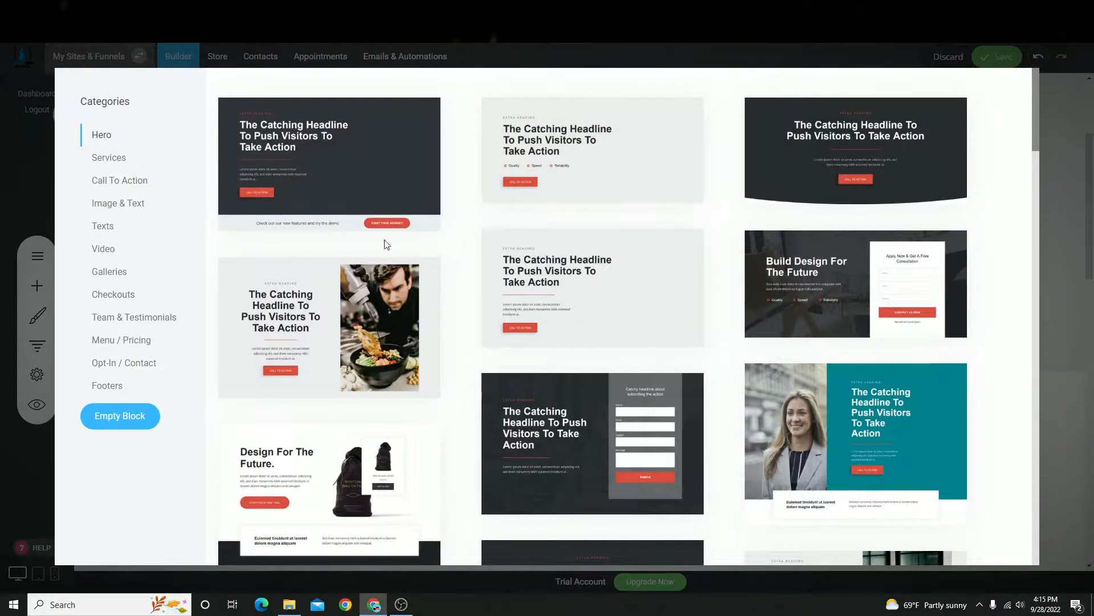
{"action": "left_click", "coordinate": [114, 158]}
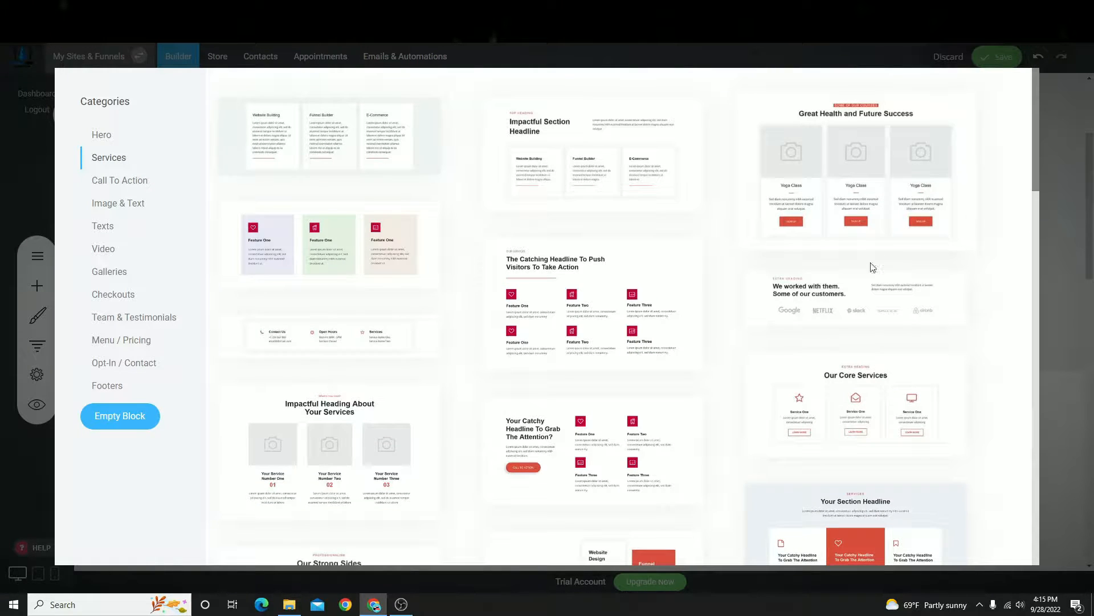
{"action": "left_click", "coordinate": [580, 443]}
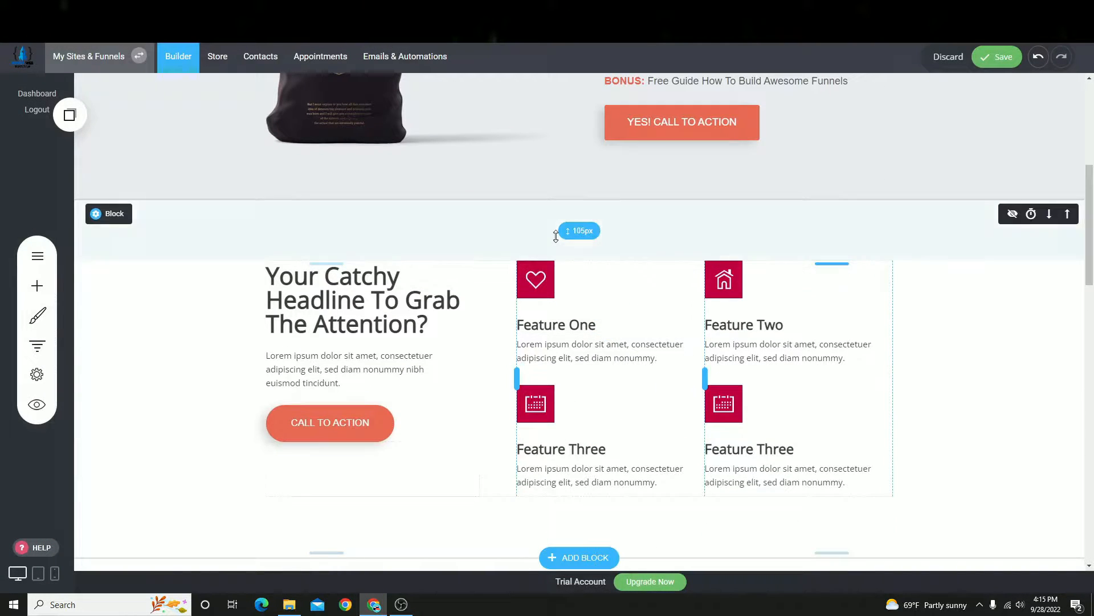
- Reduce the spacing above the features block's content to 52 px and slightly tighten the spacing below it
{"action": "left_click_drag", "start_coordinate": [555, 237], "coordinate": [551, 206]}
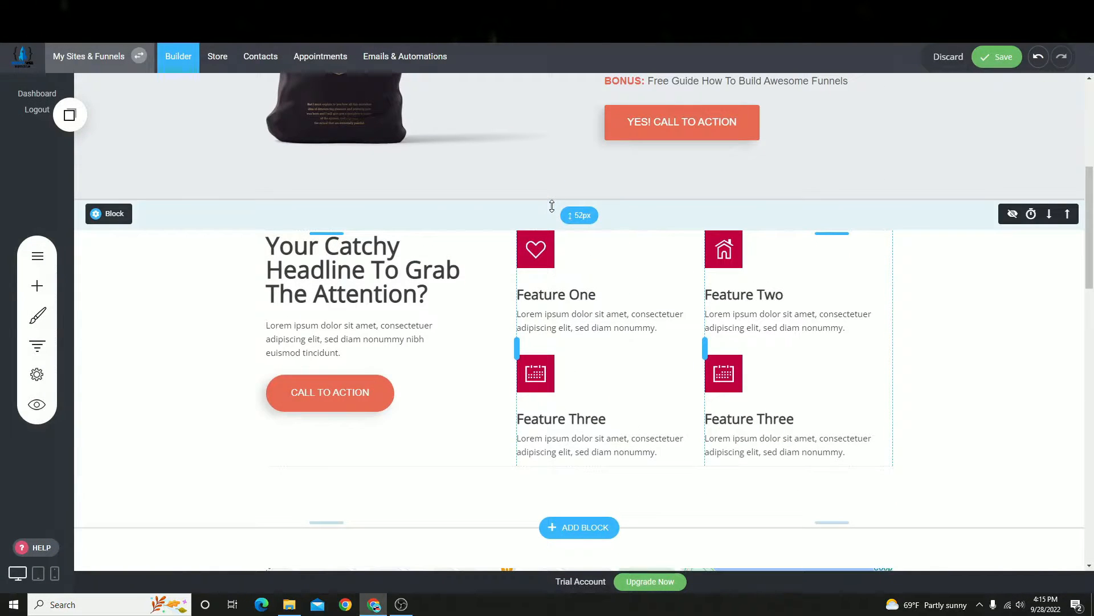
{"action": "left_click_drag", "start_coordinate": [435, 490], "coordinate": [441, 480]}
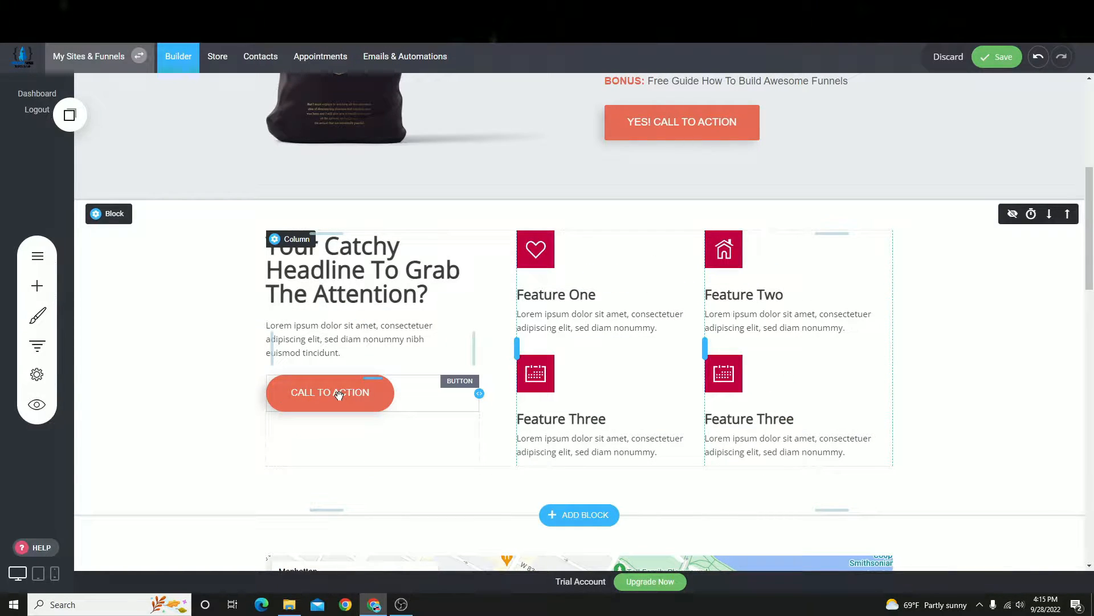
- Review the page layout from the hero block through the features and map blocks to the contact form
{"action": "scroll", "coordinate": [339, 395], "scroll_direction": "down", "scroll_amount": 8}
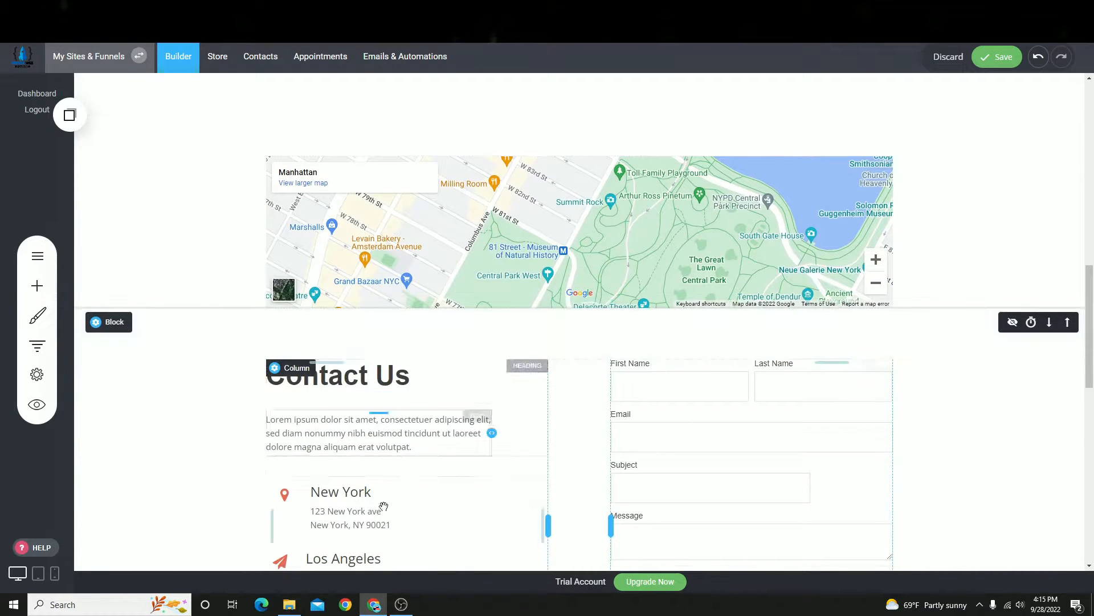
{"action": "scroll", "coordinate": [423, 384], "scroll_direction": "up", "scroll_amount": 5}
{"action": "scroll", "coordinate": [421, 428], "scroll_direction": "down", "scroll_amount": 5}
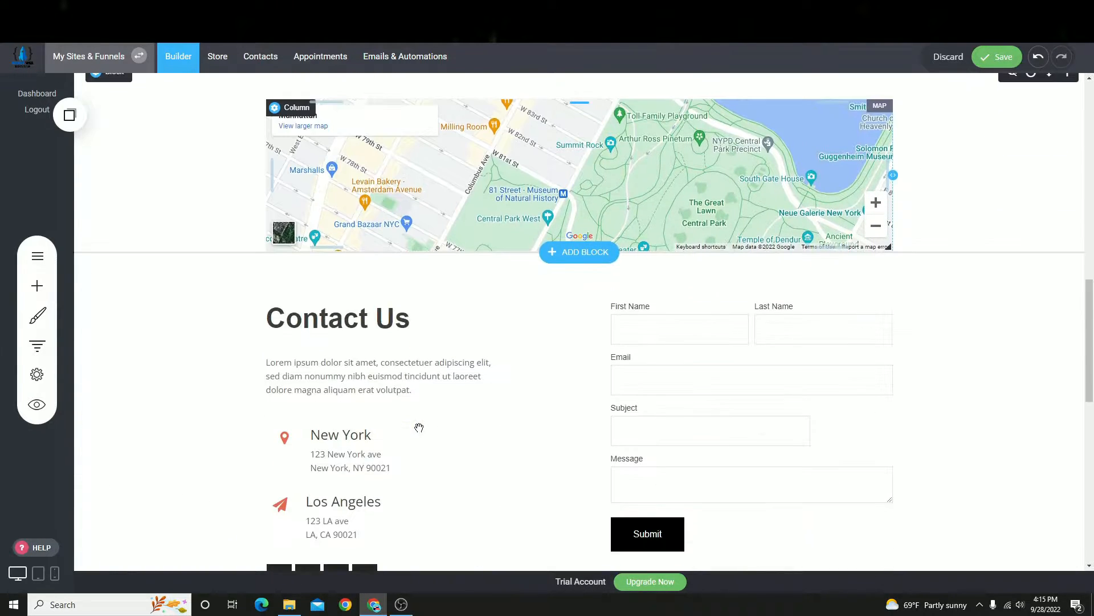
{"action": "scroll", "coordinate": [367, 337], "scroll_direction": "up", "scroll_amount": 4}
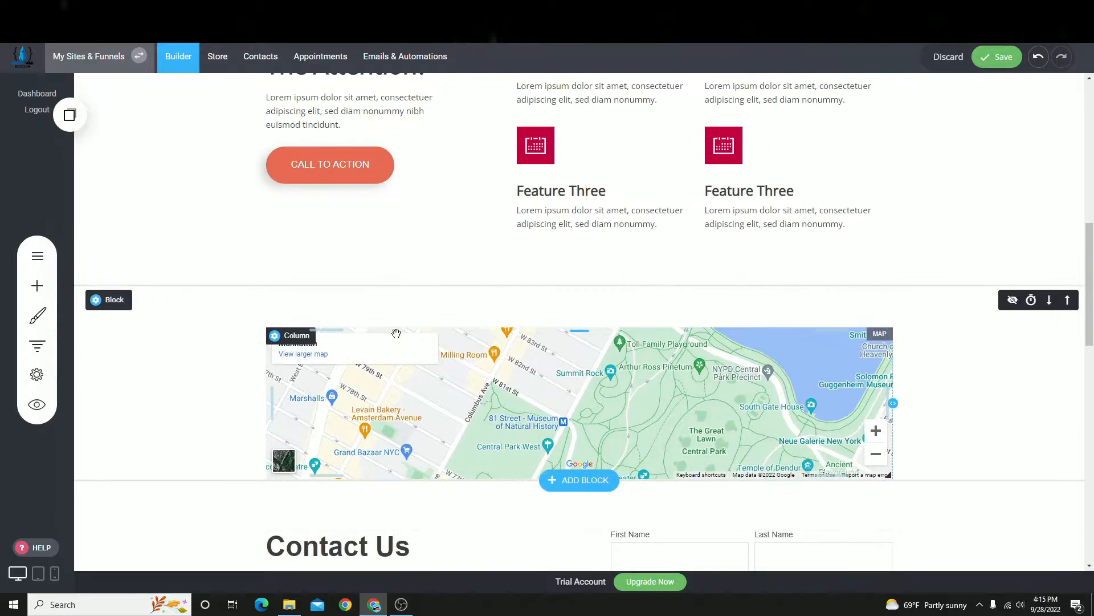
{"action": "scroll", "coordinate": [638, 315], "scroll_direction": "up", "scroll_amount": 10}
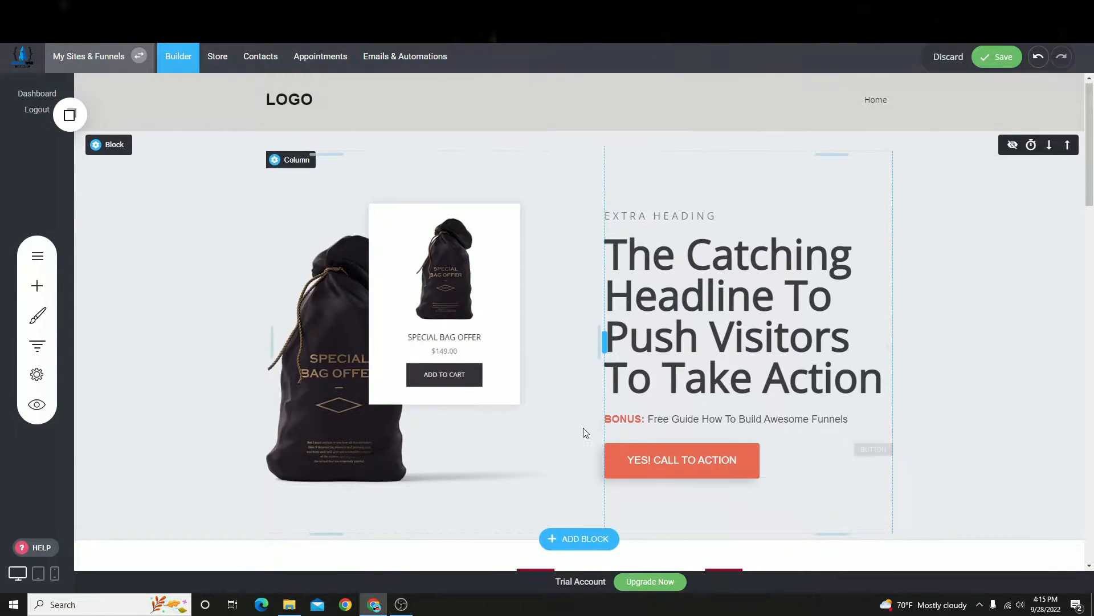
{"action": "scroll", "coordinate": [586, 435], "scroll_direction": "down", "scroll_amount": 11}
{"action": "scroll", "coordinate": [290, 501], "scroll_direction": "up", "scroll_amount": 11}
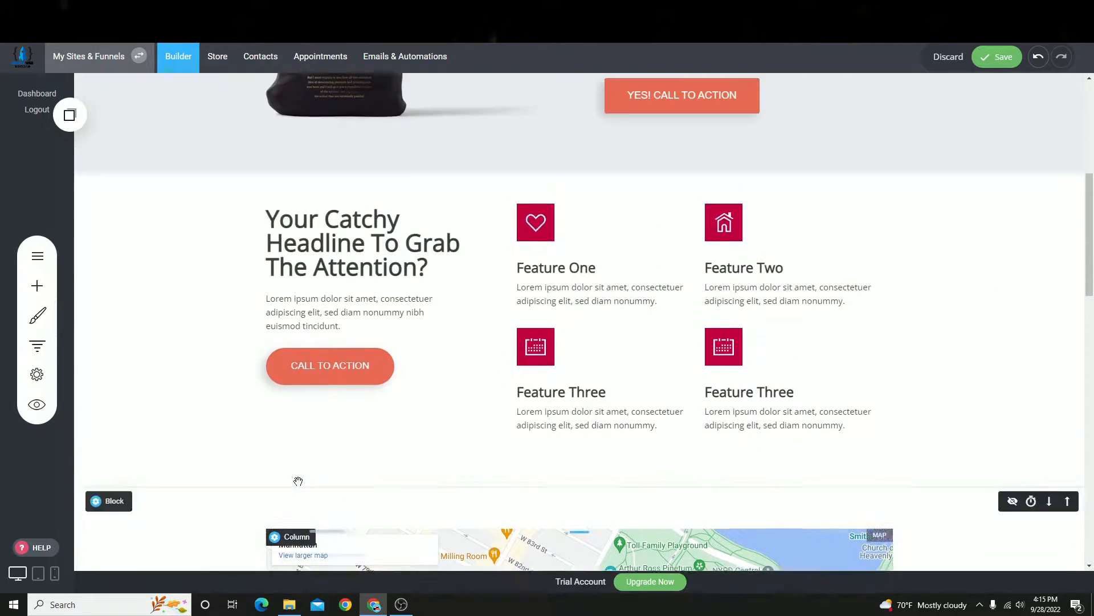
{"action": "left_click", "coordinate": [406, 609]}
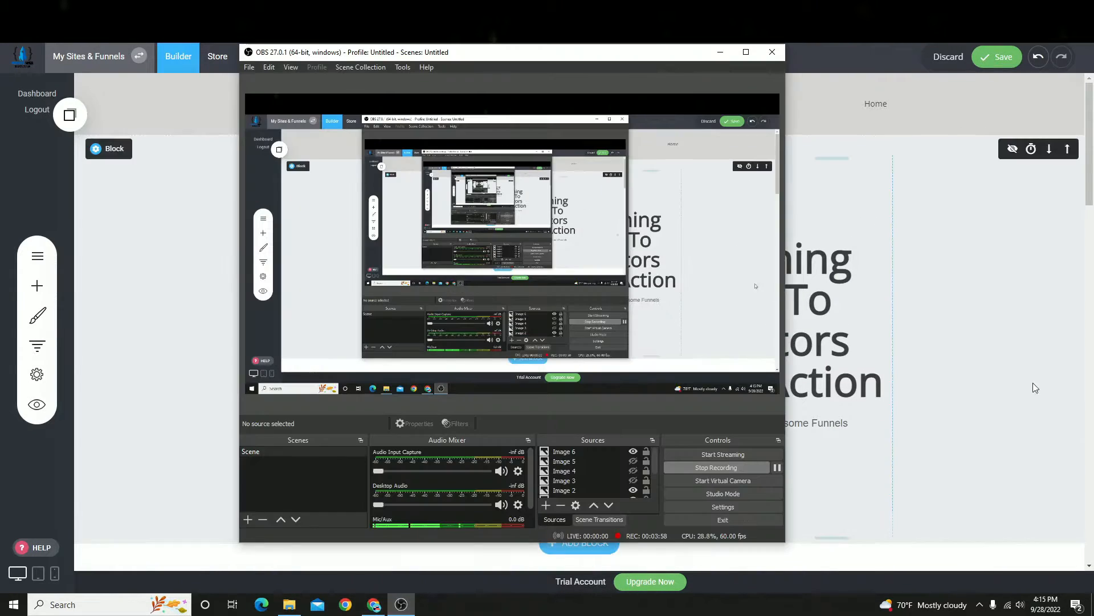
{"action": "left_click", "coordinate": [1036, 386]}
{"action": "left_click", "coordinate": [399, 609]}
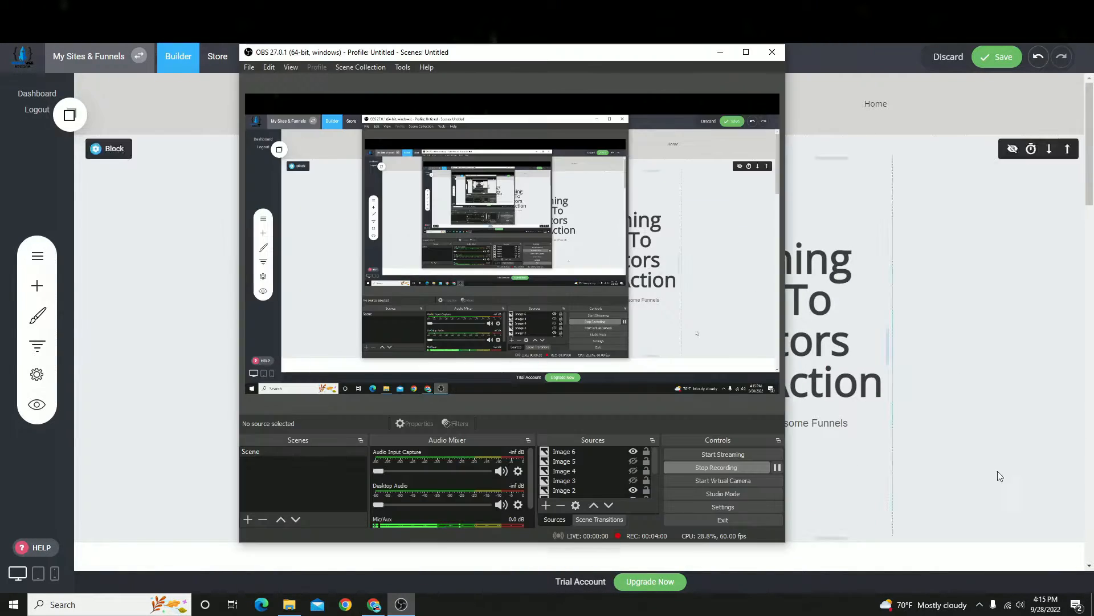
{"action": "left_click", "coordinate": [1019, 384]}
- Add an anchor point named Contactus to the Contact Us block and save the page
{"action": "scroll", "coordinate": [361, 444], "scroll_direction": "down", "scroll_amount": 10}
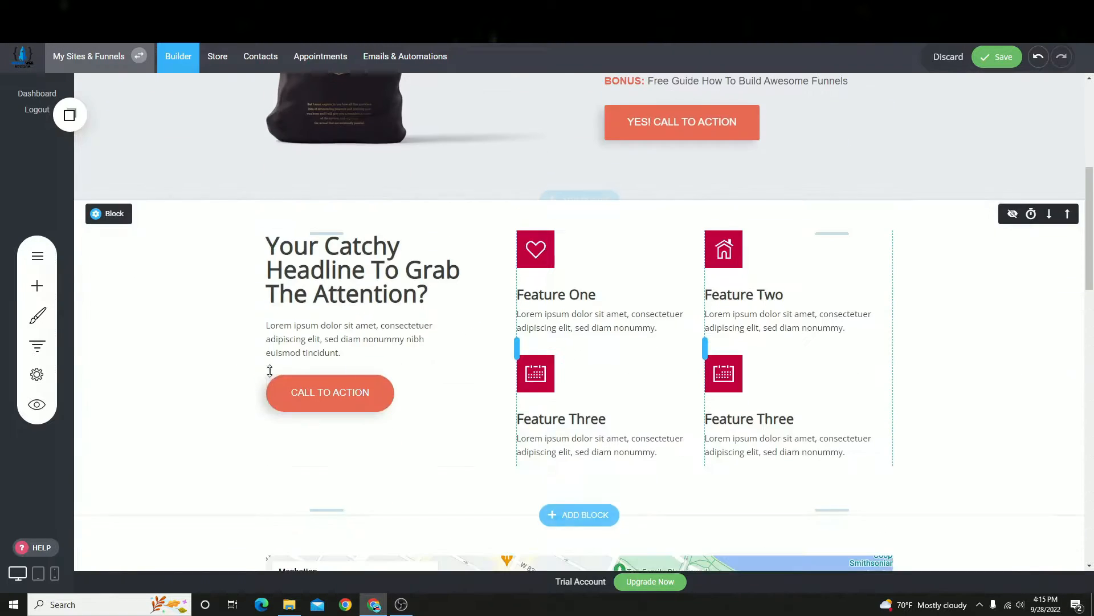
{"action": "scroll", "coordinate": [320, 381], "scroll_direction": "down", "scroll_amount": 1}
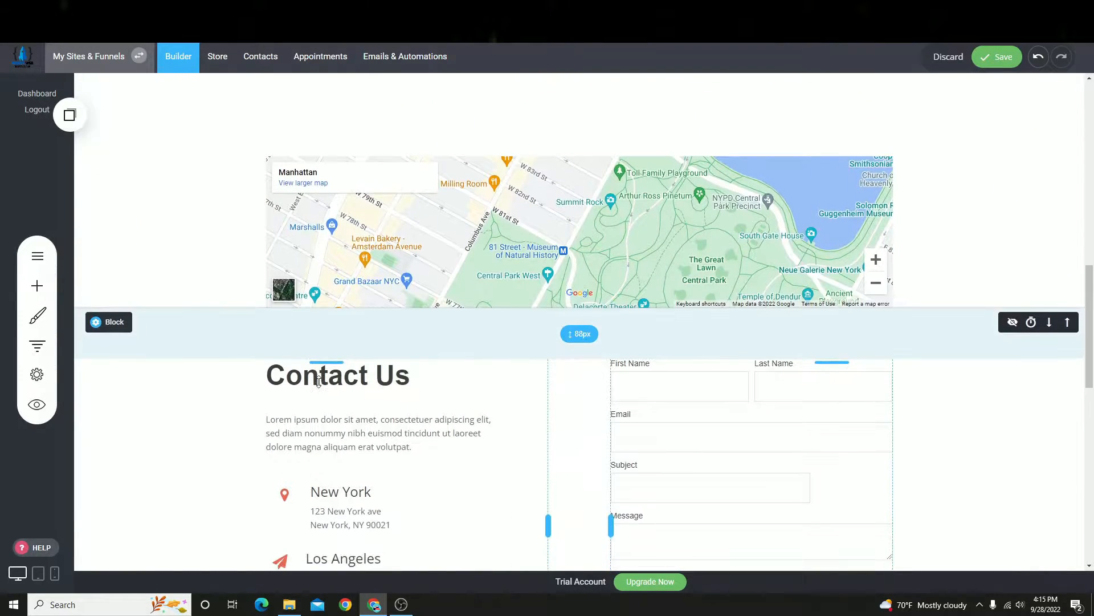
{"action": "scroll", "coordinate": [364, 370], "scroll_direction": "down", "scroll_amount": 2}
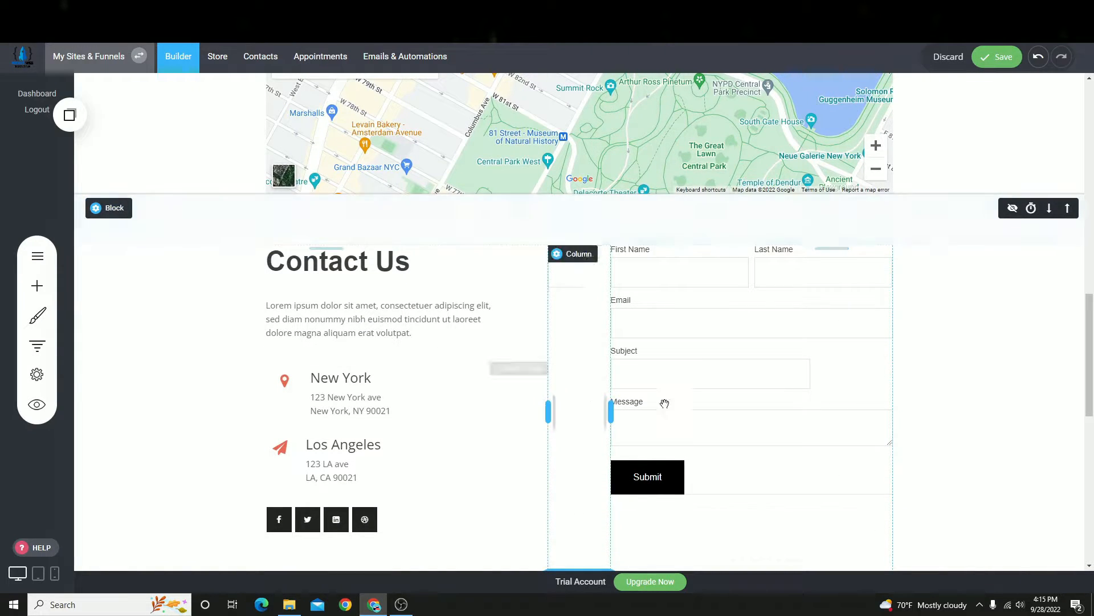
{"action": "left_click", "coordinate": [102, 213]}
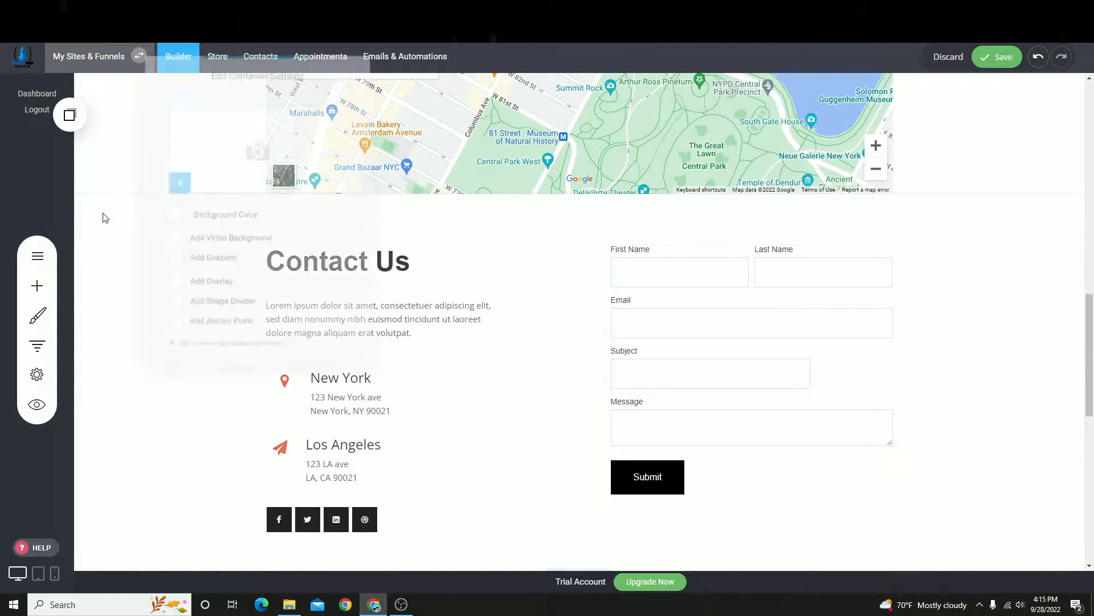
{"action": "left_click", "coordinate": [191, 328]}
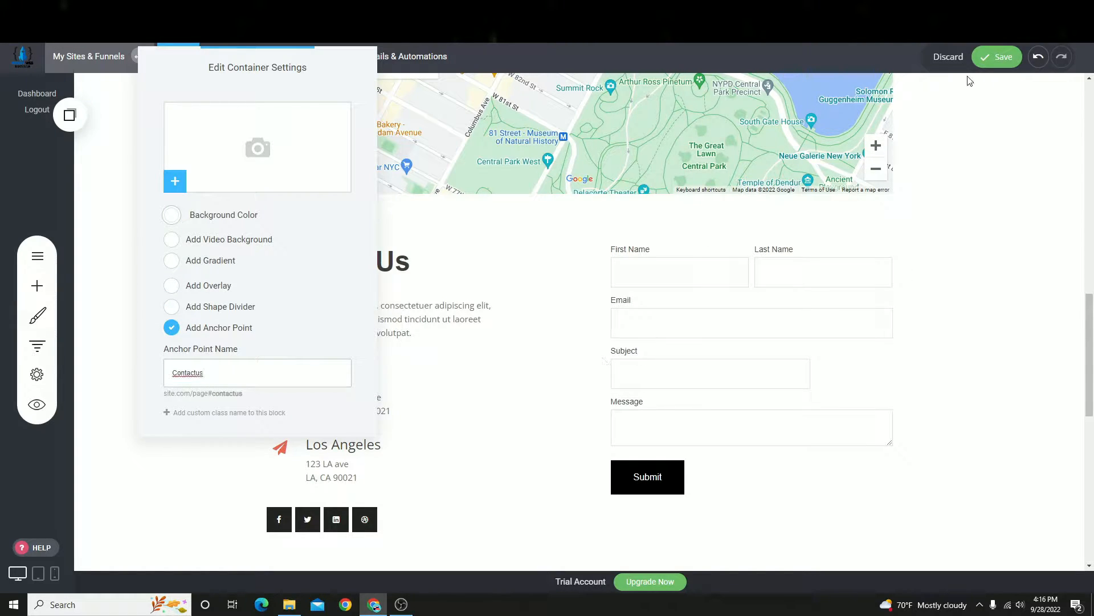
{"action": "left_click", "coordinate": [997, 56]}
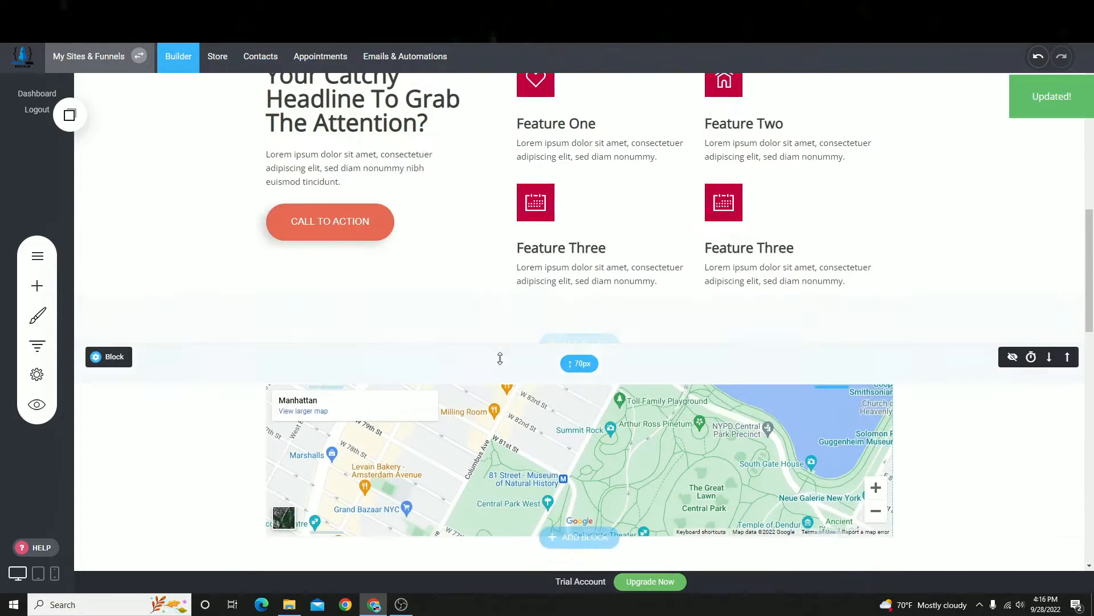
- Link the hero block's call-to-action button to the Contactus anchor point on the Home page, opening in the same tab, and save
{"action": "scroll", "coordinate": [537, 330], "scroll_direction": "up", "scroll_amount": 9}
{"action": "scroll", "coordinate": [705, 456], "scroll_direction": "down", "scroll_amount": 1}
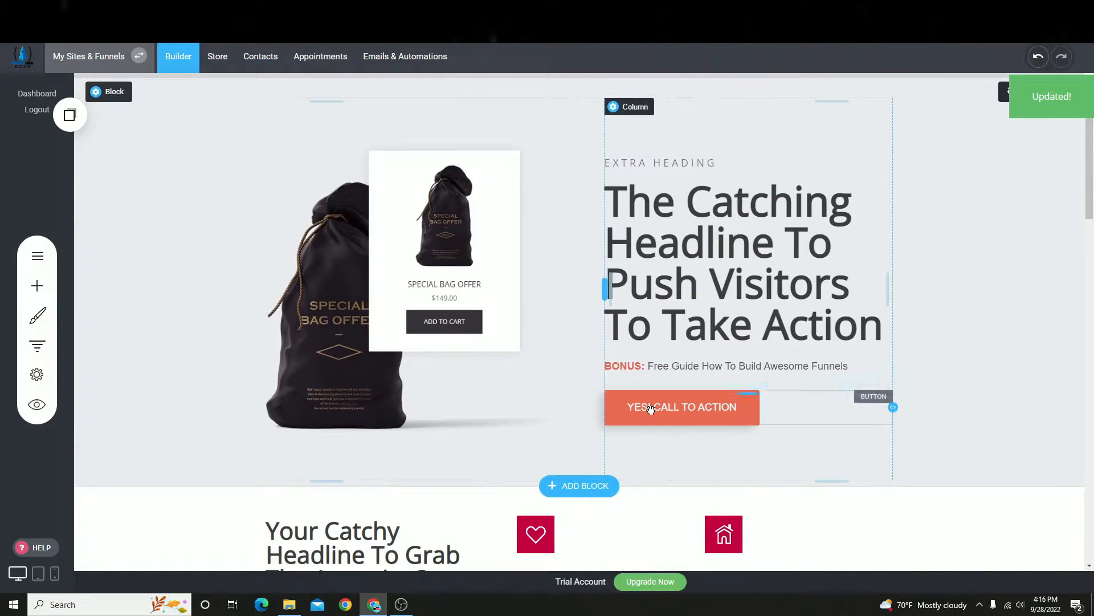
{"action": "left_click", "coordinate": [651, 408]}
{"action": "left_click", "coordinate": [651, 376]}
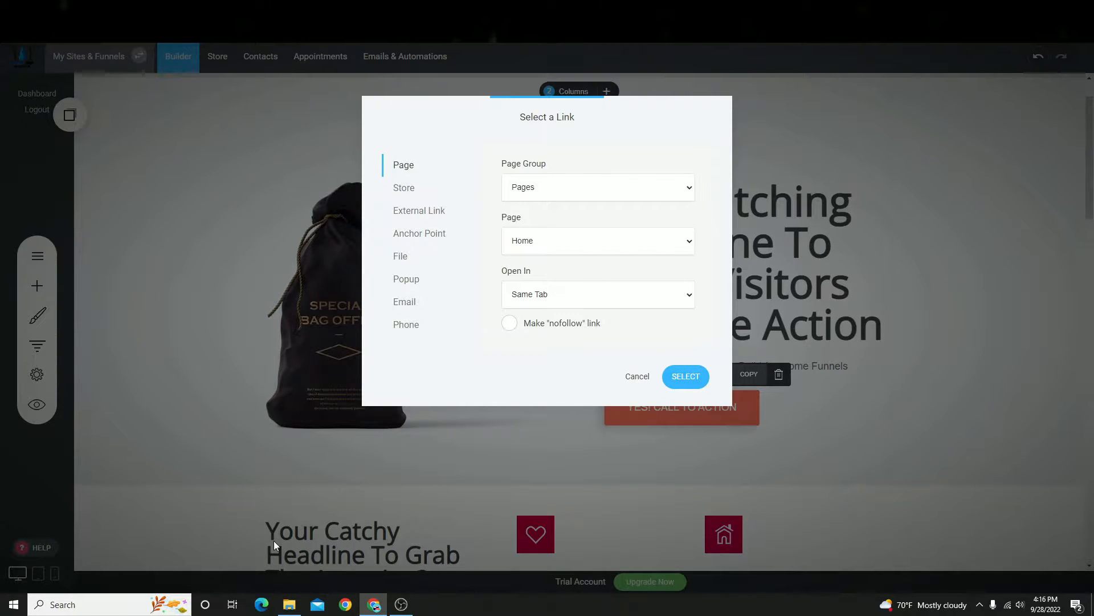
{"action": "left_click", "coordinate": [423, 234]}
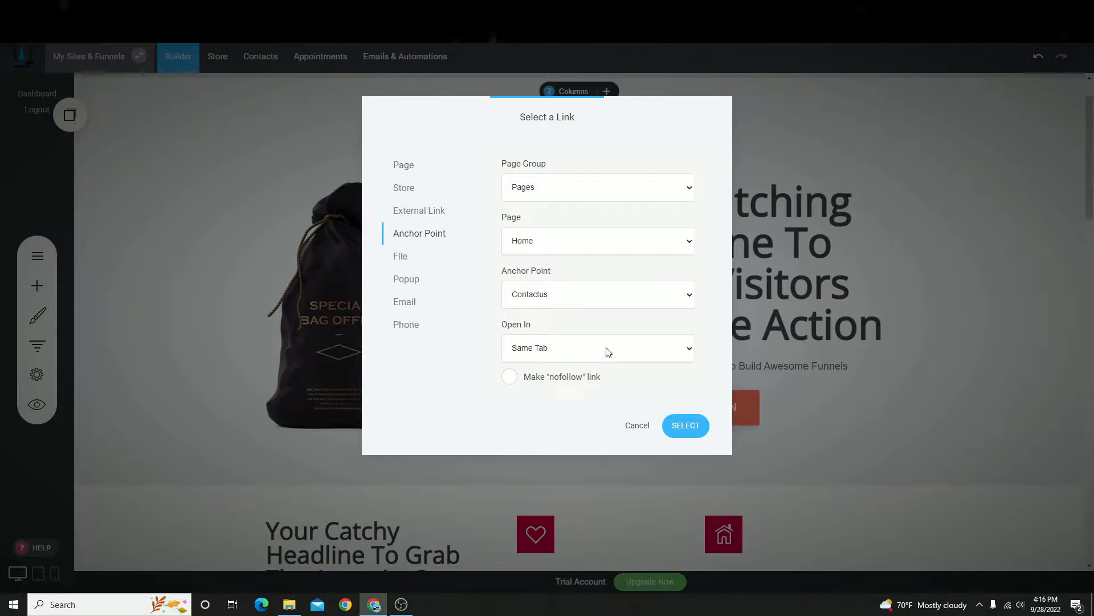
{"action": "left_click", "coordinate": [581, 295]}
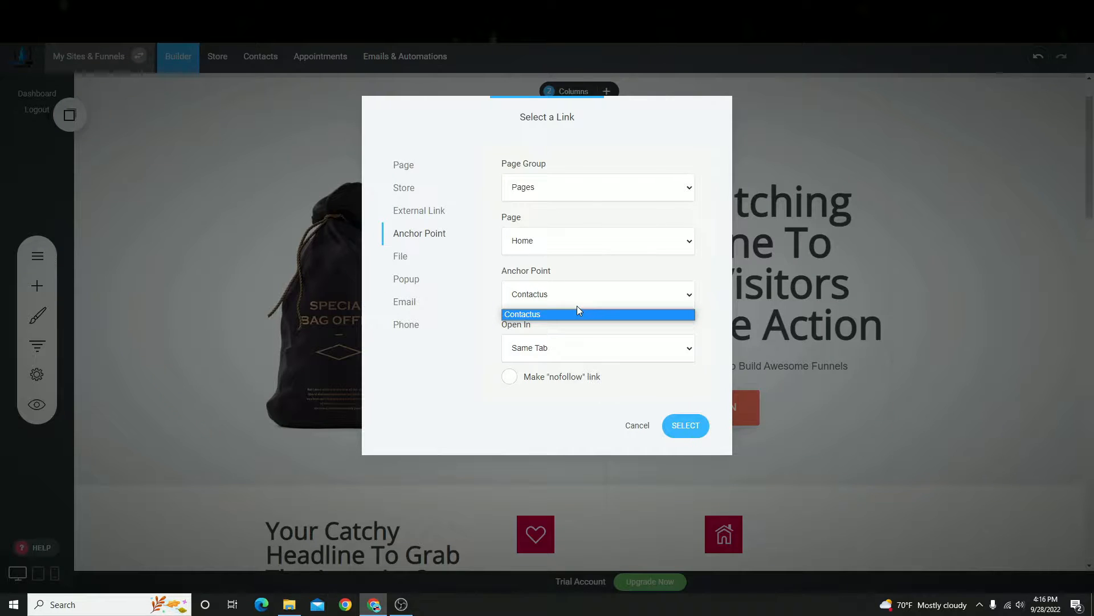
{"action": "left_click", "coordinate": [579, 357]}
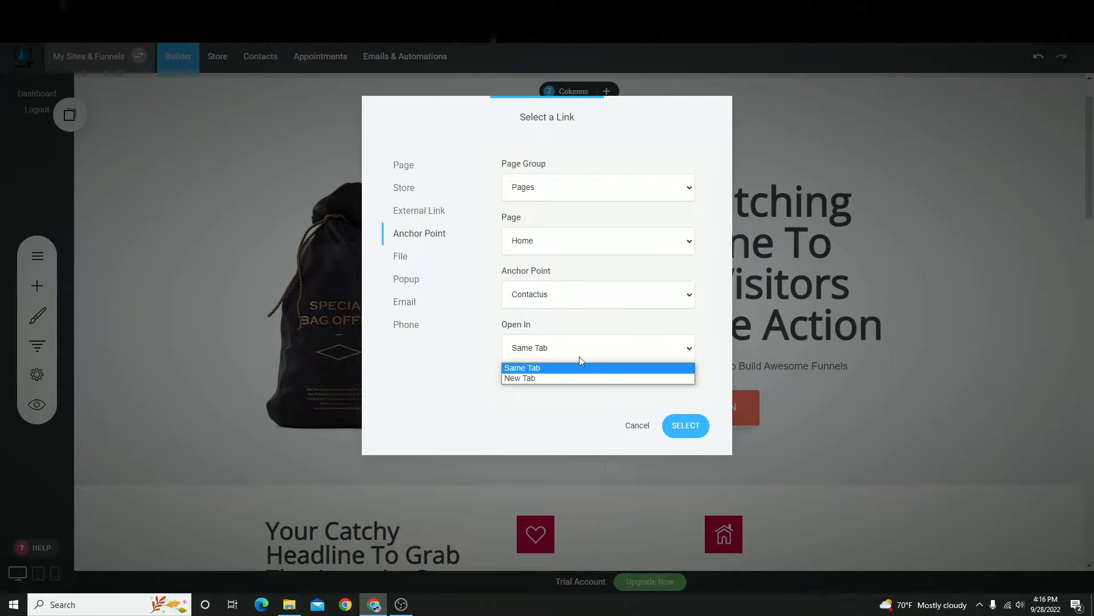
{"action": "left_click", "coordinate": [509, 452]}
{"action": "left_click", "coordinate": [542, 234]}
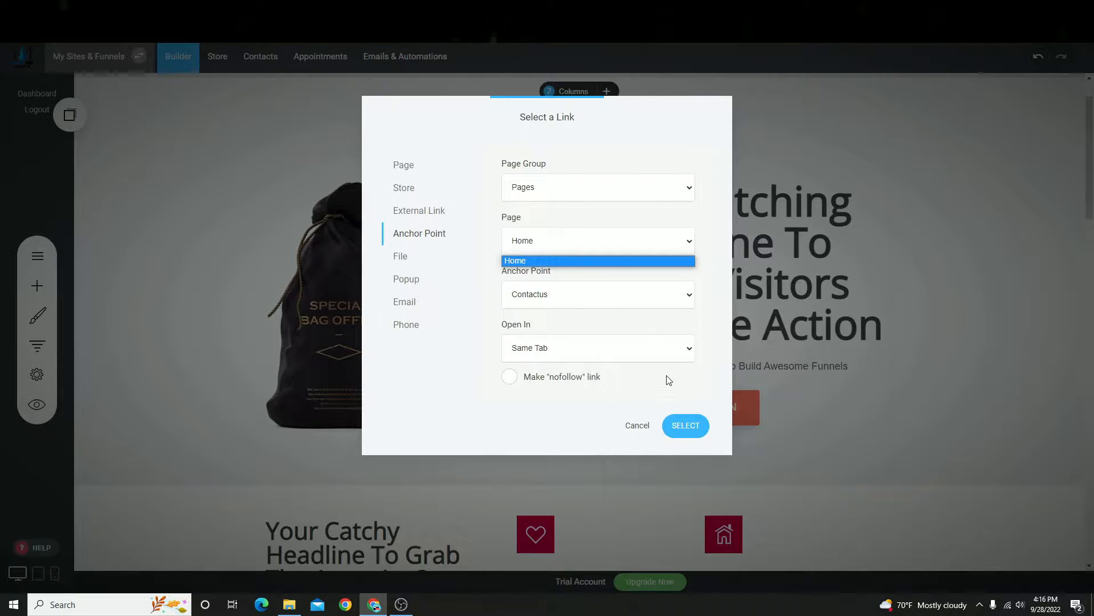
{"action": "left_click", "coordinate": [686, 426]}
{"action": "left_click", "coordinate": [996, 55]}
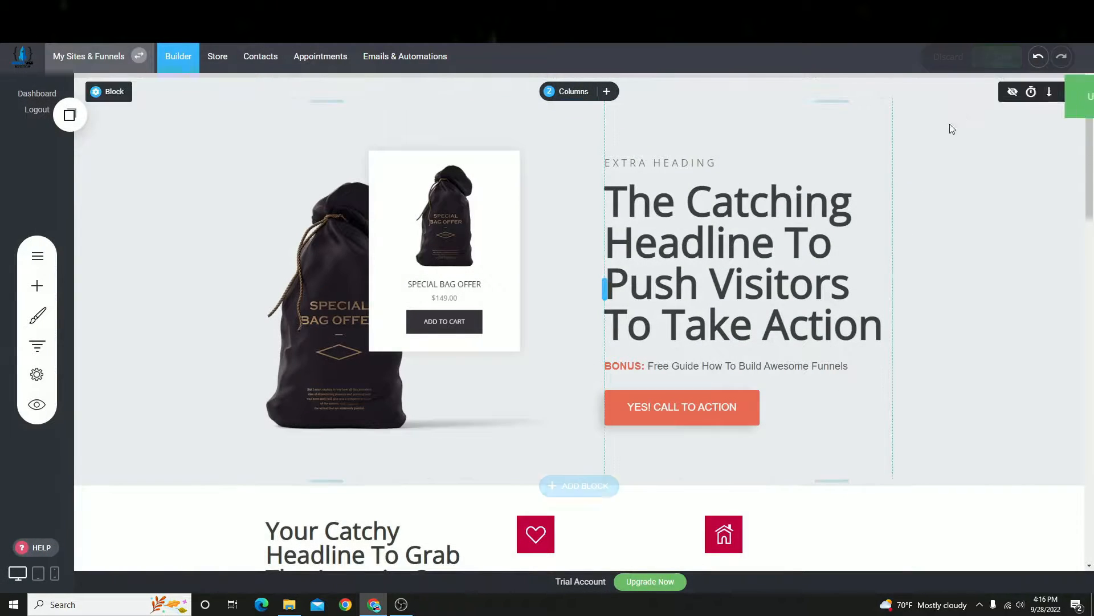
- Link the features block's Call To Action button to the Contactus anchor point, opening in the same tab, and save
{"action": "scroll", "coordinate": [691, 236], "scroll_direction": "down", "scroll_amount": 5}
{"action": "mouse_move", "coordinate": [288, 393]}
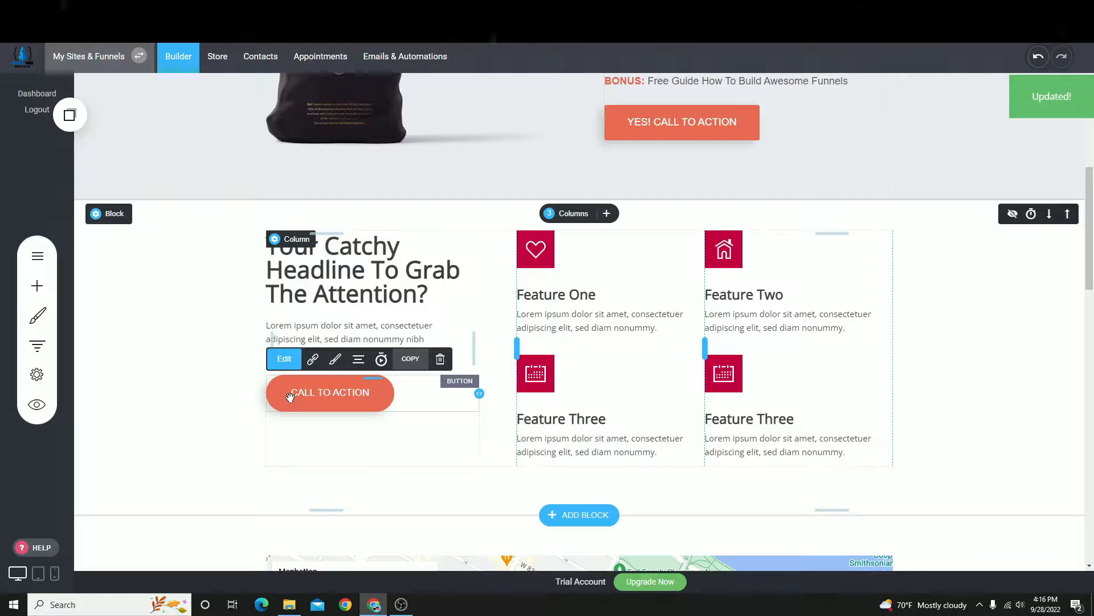
{"action": "left_click", "coordinate": [315, 359]}
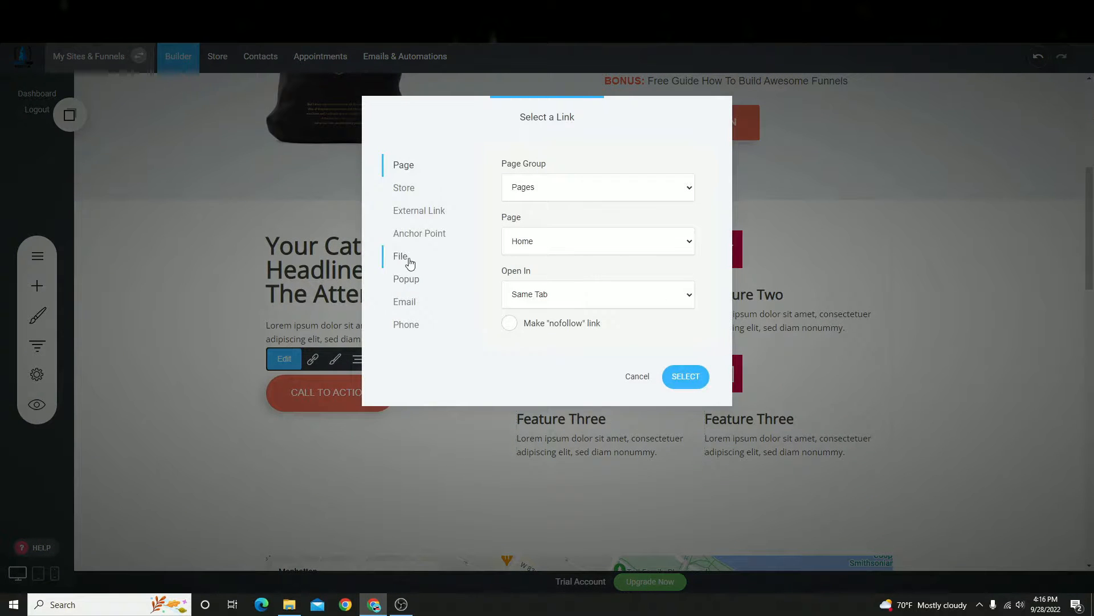
{"action": "left_click", "coordinate": [430, 239]}
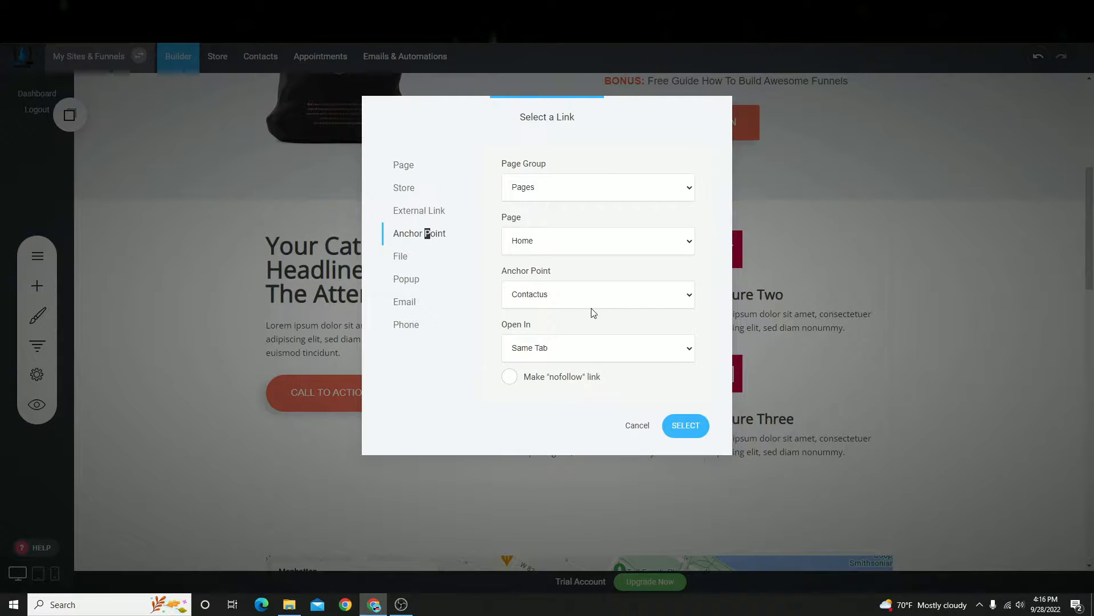
{"action": "left_click", "coordinate": [613, 354]}
{"action": "left_click", "coordinate": [641, 368]}
{"action": "left_click", "coordinate": [685, 429]}
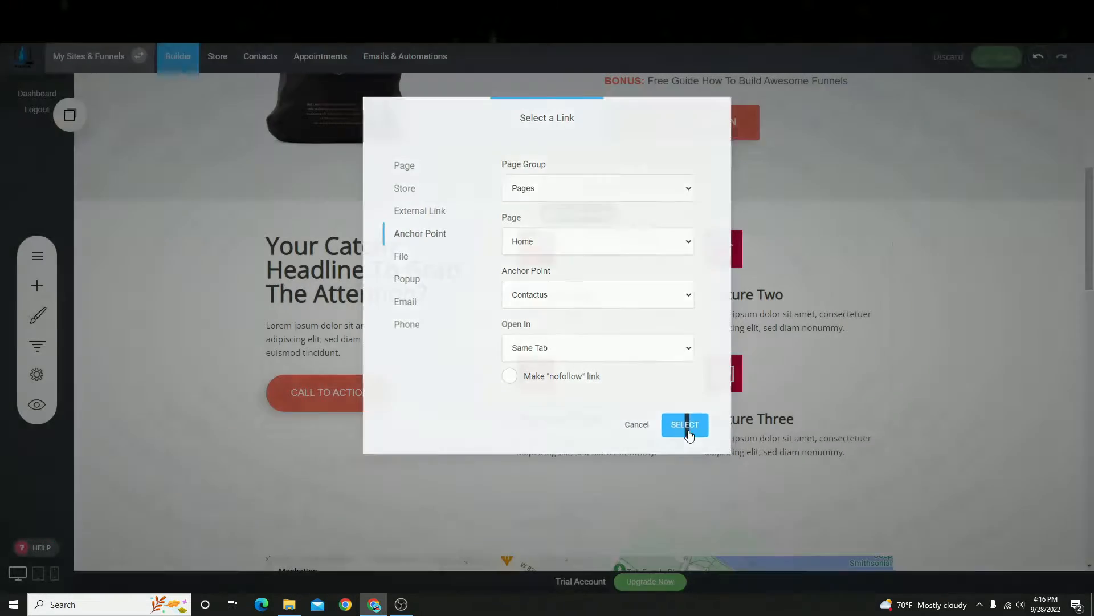
{"action": "scroll", "coordinate": [598, 407], "scroll_direction": "up", "scroll_amount": 3}
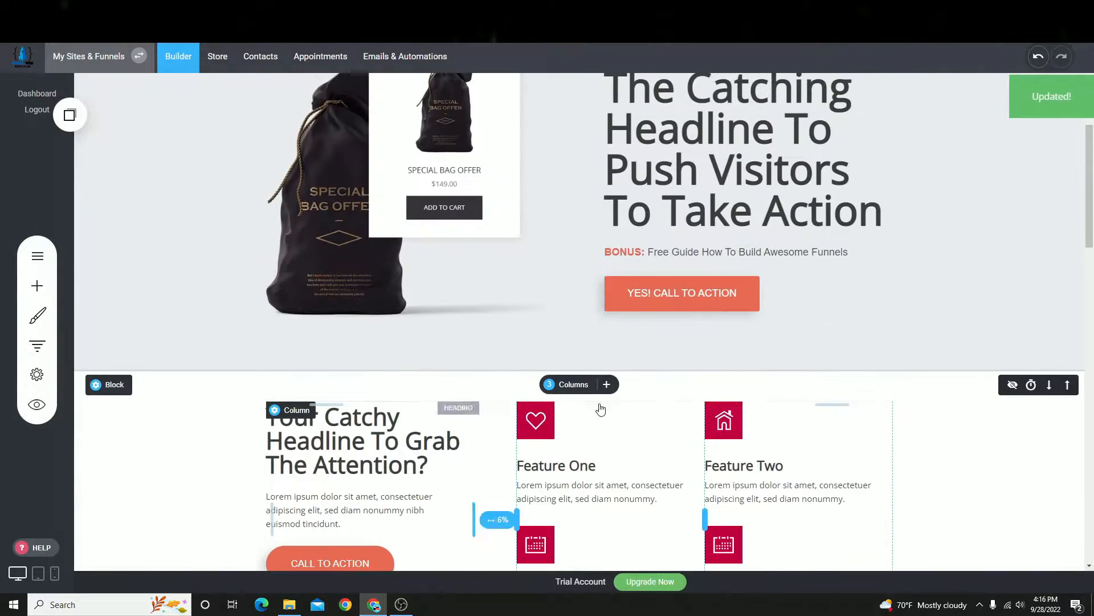
{"action": "left_click", "coordinate": [677, 292]}
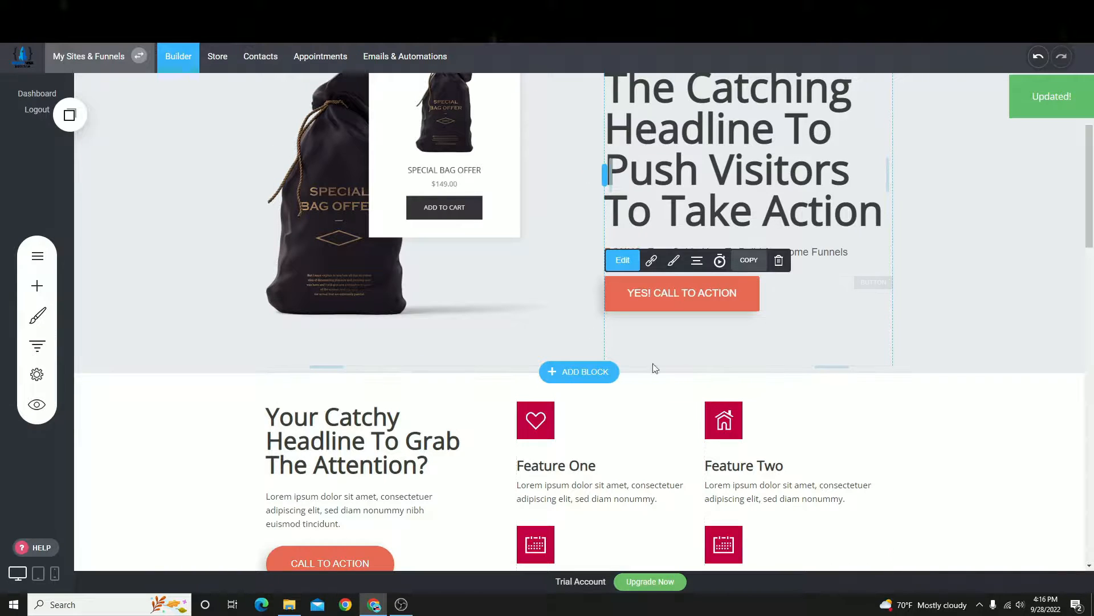
{"action": "scroll", "coordinate": [652, 367], "scroll_direction": "down", "scroll_amount": 3}
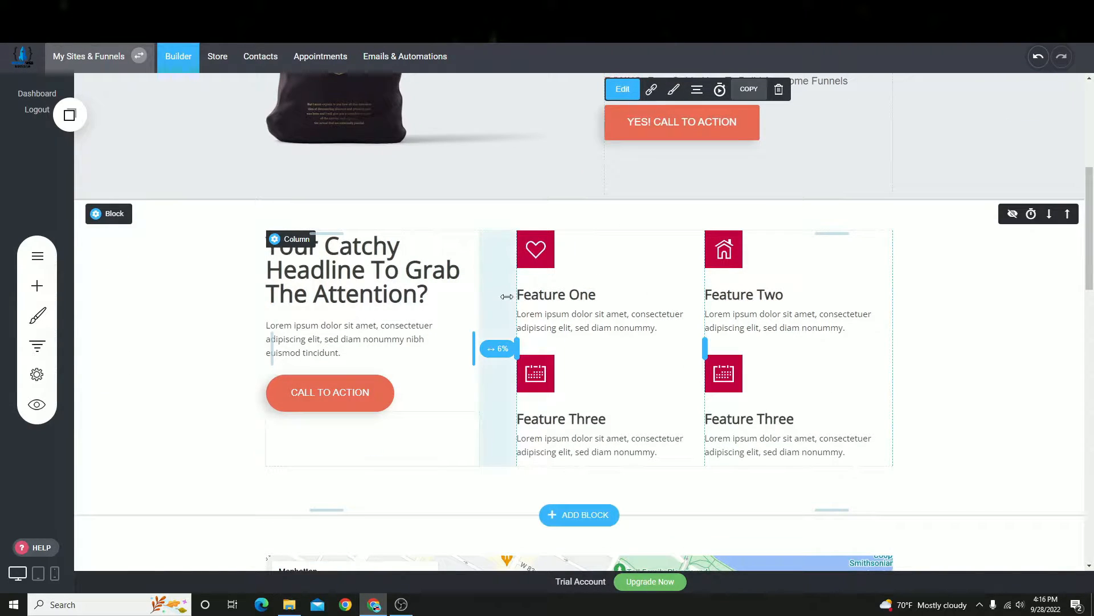
{"action": "scroll", "coordinate": [665, 156], "scroll_direction": "down", "scroll_amount": 3}
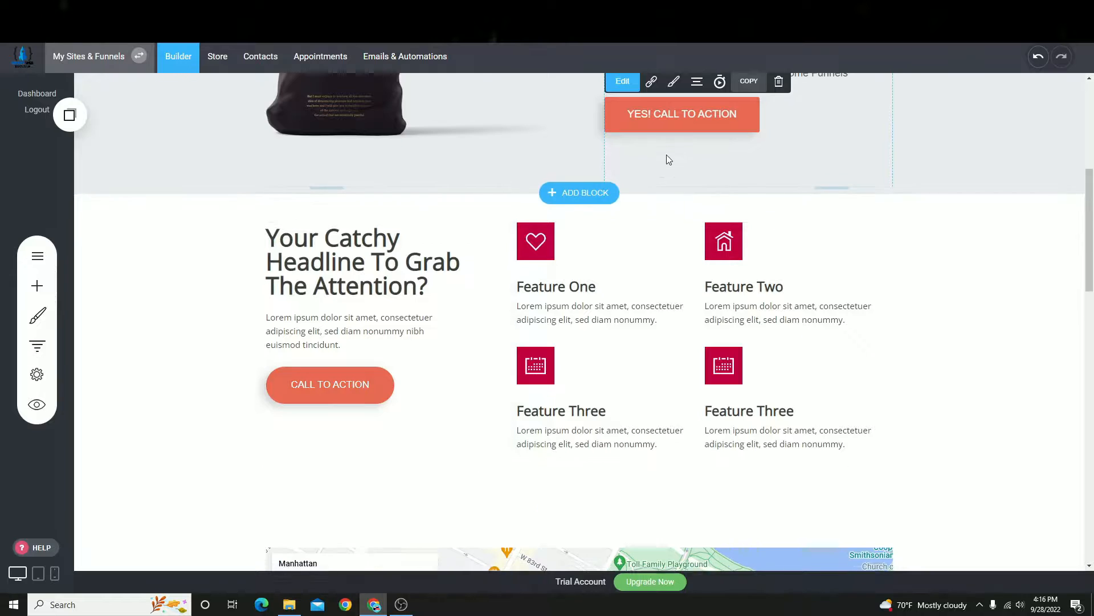
{"action": "scroll", "coordinate": [665, 211], "scroll_direction": "up", "scroll_amount": 4}
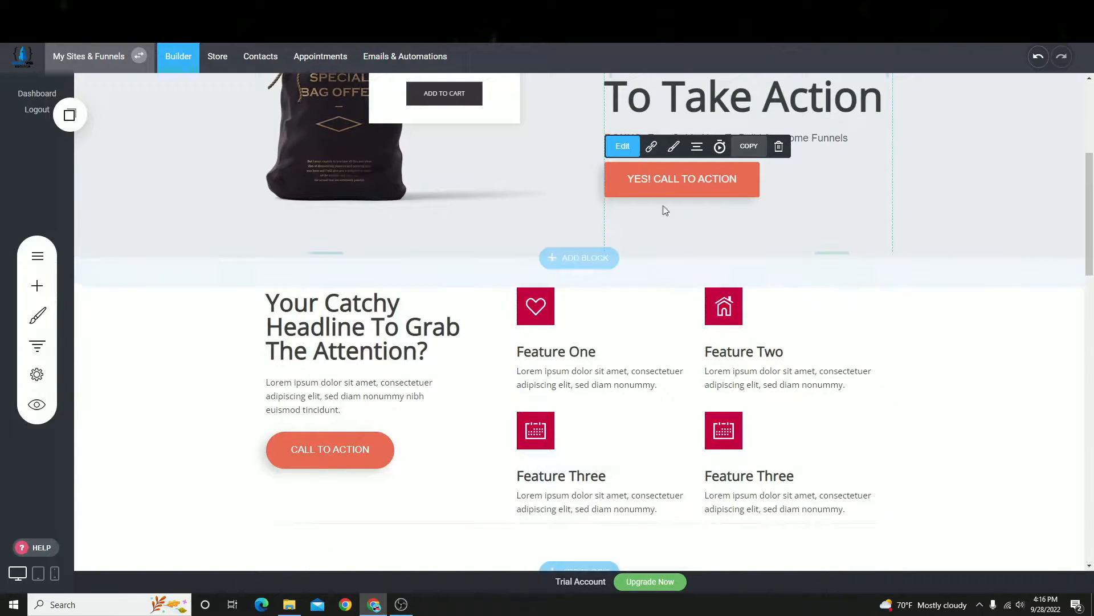
- Set the hero block's call-to-action button text to CONTACT US and save the page
{"action": "left_click", "coordinate": [627, 148]}
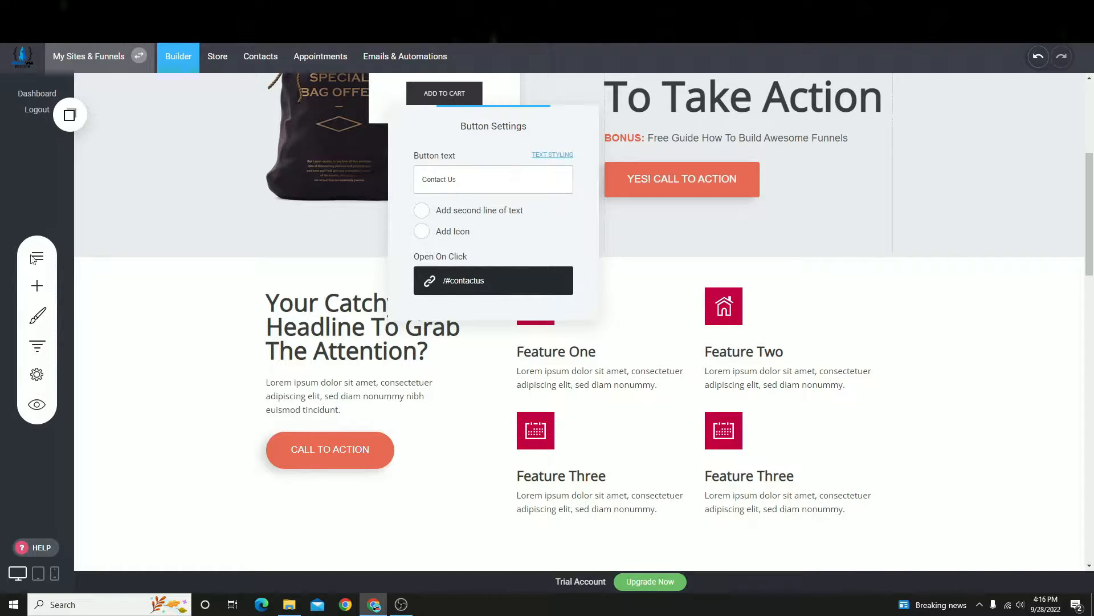
{"action": "left_click", "coordinate": [546, 389]}
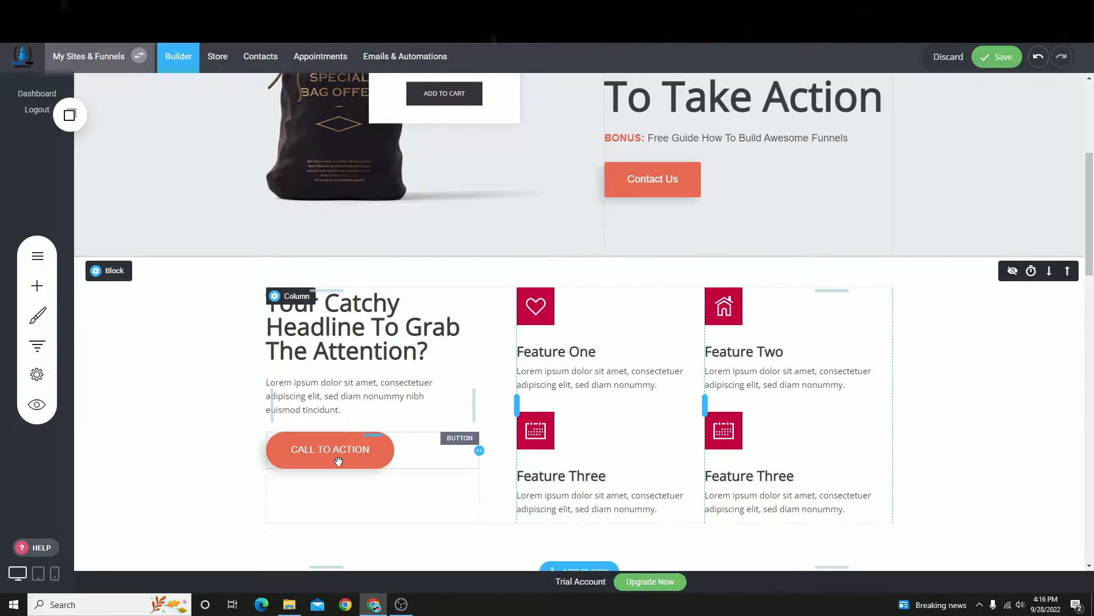
{"action": "left_click", "coordinate": [339, 461]}
{"action": "left_click", "coordinate": [671, 177]}
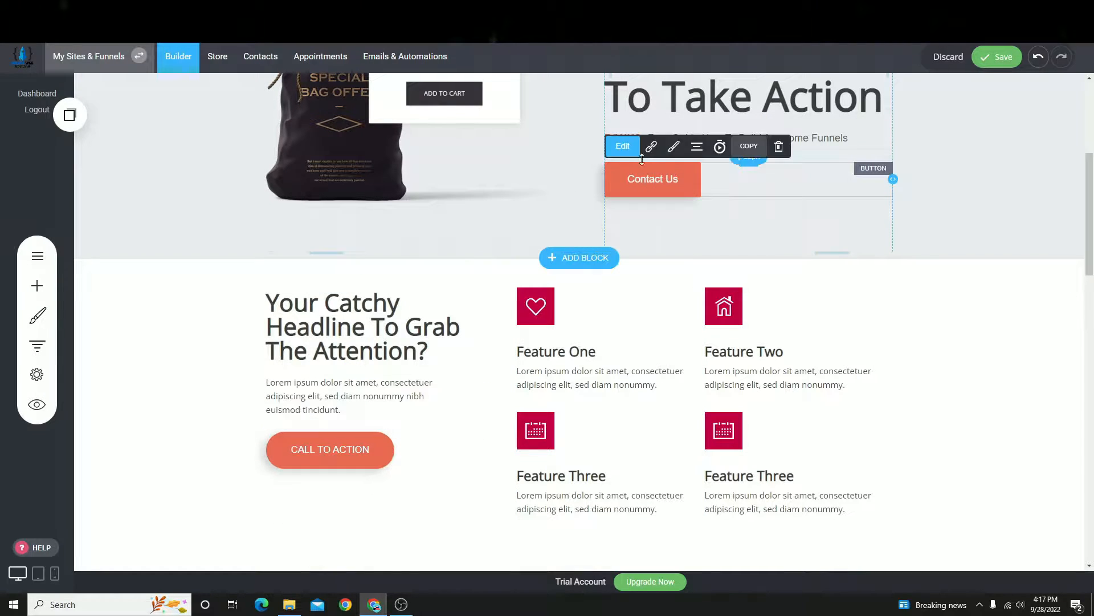
{"action": "left_click", "coordinate": [624, 147]}
{"action": "left_click", "coordinate": [469, 184]}
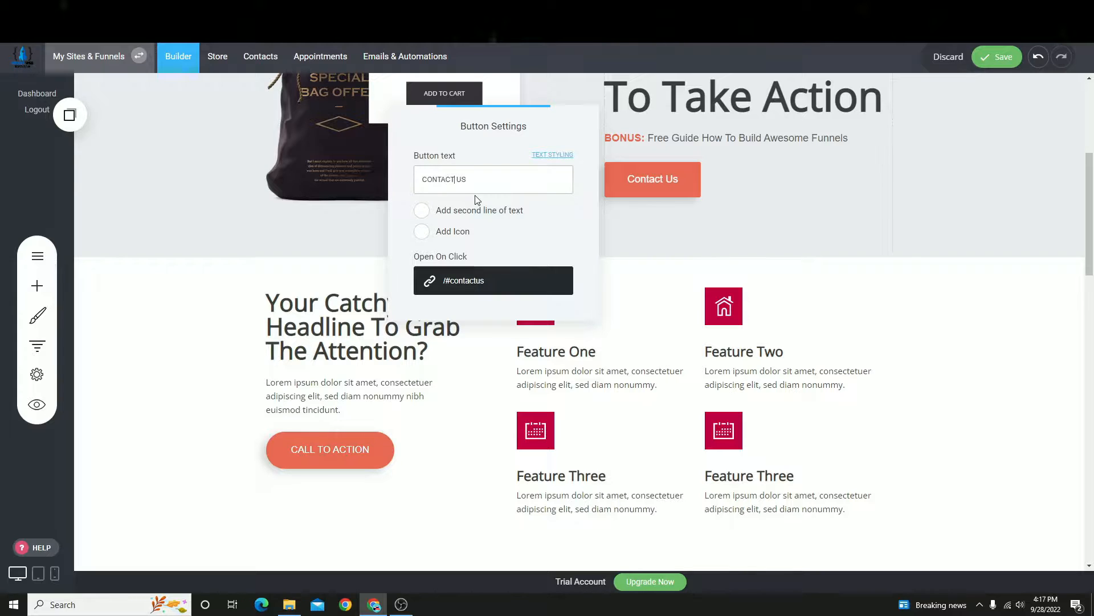
{"action": "left_click", "coordinate": [894, 149]}
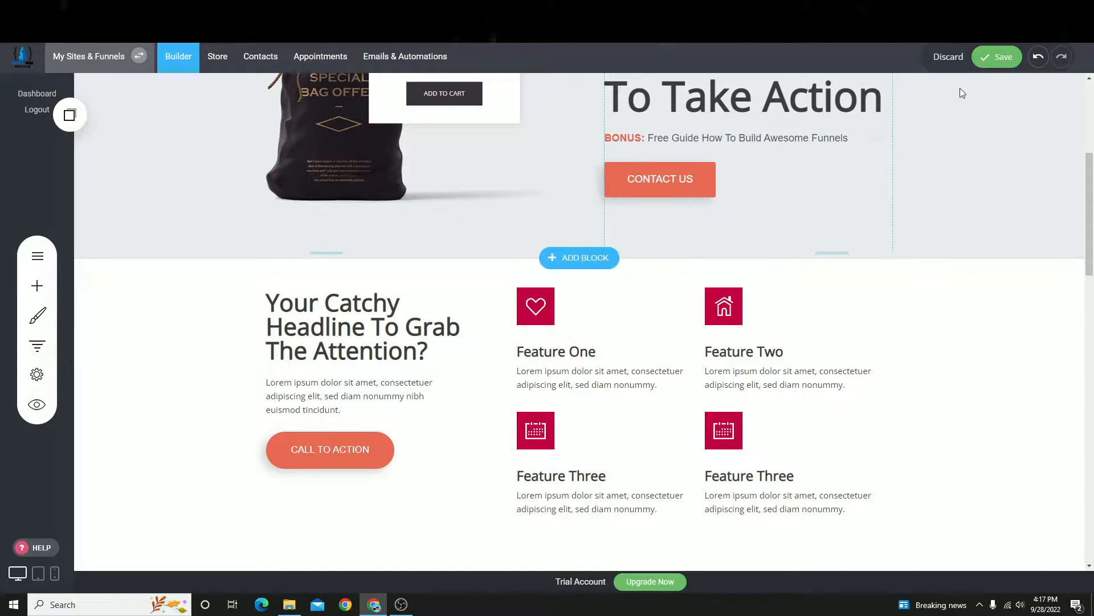
{"action": "left_click", "coordinate": [997, 56]}
- Set the features block's button text to CONTACT US and save the page
{"action": "left_click", "coordinate": [301, 445]}
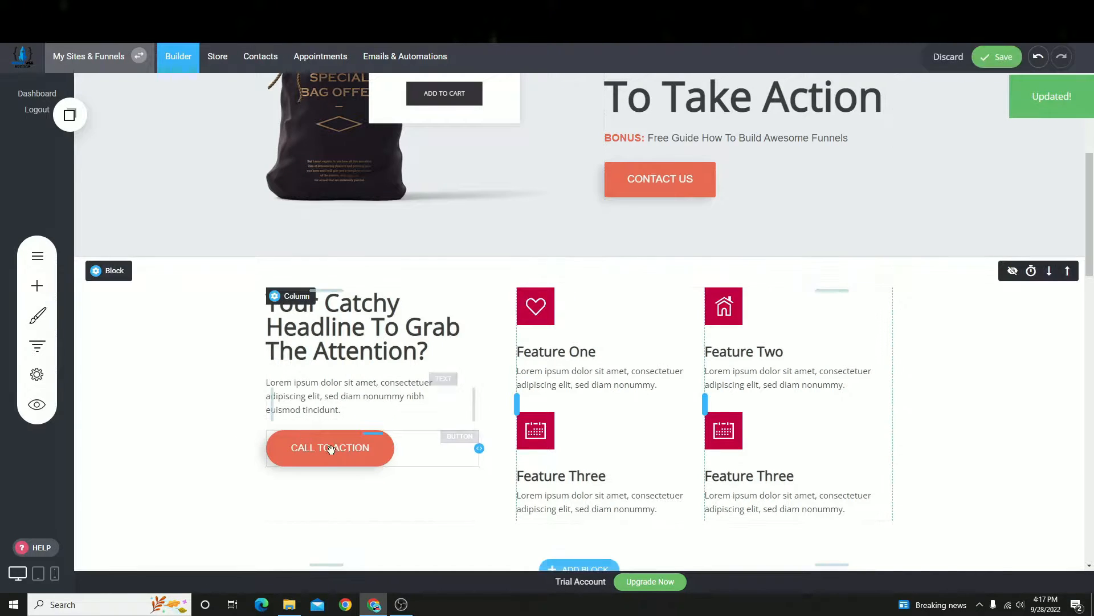
{"action": "left_click", "coordinate": [330, 449]}
{"action": "left_click", "coordinate": [295, 416]}
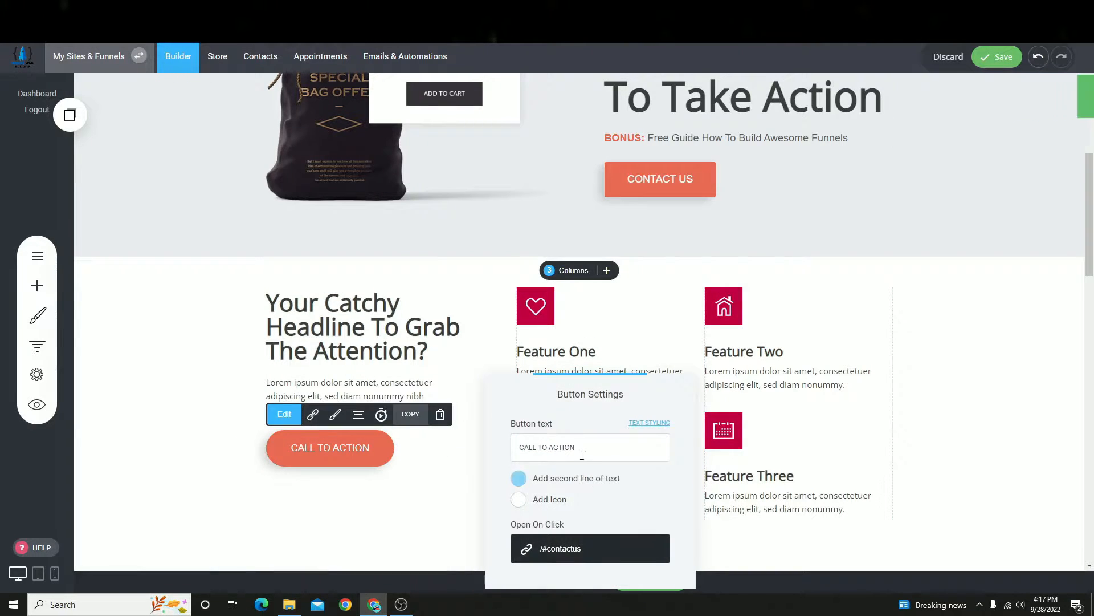
{"action": "left_click_drag", "start_coordinate": [580, 448], "coordinate": [104, 421]}
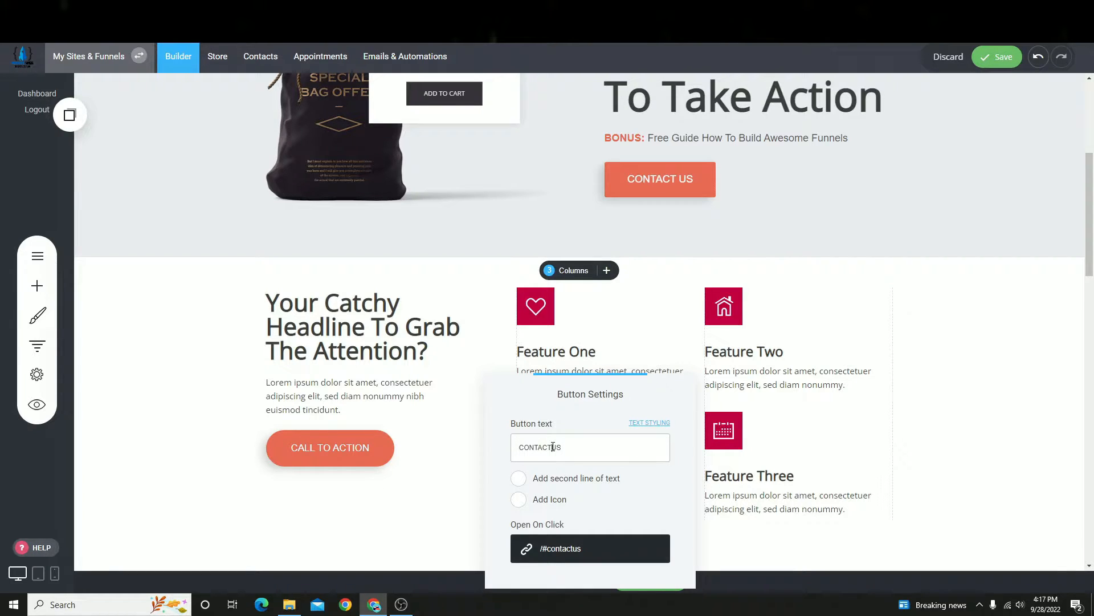
{"action": "left_click", "coordinate": [1000, 65]}
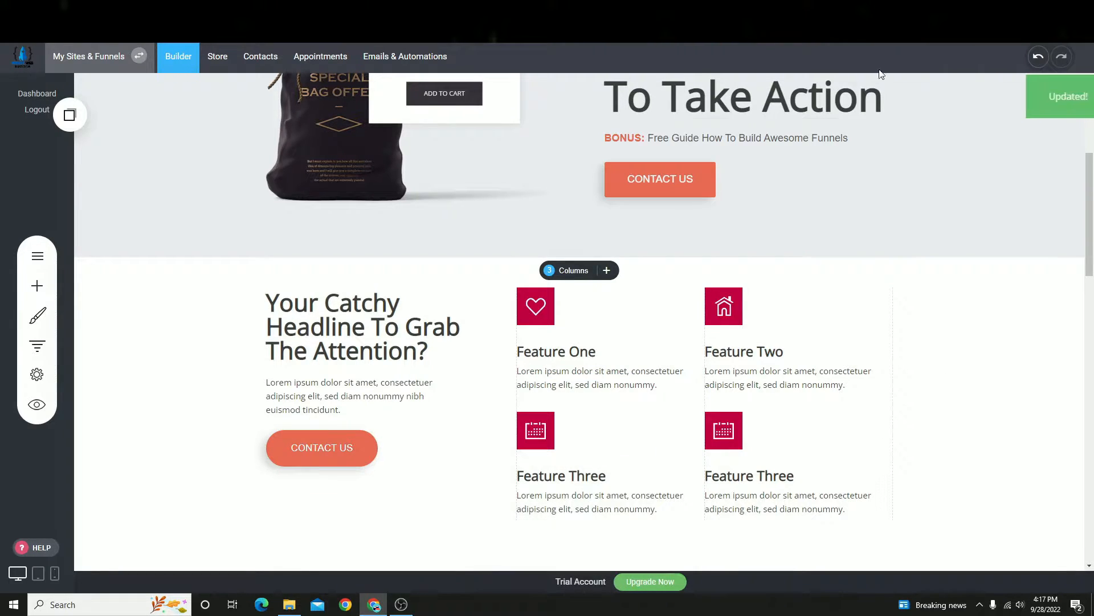
- Preview the page, test the hero block's CONTACT US button link to the contact section, and close the preview
{"action": "left_click", "coordinate": [36, 405]}
{"action": "scroll", "coordinate": [452, 325], "scroll_direction": "down", "scroll_amount": 4}
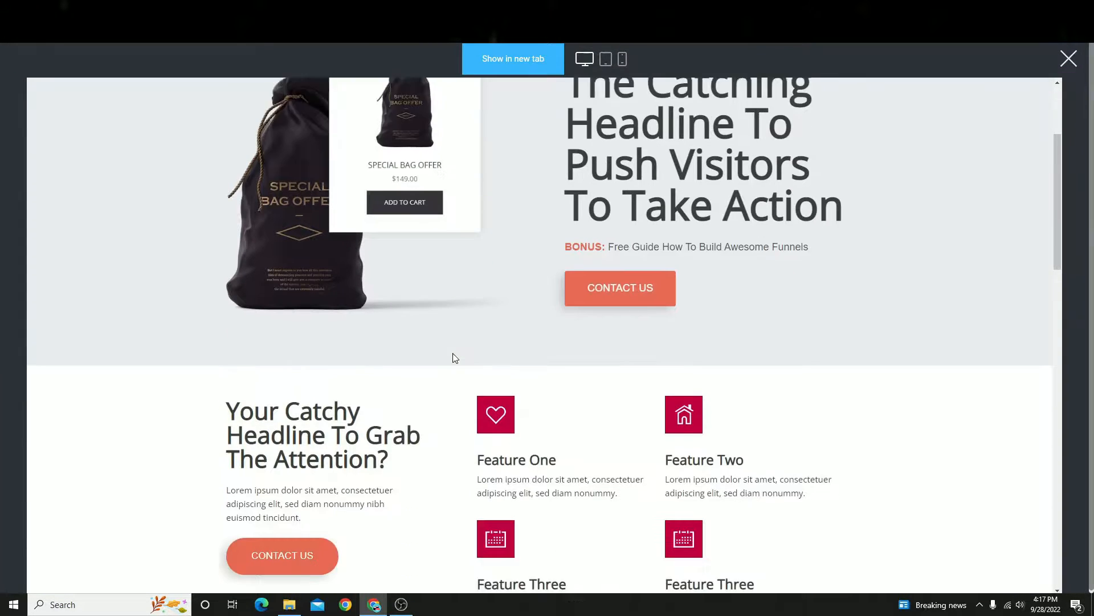
{"action": "scroll", "coordinate": [757, 249], "scroll_direction": "up", "scroll_amount": 3}
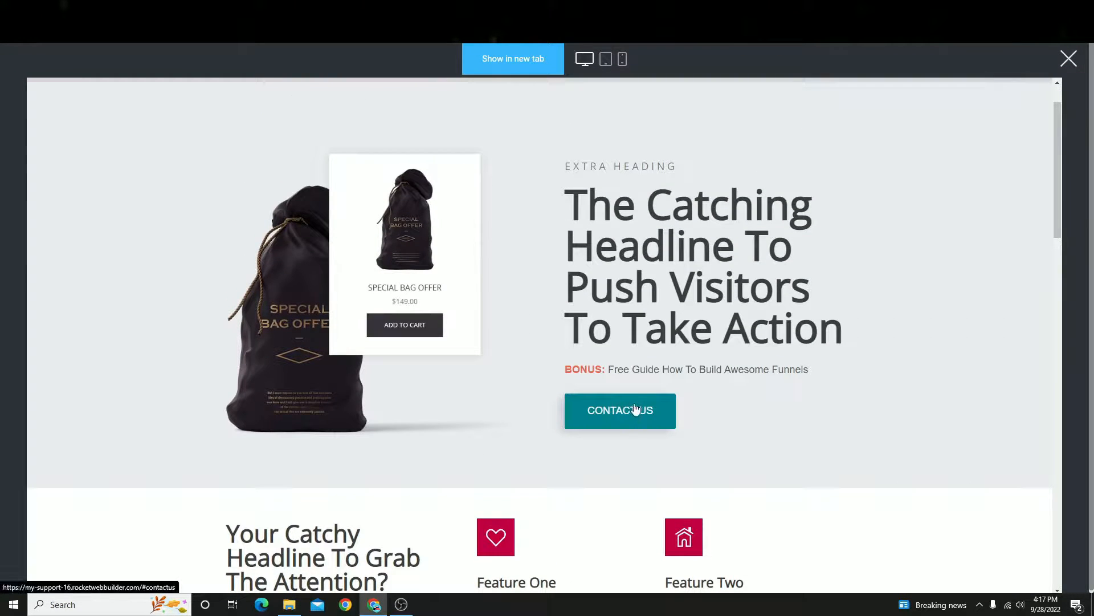
{"action": "scroll", "coordinate": [626, 211], "scroll_direction": "down", "scroll_amount": 15}
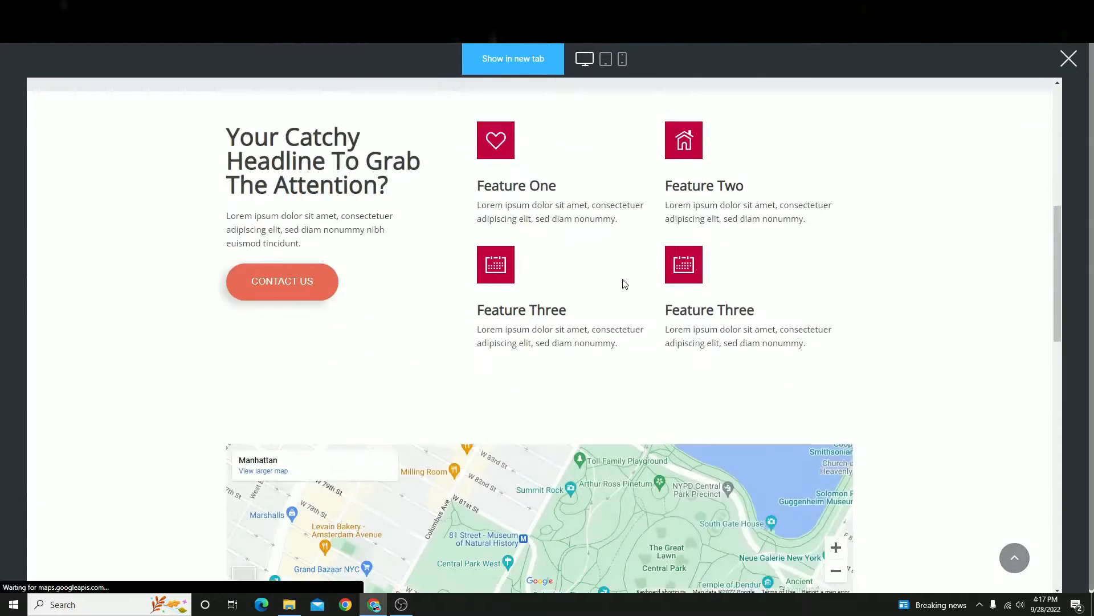
{"action": "scroll", "coordinate": [627, 252], "scroll_direction": "up", "scroll_amount": 6}
{"action": "scroll", "coordinate": [650, 264], "scroll_direction": "up", "scroll_amount": 9}
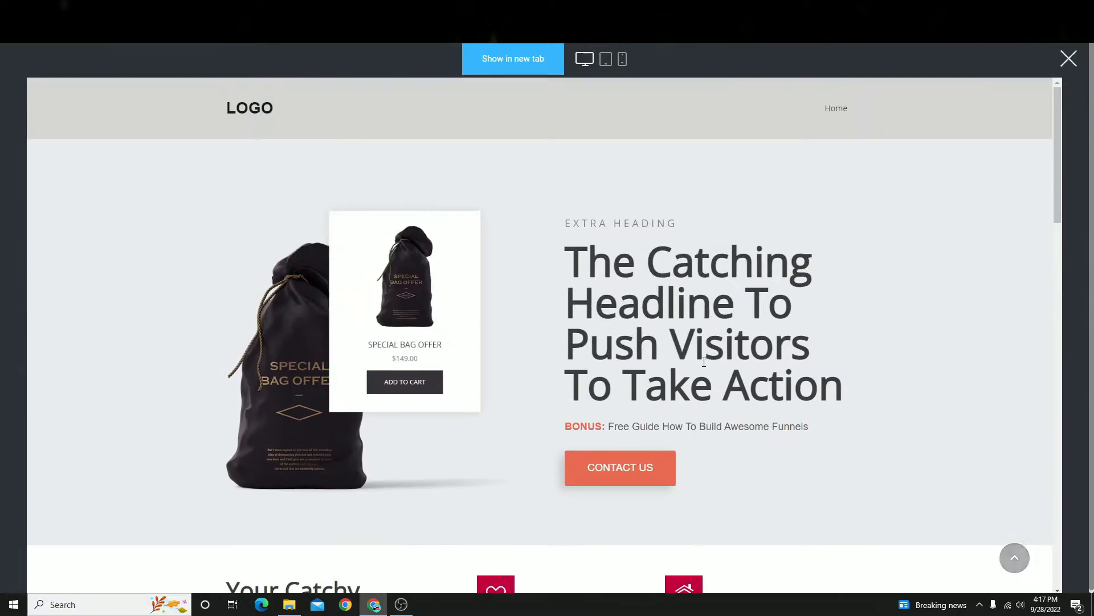
{"action": "left_click", "coordinate": [636, 470]}
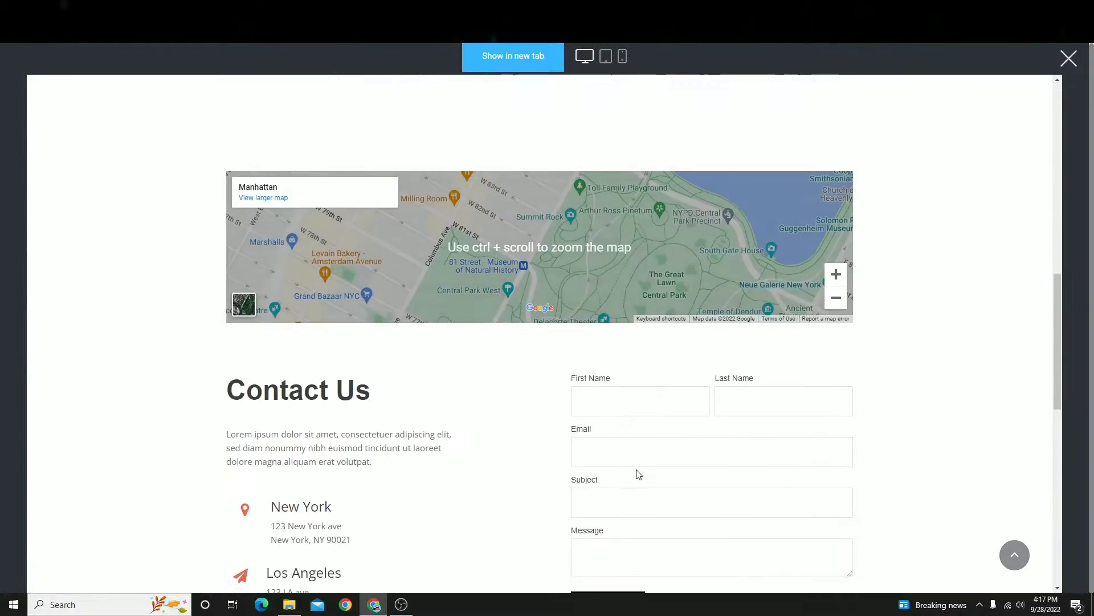
{"action": "scroll", "coordinate": [630, 444], "scroll_direction": "up", "scroll_amount": 15}
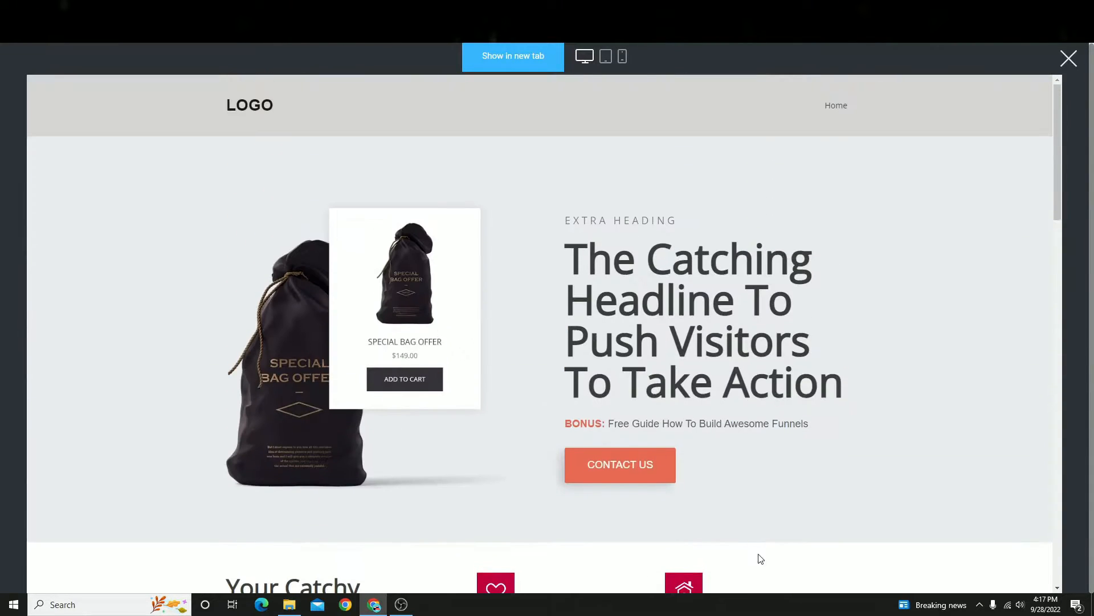
{"action": "left_click", "coordinate": [593, 463]}
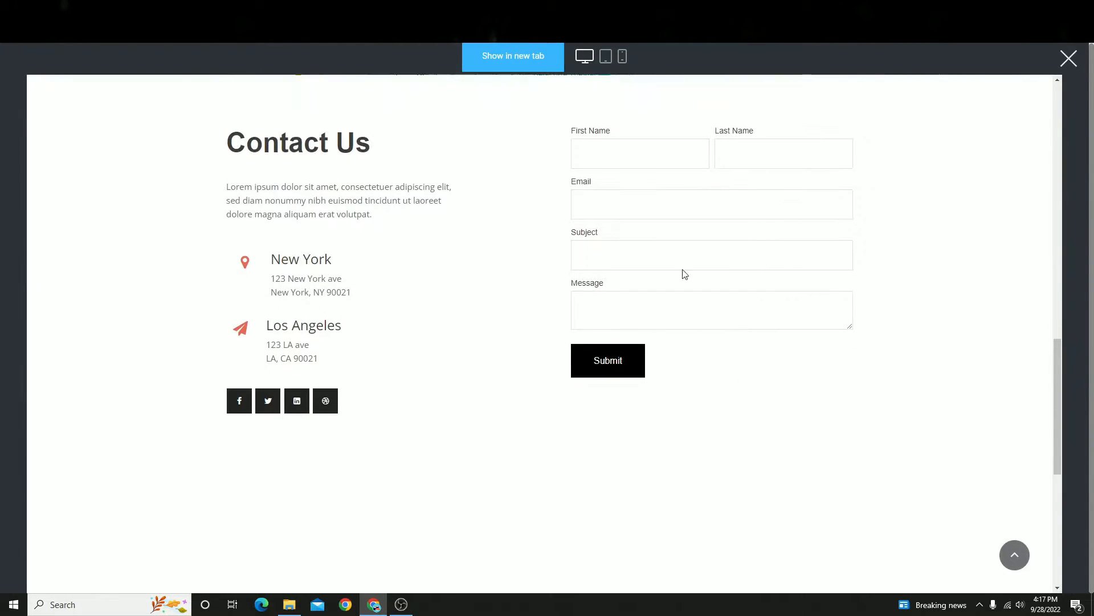
{"action": "left_click", "coordinate": [1068, 58]}
{"action": "scroll", "coordinate": [569, 314], "scroll_direction": "up", "scroll_amount": 5}
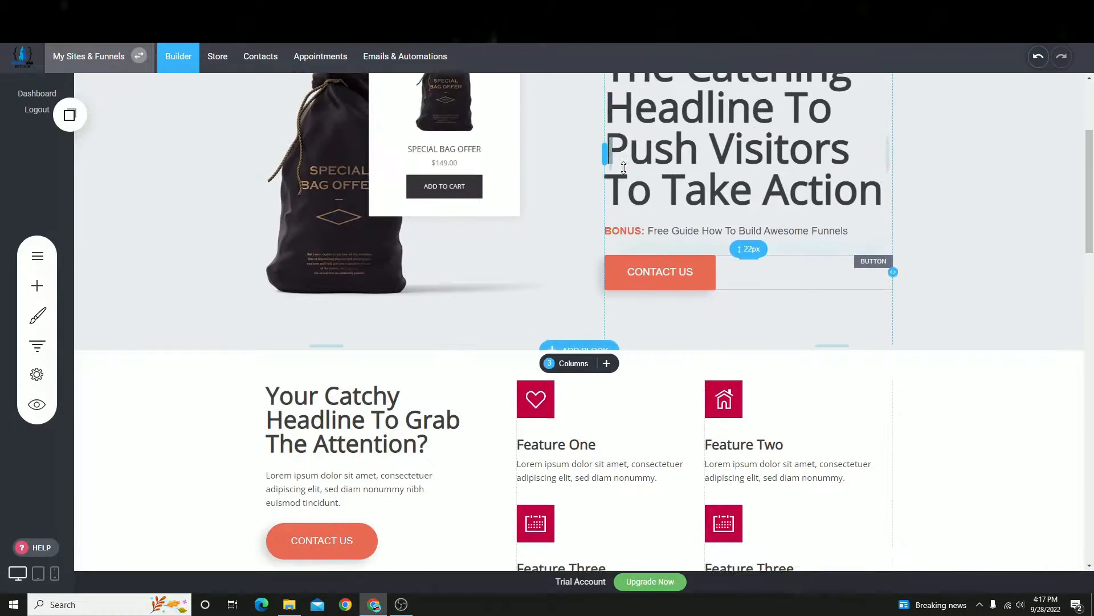
{"action": "scroll", "coordinate": [569, 315], "scroll_direction": "down", "scroll_amount": 5}
{"action": "scroll", "coordinate": [570, 315], "scroll_direction": "down", "scroll_amount": 6}
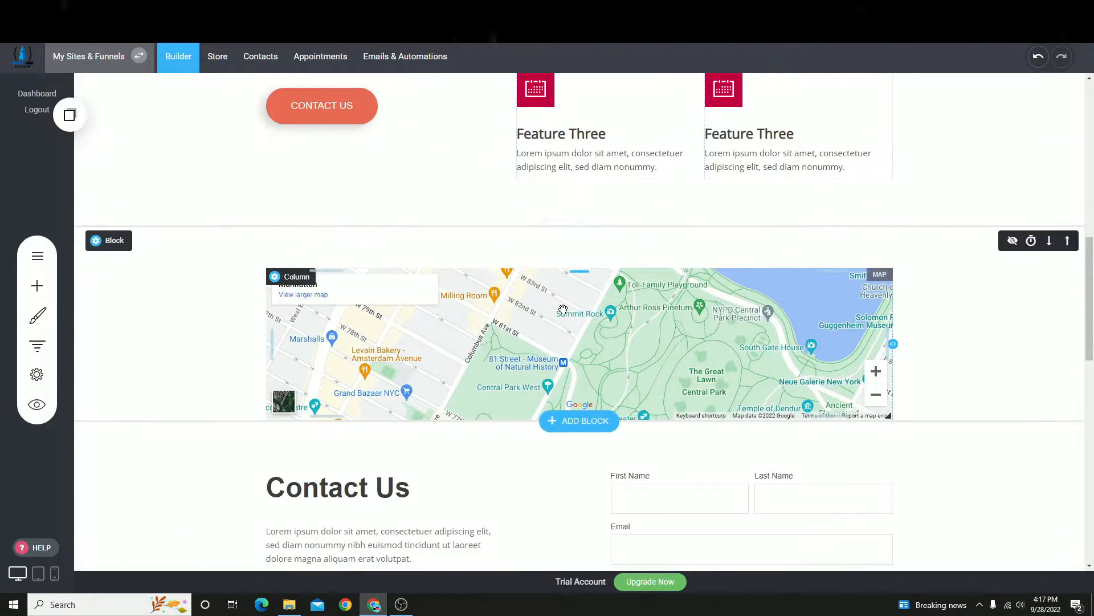
{"action": "scroll", "coordinate": [562, 309], "scroll_direction": "down", "scroll_amount": 5}
{"action": "scroll", "coordinate": [542, 298], "scroll_direction": "up", "scroll_amount": 10}
{"action": "left_click", "coordinate": [37, 285]}
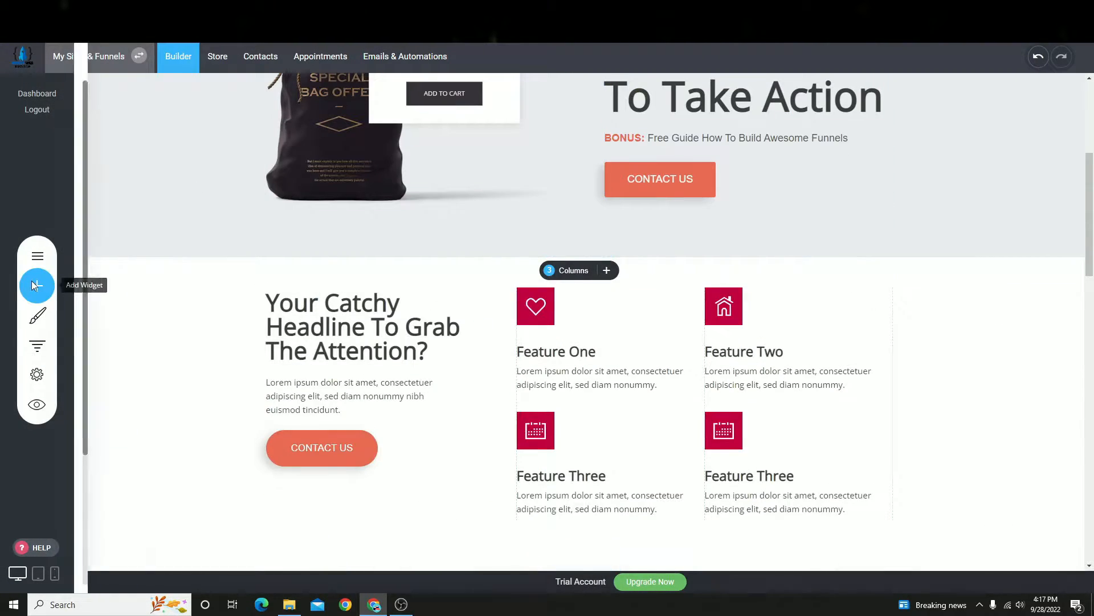
- Add the Image & Text block headed "You will learn 3 high-impact strategies" between the features block and the map block
{"action": "scroll", "coordinate": [645, 449], "scroll_direction": "down", "scroll_amount": 5}
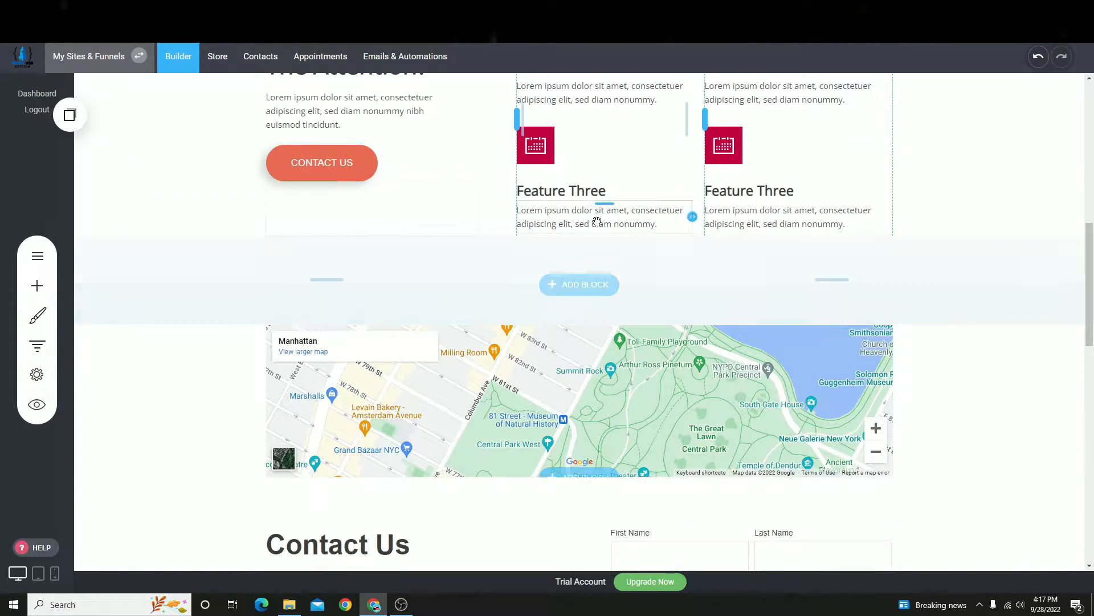
{"action": "left_click", "coordinate": [591, 288]}
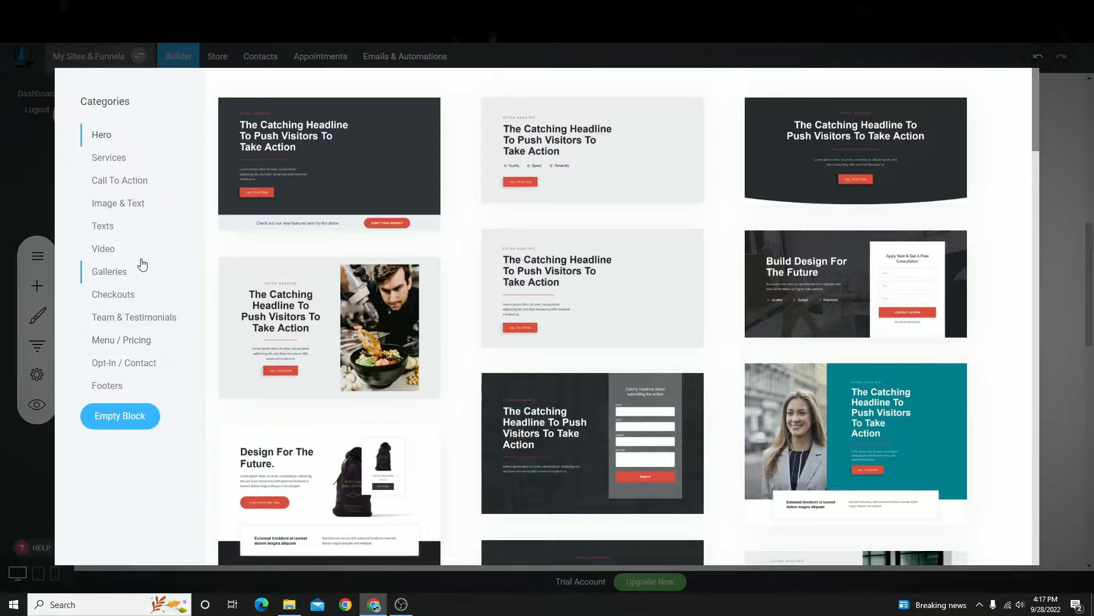
{"action": "left_click", "coordinate": [120, 180]}
{"action": "left_click", "coordinate": [114, 204]}
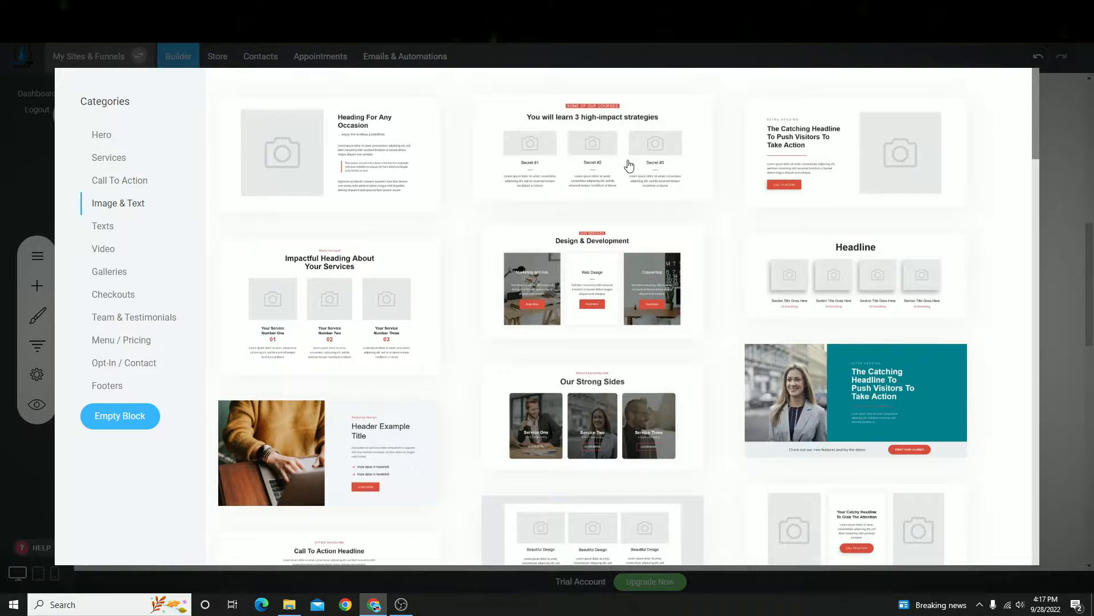
{"action": "scroll", "coordinate": [625, 164], "scroll_direction": "down", "scroll_amount": 5}
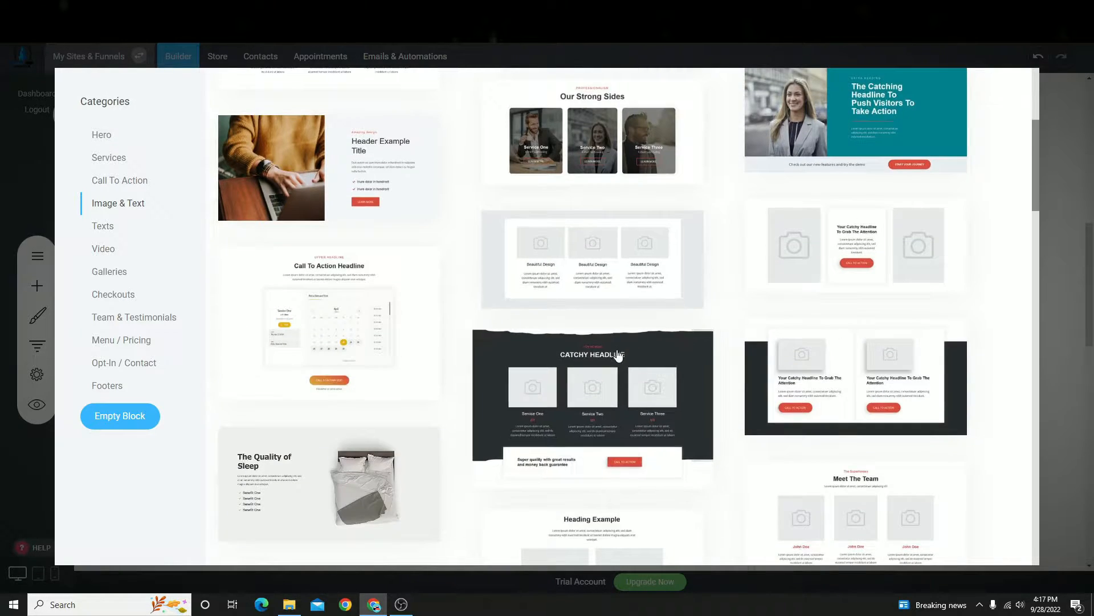
{"action": "scroll", "coordinate": [596, 273], "scroll_direction": "up", "scroll_amount": 5}
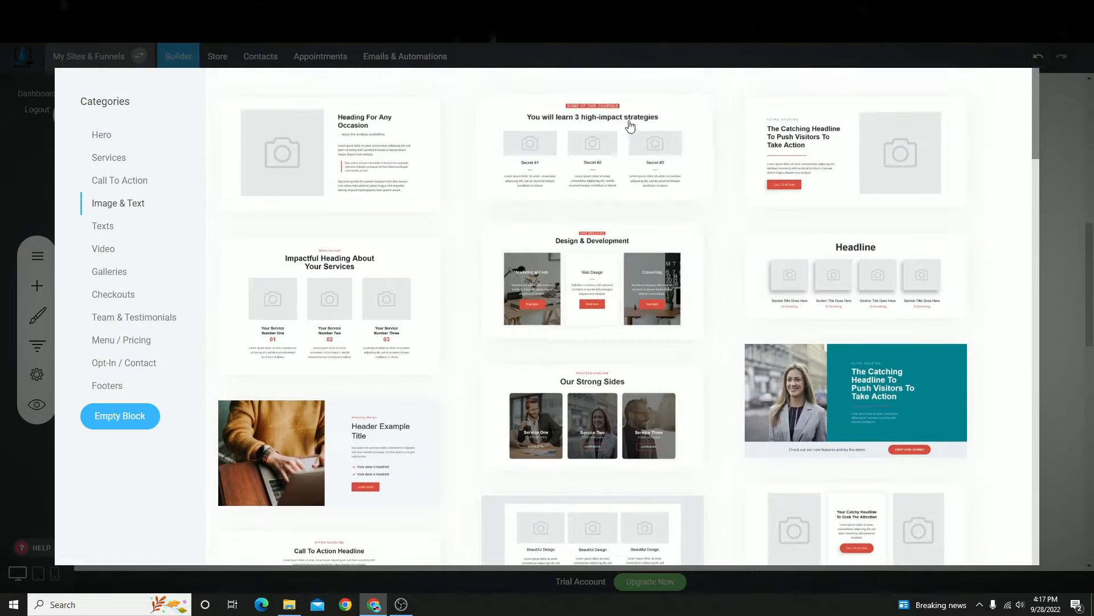
{"action": "left_click", "coordinate": [631, 165]}
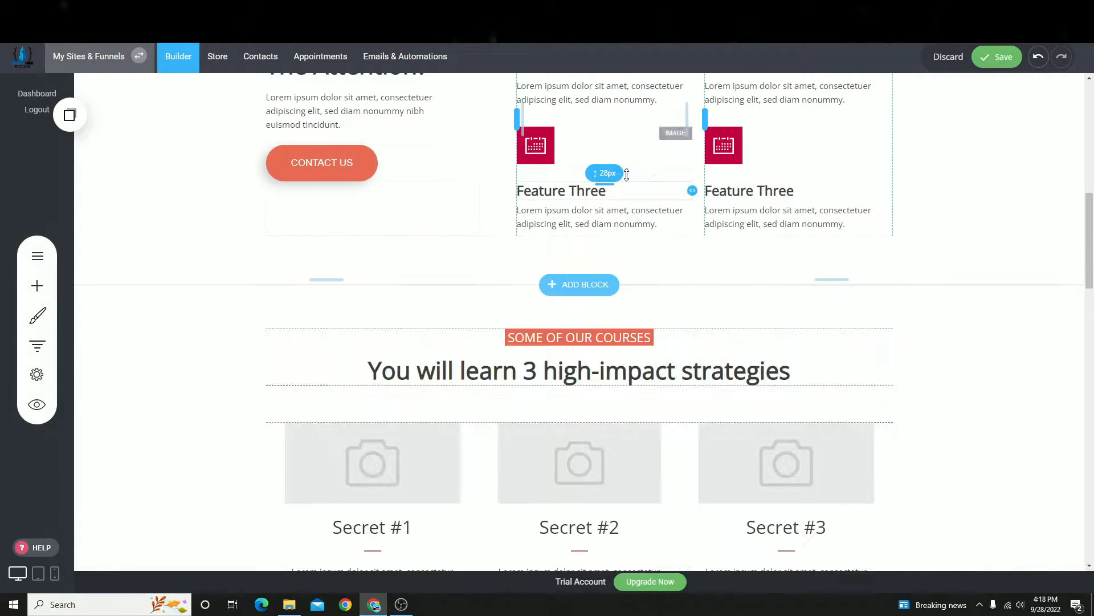
- Review the page from the hero block through the features, strategies and map blocks to the contact form
{"action": "scroll", "coordinate": [612, 325], "scroll_direction": "down", "scroll_amount": 5}
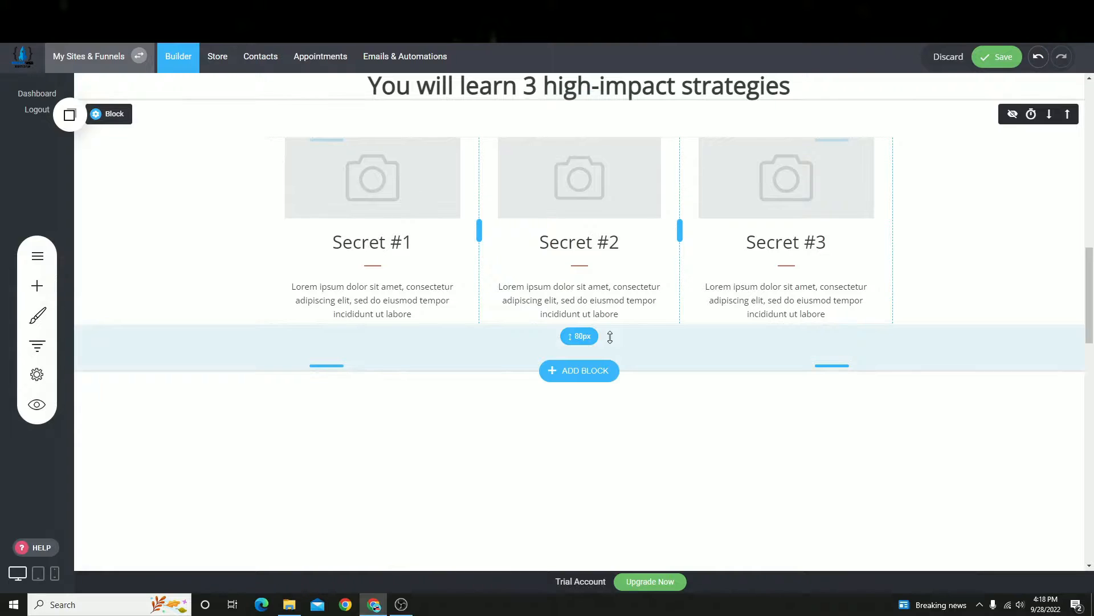
{"action": "scroll", "coordinate": [610, 337], "scroll_direction": "up", "scroll_amount": 5}
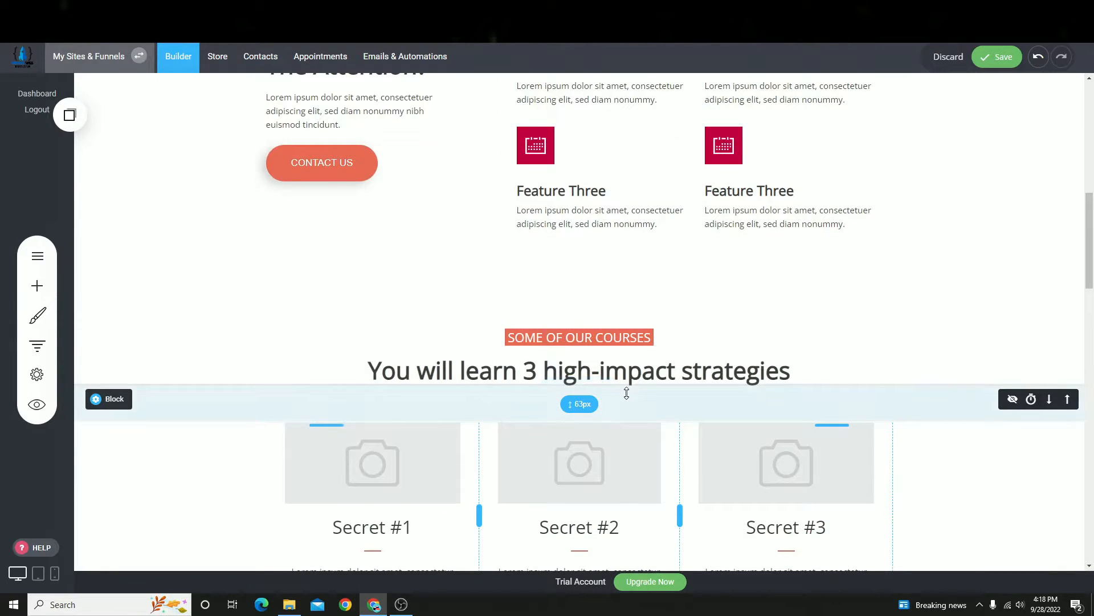
{"action": "scroll", "coordinate": [623, 387], "scroll_direction": "up", "scroll_amount": 10}
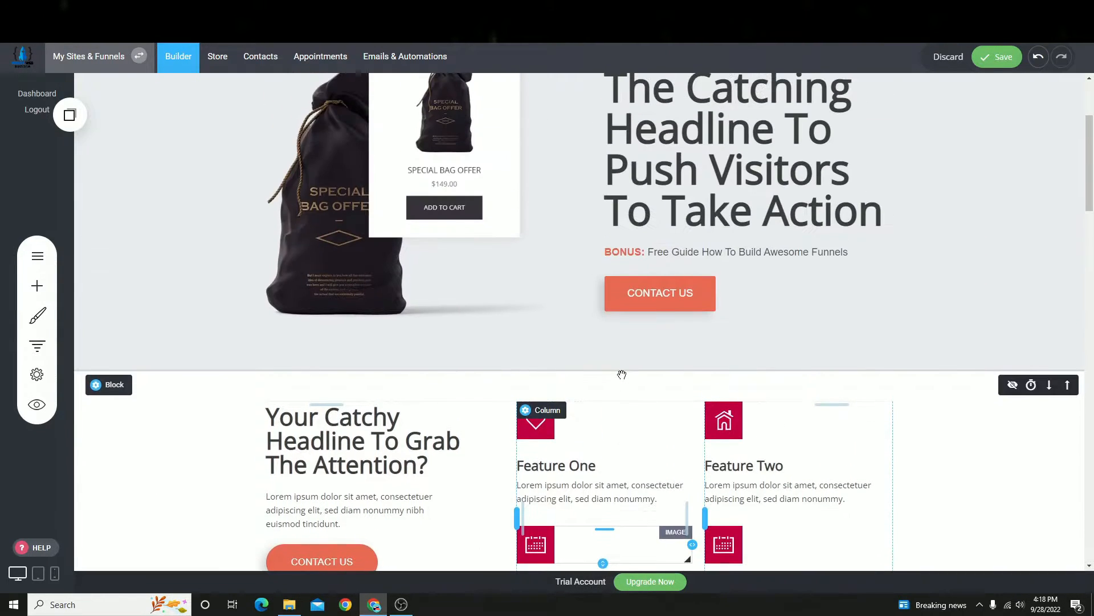
{"action": "scroll", "coordinate": [540, 410], "scroll_direction": "down", "scroll_amount": 15}
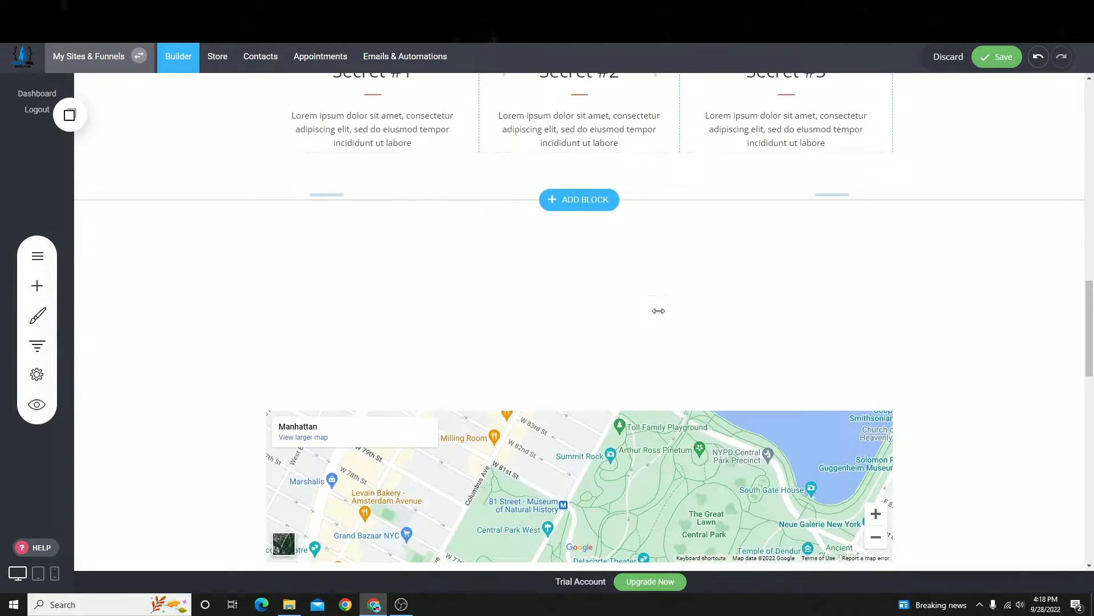
{"action": "scroll", "coordinate": [643, 354], "scroll_direction": "down", "scroll_amount": 10}
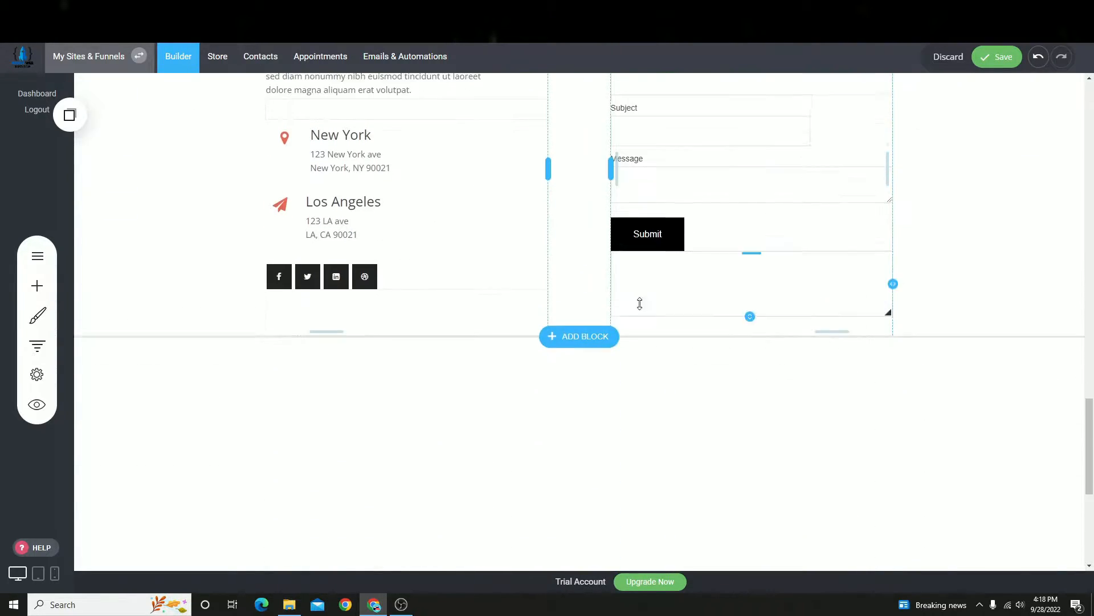
{"action": "scroll", "coordinate": [279, 398], "scroll_direction": "down", "scroll_amount": 7}
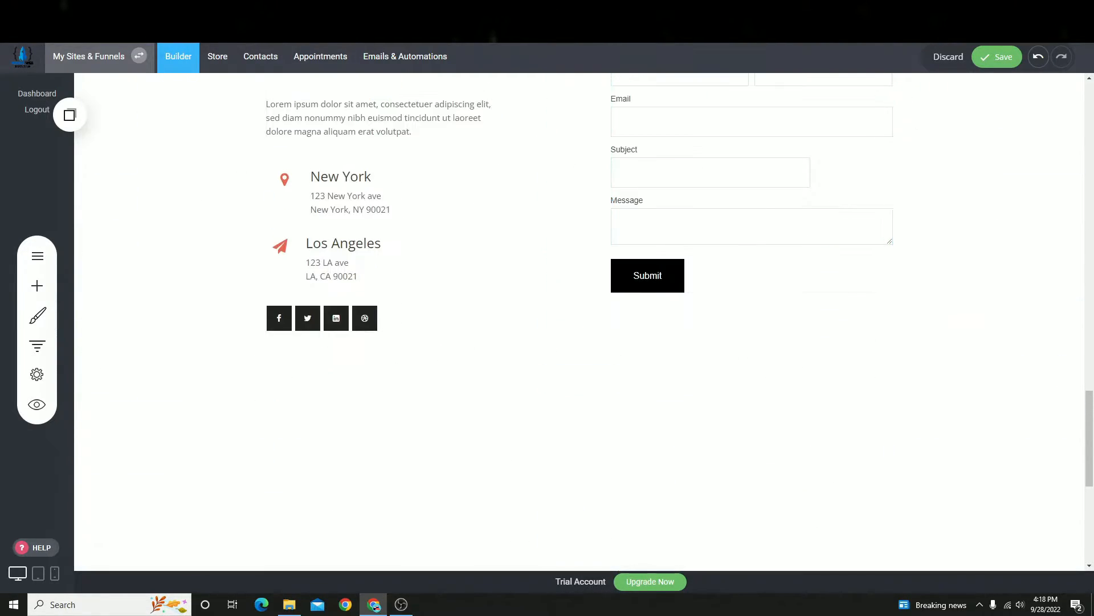
{"action": "scroll", "coordinate": [503, 430], "scroll_direction": "up", "scroll_amount": 10}
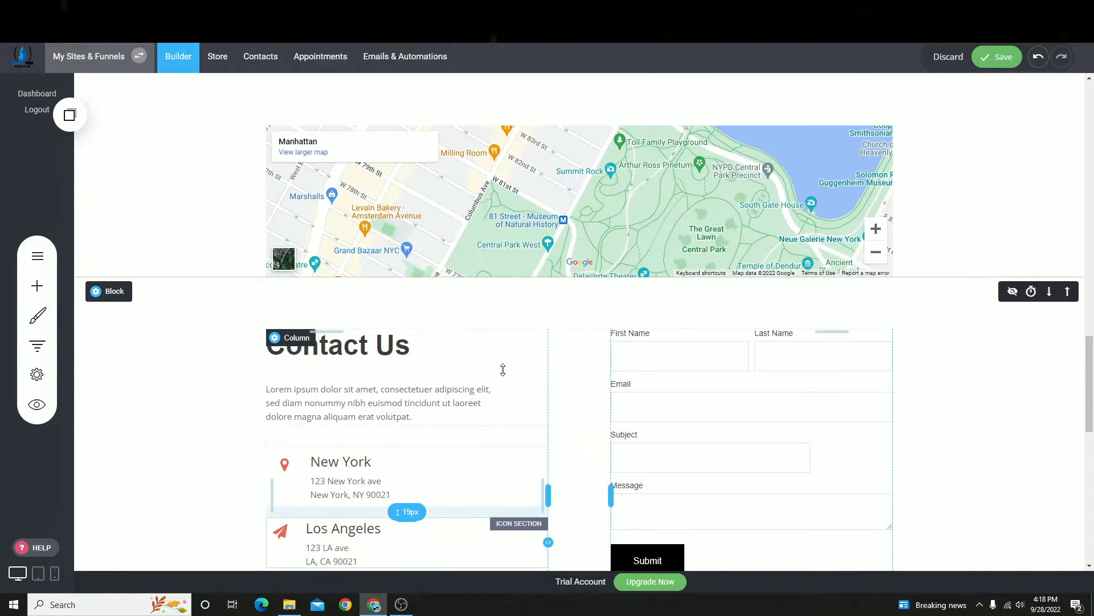
{"action": "scroll", "coordinate": [691, 342], "scroll_direction": "up", "scroll_amount": 8}
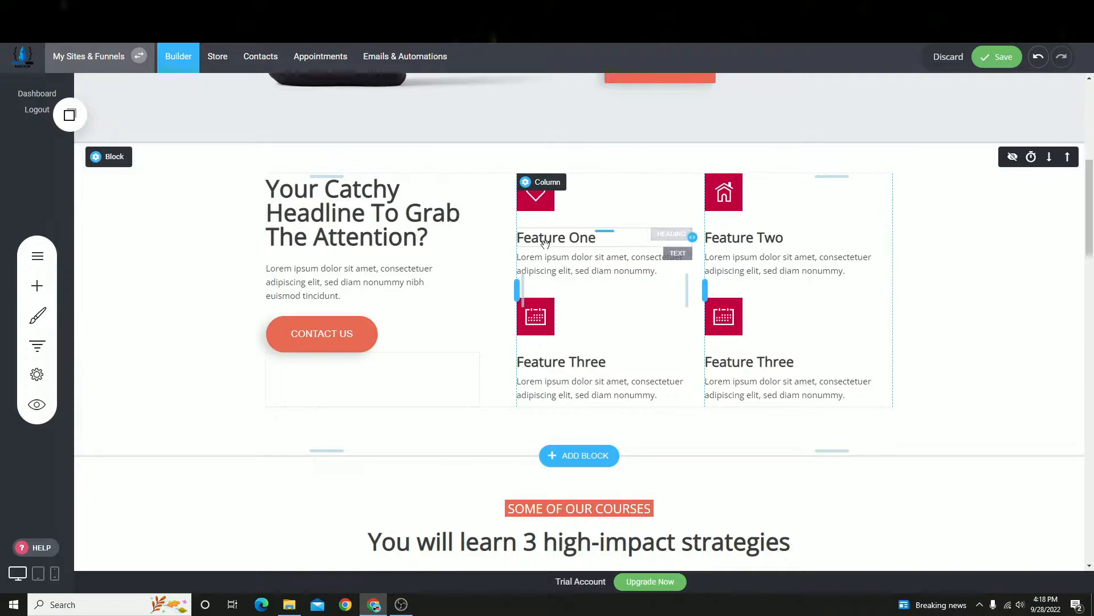
{"action": "scroll", "coordinate": [558, 292], "scroll_direction": "up", "scroll_amount": 2}
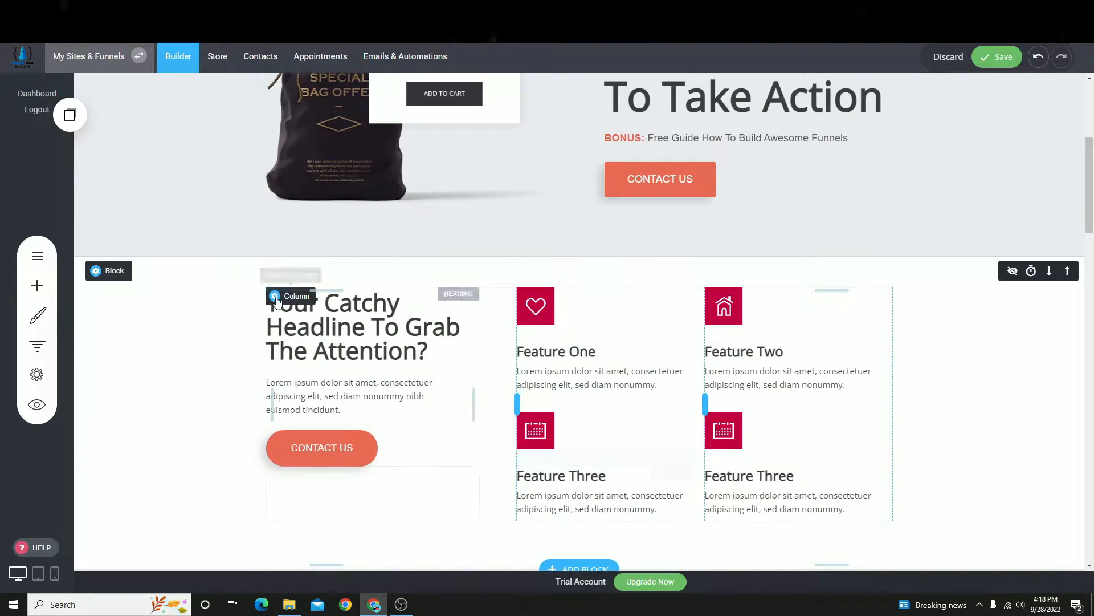
{"action": "scroll", "coordinate": [390, 240], "scroll_direction": "up", "scroll_amount": 5}
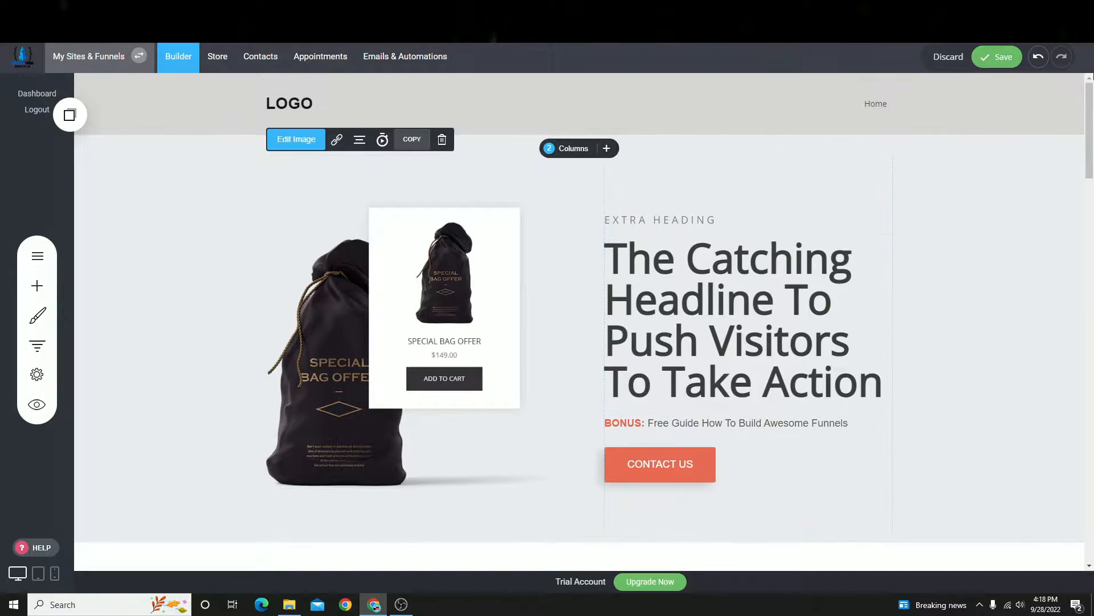
- Save the page and delete the existing LOGO widget from the header
{"action": "left_click", "coordinate": [995, 57]}
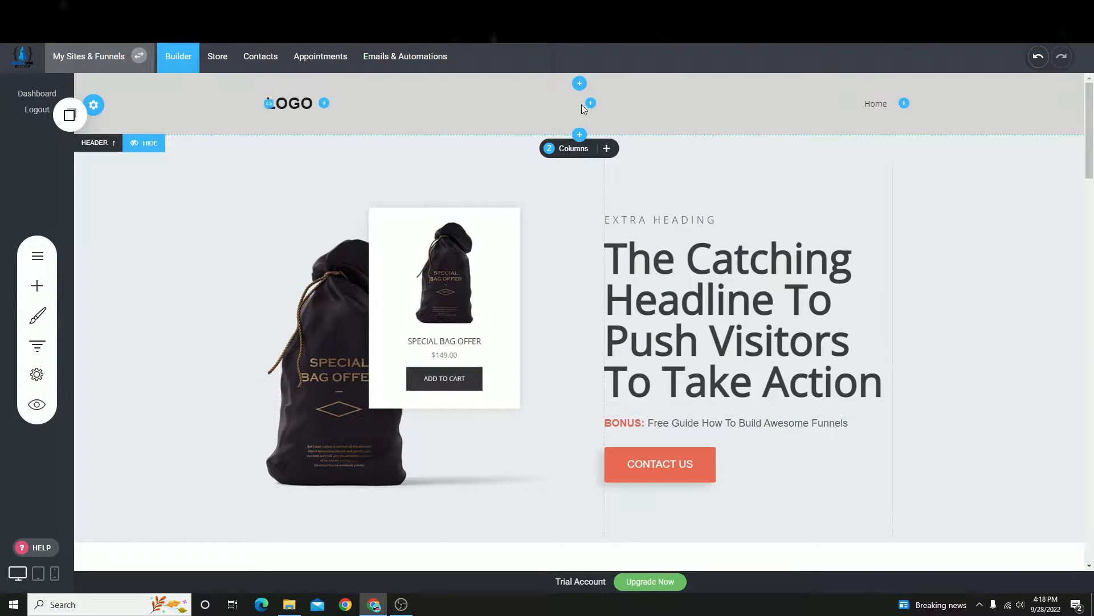
{"action": "left_click", "coordinate": [297, 87]}
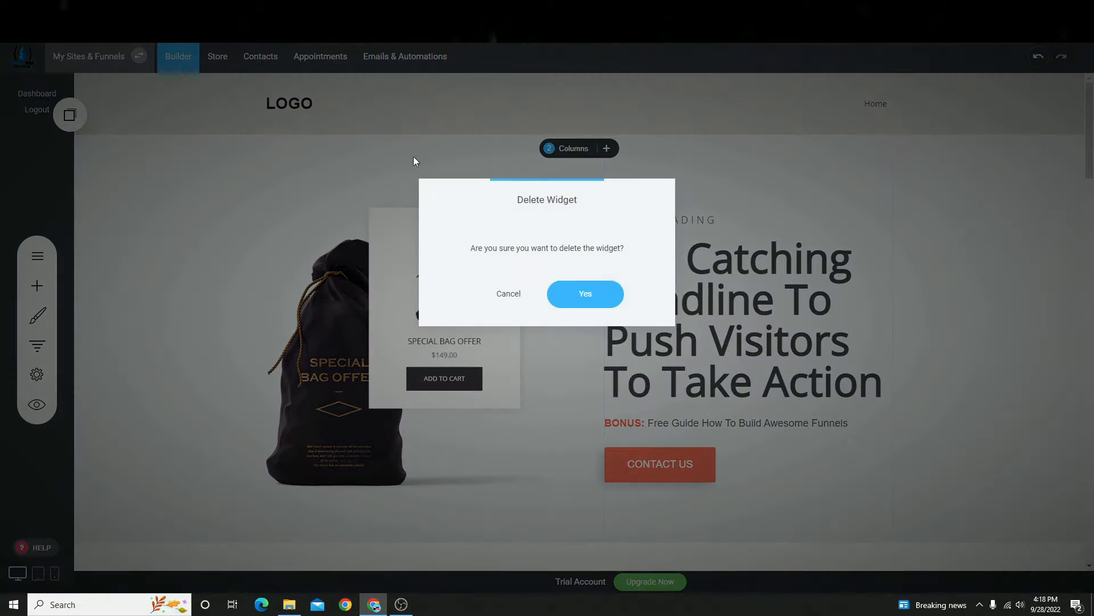
{"action": "left_click", "coordinate": [583, 285]}
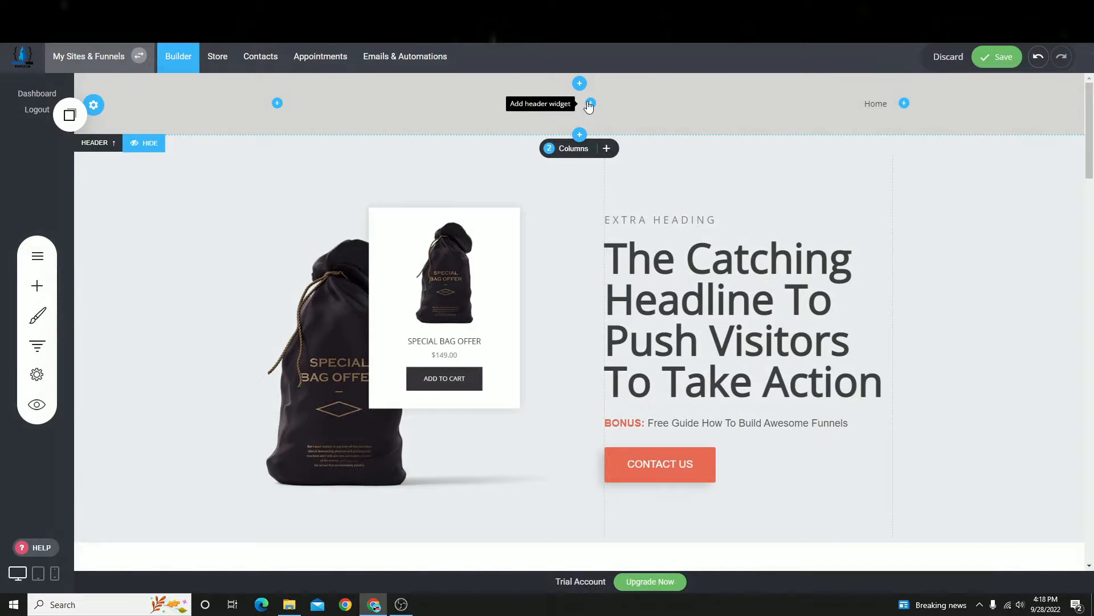
- Add a logo widget in the middle of the header with the text ACCOUNTING and save the page
{"action": "left_click", "coordinate": [589, 104]}
{"action": "left_click", "coordinate": [549, 217]}
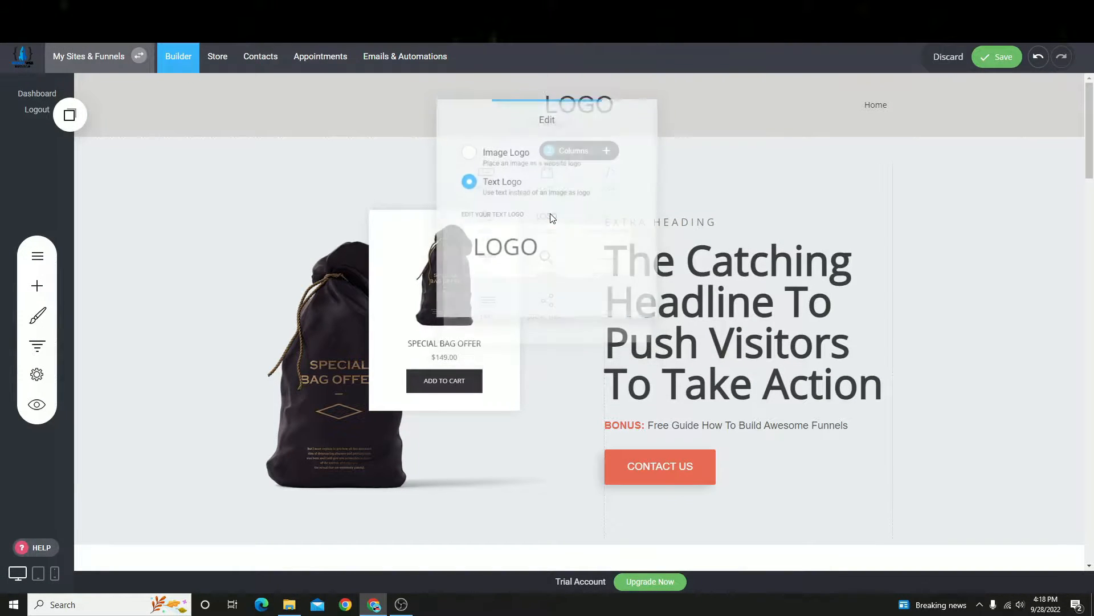
{"action": "double_click", "coordinate": [540, 244]}
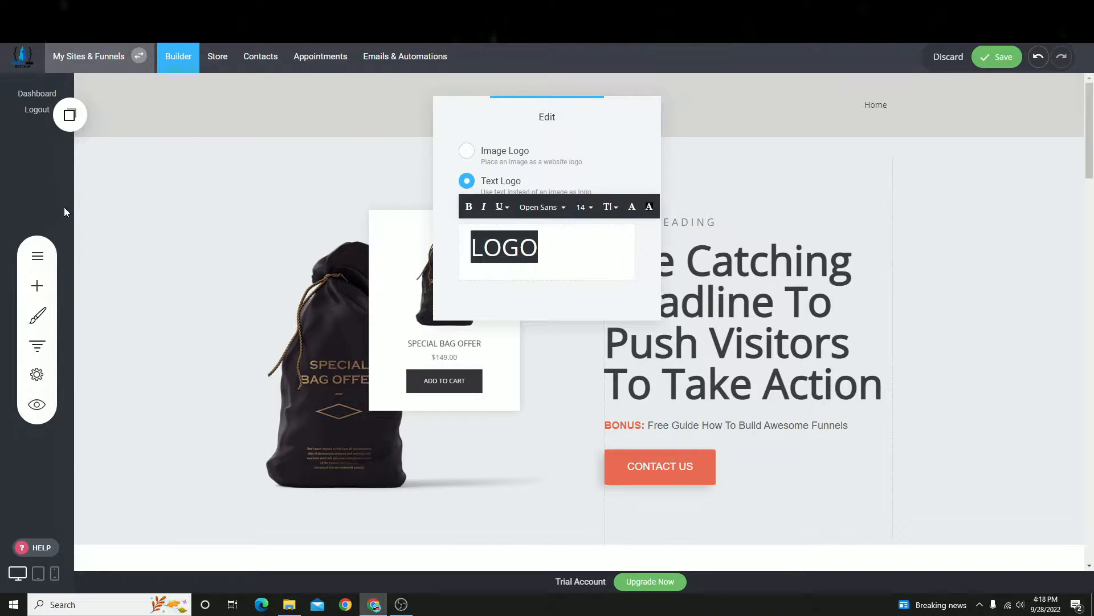
{"action": "type", "text": "ACCOUNTIN"}
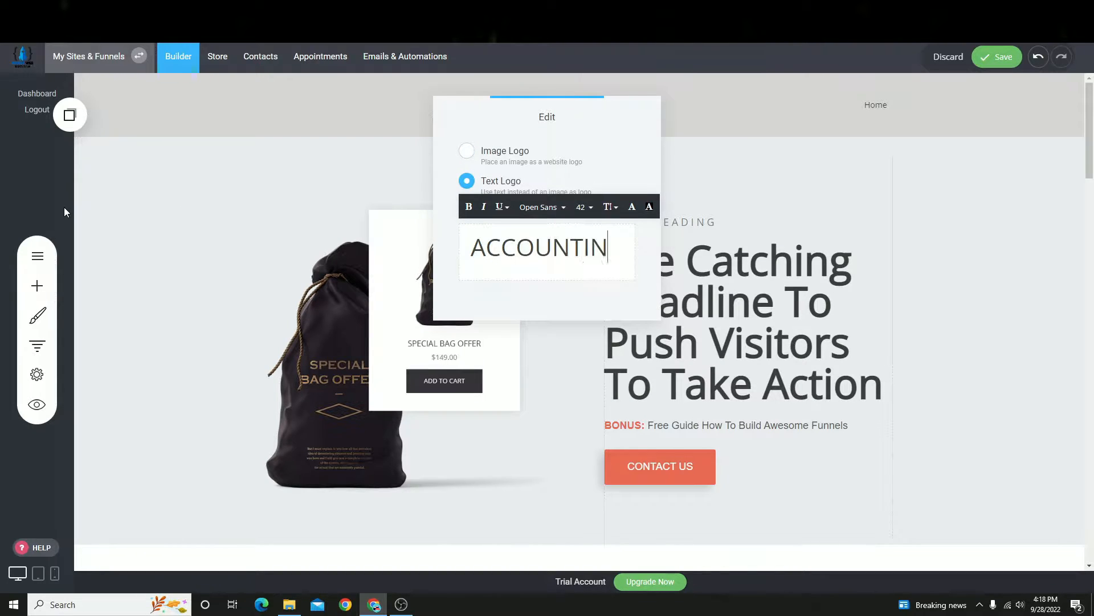
{"action": "type", "text": "G"}
{"action": "left_click", "coordinate": [795, 227]}
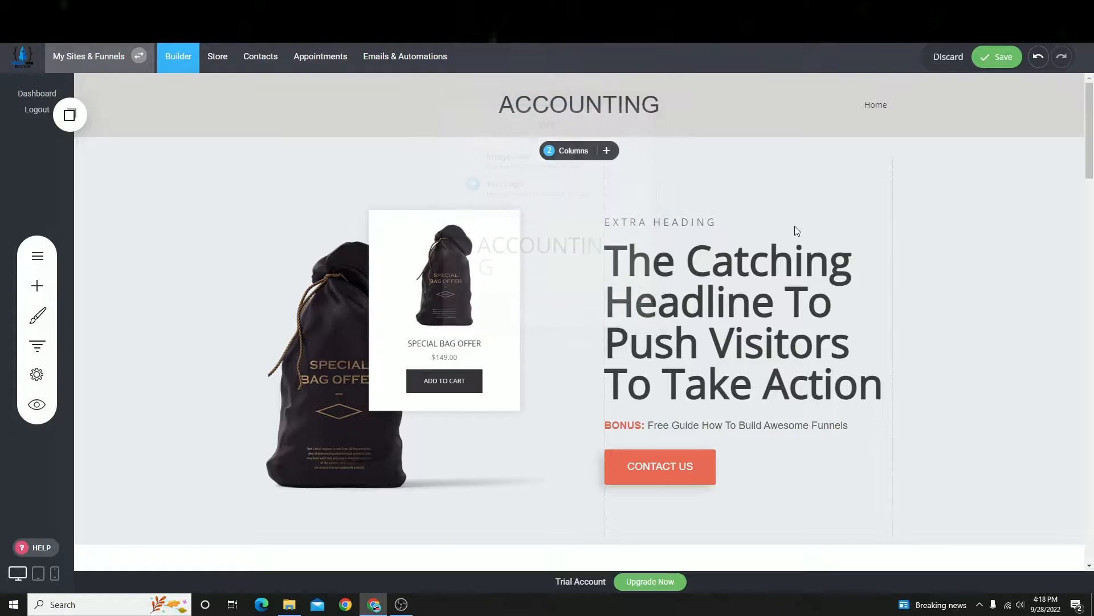
{"action": "left_click", "coordinate": [999, 58]}
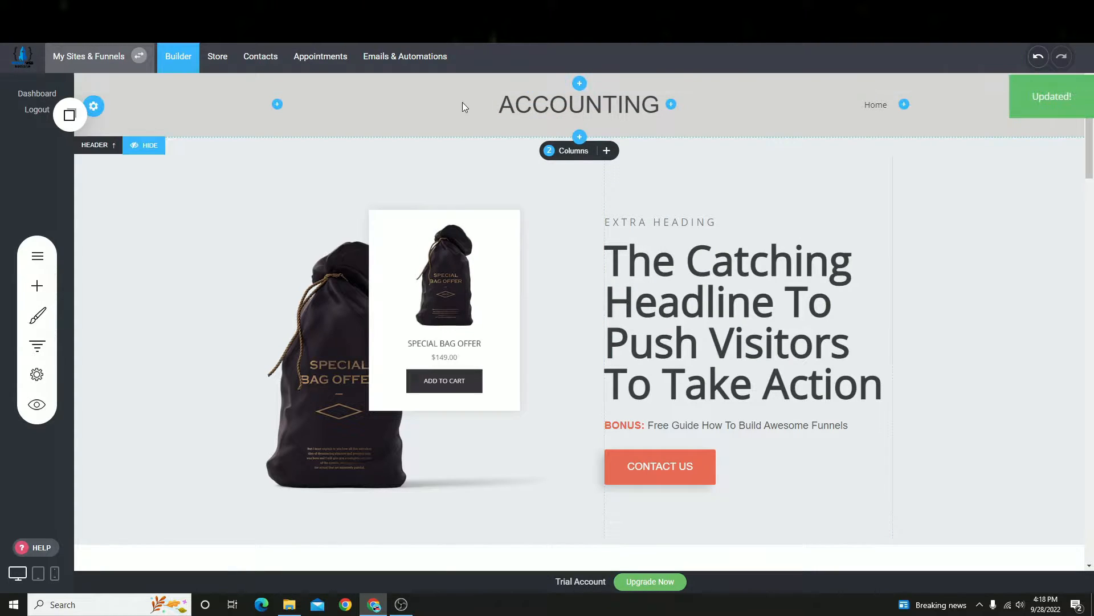
- Add the Oswald 700 and Oswald 500 fonts to the website's global styling
{"action": "left_click", "coordinate": [32, 319]}
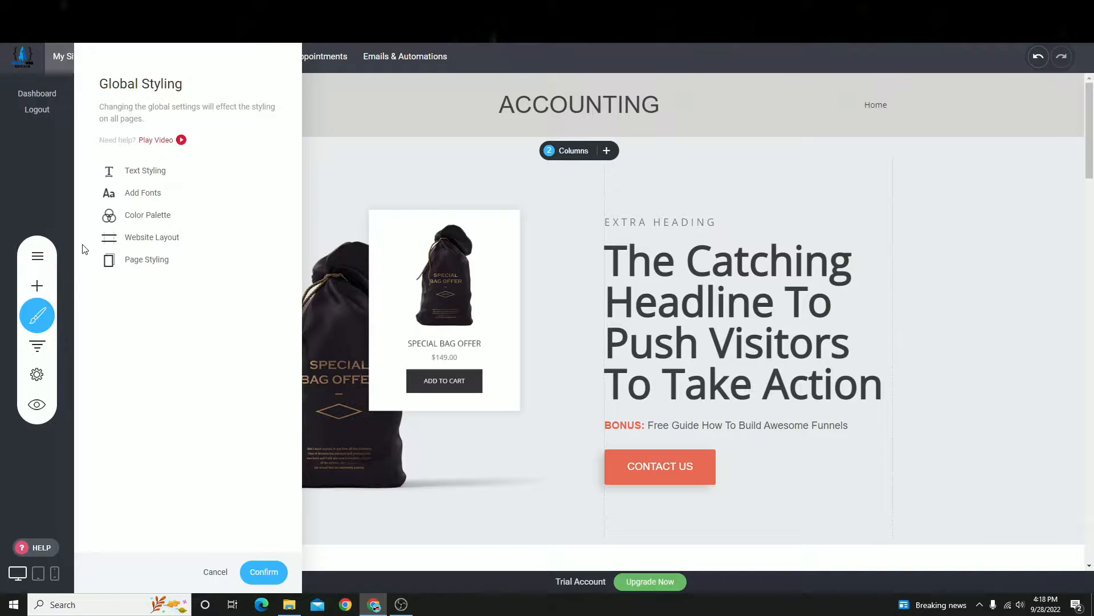
{"action": "left_click", "coordinate": [141, 199]}
{"action": "left_click", "coordinate": [188, 154]}
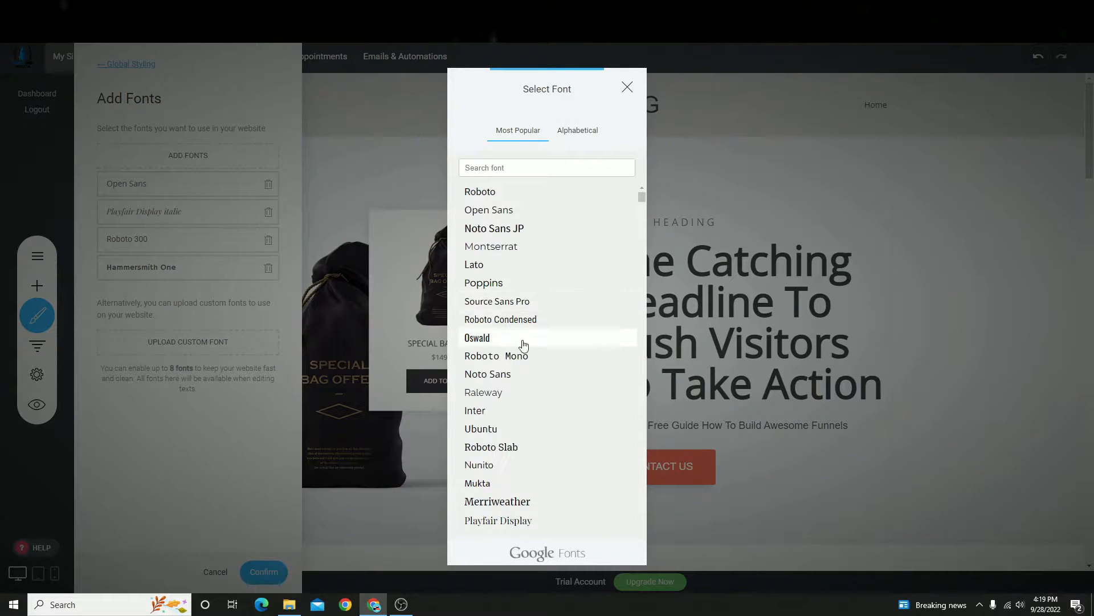
{"action": "left_click", "coordinate": [492, 345]}
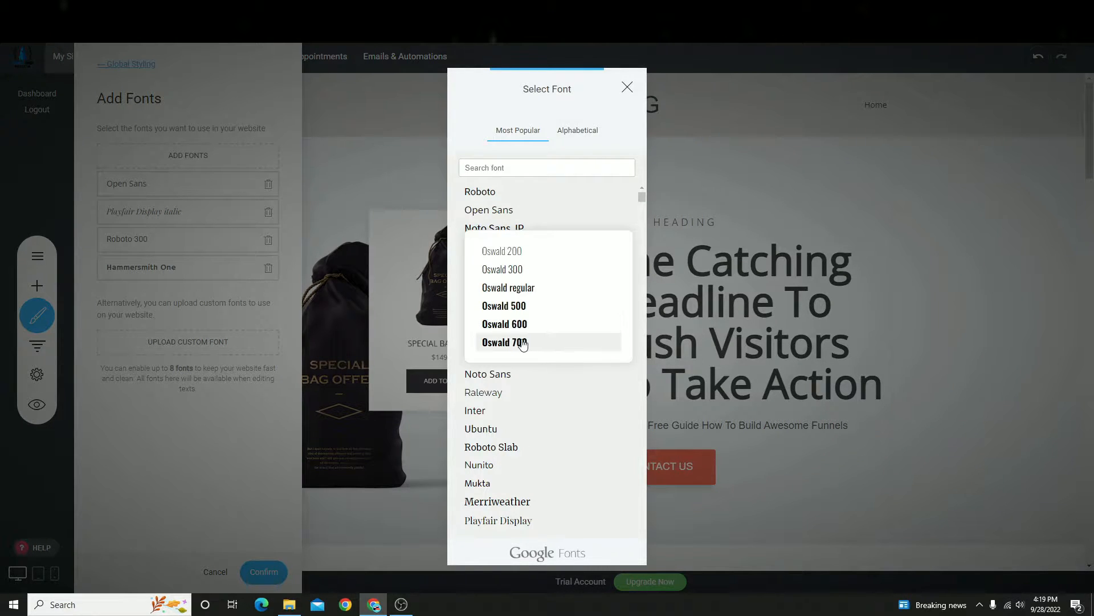
{"action": "left_click", "coordinate": [513, 343]}
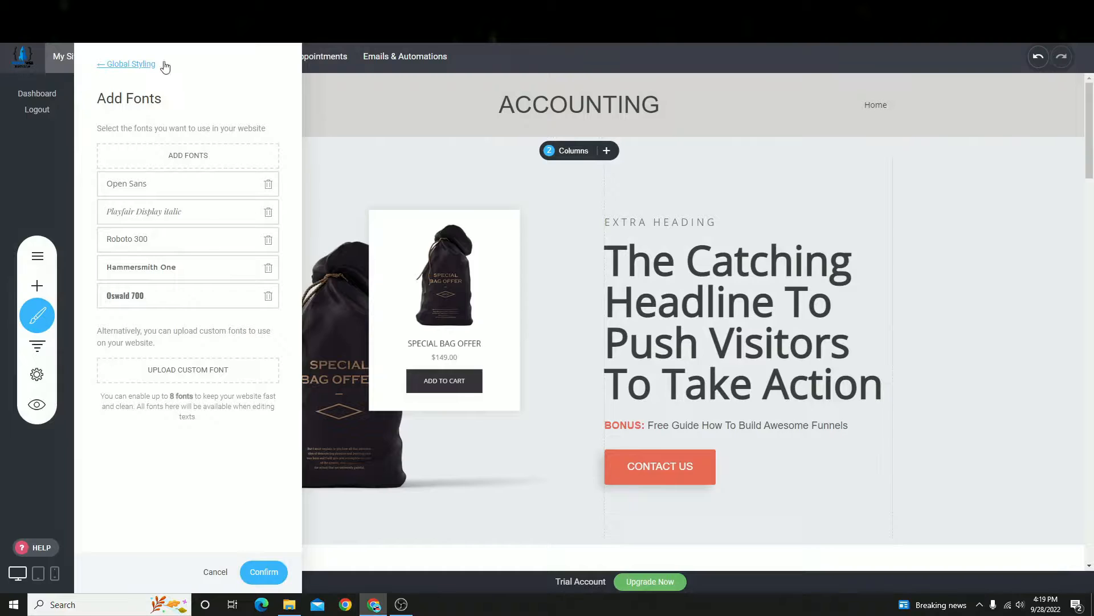
{"action": "left_click", "coordinate": [221, 158]}
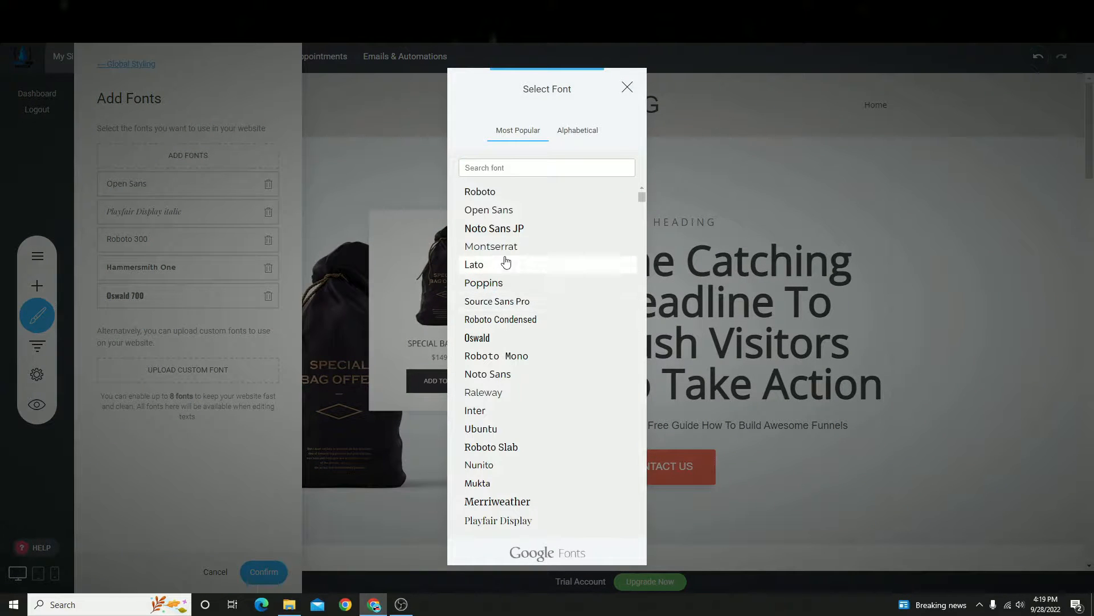
{"action": "left_click", "coordinate": [490, 336]}
{"action": "left_click", "coordinate": [518, 304]}
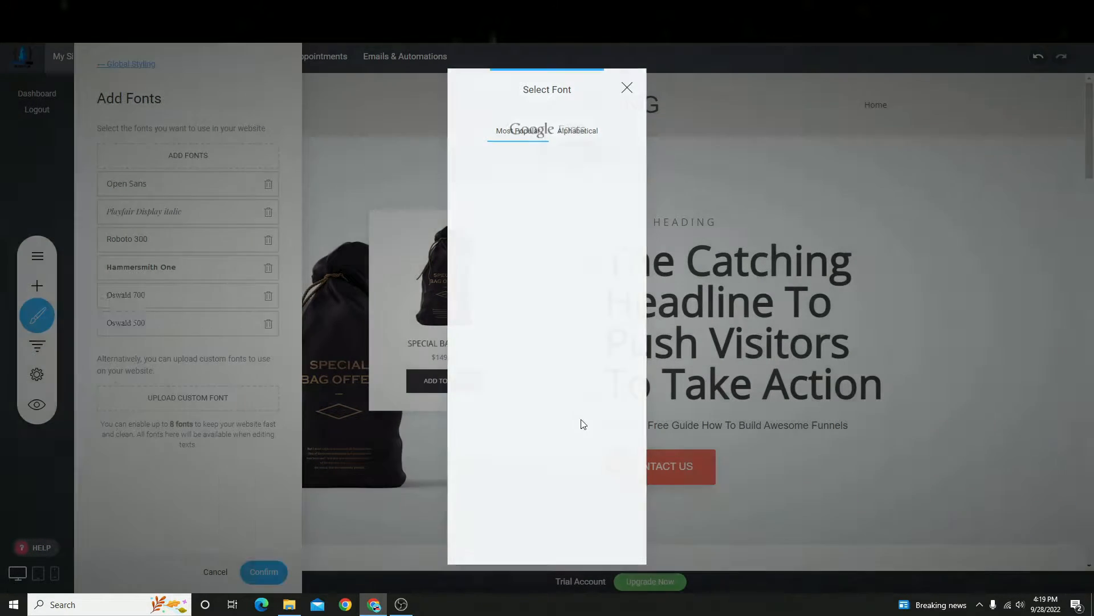
{"action": "left_click", "coordinate": [264, 571]}
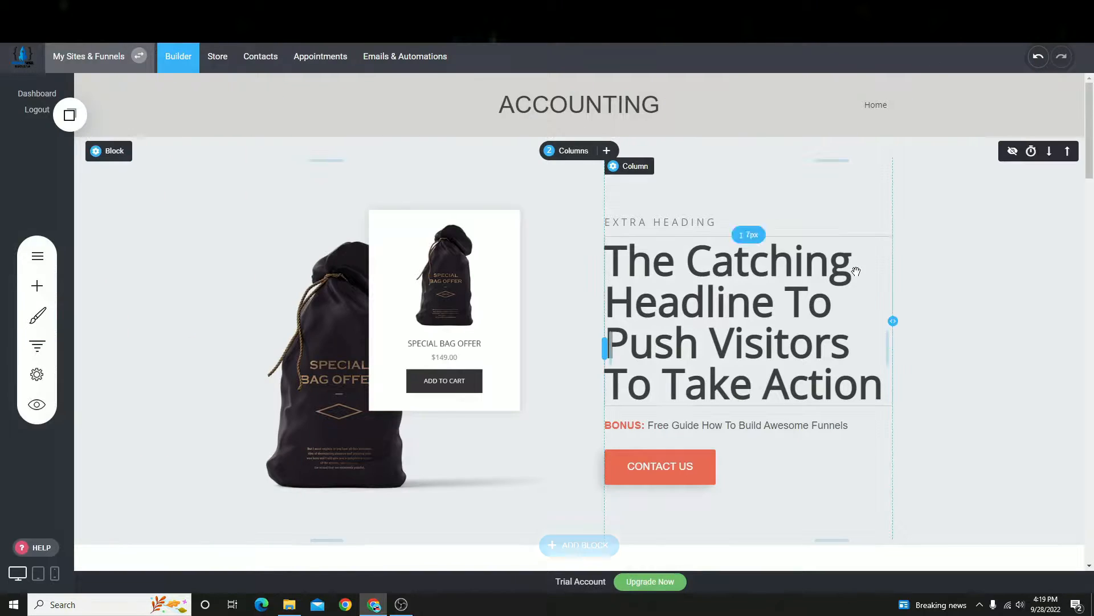
- Change the font of the header's ACCOUNTING text logo to Oswald and save the page
{"action": "right_click", "coordinate": [336, 139]}
{"action": "left_click", "coordinate": [375, 173]}
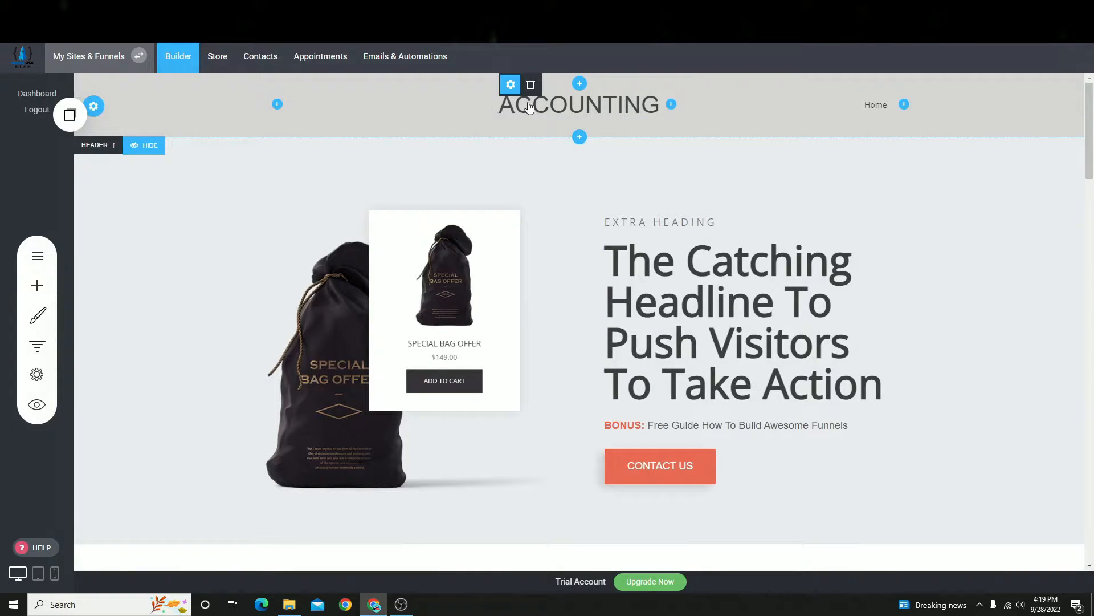
{"action": "left_click", "coordinate": [521, 85]}
{"action": "left_click_drag", "start_coordinate": [489, 273], "coordinate": [399, 190]}
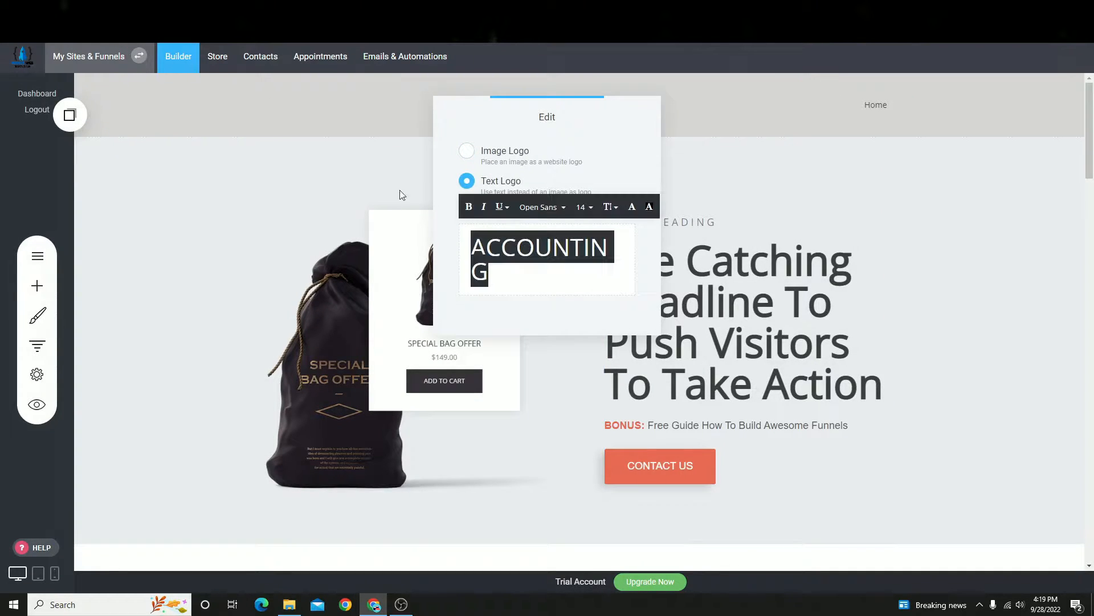
{"action": "left_click", "coordinate": [546, 207]}
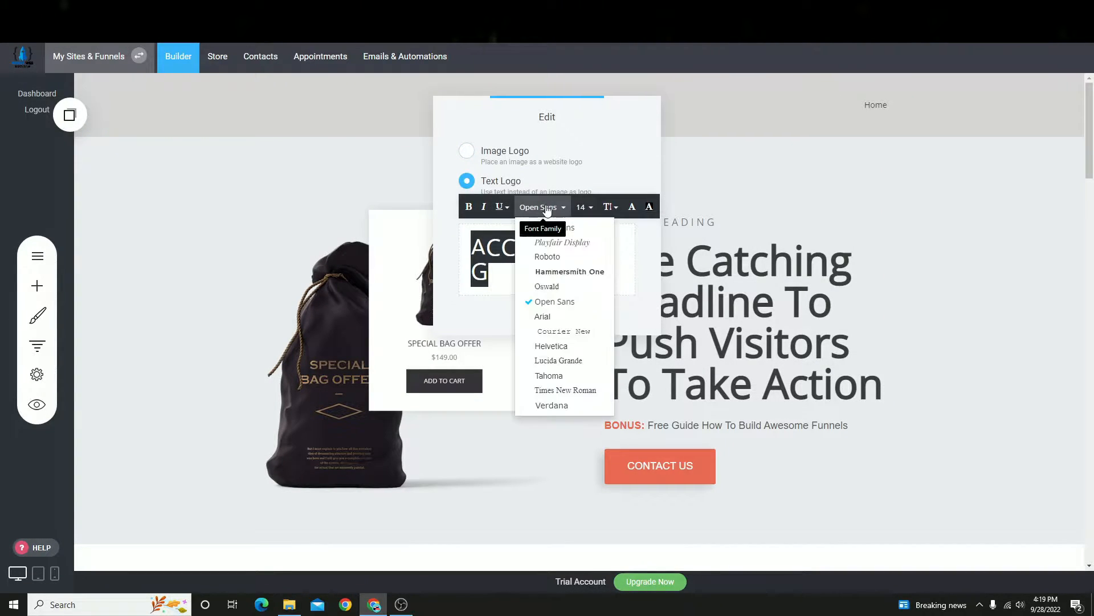
{"action": "left_click", "coordinate": [546, 285]}
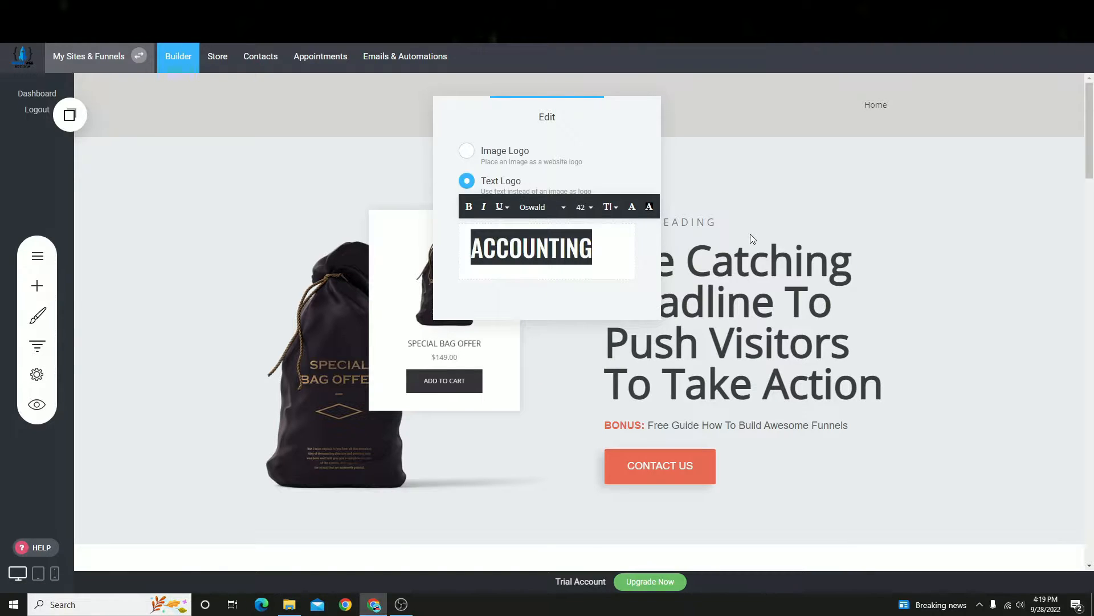
{"action": "left_click", "coordinate": [471, 209]}
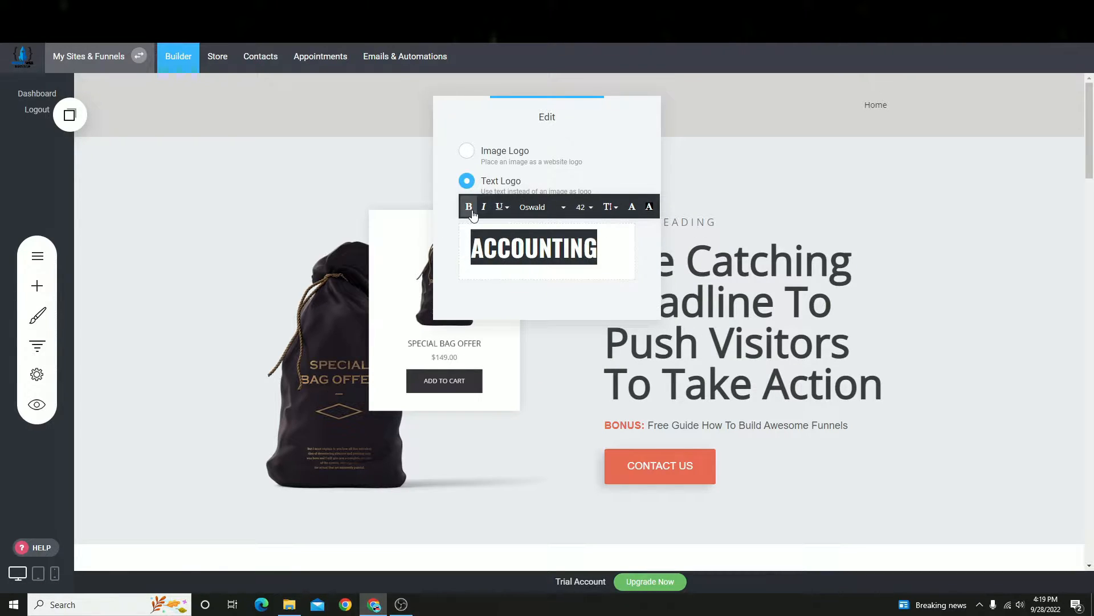
{"action": "left_click", "coordinate": [474, 216]}
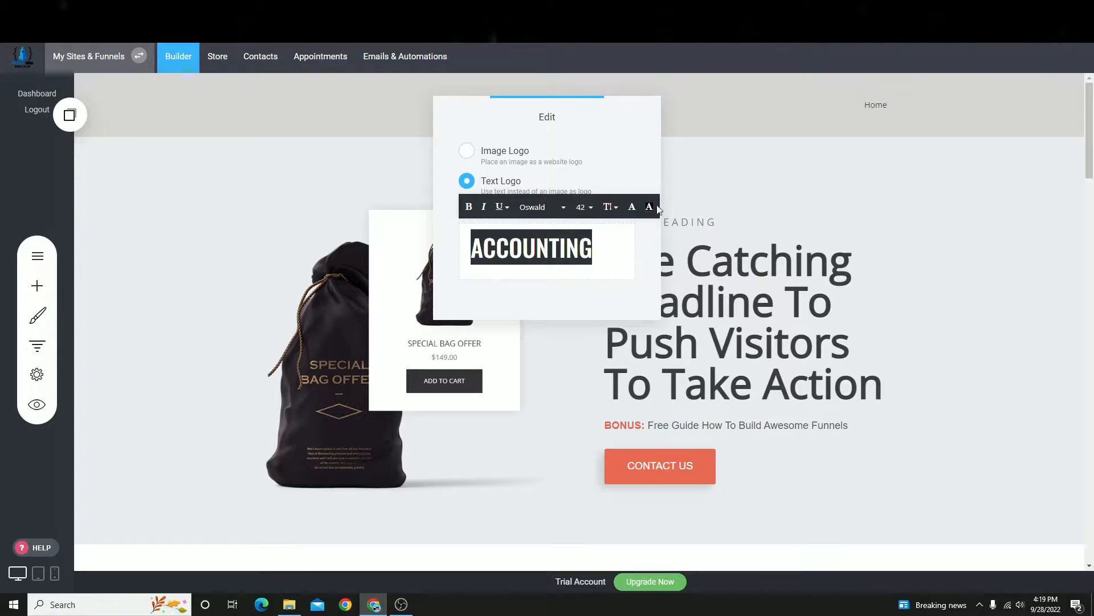
{"action": "left_click", "coordinate": [762, 204]}
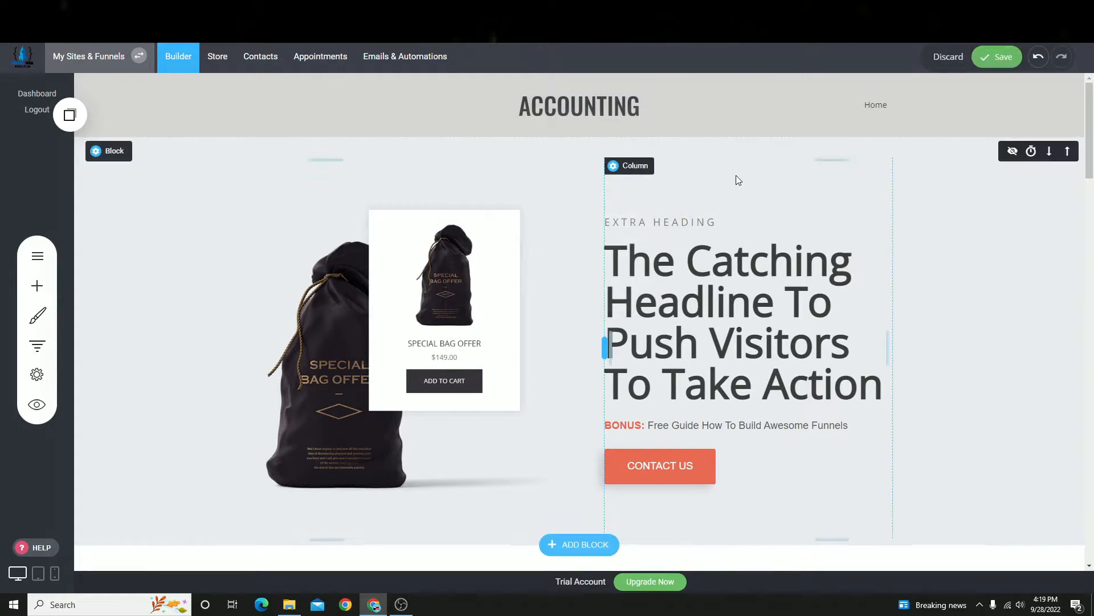
{"action": "left_click", "coordinate": [997, 57]}
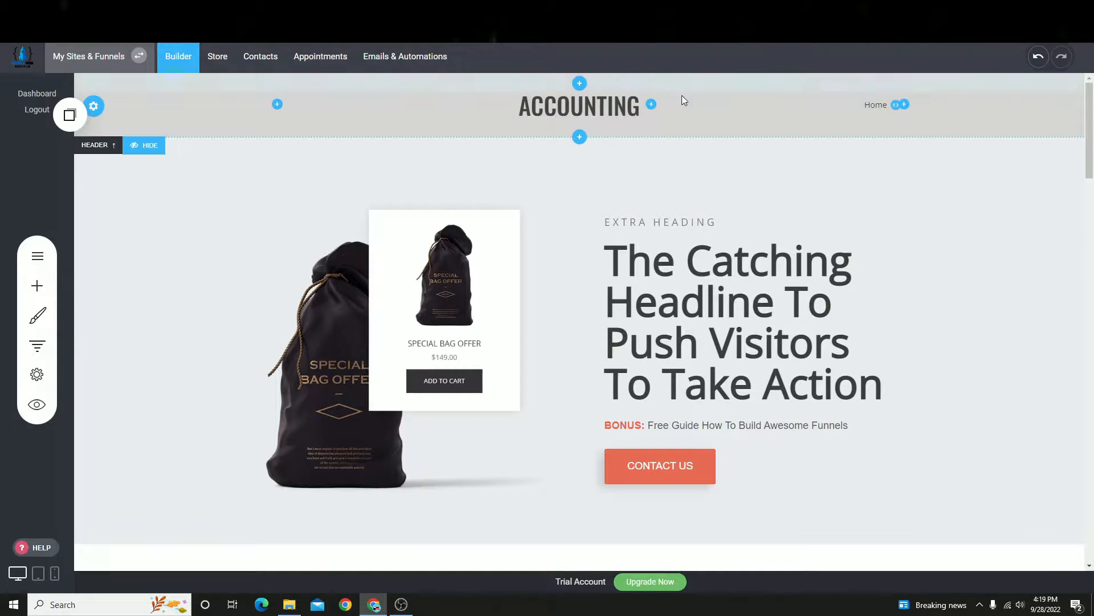
- Extend the header's text logo to read ACCOUNTING LOGO
{"action": "left_click", "coordinate": [530, 85]}
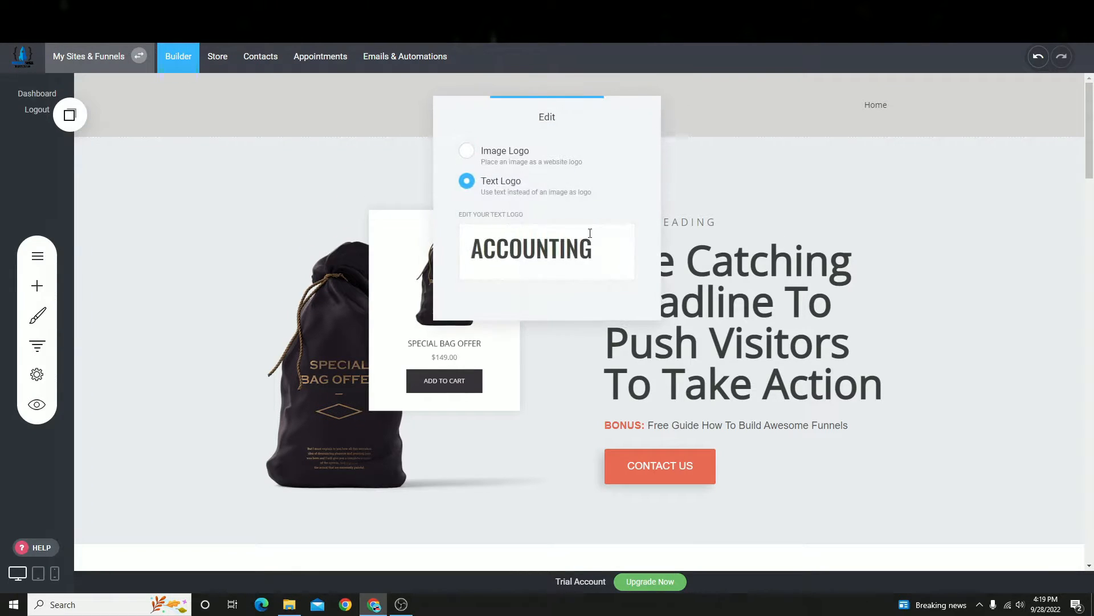
{"action": "left_click", "coordinate": [611, 252]}
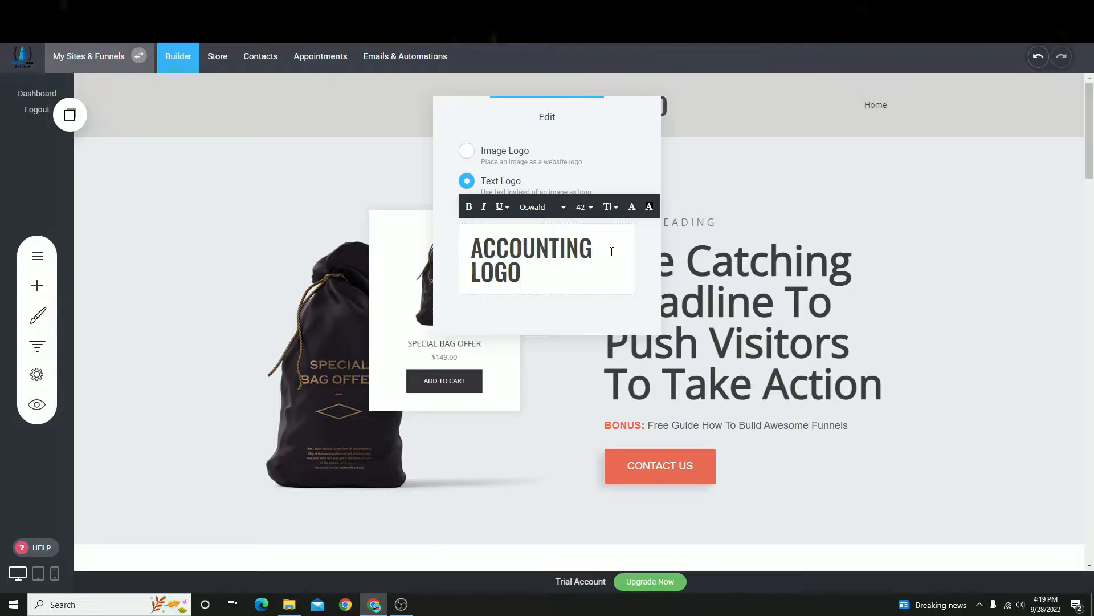
{"action": "left_click", "coordinate": [914, 221]}
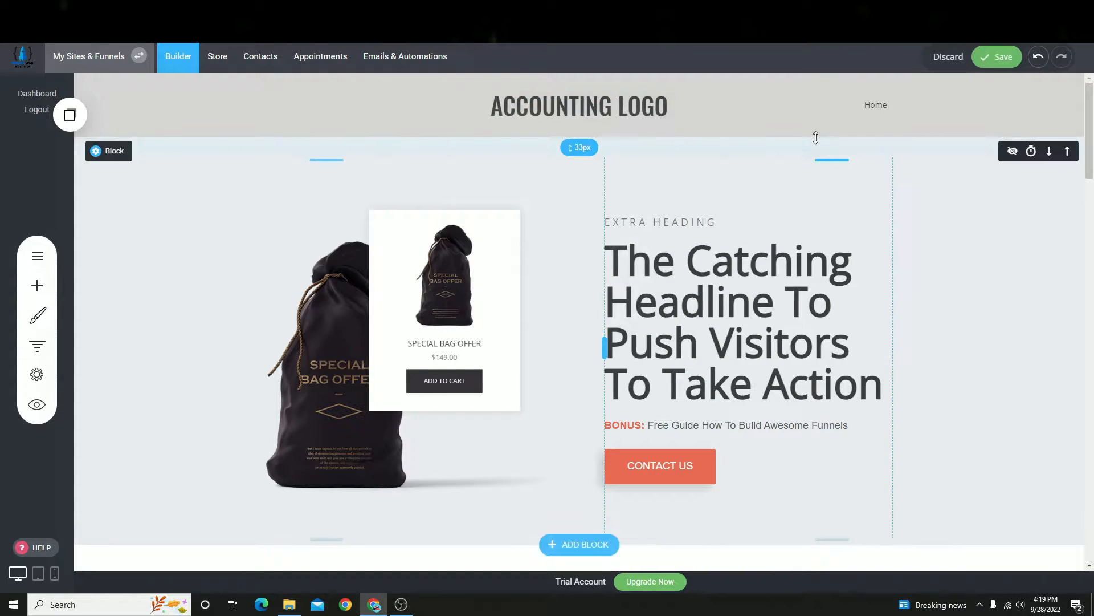
- Replace the header menu's Home item with a link to the Contactus anchor point on the Home page, opening in the same tab
{"action": "left_click", "coordinate": [886, 94]}
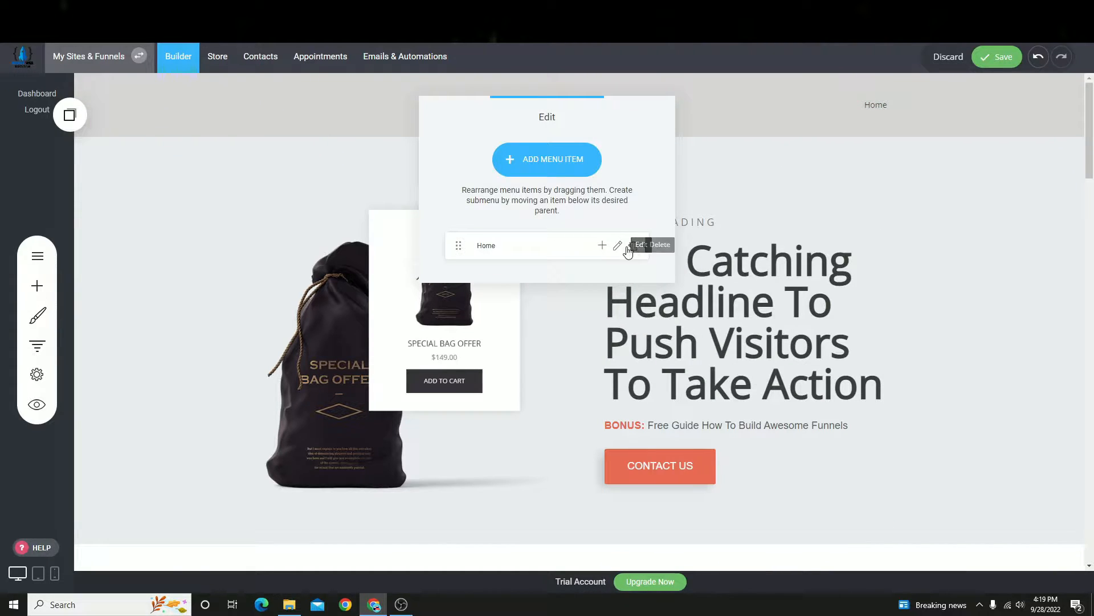
{"action": "left_click", "coordinate": [629, 247]}
{"action": "left_click", "coordinate": [576, 294]}
{"action": "left_click", "coordinate": [576, 159]}
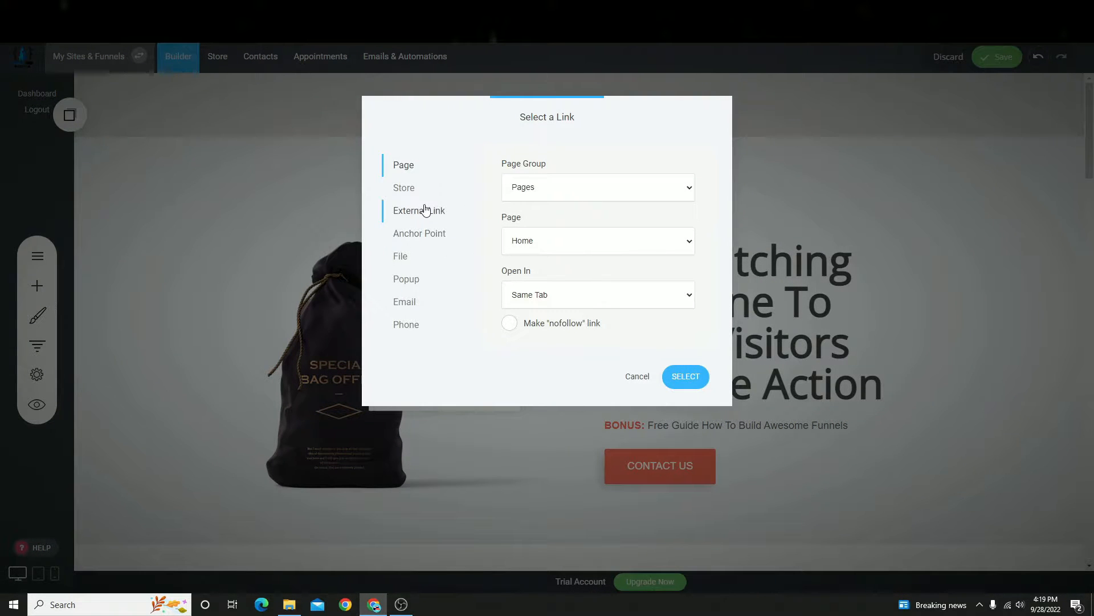
{"action": "left_click", "coordinate": [424, 230]}
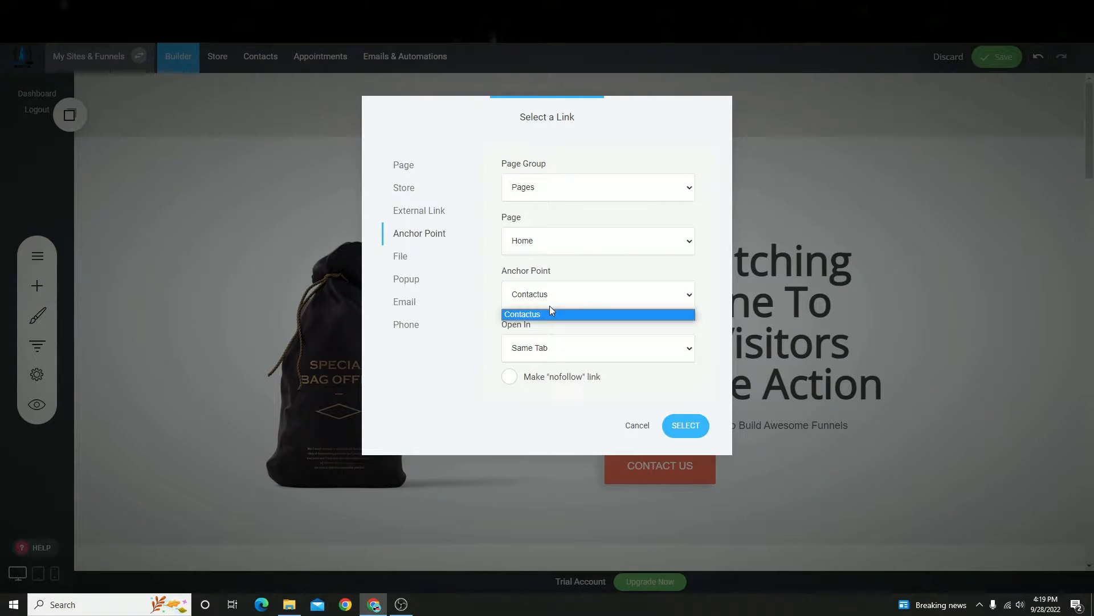
{"action": "left_click", "coordinate": [559, 277]}
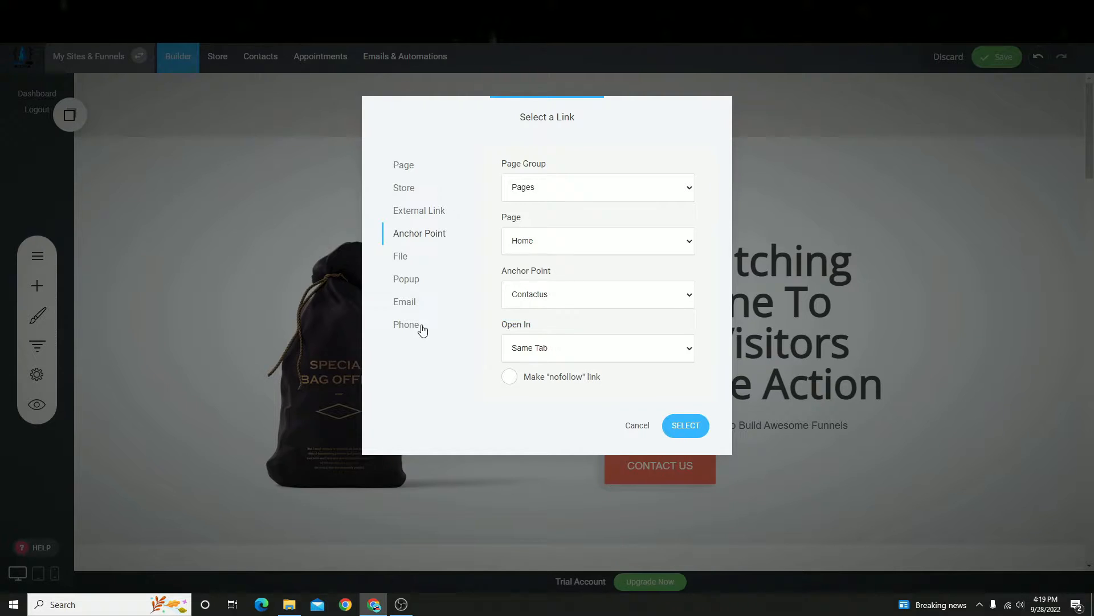
{"action": "left_click", "coordinate": [686, 426]}
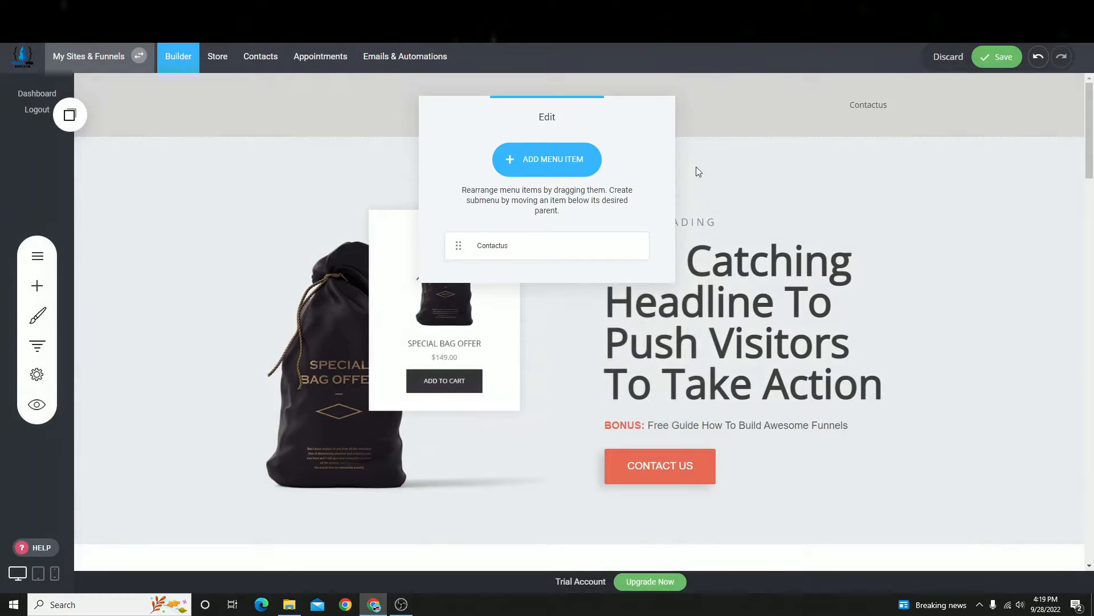
{"action": "left_click", "coordinate": [877, 135]}
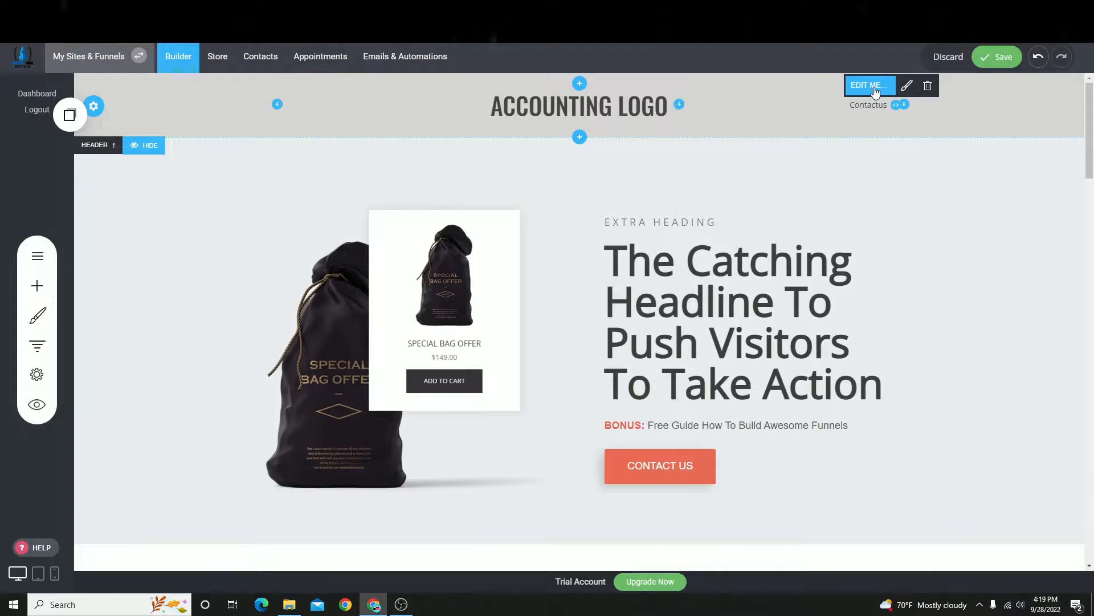
- Check the link settings of the header's Contactus menu item and leave them without applying changes
{"action": "left_click", "coordinate": [868, 85]}
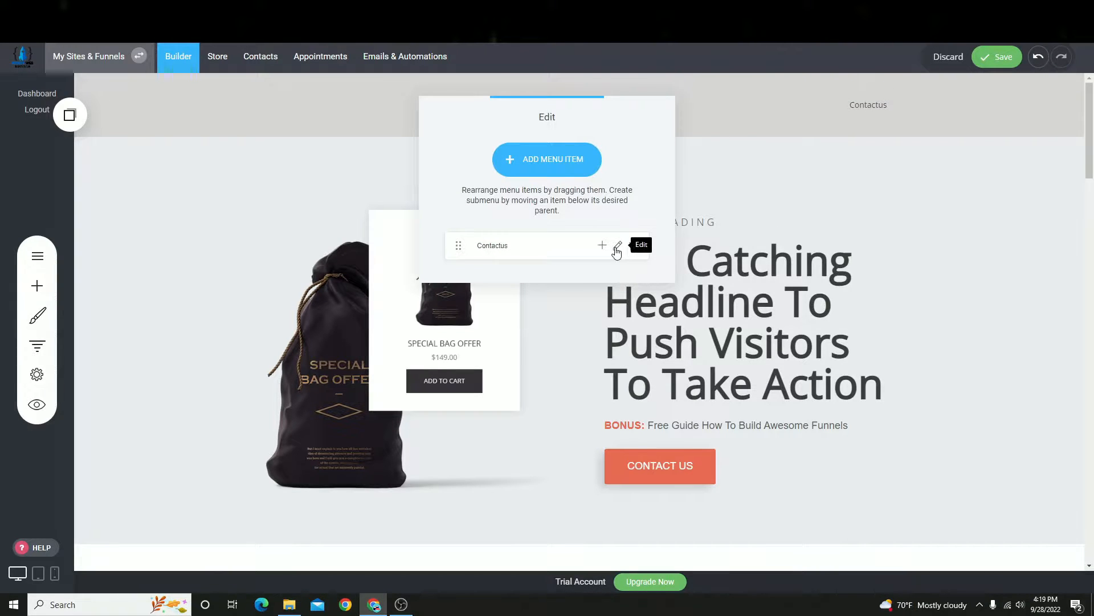
{"action": "left_click", "coordinate": [617, 247]}
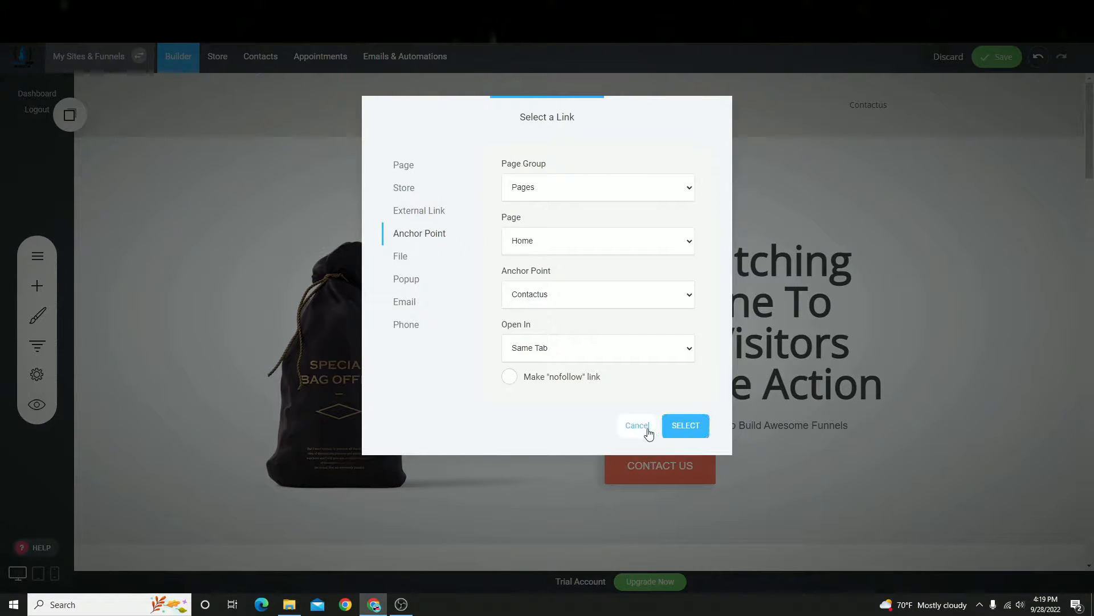
{"action": "left_click", "coordinate": [637, 426]}
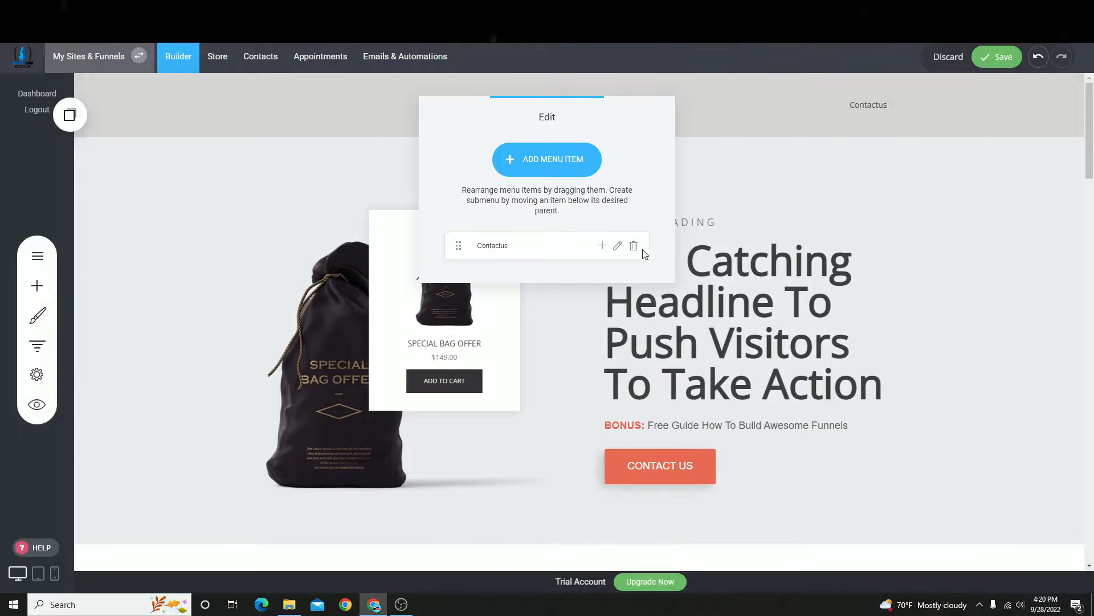
- Reapply the link of the header's Contactus menu item with Contactus selected as its anchor point
{"action": "left_click", "coordinate": [618, 247]}
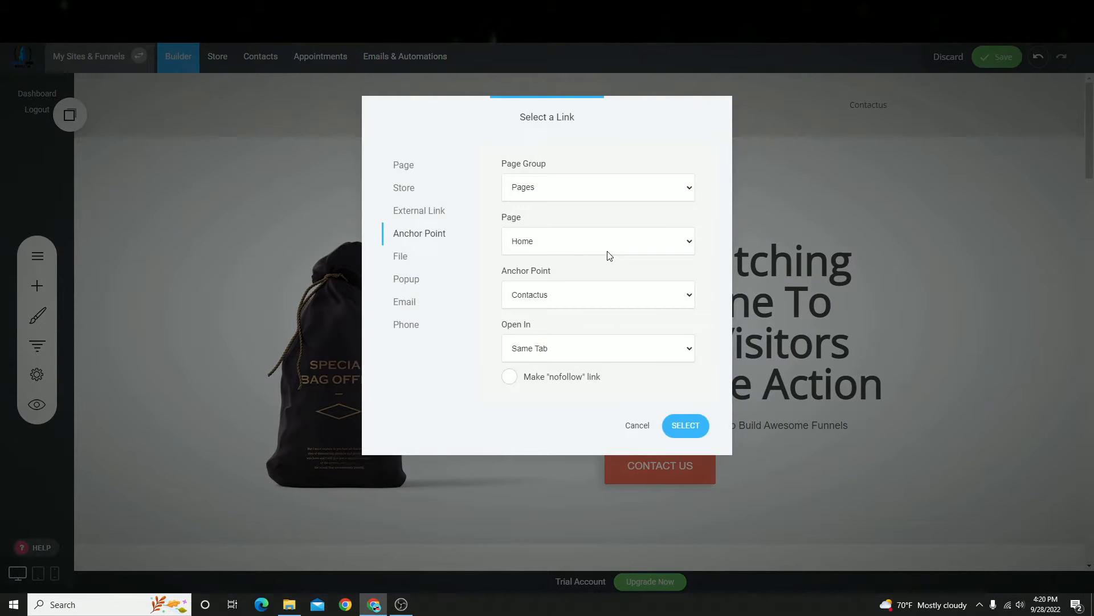
{"action": "left_click", "coordinate": [553, 295]}
{"action": "left_click", "coordinate": [684, 425]}
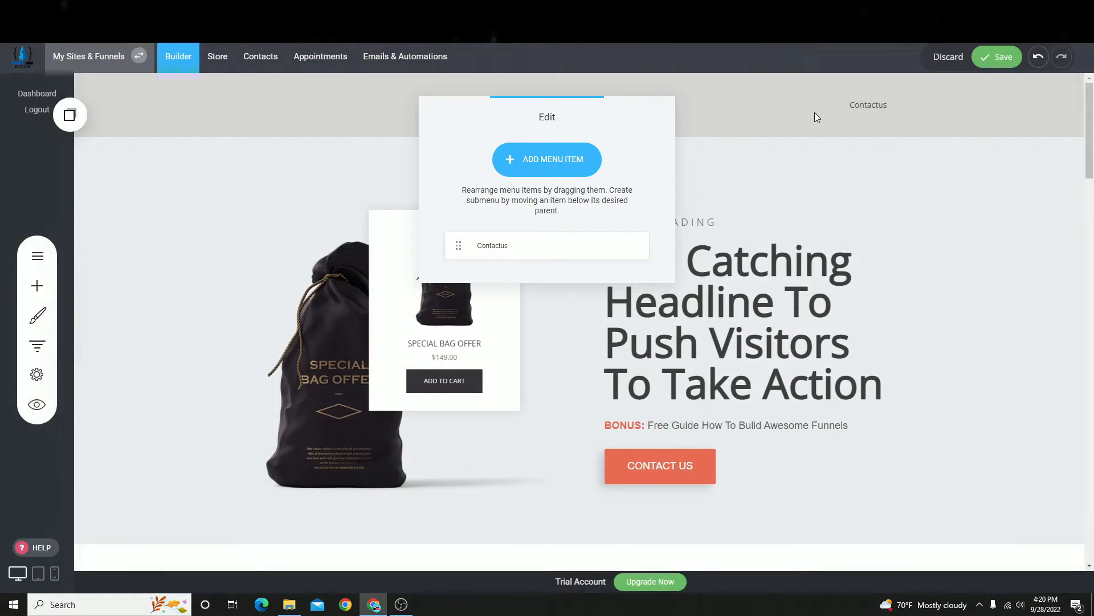
- Style the header menu text with the Oswald font at a font size of 24 px
{"action": "left_click", "coordinate": [815, 116]}
{"action": "left_click", "coordinate": [907, 85]}
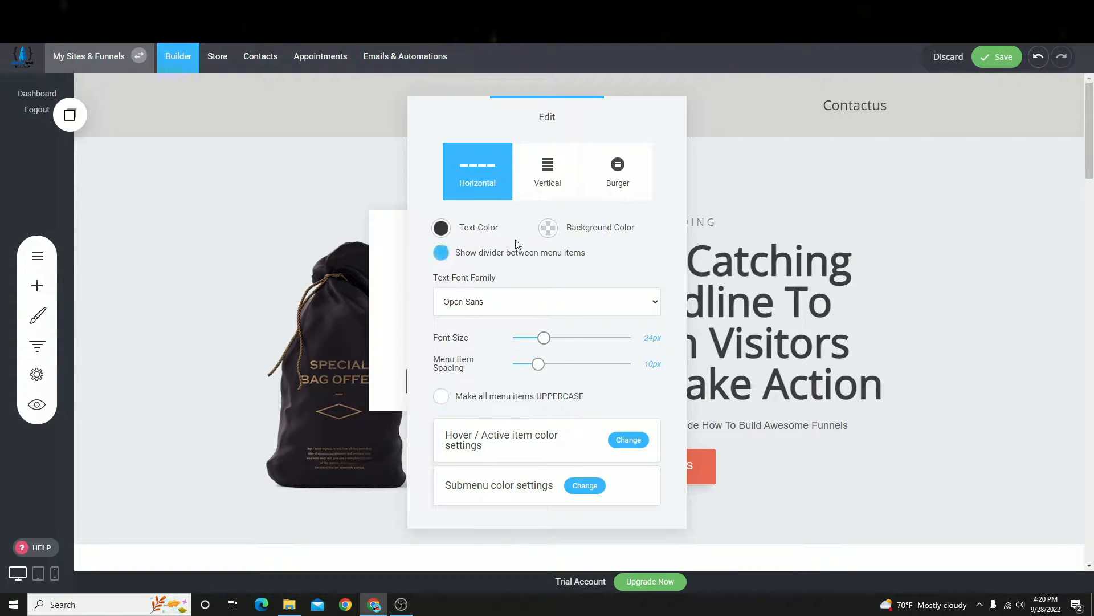
{"action": "left_click", "coordinate": [509, 313]}
{"action": "left_click", "coordinate": [466, 377]}
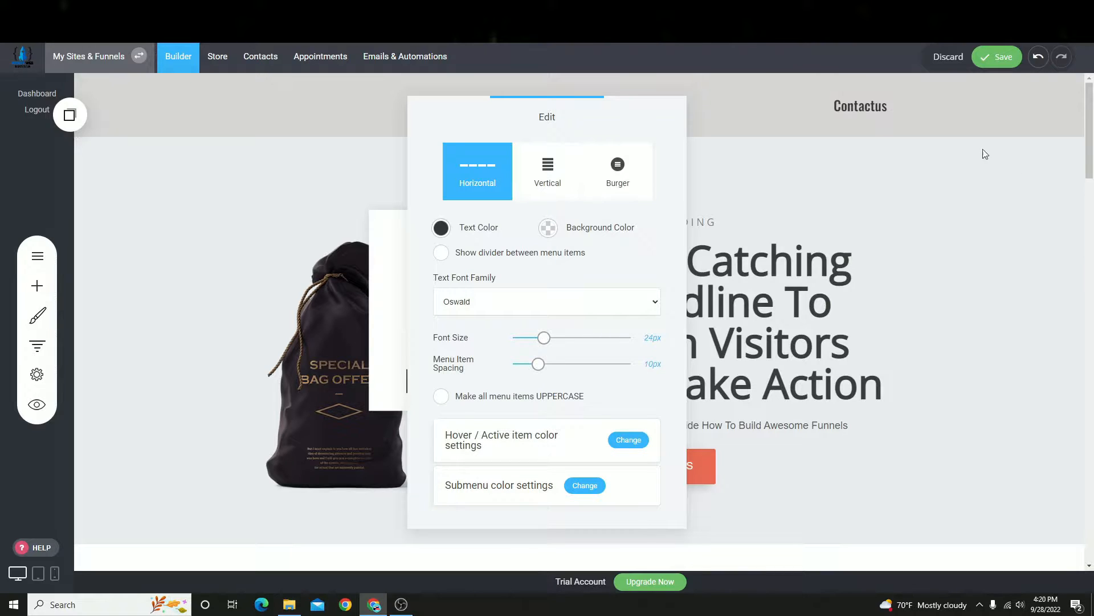
{"action": "left_click", "coordinate": [950, 166]}
- Rename the header's Contactus menu item to Contact Us
{"action": "left_click", "coordinate": [838, 111]}
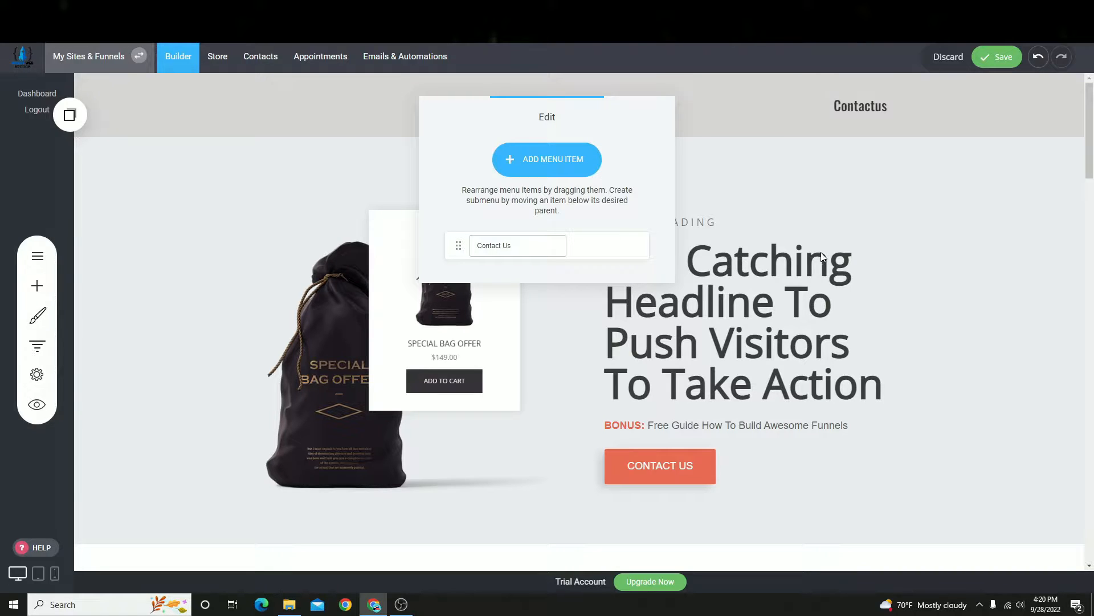
{"action": "left_click", "coordinate": [997, 57]}
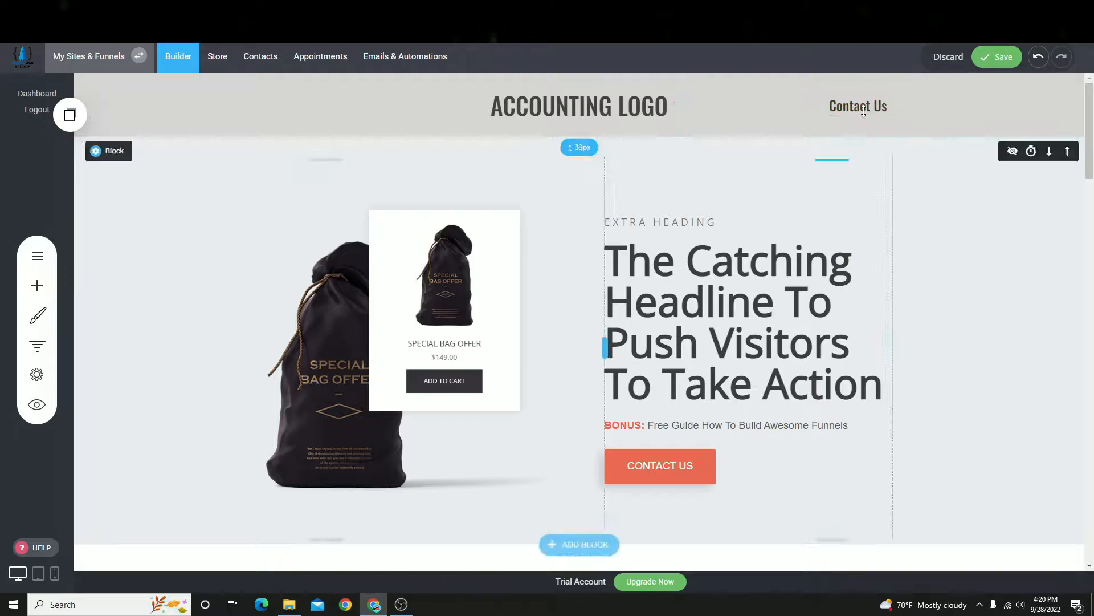
- Reduce the spacing above and below the header's logo and menu, and save the page
{"action": "left_click_drag", "start_coordinate": [836, 121], "coordinate": [835, 115]}
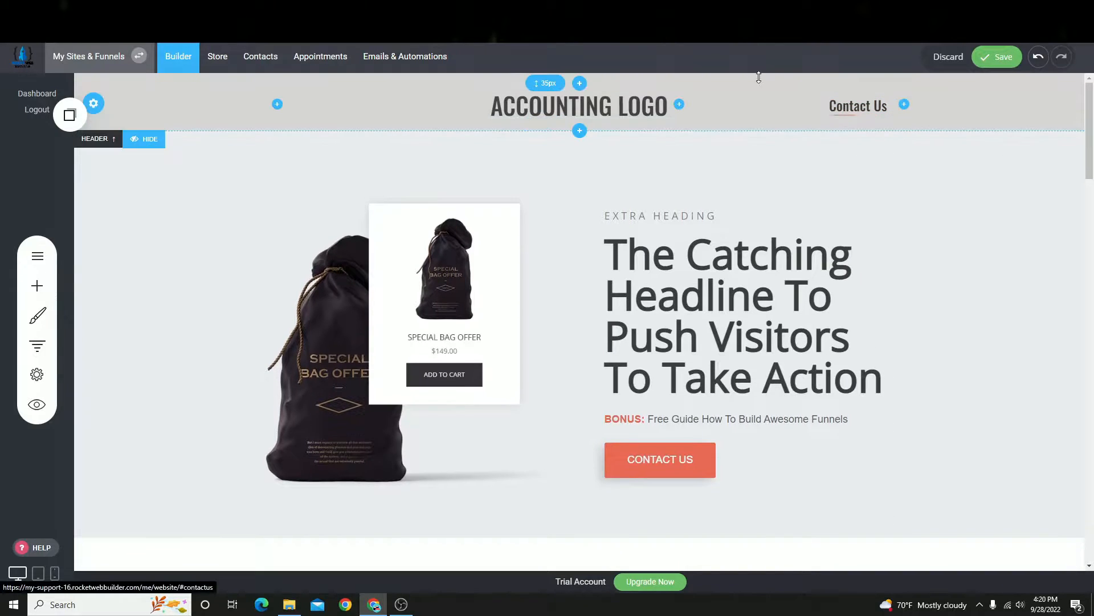
{"action": "left_click_drag", "start_coordinate": [750, 88], "coordinate": [756, 78]}
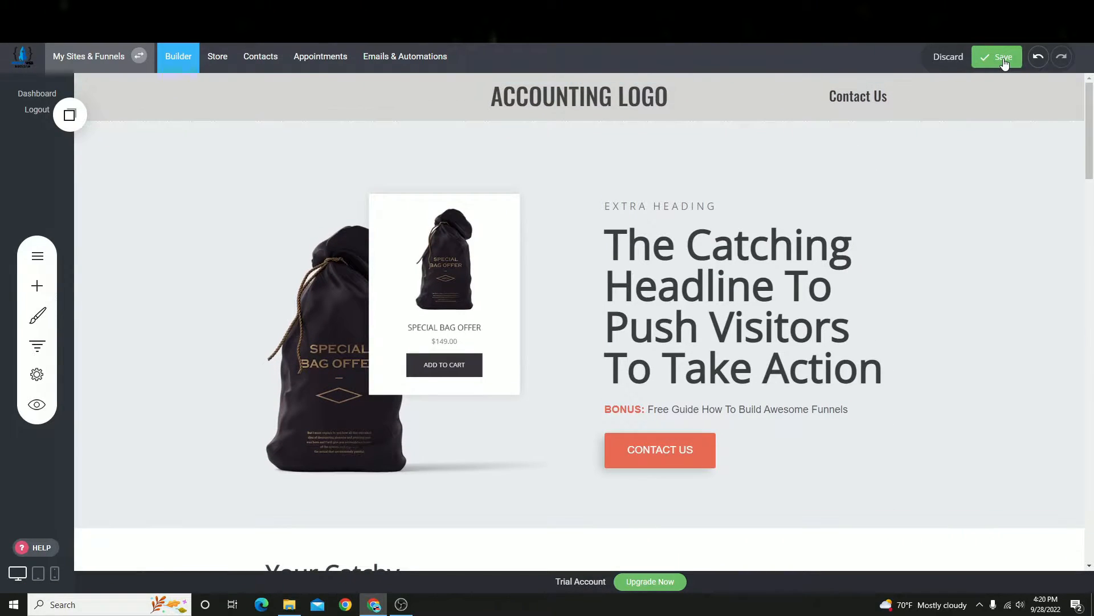
{"action": "left_click", "coordinate": [1005, 62]}
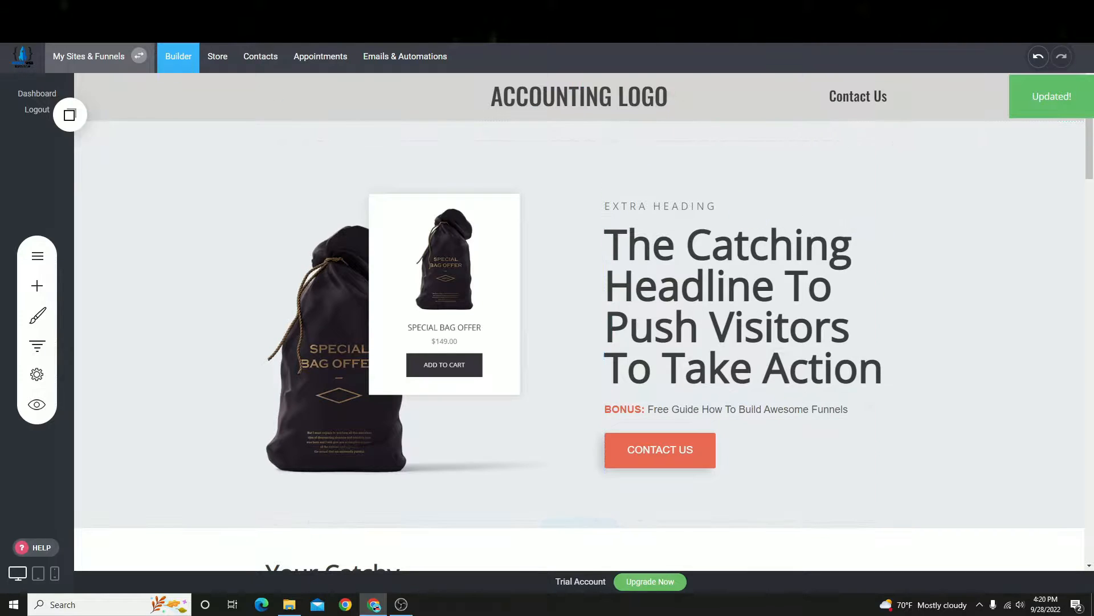
- Add the Learn More About Us block from the Team & Testimonials category below the three Secret columns
{"action": "scroll", "coordinate": [596, 275], "scroll_direction": "down", "scroll_amount": 5}
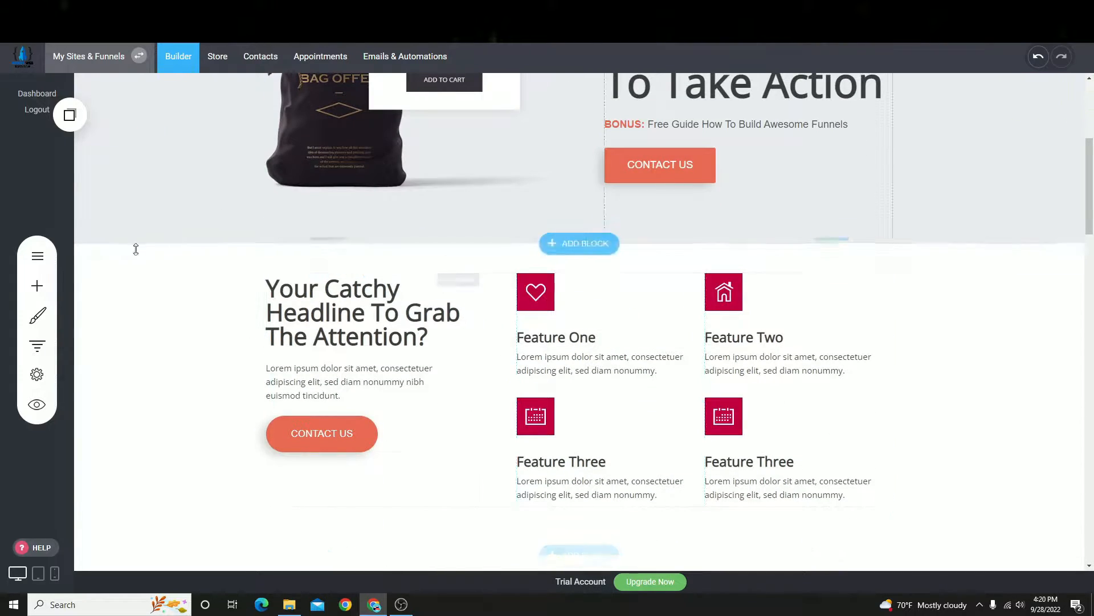
{"action": "scroll", "coordinate": [634, 349], "scroll_direction": "up", "scroll_amount": 5}
{"action": "scroll", "coordinate": [634, 350], "scroll_direction": "down", "scroll_amount": 12}
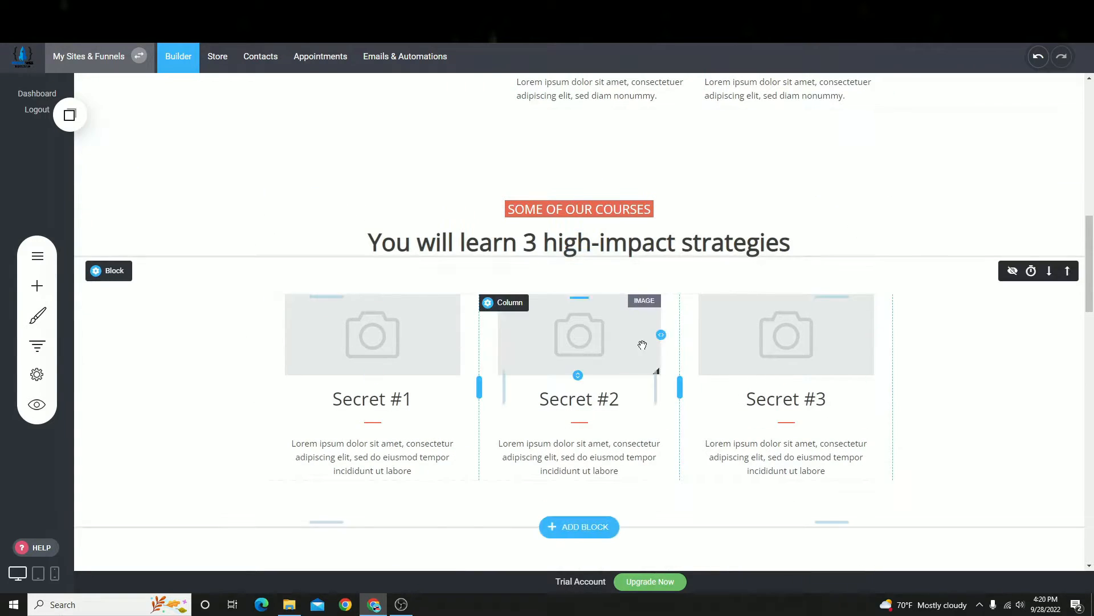
{"action": "scroll", "coordinate": [643, 342], "scroll_direction": "down", "scroll_amount": 3}
{"action": "scroll", "coordinate": [579, 336], "scroll_direction": "up", "scroll_amount": 3}
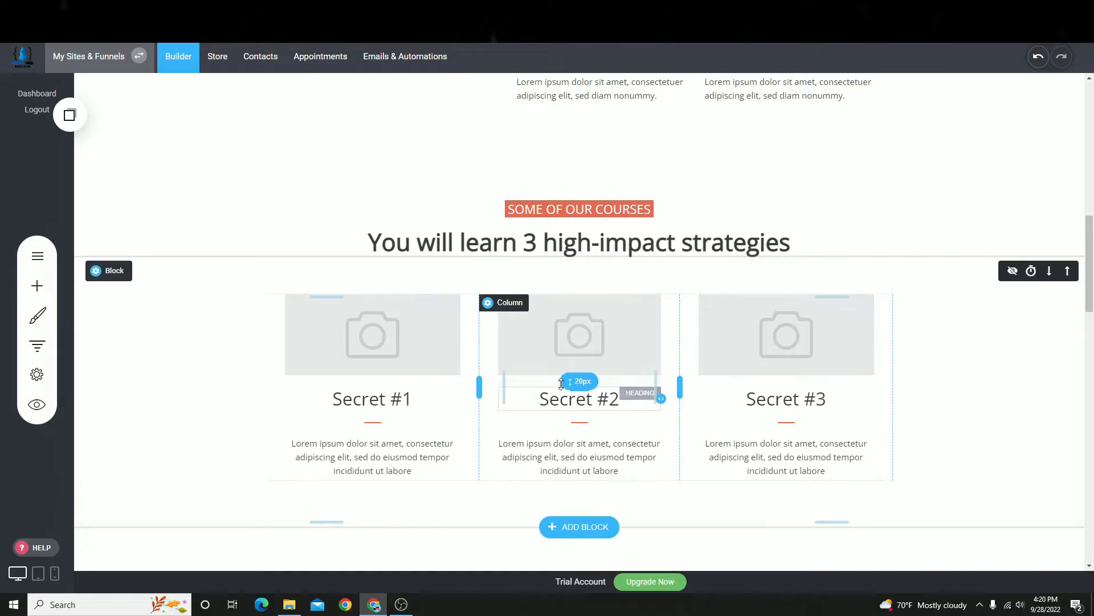
{"action": "scroll", "coordinate": [420, 374], "scroll_direction": "down", "scroll_amount": 4}
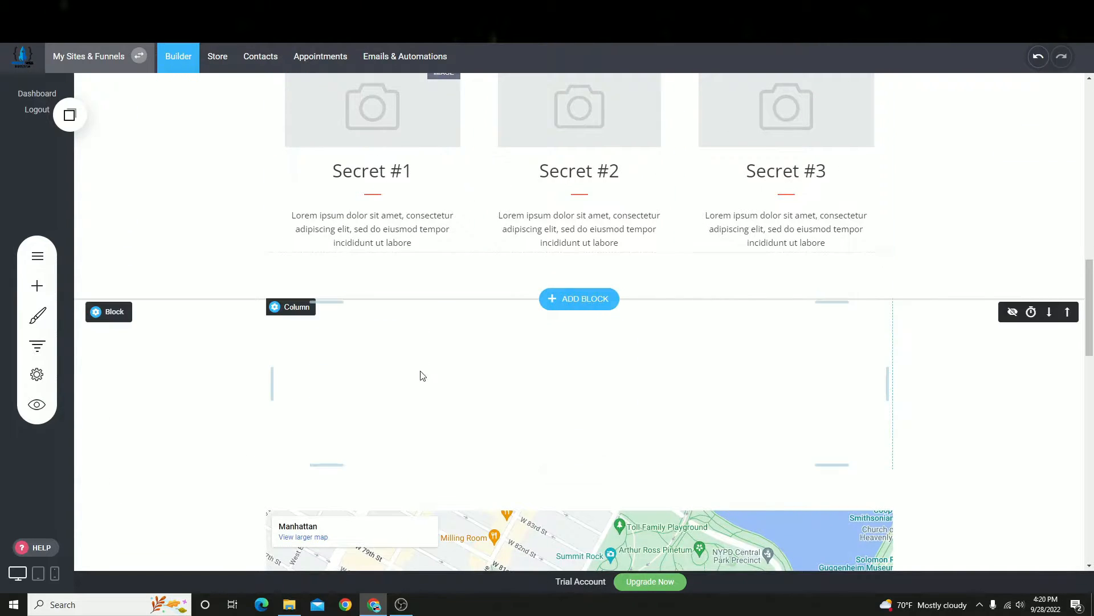
{"action": "left_click", "coordinate": [579, 298]}
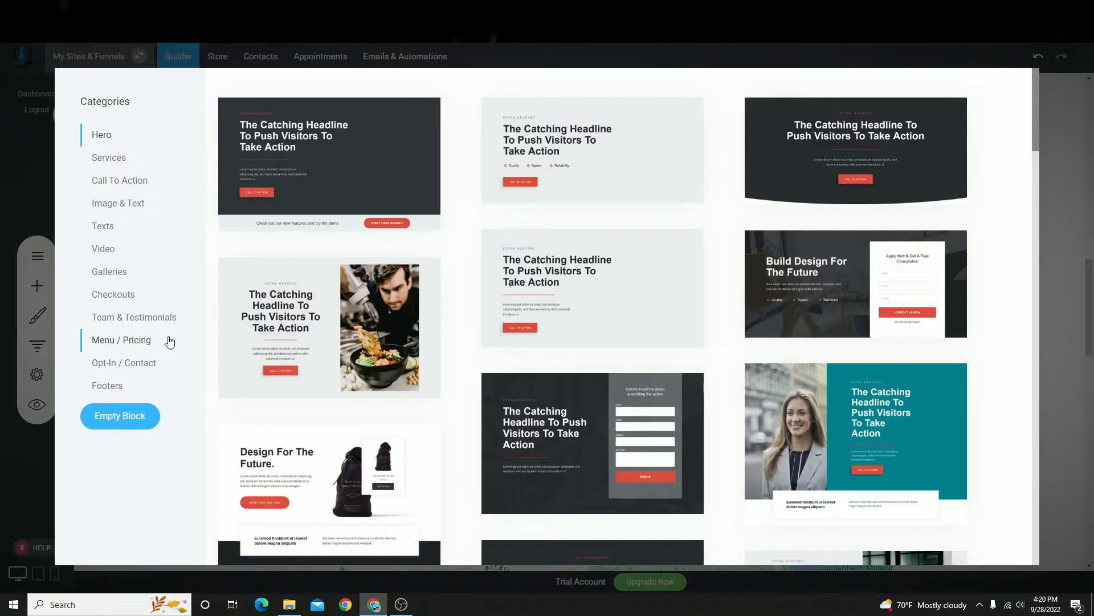
{"action": "left_click", "coordinate": [134, 317]}
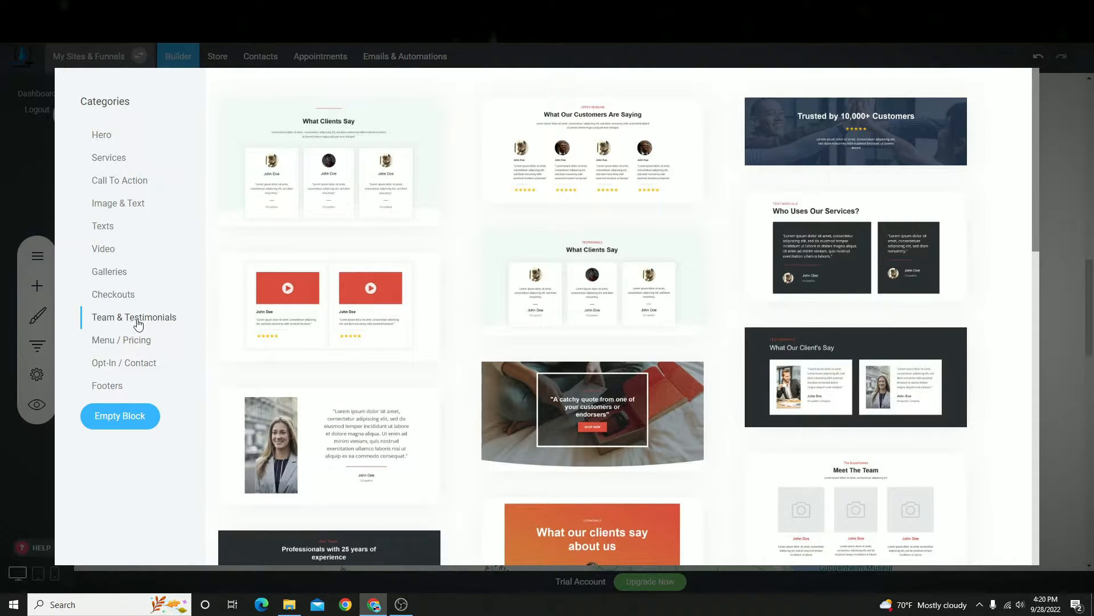
{"action": "scroll", "coordinate": [302, 378], "scroll_direction": "down", "scroll_amount": 4}
{"action": "scroll", "coordinate": [367, 392], "scroll_direction": "down", "scroll_amount": 2}
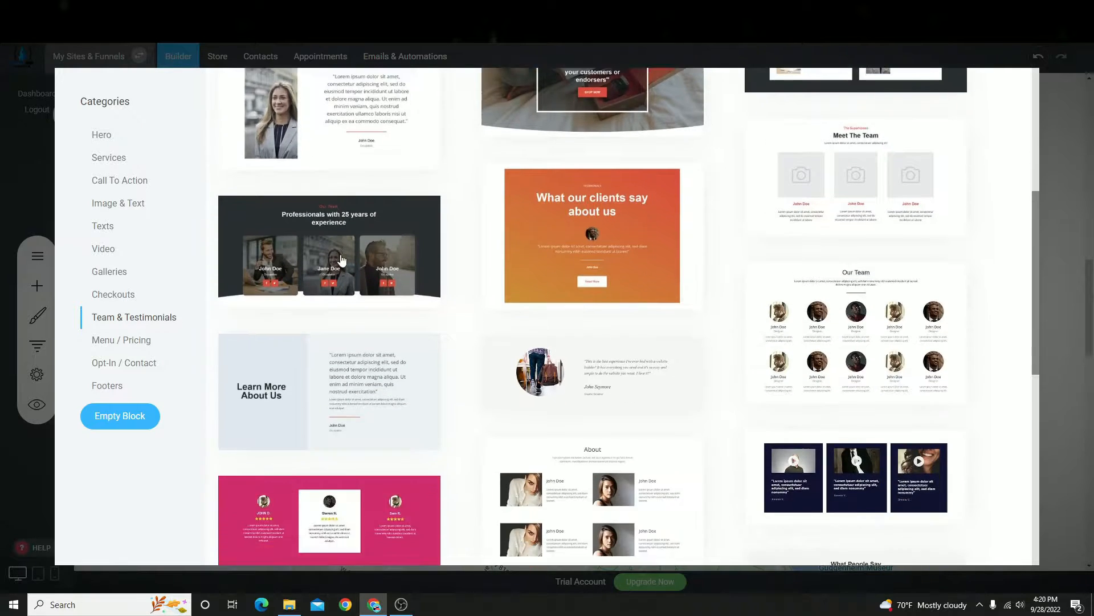
{"action": "scroll", "coordinate": [366, 392], "scroll_direction": "up", "scroll_amount": 3}
{"action": "scroll", "coordinate": [275, 361], "scroll_direction": "down", "scroll_amount": 7}
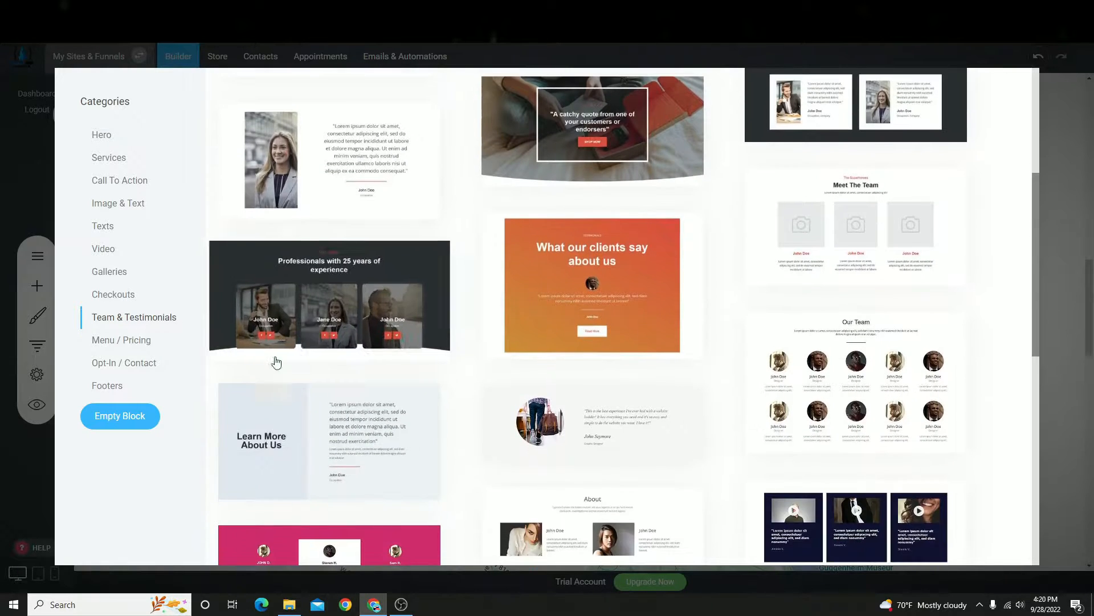
{"action": "left_click", "coordinate": [342, 201]}
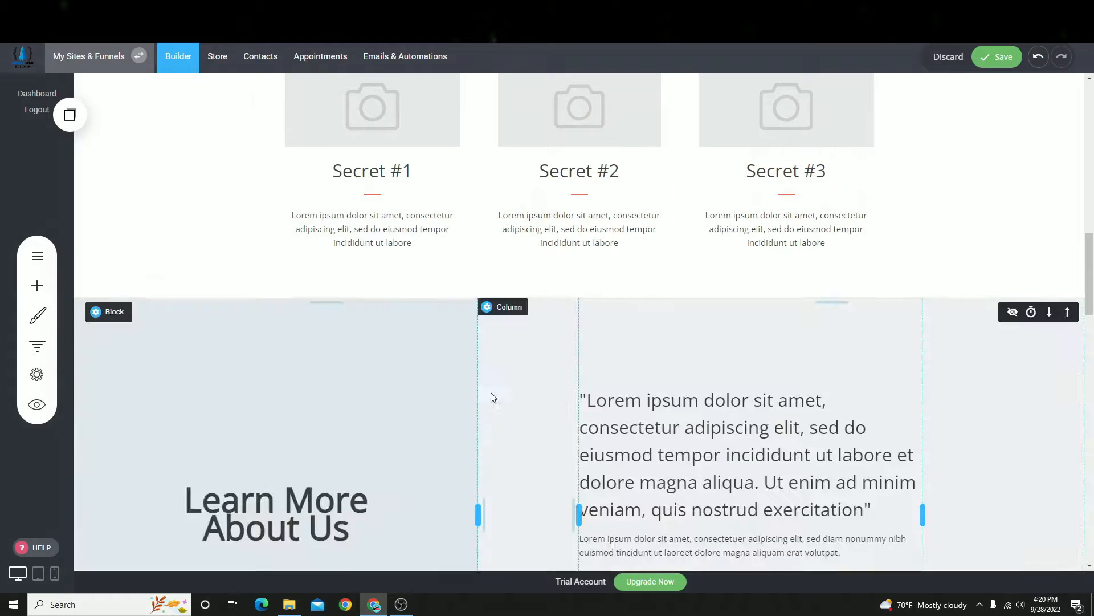
- Insert the What Our Customers Are Saying block from the Team & Testimonials category above the Learn More About Us block
{"action": "scroll", "coordinate": [550, 313], "scroll_direction": "up", "scroll_amount": 4}
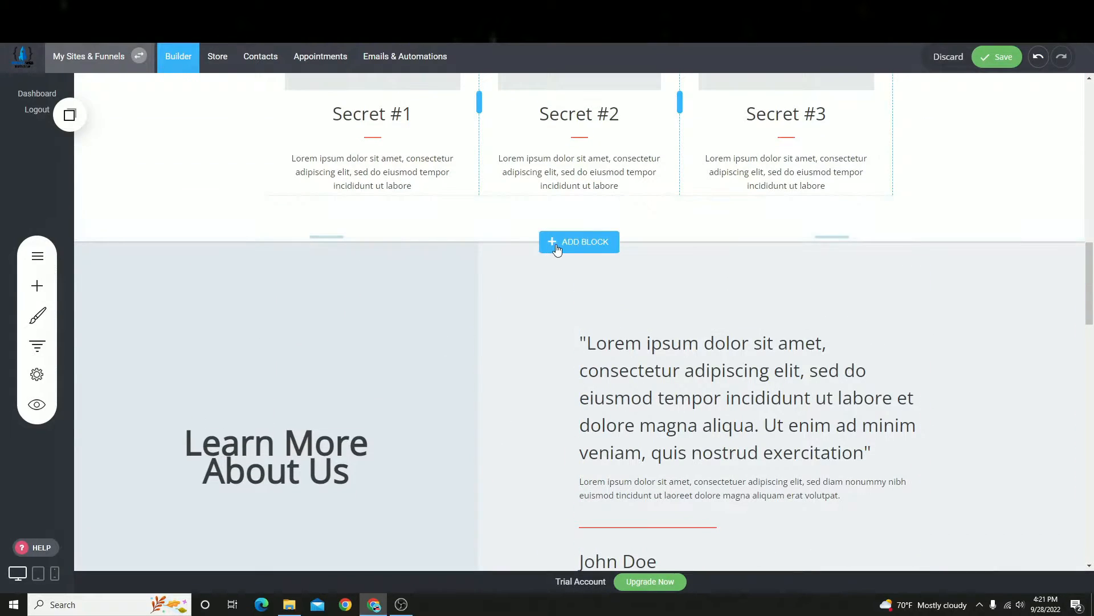
{"action": "left_click", "coordinate": [555, 248]}
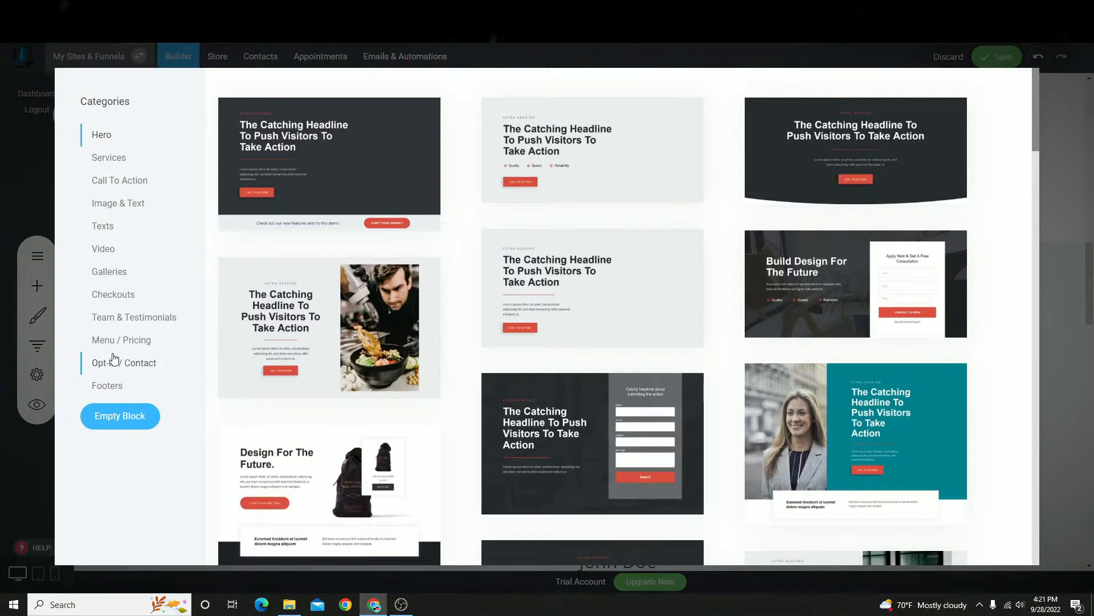
{"action": "left_click", "coordinate": [160, 317]}
{"action": "scroll", "coordinate": [686, 354], "scroll_direction": "down", "scroll_amount": 3}
{"action": "scroll", "coordinate": [686, 355], "scroll_direction": "up", "scroll_amount": 3}
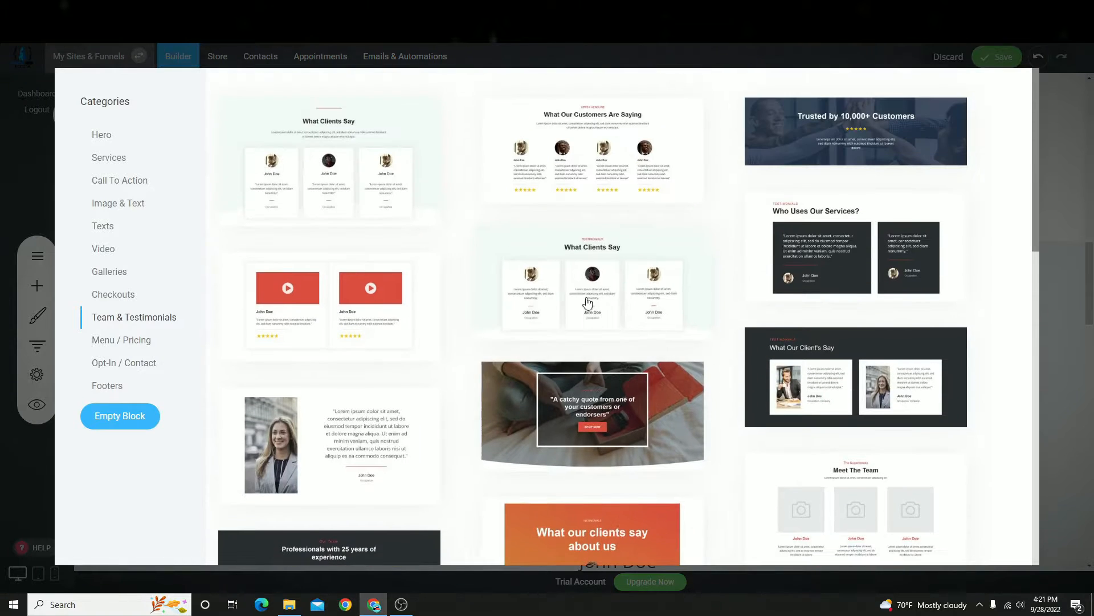
{"action": "left_click", "coordinate": [604, 173]}
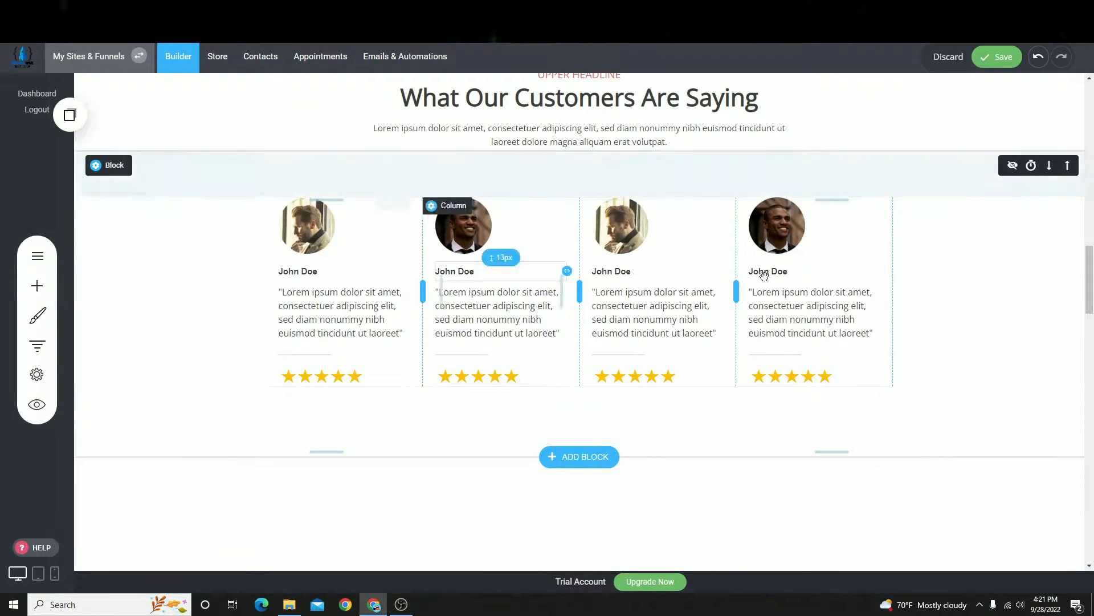
- Move the block with the four customer testimonials down below the Learn More About Us block
{"action": "left_click", "coordinate": [1053, 170]}
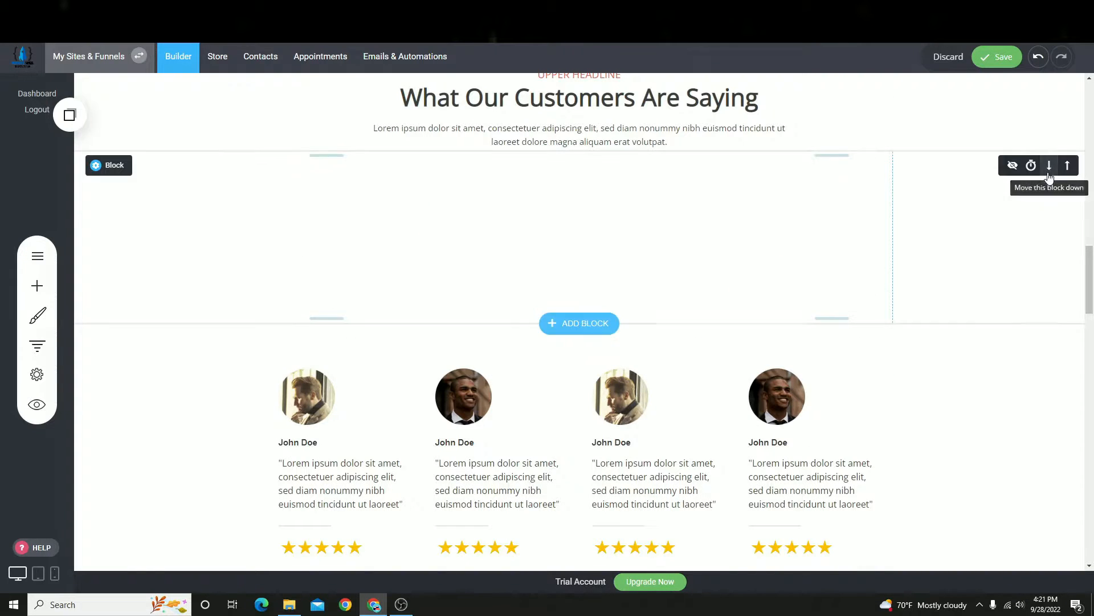
{"action": "left_click", "coordinate": [1051, 171]}
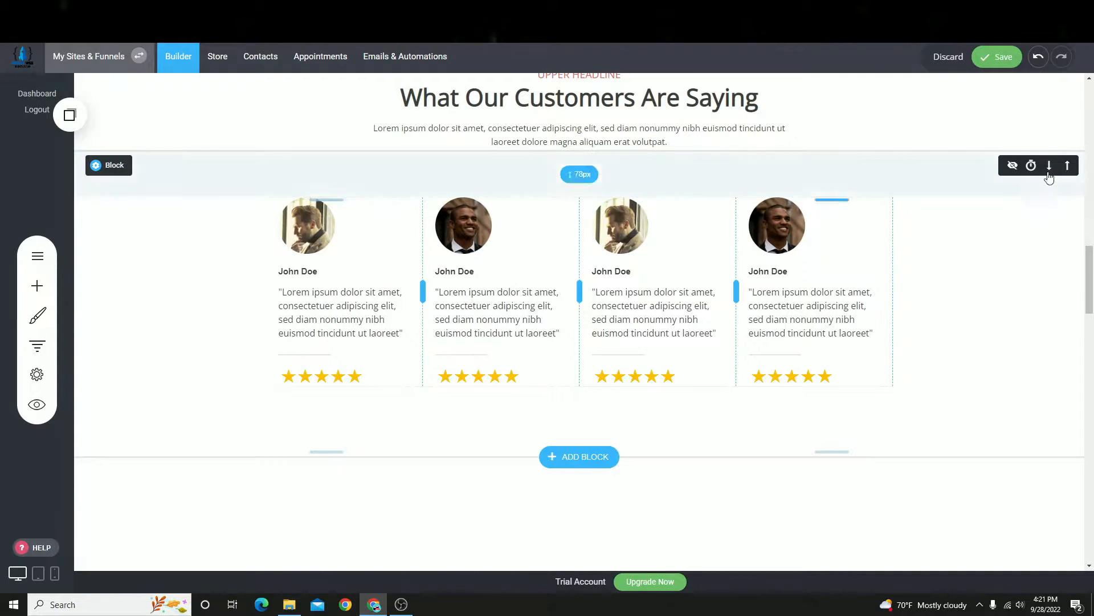
{"action": "left_click", "coordinate": [1050, 165]}
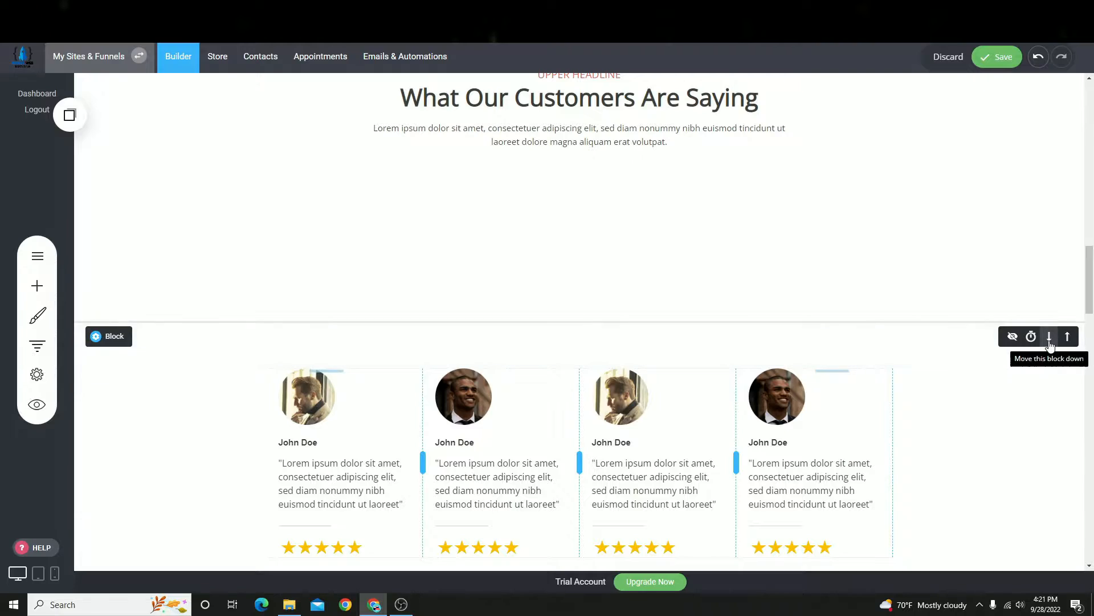
{"action": "left_click", "coordinate": [1049, 336]}
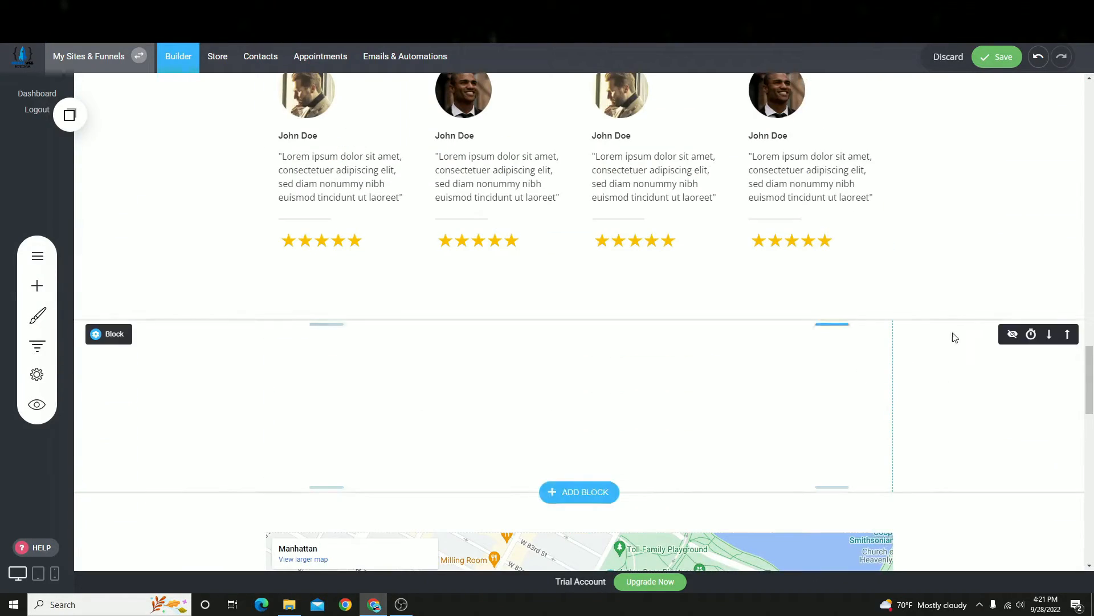
- Delete the empty block between the customer testimonials and the map, and reduce the spacing above the map
{"action": "mouse_move", "coordinate": [130, 337]}
{"action": "left_click", "coordinate": [194, 336]}
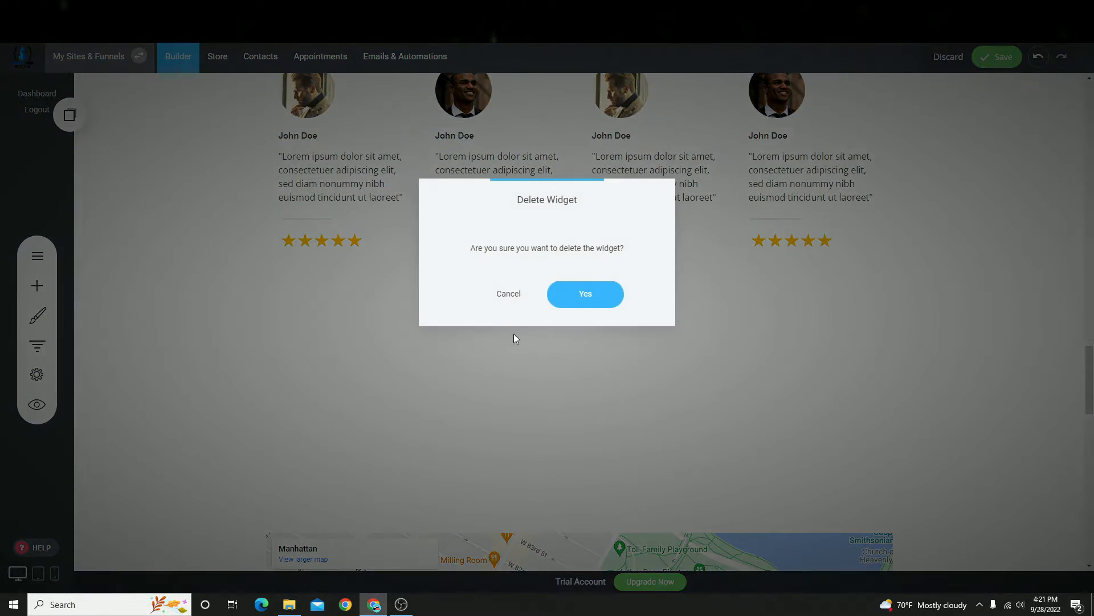
{"action": "left_click", "coordinate": [603, 290]}
{"action": "left_click_drag", "start_coordinate": [497, 319], "coordinate": [501, 283]}
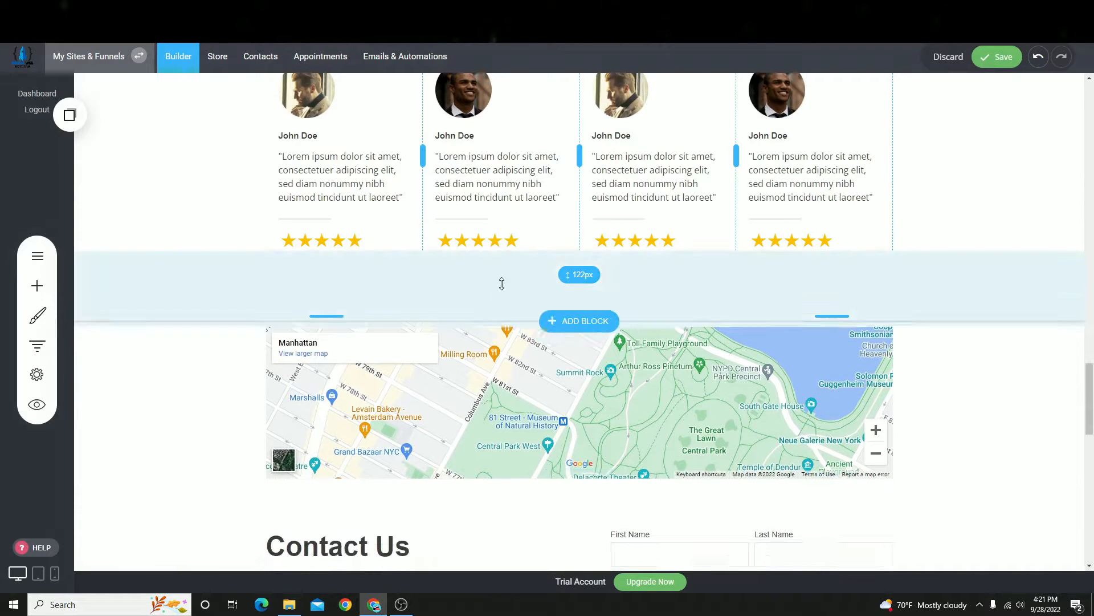
{"action": "scroll", "coordinate": [542, 366], "scroll_direction": "down", "scroll_amount": 3}
{"action": "scroll", "coordinate": [307, 160], "scroll_direction": "up", "scroll_amount": 4}
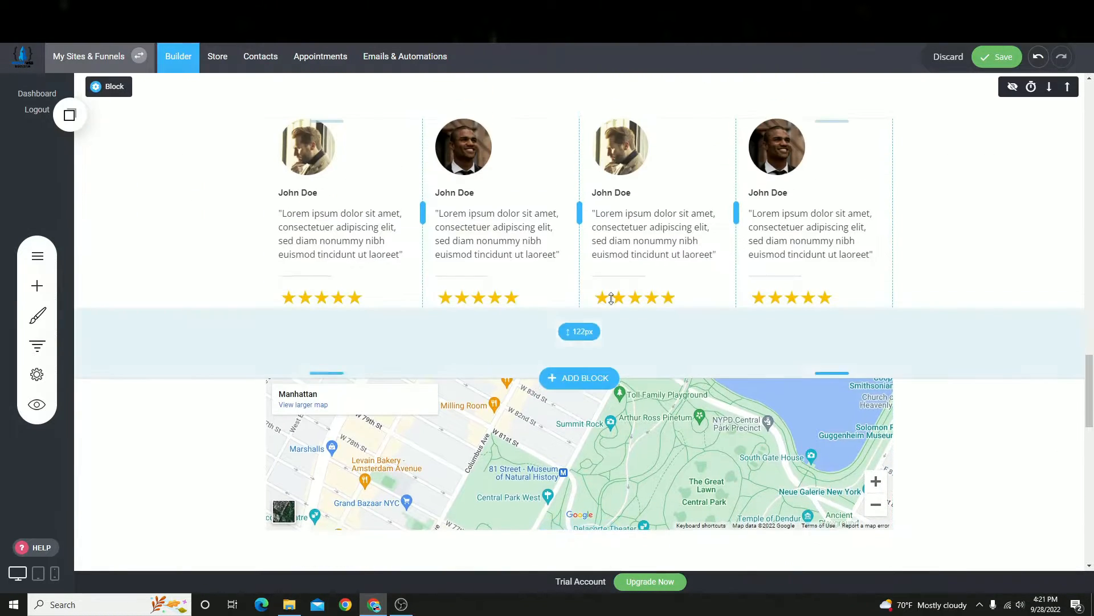
- Delete the empty blocks between the Contact Us section and the footer
{"action": "scroll", "coordinate": [559, 396], "scroll_direction": "down", "scroll_amount": 6}
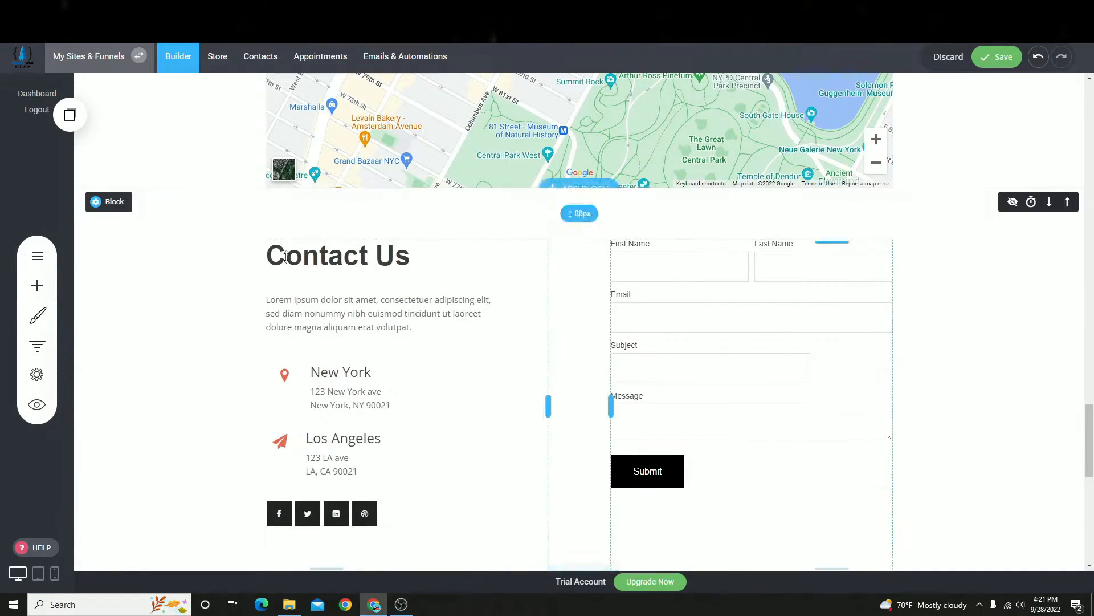
{"action": "scroll", "coordinate": [729, 484], "scroll_direction": "down", "scroll_amount": 7}
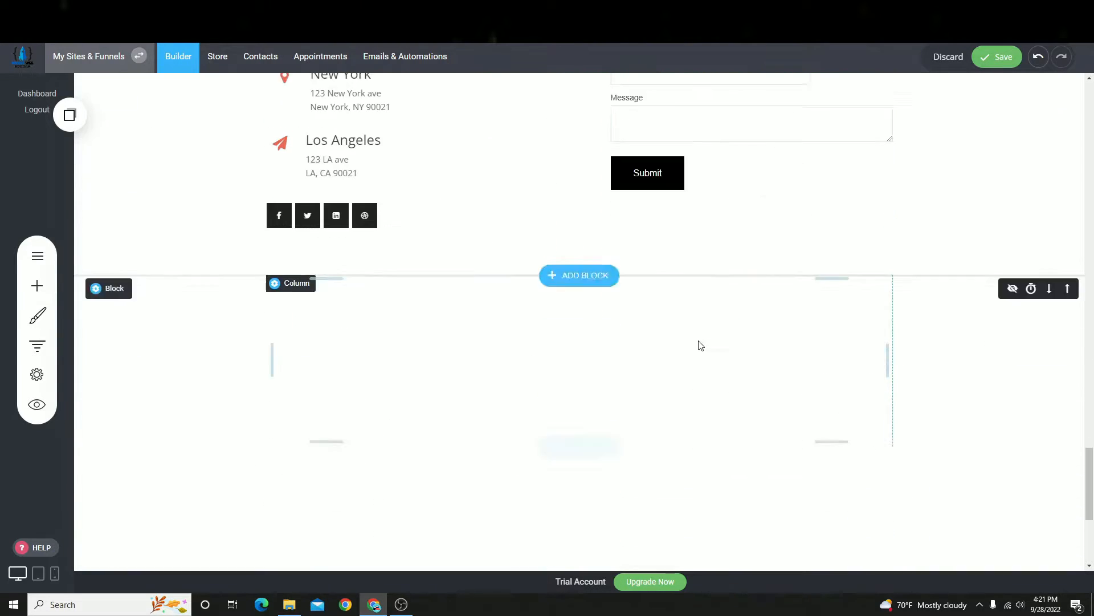
{"action": "scroll", "coordinate": [538, 342], "scroll_direction": "up", "scroll_amount": 1}
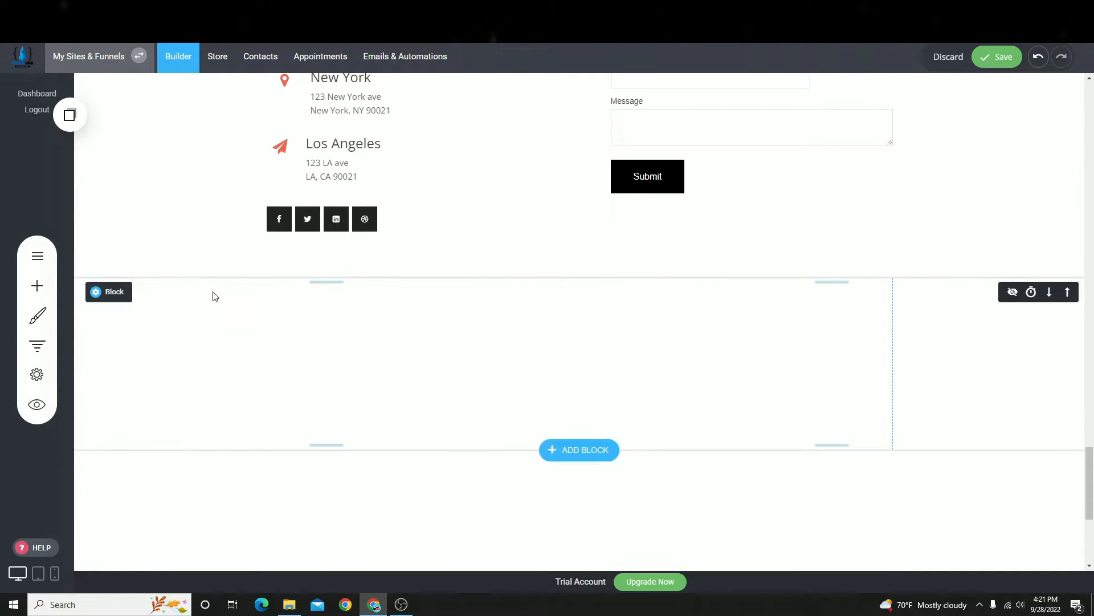
{"action": "left_click", "coordinate": [184, 292]}
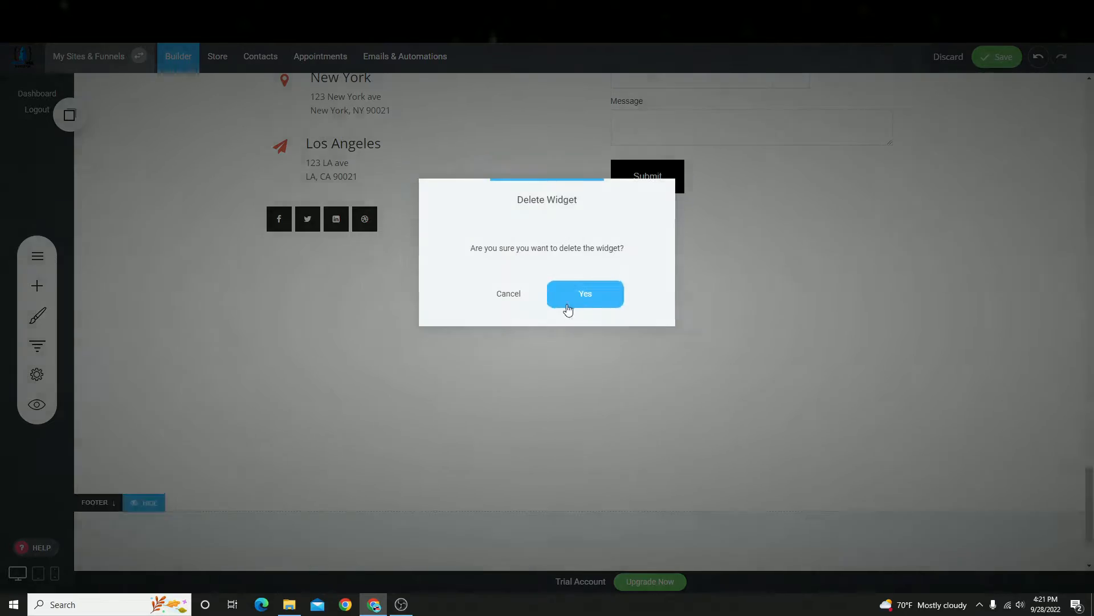
{"action": "left_click", "coordinate": [568, 308]}
{"action": "left_click", "coordinate": [183, 291]}
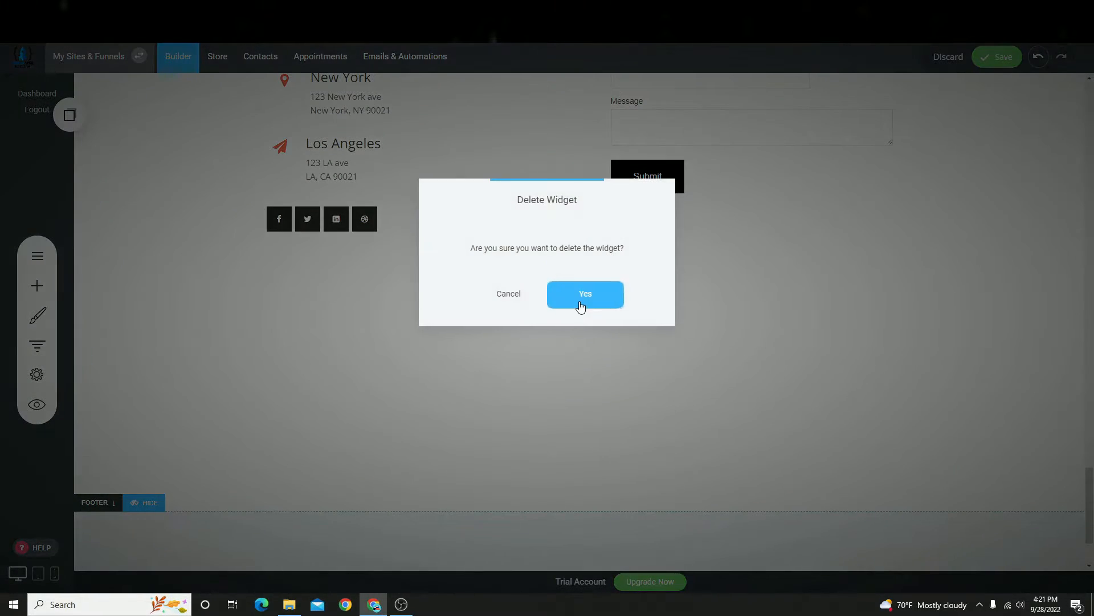
{"action": "left_click", "coordinate": [581, 306]}
{"action": "scroll", "coordinate": [645, 332], "scroll_direction": "up", "scroll_amount": 10}
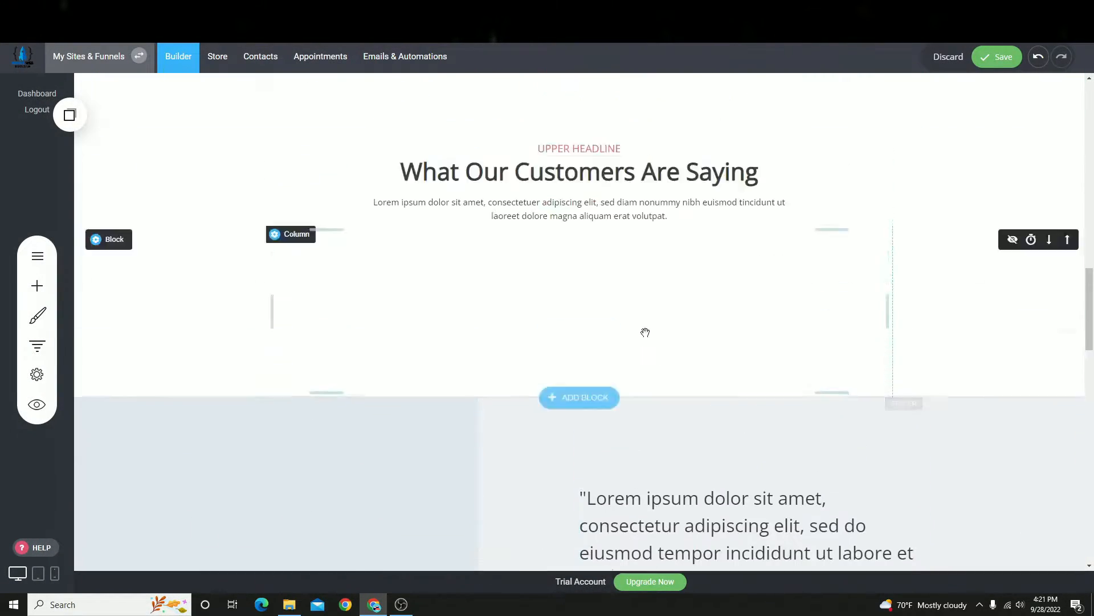
- Look over the page from the header through the hero, features and courses sections
{"action": "scroll", "coordinate": [645, 332], "scroll_direction": "up", "scroll_amount": 10}
{"action": "scroll", "coordinate": [552, 459], "scroll_direction": "down", "scroll_amount": 6}
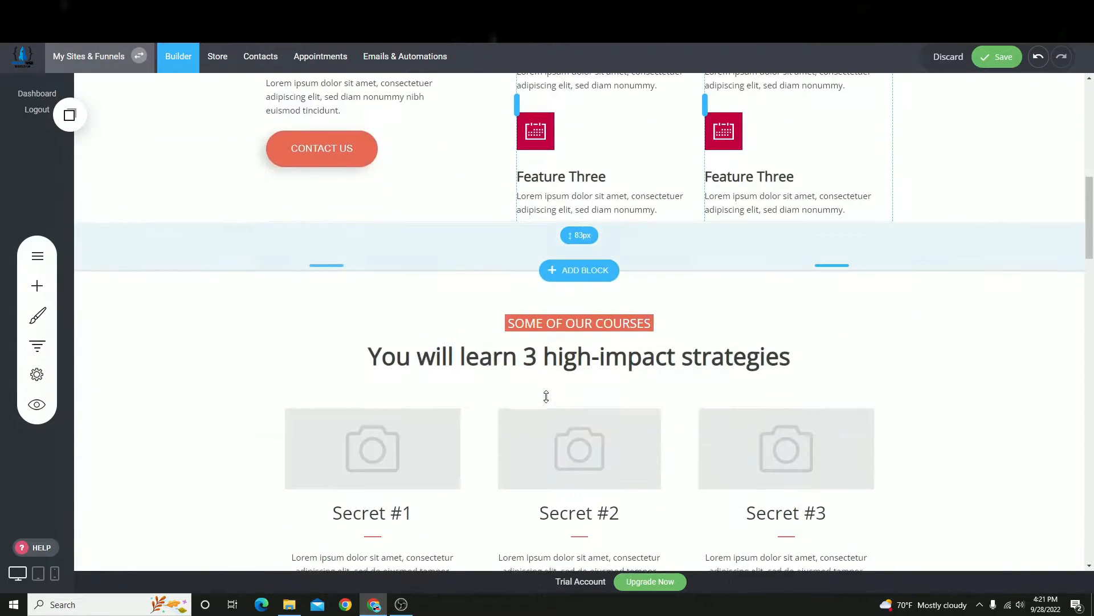
{"action": "scroll", "coordinate": [546, 396], "scroll_direction": "up", "scroll_amount": 8}
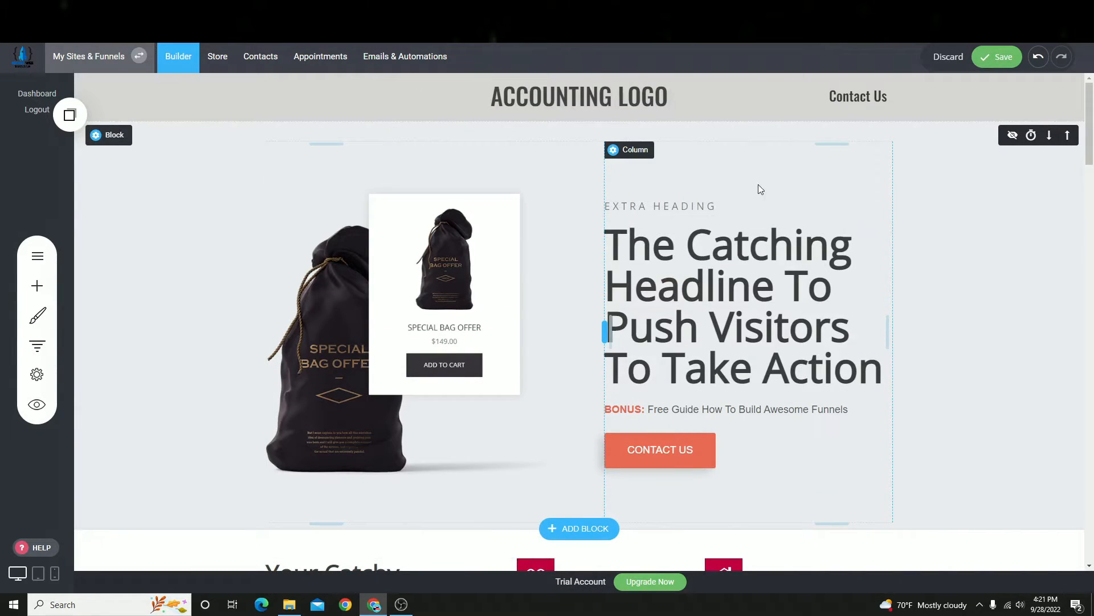
{"action": "scroll", "coordinate": [680, 269], "scroll_direction": "down", "scroll_amount": 4}
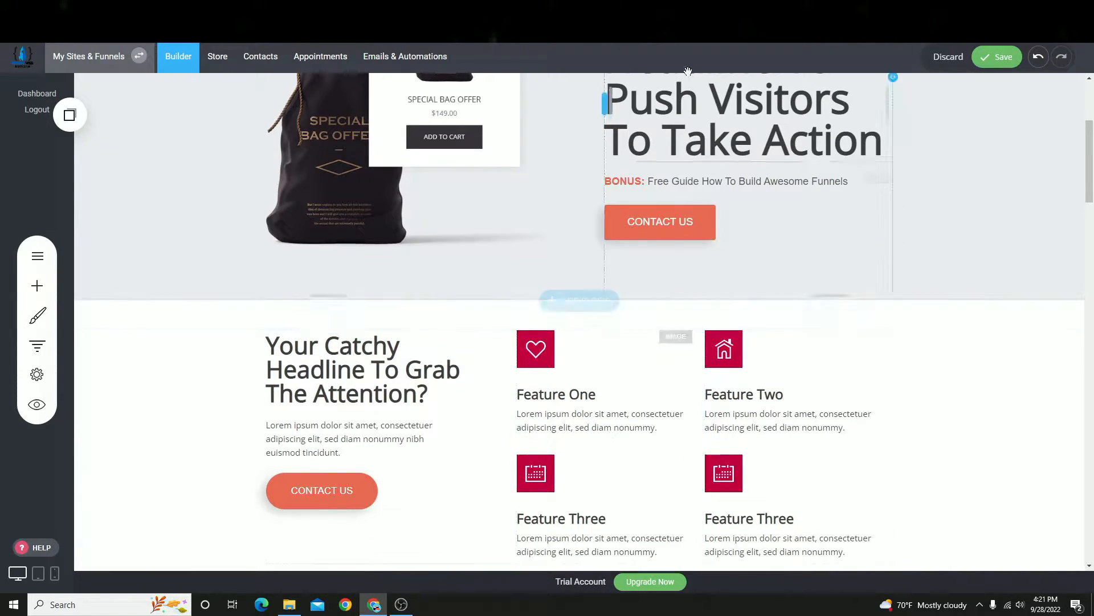
{"action": "scroll", "coordinate": [673, 222], "scroll_direction": "up", "scroll_amount": 4}
{"action": "scroll", "coordinate": [706, 273], "scroll_direction": "down", "scroll_amount": 4}
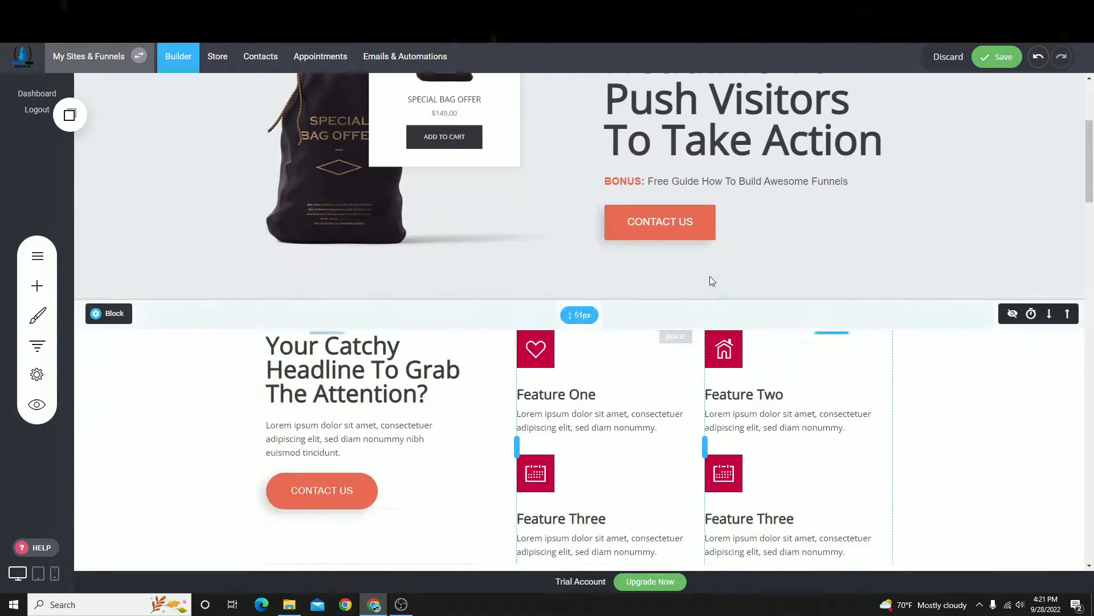
{"action": "scroll", "coordinate": [710, 281], "scroll_direction": "up", "scroll_amount": 4}
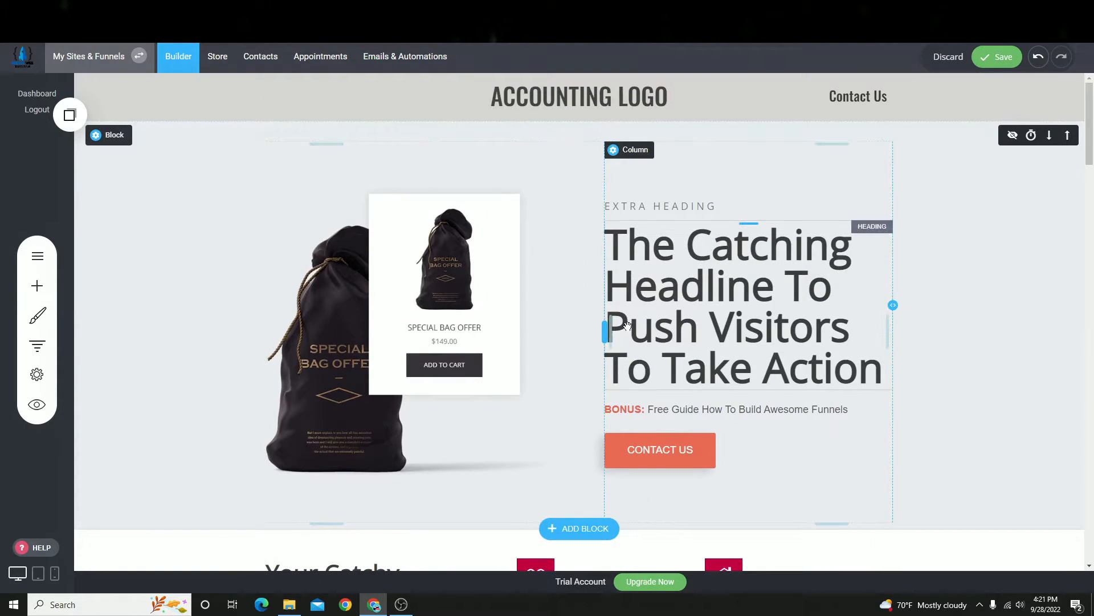
{"action": "scroll", "coordinate": [627, 326], "scroll_direction": "down", "scroll_amount": 8}
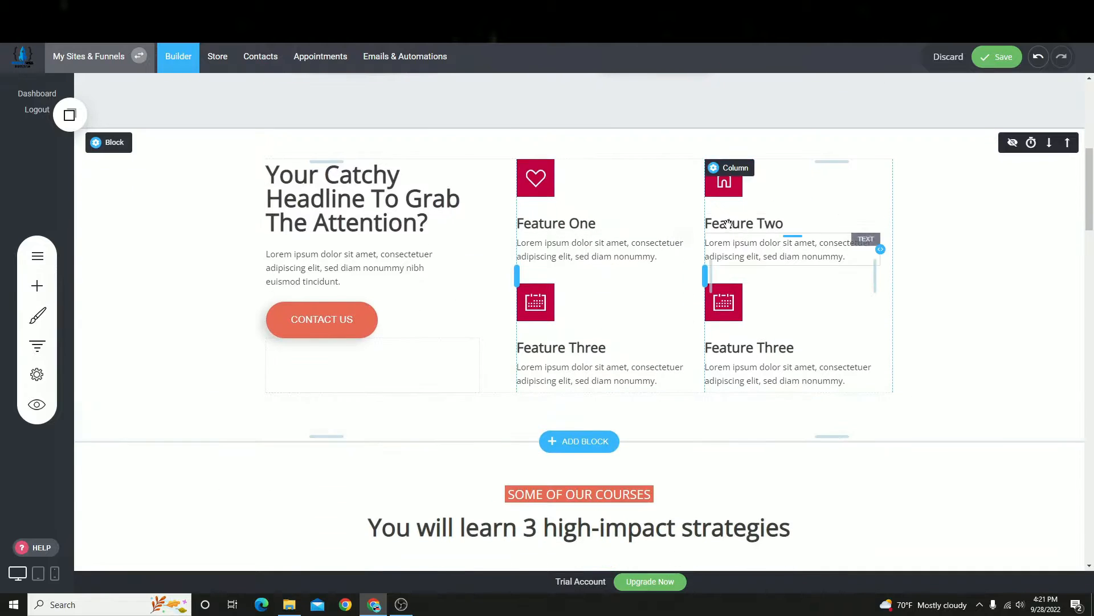
{"action": "scroll", "coordinate": [542, 285], "scroll_direction": "up", "scroll_amount": 6}
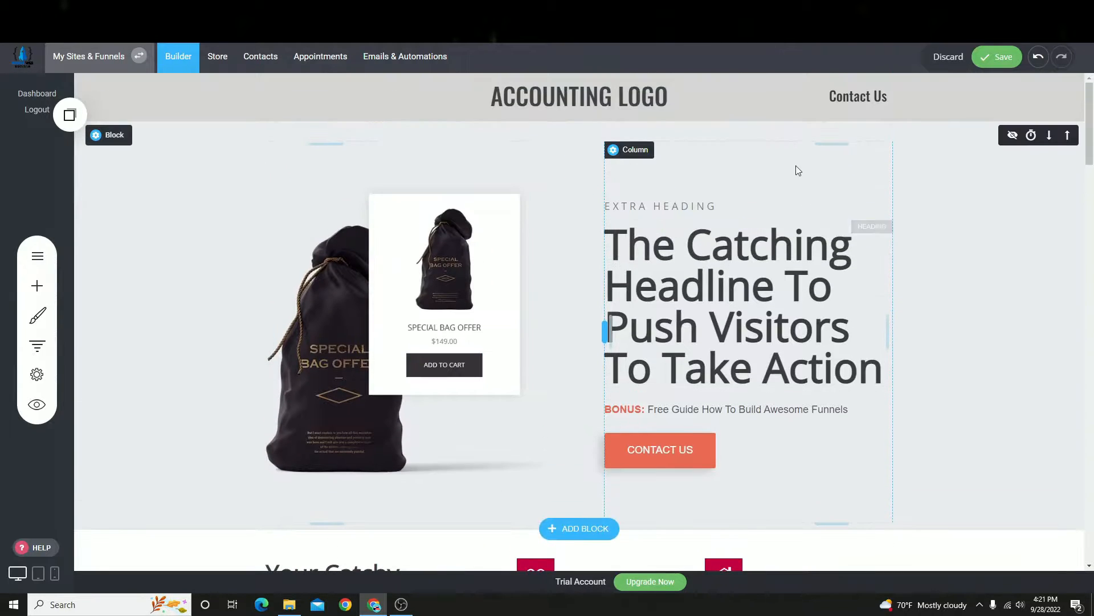
{"action": "scroll", "coordinate": [237, 384], "scroll_direction": "down", "scroll_amount": 5}
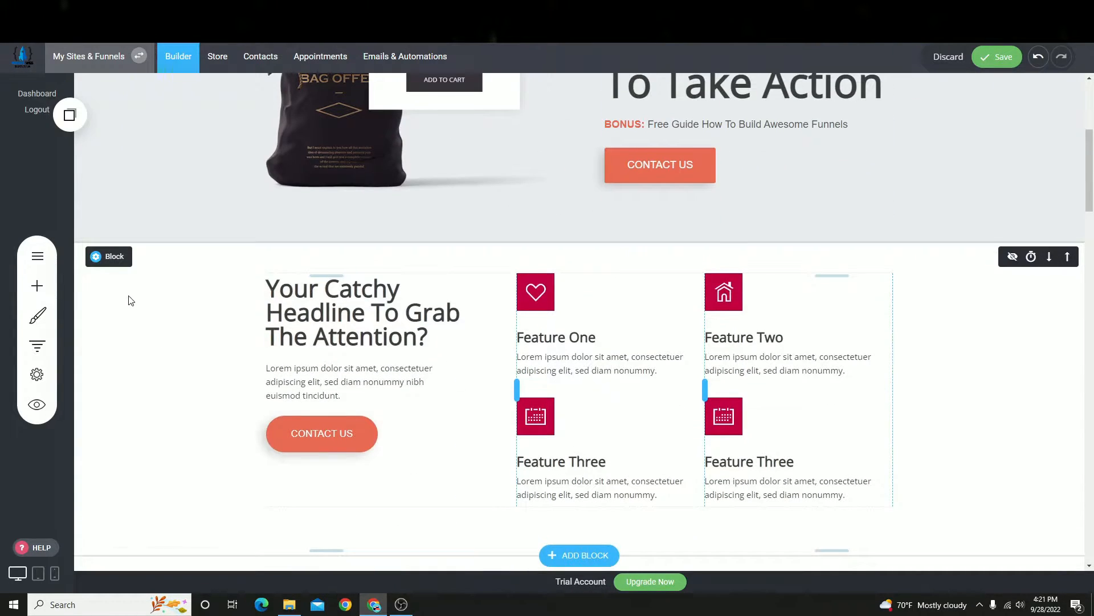
- Add a named anchor point to the Your Catchy Headline features block and save the page
{"action": "scroll", "coordinate": [131, 301], "scroll_direction": "down", "scroll_amount": 1}
{"action": "left_click", "coordinate": [114, 199]}
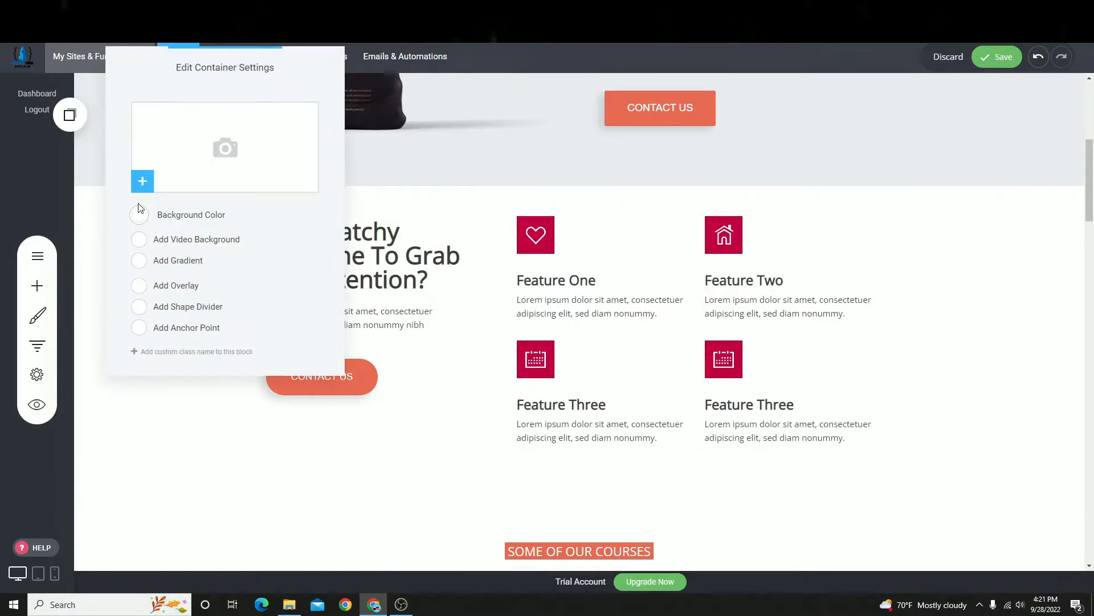
{"action": "left_click", "coordinate": [139, 329]}
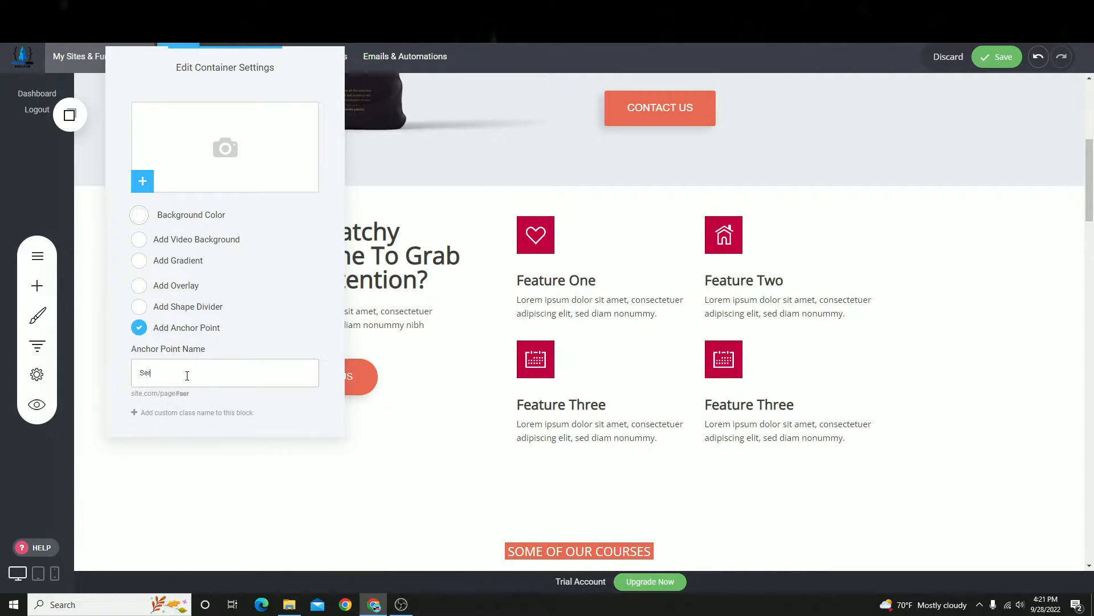
{"action": "left_click", "coordinate": [576, 324]}
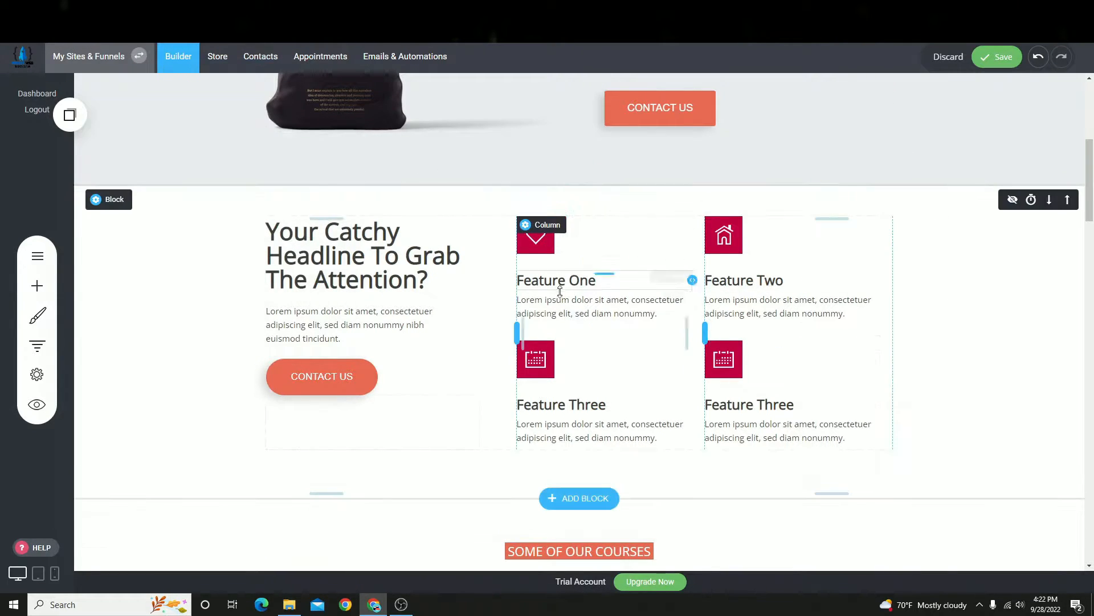
- Add an anchor point named What We Stand For to the Some of Our Courses block and save the page
{"action": "scroll", "coordinate": [522, 307], "scroll_direction": "down", "scroll_amount": 1}
{"action": "scroll", "coordinate": [242, 391], "scroll_direction": "down", "scroll_amount": 6}
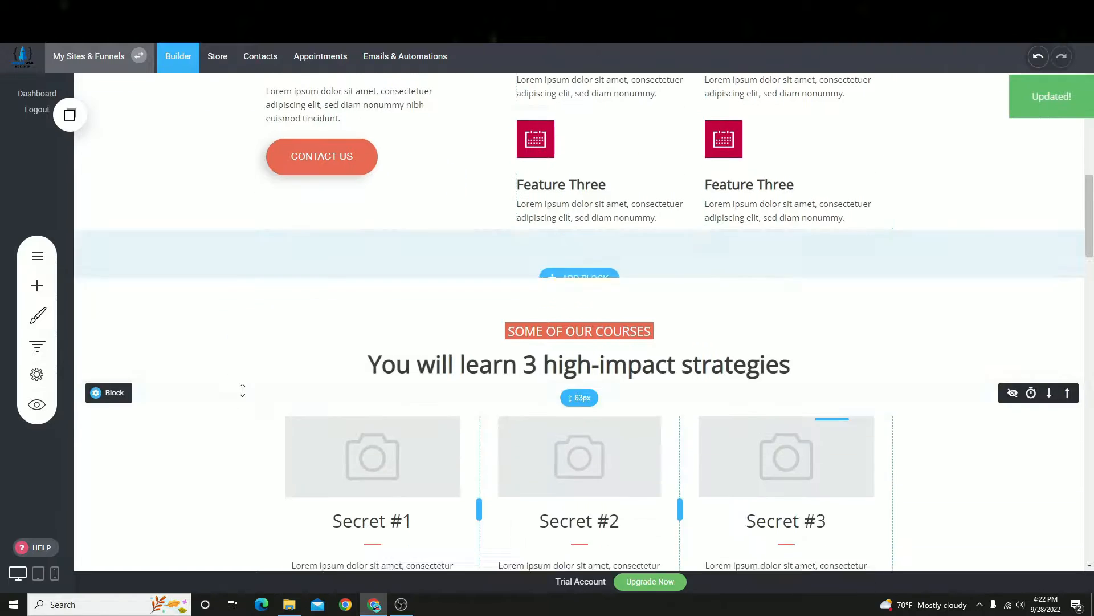
{"action": "left_click", "coordinate": [114, 112]}
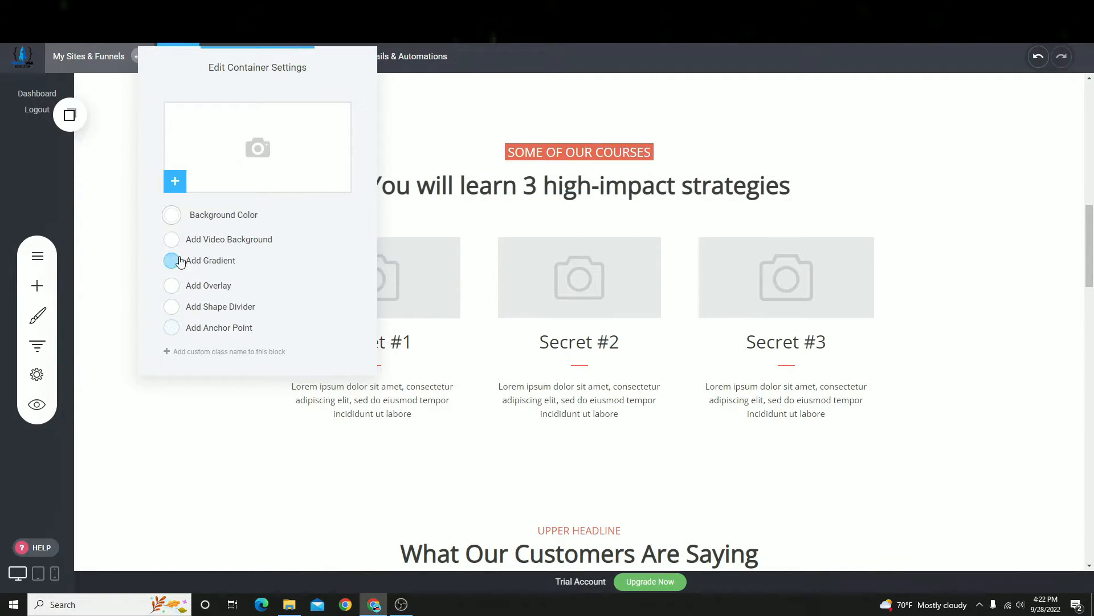
{"action": "left_click", "coordinate": [178, 332]}
{"action": "left_click", "coordinate": [172, 329]}
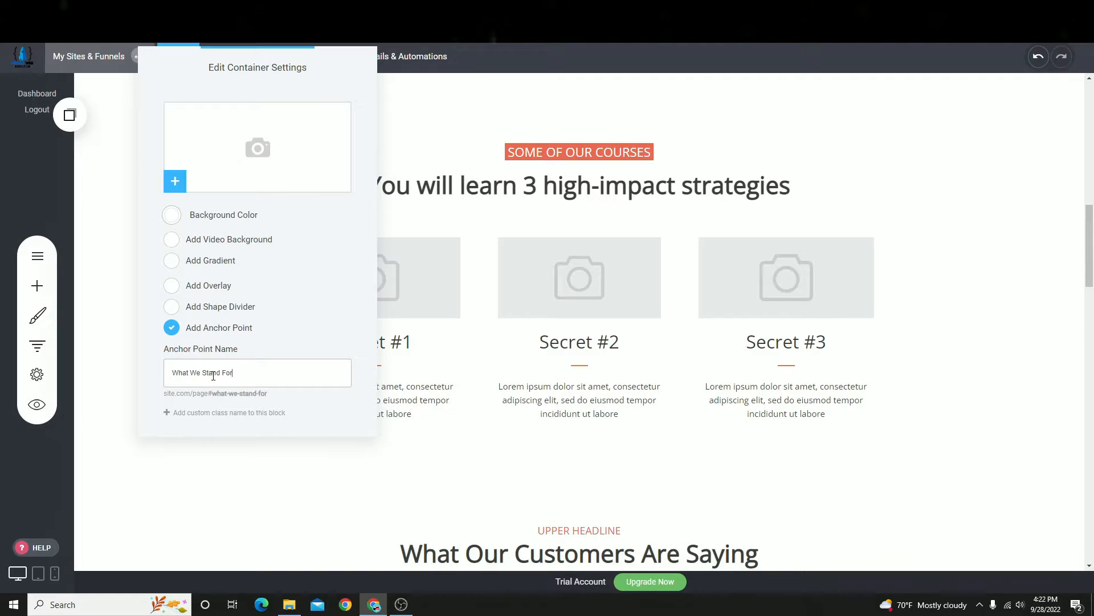
{"action": "left_click", "coordinate": [490, 298]}
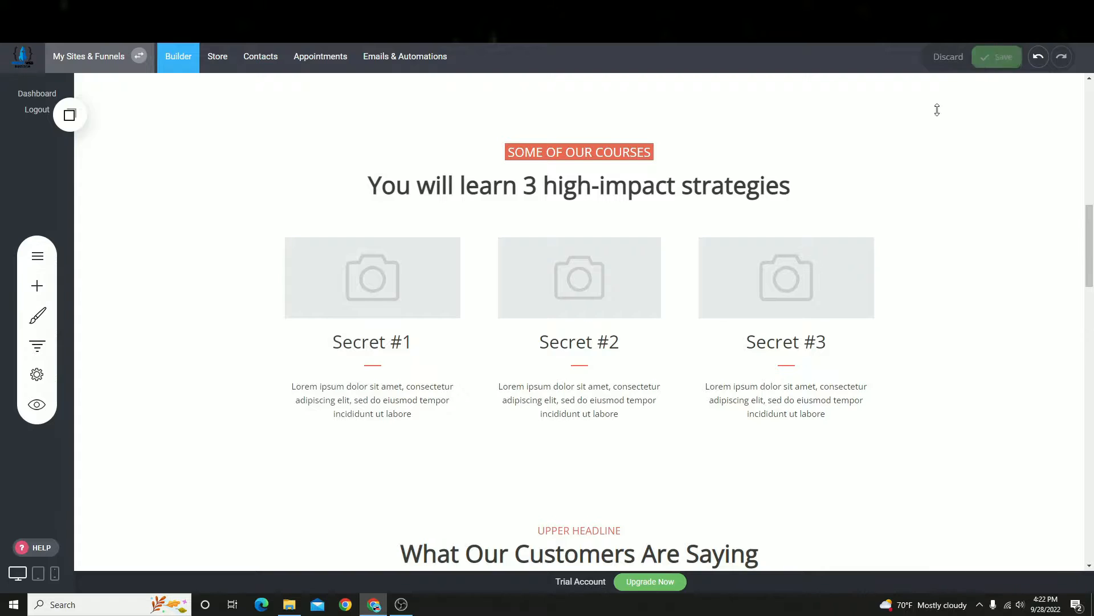
- Move the What Our Customers Are Saying heading block down to sit directly above the four customer testimonials
{"action": "scroll", "coordinate": [494, 261], "scroll_direction": "down", "scroll_amount": 8}
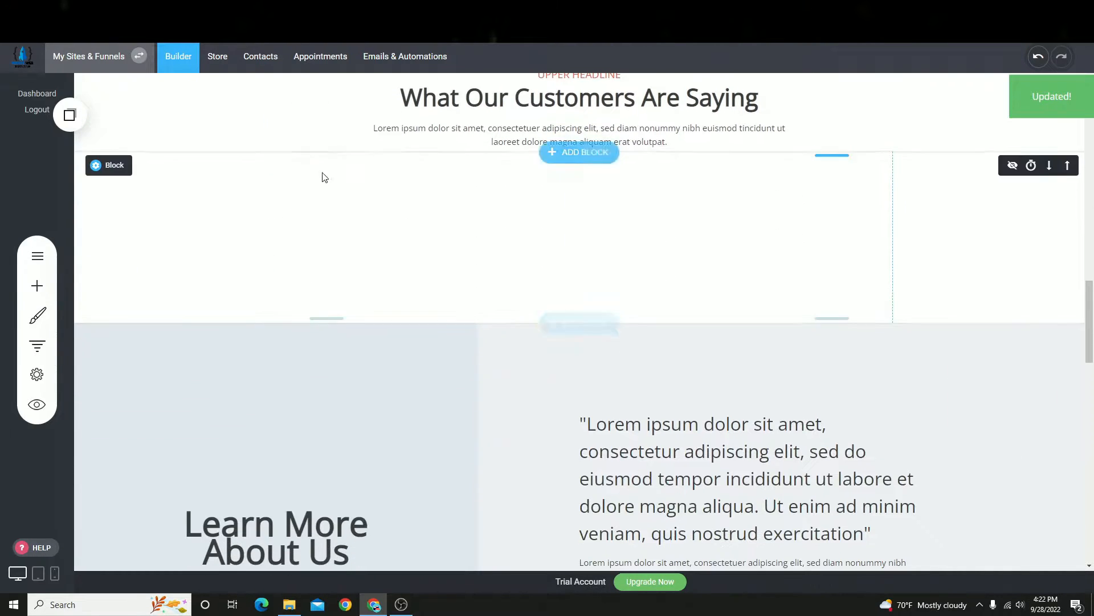
{"action": "scroll", "coordinate": [322, 177], "scroll_direction": "up", "scroll_amount": 2}
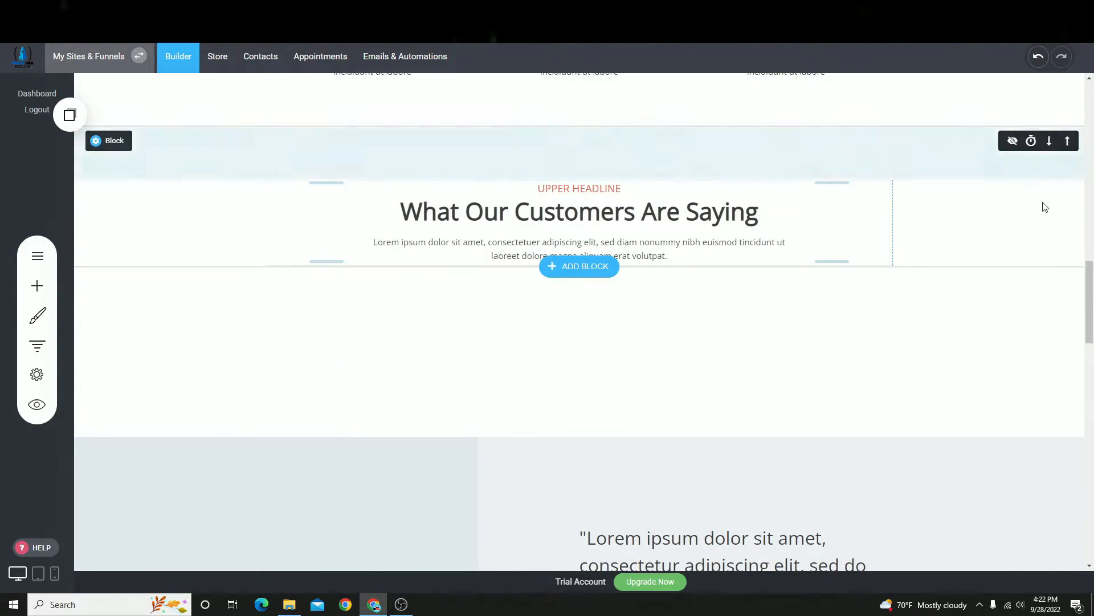
{"action": "left_click", "coordinate": [1049, 140]}
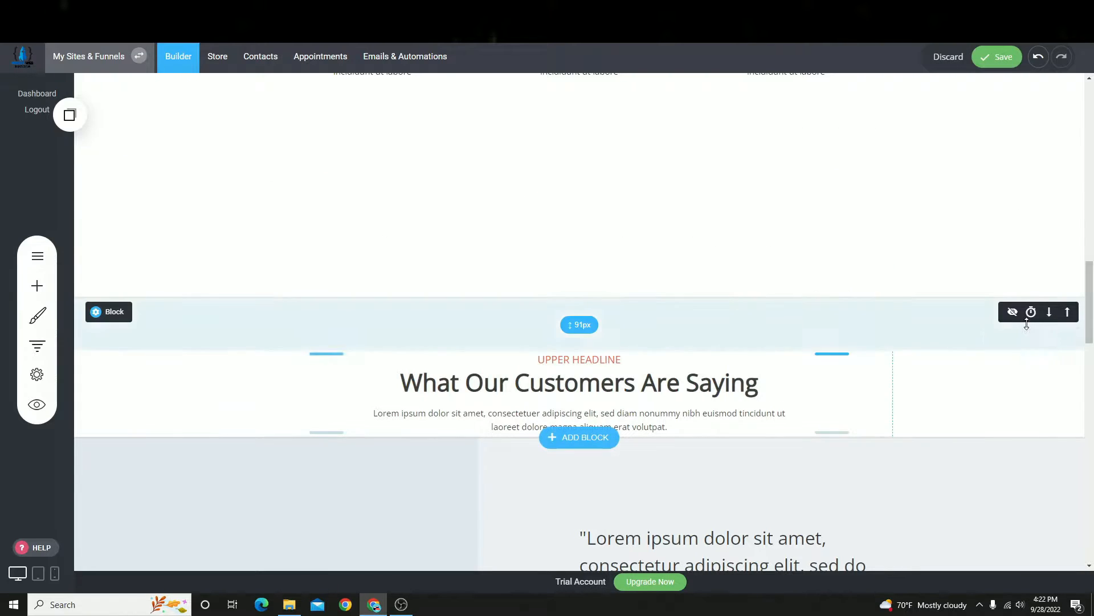
{"action": "left_click", "coordinate": [1050, 312]}
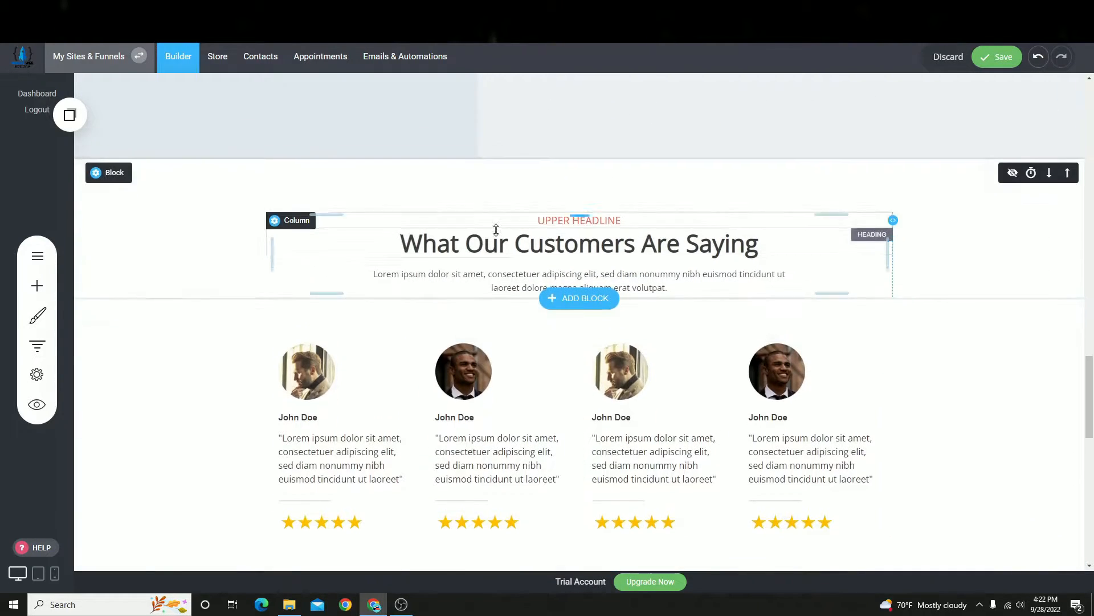
- Delete the empty block between the three Secret courses and the Learn More About Us block
{"action": "scroll", "coordinate": [495, 230], "scroll_direction": "up", "scroll_amount": 10}
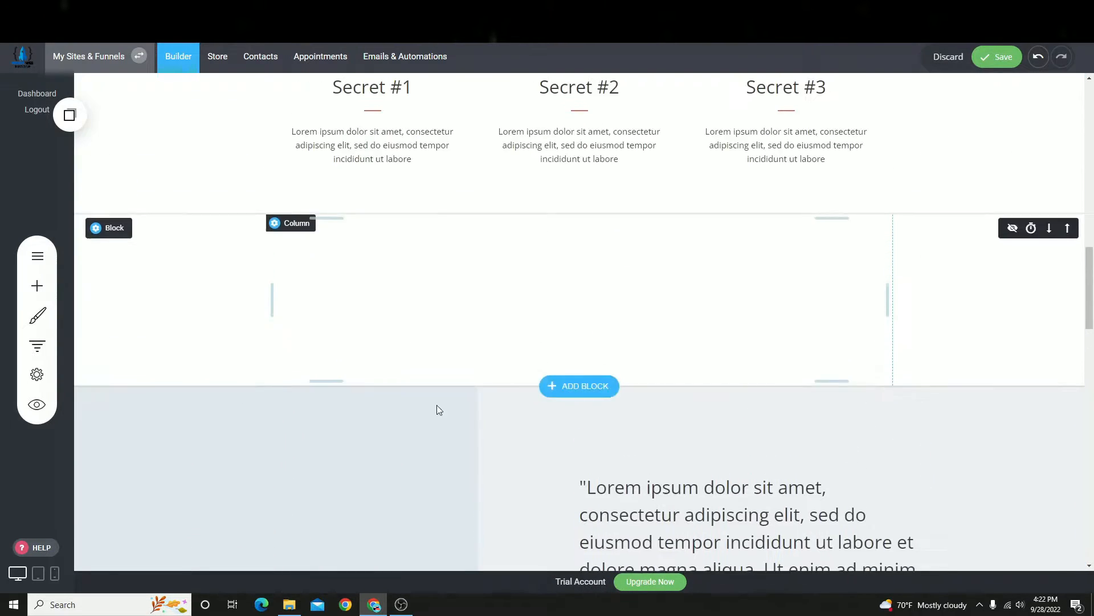
{"action": "left_click", "coordinate": [185, 228]}
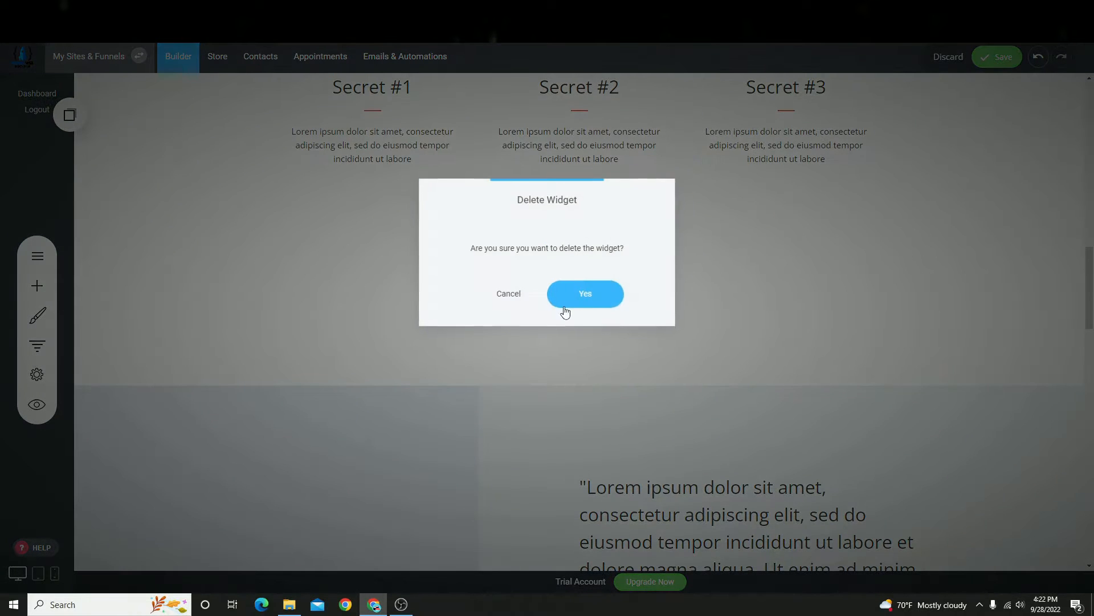
{"action": "left_click", "coordinate": [585, 291]}
- Add an anchor point named About to the Learn More About Us block and save the page
{"action": "scroll", "coordinate": [342, 319], "scroll_direction": "down", "scroll_amount": 1}
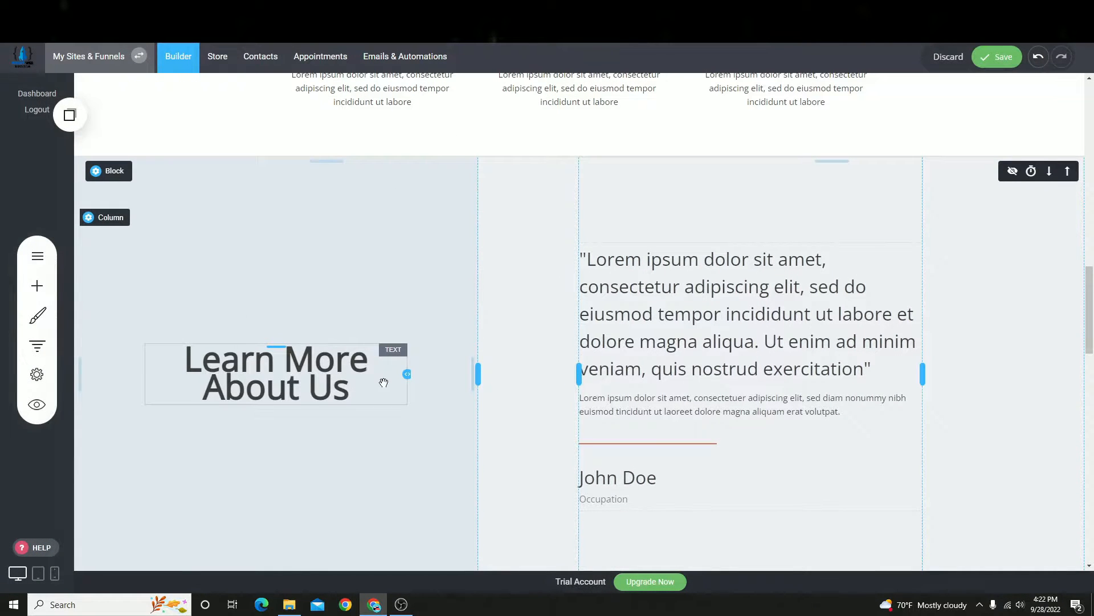
{"action": "scroll", "coordinate": [565, 276], "scroll_direction": "up", "scroll_amount": 2}
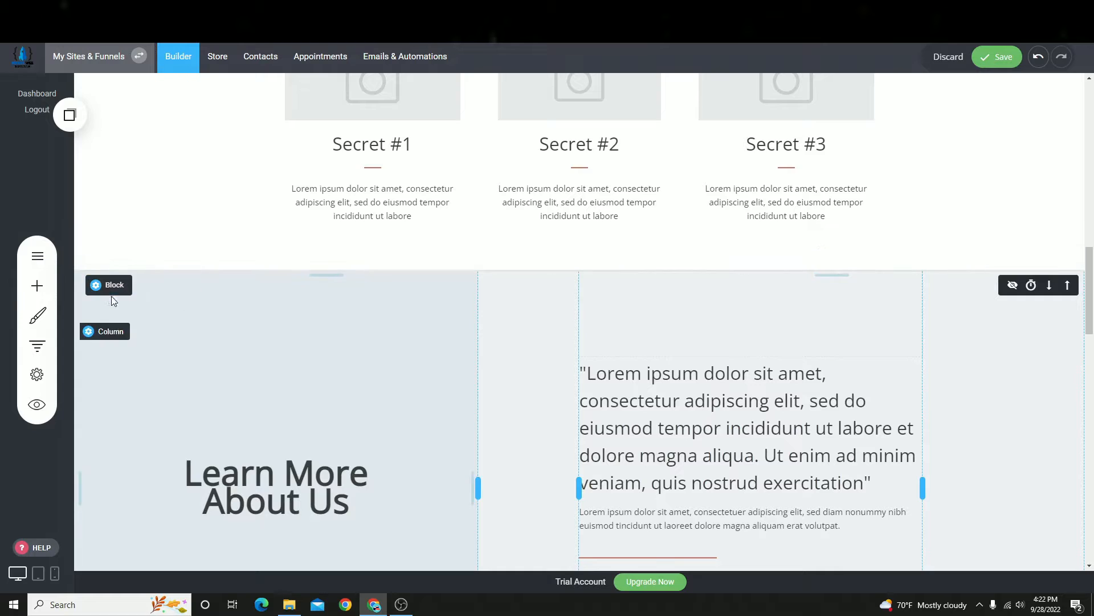
{"action": "left_click", "coordinate": [112, 291]}
{"action": "left_click", "coordinate": [190, 392]}
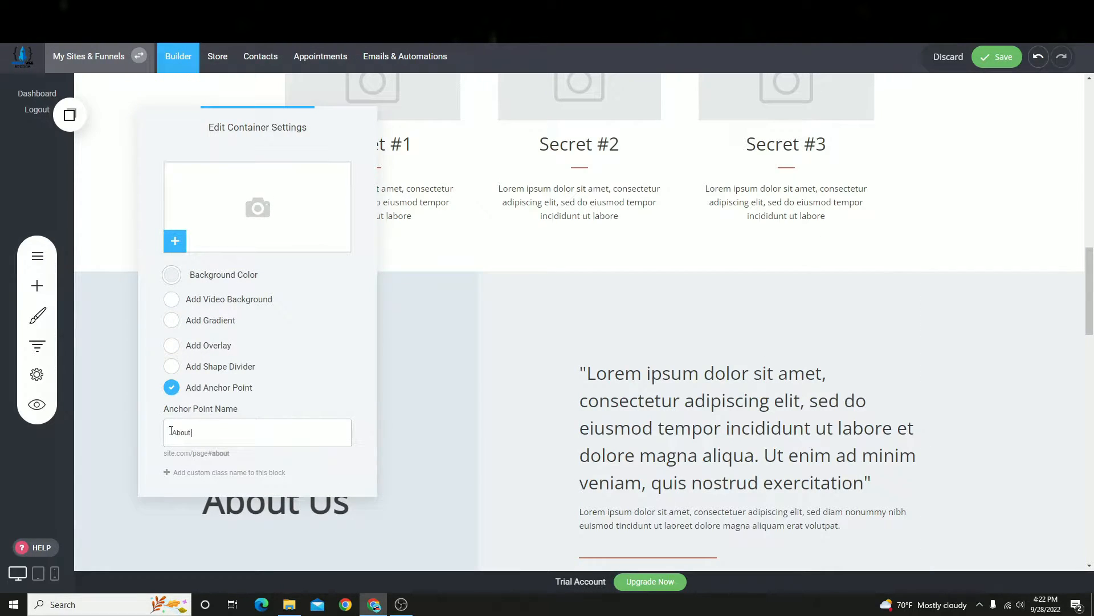
{"action": "left_click", "coordinate": [616, 281]}
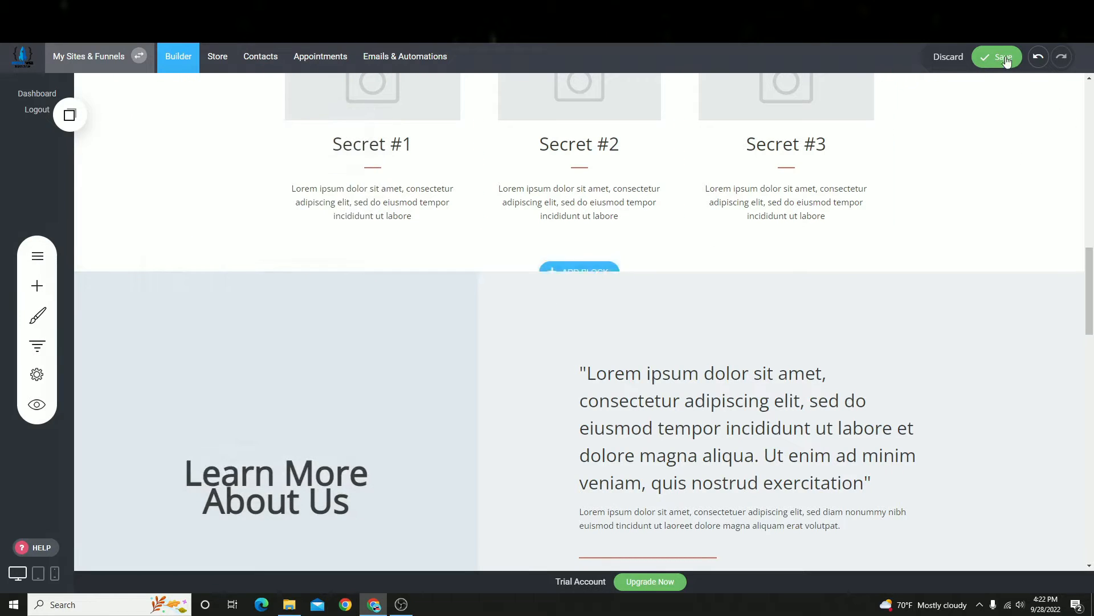
- Add an anchor point named Testimonials to the What Our Customers Are Saying block and save the page
{"action": "scroll", "coordinate": [542, 305], "scroll_direction": "down", "scroll_amount": 10}
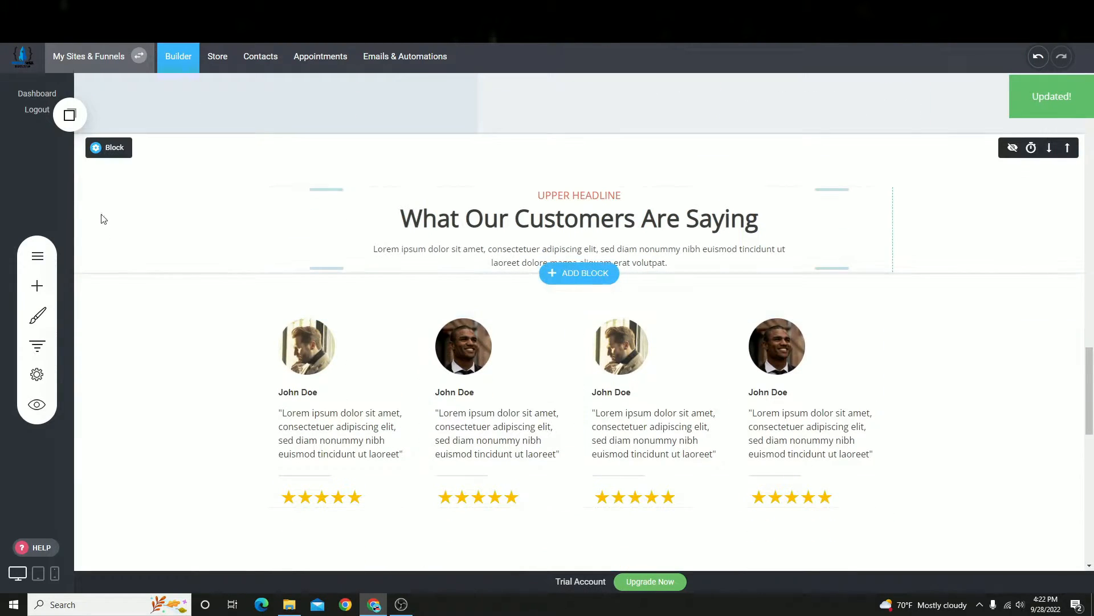
{"action": "left_click", "coordinate": [108, 150]}
{"action": "left_click", "coordinate": [172, 328]}
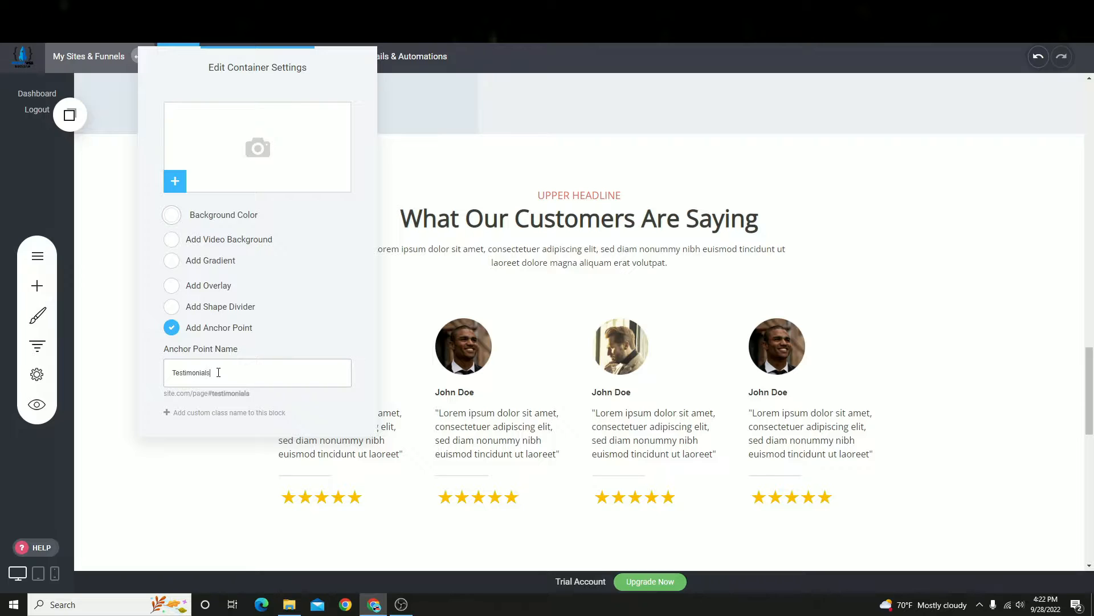
{"action": "left_click", "coordinate": [550, 239]}
{"action": "left_click", "coordinate": [998, 59]}
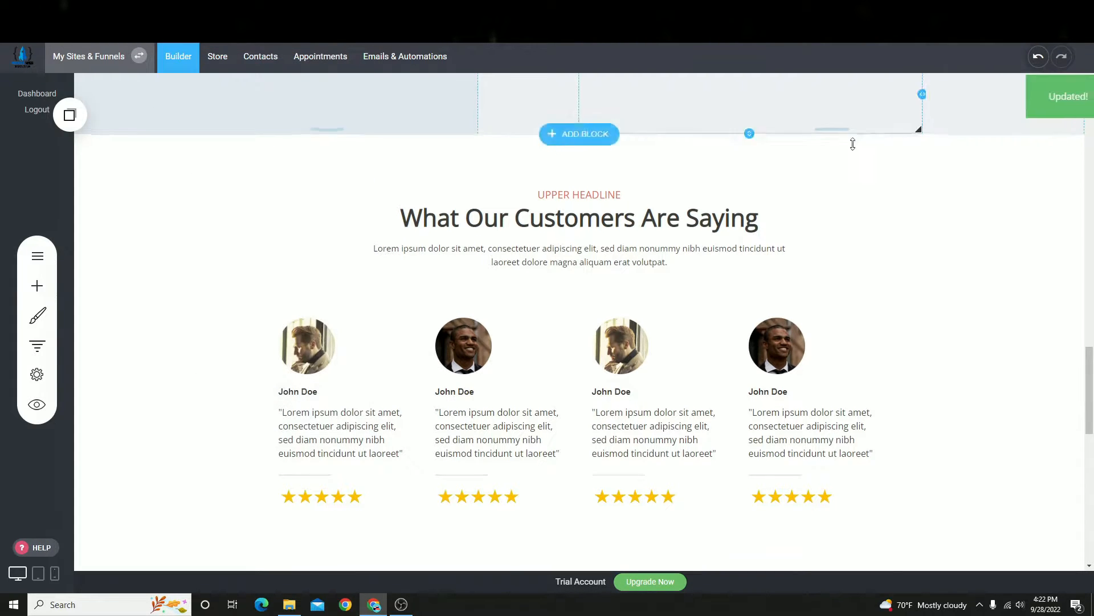
- Check the anchor point name in the Contact Us block's container settings
{"action": "scroll", "coordinate": [560, 307], "scroll_direction": "down", "scroll_amount": 10}
{"action": "left_click", "coordinate": [108, 288]}
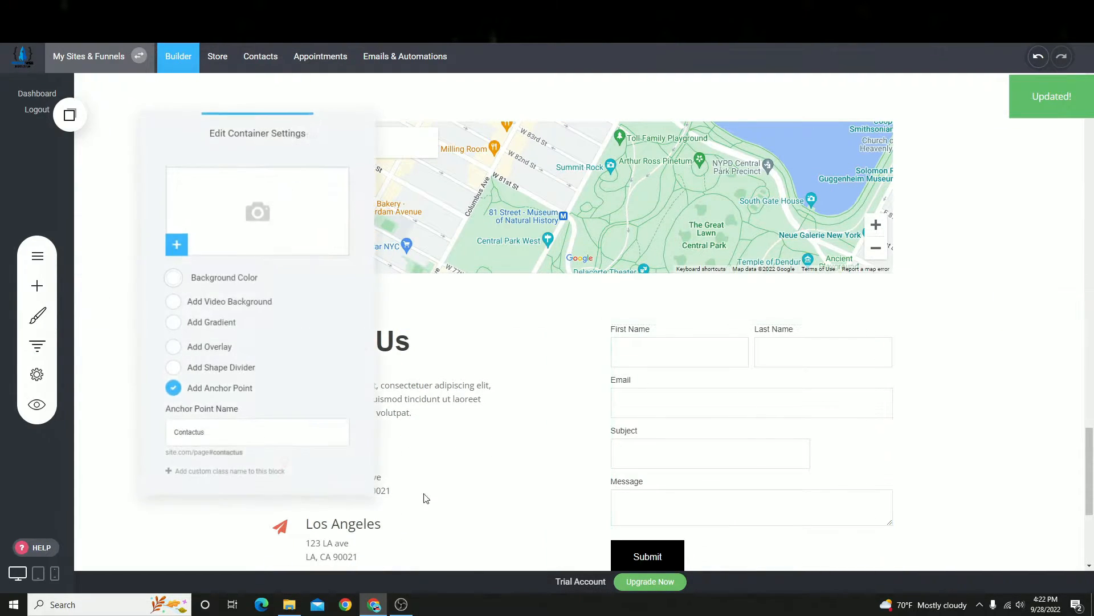
{"action": "left_click", "coordinate": [429, 403]}
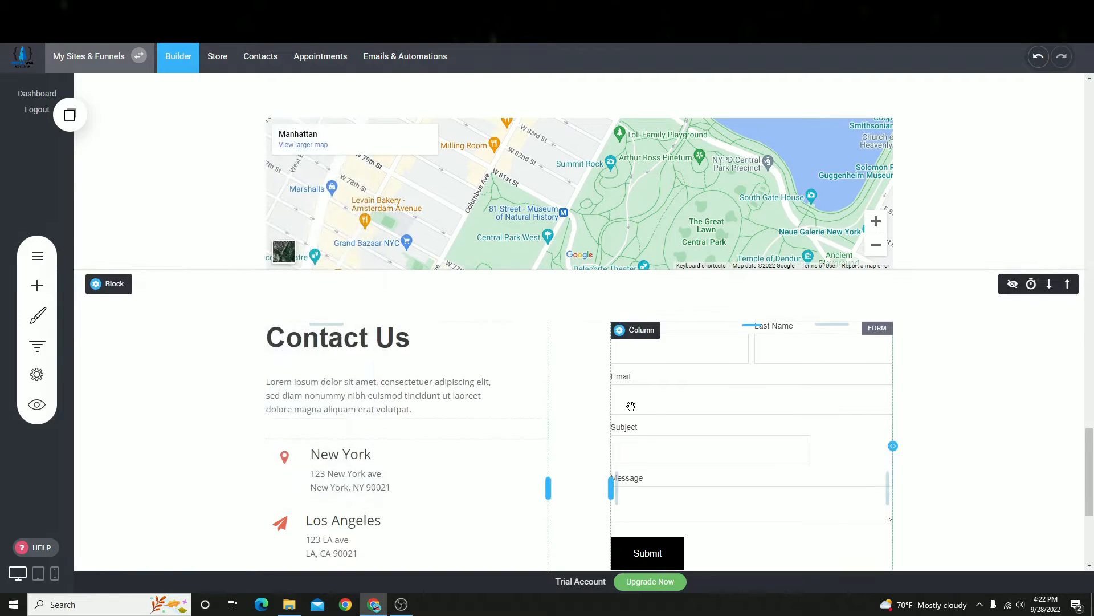
- Delete the Accounting Logo widget from the header
{"action": "scroll", "coordinate": [823, 447], "scroll_direction": "up", "scroll_amount": 10}
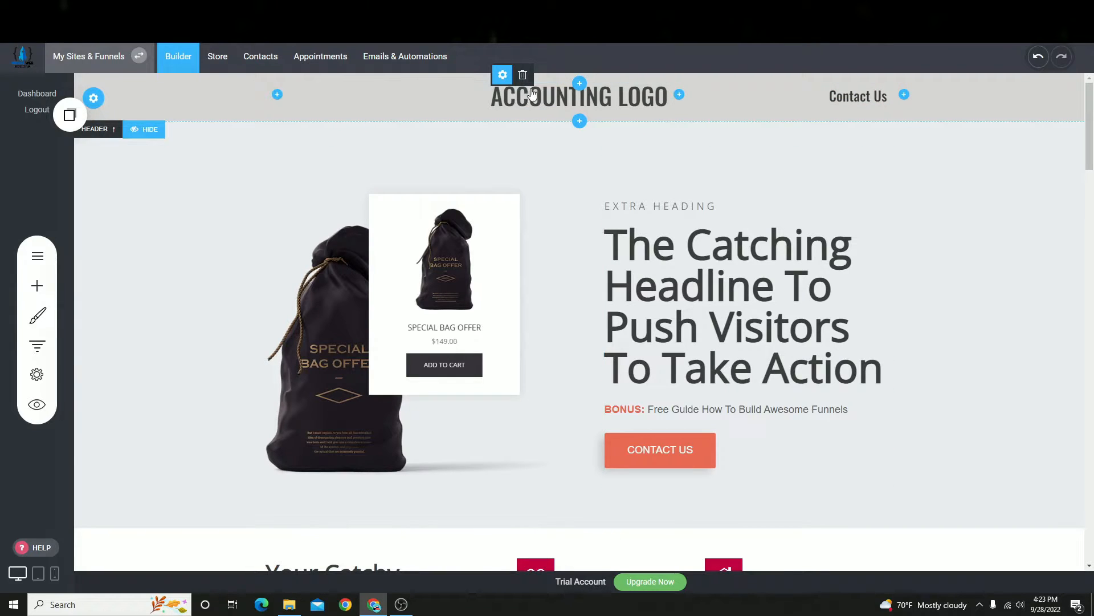
{"action": "left_click_drag", "start_coordinate": [531, 94], "coordinate": [587, 77]}
{"action": "left_click", "coordinate": [523, 75]}
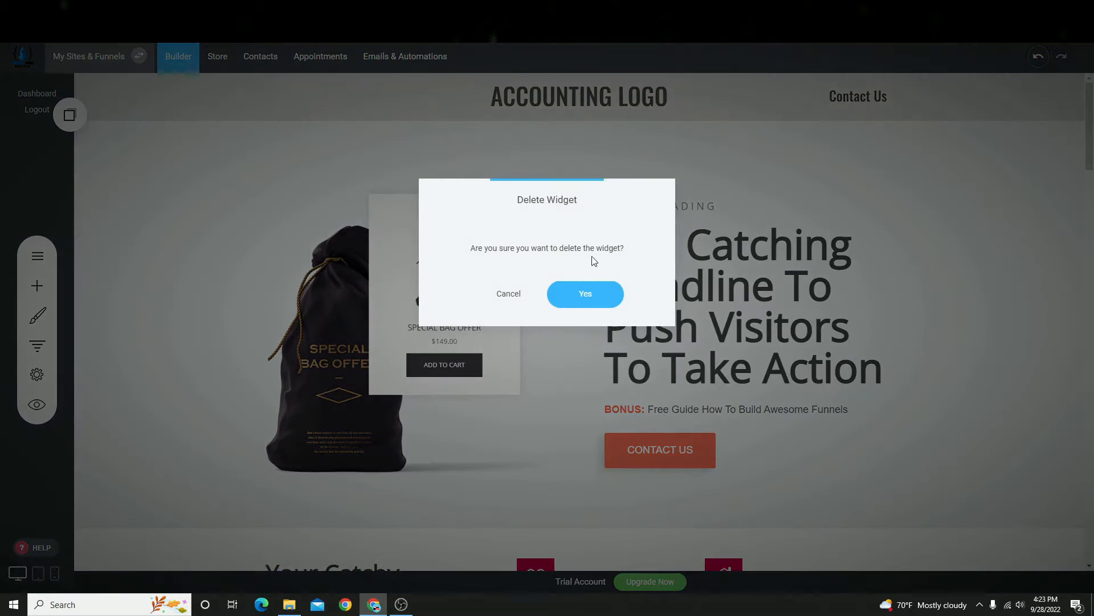
{"action": "left_click", "coordinate": [575, 292]}
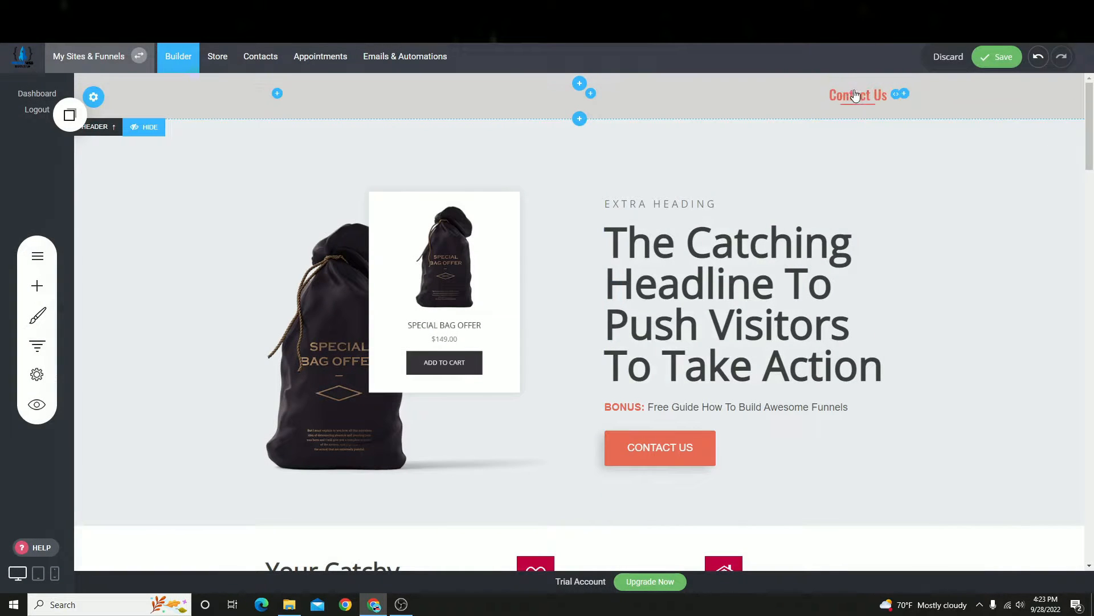
{"action": "left_click", "coordinate": [904, 94]}
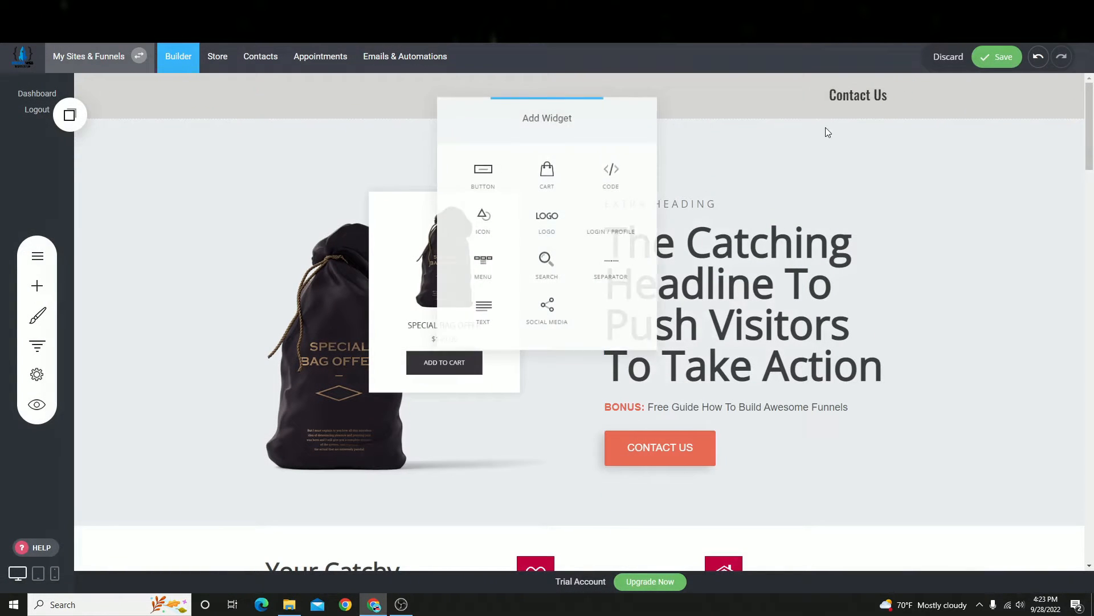
{"action": "left_click", "coordinate": [870, 221]}
{"action": "left_click", "coordinate": [838, 89]}
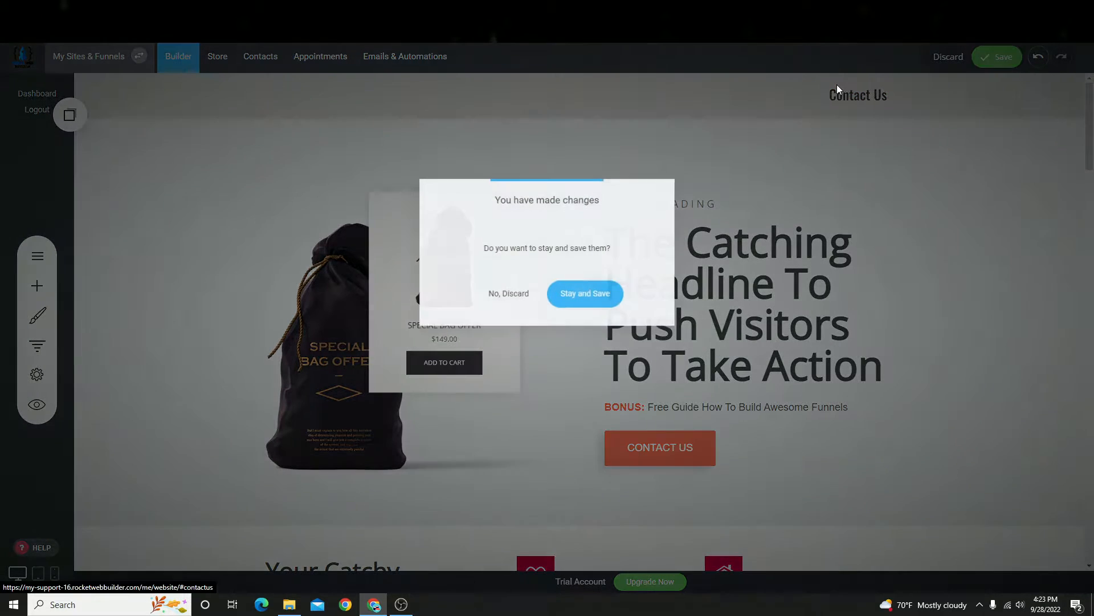
- Discard the pending changes, shift the header's Contact Us text toward the middle of the header and save the page
{"action": "left_click", "coordinate": [519, 293]}
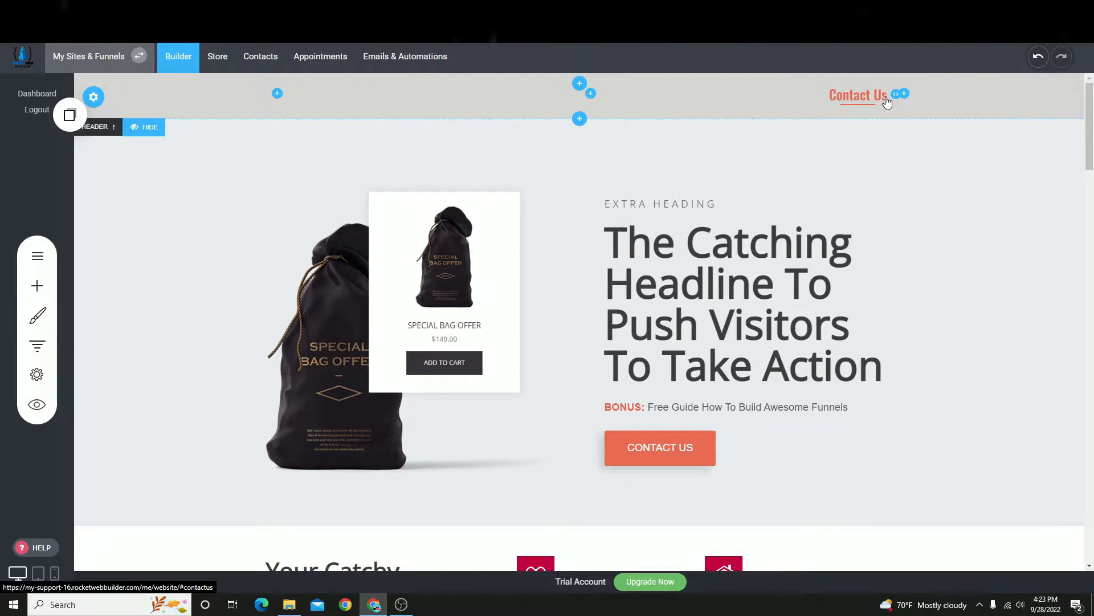
{"action": "left_click_drag", "start_coordinate": [893, 95], "coordinate": [730, 95]}
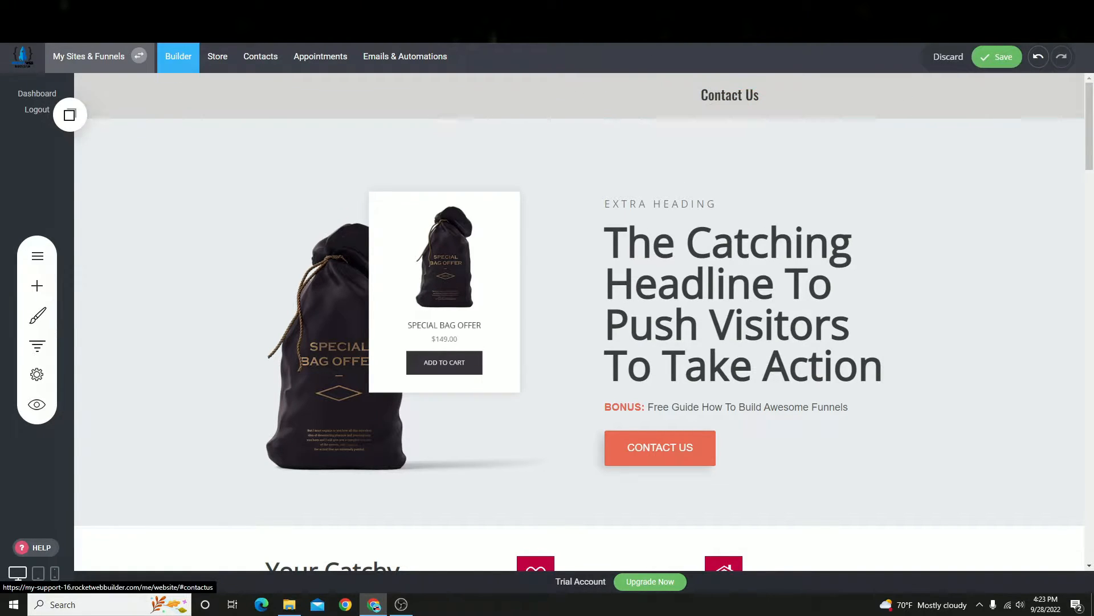
{"action": "left_click", "coordinate": [997, 60]}
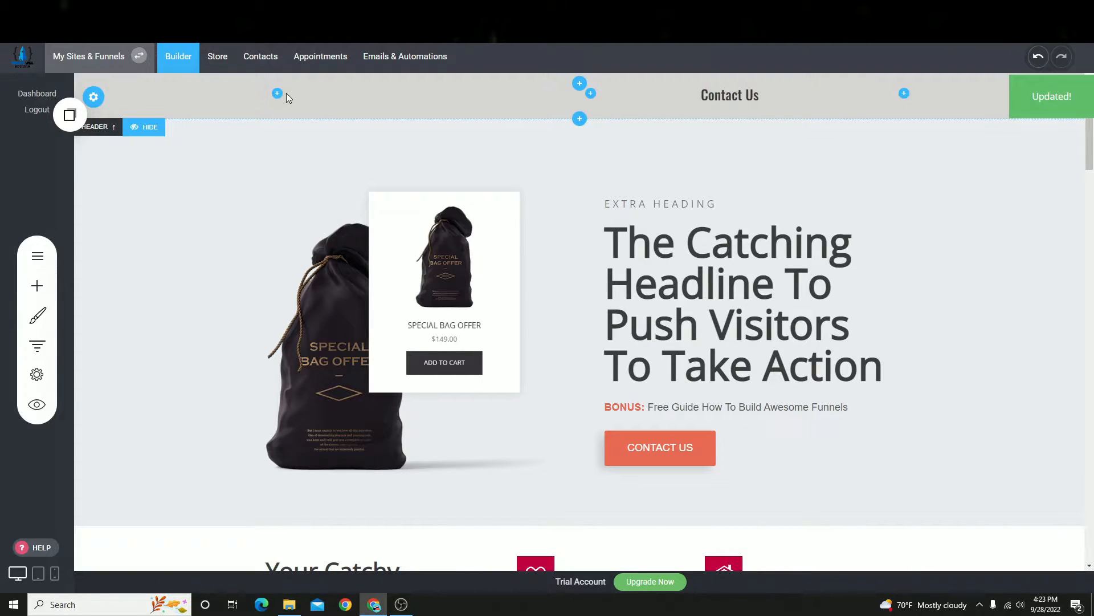
- Add a Logo widget to the empty left column of the header
{"action": "left_click", "coordinate": [277, 93]}
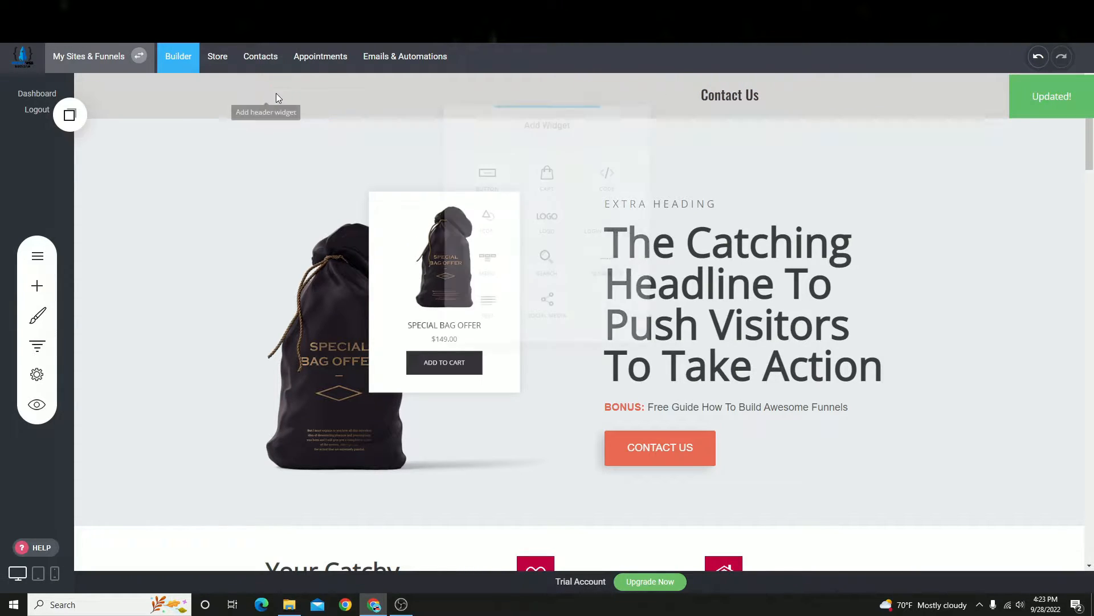
{"action": "left_click", "coordinate": [546, 206]}
{"action": "left_click", "coordinate": [774, 231]}
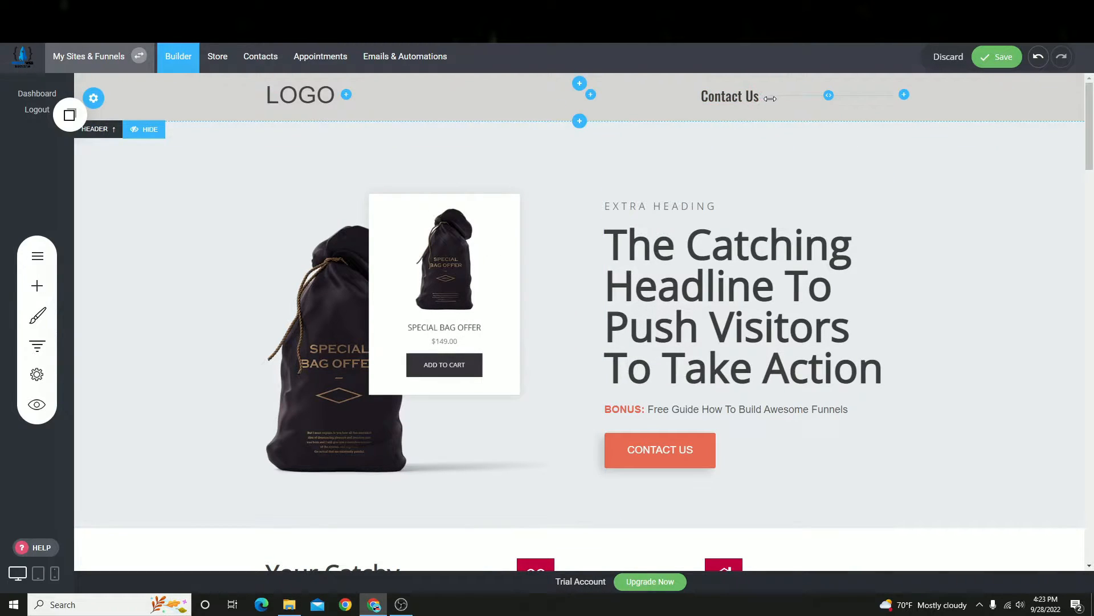
- Move the Contact Us text to the right edge of its header column and enlarge the header's top spacing
{"action": "left_click_drag", "start_coordinate": [770, 99], "coordinate": [933, 100]}
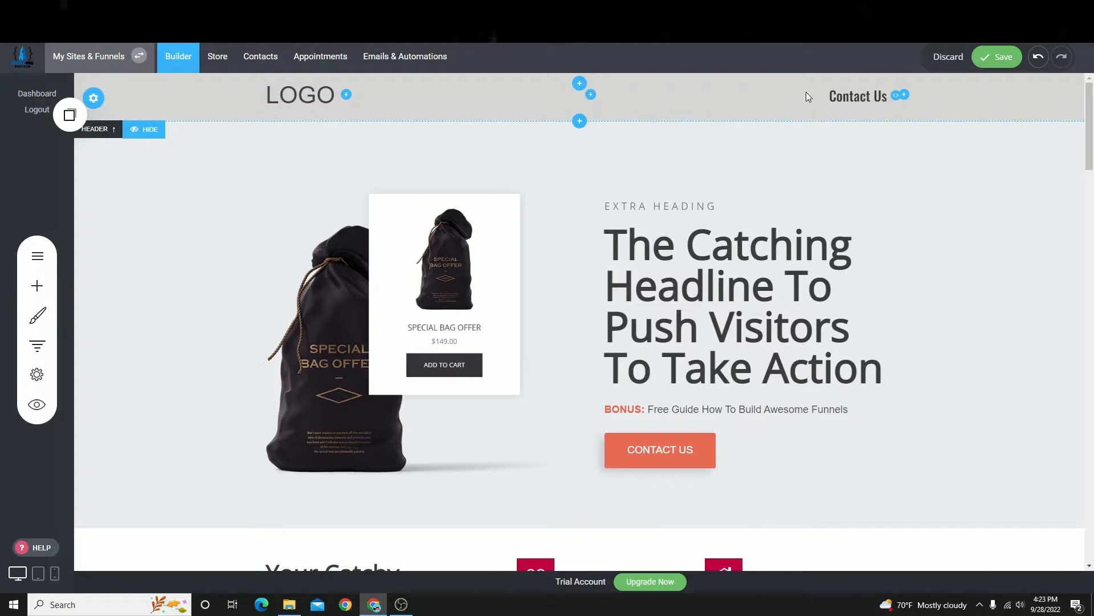
{"action": "left_click_drag", "start_coordinate": [809, 77], "coordinate": [816, 261]}
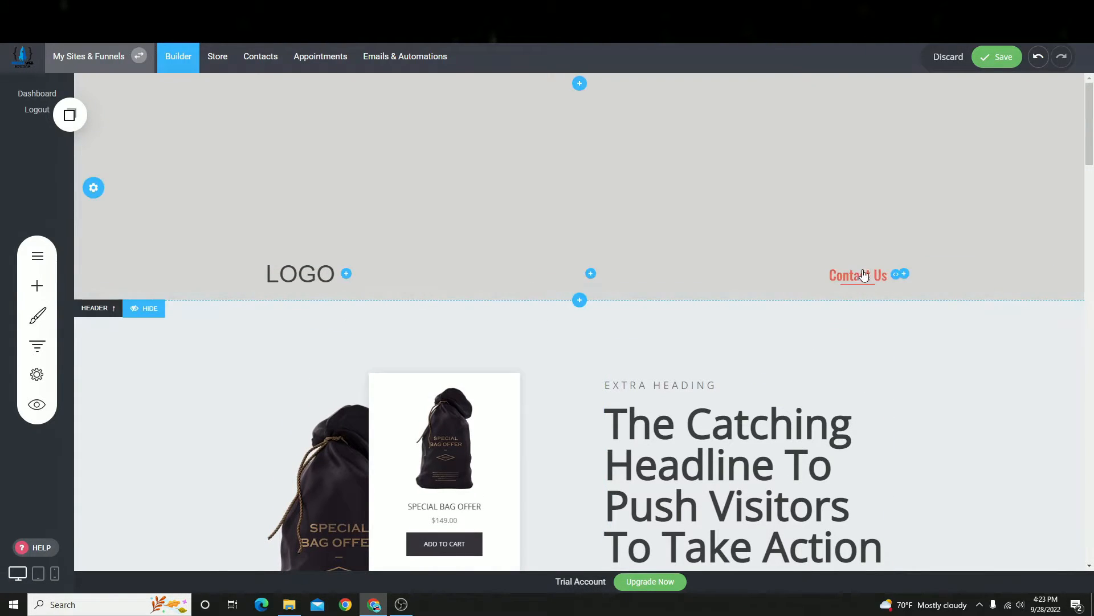
- Add a Menu widget after the header's Contact Us text, with a first item linked to the Home page's Services anchor point
{"action": "left_click", "coordinate": [905, 273]}
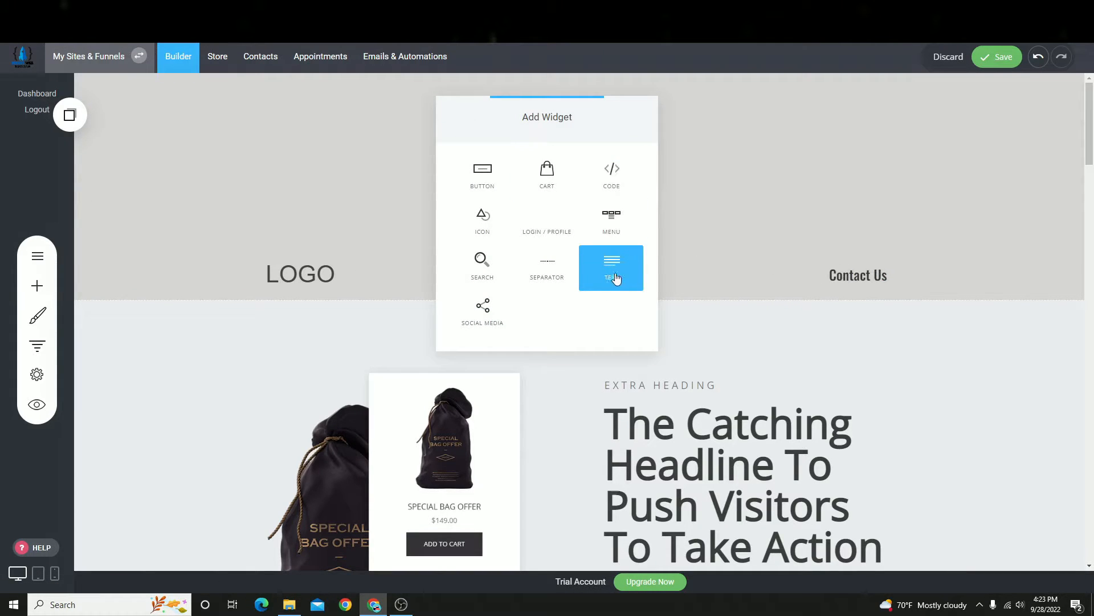
{"action": "left_click", "coordinate": [633, 217]}
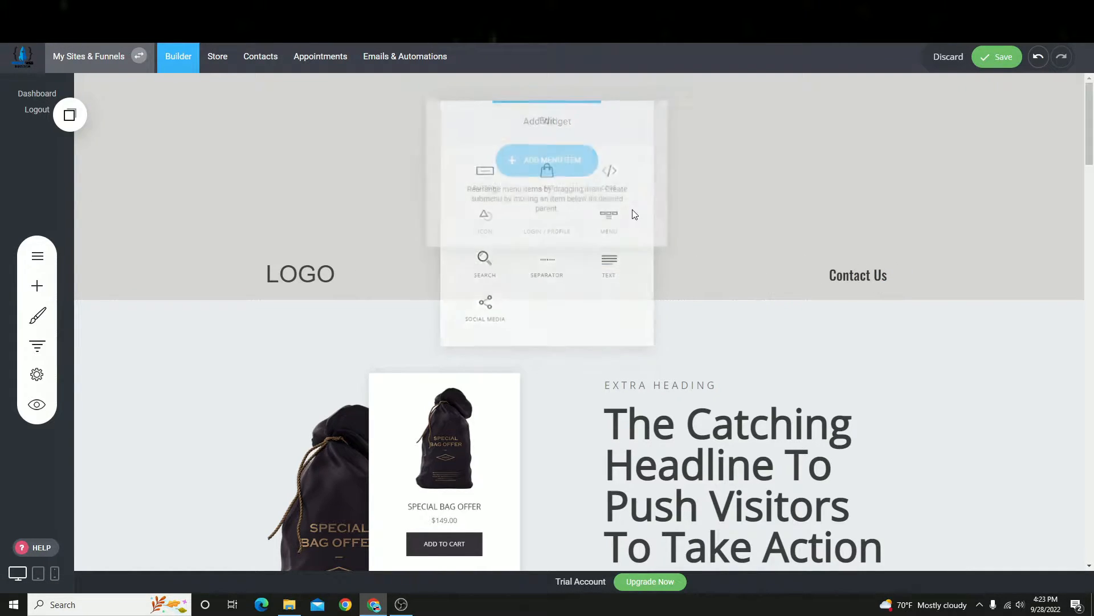
{"action": "left_click", "coordinate": [576, 160]}
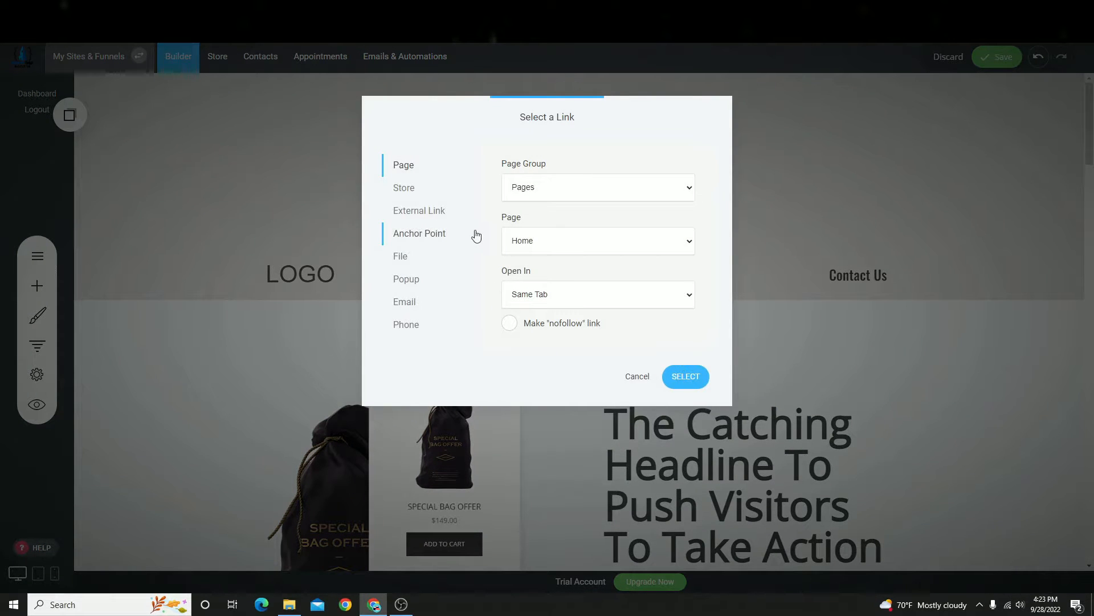
{"action": "left_click", "coordinate": [431, 234]}
{"action": "left_click", "coordinate": [579, 291]}
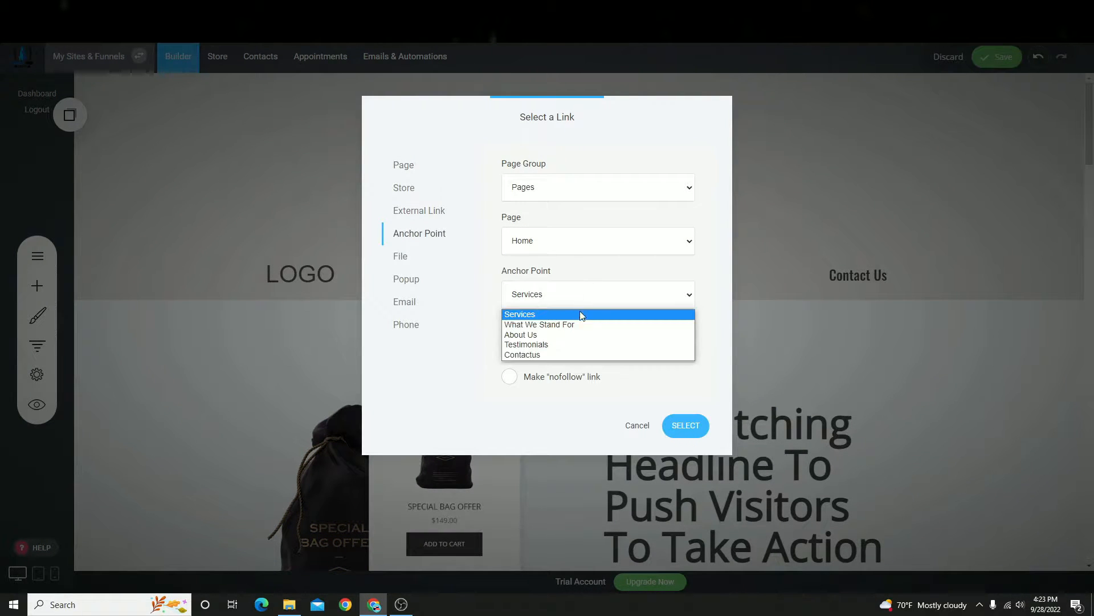
{"action": "left_click", "coordinate": [569, 314]}
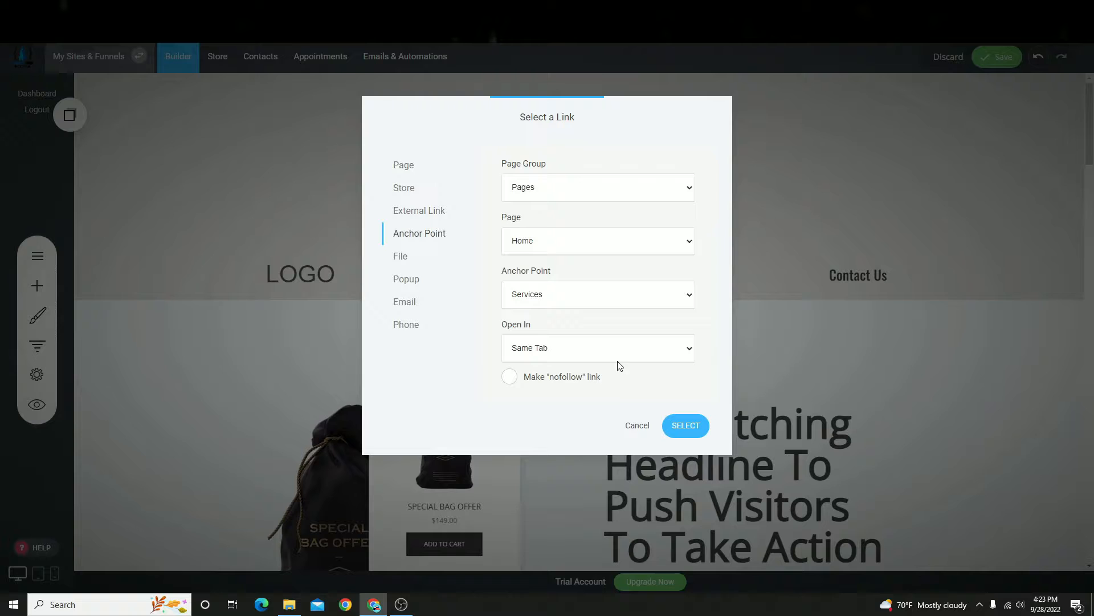
{"action": "left_click", "coordinate": [678, 417]}
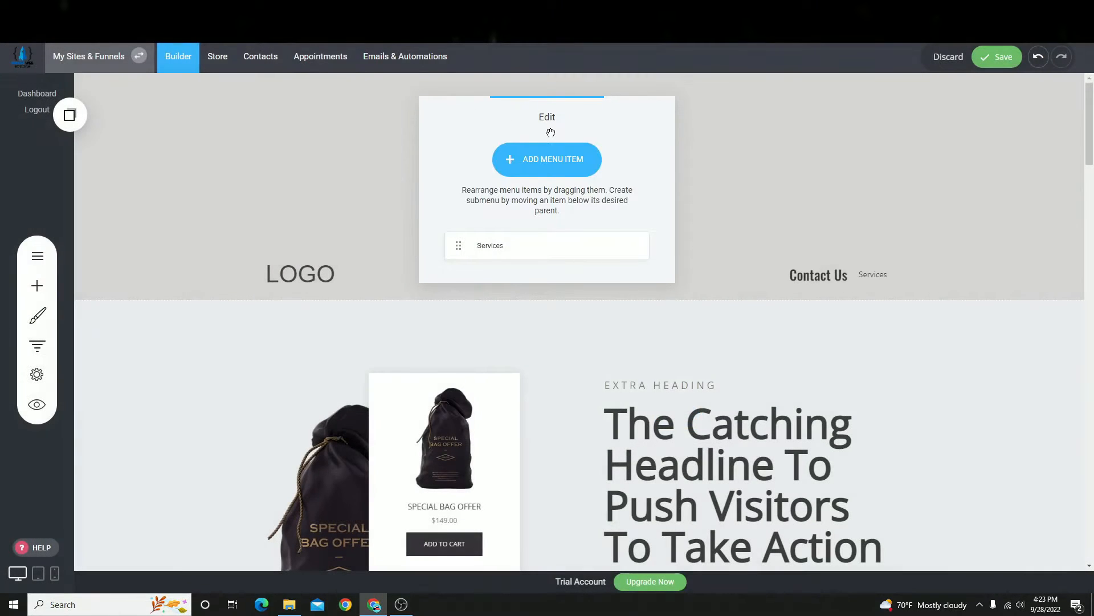
- Add a menu item linked to the What We Stand For anchor point on the Home page
{"action": "left_click", "coordinate": [541, 165]}
{"action": "left_click", "coordinate": [569, 235]}
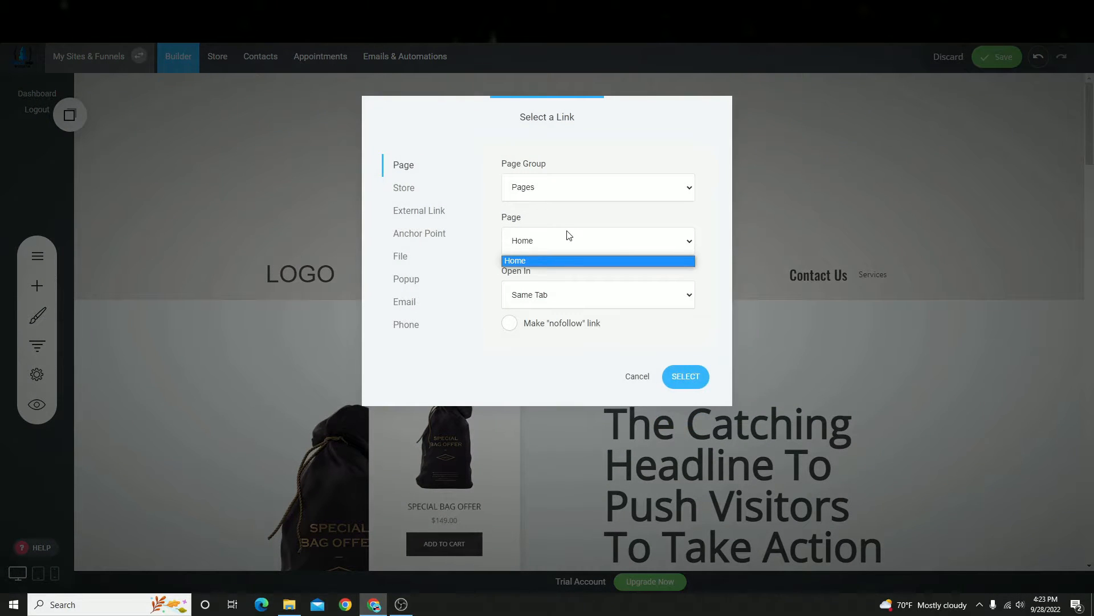
{"action": "left_click", "coordinate": [555, 260]}
{"action": "left_click", "coordinate": [462, 231]}
{"action": "left_click", "coordinate": [554, 293]}
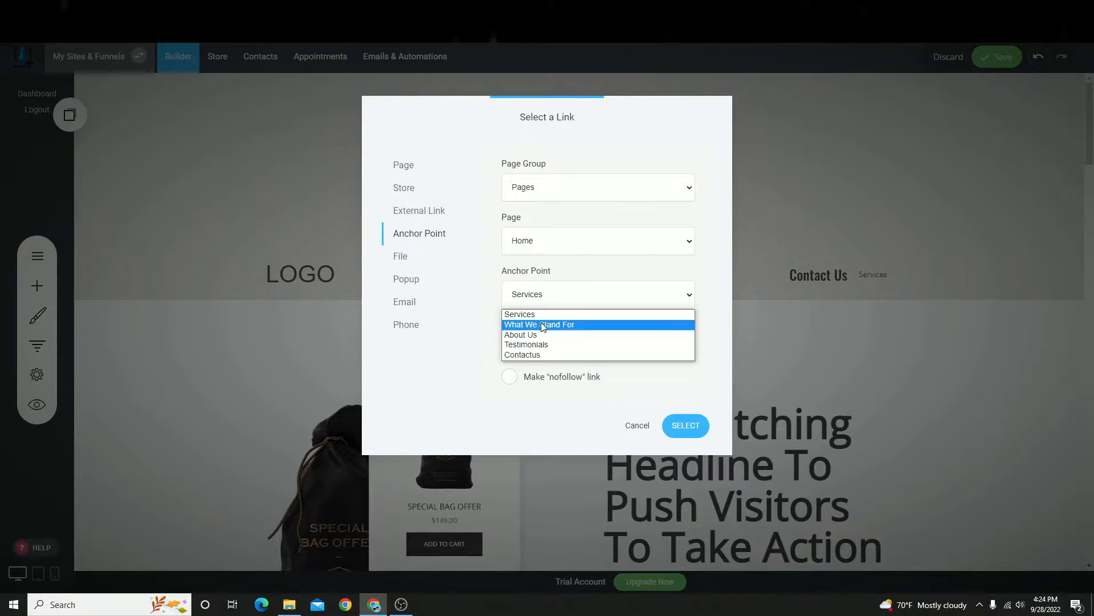
{"action": "left_click", "coordinate": [540, 325]}
{"action": "left_click", "coordinate": [687, 423]}
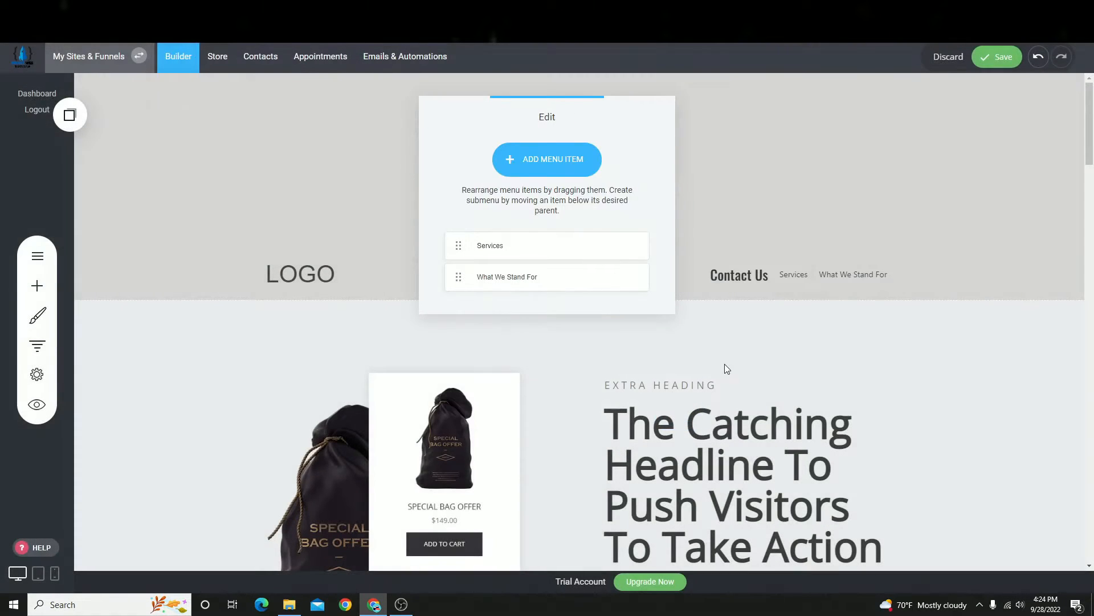
- Add a menu item linked to the About Us anchor point on the Home page
{"action": "left_click", "coordinate": [571, 172]}
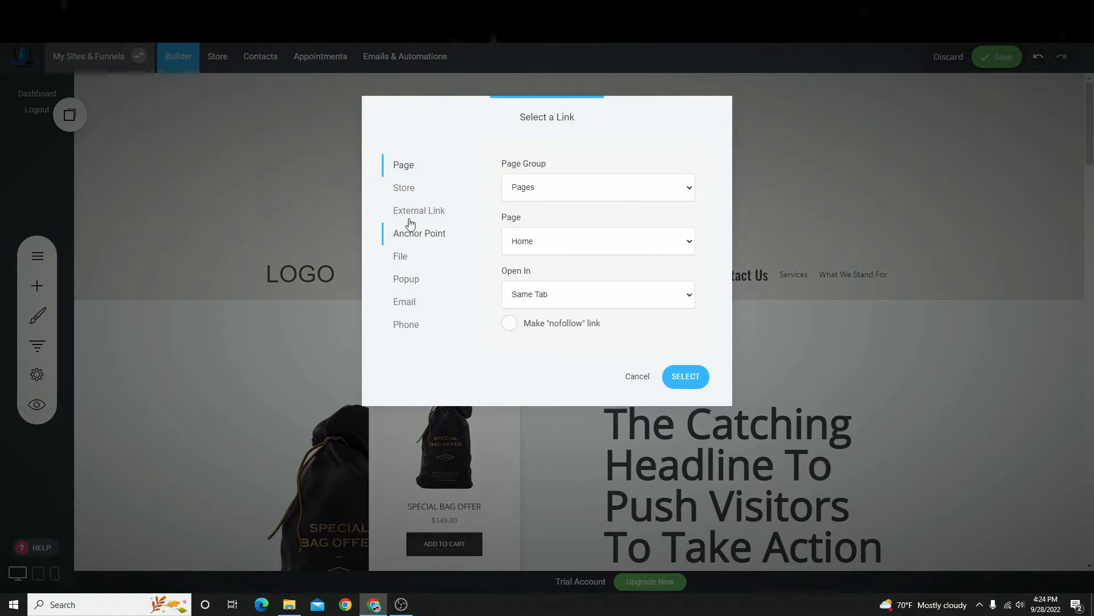
{"action": "left_click", "coordinate": [544, 293]}
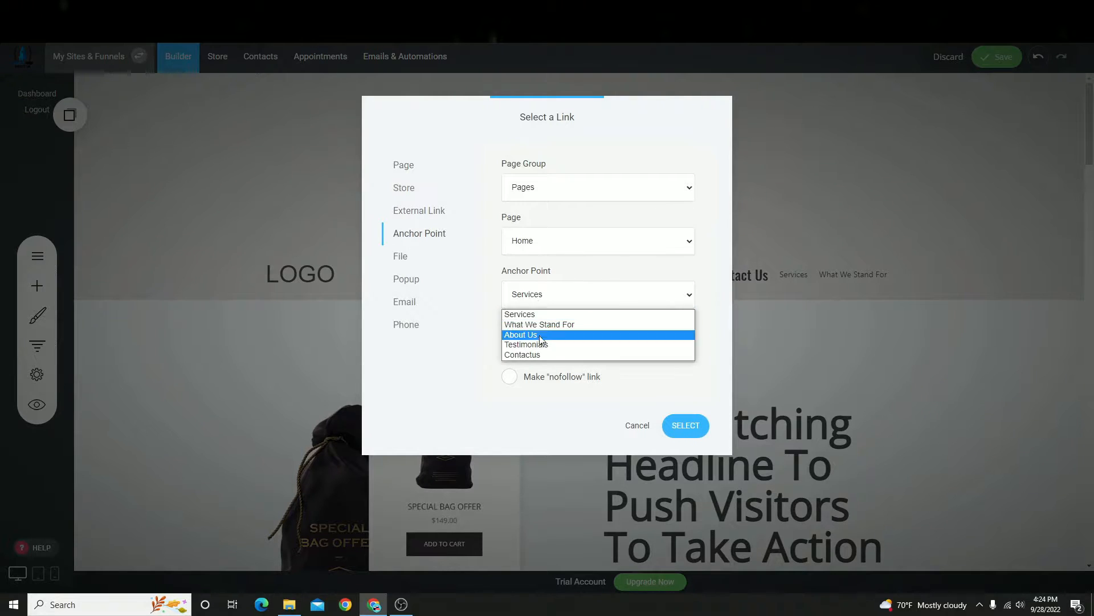
{"action": "left_click", "coordinate": [531, 333]}
{"action": "left_click", "coordinate": [681, 425]}
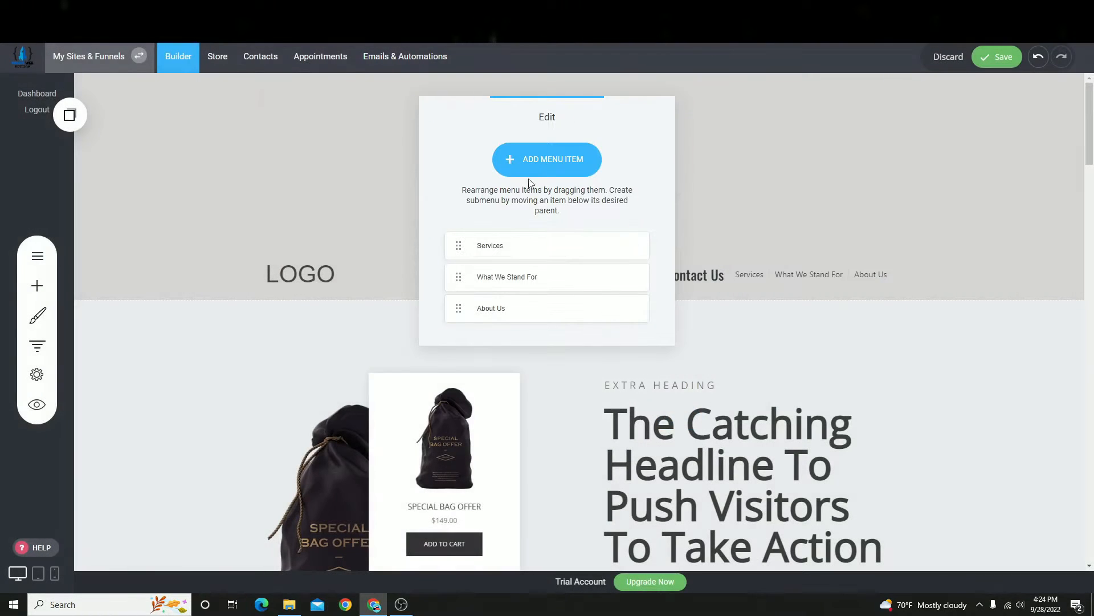
- Add a menu item linked to the Testimonials anchor point on the Home page
{"action": "left_click", "coordinate": [530, 155]}
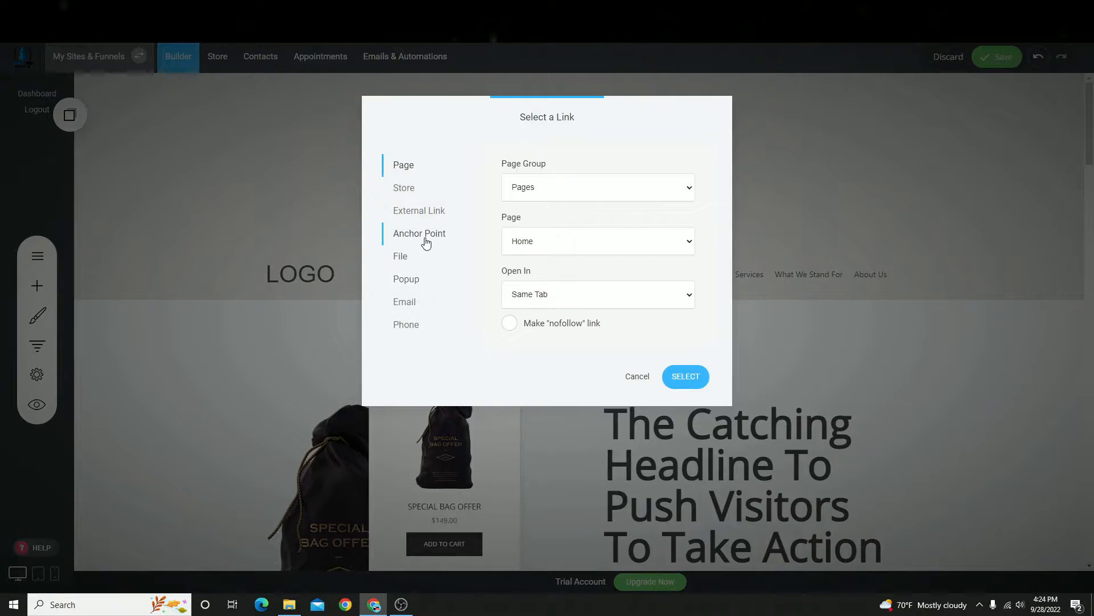
{"action": "left_click", "coordinate": [422, 241]}
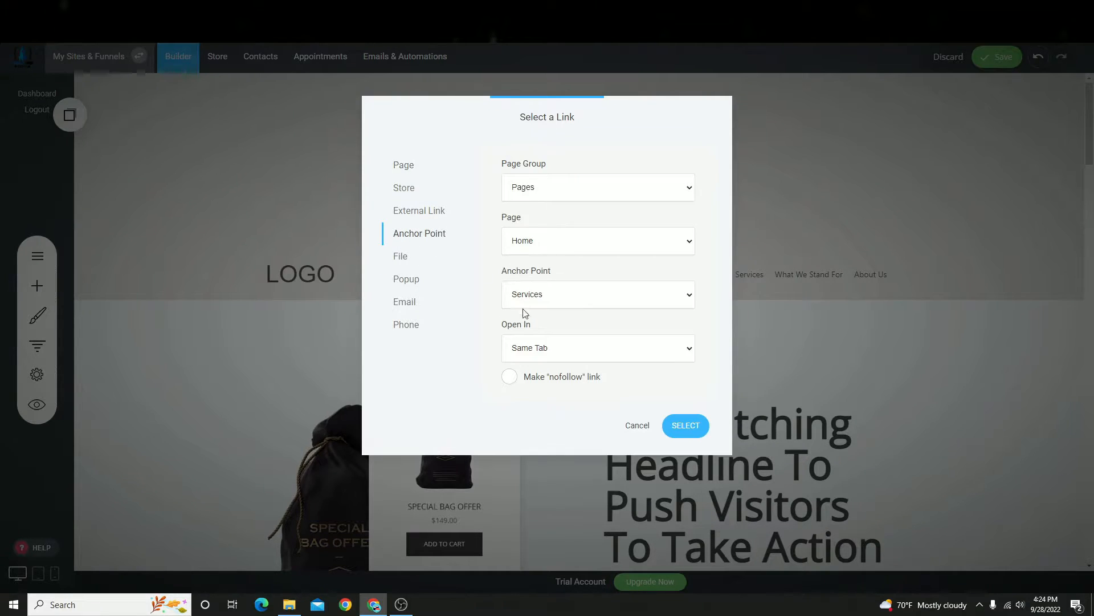
{"action": "left_click", "coordinate": [554, 302]}
{"action": "left_click", "coordinate": [539, 344]}
{"action": "left_click", "coordinate": [698, 427]}
- Add a menu item linked to the Contactus anchor point on the Home page and save the page
{"action": "left_click", "coordinate": [541, 159]}
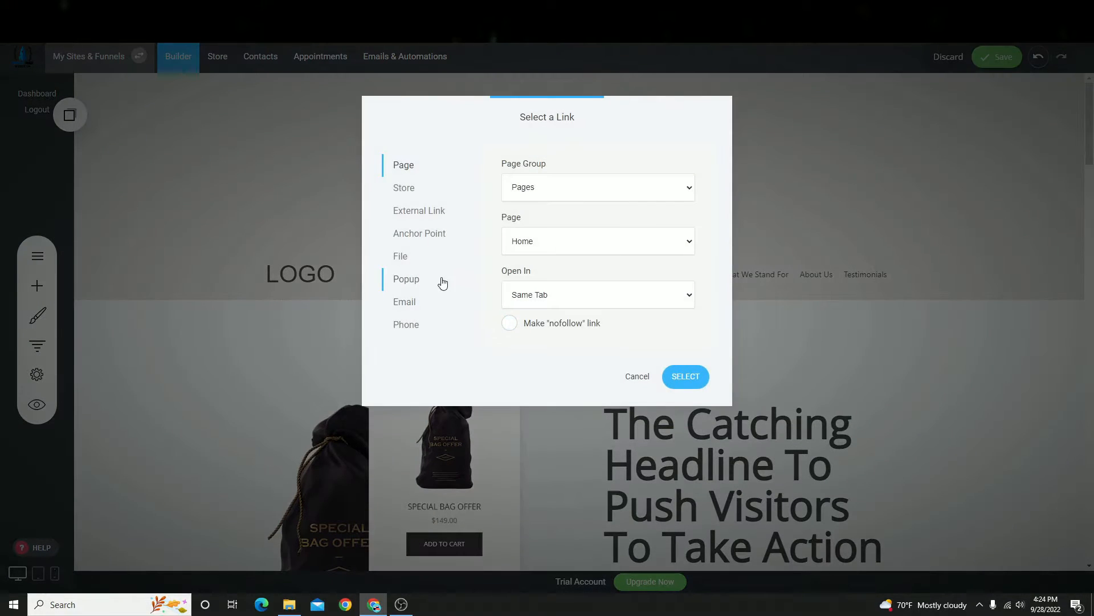
{"action": "left_click", "coordinate": [421, 245]}
{"action": "left_click", "coordinate": [549, 303]}
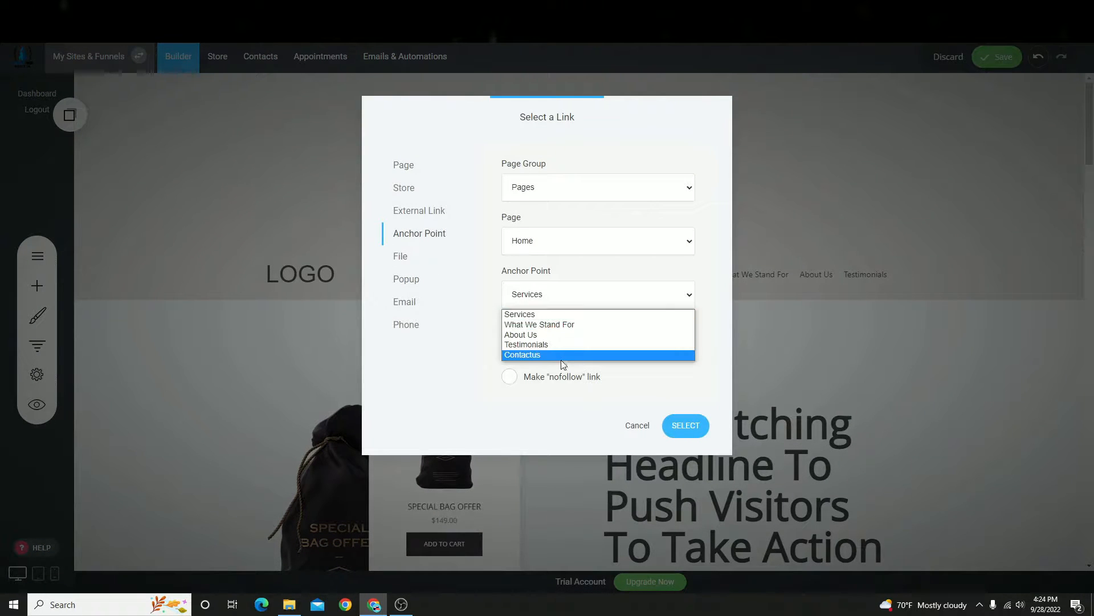
{"action": "left_click", "coordinate": [550, 355]}
{"action": "left_click", "coordinate": [684, 425]}
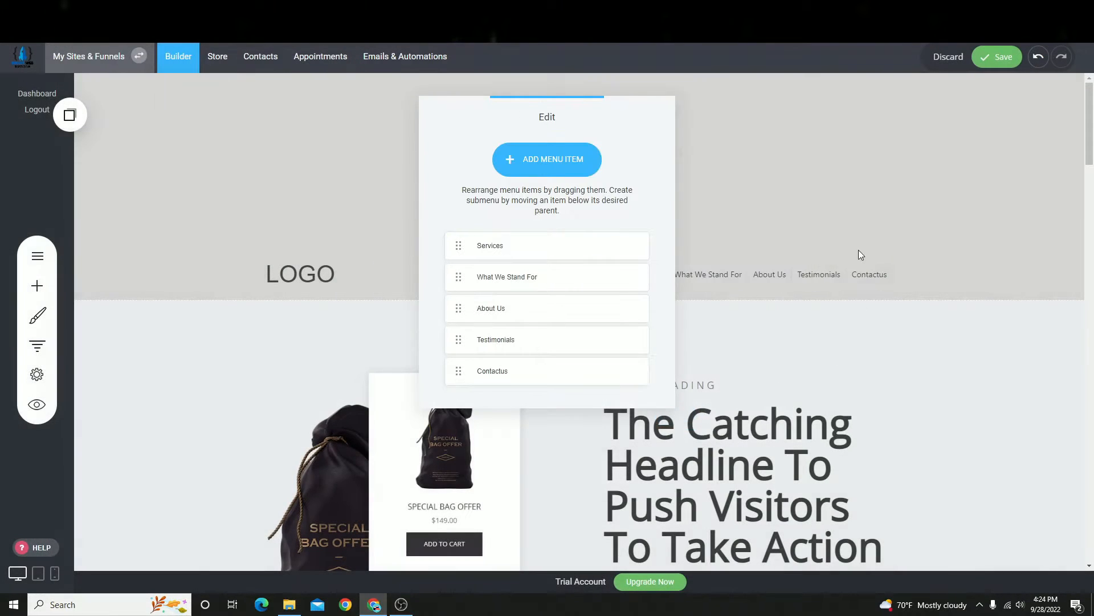
{"action": "left_click", "coordinate": [837, 276]}
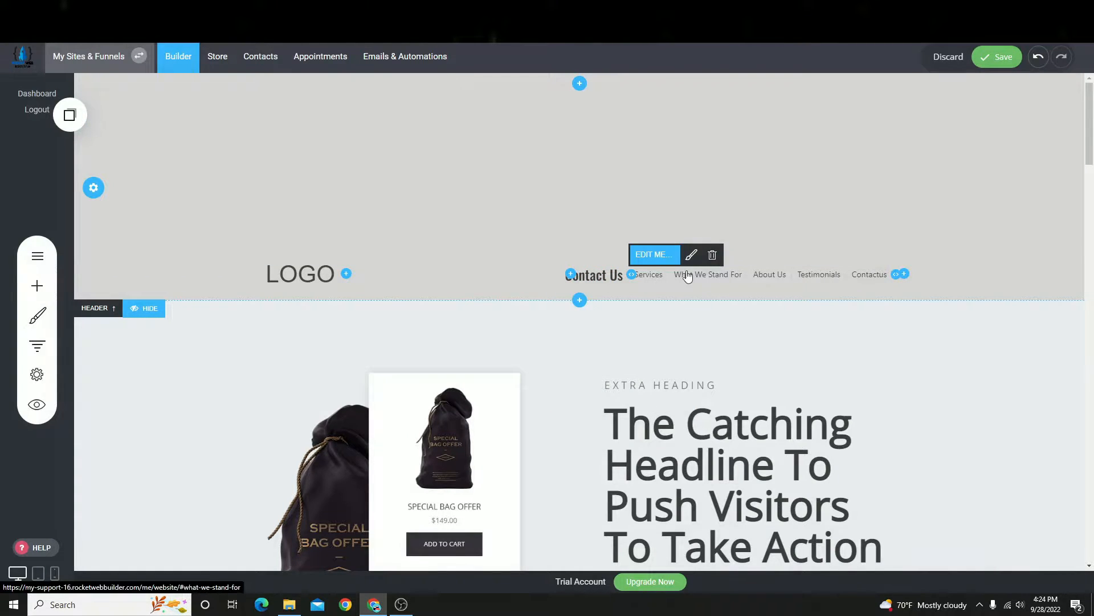
{"action": "left_click", "coordinate": [997, 57]}
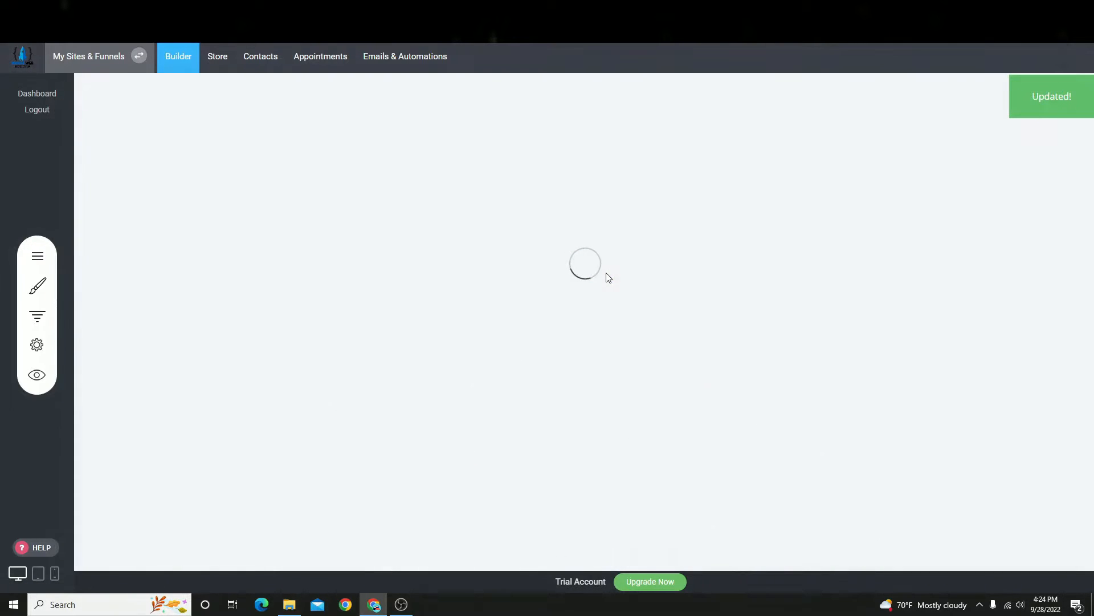
- Delete the separate Contact Us text widget in front of the header menu
{"action": "mouse_move", "coordinate": [599, 270]}
{"action": "left_mouse_down"}
{"action": "mouse_move", "coordinate": [586, 300]}
{"action": "mouse_move", "coordinate": [593, 274]}
{"action": "left_mouse_up"}
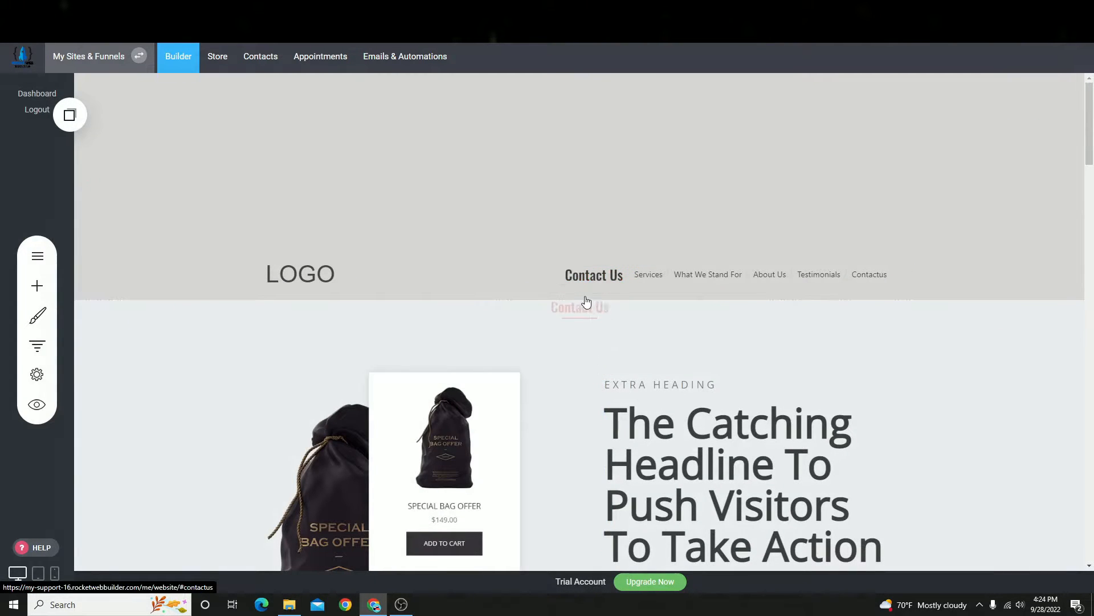
{"action": "left_click", "coordinate": [642, 254]}
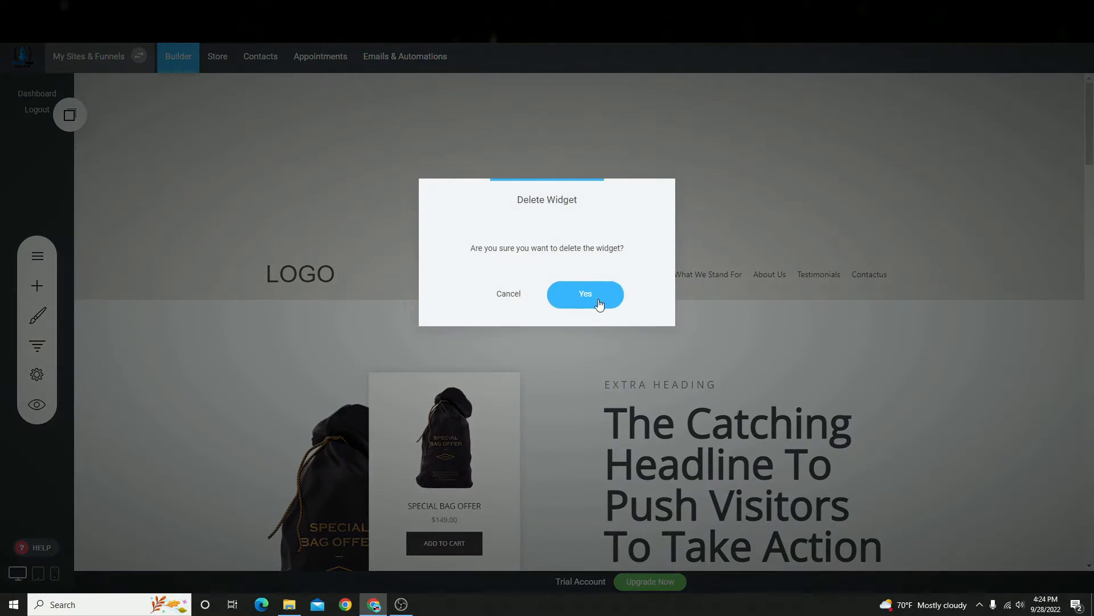
{"action": "left_click", "coordinate": [600, 304]}
- Set the header menu's font size to 20px in its style settings
{"action": "scroll", "coordinate": [542, 257], "scroll_direction": "down", "scroll_amount": 3}
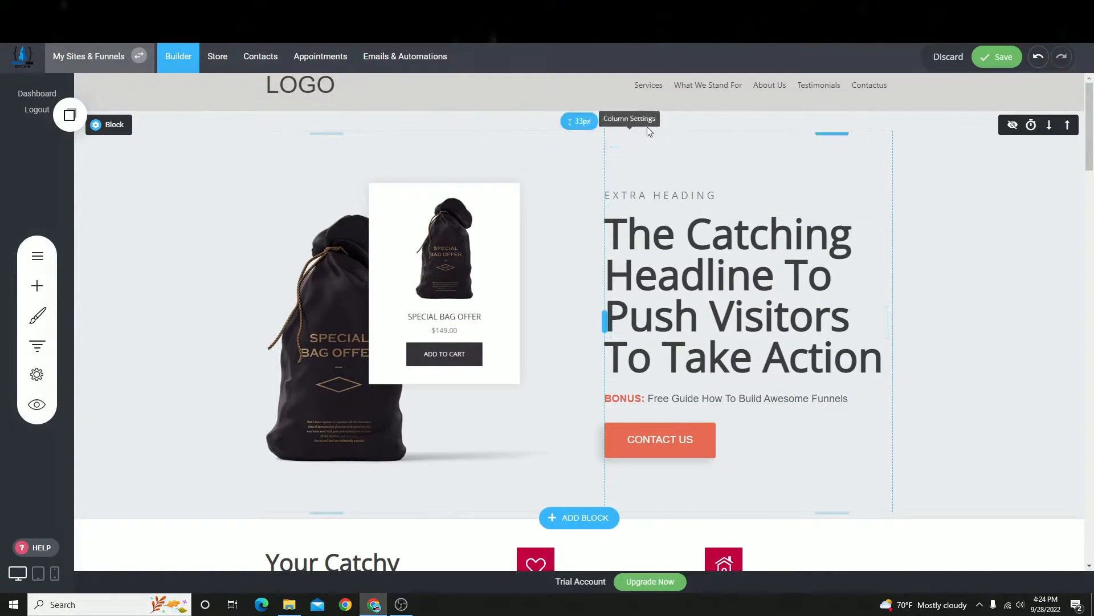
{"action": "left_click", "coordinate": [692, 65]}
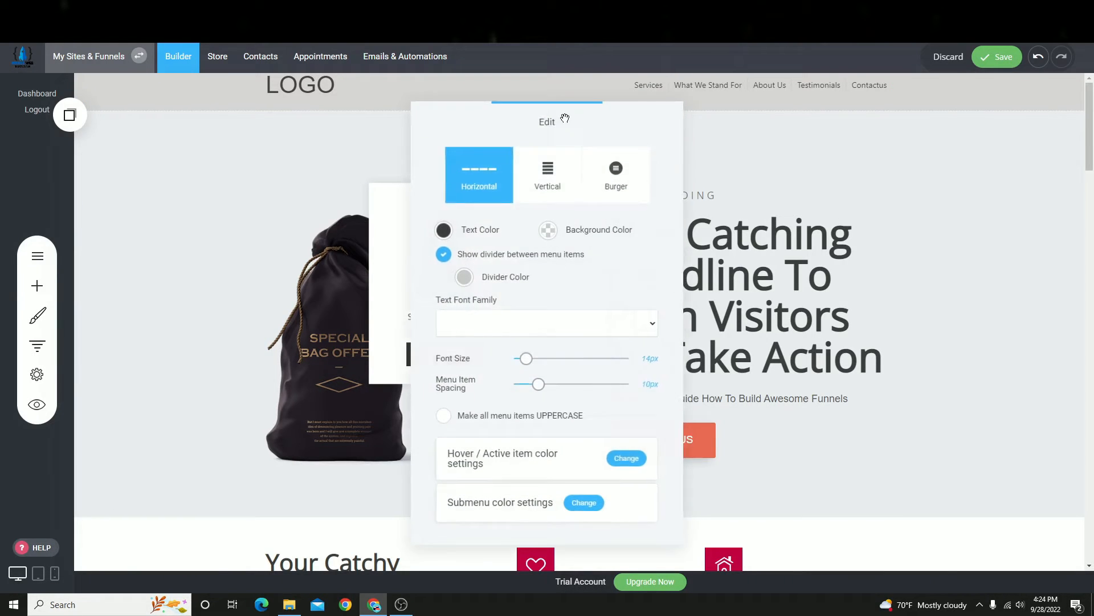
{"action": "left_click", "coordinate": [538, 360]}
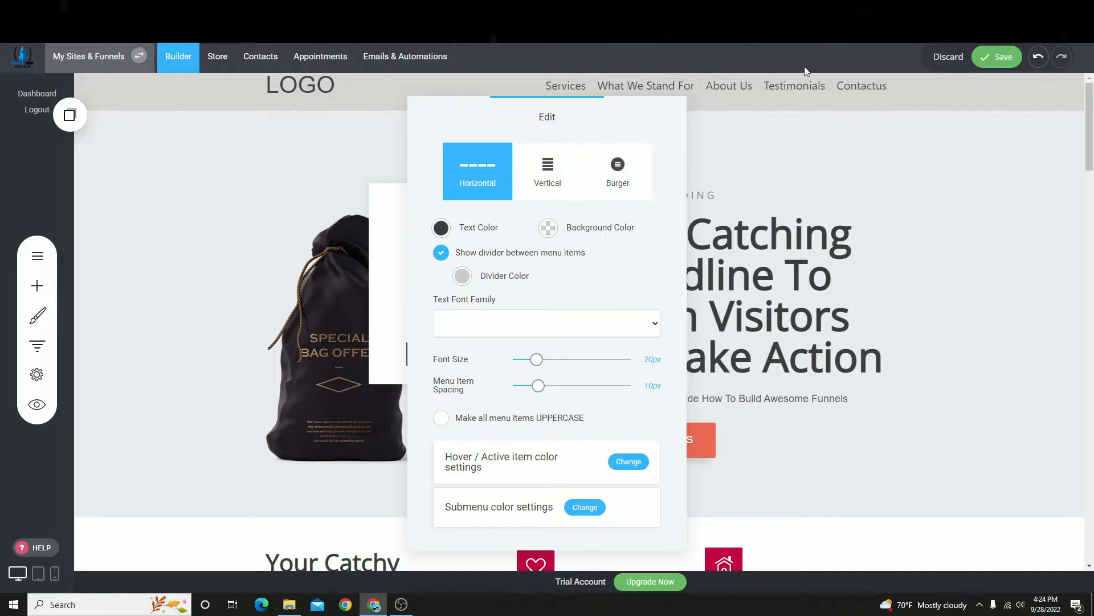
{"action": "left_click", "coordinate": [813, 148]}
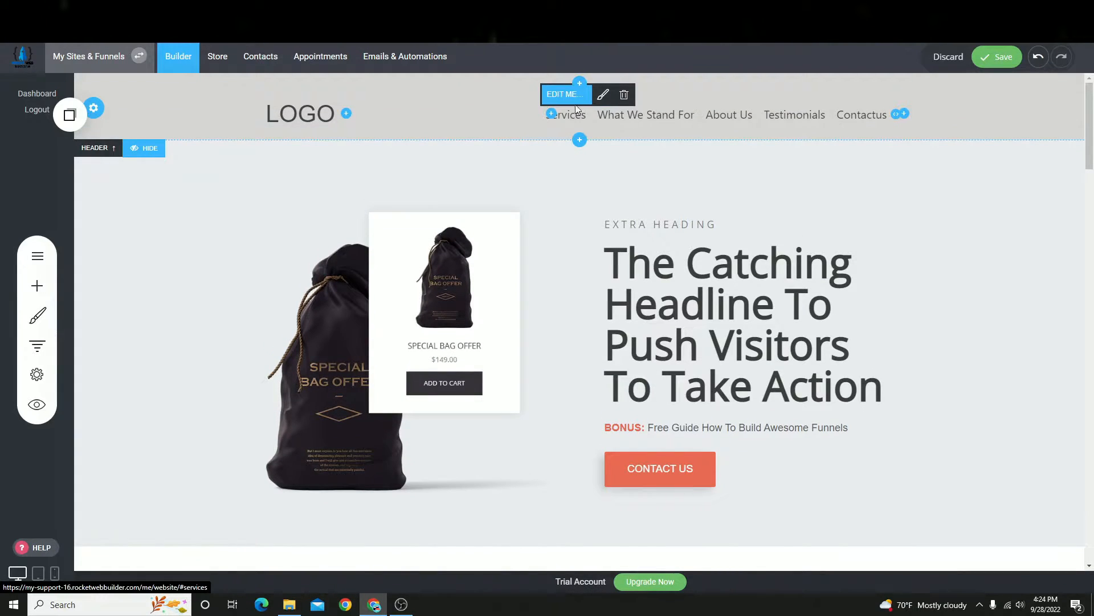
- Set the header menu's item spacing to 12px and turn off the divider between menu items
{"action": "left_click", "coordinate": [623, 94]}
{"action": "left_click", "coordinate": [493, 296]}
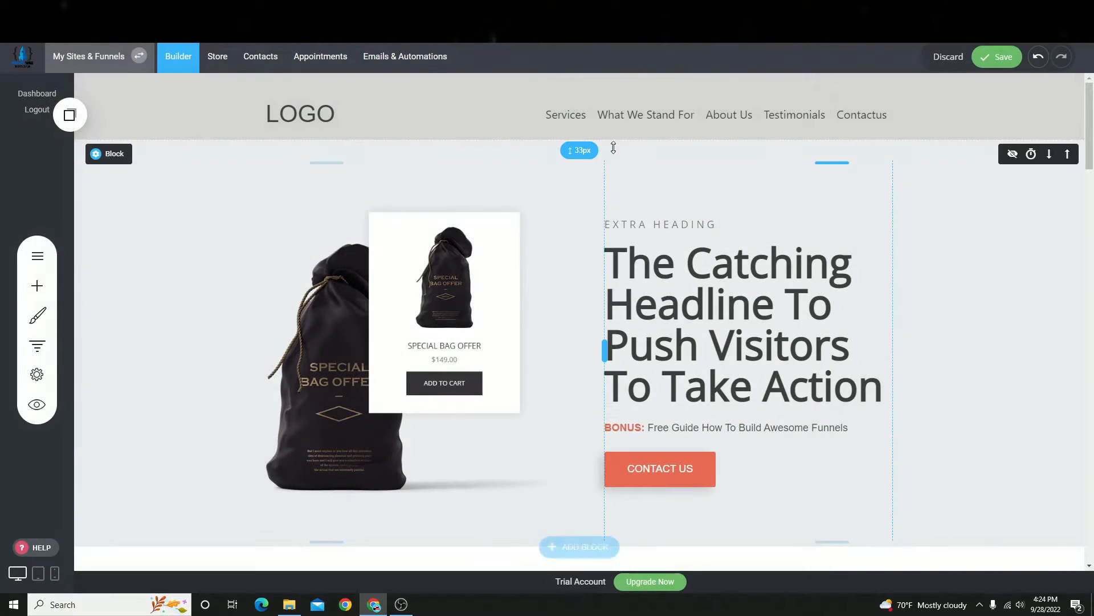
{"action": "left_click", "coordinate": [609, 95]}
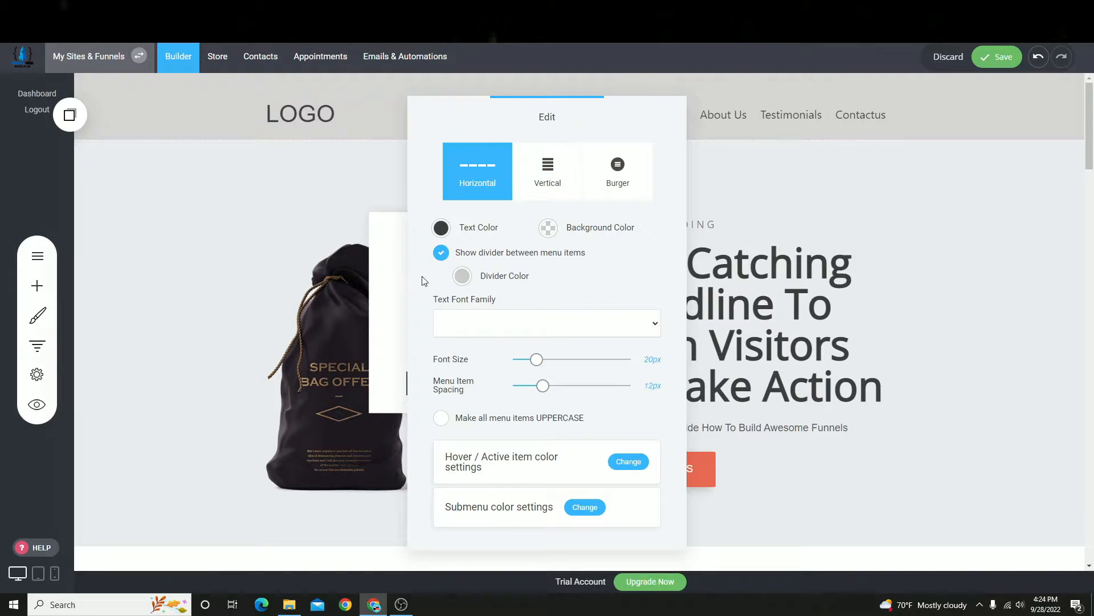
{"action": "left_click", "coordinate": [467, 281]}
{"action": "left_click", "coordinate": [447, 256]}
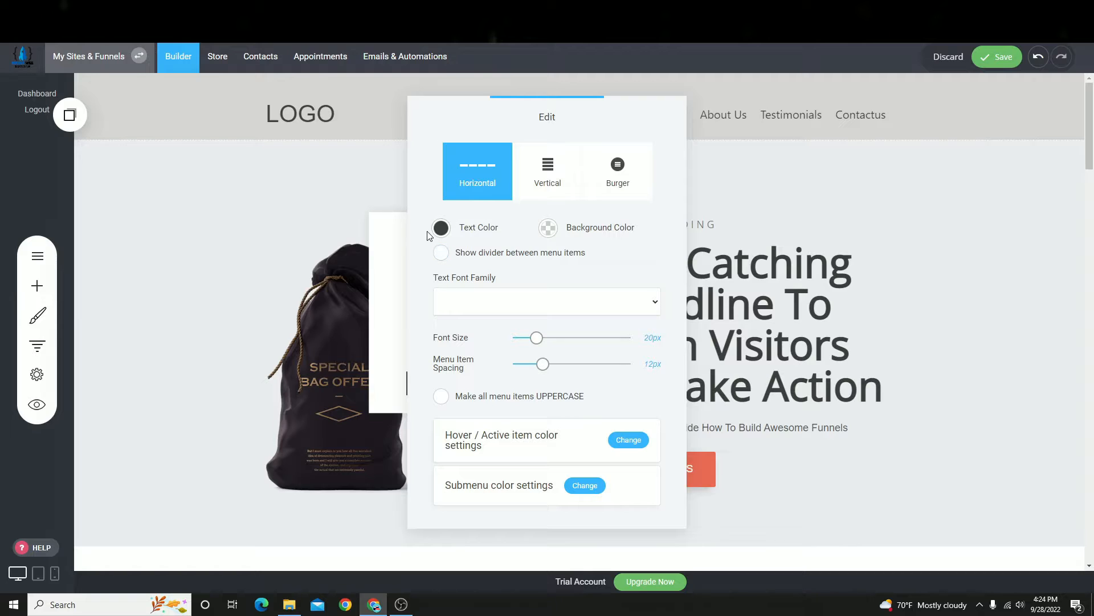
- Set the header menu's text color to black, its font to Oswald and all its items to uppercase
{"action": "left_click", "coordinate": [441, 229]}
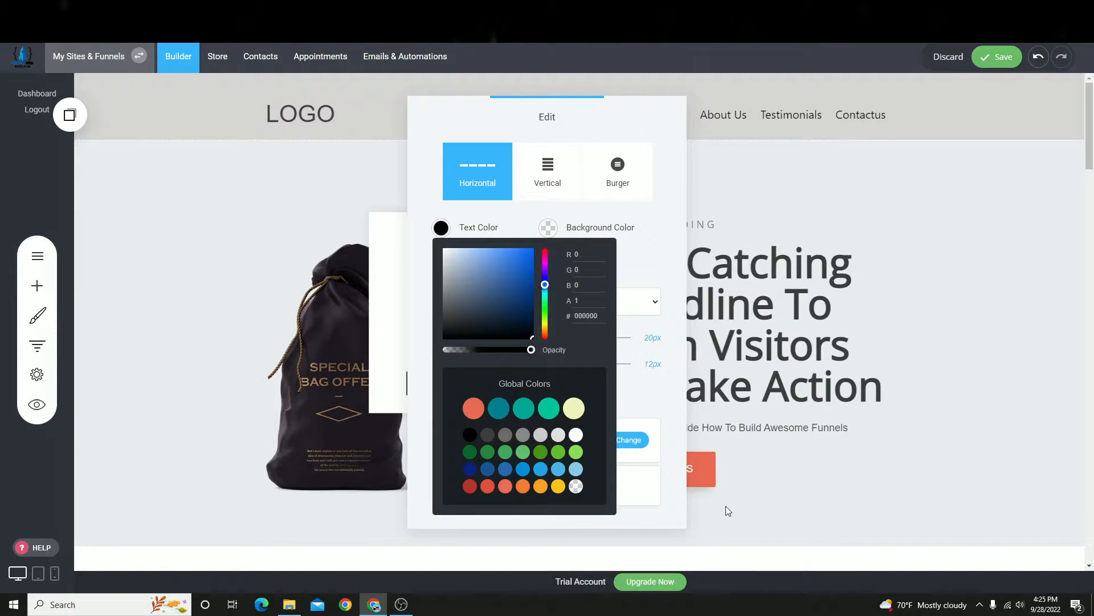
{"action": "left_click", "coordinate": [658, 311]}
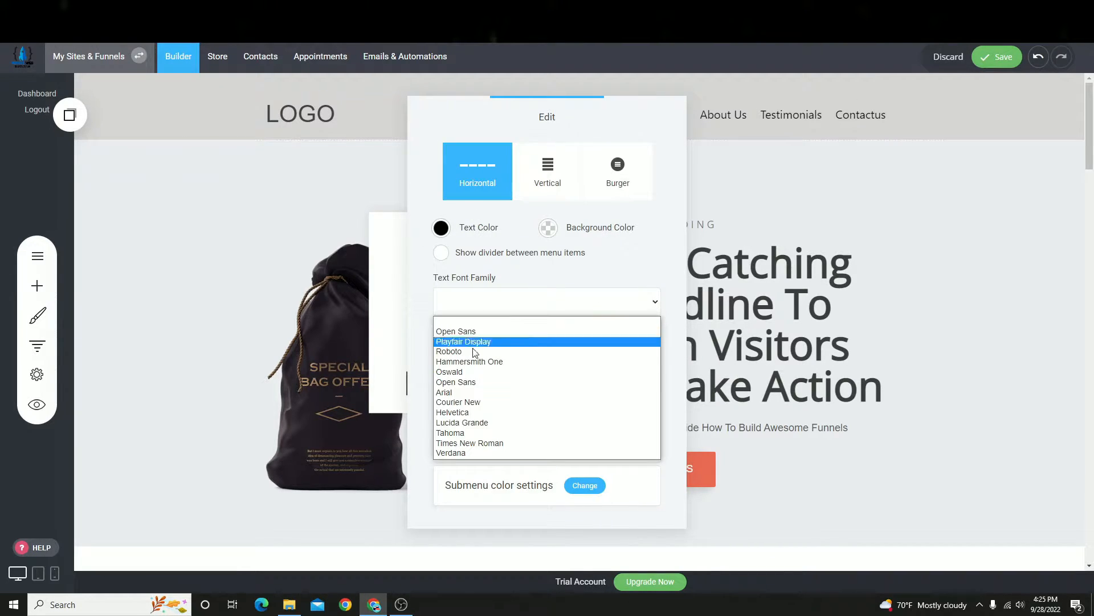
{"action": "left_click", "coordinate": [459, 373]}
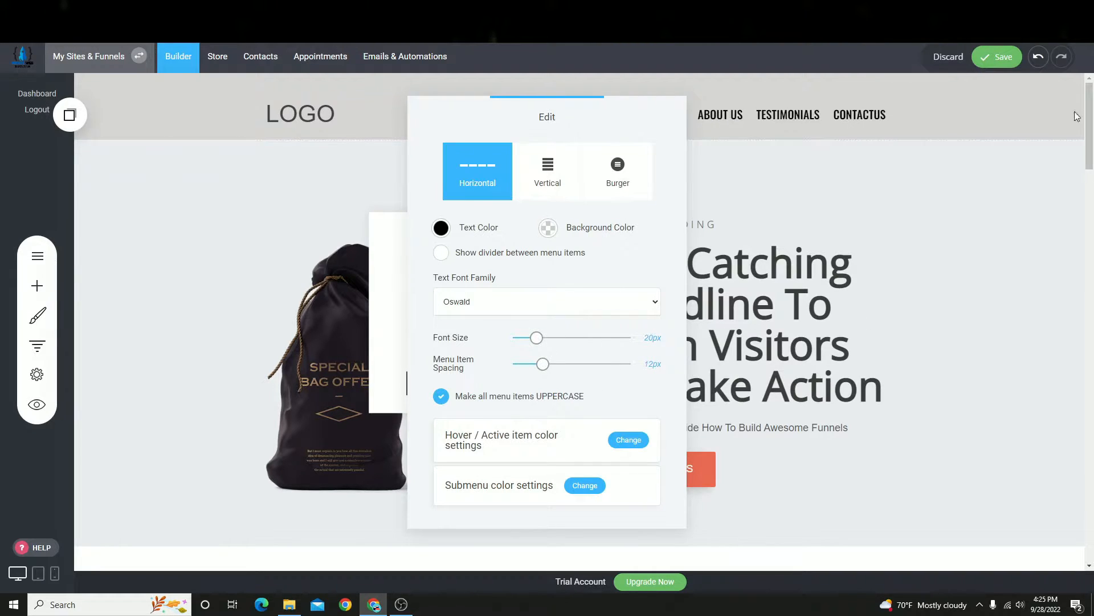
{"action": "left_click_drag", "start_coordinate": [631, 105], "coordinate": [374, 108]}
{"action": "left_click", "coordinate": [505, 136]}
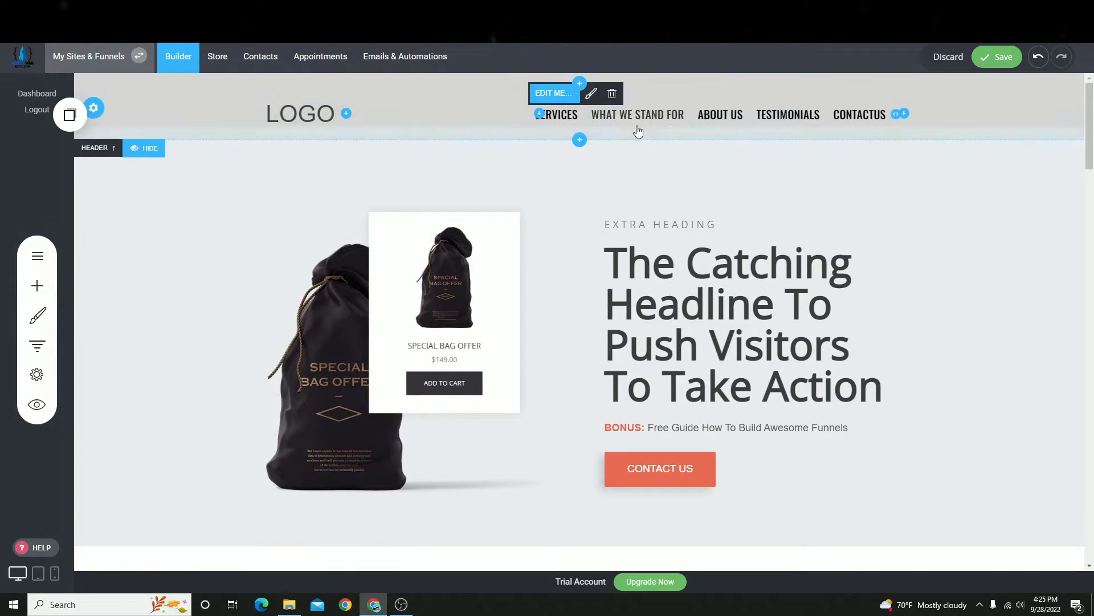
- Try to reduce the empty space above the header content, and discard the unsaved page changes
{"action": "left_click_drag", "start_coordinate": [734, 92], "coordinate": [747, 67]}
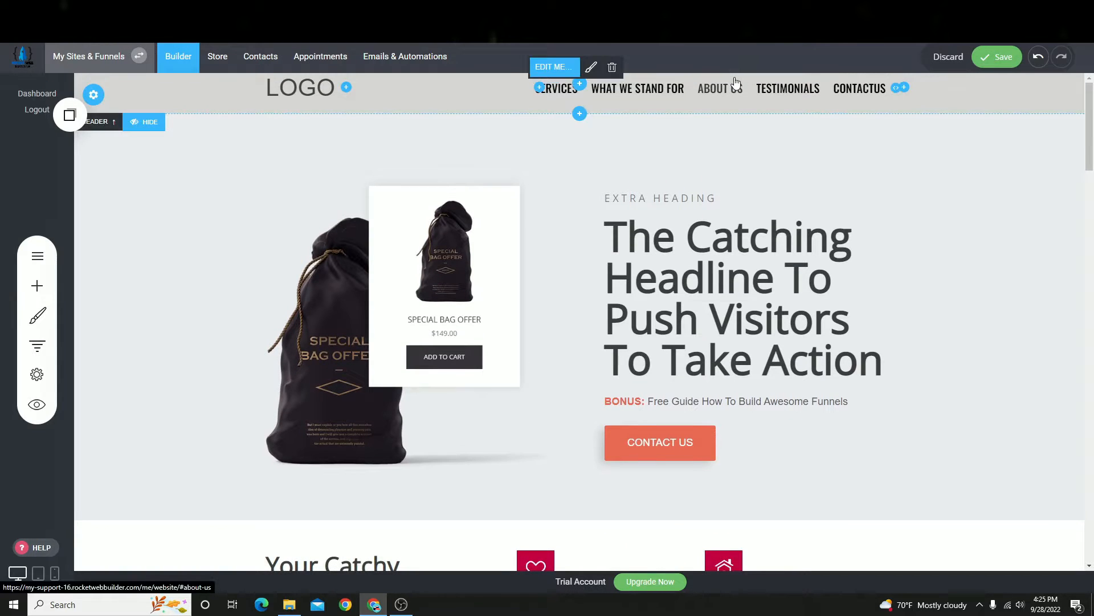
{"action": "left_click", "coordinate": [735, 82]}
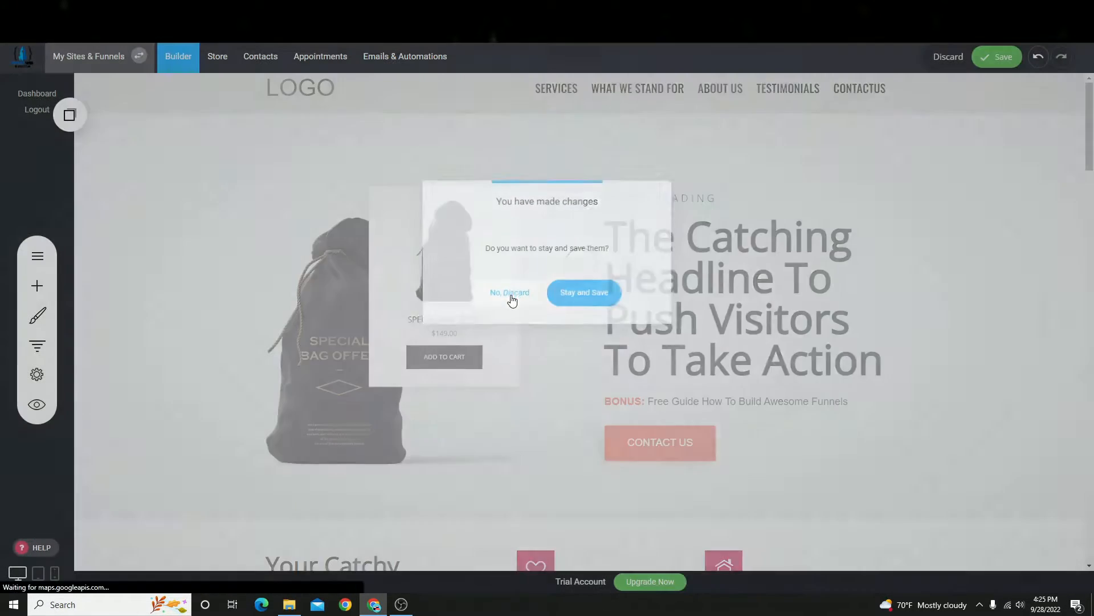
{"action": "left_click", "coordinate": [511, 300]}
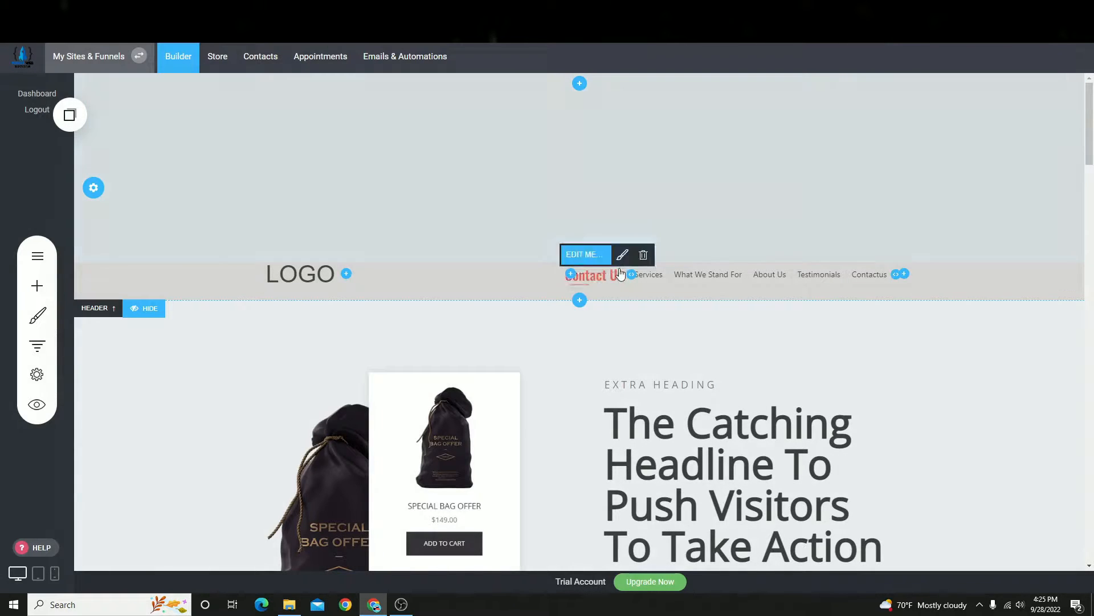
- Delete the restored Contact Us text widget beside the header menu
{"action": "left_click", "coordinate": [656, 256]}
{"action": "left_click", "coordinate": [763, 280]}
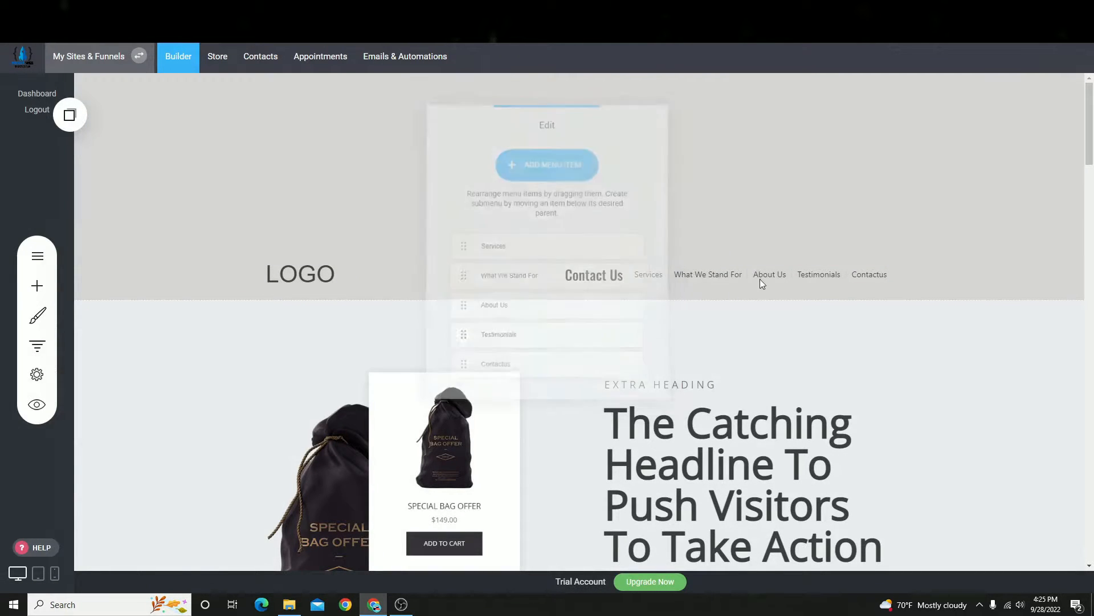
{"action": "left_click", "coordinate": [642, 256]}
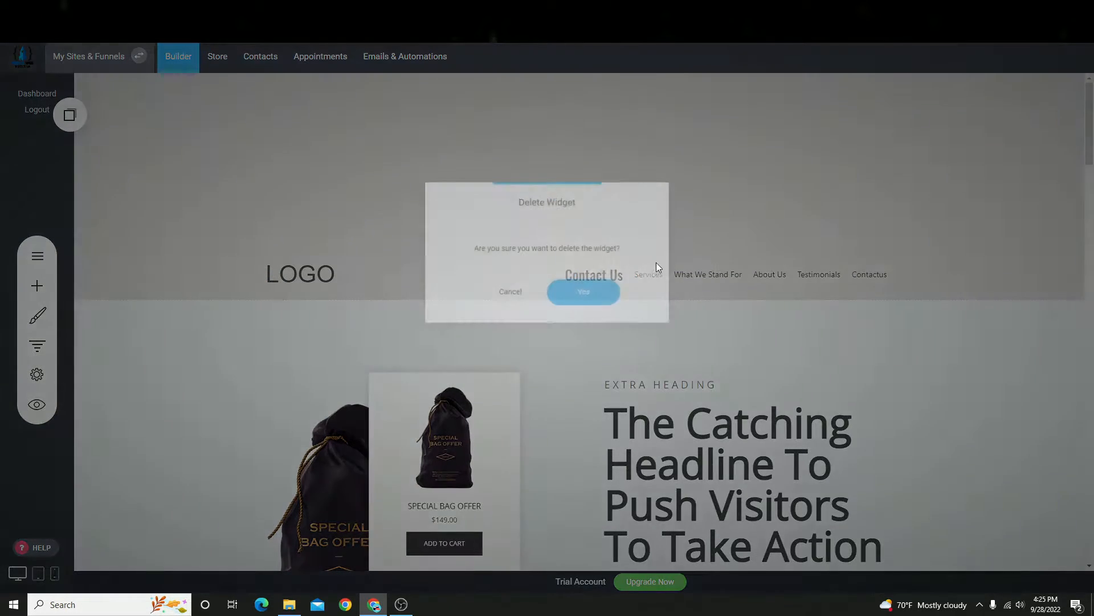
{"action": "left_click", "coordinate": [587, 296]}
- Style the header menu with an 18px font size, uppercase items and black text
{"action": "left_click", "coordinate": [656, 256]}
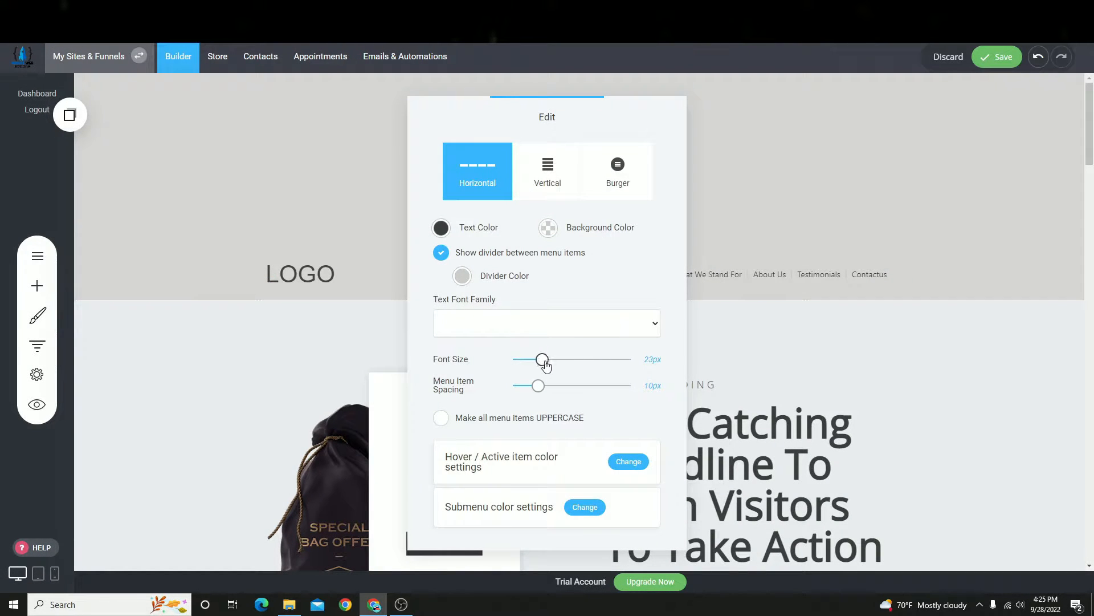
{"action": "mouse_move", "coordinate": [545, 365]}
{"action": "left_mouse_down"}
{"action": "mouse_move", "coordinate": [542, 356]}
{"action": "mouse_move", "coordinate": [533, 366]}
{"action": "left_mouse_up"}
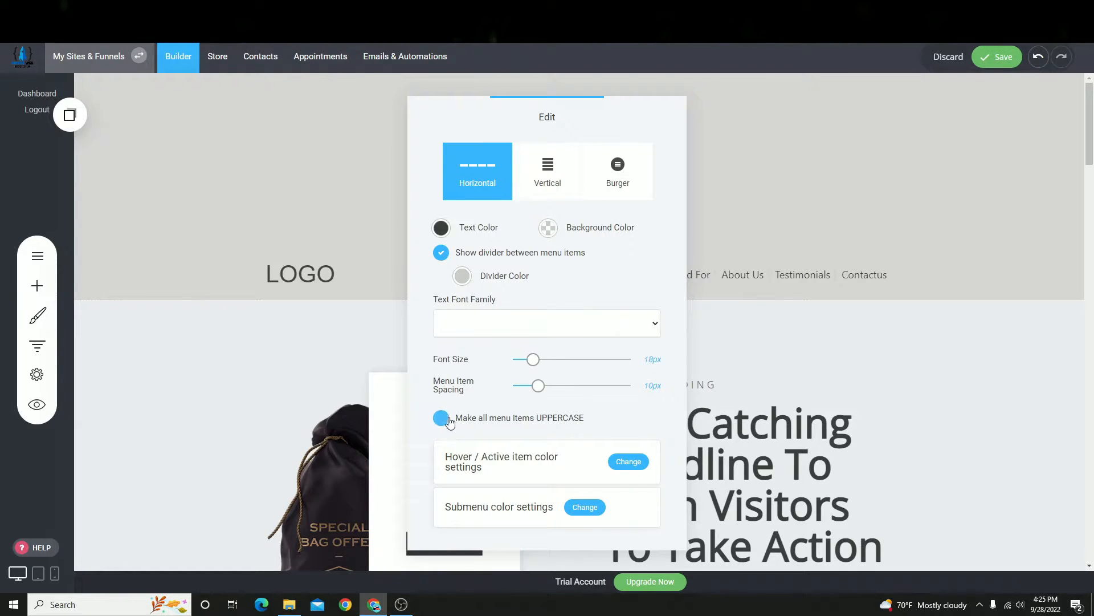
{"action": "left_click", "coordinate": [441, 229]}
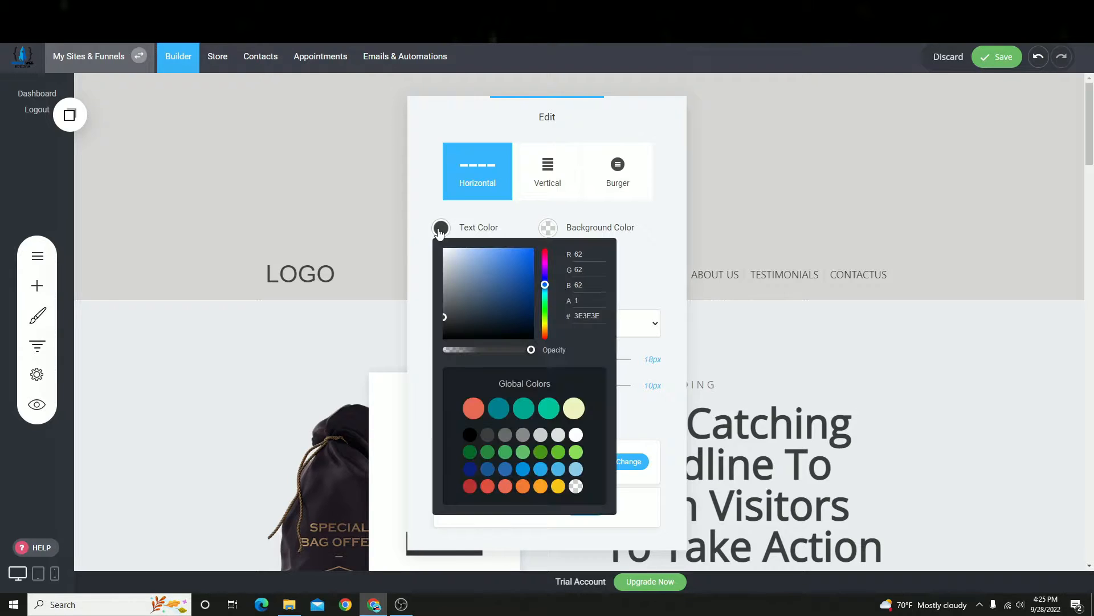
{"action": "left_click", "coordinate": [643, 229]}
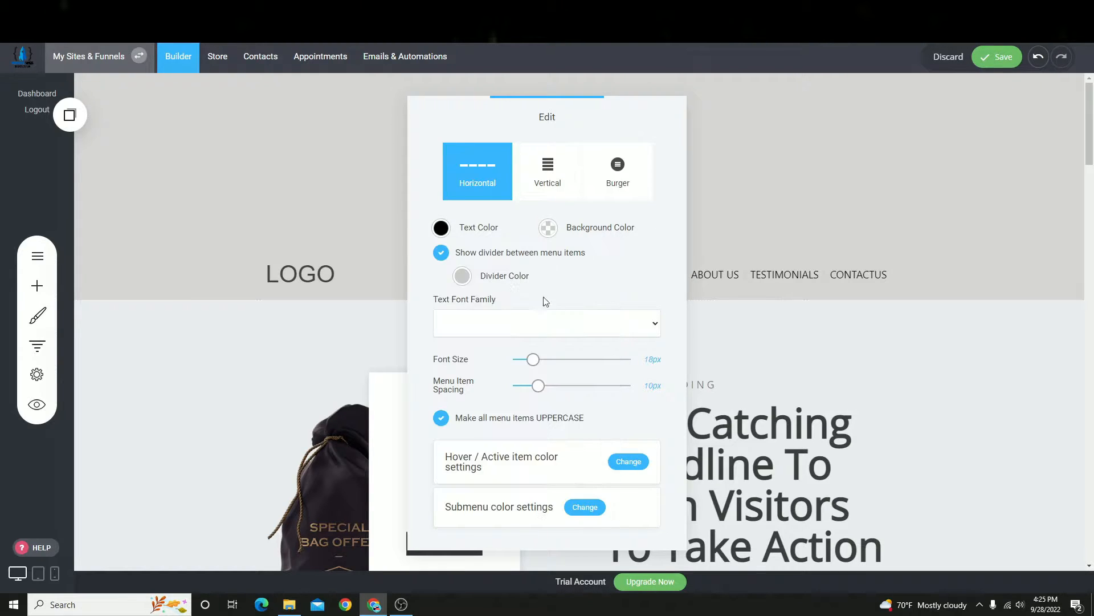
- Set the header menu's font family to Oswald and turn off the divider between menu items
{"action": "left_click", "coordinate": [479, 330]}
{"action": "left_click", "coordinate": [459, 399]}
{"action": "left_click", "coordinate": [441, 254]}
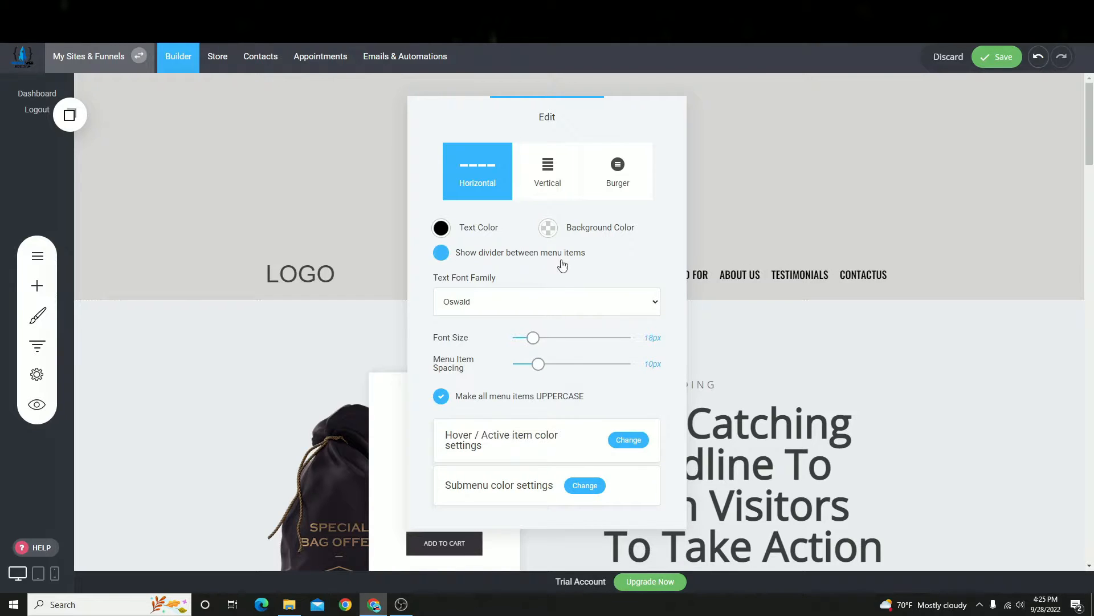
{"action": "left_click_drag", "start_coordinate": [645, 100], "coordinate": [323, 111]}
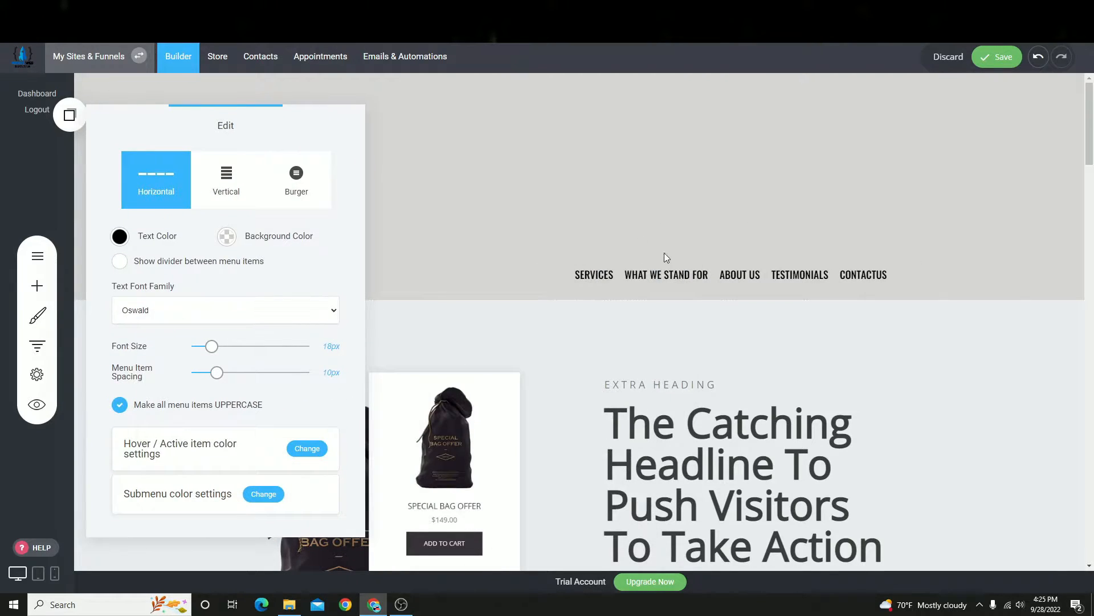
{"action": "left_click", "coordinate": [581, 350]}
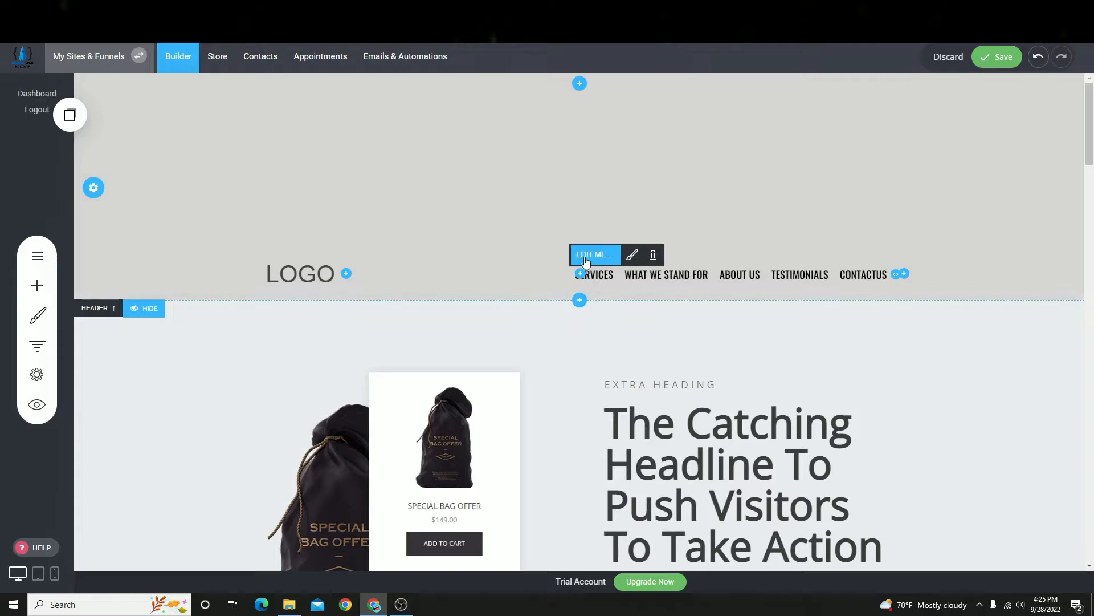
- Reduce the empty space above the logo and menu until the header is a slim strip, and save the page
{"action": "left_click_drag", "start_coordinate": [787, 244], "coordinate": [787, 54]}
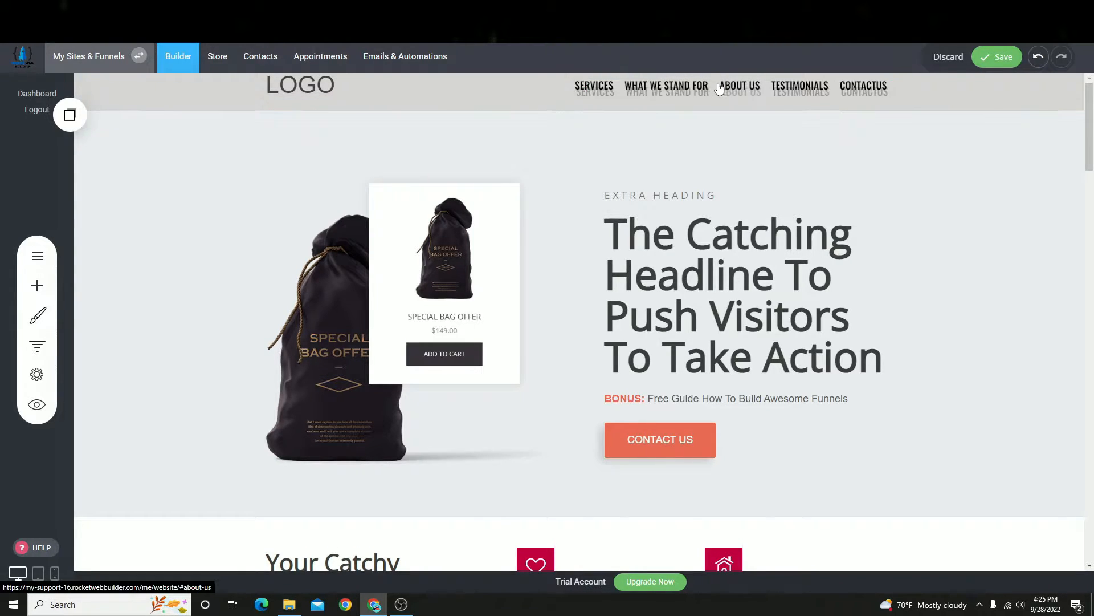
{"action": "mouse_move", "coordinate": [700, 75]}
{"action": "left_mouse_down"}
{"action": "mouse_move", "coordinate": [688, 113]}
{"action": "mouse_move", "coordinate": [699, 73]}
{"action": "left_mouse_up"}
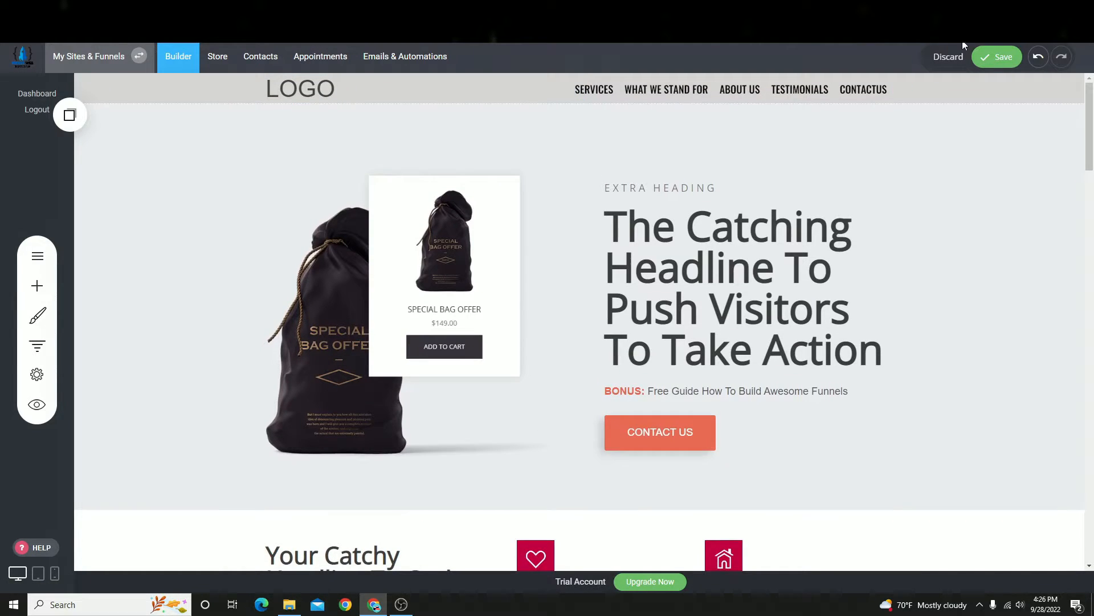
{"action": "left_click", "coordinate": [999, 56]}
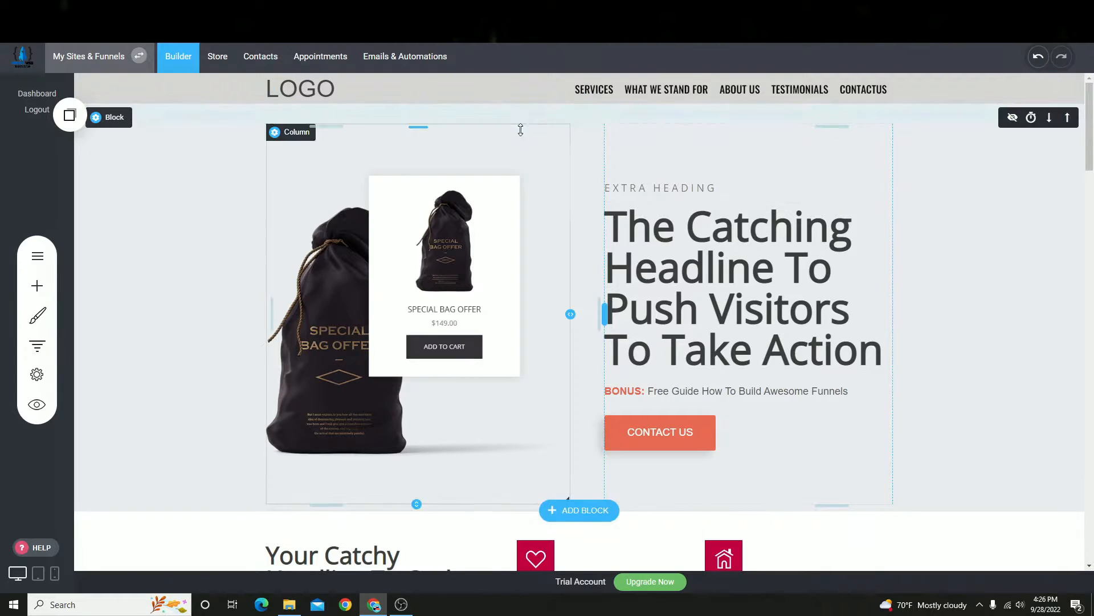
- Reduce the spacing above the "Some of Our Courses" heading in the high-impact strategies block
{"action": "scroll", "coordinate": [555, 323], "scroll_direction": "down", "scroll_amount": 7}
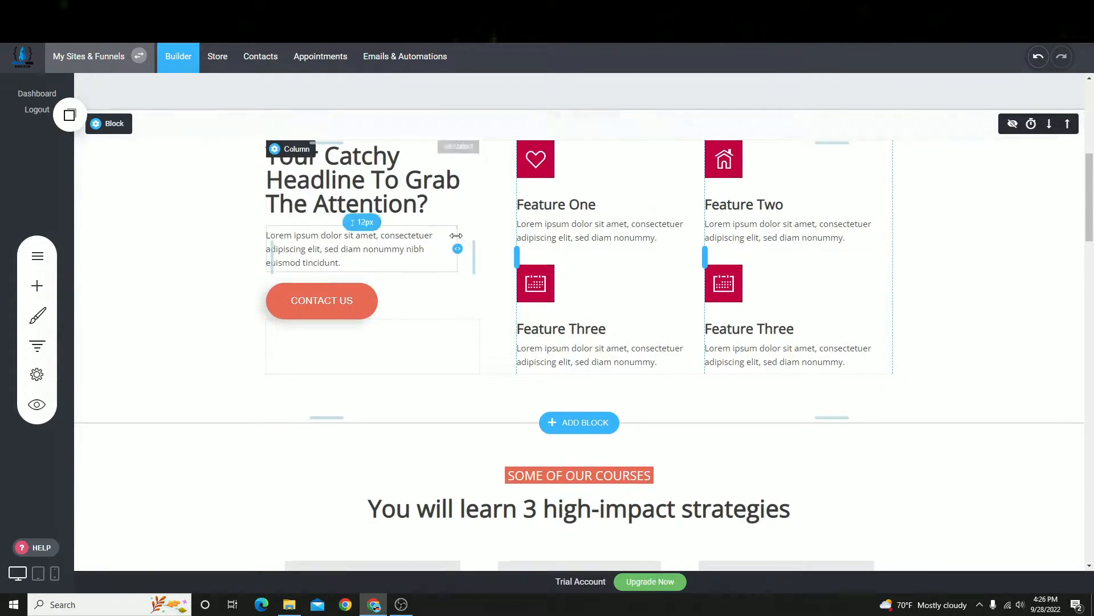
{"action": "scroll", "coordinate": [220, 210], "scroll_direction": "down", "scroll_amount": 4}
{"action": "scroll", "coordinate": [570, 216], "scroll_direction": "down", "scroll_amount": 3}
{"action": "scroll", "coordinate": [587, 171], "scroll_direction": "up", "scroll_amount": 2}
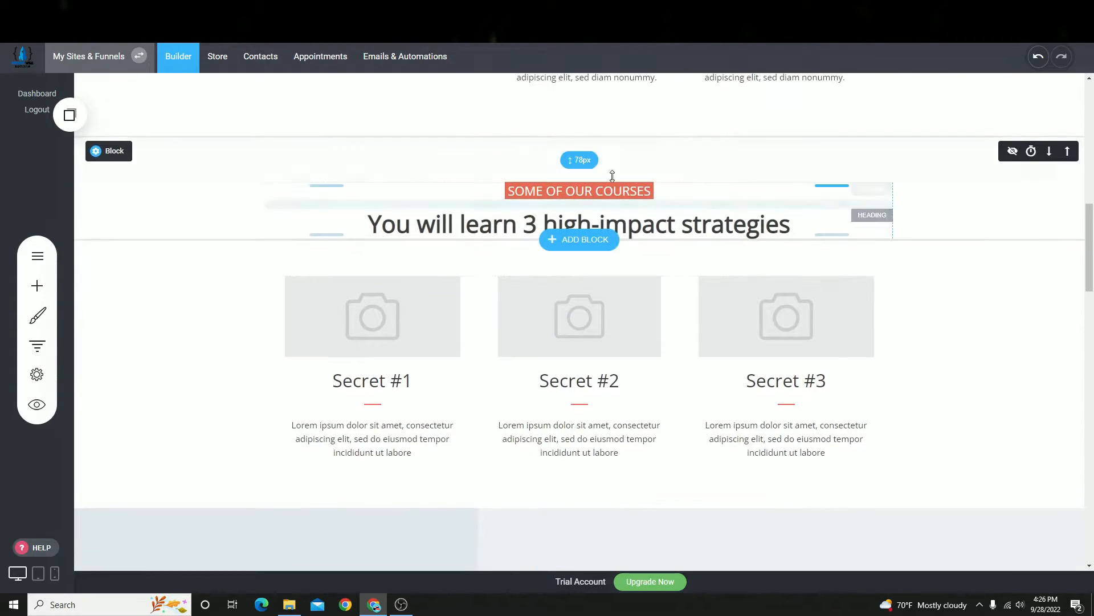
{"action": "left_click_drag", "start_coordinate": [607, 167], "coordinate": [574, 78]}
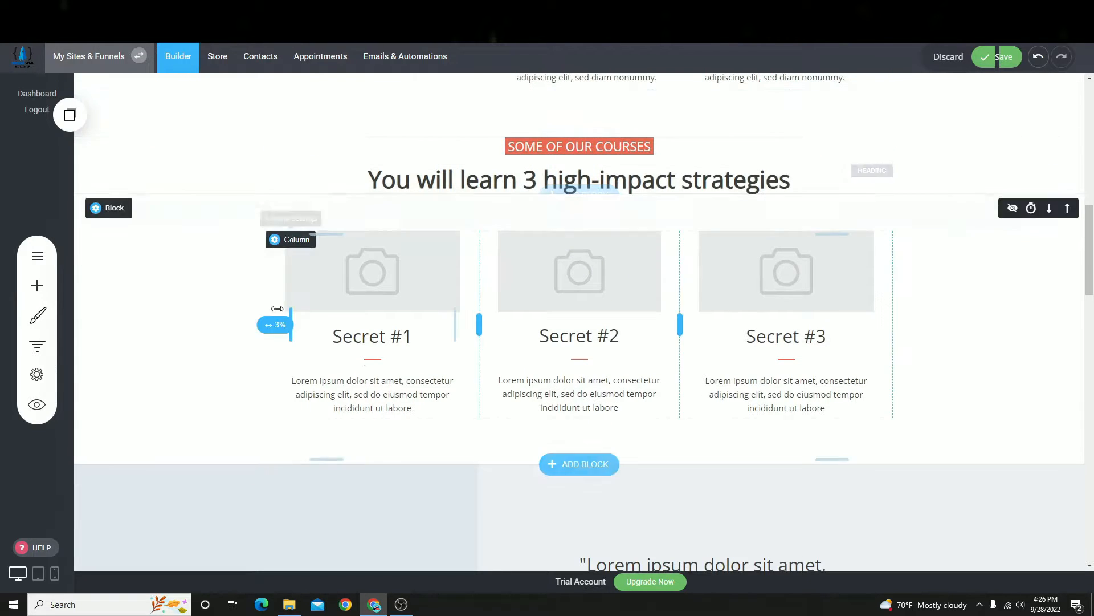
- Look through the remaining page sections down to the contact form and footer, and return to the hero block
{"action": "scroll", "coordinate": [557, 254], "scroll_direction": "down", "scroll_amount": 5}
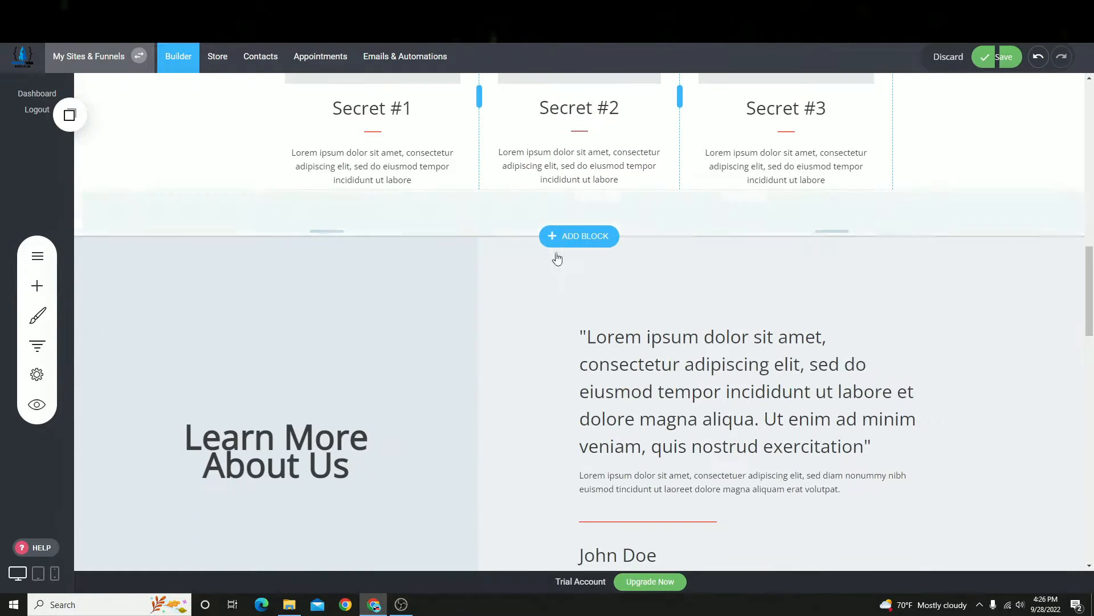
{"action": "scroll", "coordinate": [542, 316], "scroll_direction": "down", "scroll_amount": 10}
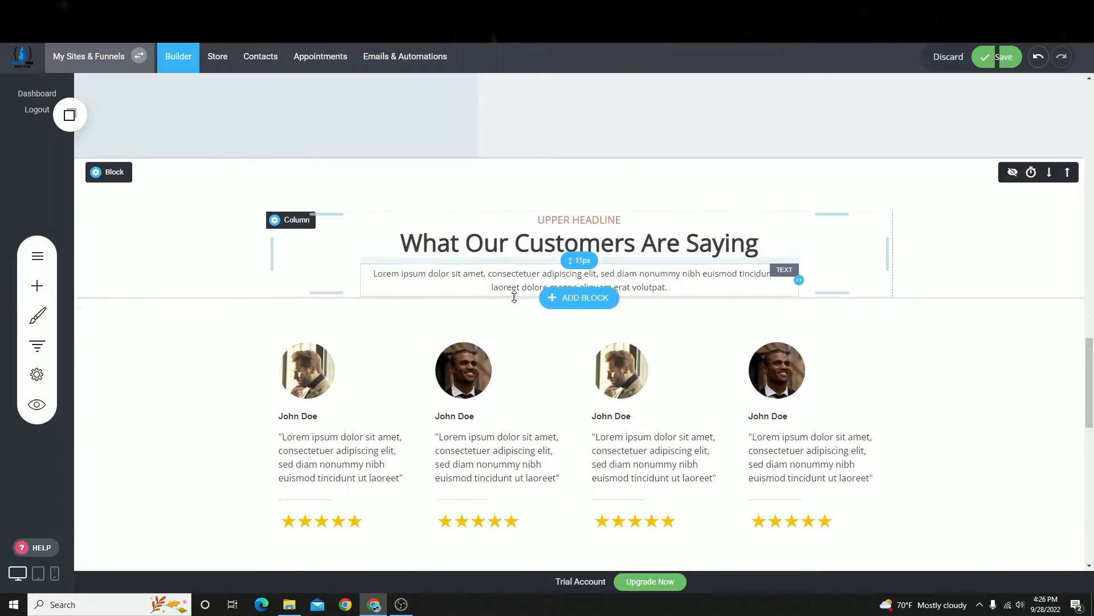
{"action": "scroll", "coordinate": [587, 430], "scroll_direction": "down", "scroll_amount": 3}
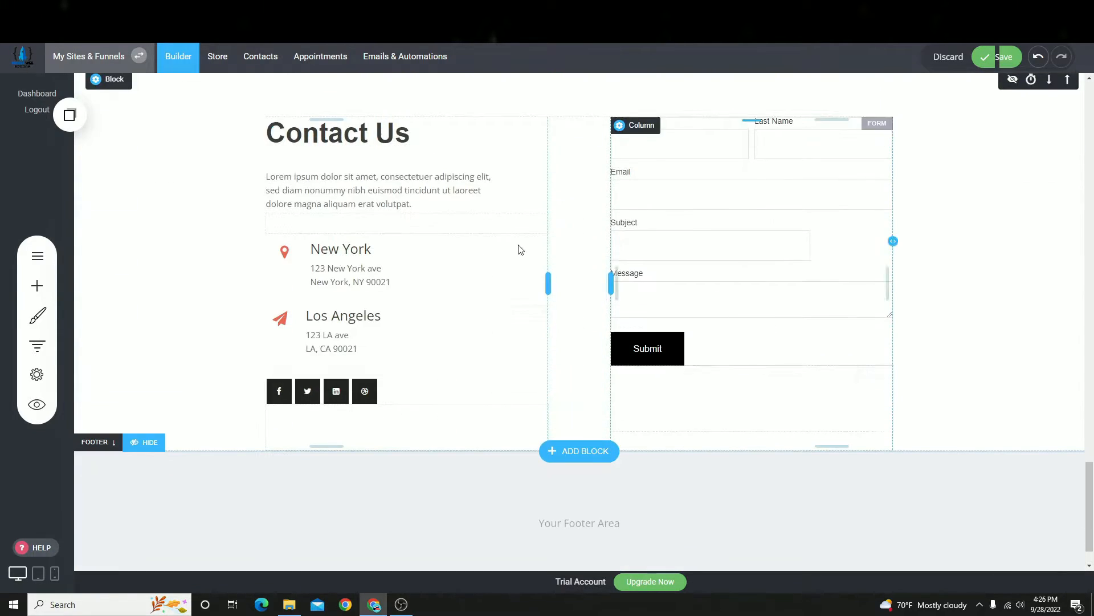
{"action": "scroll", "coordinate": [519, 247], "scroll_direction": "up", "scroll_amount": 15}
{"action": "scroll", "coordinate": [477, 131], "scroll_direction": "up", "scroll_amount": 8}
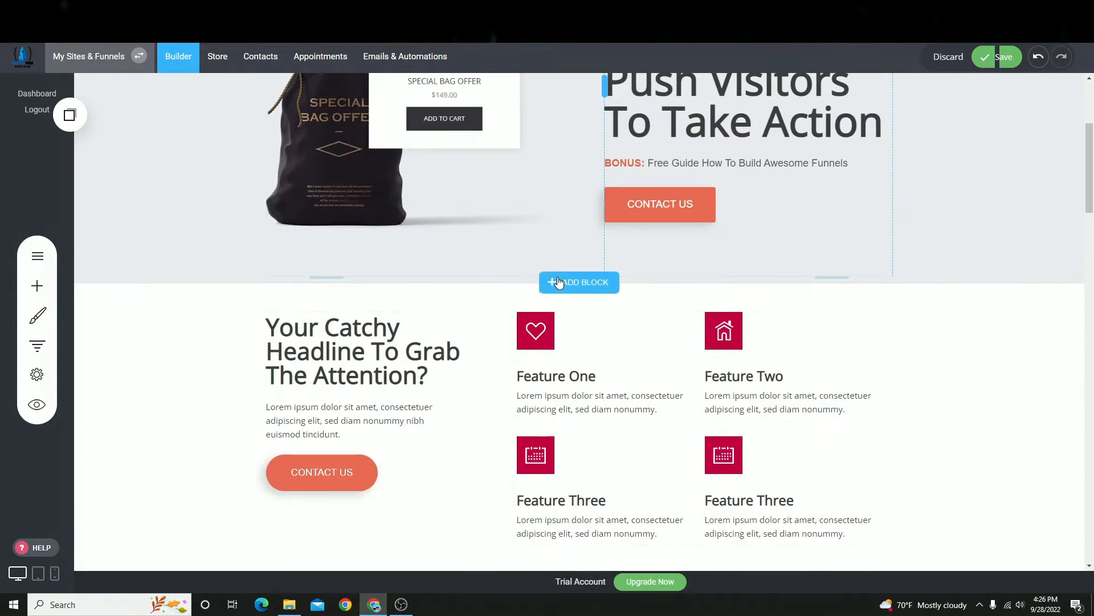
- Replace the hero block's main headline with "Get Your Accounting Done With Us!"
{"action": "left_click", "coordinate": [610, 171]}
{"action": "scroll", "coordinate": [638, 197], "scroll_direction": "up", "scroll_amount": 1}
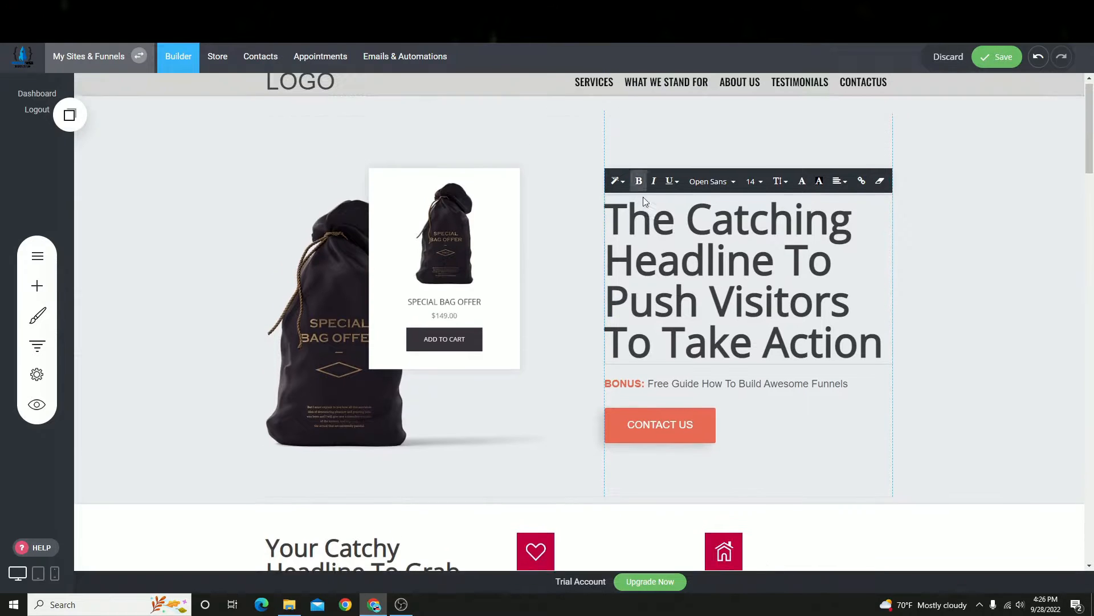
{"action": "left_click", "coordinate": [1041, 303]}
{"action": "left_click", "coordinate": [665, 250]}
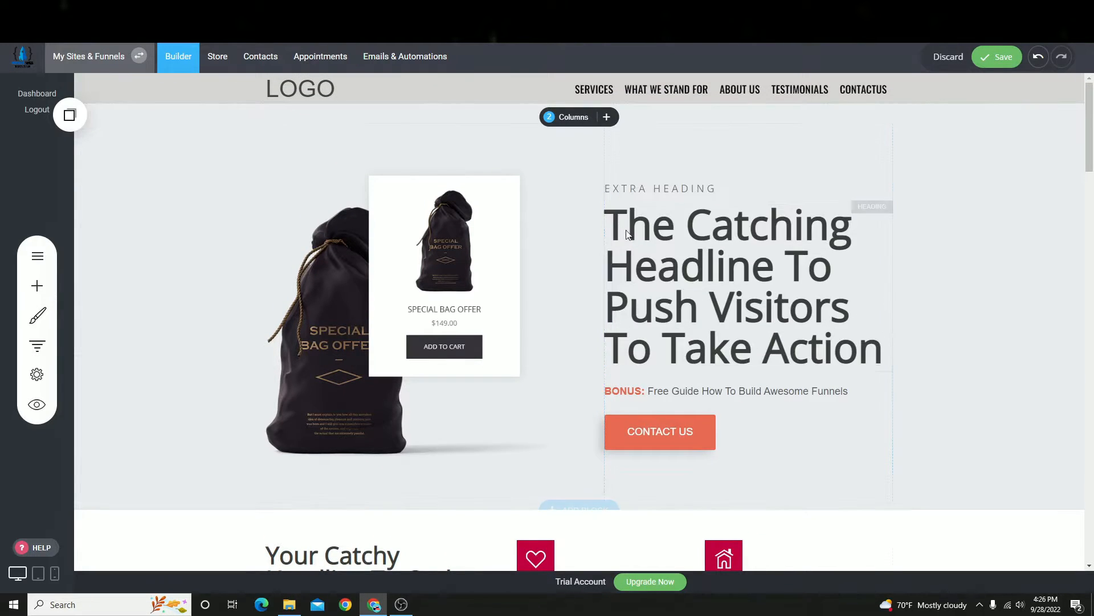
{"action": "double_click", "coordinate": [613, 225]}
{"action": "mouse_move", "coordinate": [607, 223]}
{"action": "left_mouse_down"}
{"action": "mouse_move", "coordinate": [938, 352]}
{"action": "mouse_move", "coordinate": [604, 220]}
{"action": "left_mouse_up"}
{"action": "left_click", "coordinate": [872, 343]}
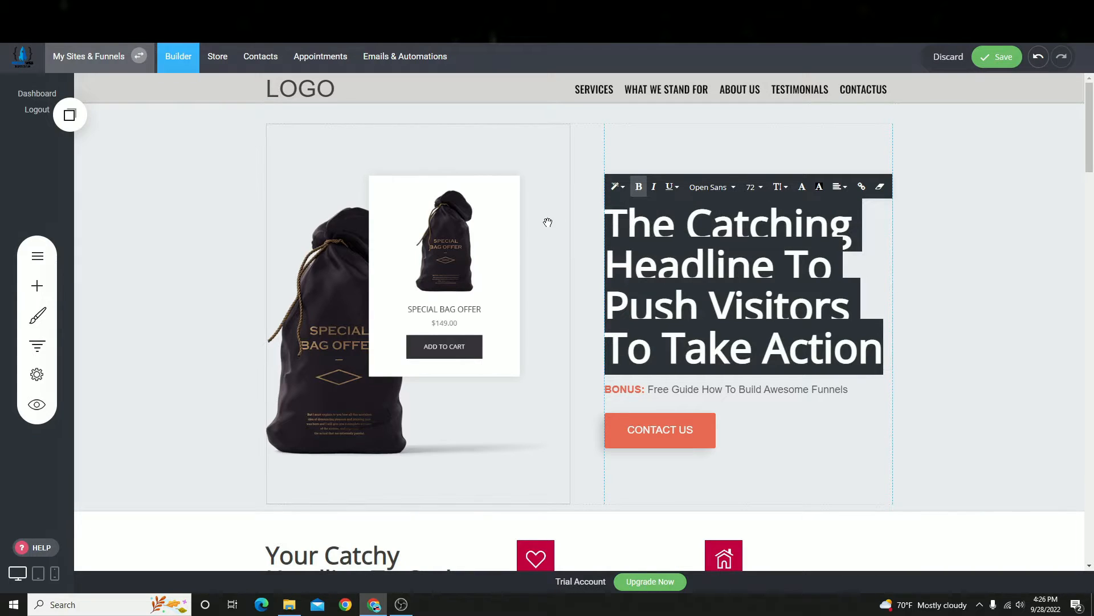
{"action": "key", "text": "BackSpace"}
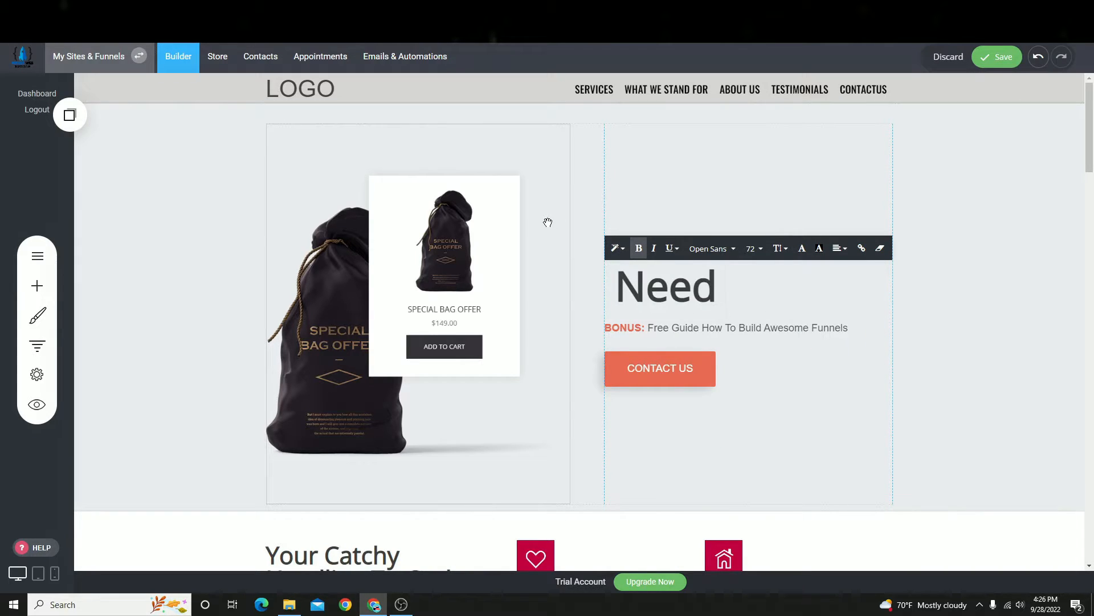
{"action": "type", "text": "Ne"}
{"action": "key", "text": "BackSpace"}
{"action": "key", "text": "BackSpace"}
{"action": "type", "text": "Get Your"}
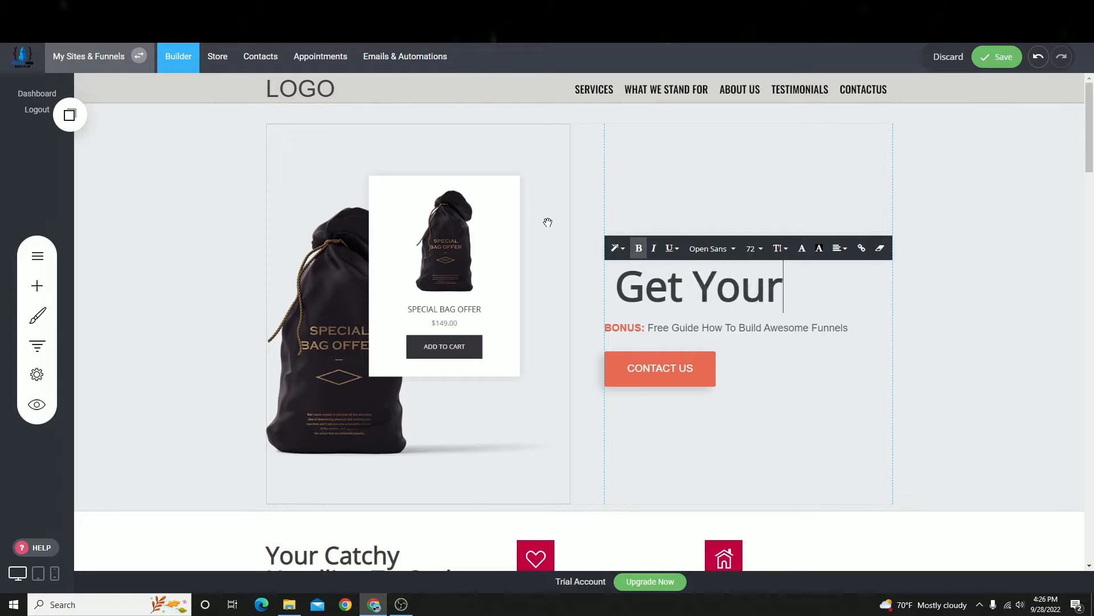
{"action": "type", "text": " Accounting D"}
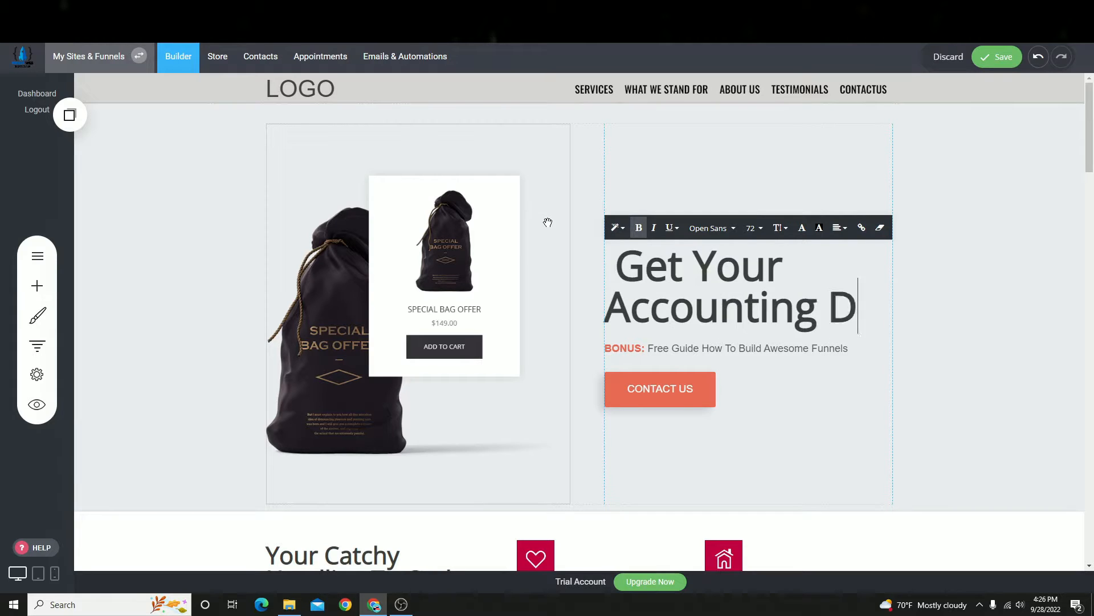
{"action": "type", "text": "one With Us!@"}
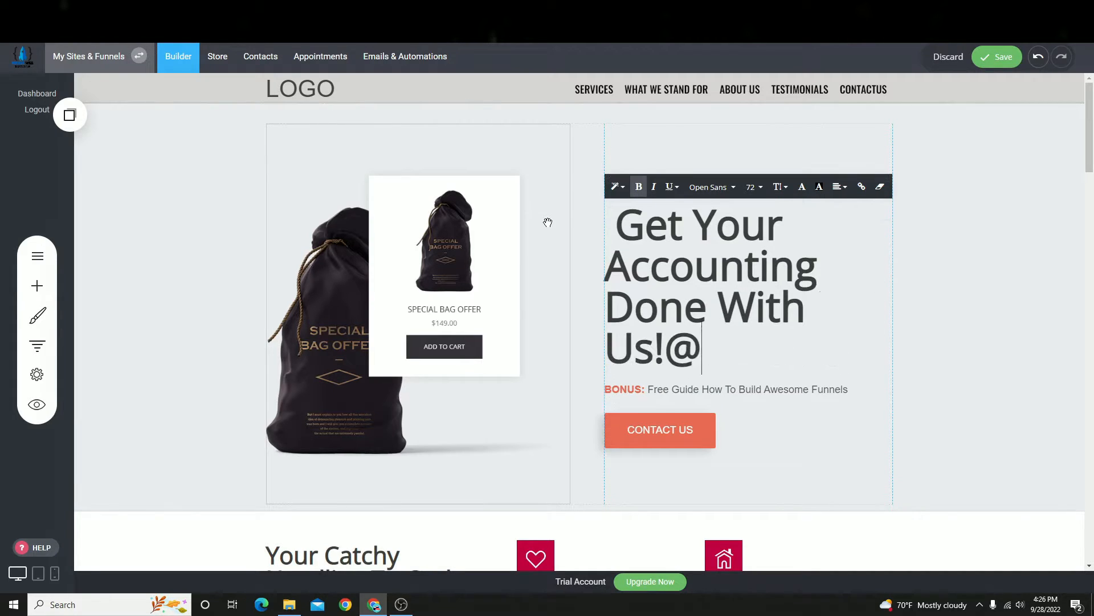
{"action": "key", "text": "BackSpace"}
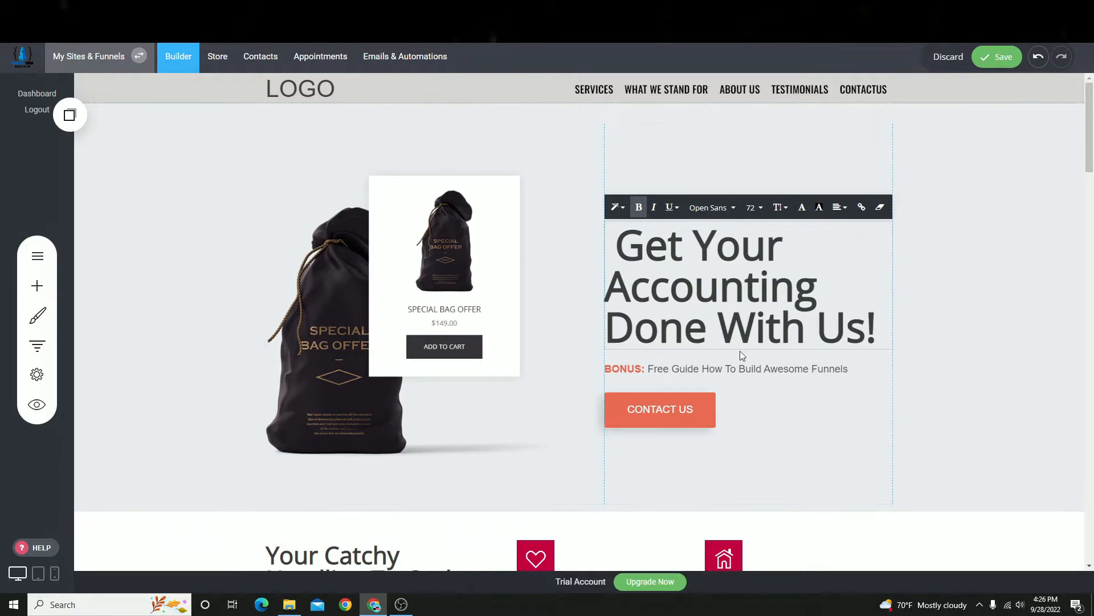
- Delete the "BONUS: Free Guide How To Build Awesome Funnels" text widget from the hero block
{"action": "left_click", "coordinate": [733, 367]}
{"action": "left_click", "coordinate": [708, 343]}
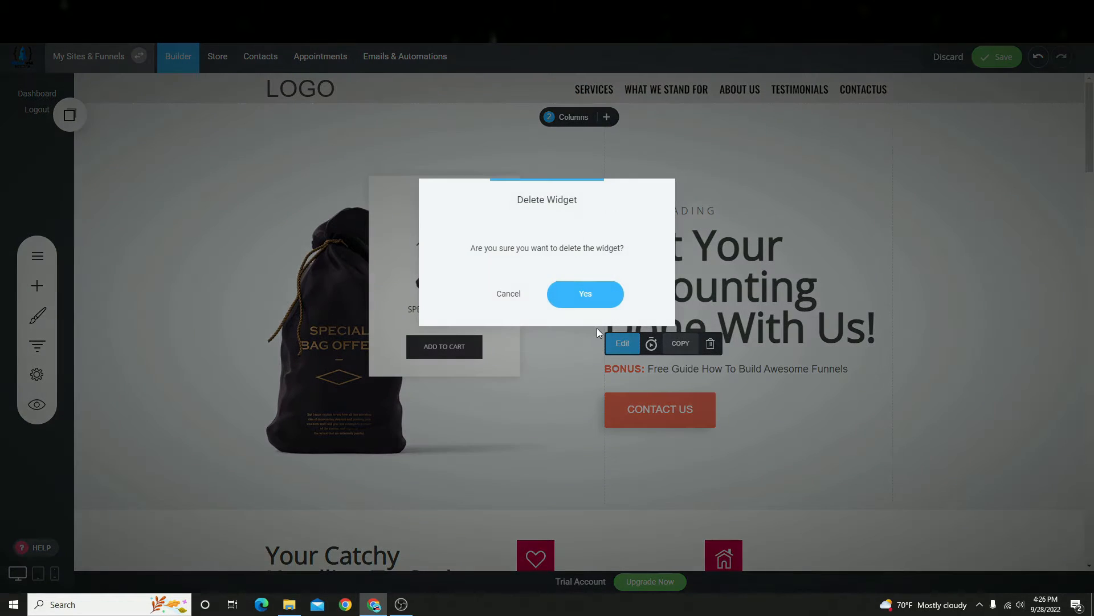
{"action": "left_click", "coordinate": [605, 301]}
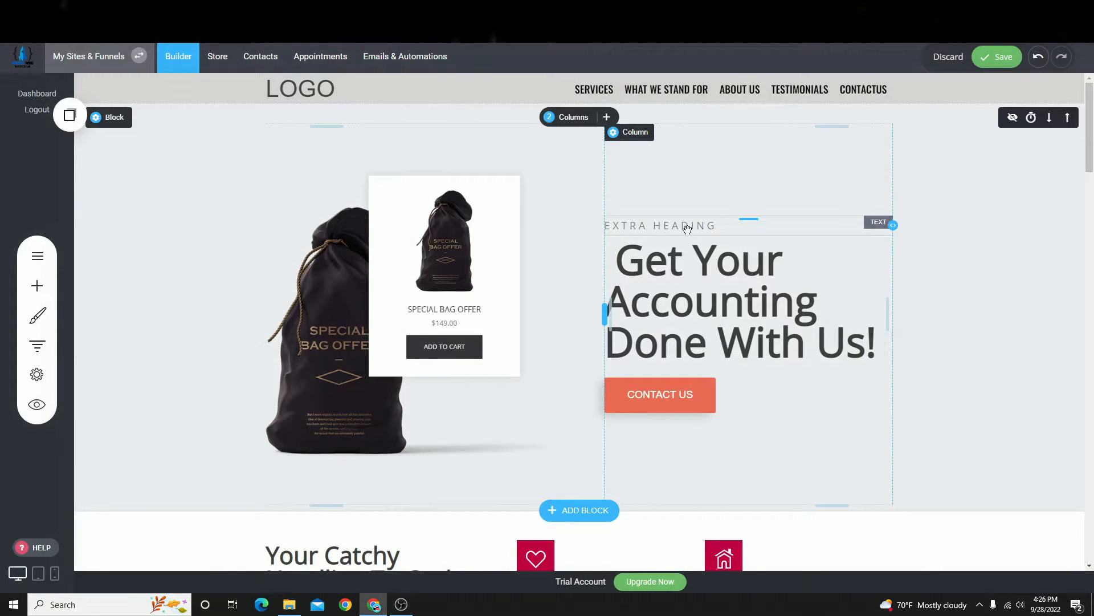
- Replace the extra heading above the hero headline with "You Can Depend On Us For Your Accounting Needs.", correcting its spelling
{"action": "left_click", "coordinate": [760, 231]}
{"action": "left_click", "coordinate": [963, 293]}
{"action": "left_click", "coordinate": [732, 225]}
{"action": "left_click_drag", "start_coordinate": [731, 225], "coordinate": [487, 205]}
{"action": "type", "text": "Y"}
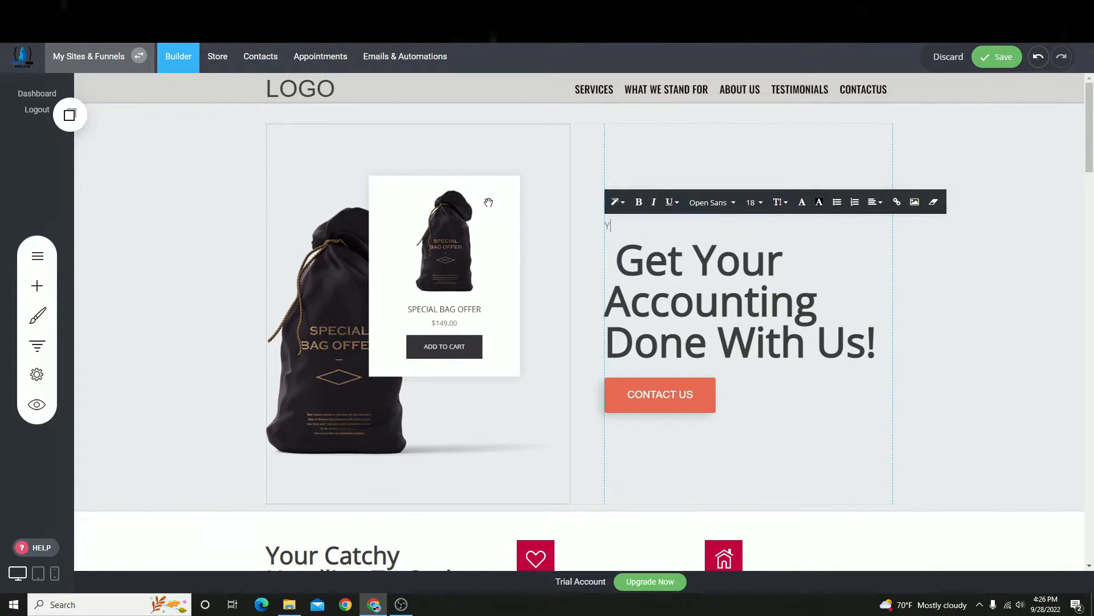
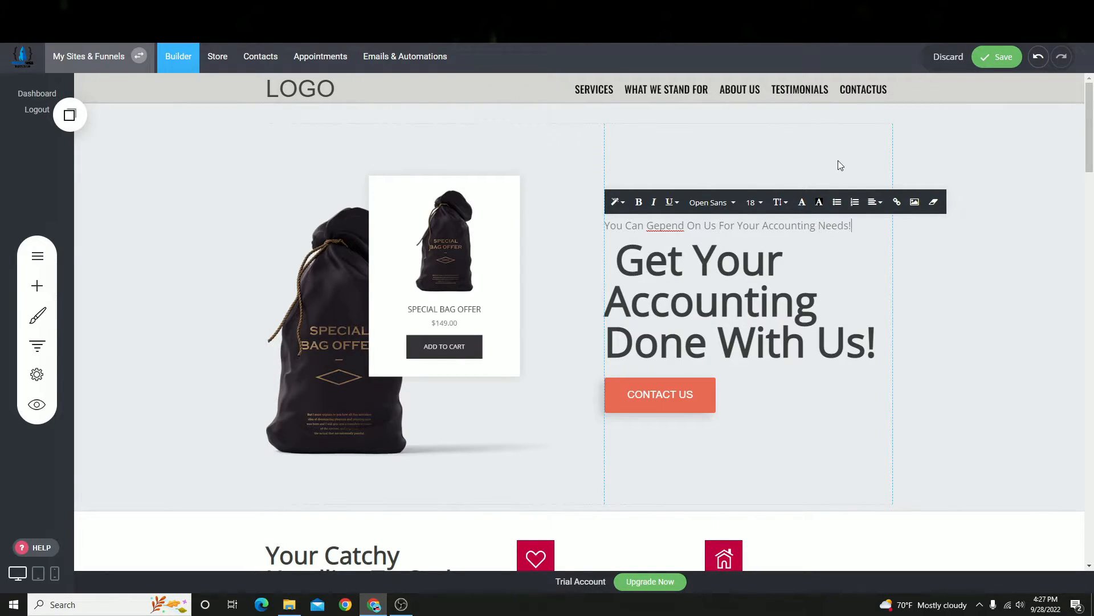
{"action": "left_click", "coordinate": [660, 240]}
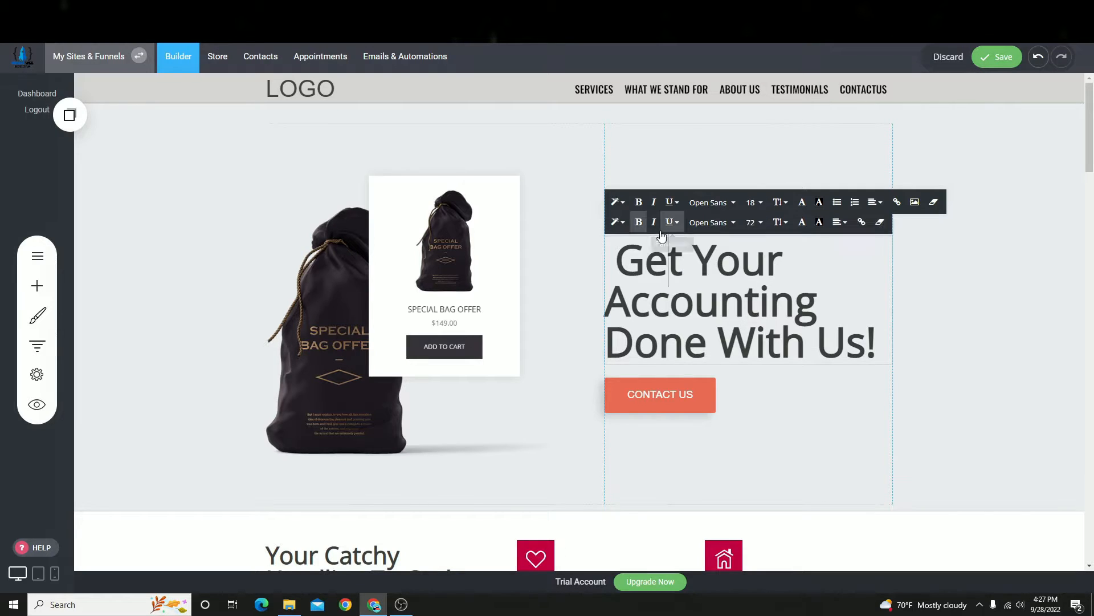
{"action": "left_click", "coordinate": [672, 221]}
{"action": "left_click", "coordinate": [1026, 266]}
{"action": "left_click", "coordinate": [667, 226]}
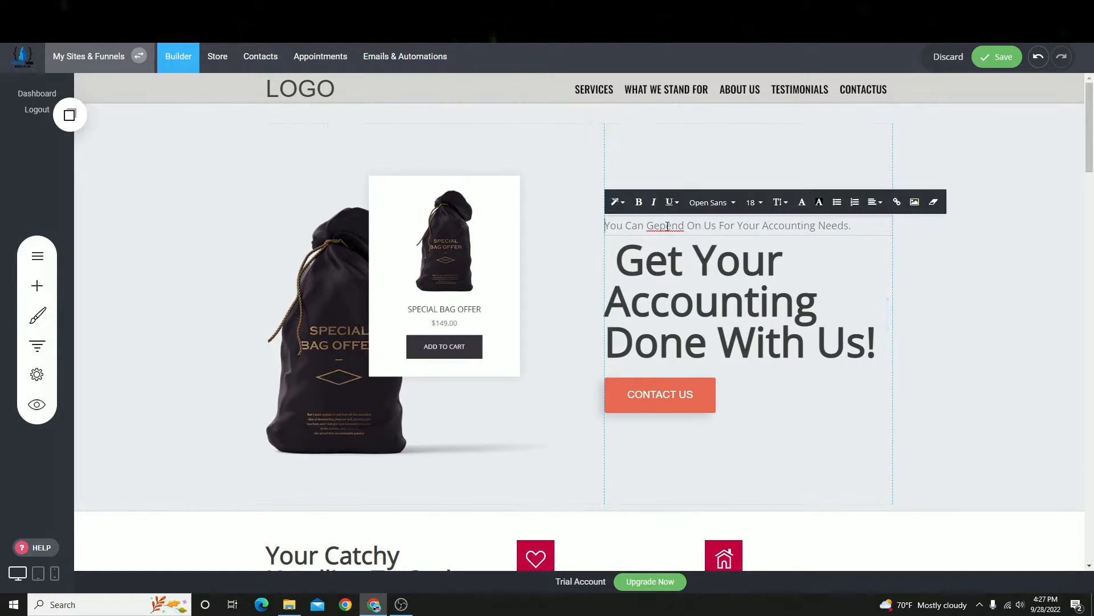
{"action": "right_click", "coordinate": [664, 227]}
{"action": "left_click", "coordinate": [717, 241]}
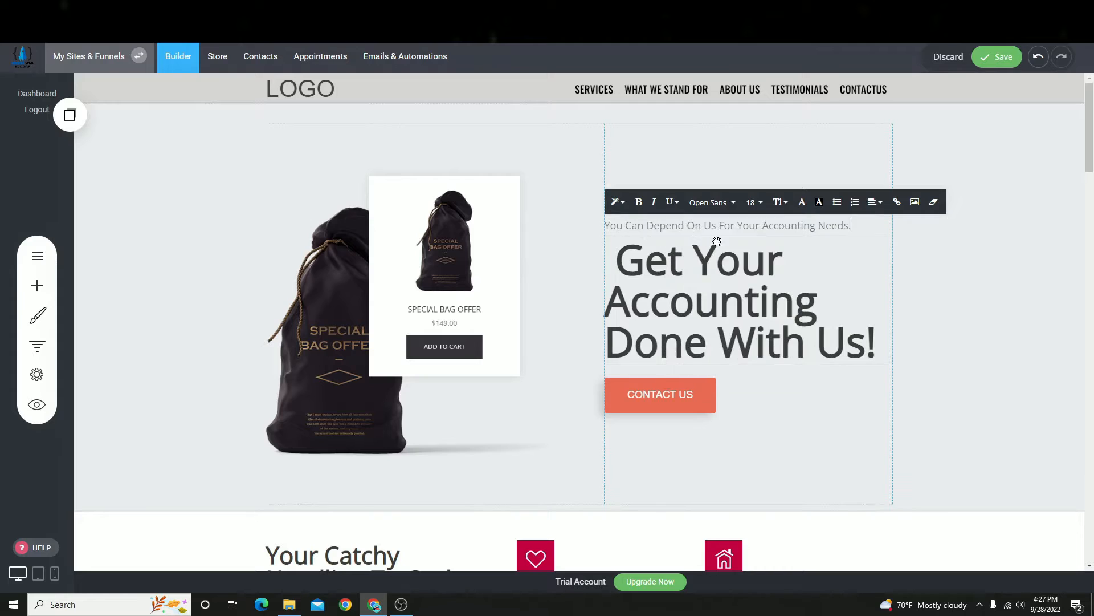
{"action": "left_click", "coordinate": [924, 262]}
- Center-align the hero headline "Get Your Accounting Done With Us!"
{"action": "left_click", "coordinate": [794, 293]}
{"action": "left_click_drag", "start_coordinate": [883, 340], "coordinate": [538, 215]}
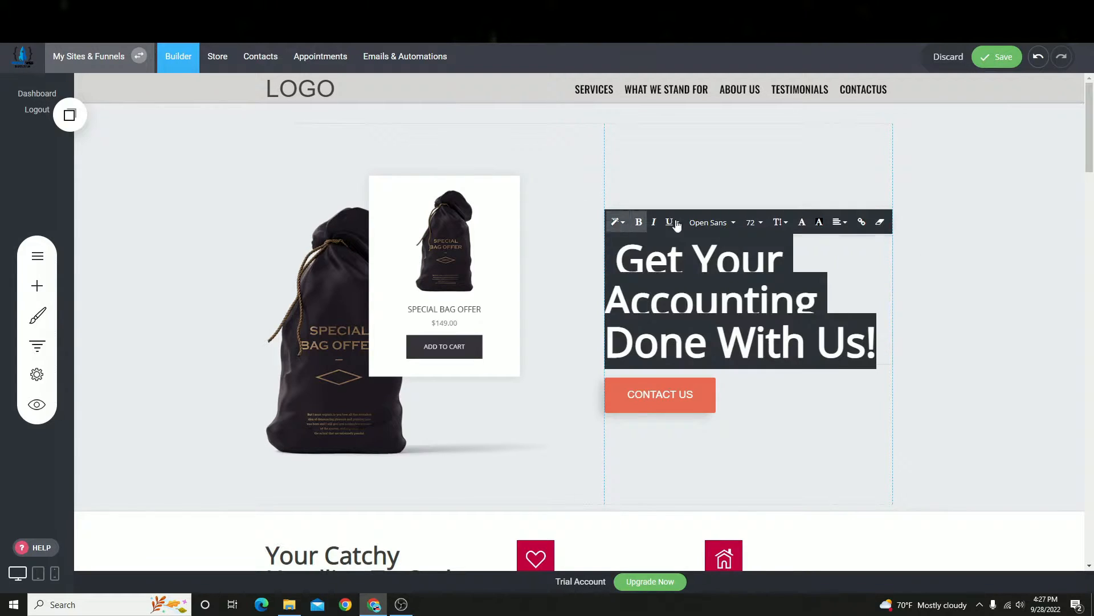
{"action": "left_click", "coordinate": [840, 221]}
{"action": "left_click", "coordinate": [860, 247]}
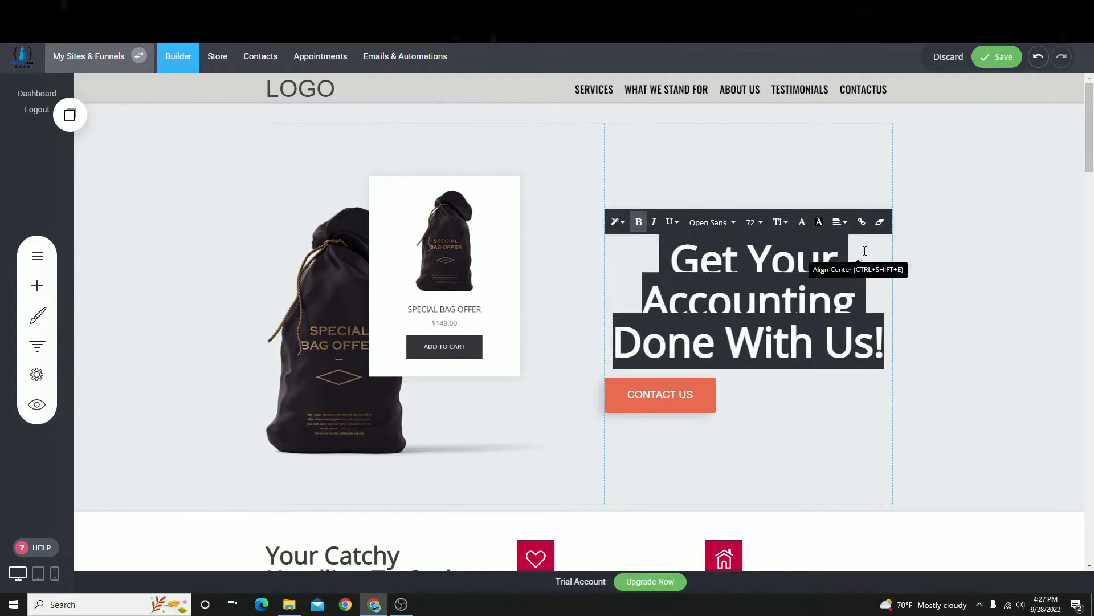
{"action": "left_click", "coordinate": [991, 209]}
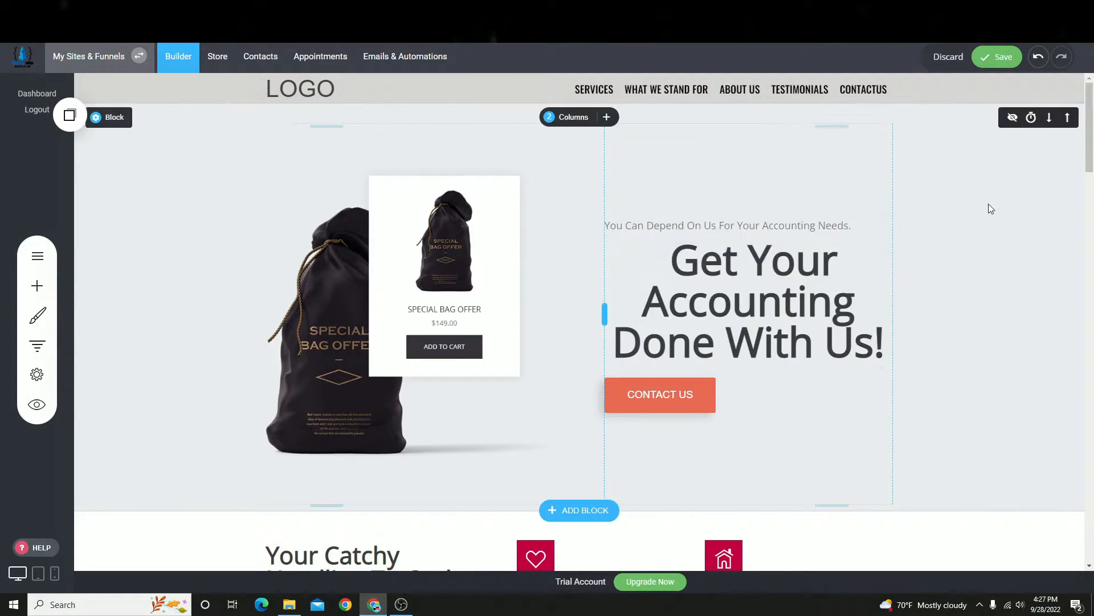
- Set the hero block's background color to white (FFFFFF) and save the page
{"action": "left_click", "coordinate": [107, 120]}
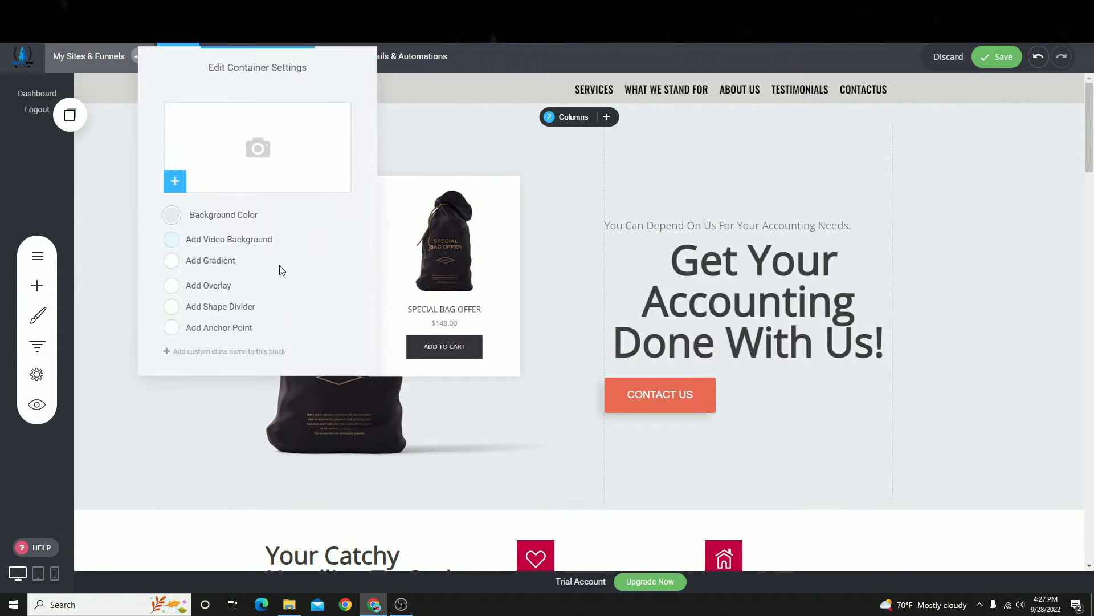
{"action": "left_click", "coordinate": [172, 215]}
{"action": "left_click_drag", "start_coordinate": [212, 306], "coordinate": [50, 64]}
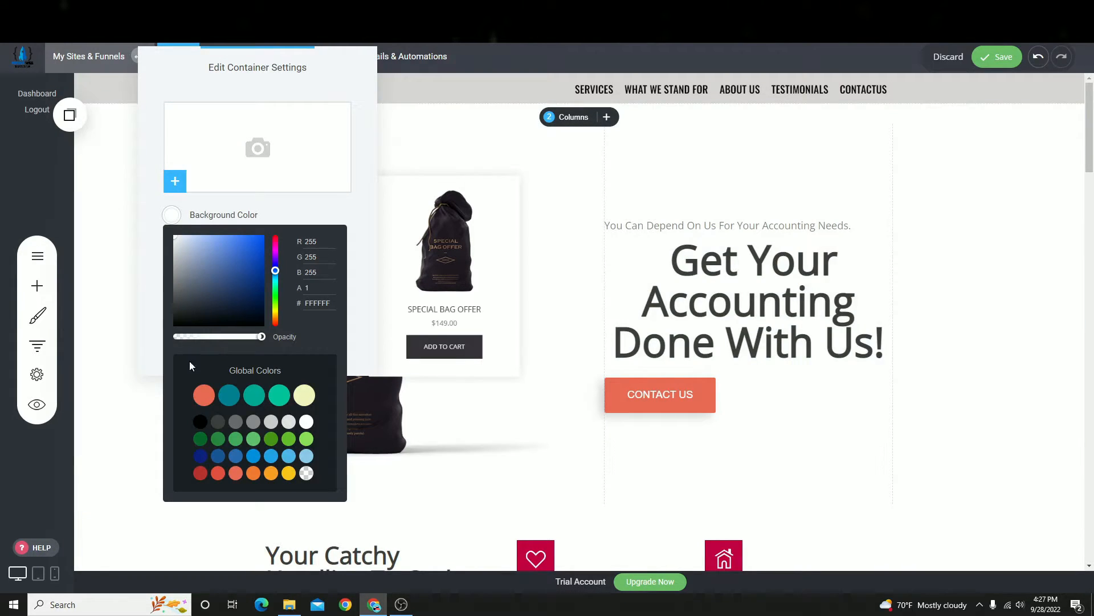
{"action": "left_click", "coordinate": [703, 267]}
{"action": "scroll", "coordinate": [507, 303], "scroll_direction": "down", "scroll_amount": 3}
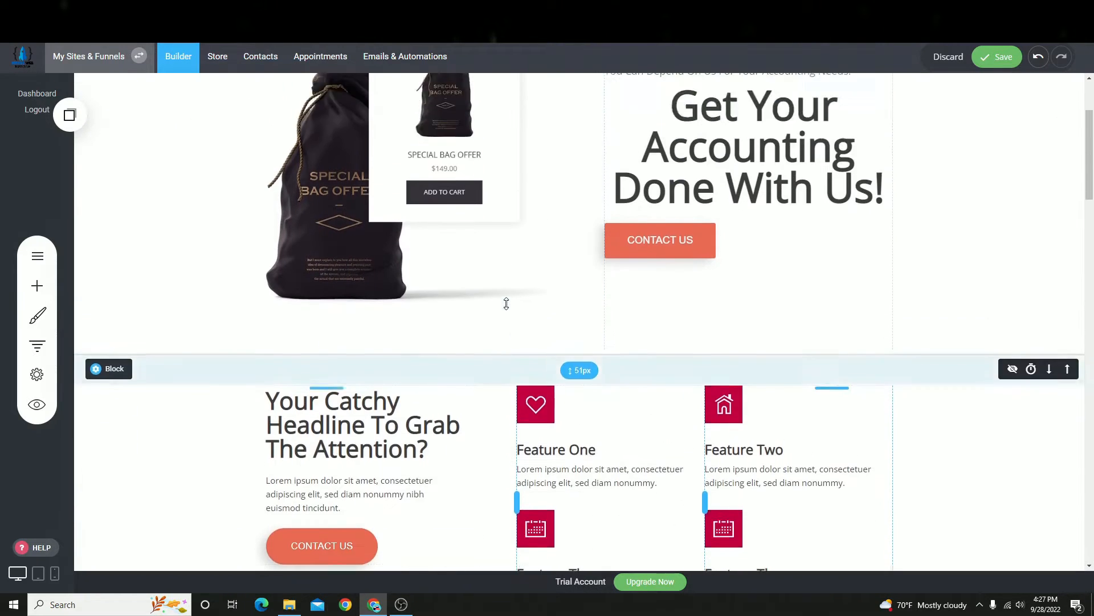
{"action": "scroll", "coordinate": [506, 304], "scroll_direction": "up", "scroll_amount": 3}
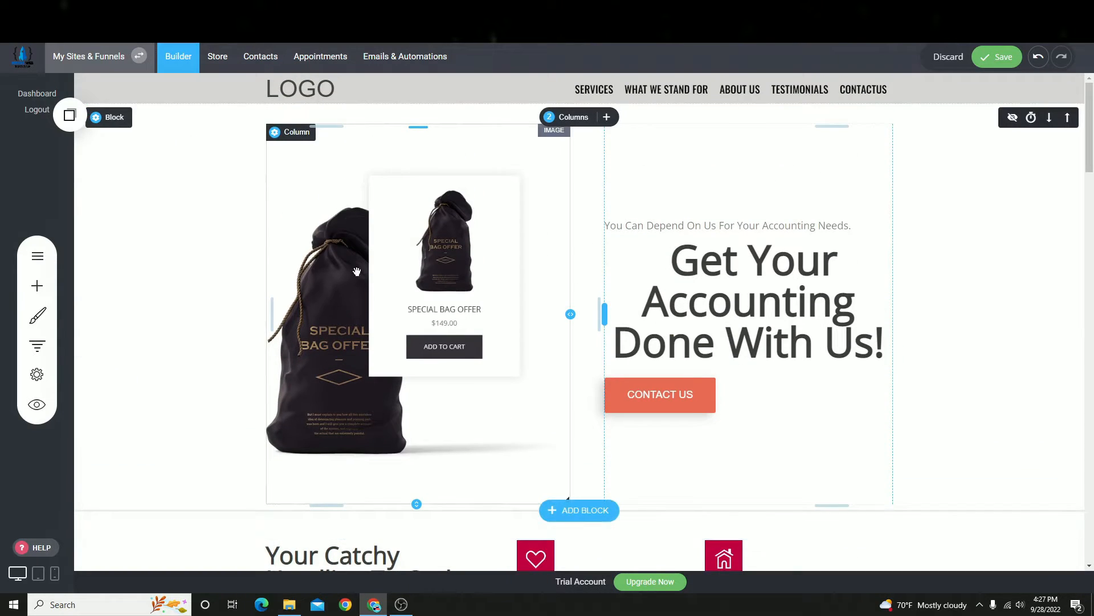
{"action": "left_click", "coordinate": [997, 59]}
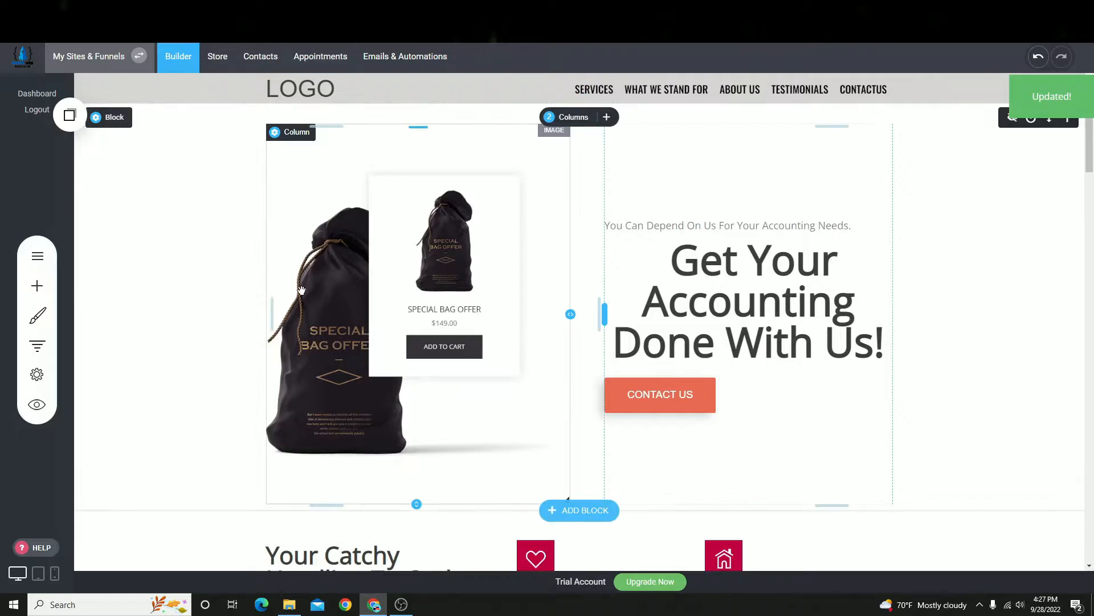
- Open the Pexels stock photo site in a new browser tab
{"action": "key", "text": "ctrl+t"}
{"action": "type", "text": "pexels"}
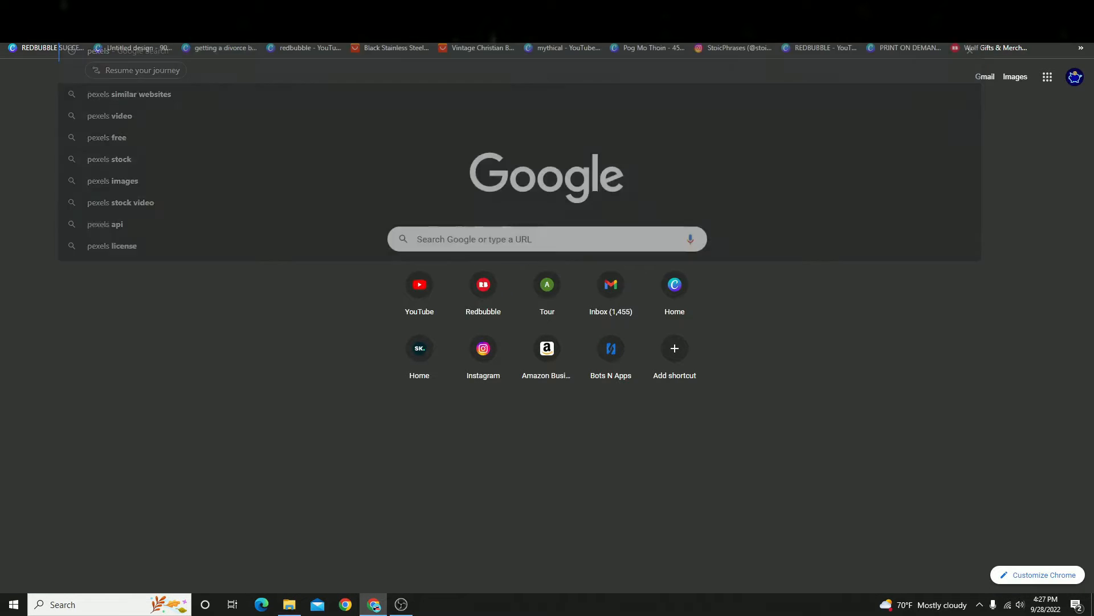
{"action": "key", "text": "Return"}
{"action": "left_click", "coordinate": [147, 164]}
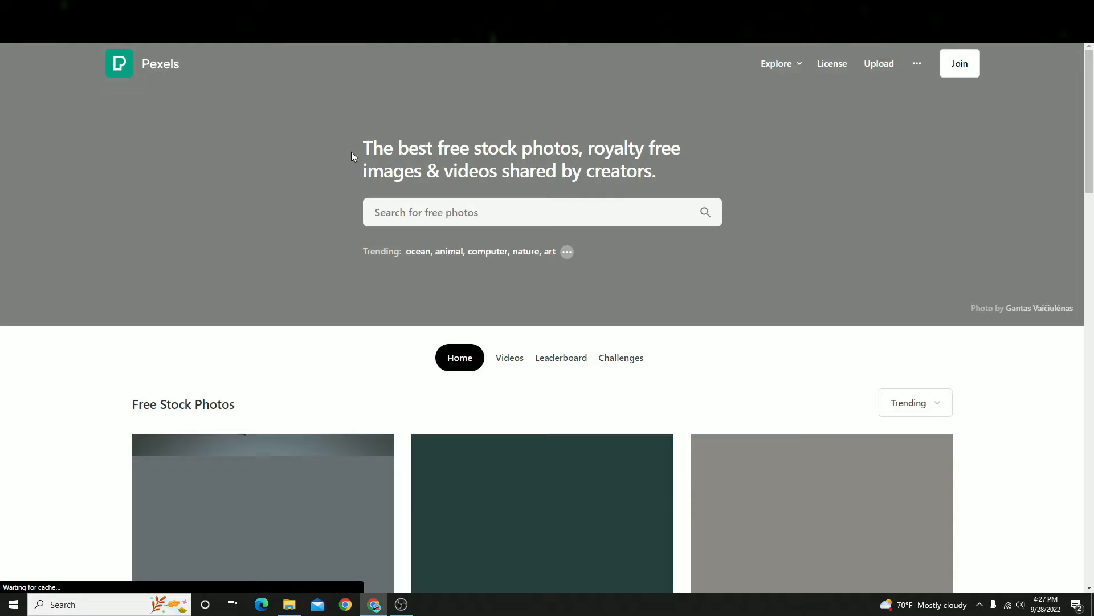
- Search Pexels for "accountant" photos and look through the results
{"action": "left_click", "coordinate": [411, 214]}
{"action": "type", "text": "a"}
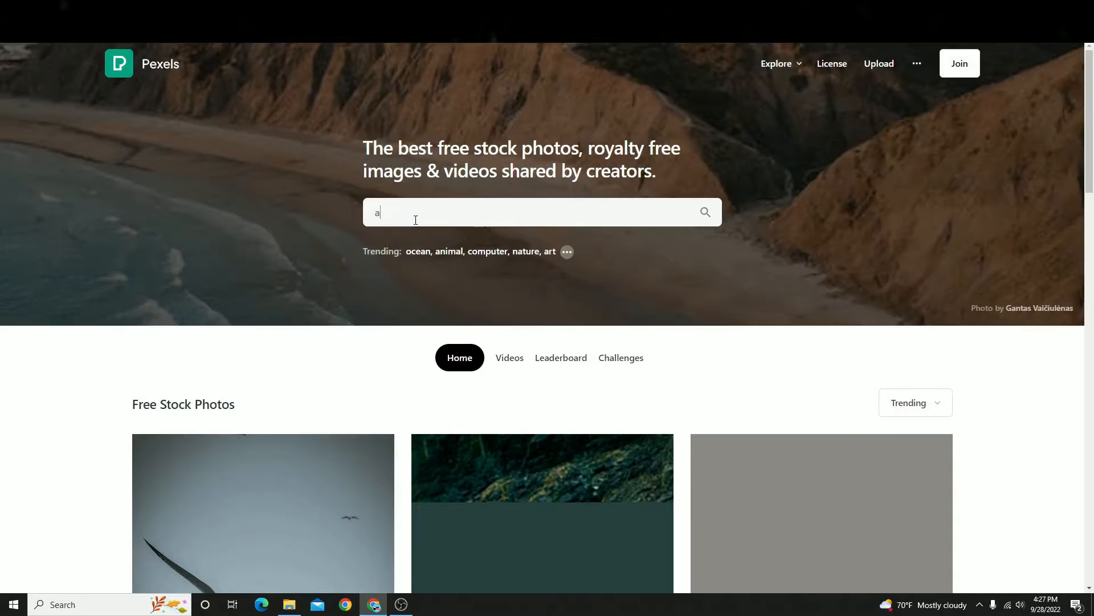
{"action": "type", "text": "ccountant"}
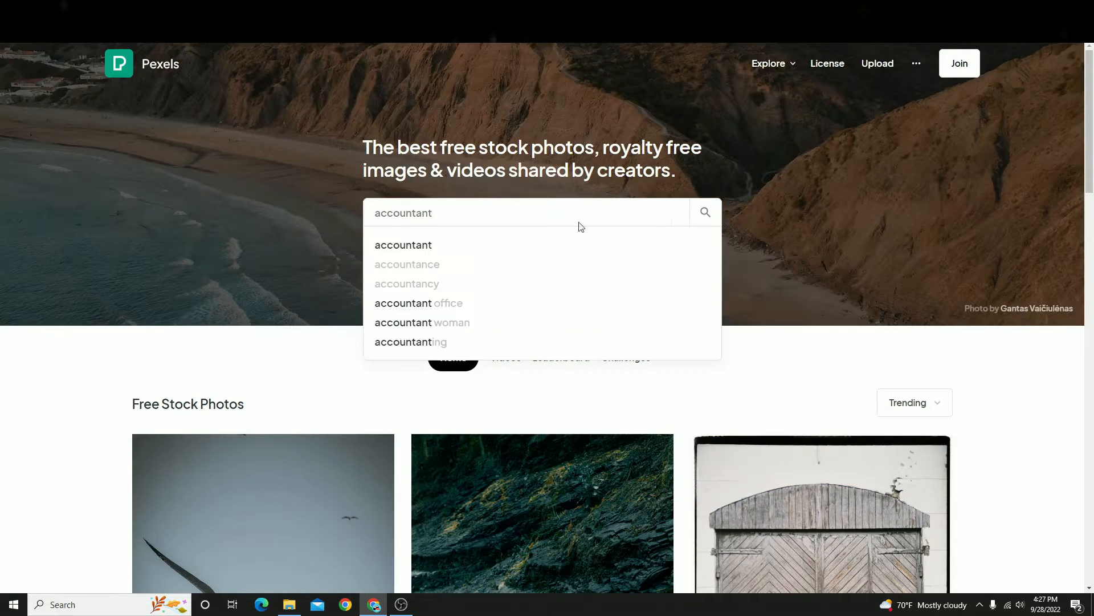
{"action": "key", "text": "Return"}
{"action": "scroll", "coordinate": [727, 303], "scroll_direction": "down", "scroll_amount": 12}
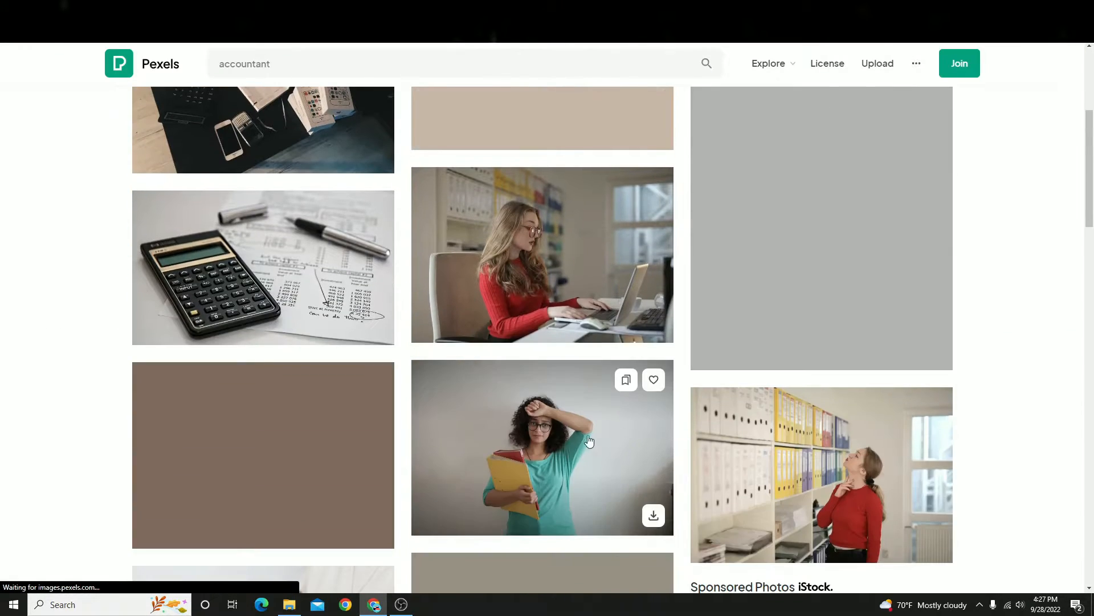
{"action": "scroll", "coordinate": [481, 483], "scroll_direction": "down", "scroll_amount": 7}
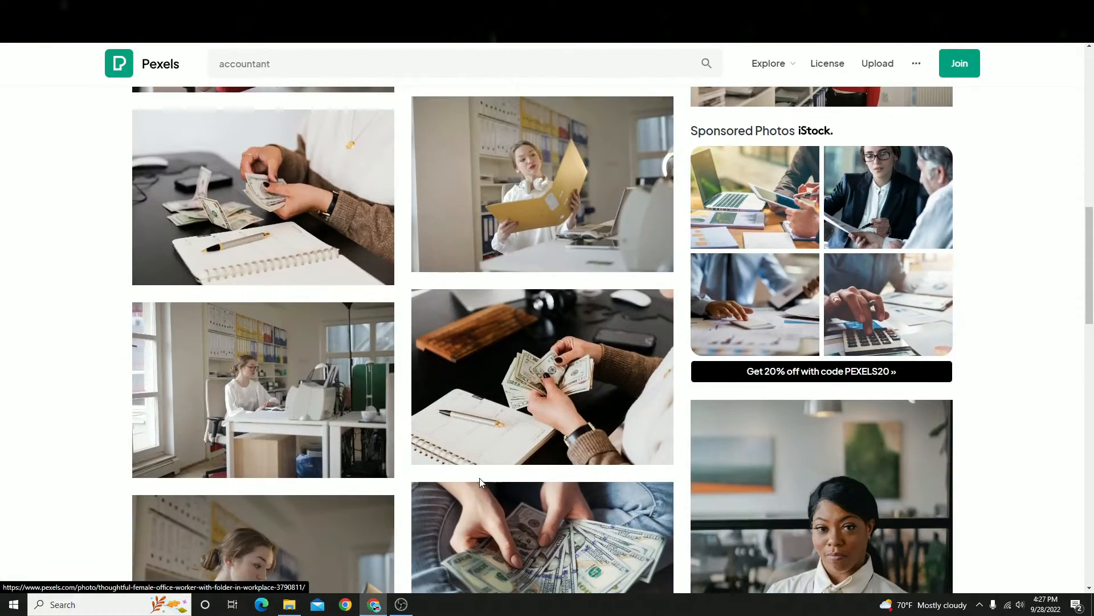
{"action": "scroll", "coordinate": [619, 499], "scroll_direction": "down", "scroll_amount": 15}
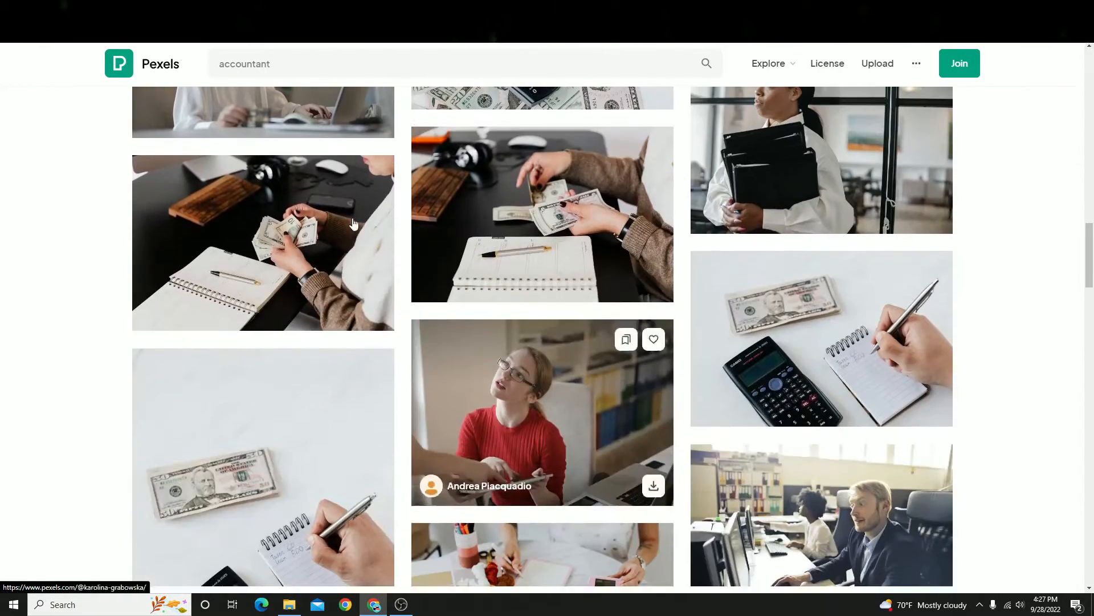
{"action": "scroll", "coordinate": [483, 526], "scroll_direction": "up", "scroll_amount": 20}
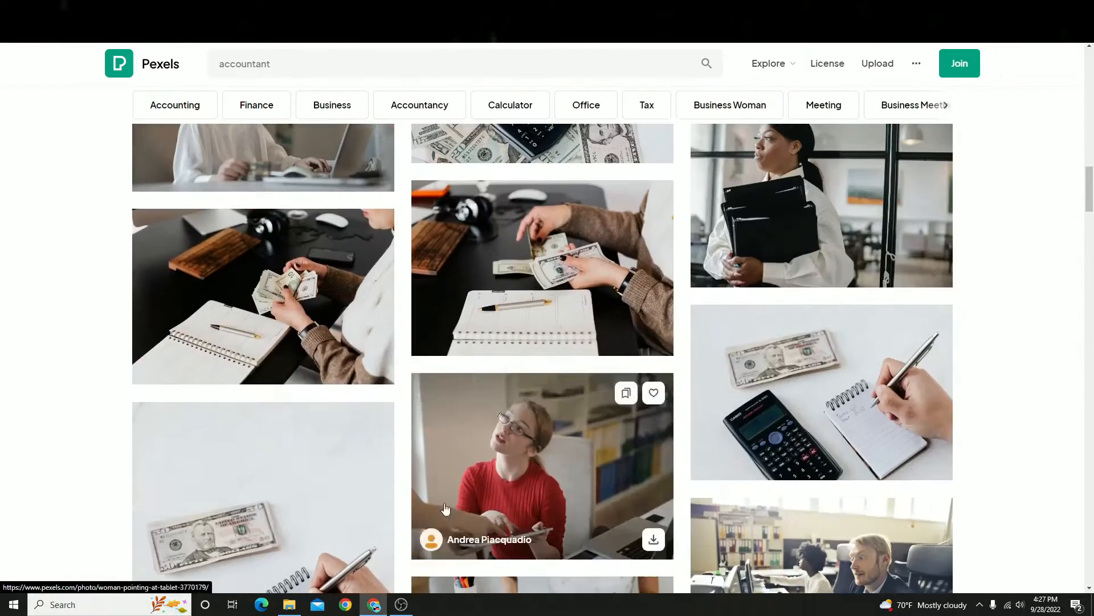
{"action": "scroll", "coordinate": [538, 450], "scroll_direction": "up", "scroll_amount": 12}
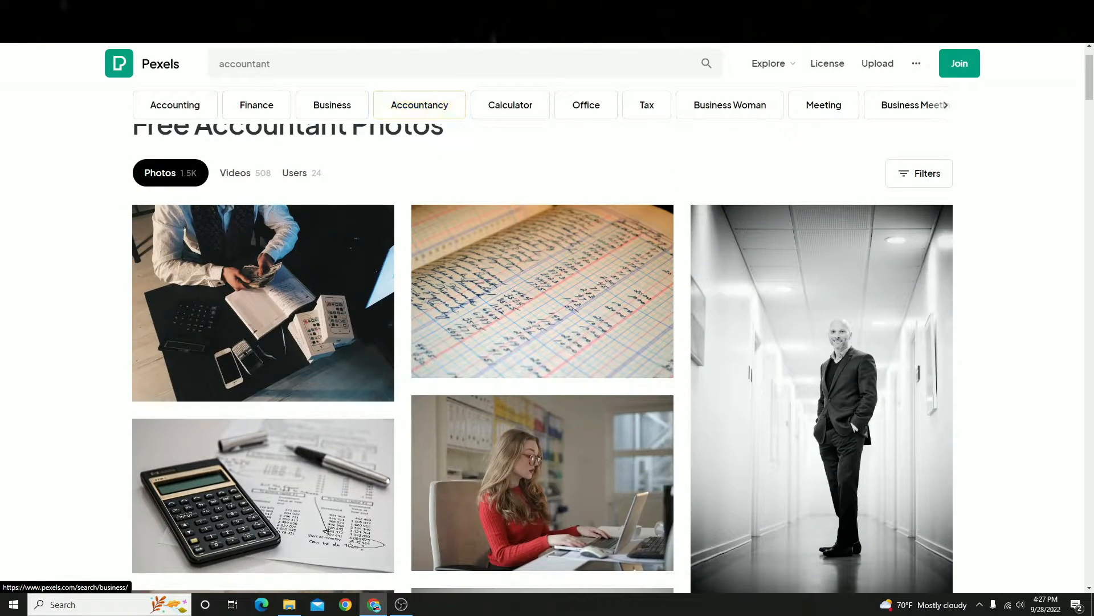
- Change the Pexels photo search to "accounting" and look over the results
{"action": "left_click_drag", "start_coordinate": [271, 63], "coordinate": [261, 51]}
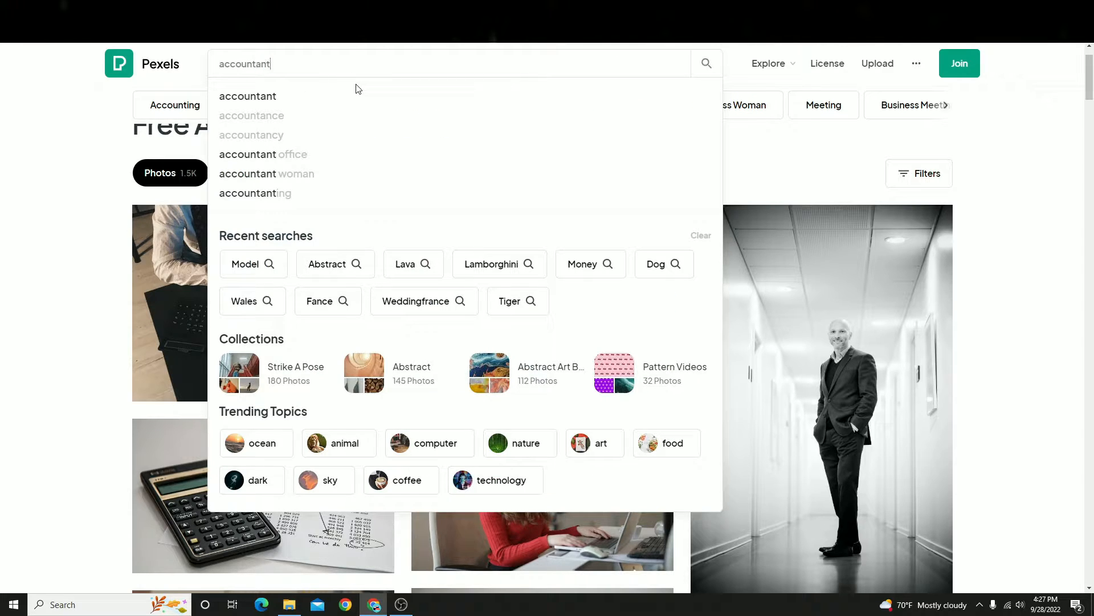
{"action": "key", "text": "BackSpace"}
{"action": "key", "text": "BackSpace"}
{"action": "key", "text": "BackSpace"}
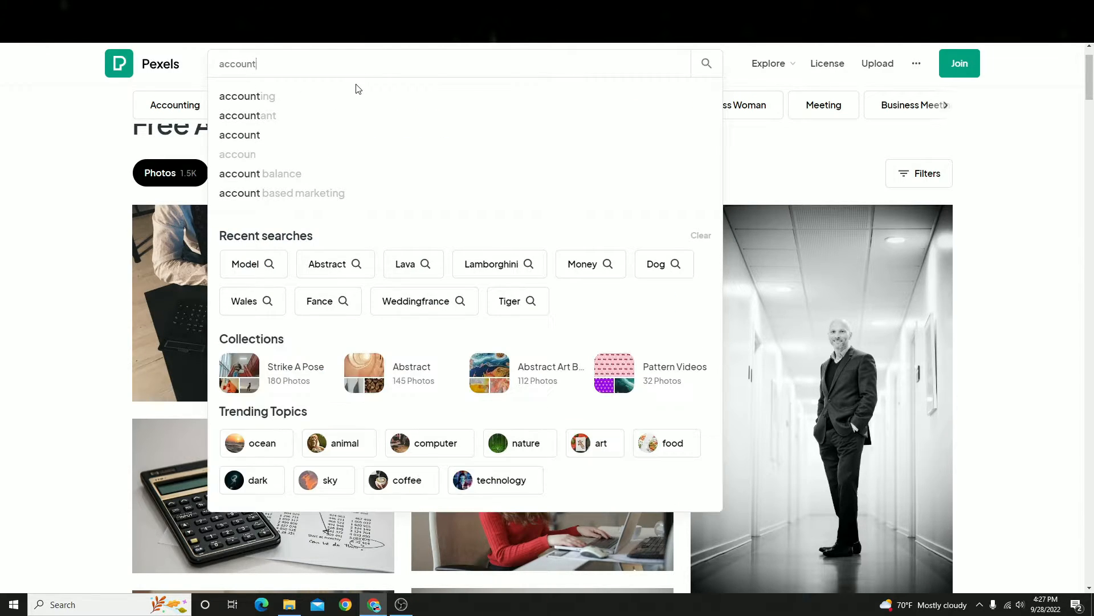
{"action": "type", "text": "ing"}
{"action": "key", "text": "Return"}
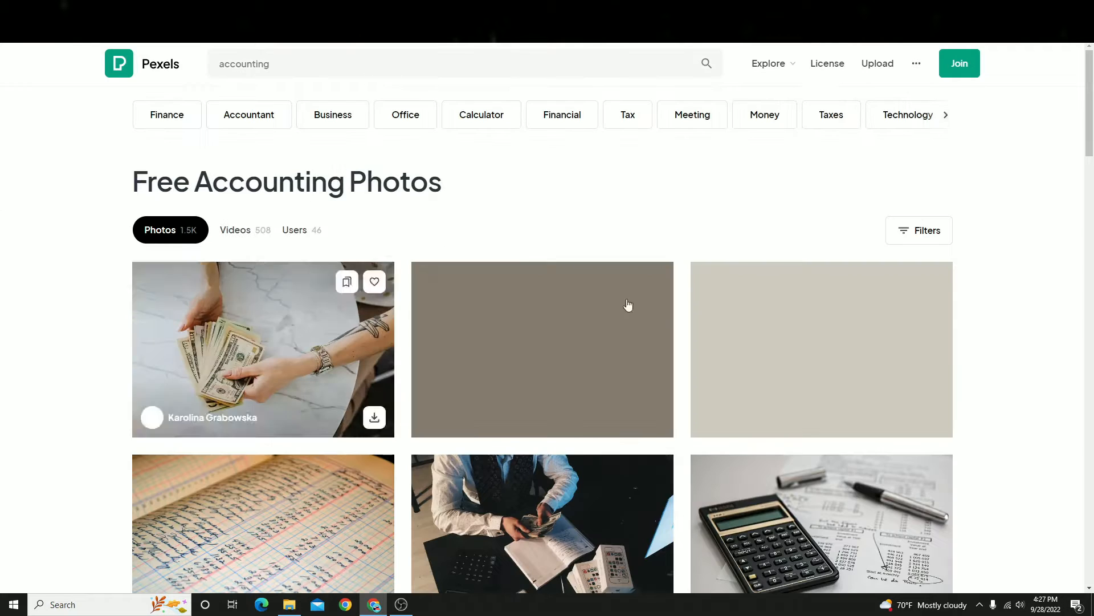
{"action": "scroll", "coordinate": [625, 351], "scroll_direction": "down", "scroll_amount": 3}
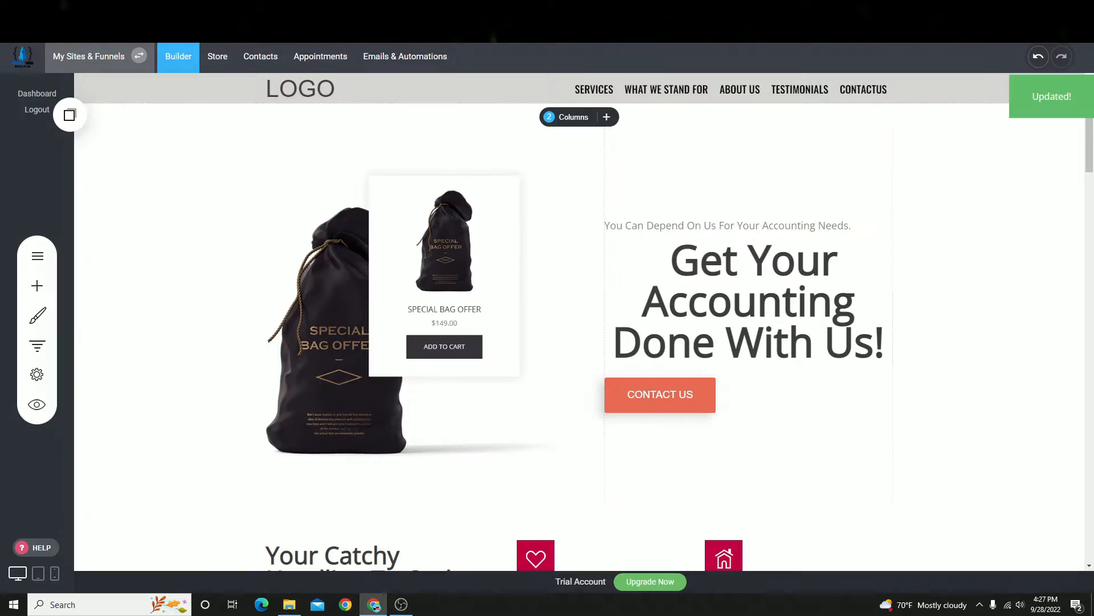
- Return to the page builder and look over the features block below the hero
{"action": "scroll", "coordinate": [525, 323], "scroll_direction": "down", "scroll_amount": 5}
{"action": "scroll", "coordinate": [525, 324], "scroll_direction": "down", "scroll_amount": 4}
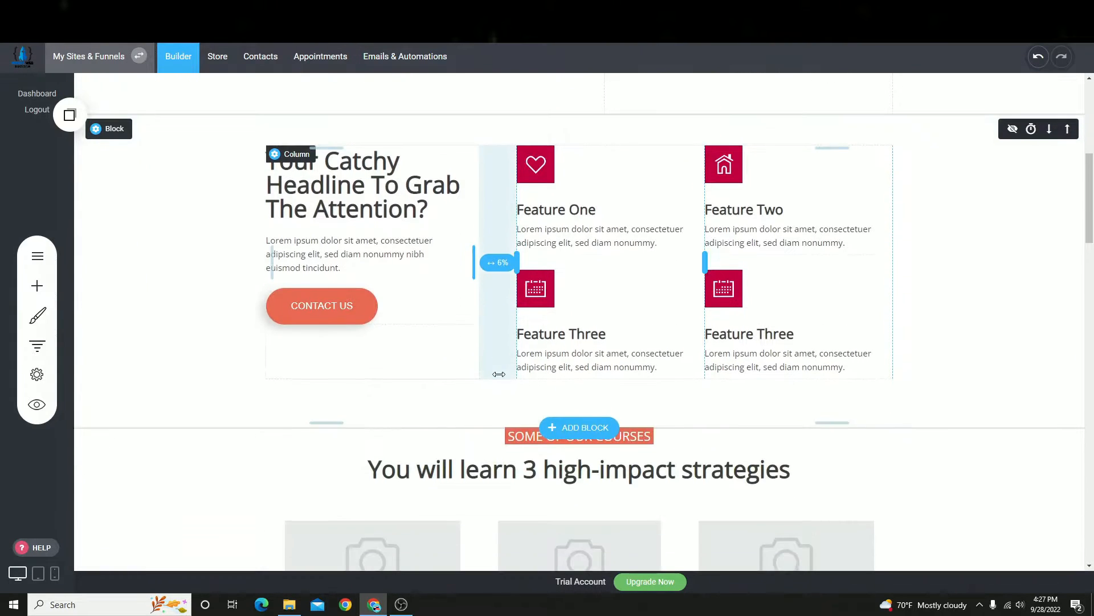
- Replace the "Your Catchy Headline To Grab The Attention?" headline with "Our Services" and save the page
{"action": "double_click", "coordinate": [479, 178]}
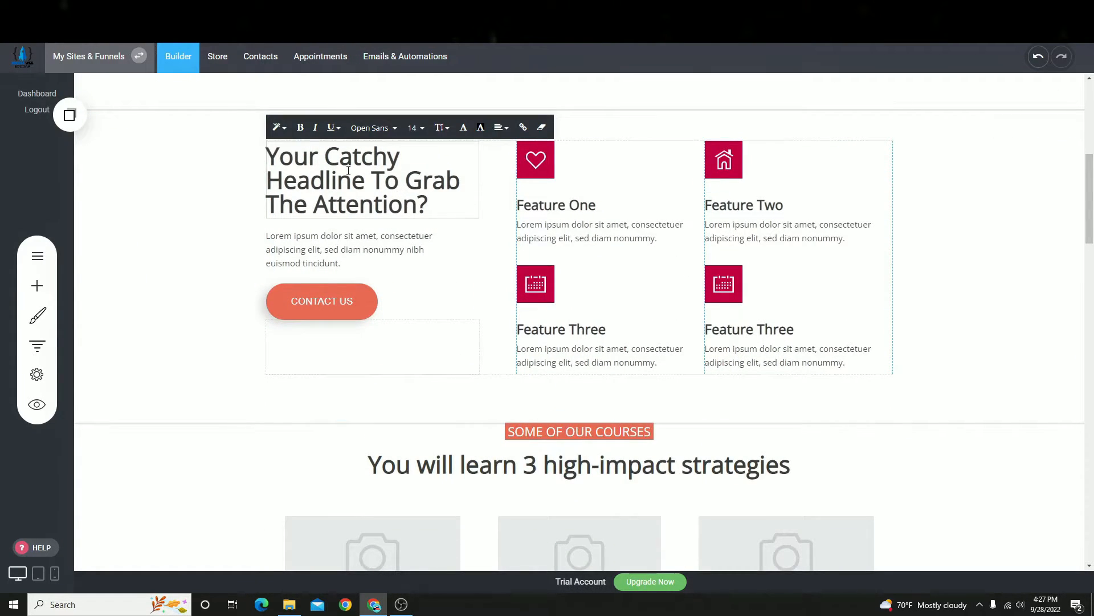
{"action": "left_click_drag", "start_coordinate": [436, 200], "coordinate": [208, 139]}
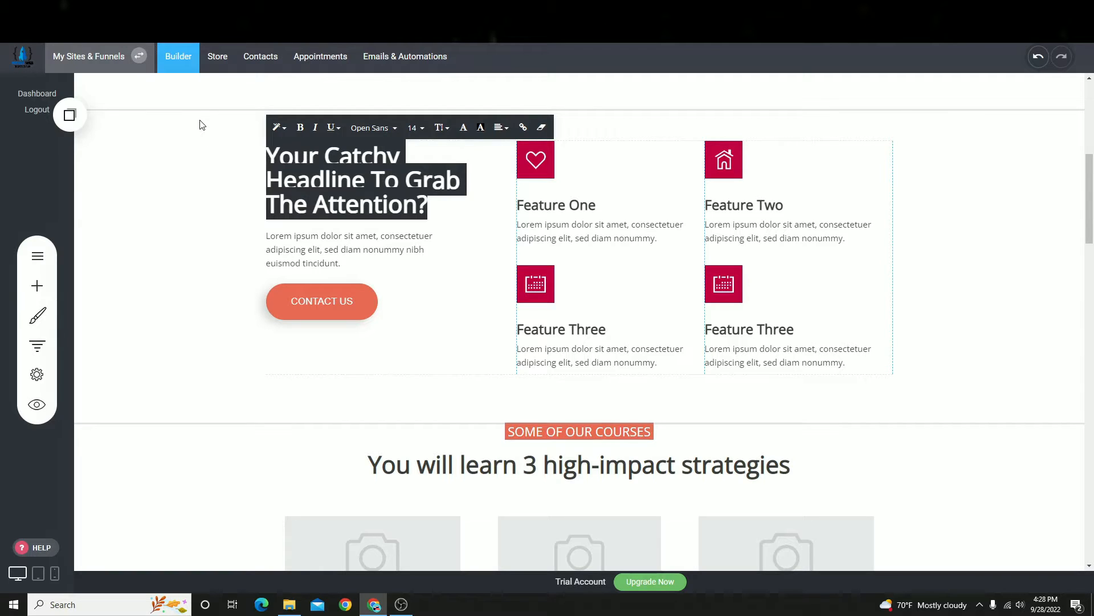
{"action": "type", "text": "Our Services"}
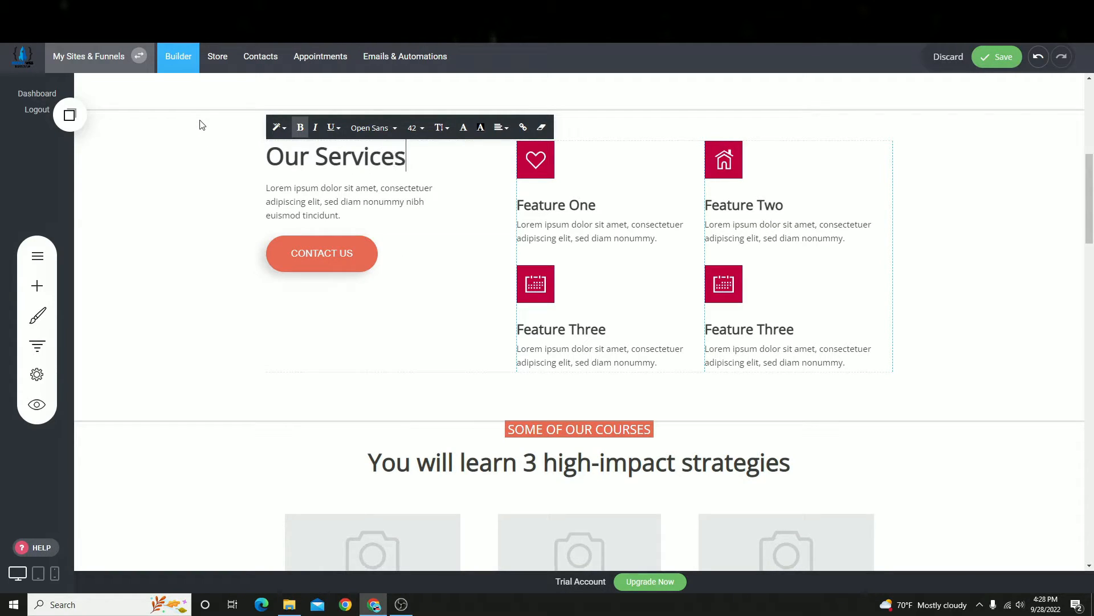
{"action": "left_click", "coordinate": [997, 56]}
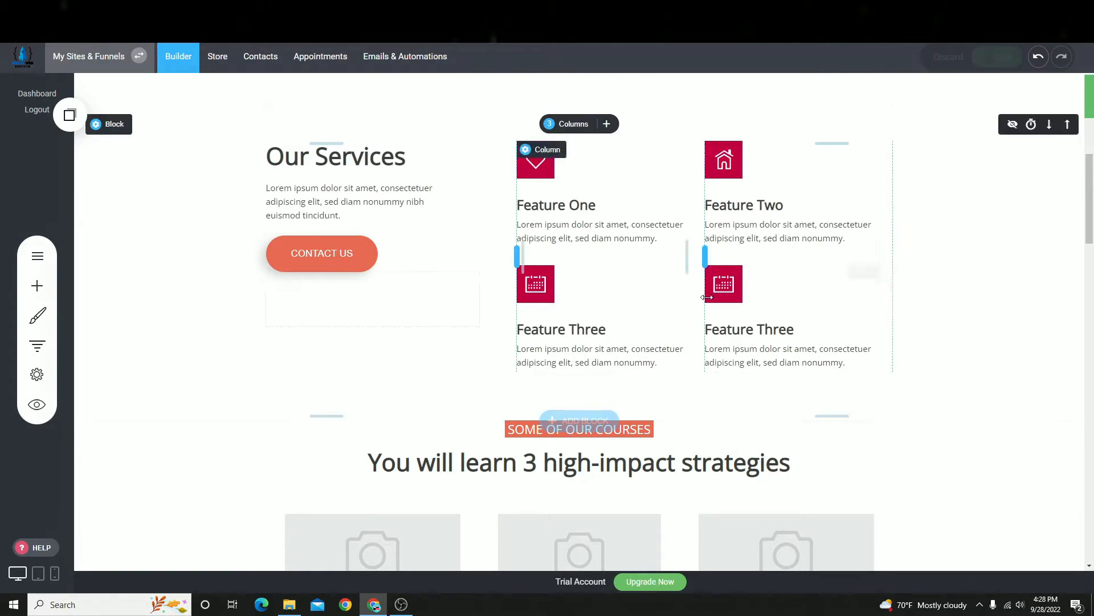
- Preview the page from its header down to the services and courses sections, and close the preview
{"action": "scroll", "coordinate": [605, 228], "scroll_direction": "up", "scroll_amount": 7}
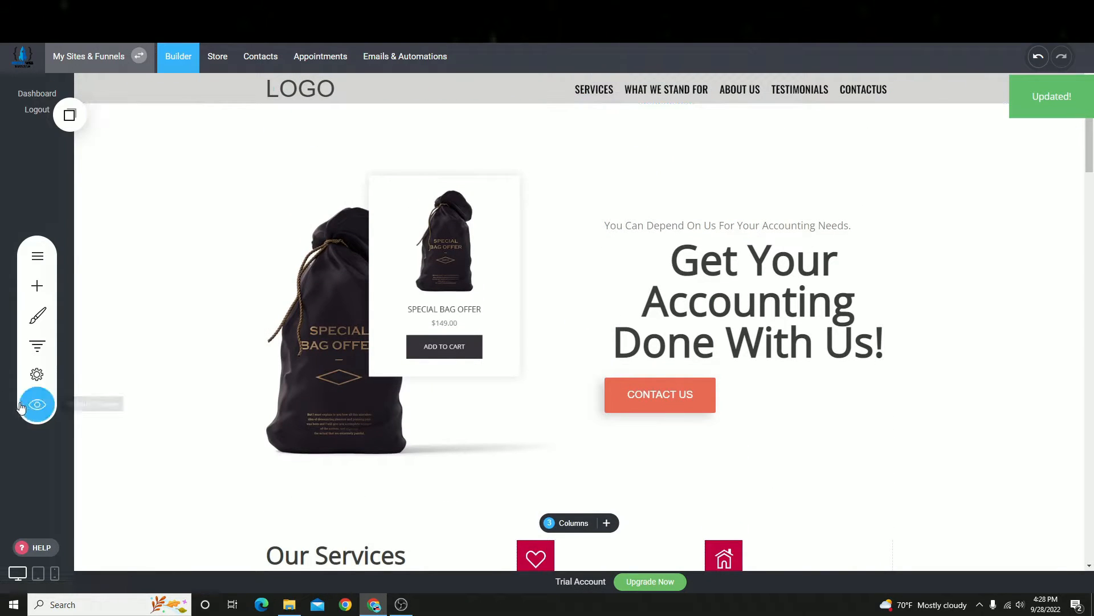
{"action": "left_click", "coordinate": [36, 406]}
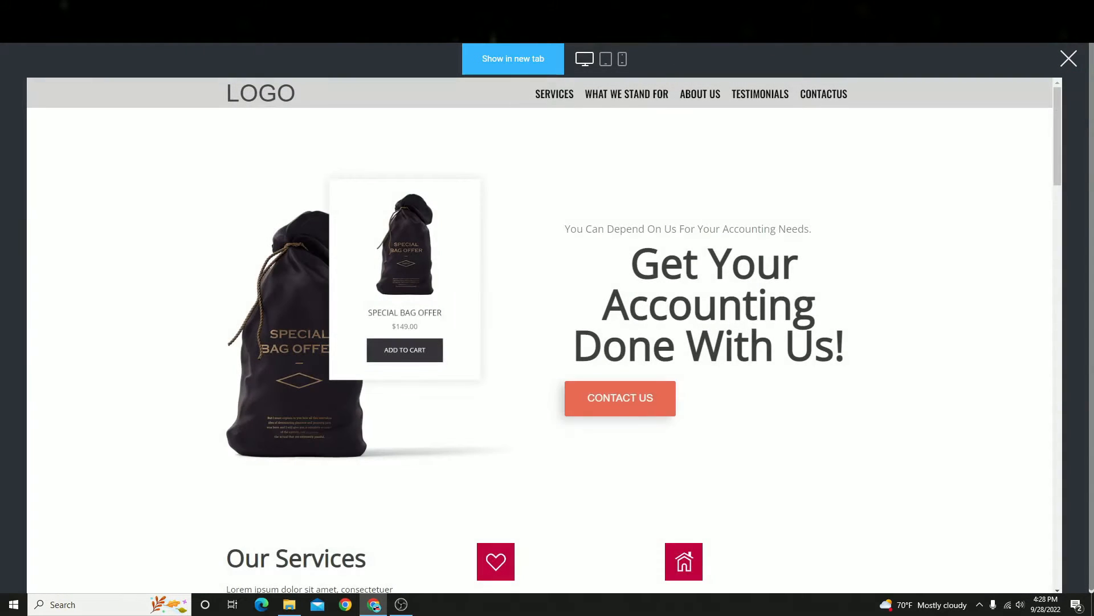
{"action": "left_click", "coordinate": [570, 102]}
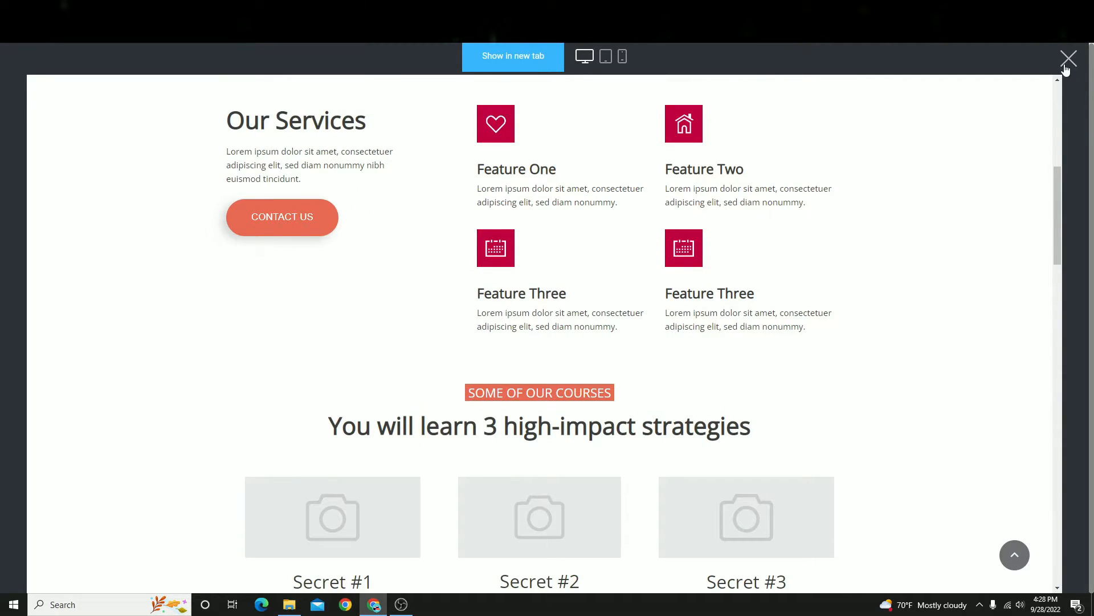
{"action": "left_click", "coordinate": [1067, 60]}
- Search Google in a new browser tab for "list of services that accountants offer"
{"action": "key", "text": "ctrl+t"}
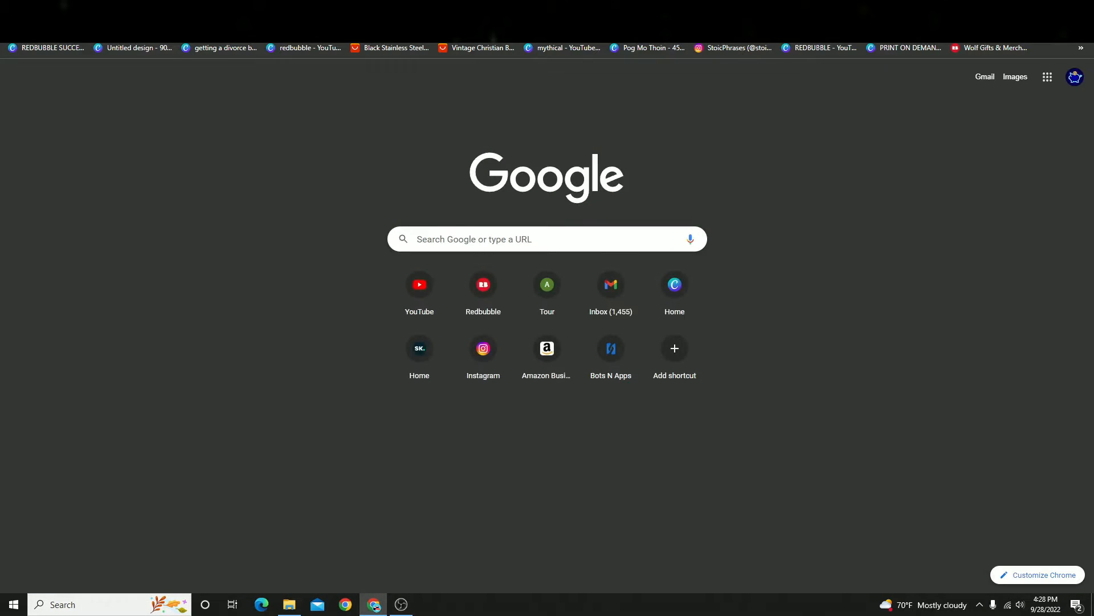
{"action": "type", "text": "list of services"}
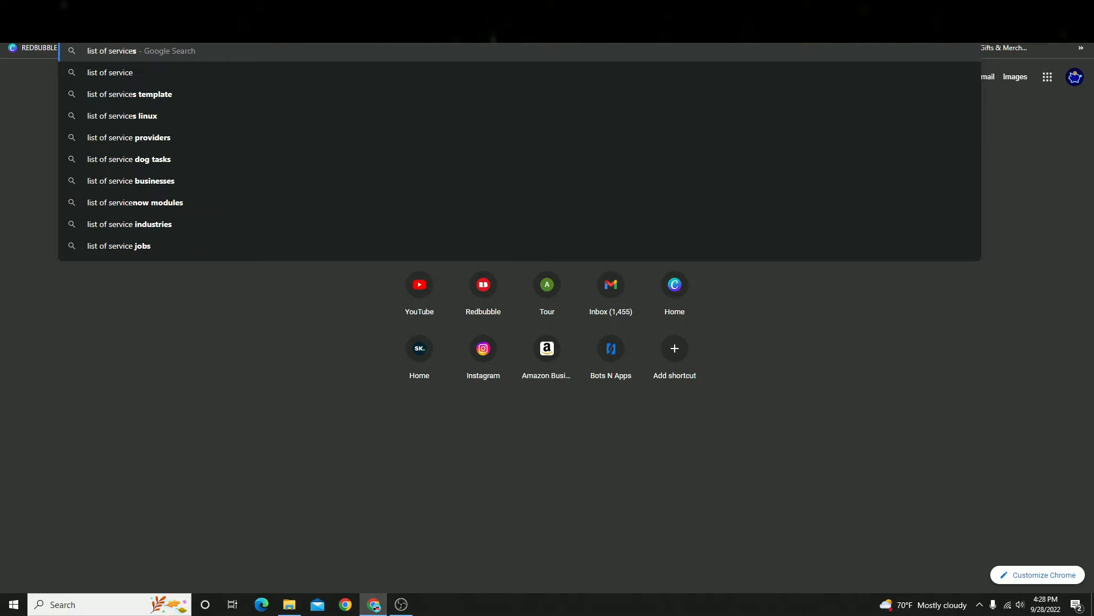
{"action": "type", "text": " that"}
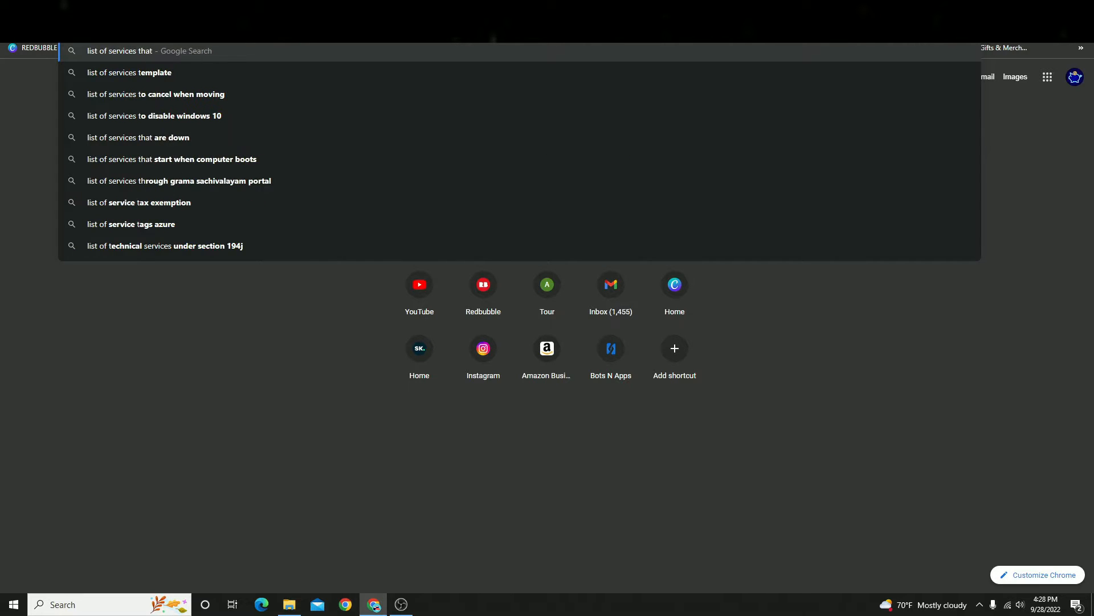
{"action": "type", "text": " accountatn"}
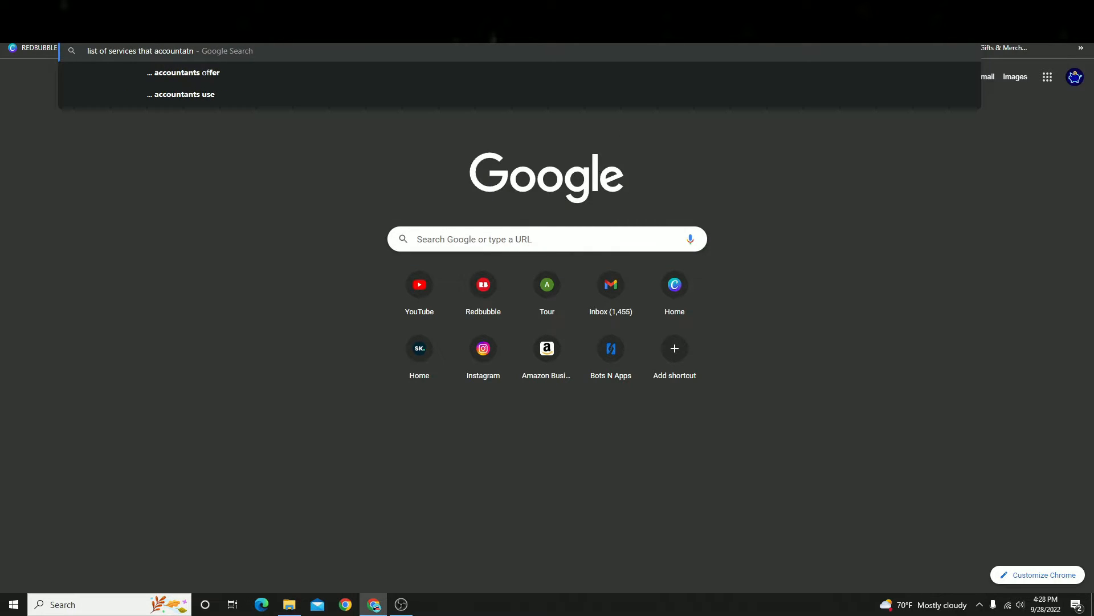
{"action": "type", "text": "ts offer"}
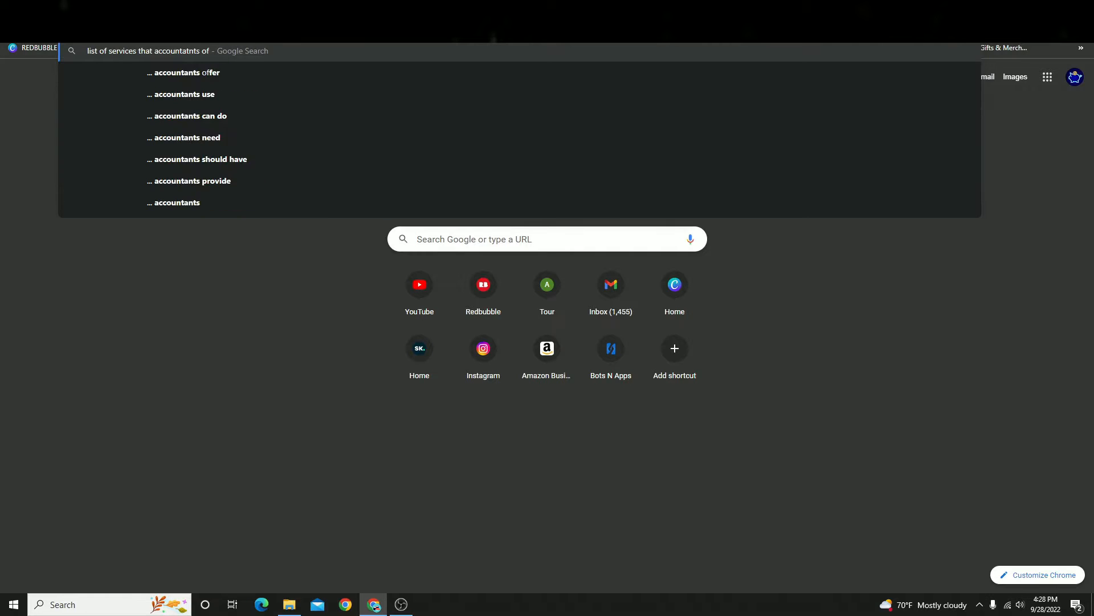
{"action": "key", "text": "Return"}
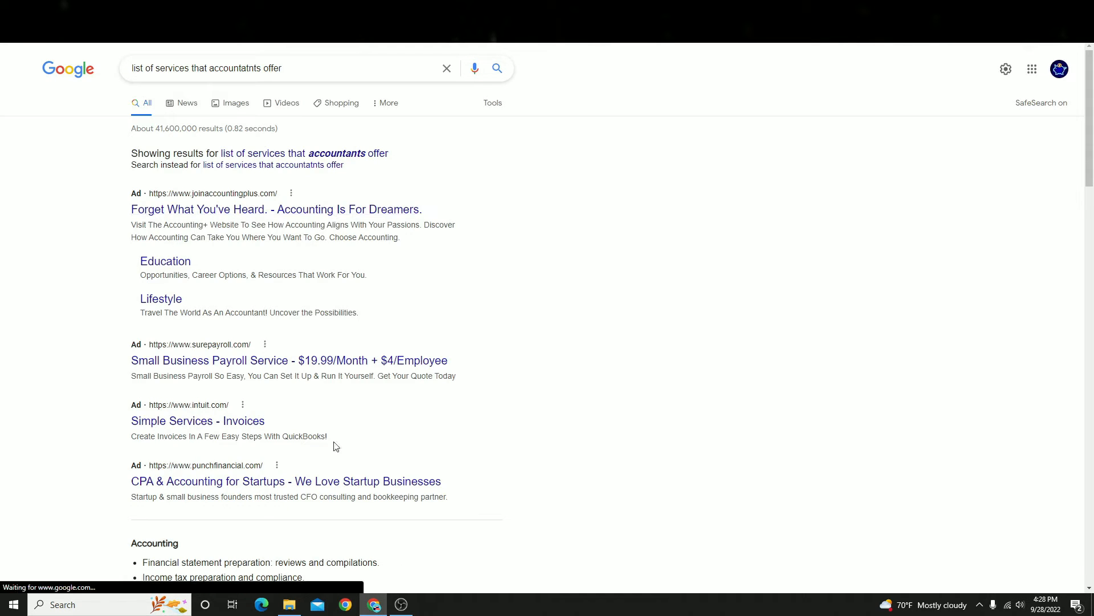
- Copy "Income tax planning and consulting" from the search results, replace the "Feature One" heading in the site builder with it, and save
{"action": "scroll", "coordinate": [335, 445], "scroll_direction": "down", "scroll_amount": 5}
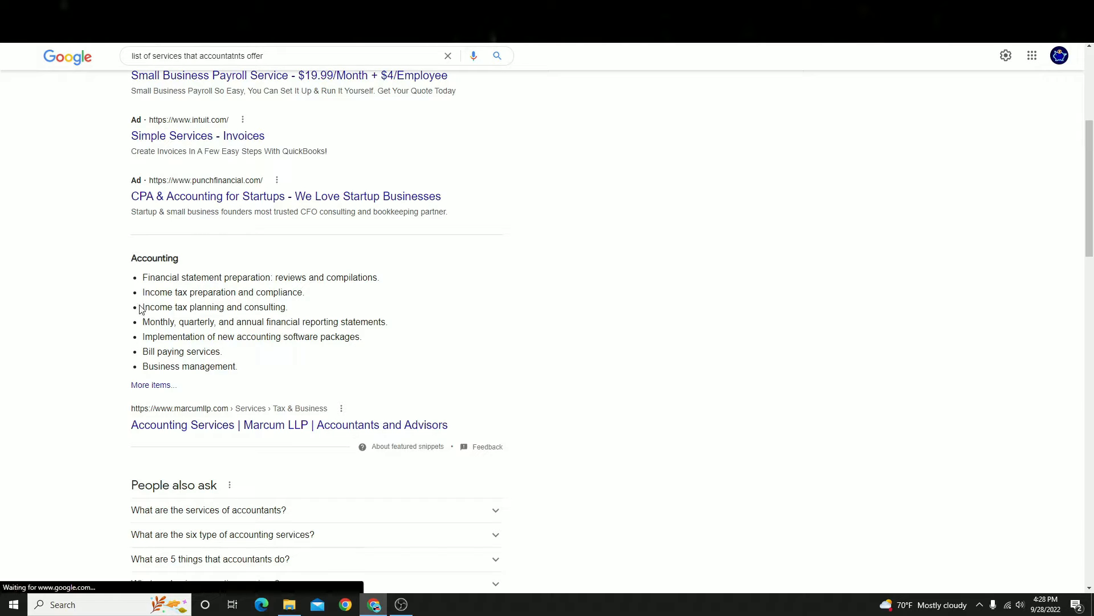
{"action": "left_click_drag", "start_coordinate": [139, 308], "coordinate": [242, 312]}
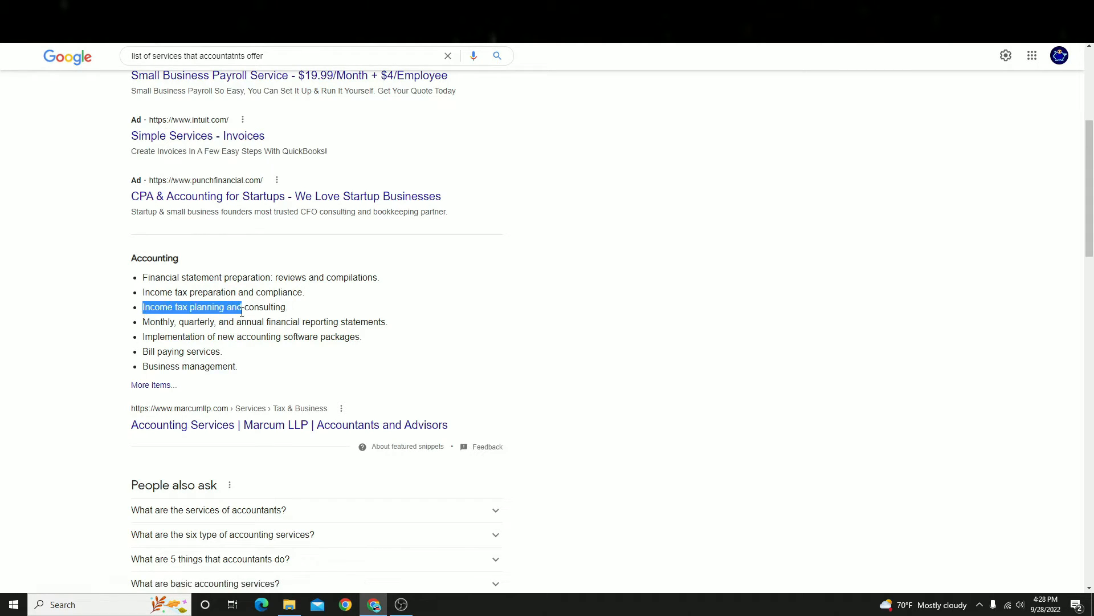
{"action": "right_click", "coordinate": [276, 306]}
{"action": "left_click", "coordinate": [312, 318]}
{"action": "left_click", "coordinate": [302, 8]}
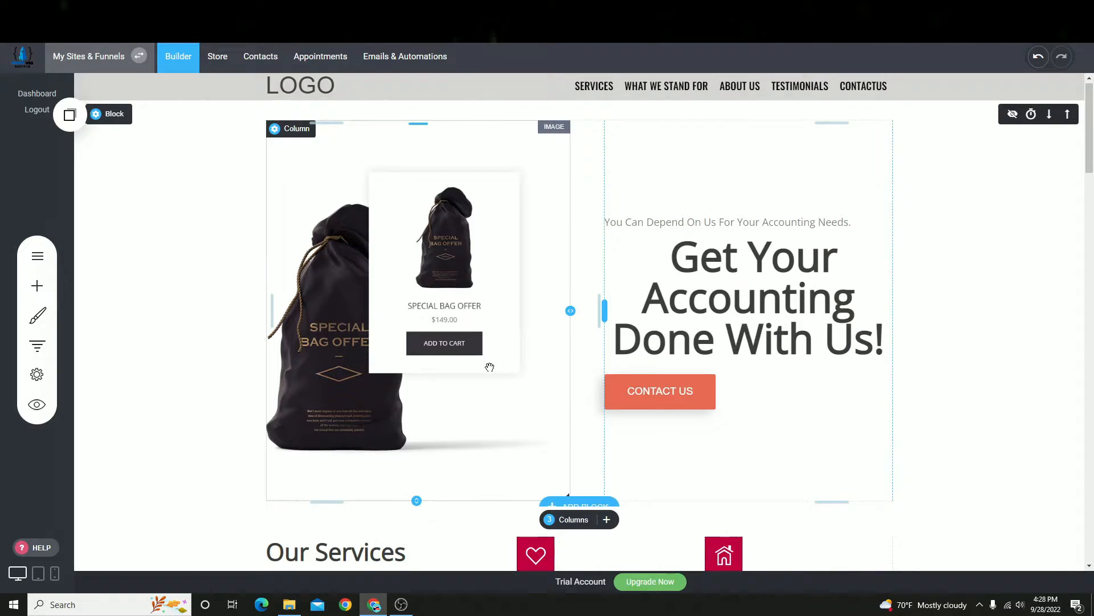
{"action": "scroll", "coordinate": [544, 420], "scroll_direction": "down", "scroll_amount": 4}
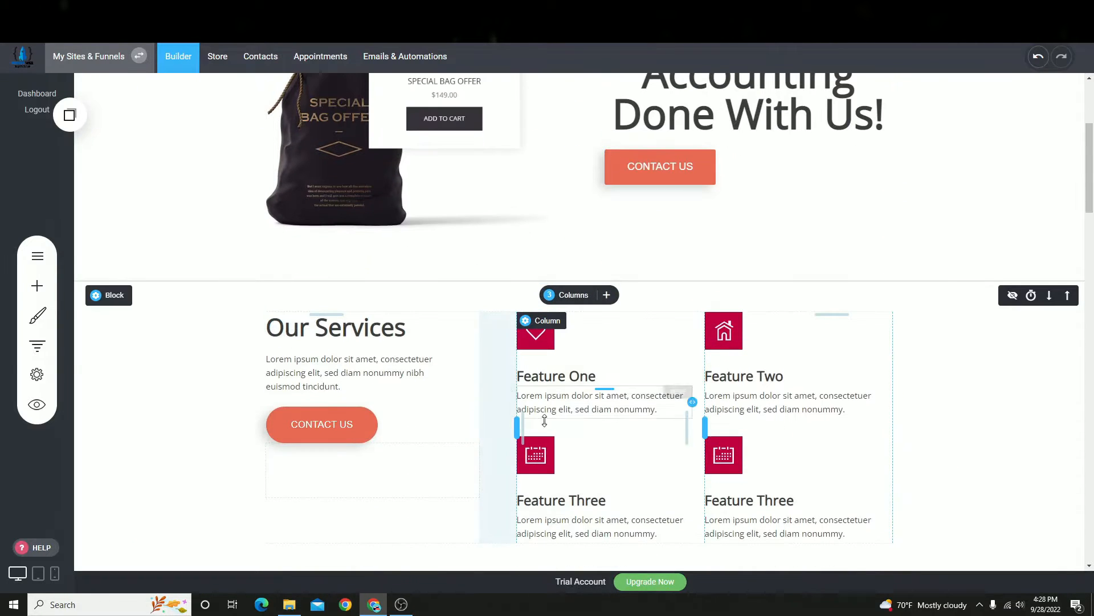
{"action": "double_click", "coordinate": [562, 375]}
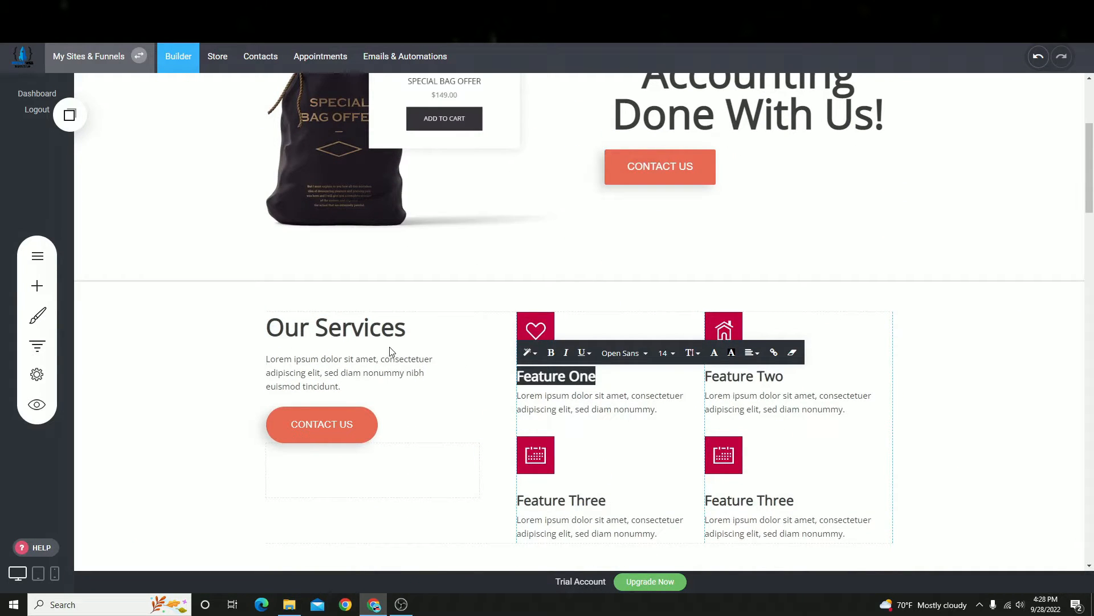
{"action": "key", "text": "ctrl+v"}
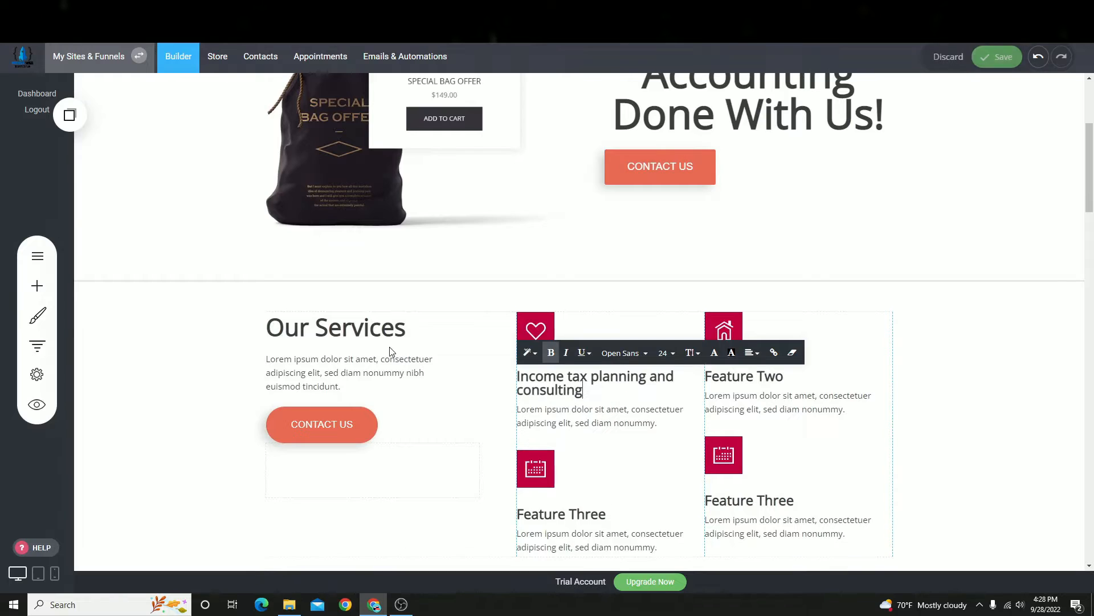
{"action": "left_click", "coordinate": [991, 60]}
- Copy "Bill paying services" from the Google results, replace the "Feature Two" heading in the site builder with it, and save
{"action": "left_click", "coordinate": [513, 8]}
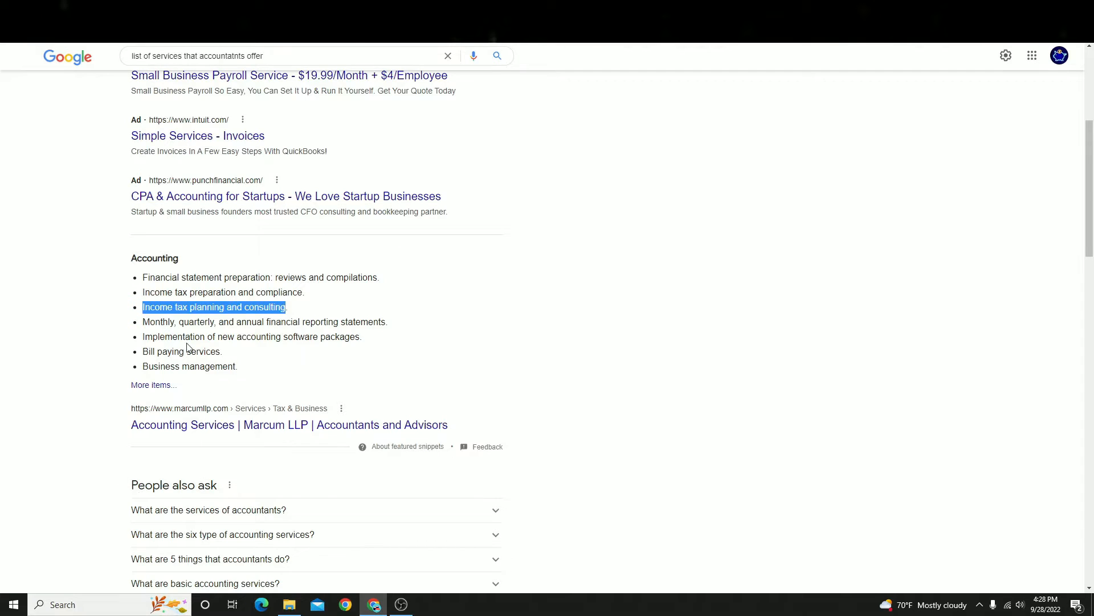
{"action": "left_click_drag", "start_coordinate": [145, 349], "coordinate": [189, 350]}
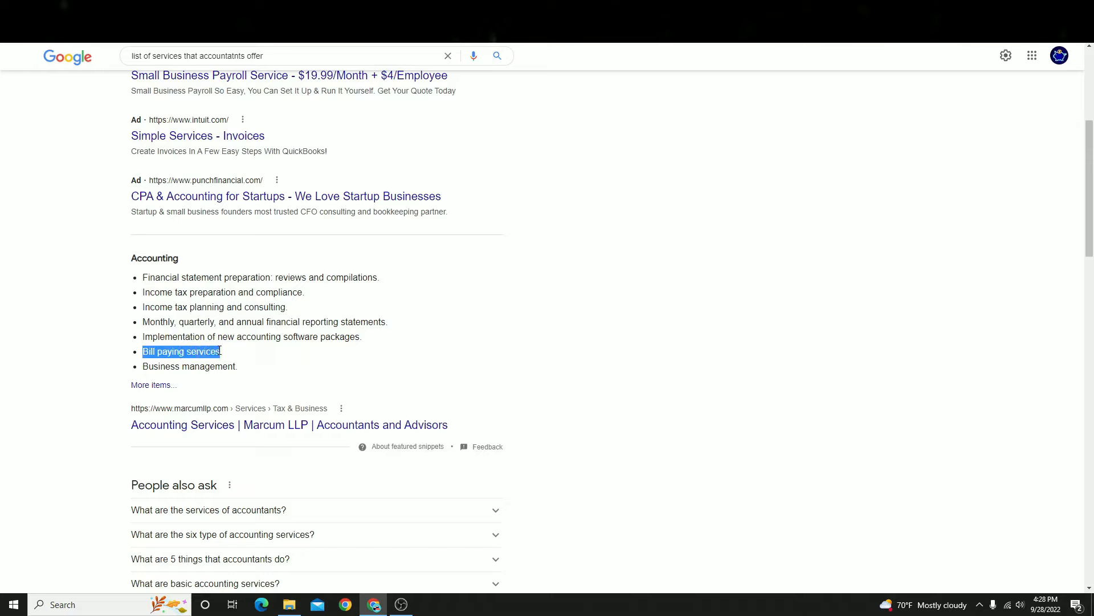
{"action": "left_click", "coordinate": [428, 8]}
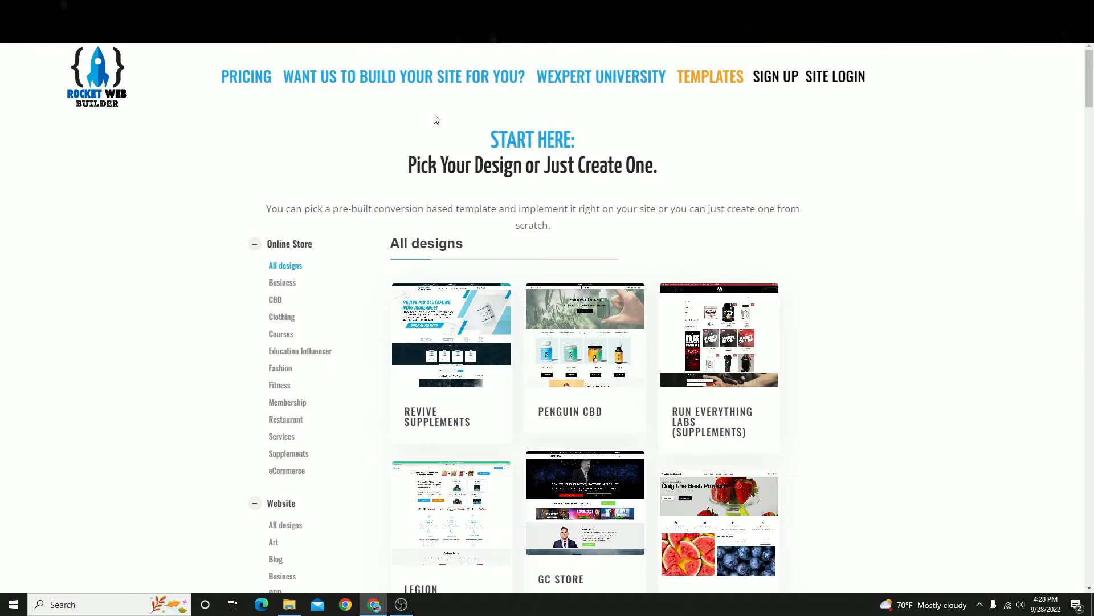
{"action": "left_click", "coordinate": [467, 8]}
{"action": "double_click", "coordinate": [791, 376]}
{"action": "left_click_drag", "start_coordinate": [791, 376], "coordinate": [559, 374]}
{"action": "key", "text": "ctrl+v"}
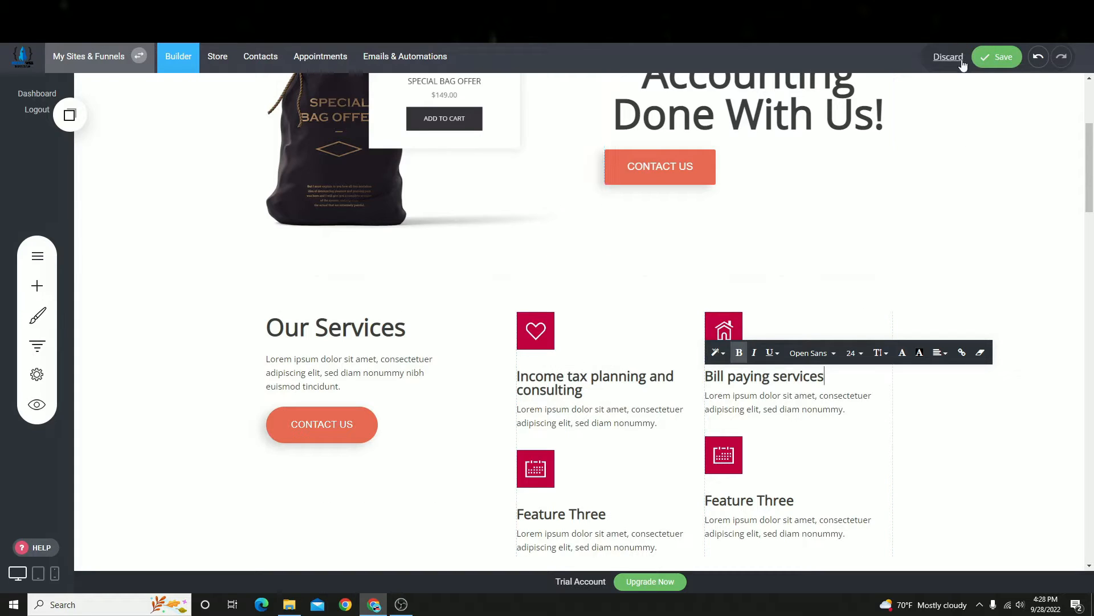
{"action": "left_click", "coordinate": [995, 64]}
- Replace the "Feature Three" heading in the middle column with "Monthly, quarterly, and annual financial reporting statements" from the Google results and save
{"action": "left_click", "coordinate": [542, 9]}
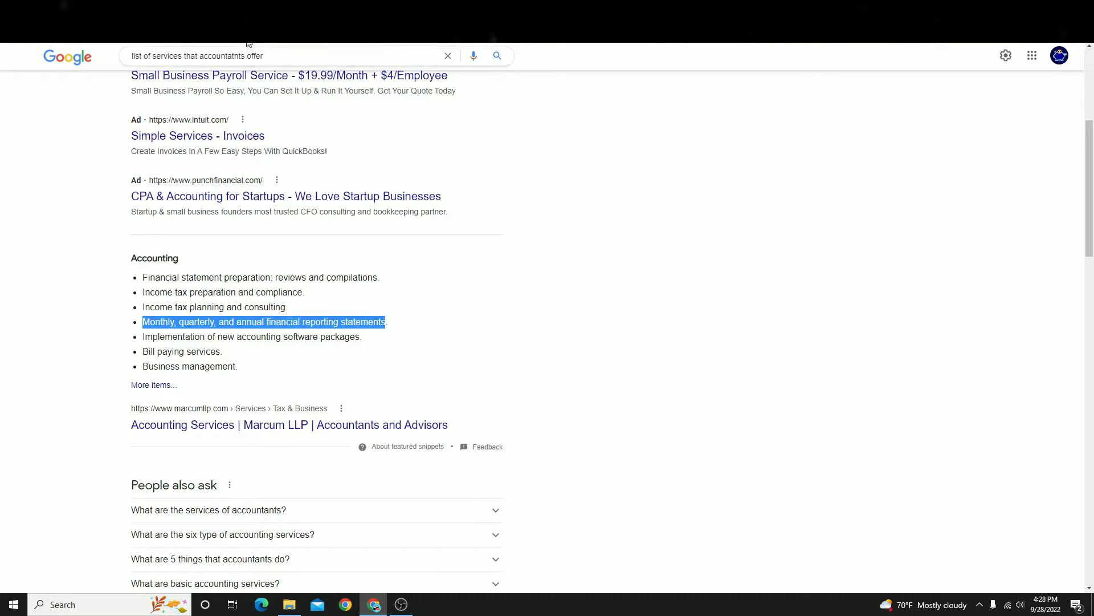
{"action": "left_click", "coordinate": [245, 8]}
{"action": "left_click", "coordinate": [364, 9]}
{"action": "scroll", "coordinate": [626, 444], "scroll_direction": "down", "scroll_amount": 3}
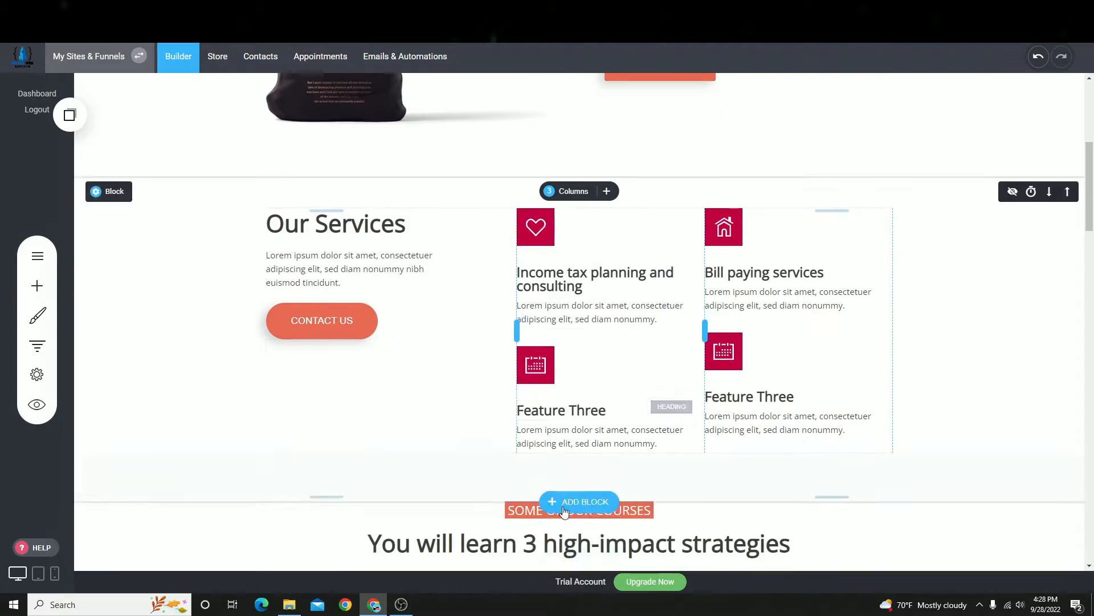
{"action": "left_click", "coordinate": [611, 344]}
{"action": "left_click_drag", "start_coordinate": [611, 348], "coordinate": [417, 298]}
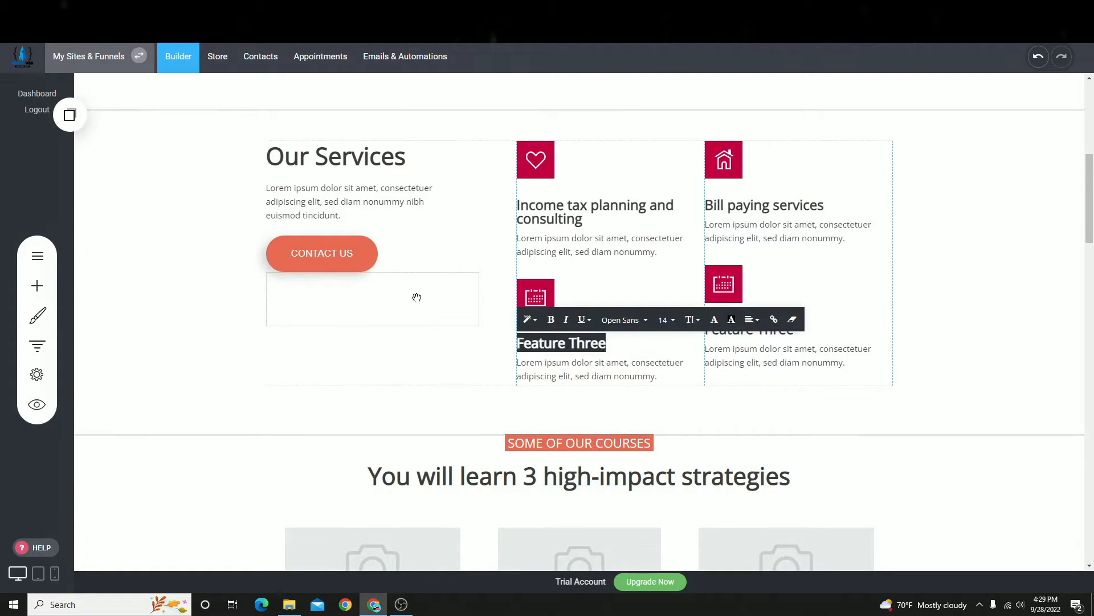
{"action": "key", "text": "BackSpace"}
{"action": "key", "text": "ctrl+v"}
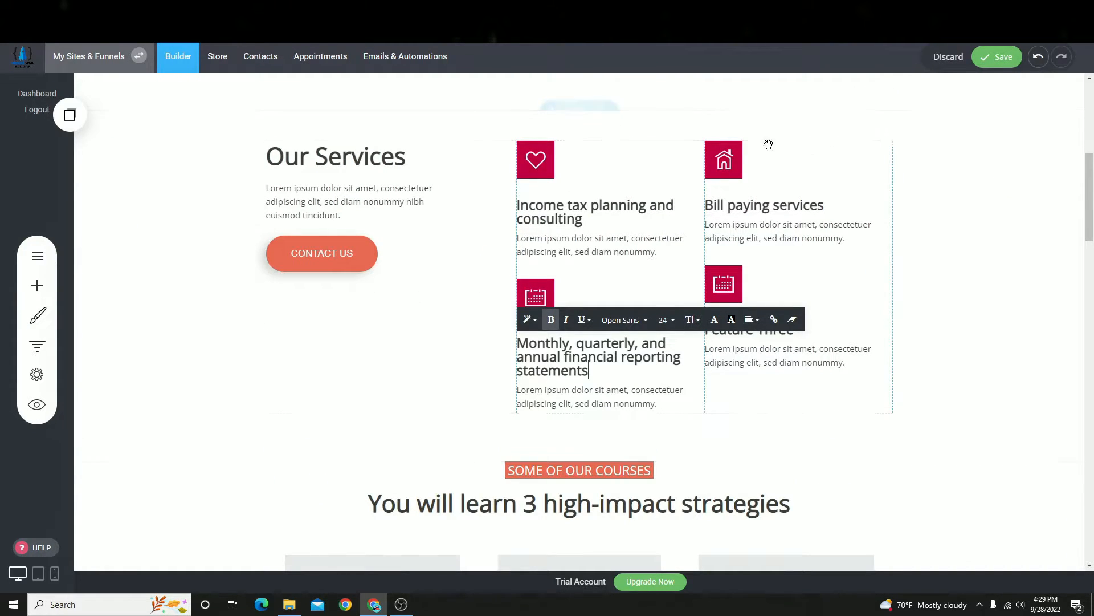
{"action": "left_click", "coordinate": [997, 57]}
- Replace the remaining "Feature Three" heading under the bill paying service with "Financial statement preparation: reviews and compilations" copied from the Google results
{"action": "left_click", "coordinate": [365, 10]}
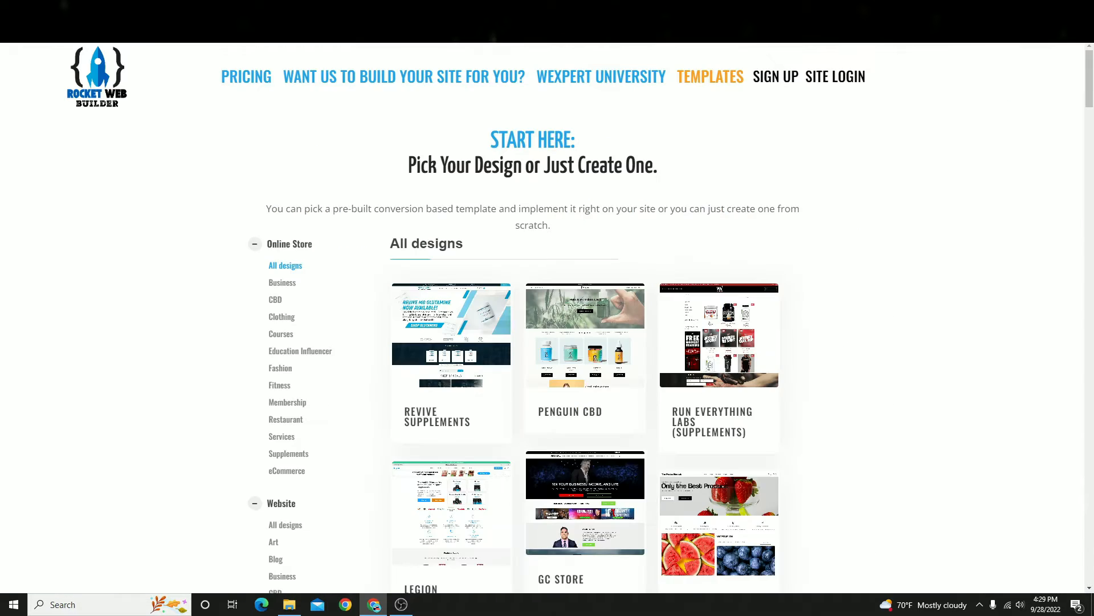
{"action": "left_click", "coordinate": [308, 10]}
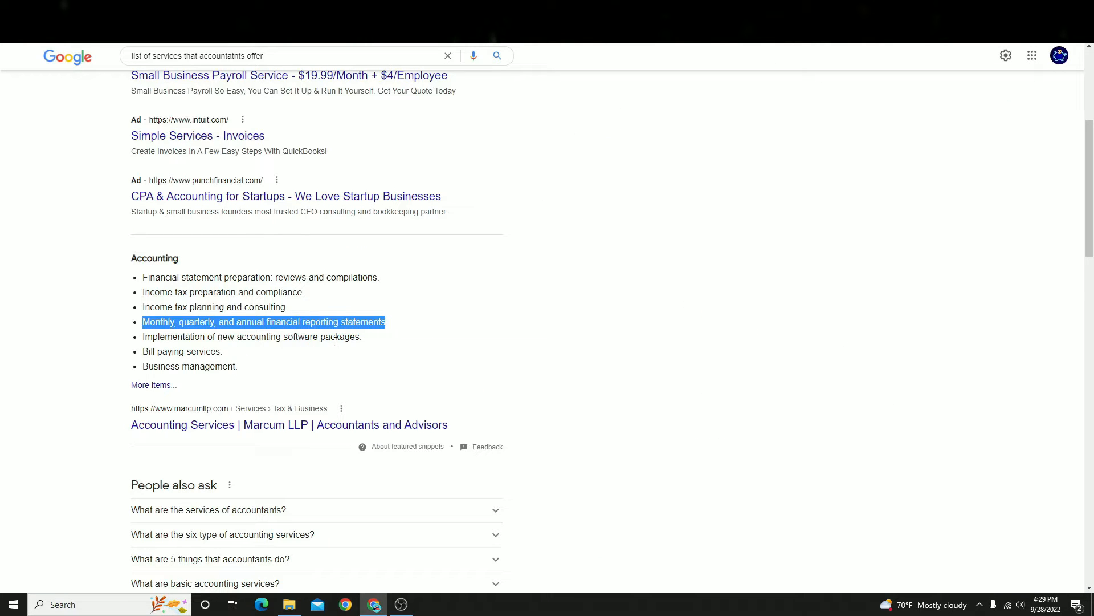
{"action": "left_click_drag", "start_coordinate": [358, 338], "coordinate": [347, 336]}
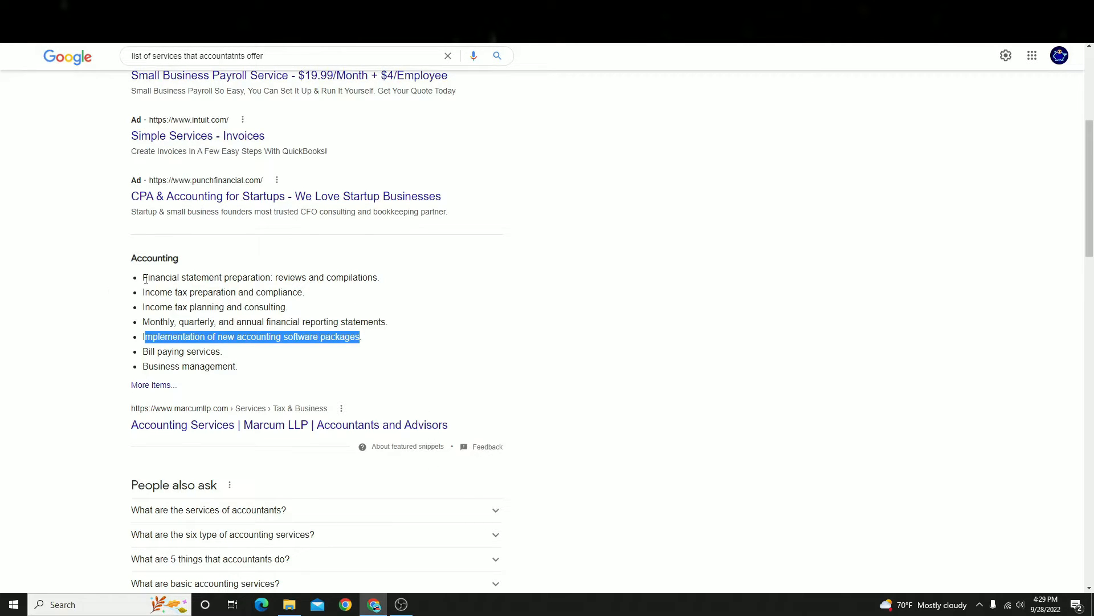
{"action": "left_click_drag", "start_coordinate": [144, 278], "coordinate": [277, 279]}
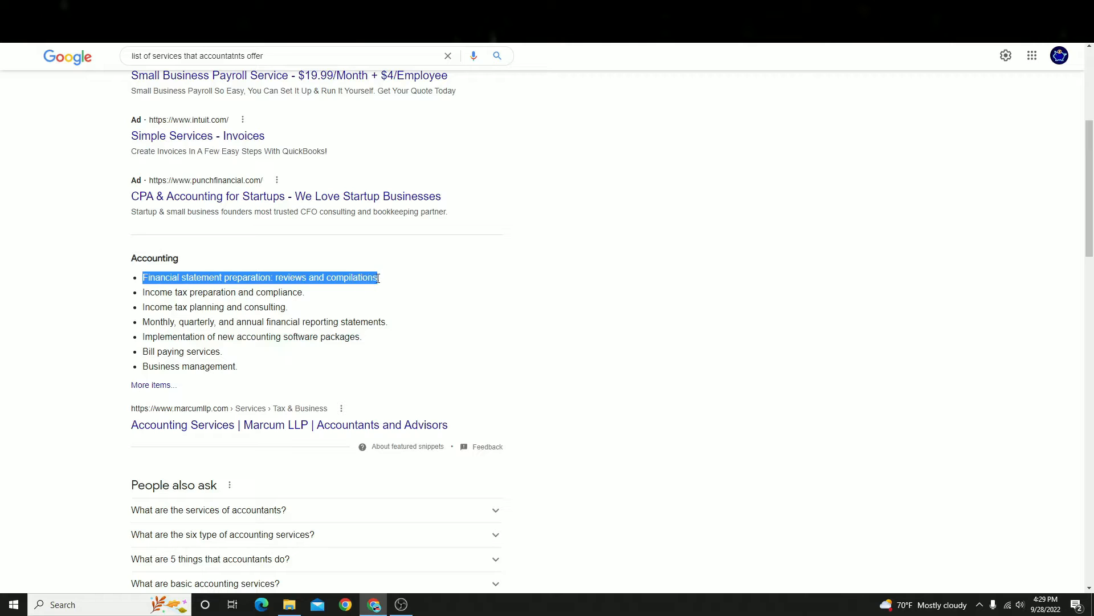
{"action": "key", "text": "alt+Tab"}
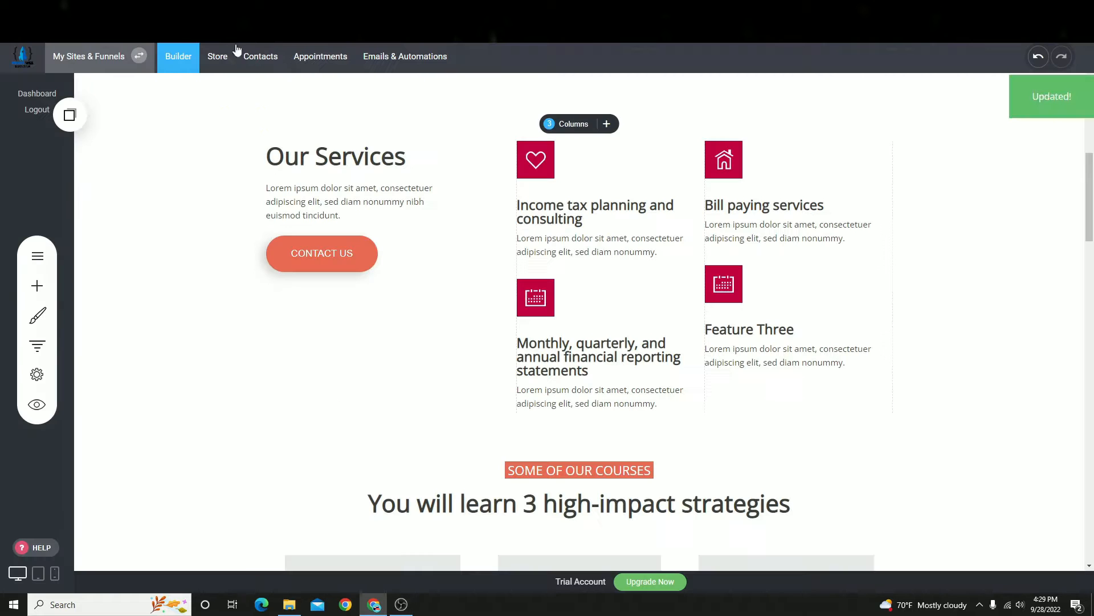
{"action": "left_click", "coordinate": [786, 332]}
{"action": "left_click_drag", "start_coordinate": [796, 330], "coordinate": [654, 334]}
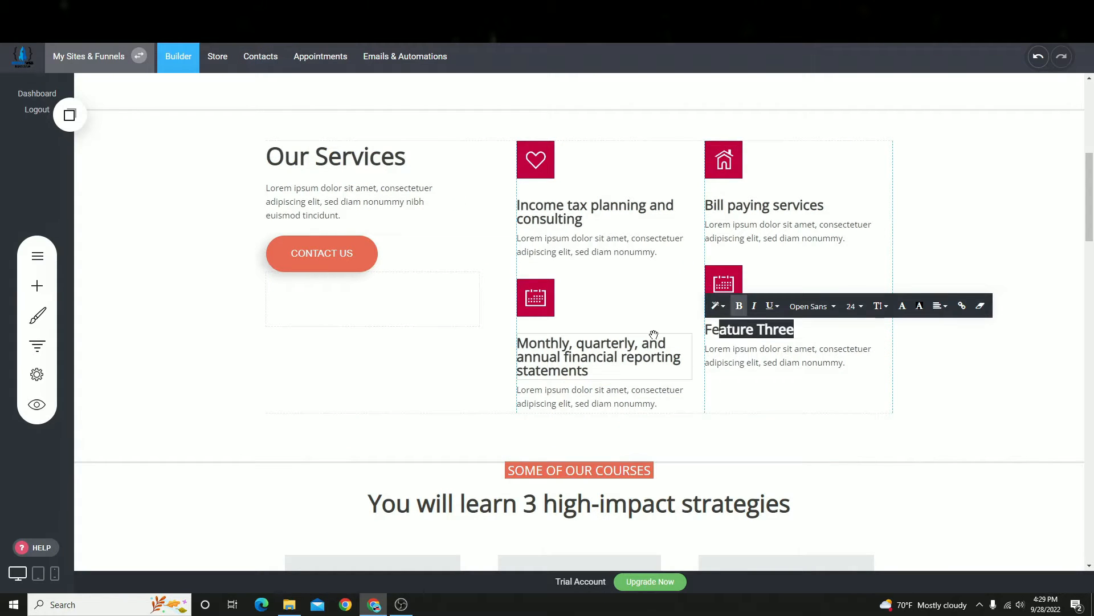
{"action": "key", "text": "ctrl+v"}
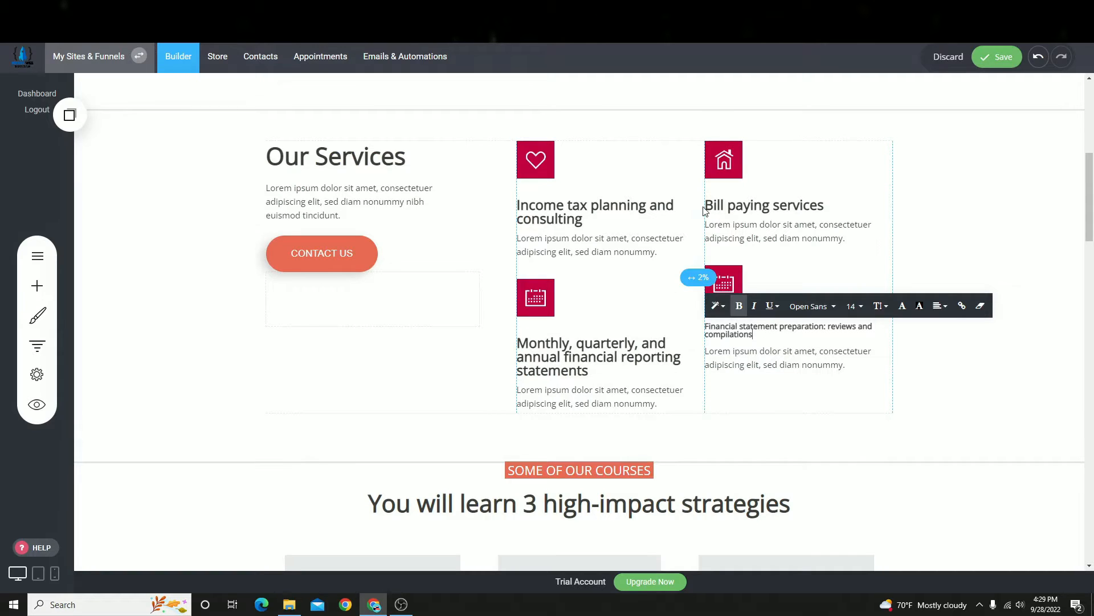
{"action": "left_click", "coordinate": [1057, 204]}
- Set the font size of the "Financial statement preparation: reviews and compilations" heading to 24 and save the page
{"action": "triple_click", "coordinate": [768, 337]}
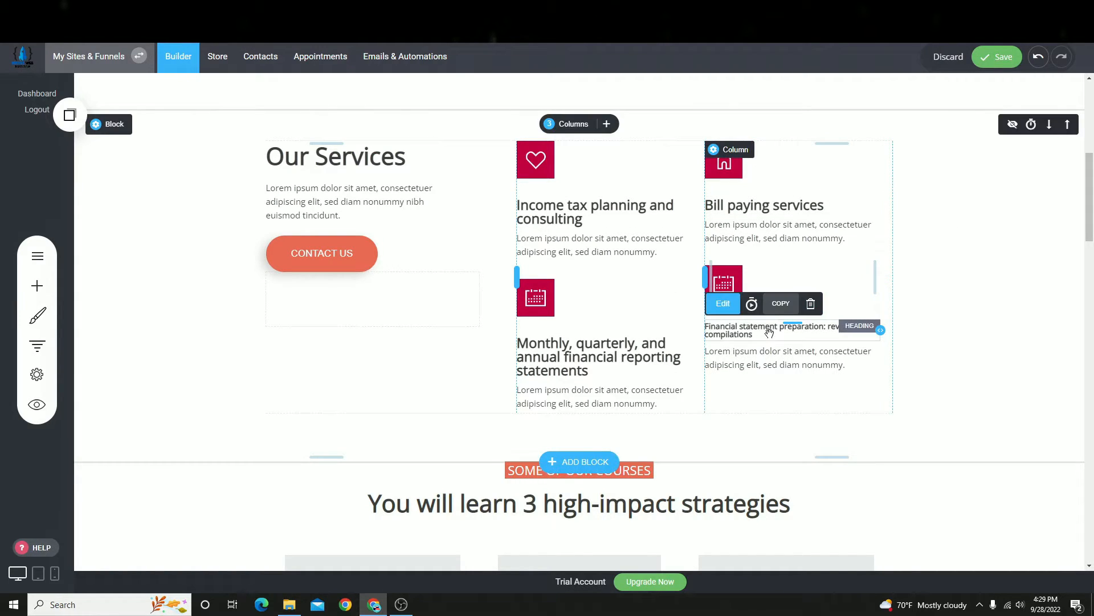
{"action": "left_click", "coordinate": [597, 356]}
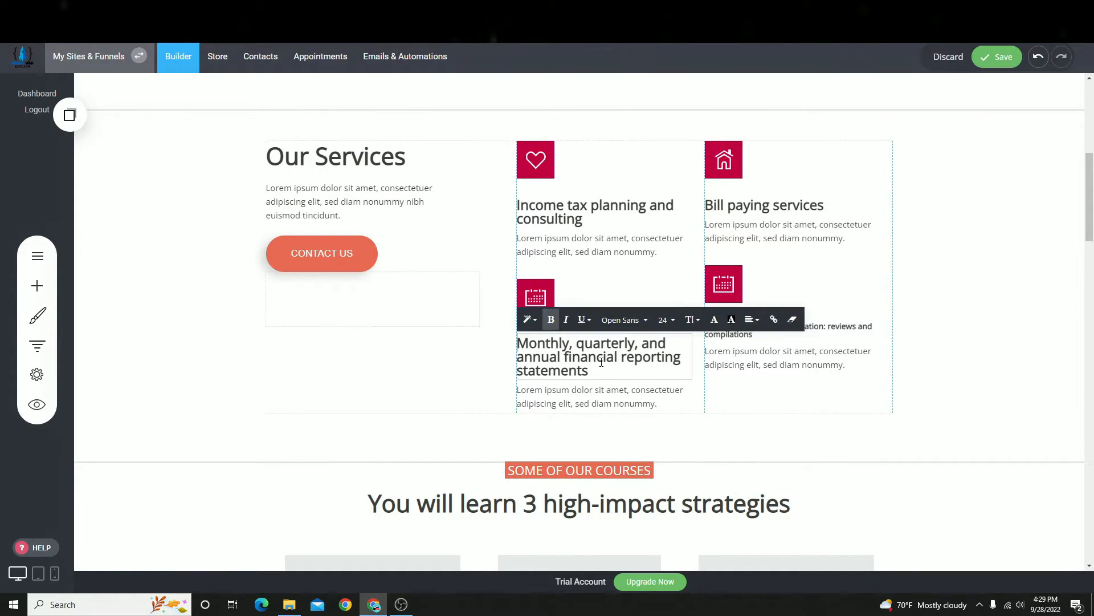
{"action": "left_click", "coordinate": [845, 331]}
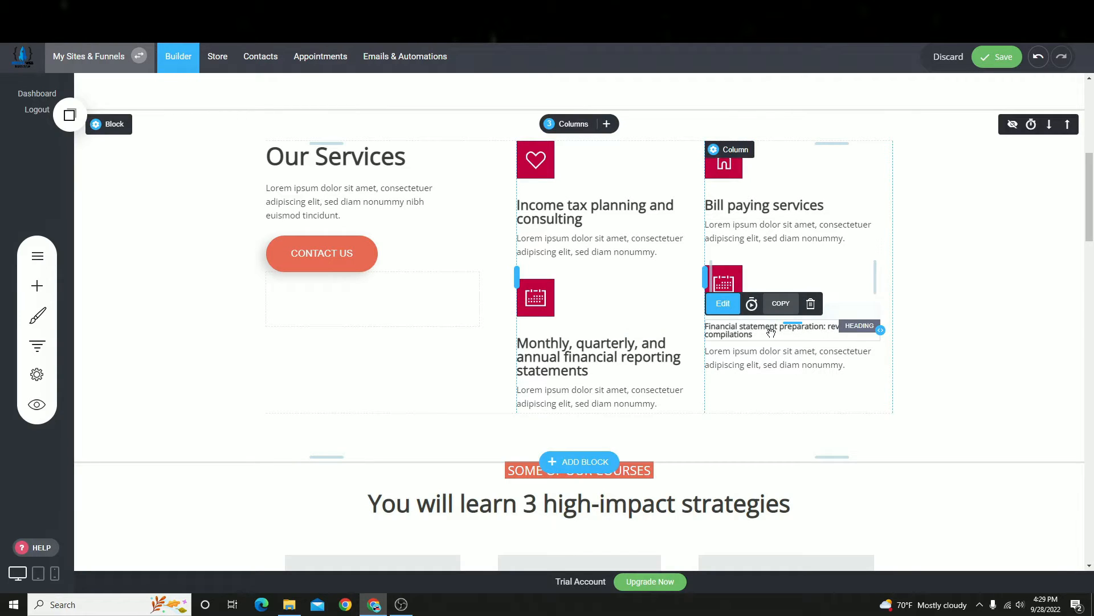
{"action": "left_click", "coordinate": [770, 332]}
{"action": "triple_click", "coordinate": [771, 332]}
{"action": "left_click", "coordinate": [855, 307]}
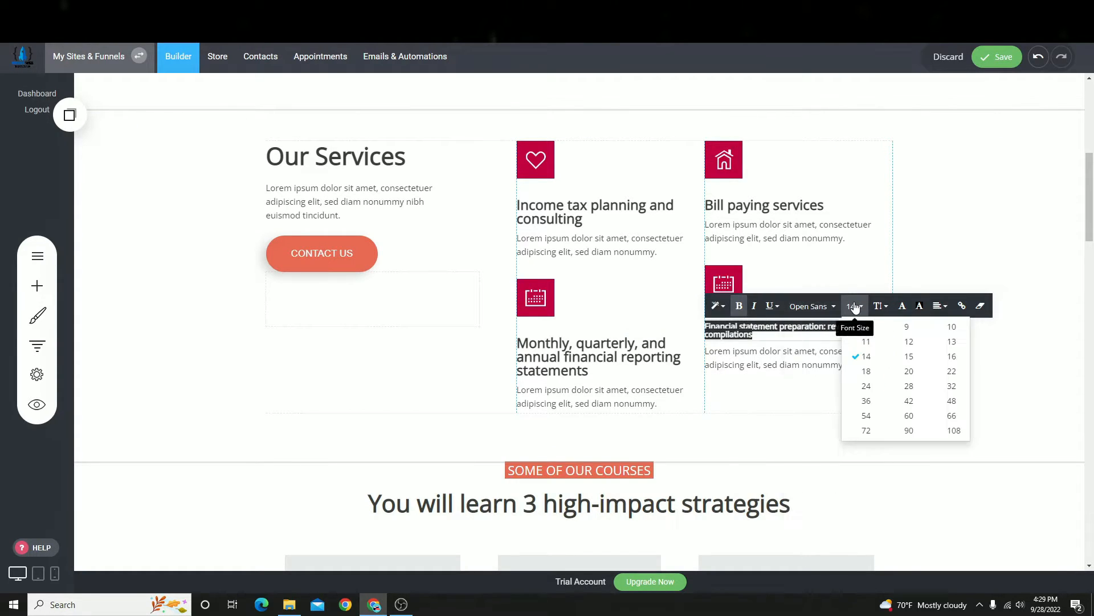
{"action": "left_click", "coordinate": [866, 385]}
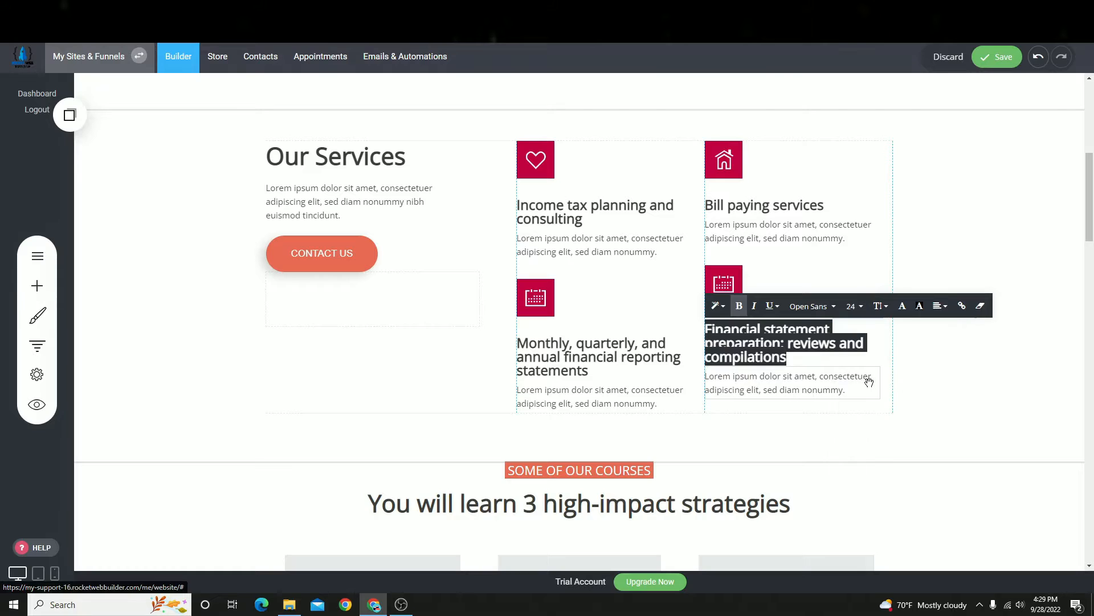
{"action": "left_click", "coordinate": [987, 220]}
{"action": "left_click", "coordinate": [1003, 54]}
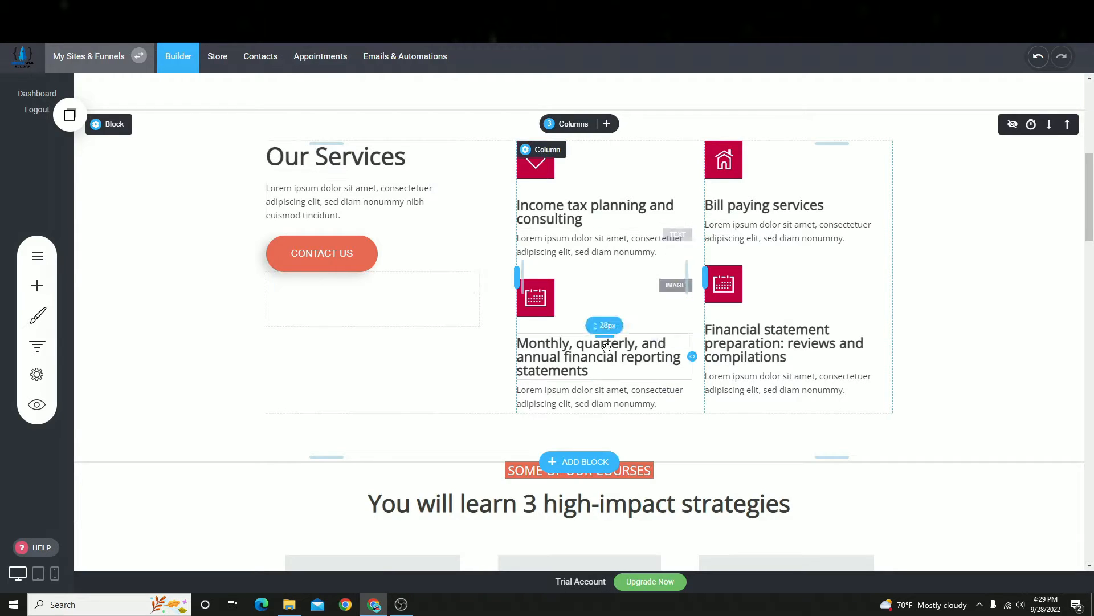
- Replace the "You will learn 3 high-impact strategies" headline with "WHAT WE STAND FOR"
{"action": "scroll", "coordinate": [606, 346], "scroll_direction": "down", "scroll_amount": 5}
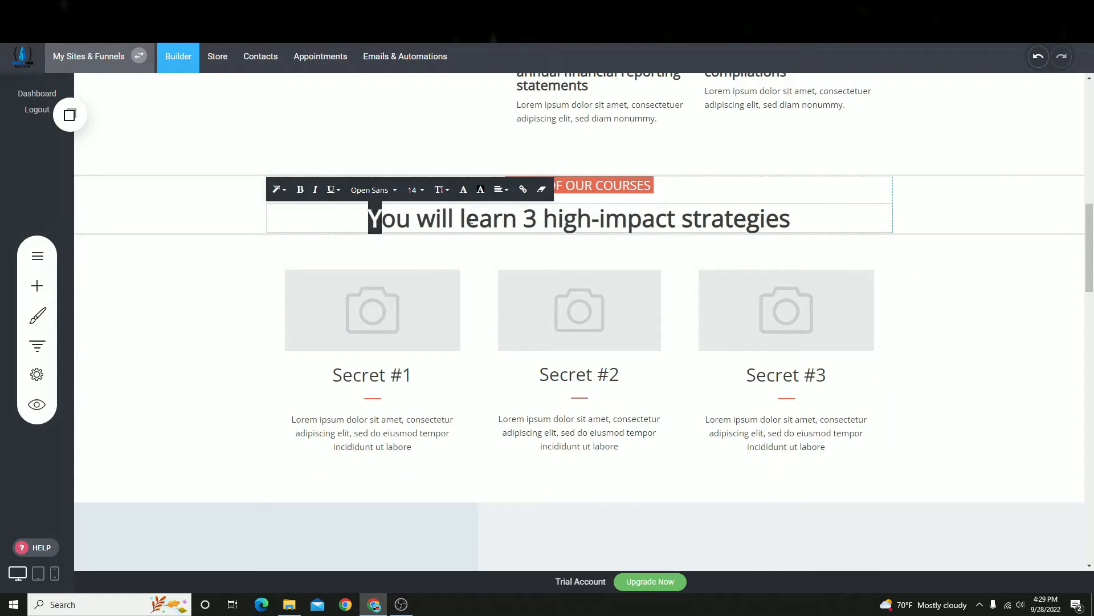
{"action": "left_click_drag", "start_coordinate": [471, 220], "coordinate": [1092, 311]}
{"action": "type", "text": "WHAT "}
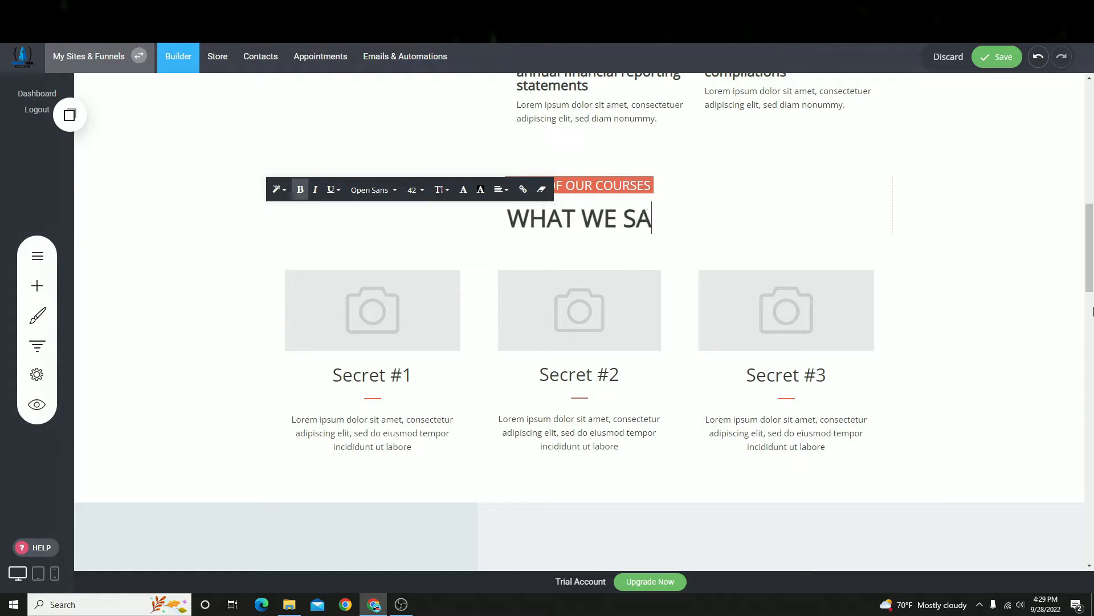
{"action": "type", "text": "WE STAND FOR"}
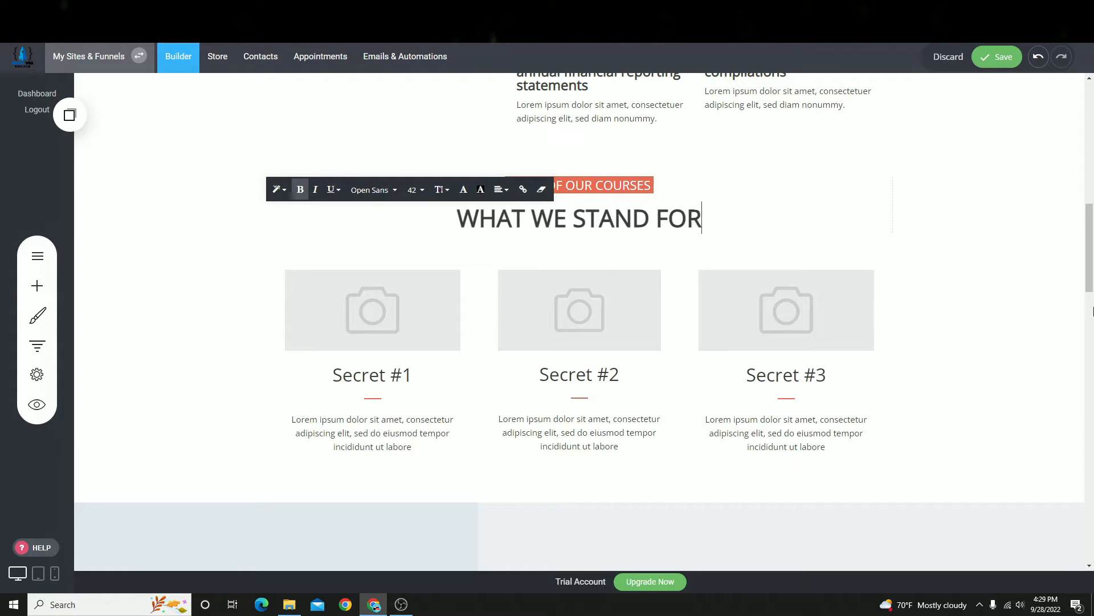
- Switch to the Google results and search for "list of company values"
{"action": "left_click", "coordinate": [239, 8]}
{"action": "scroll", "coordinate": [244, 107], "scroll_direction": "down", "scroll_amount": 6}
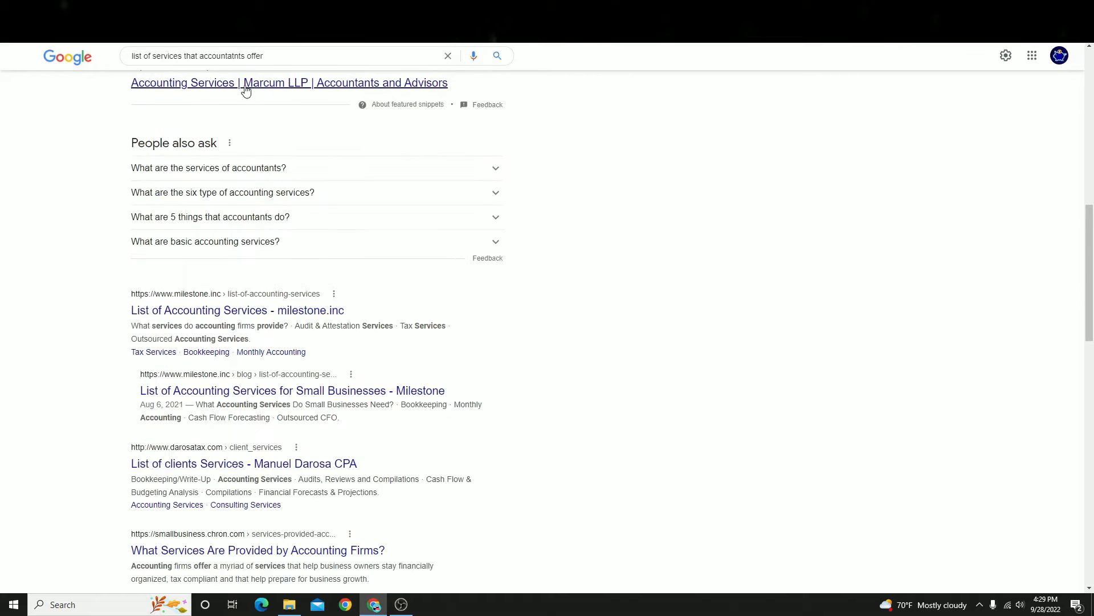
{"action": "left_click", "coordinate": [274, 54]}
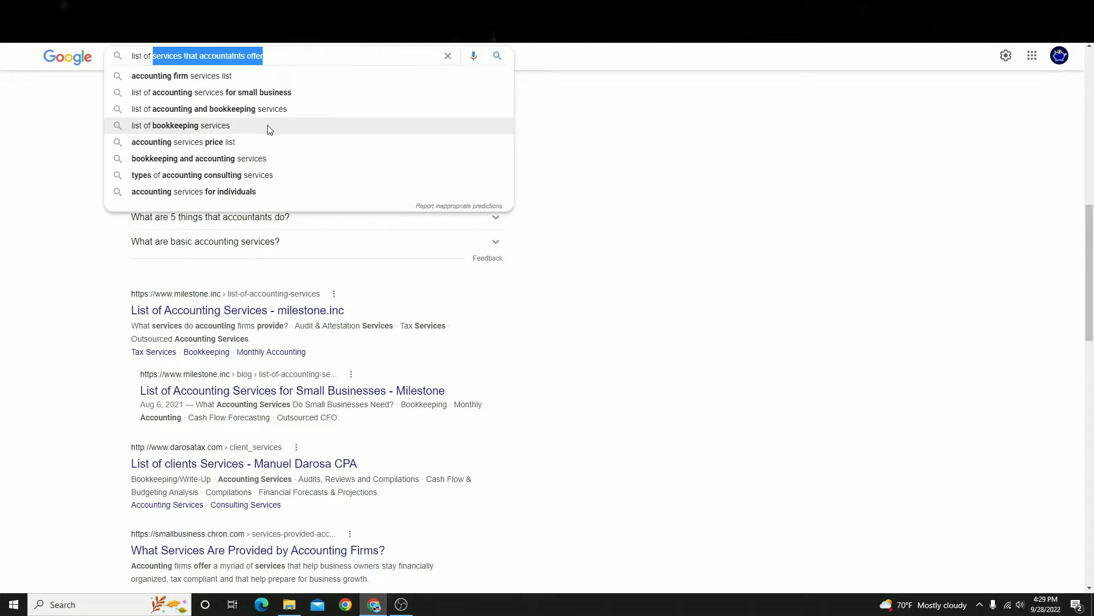
{"action": "type", "text": "list of com"}
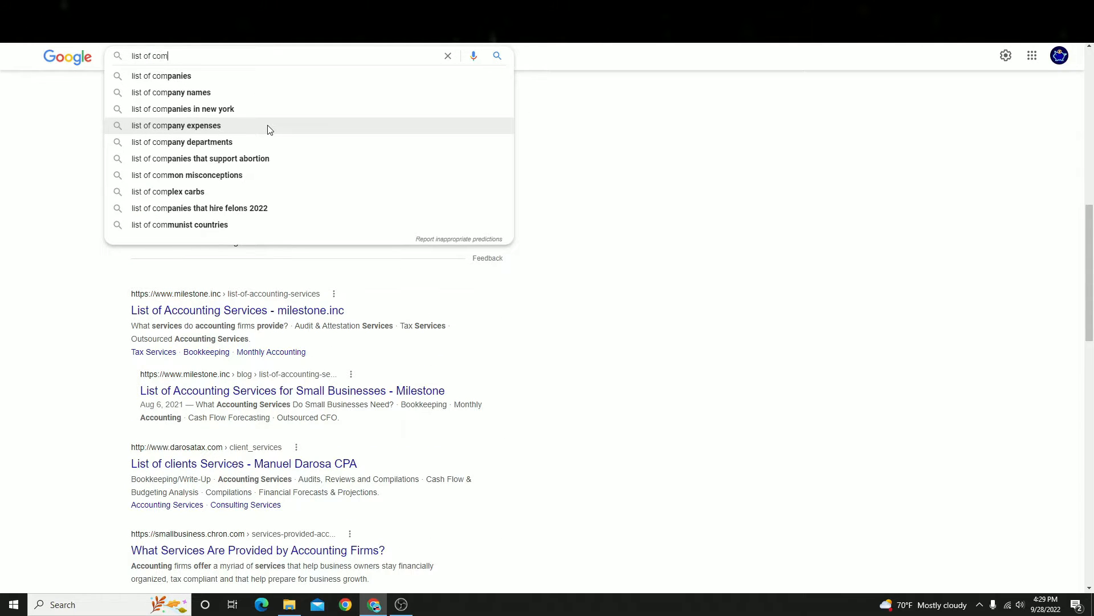
{"action": "type", "text": "pany values"}
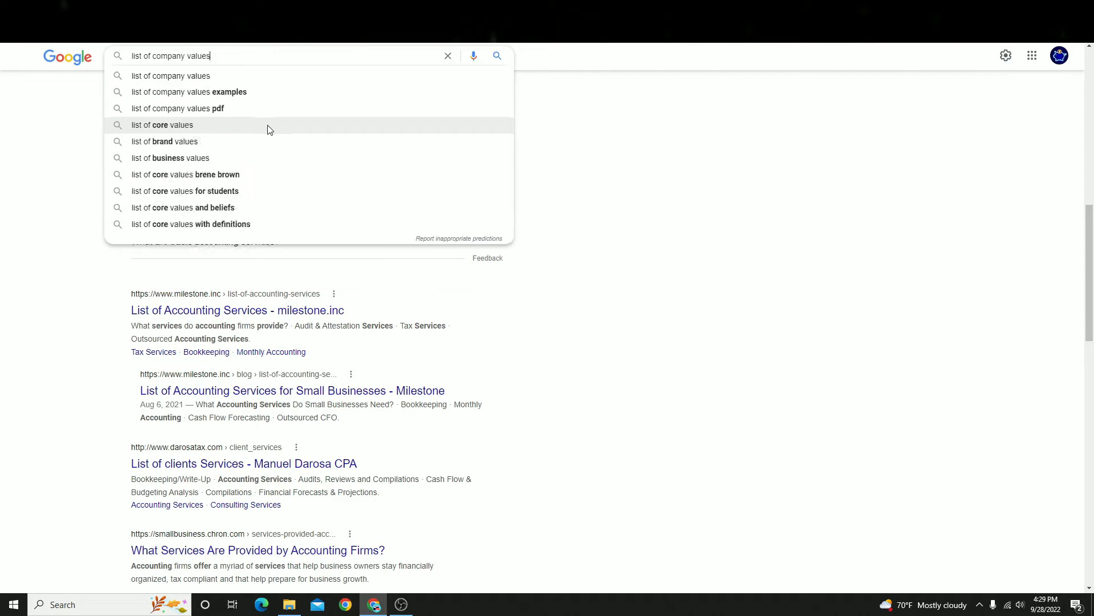
{"action": "key", "text": "Return"}
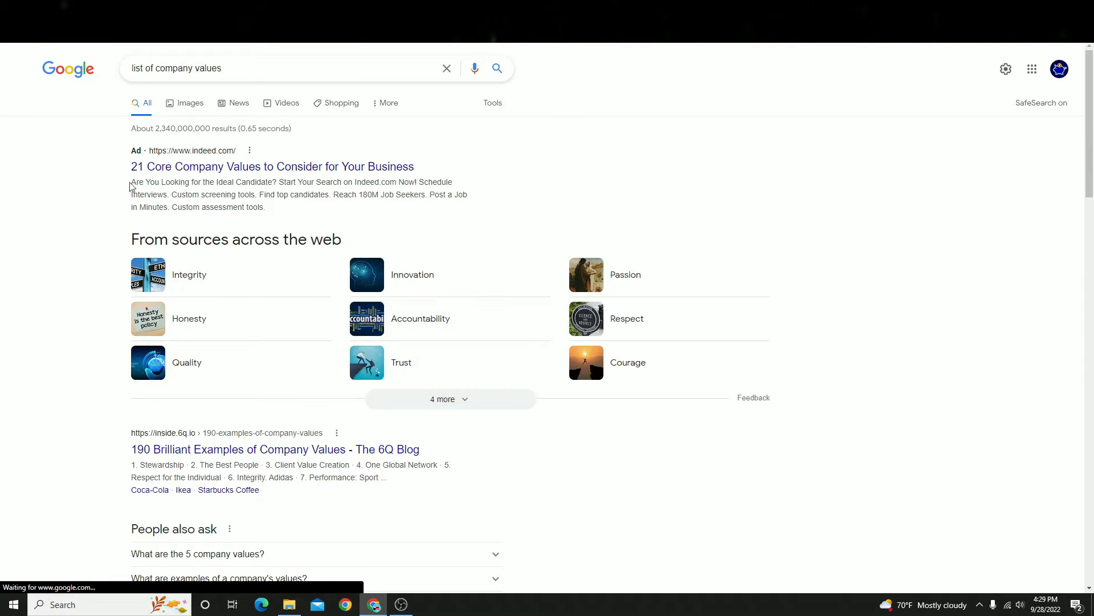
- Copy "Integrity" and "Honesty" from the Google results and replace the "Secret #1" and "Secret #2" headings in the site builder with them
{"action": "left_click", "coordinate": [170, 283]}
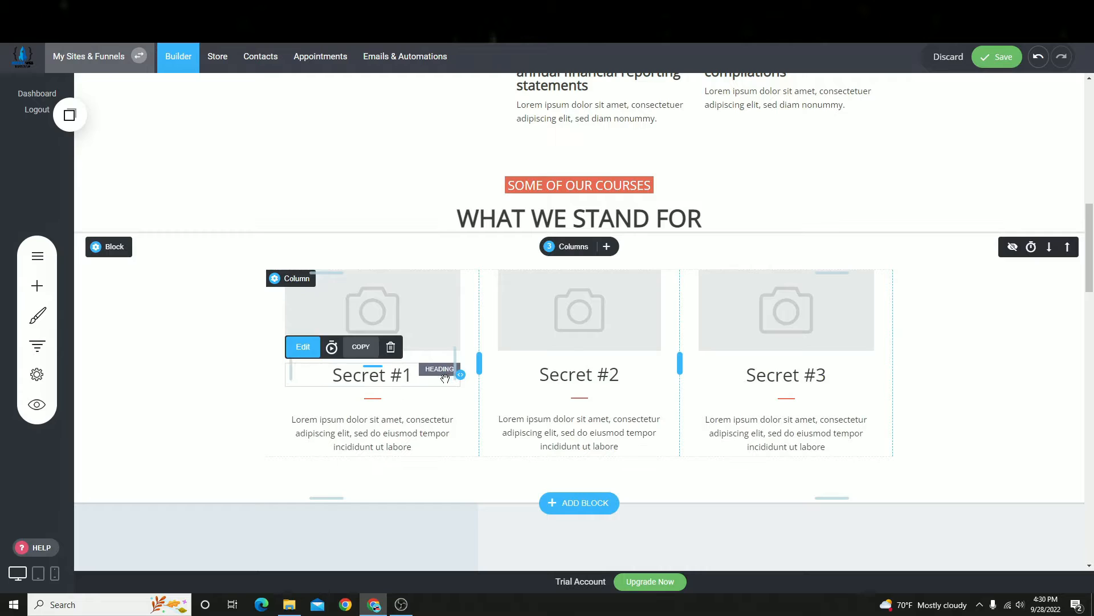
{"action": "left_click", "coordinate": [301, 372]}
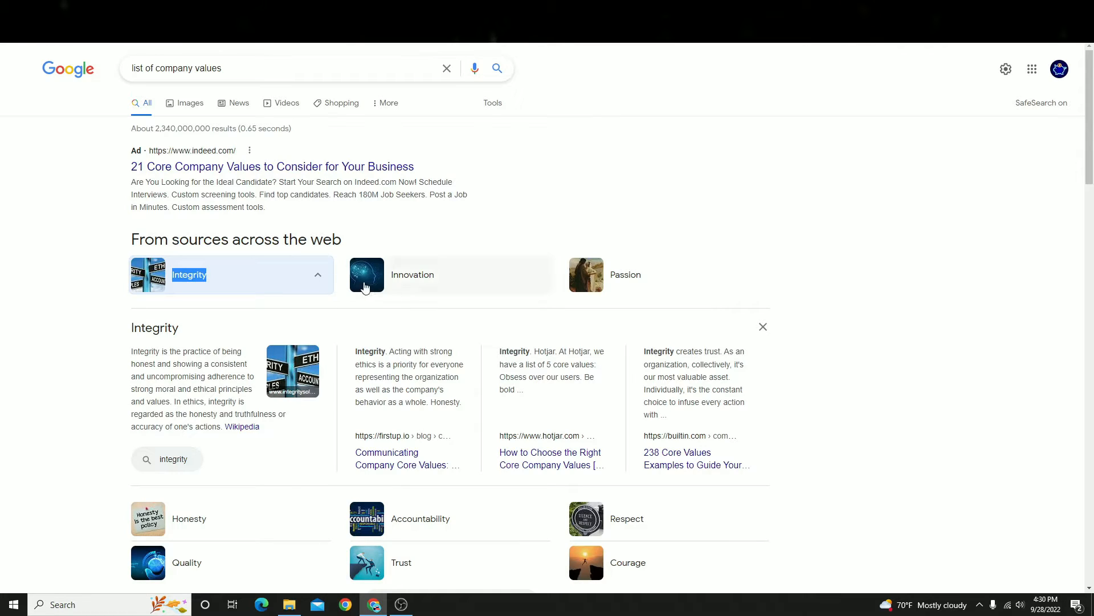
{"action": "scroll", "coordinate": [311, 453], "scroll_direction": "down", "scroll_amount": 2}
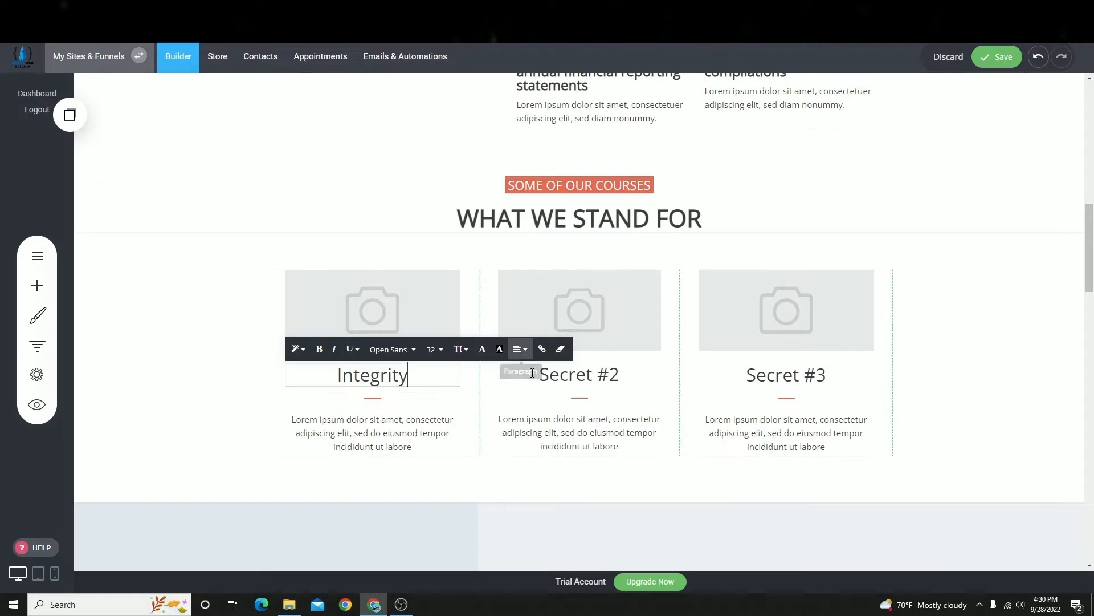
{"action": "left_click", "coordinate": [573, 381]}
{"action": "left_click_drag", "start_coordinate": [513, 374], "coordinate": [748, 374]}
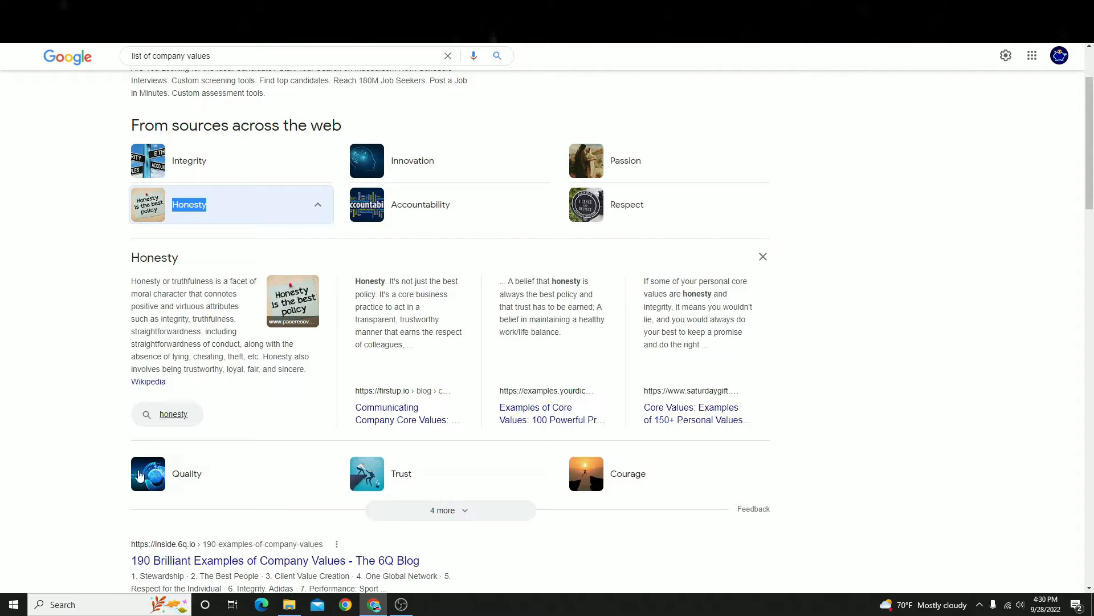
- Copy "Quality" from the Google results, replace the "Secret #3" heading in the site builder with it, and save
{"action": "left_click", "coordinate": [224, 491]}
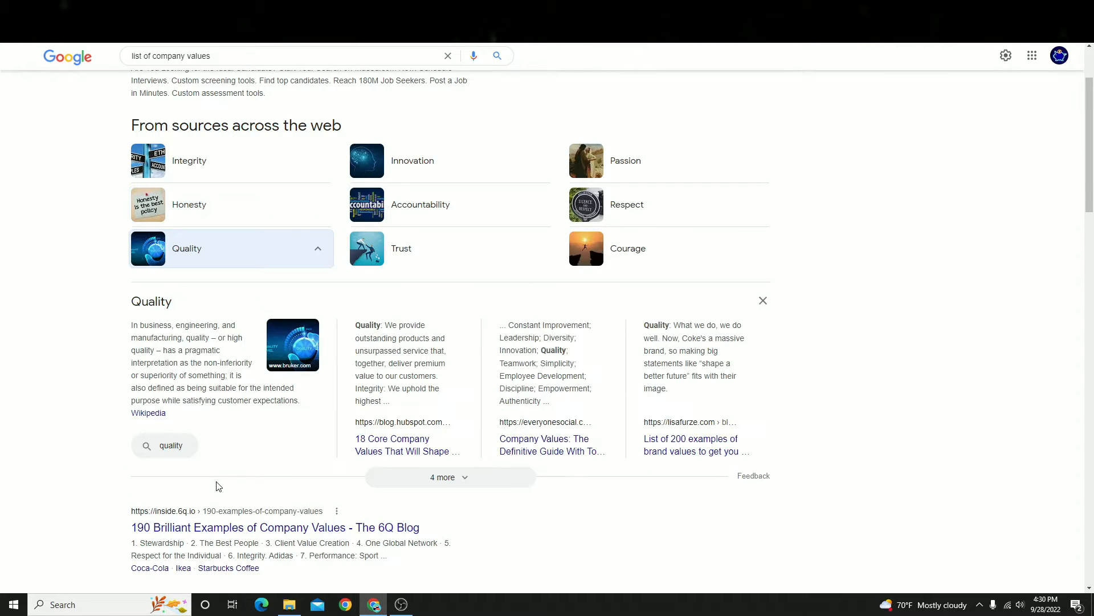
{"action": "left_click", "coordinate": [165, 254]}
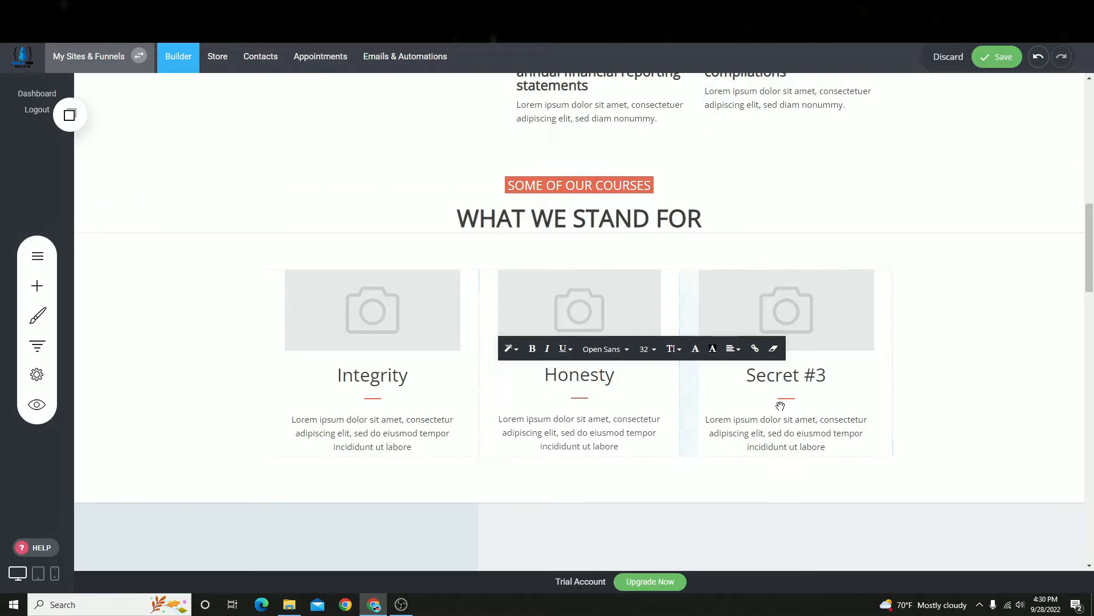
{"action": "left_click", "coordinate": [792, 374]}
{"action": "triple_click", "coordinate": [793, 373]}
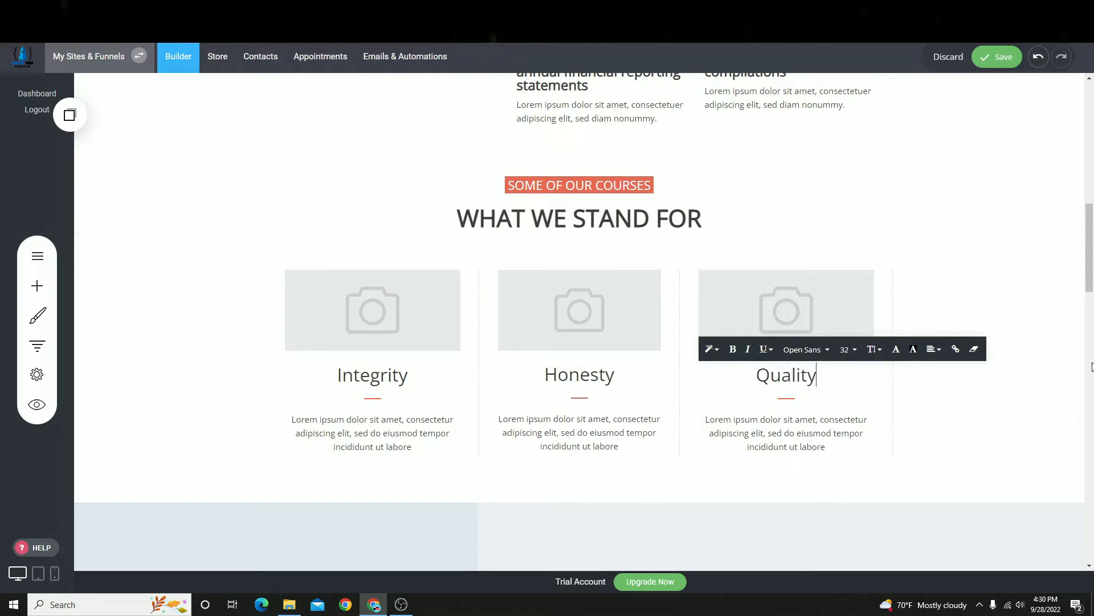
{"action": "left_click", "coordinate": [996, 57]}
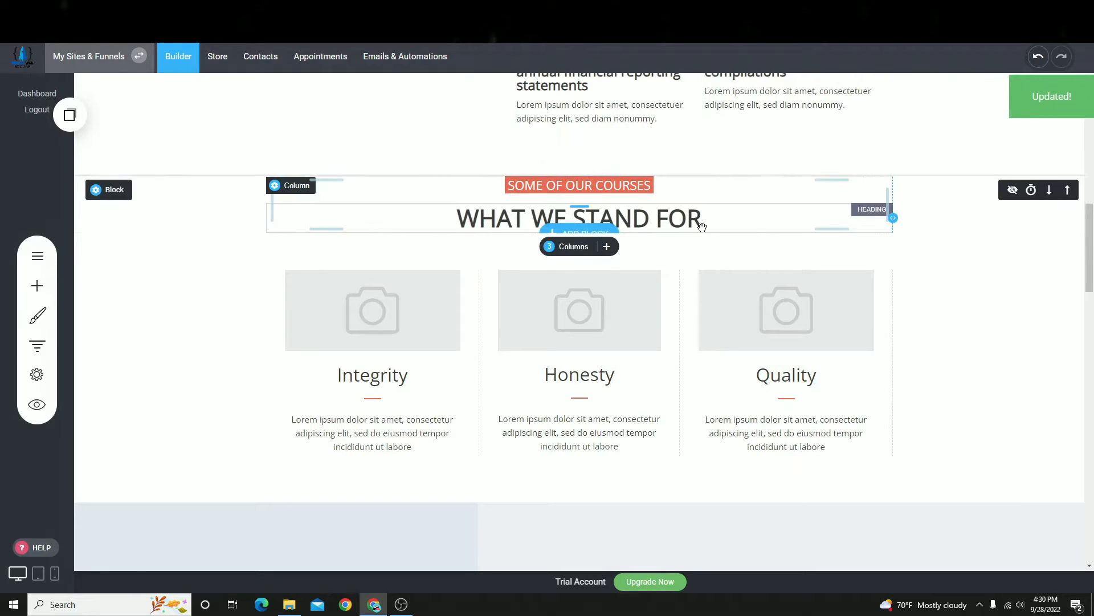
- Replace the "SOME OF OUR COURSES" label above the "WHAT WE STAND FOR" headline with "CORE VALUES" and save
{"action": "left_click", "coordinate": [502, 188]}
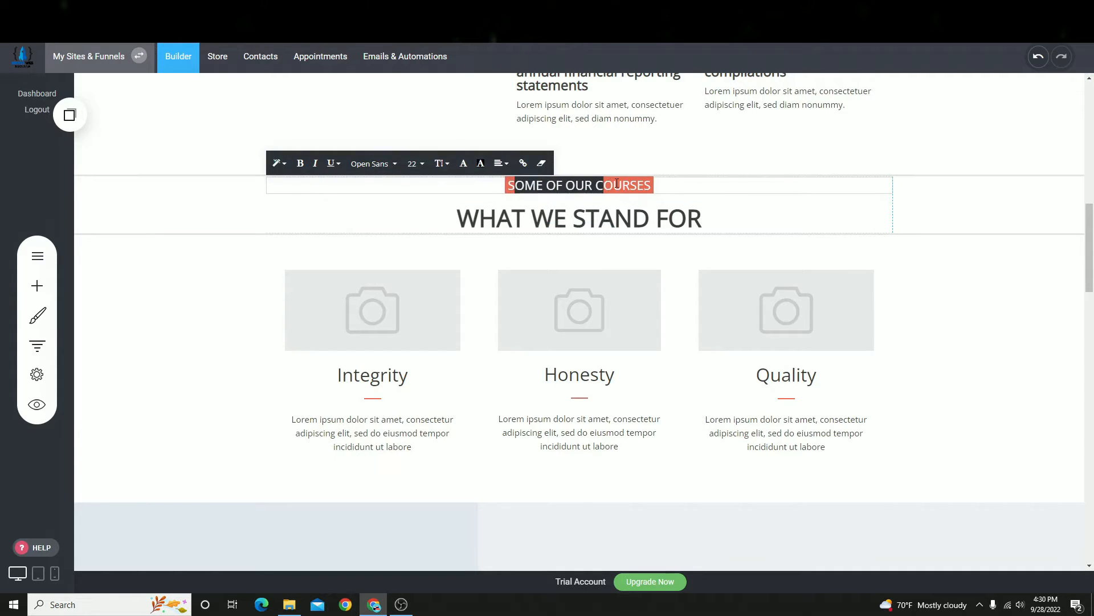
{"action": "key", "text": "BackSpace"}
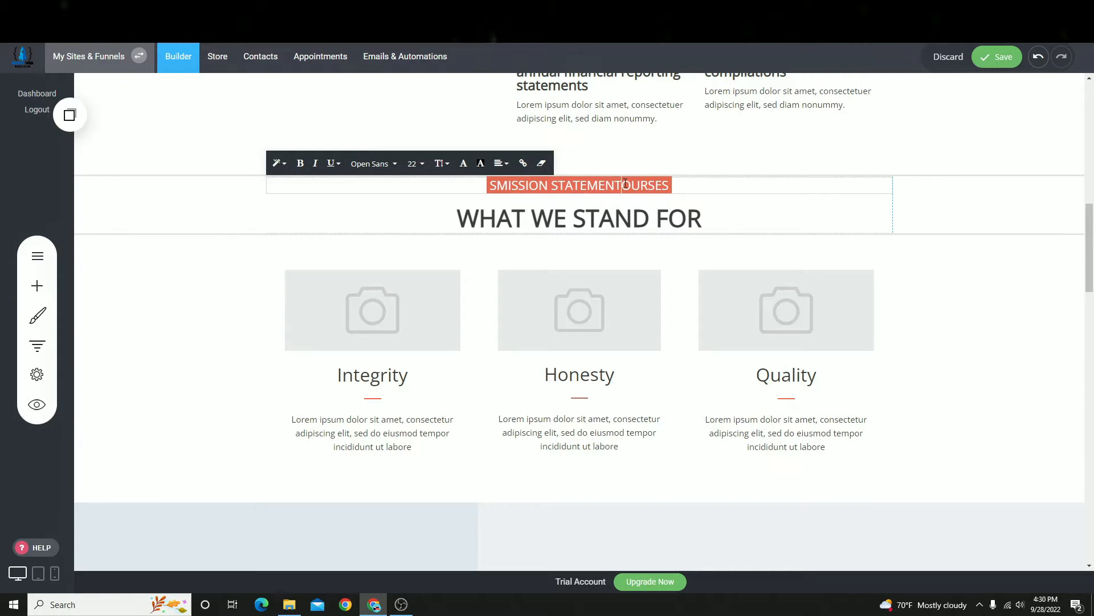
{"action": "key", "text": "BackSpace"}
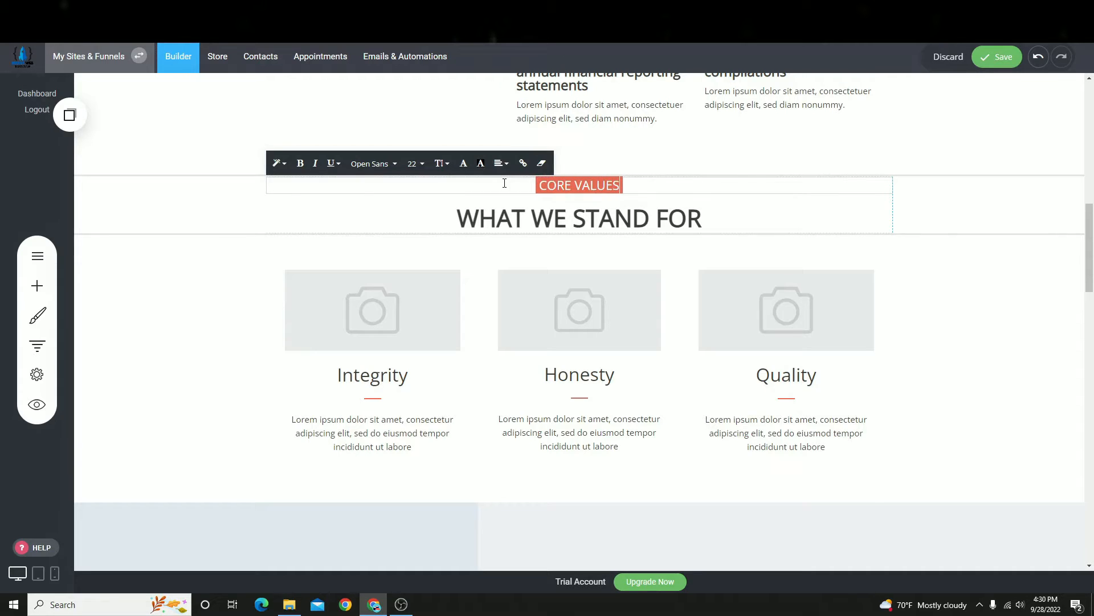
{"action": "left_click", "coordinate": [997, 55]}
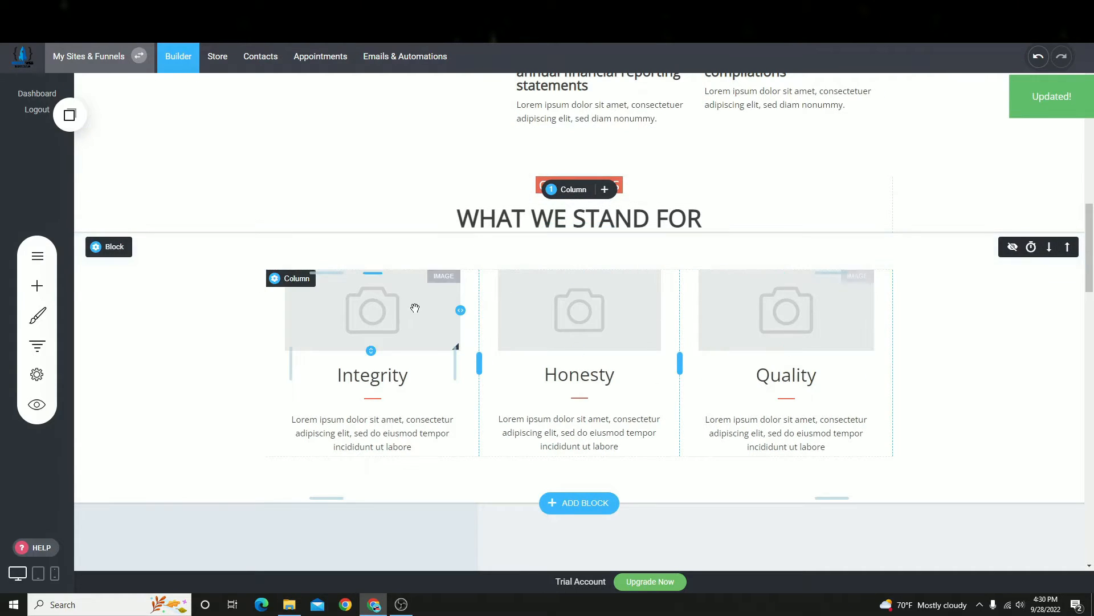
- Open the Flaticon website in a new browser tab and search its icons for "honesty"
{"action": "scroll", "coordinate": [651, 407], "scroll_direction": "down", "scroll_amount": 4}
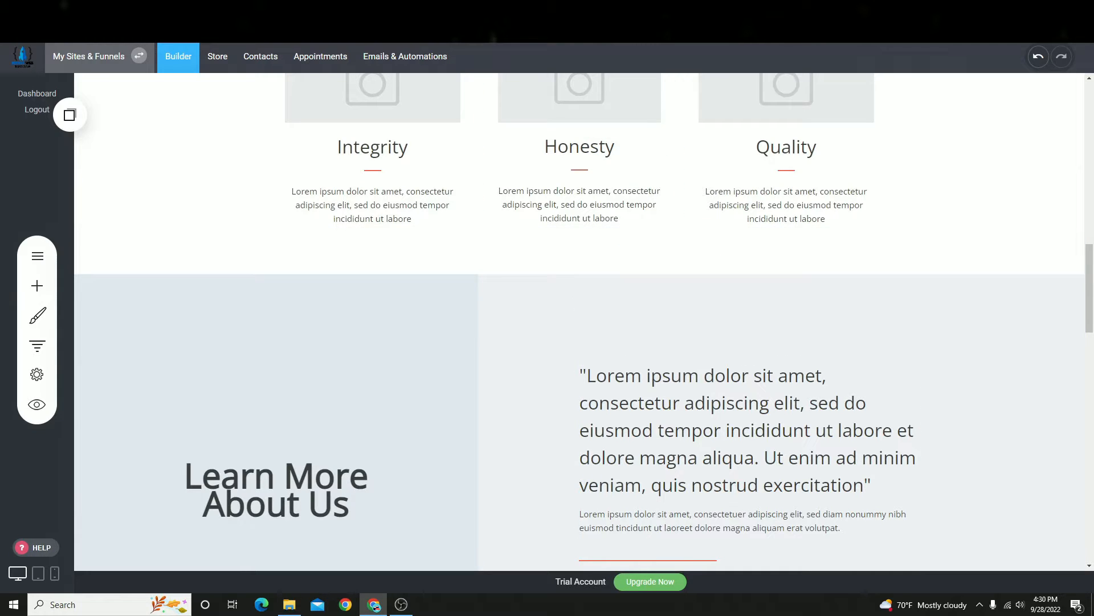
{"action": "key", "text": "ctrl+t"}
{"action": "type", "text": "flaticon"}
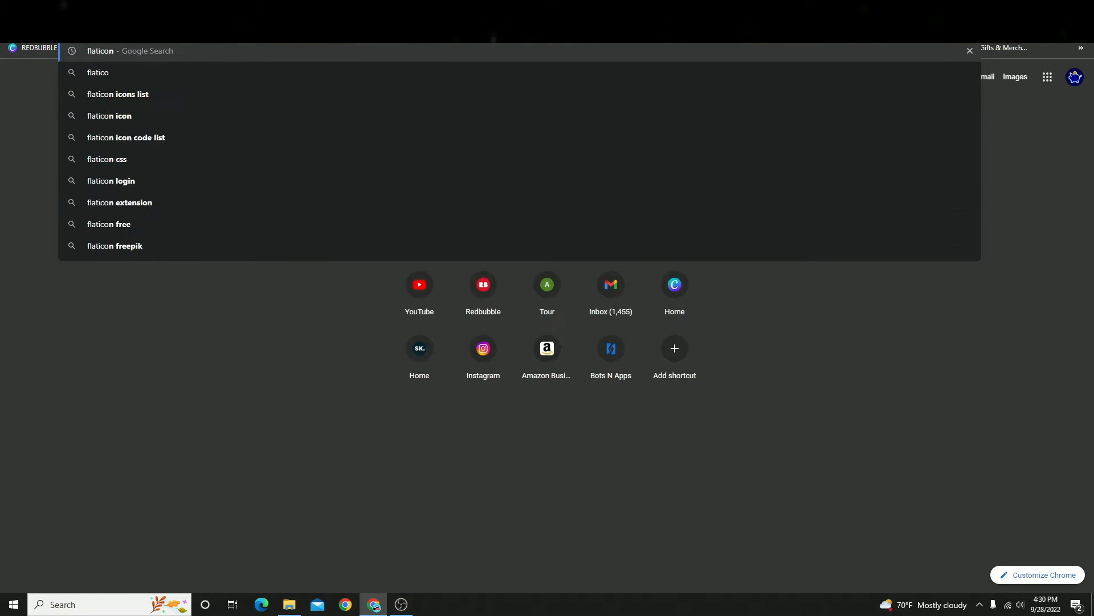
{"action": "key", "text": "Return"}
{"action": "type", "text": "hon"}
{"action": "type", "text": "esty"}
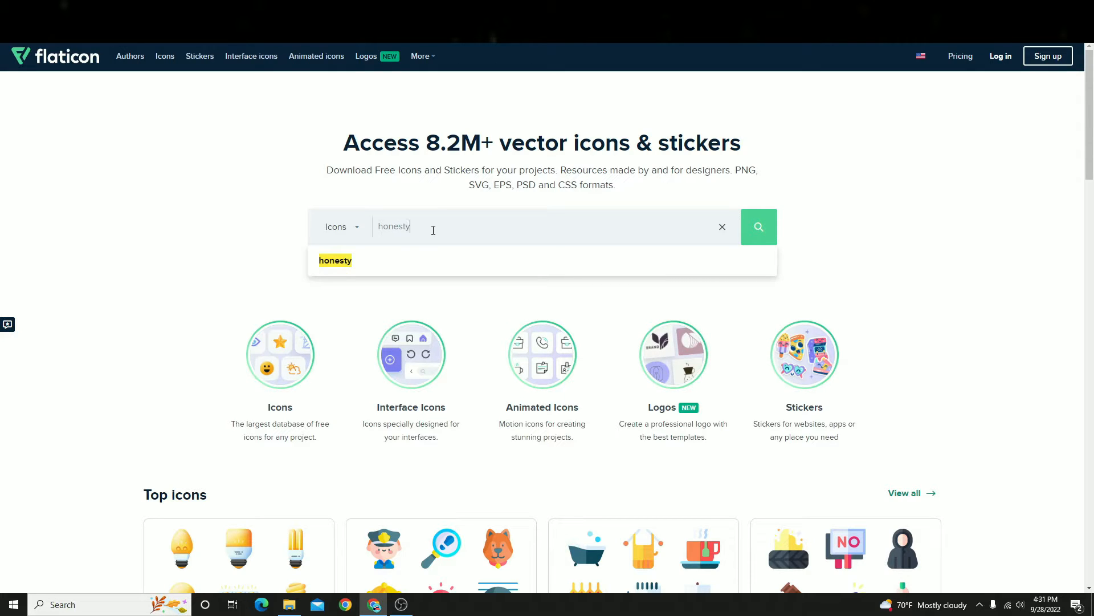
{"action": "key", "text": "Return"}
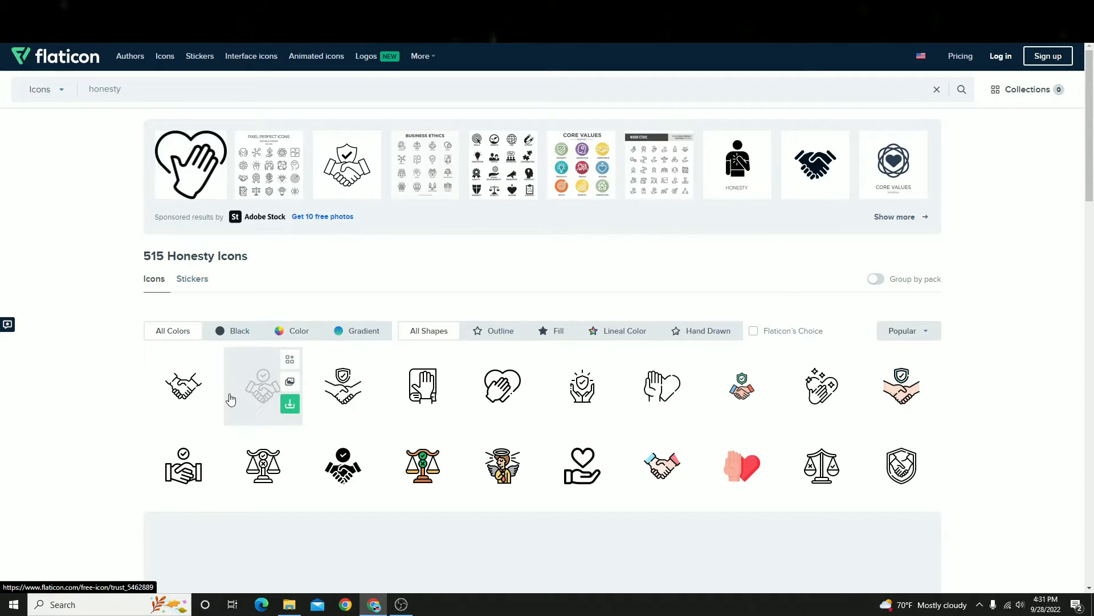
- Download the first black outline handshake icon from the honesty results as a free PNG and return to the site builder
{"action": "scroll", "coordinate": [231, 399], "scroll_direction": "down", "scroll_amount": 3}
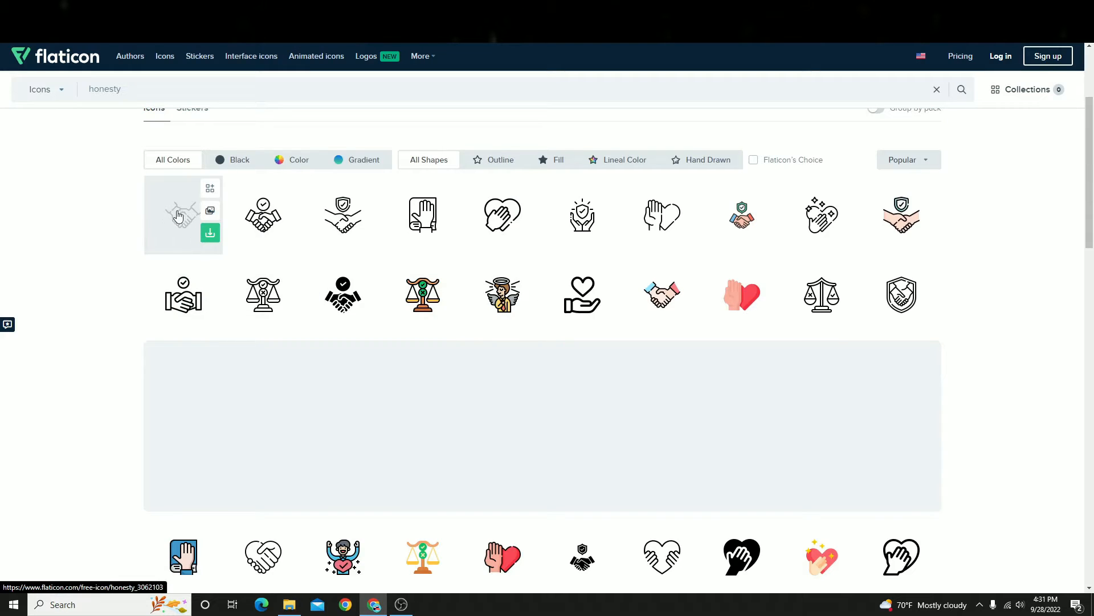
{"action": "left_click", "coordinate": [179, 216]}
{"action": "left_click", "coordinate": [705, 195]}
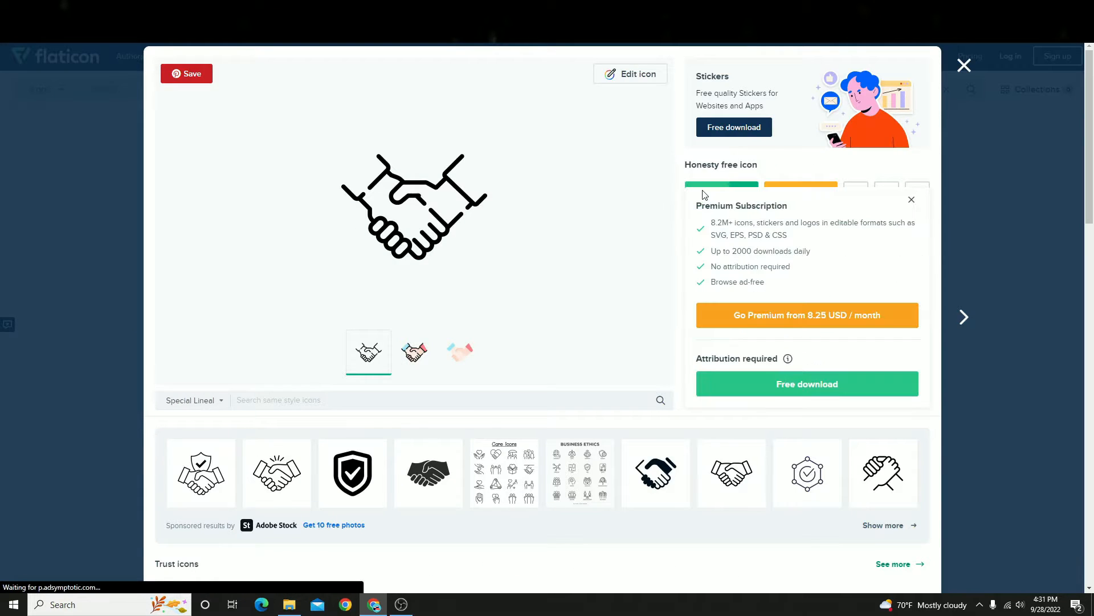
{"action": "left_click", "coordinate": [804, 379]}
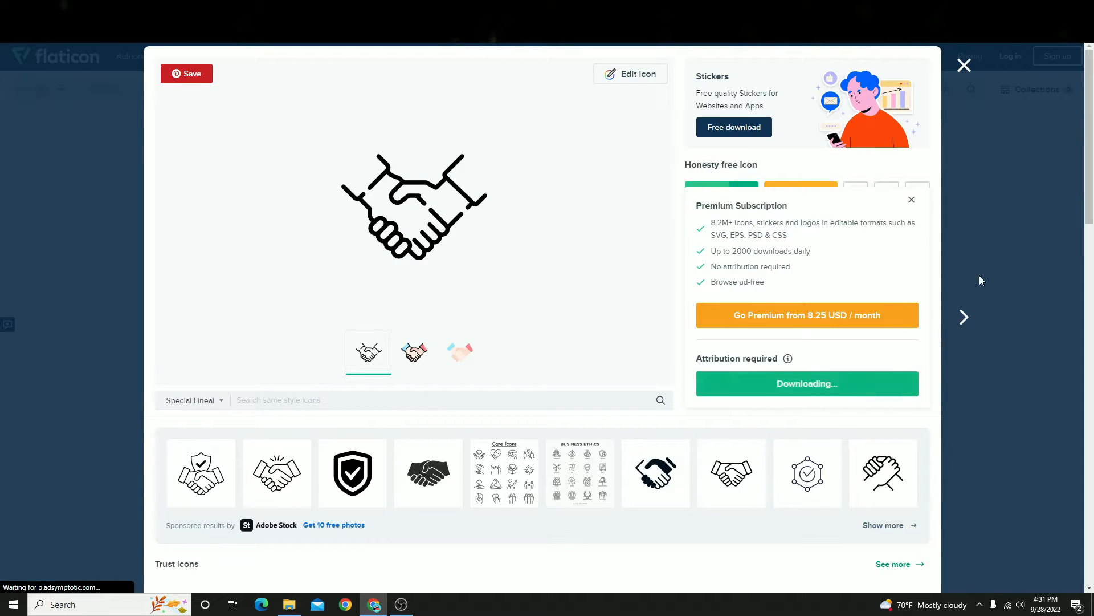
{"action": "left_click", "coordinate": [646, 84]}
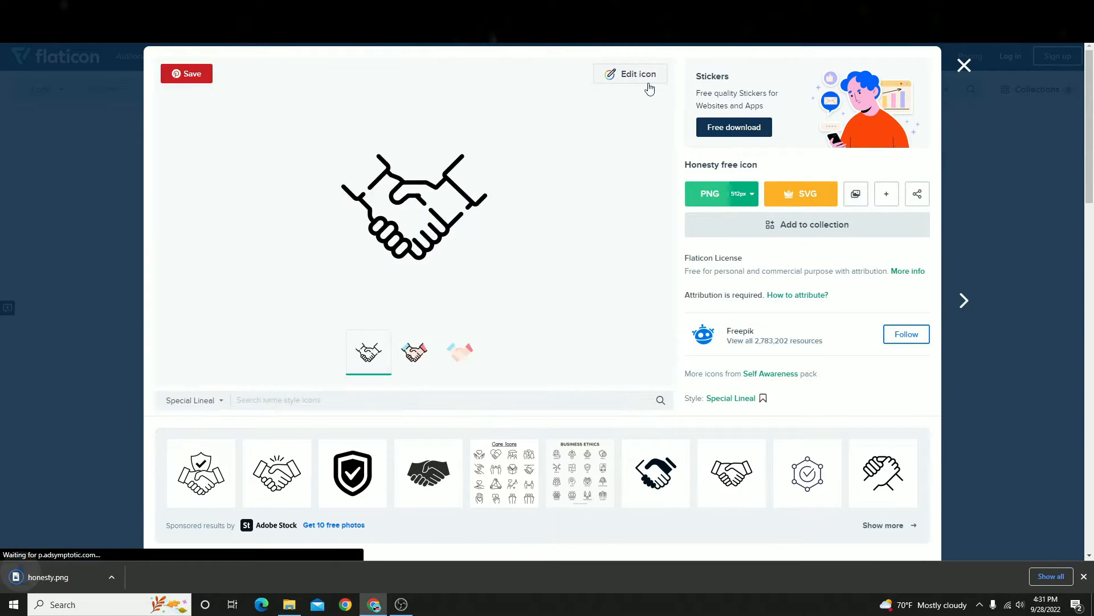
{"action": "left_click", "coordinate": [228, 9]}
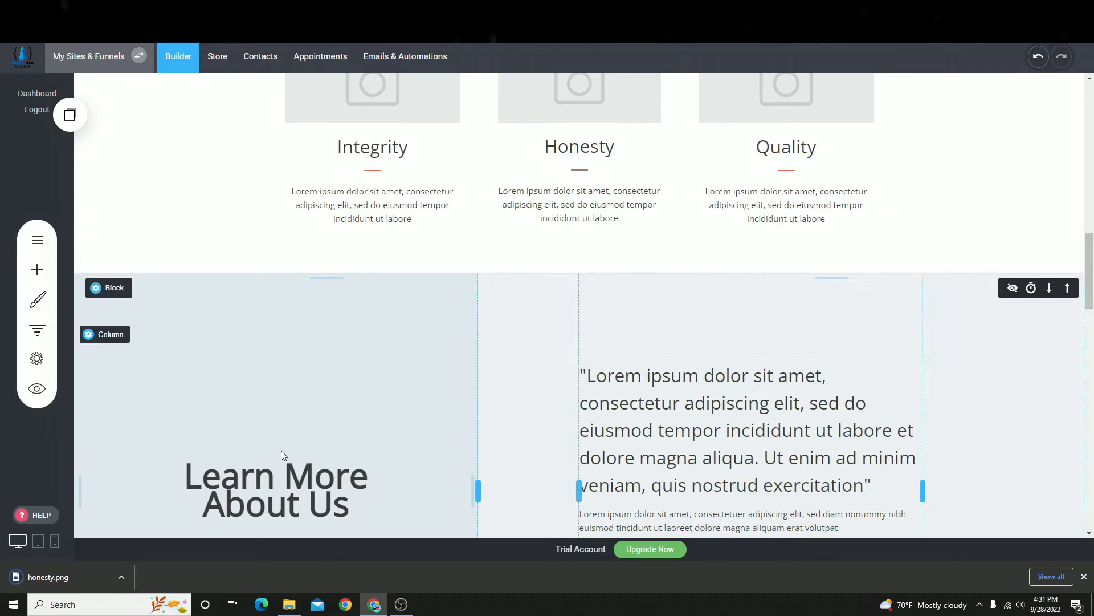
- Return to Flaticon, close the handshake icon's details and search the icons for "quality"
{"action": "scroll", "coordinate": [379, 247], "scroll_direction": "up", "scroll_amount": 2}
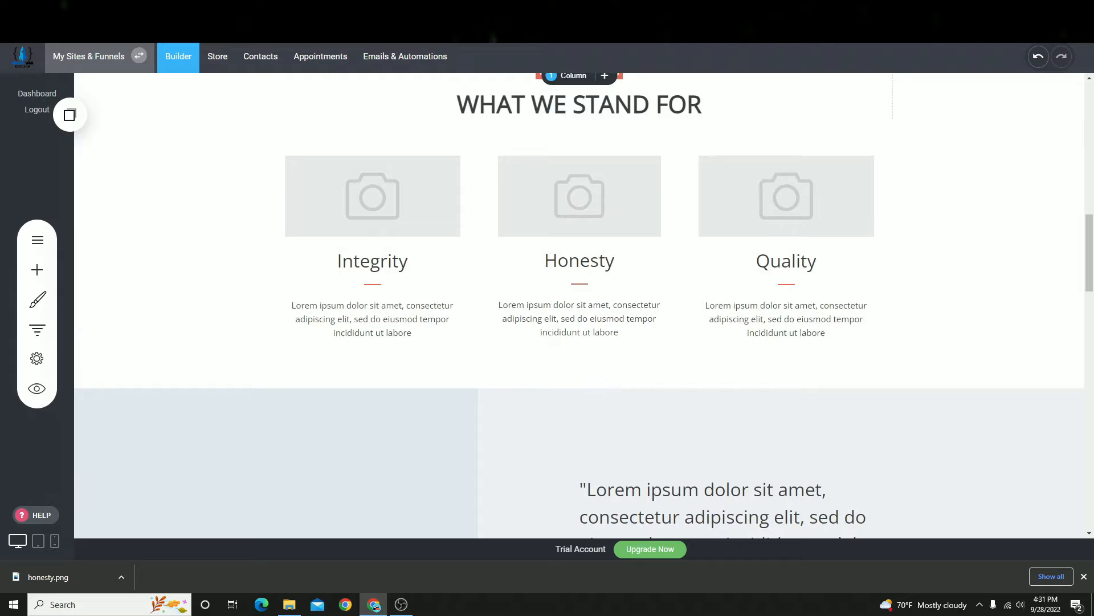
{"action": "left_click", "coordinate": [365, 9]}
{"action": "left_click", "coordinate": [965, 66]}
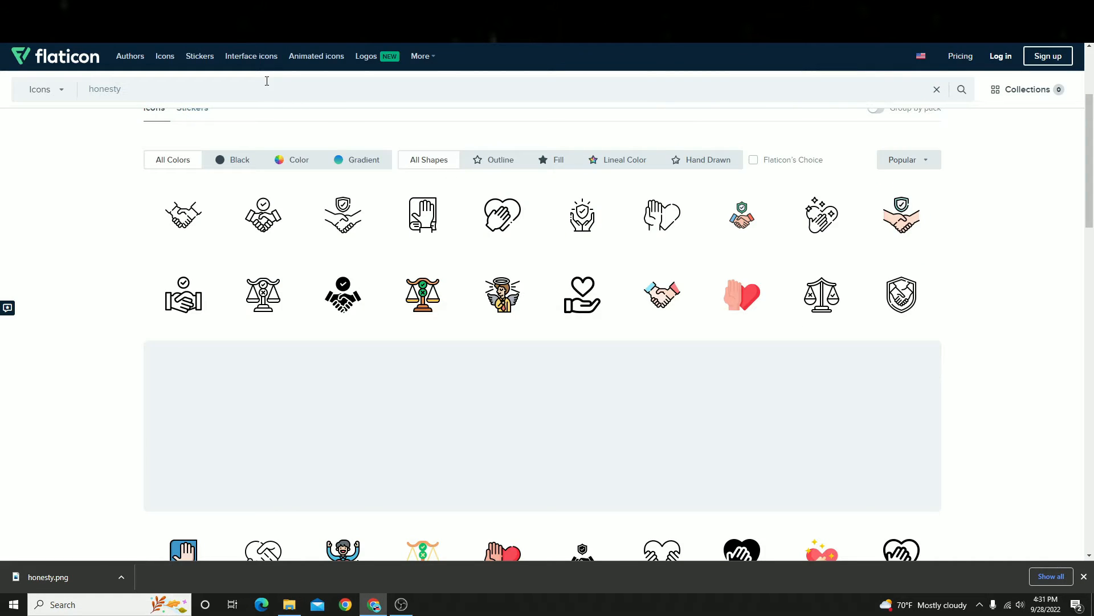
{"action": "left_click", "coordinate": [267, 81]}
{"action": "type", "text": "qu"}
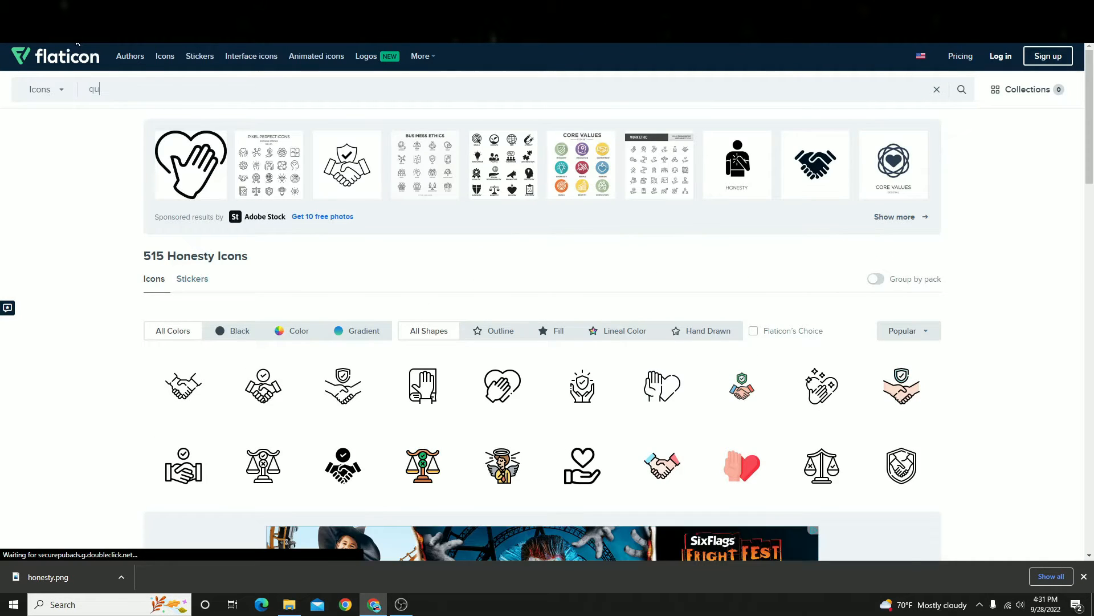
{"action": "type", "text": "ality"}
{"action": "key", "text": "Return"}
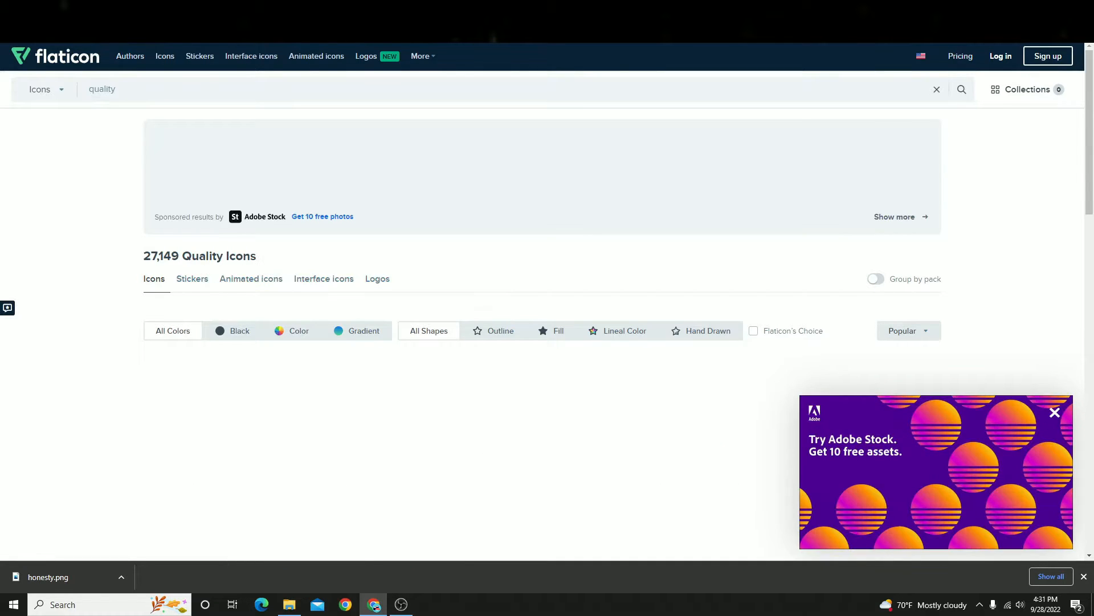
- Download the black outline ribbon badge icon with a check mark as a free PNG and close its details
{"action": "scroll", "coordinate": [439, 519], "scroll_direction": "down", "scroll_amount": 1}
{"action": "scroll", "coordinate": [439, 519], "scroll_direction": "down", "scroll_amount": 4}
{"action": "left_click", "coordinate": [259, 162]}
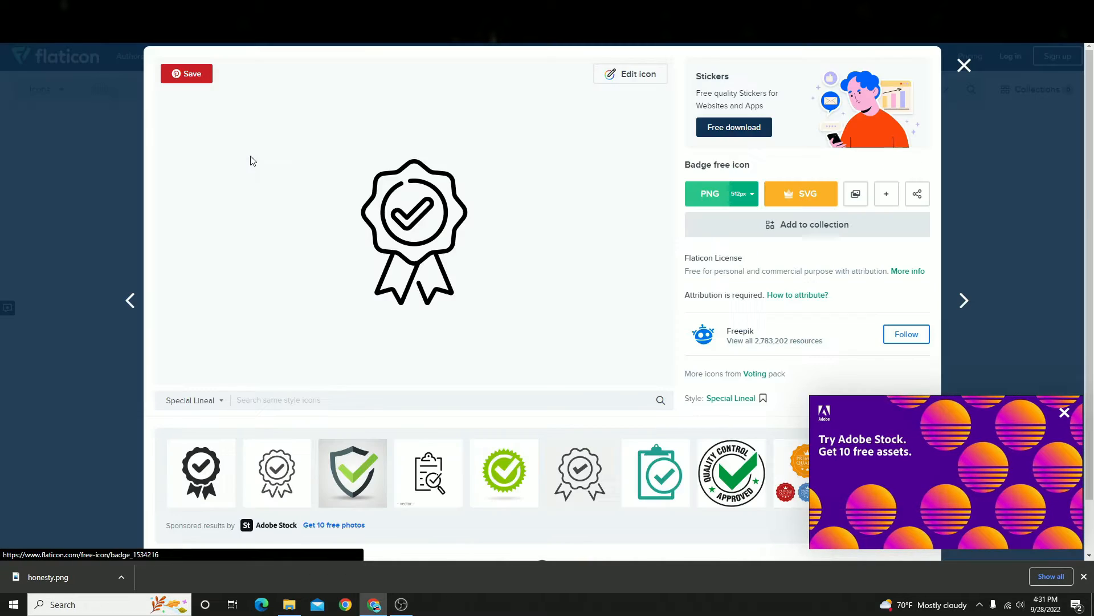
{"action": "left_click", "coordinate": [715, 196]}
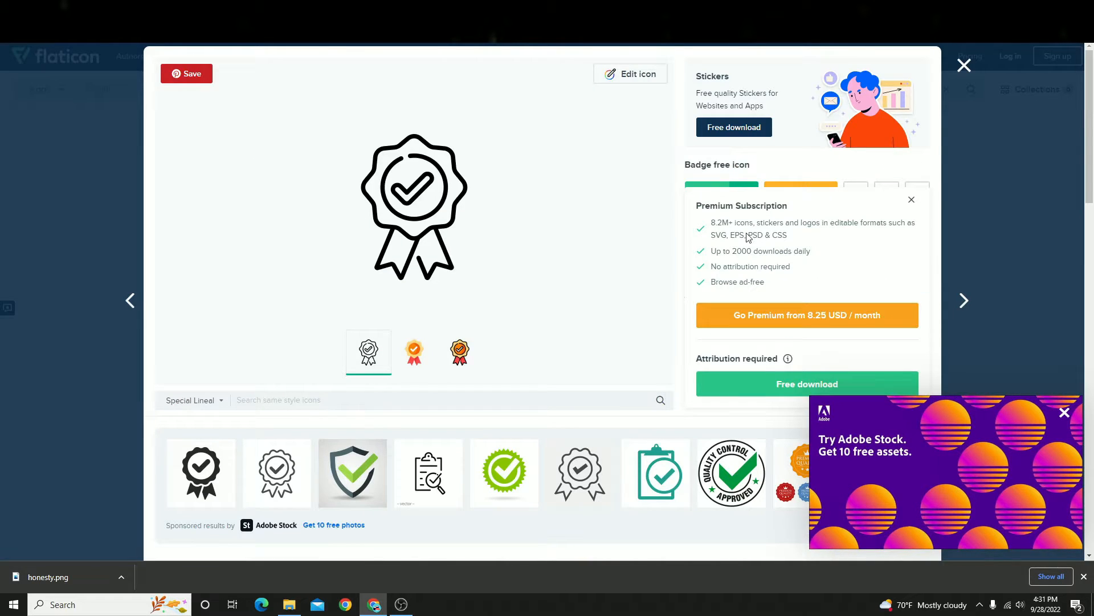
{"action": "left_click", "coordinate": [782, 384]}
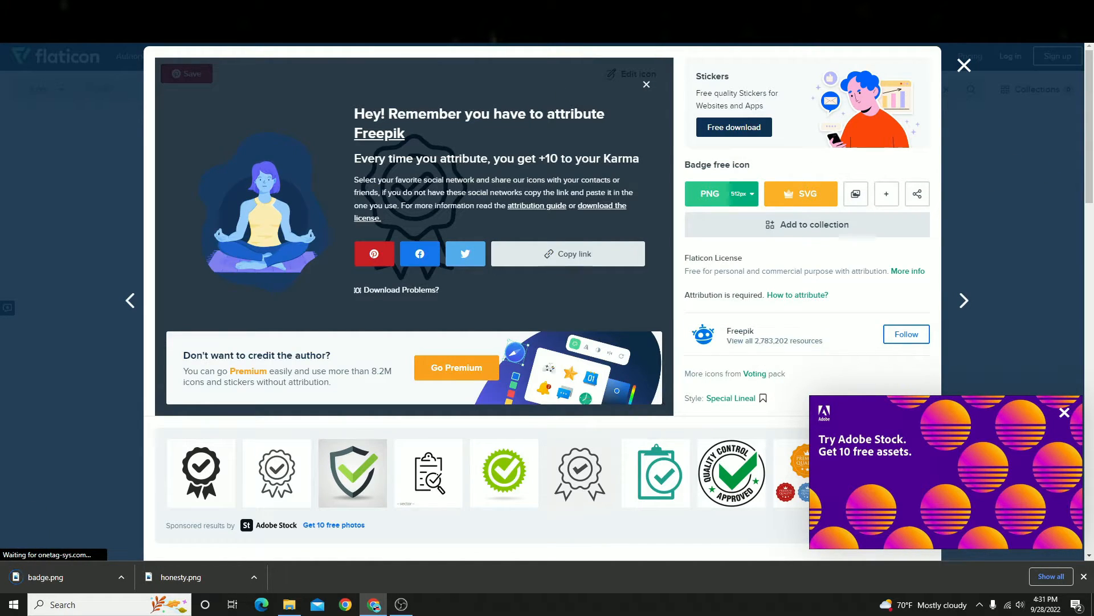
{"action": "left_click", "coordinate": [964, 66]}
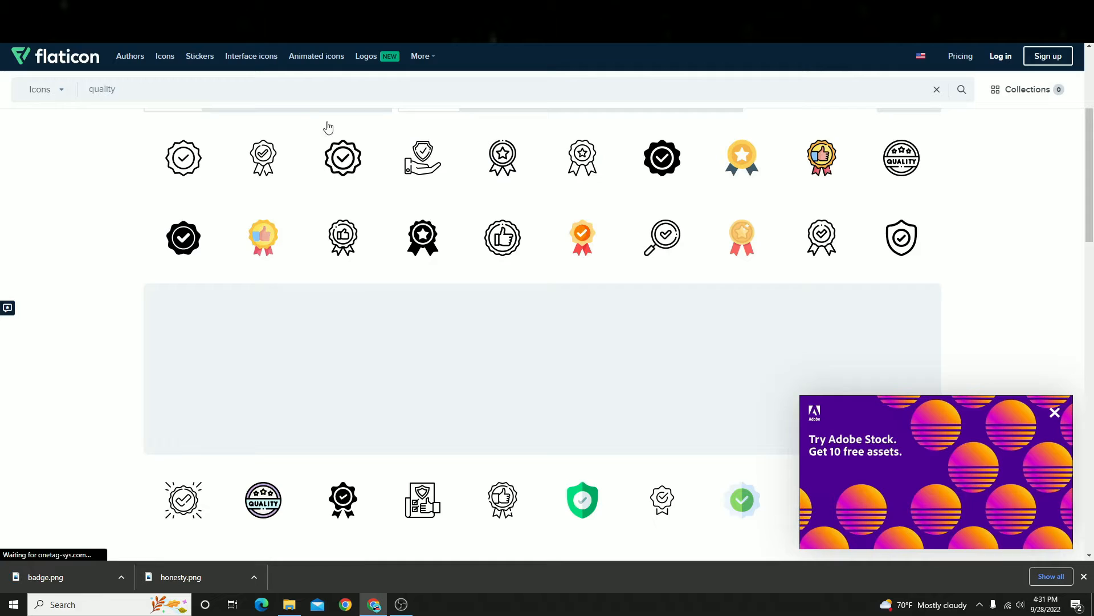
- Search the Flaticon icons for "integrity"
{"action": "left_click", "coordinate": [286, 89]}
{"action": "type", "text": "integri"}
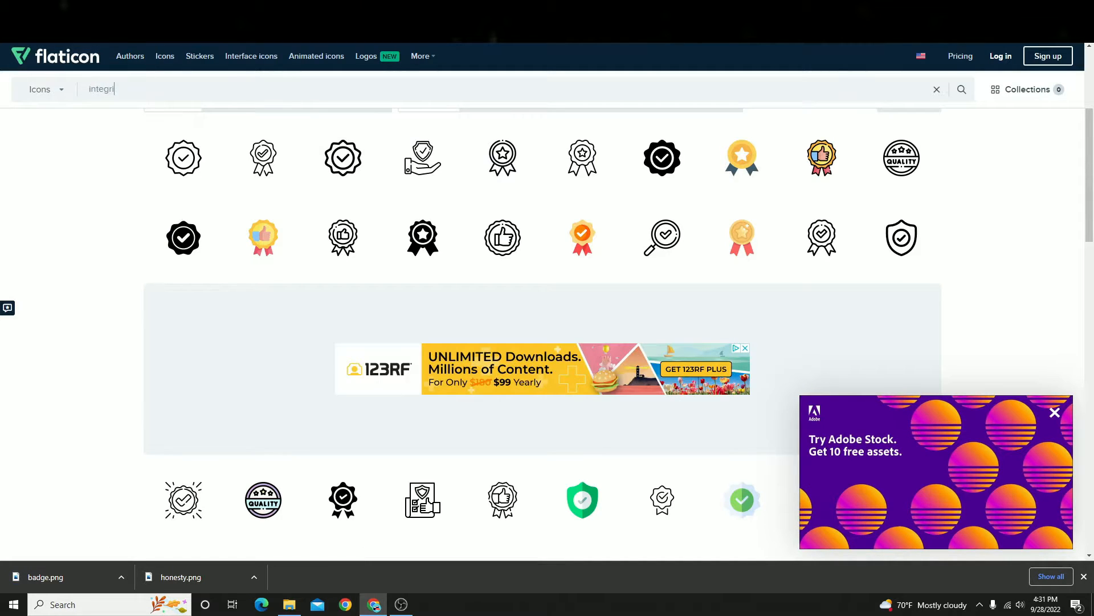
{"action": "key", "text": "Return"}
- Download the black outline network icon, a gear inside a hexagon of nodes, as a free PNG
{"action": "scroll", "coordinate": [272, 418], "scroll_direction": "down", "scroll_amount": 4}
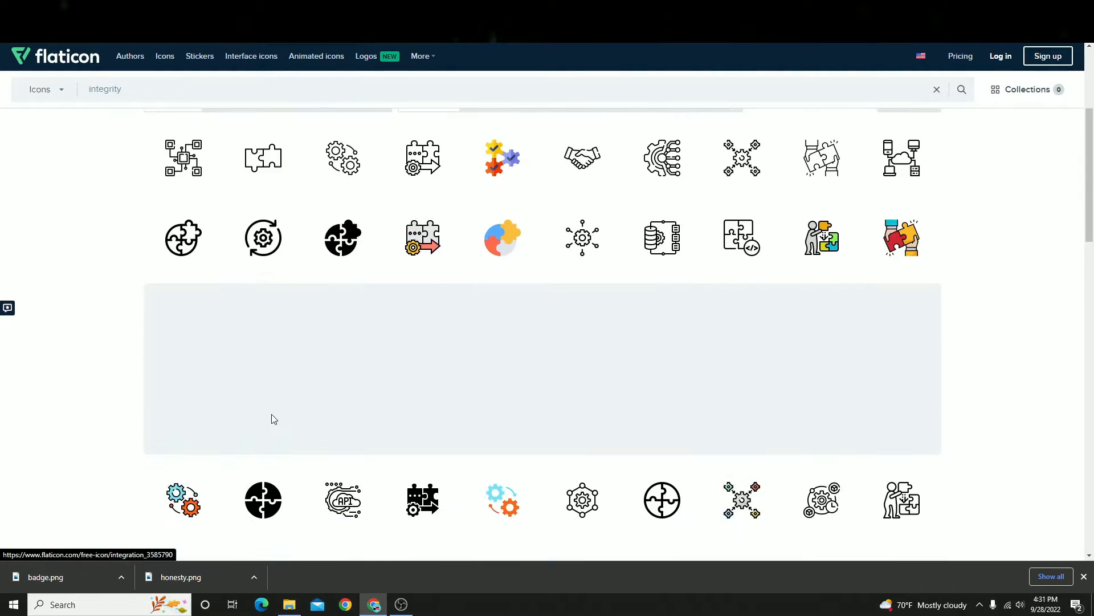
{"action": "scroll", "coordinate": [481, 403], "scroll_direction": "up", "scroll_amount": 1}
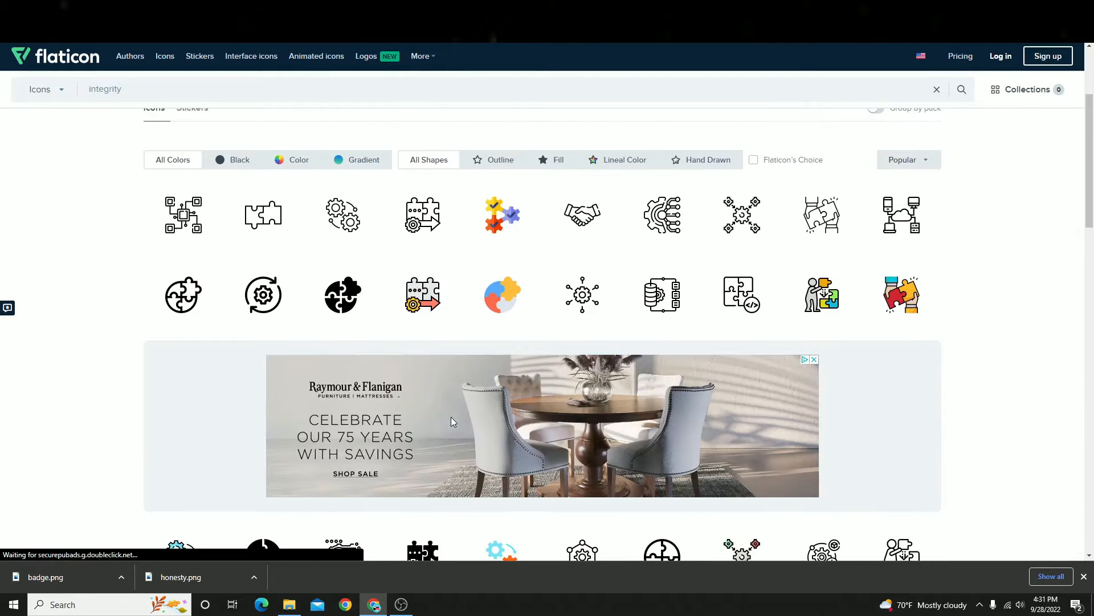
{"action": "scroll", "coordinate": [835, 450], "scroll_direction": "down", "scroll_amount": 3}
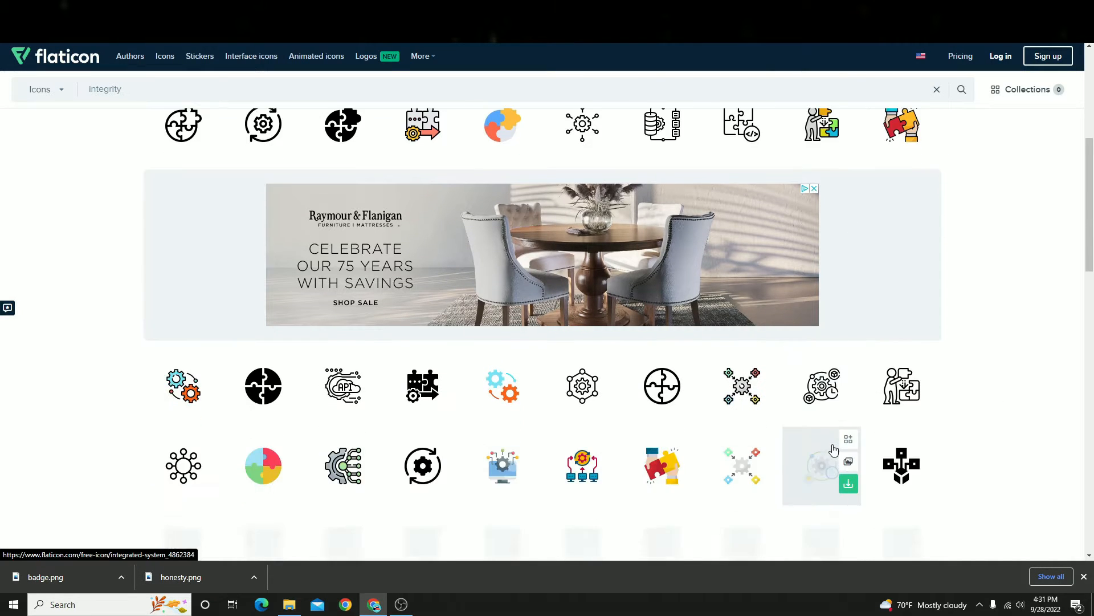
{"action": "scroll", "coordinate": [825, 453], "scroll_direction": "down", "scroll_amount": 3}
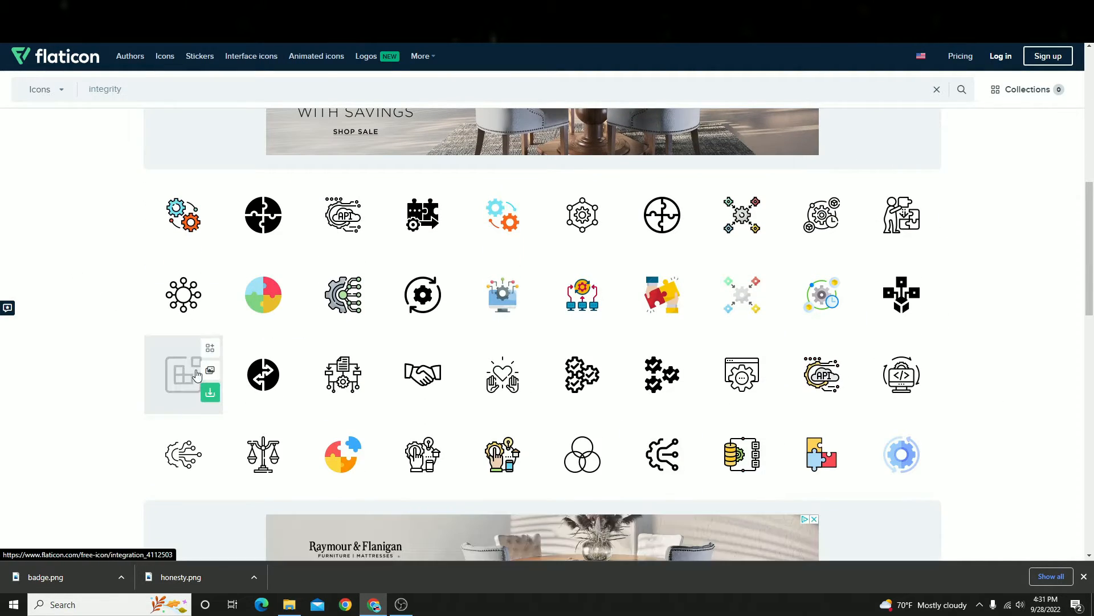
{"action": "left_click", "coordinate": [587, 223]}
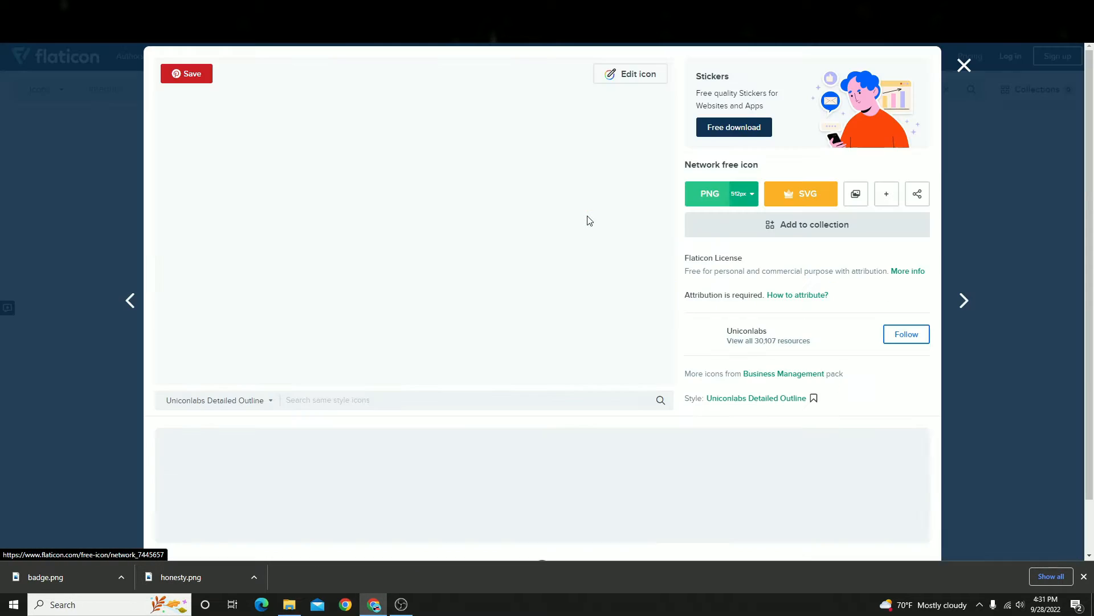
{"action": "left_click", "coordinate": [711, 200]}
{"action": "left_click", "coordinate": [771, 379]}
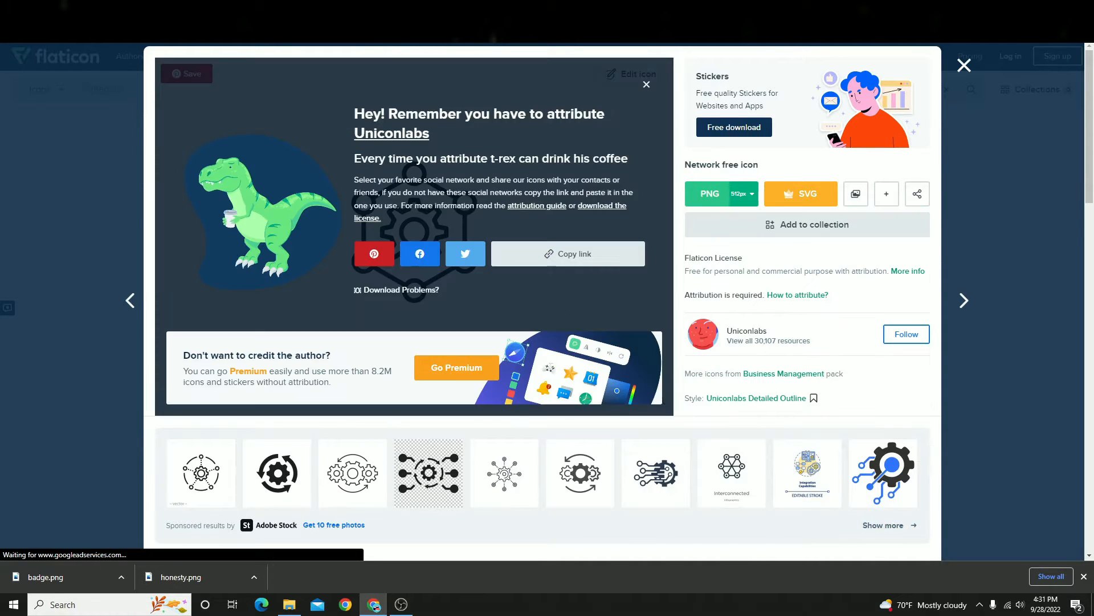
- Take "Accountability" from the Google list of company values, replace the "Integrity" heading in the site builder with it, and save
{"action": "key", "text": "ctrl+Tab"}
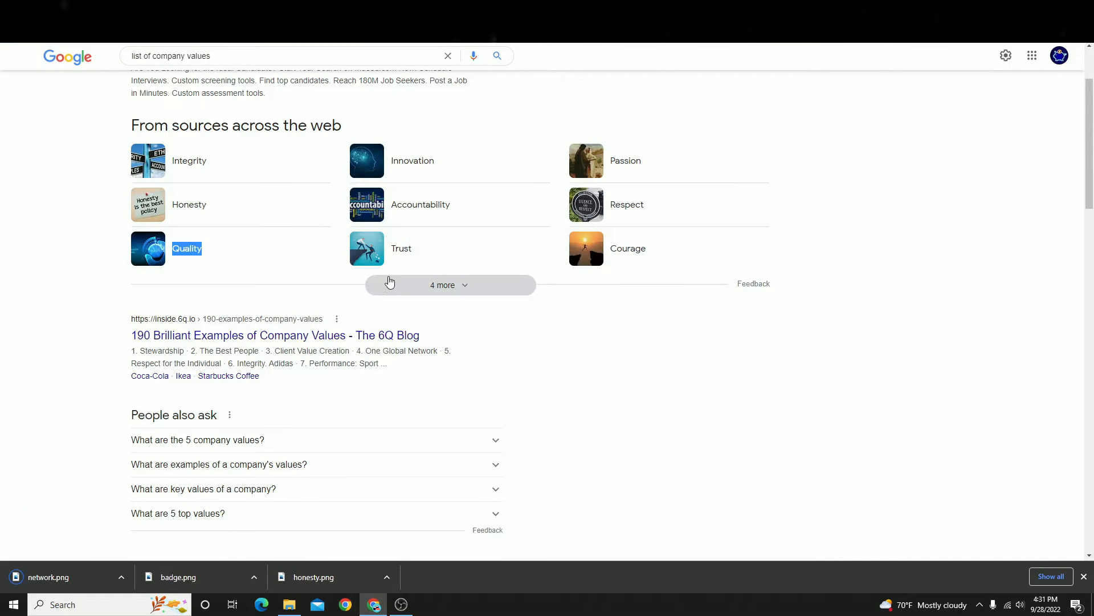
{"action": "left_click", "coordinate": [378, 205]}
{"action": "key", "text": "ctrl+Tab"}
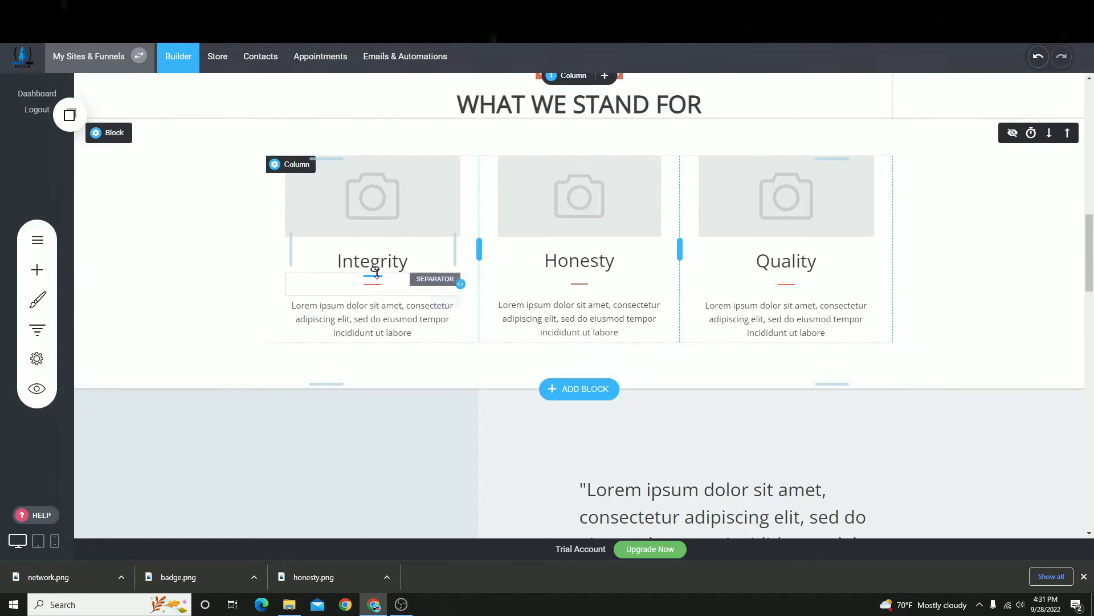
{"action": "left_click", "coordinate": [334, 264]}
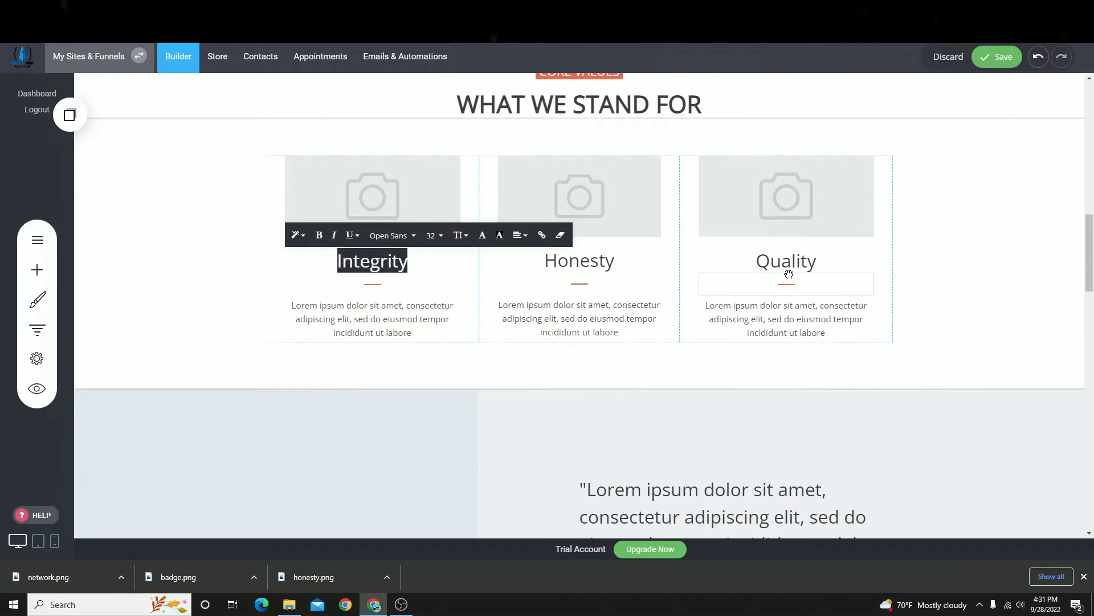
{"action": "type", "text": "Accountability"}
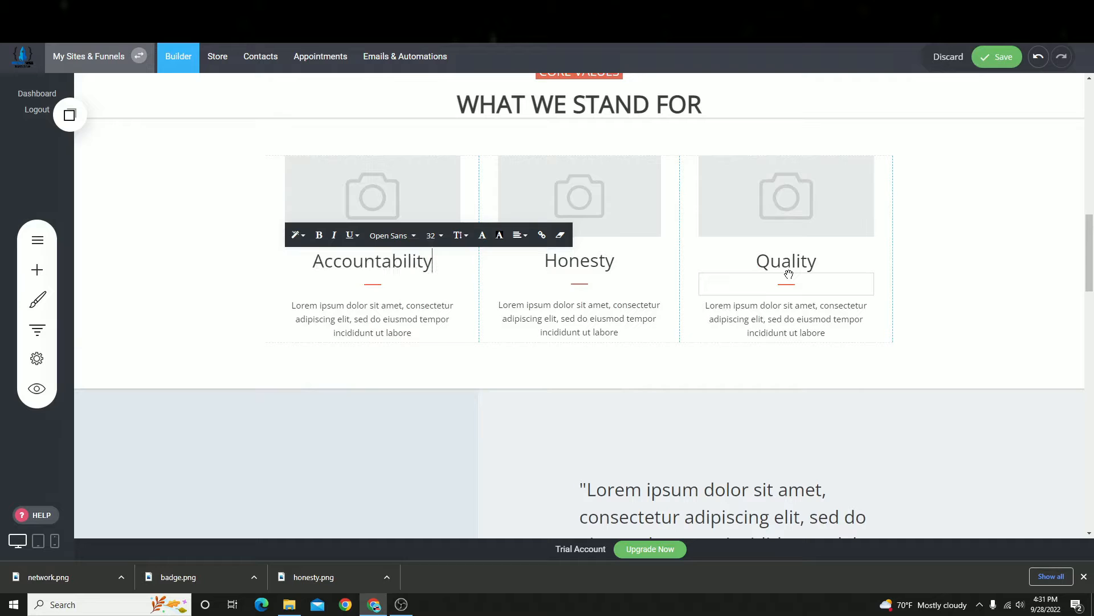
{"action": "left_click", "coordinate": [993, 64]}
- Open the file manager for the image above "Accountability" and upload network.png, badge.png and honesty.png
{"action": "left_click", "coordinate": [367, 206]}
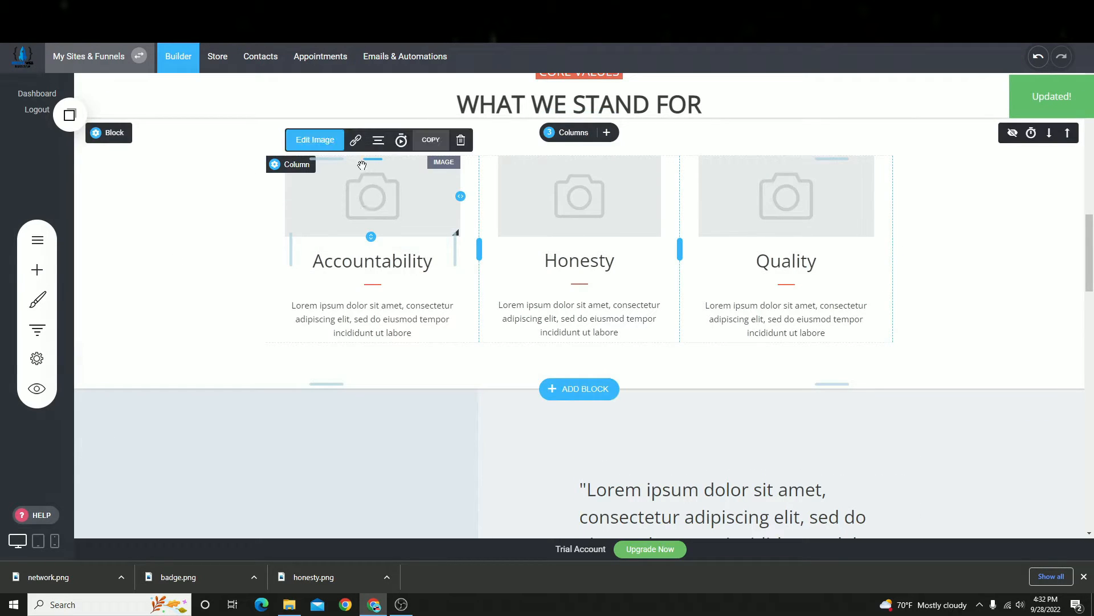
{"action": "left_click", "coordinate": [324, 146]}
{"action": "left_click", "coordinate": [612, 182]}
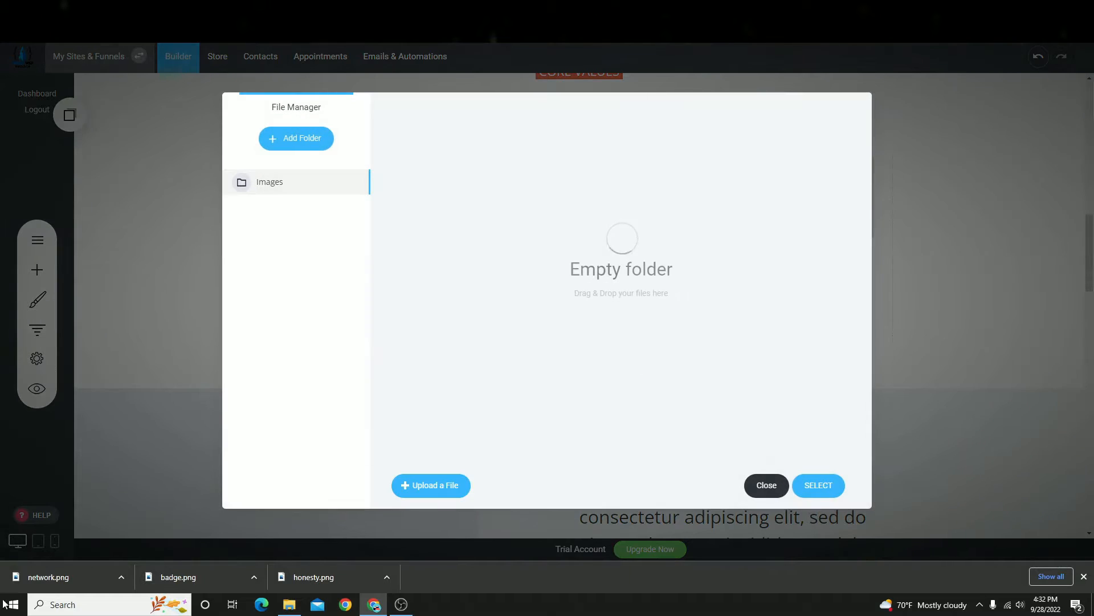
{"action": "left_click_drag", "start_coordinate": [49, 577], "coordinate": [593, 205]}
{"action": "left_click_drag", "start_coordinate": [230, 588], "coordinate": [712, 268]}
{"action": "left_click_drag", "start_coordinate": [319, 577], "coordinate": [575, 297]}
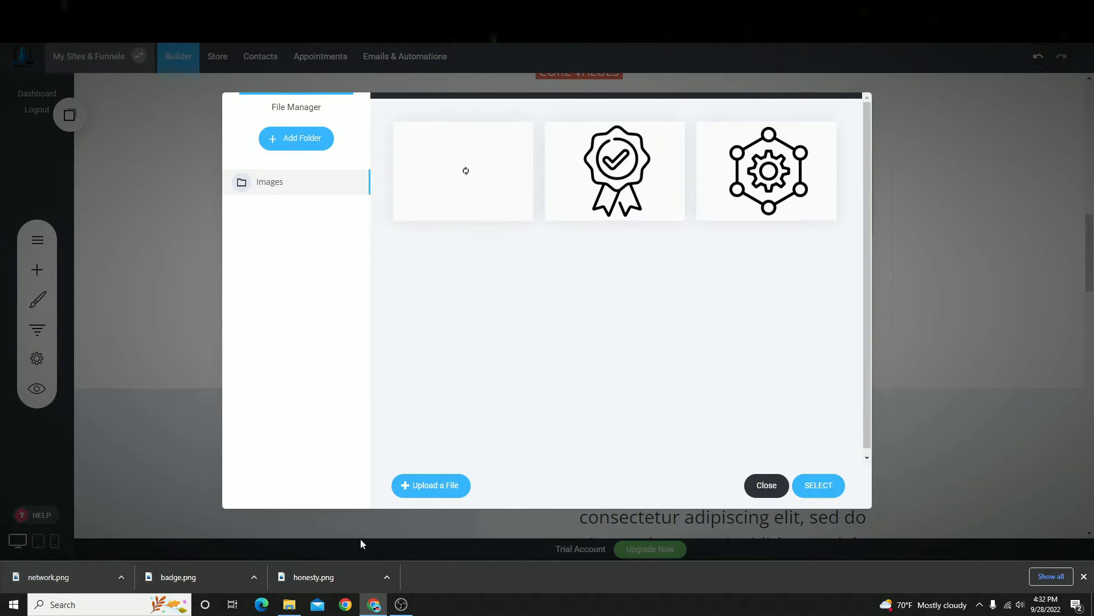
- Set the gear network icon as the image above "Accountability" and close the image settings
{"action": "mouse_move", "coordinate": [827, 172]}
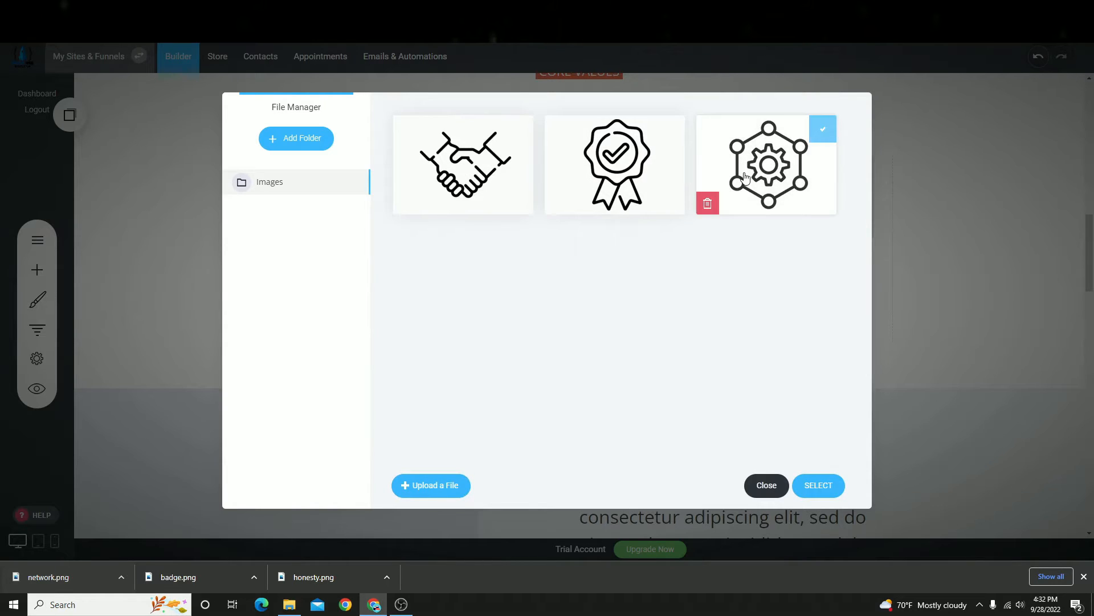
{"action": "left_click", "coordinate": [775, 197]}
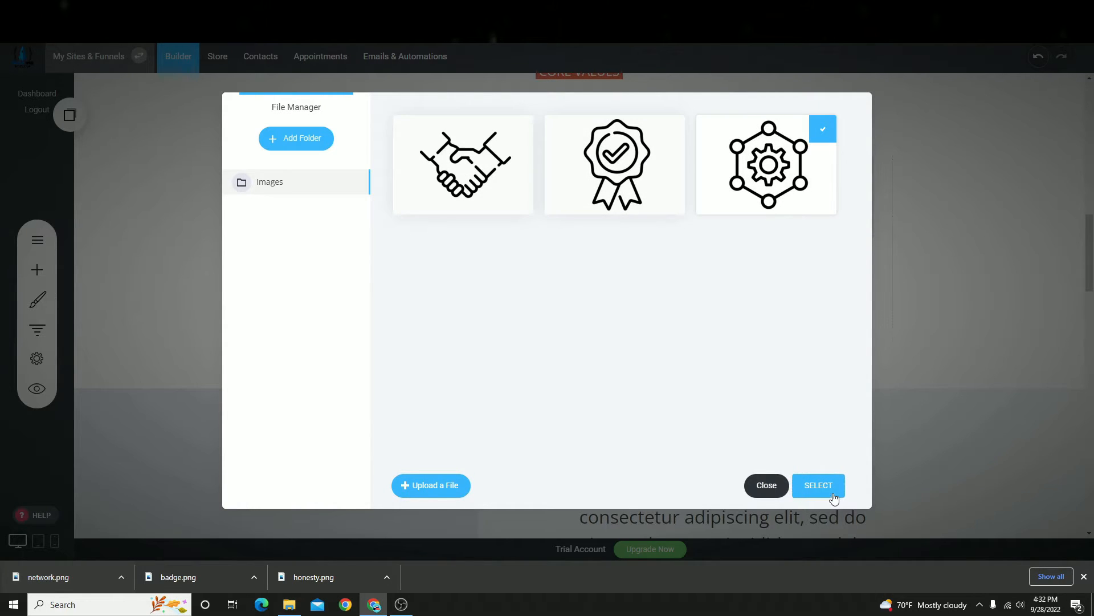
{"action": "left_click", "coordinate": [812, 485]}
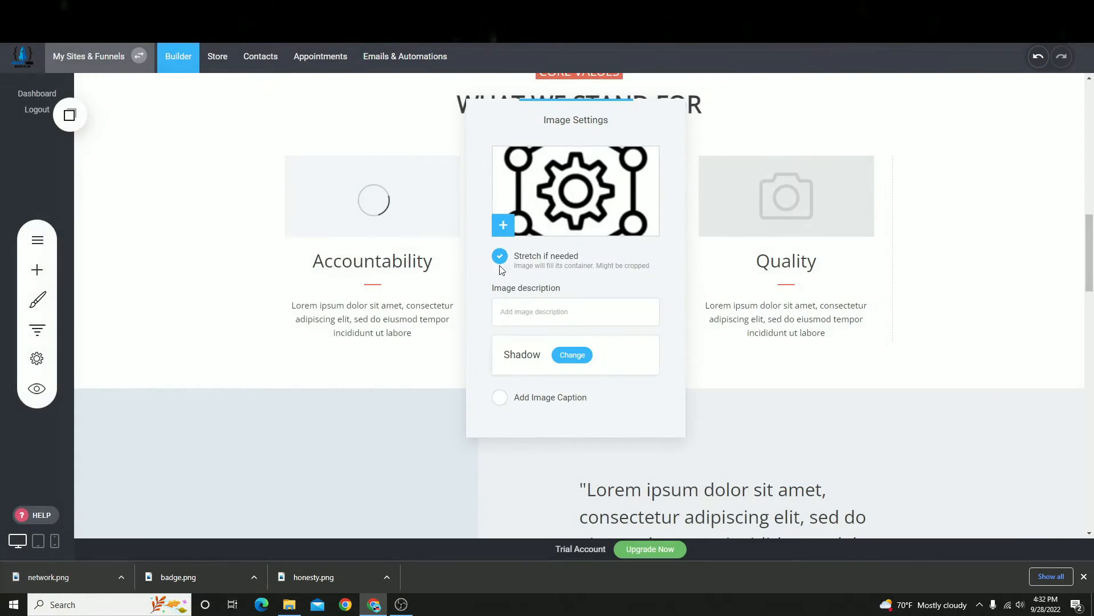
{"action": "left_click", "coordinate": [275, 257]}
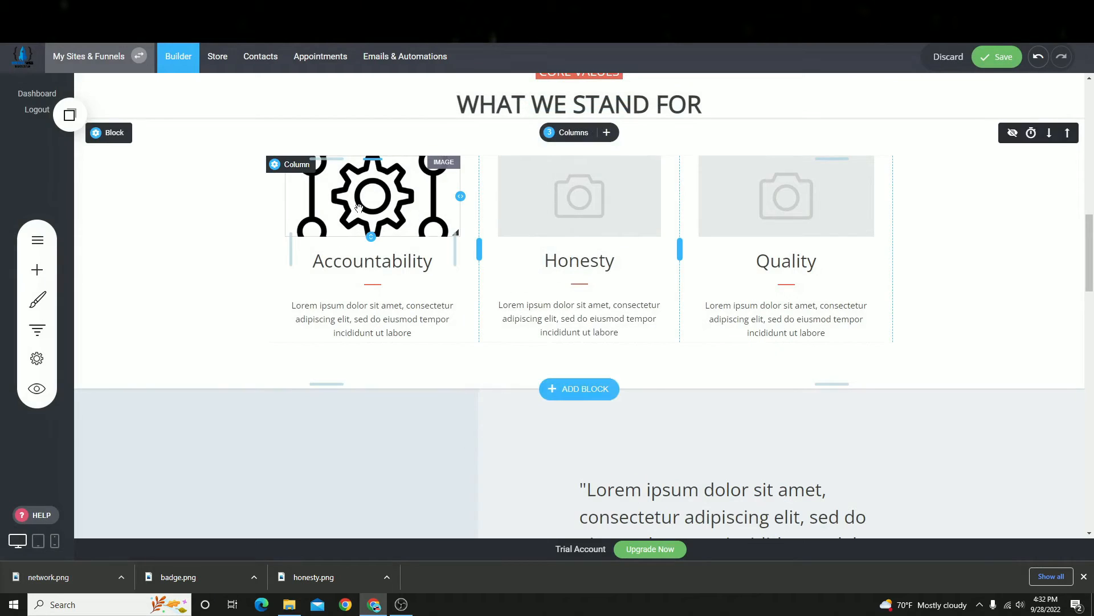
- Replace the placeholder image above "Honesty" with the uploaded handshake icon and close the image settings
{"action": "left_click", "coordinate": [616, 194]}
{"action": "left_click", "coordinate": [528, 140]}
{"action": "left_click", "coordinate": [714, 233]}
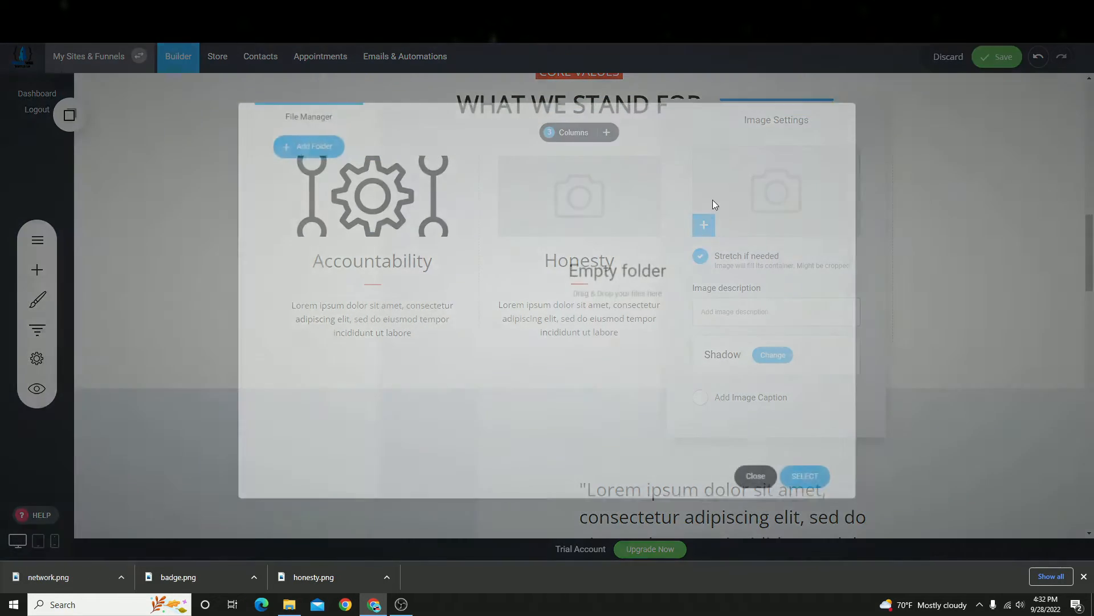
{"action": "left_click", "coordinate": [615, 182]}
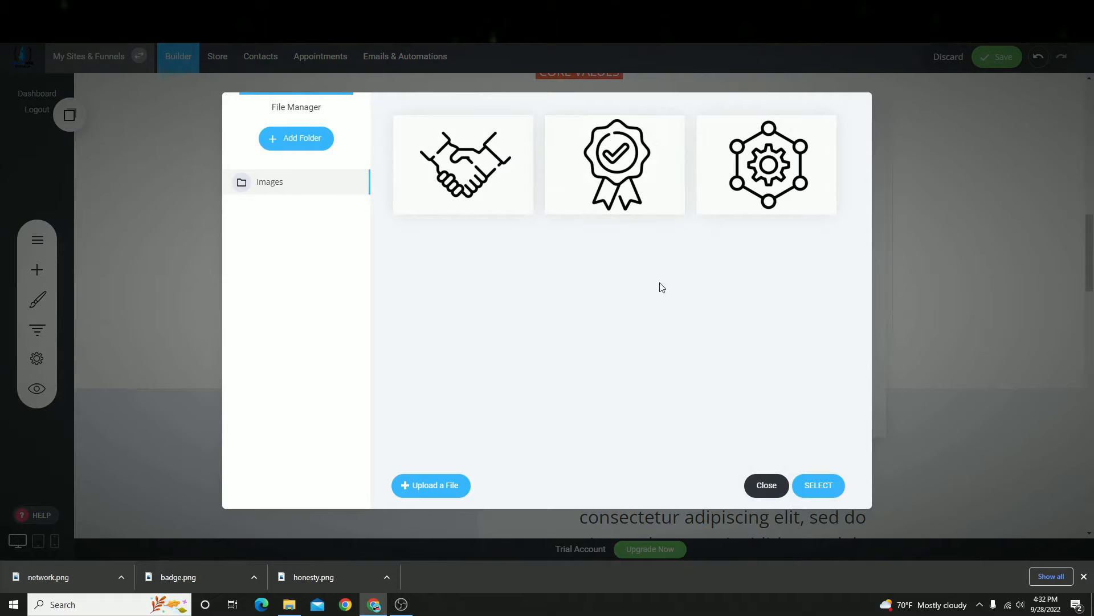
{"action": "left_click", "coordinate": [752, 488]}
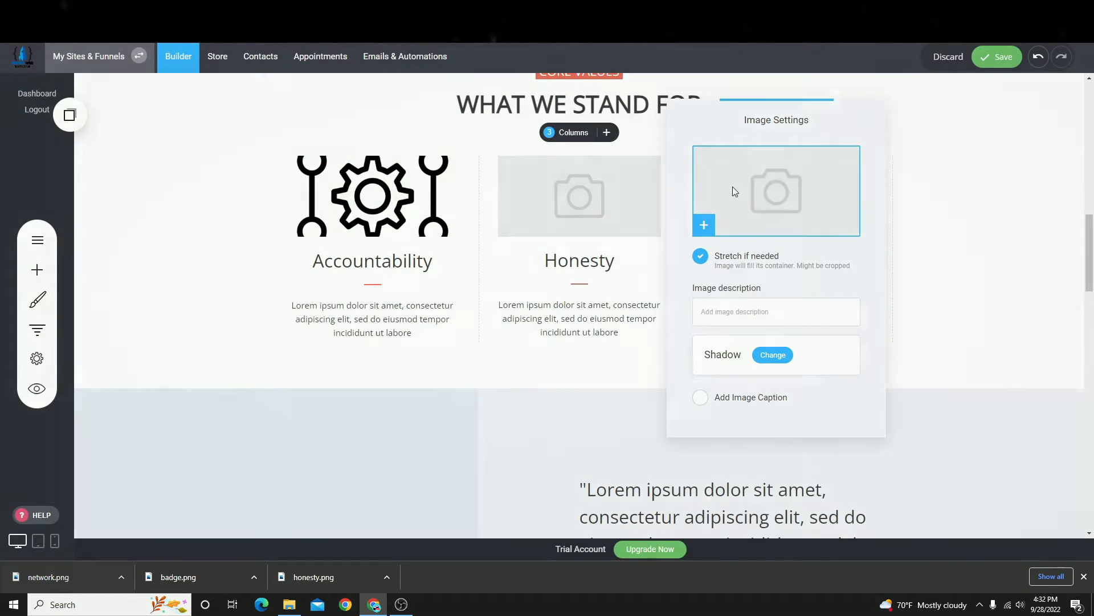
{"action": "left_click", "coordinate": [733, 186]}
{"action": "left_click", "coordinate": [433, 157]}
{"action": "left_click", "coordinate": [816, 485]}
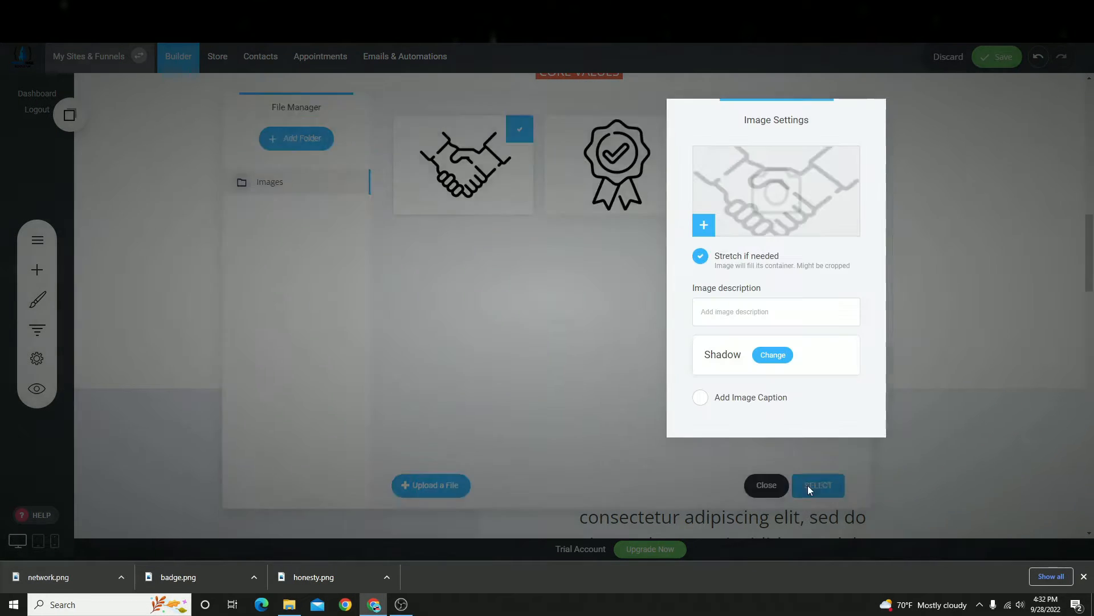
{"action": "left_click", "coordinate": [1021, 273]}
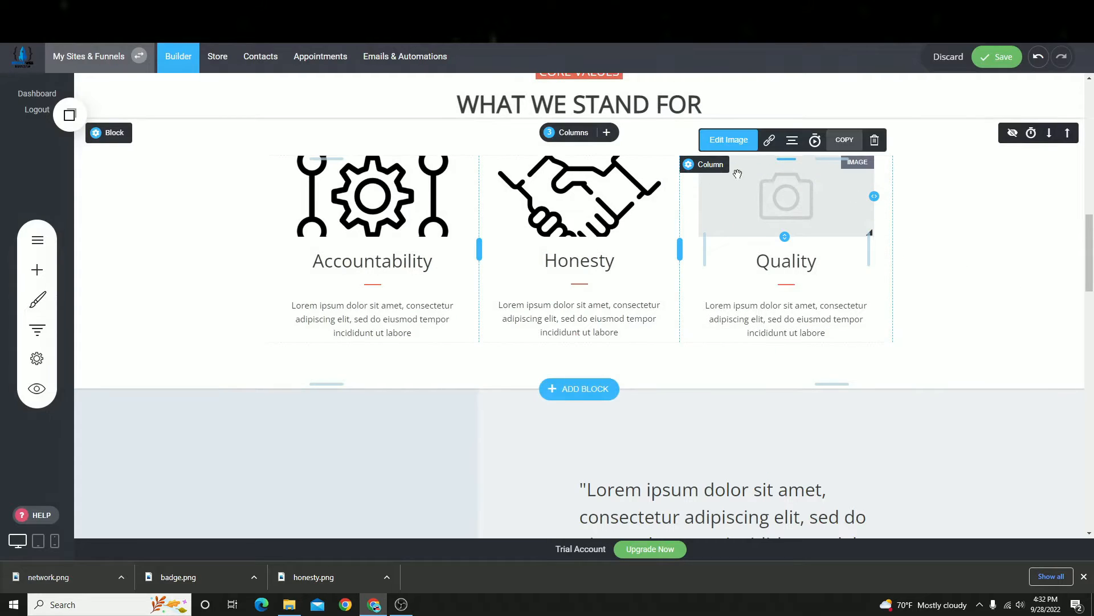
- Replace the placeholder image above "Quality" with the uploaded ribbon badge icon and close the image settings
{"action": "left_click", "coordinate": [720, 139]}
{"action": "left_click", "coordinate": [581, 214]}
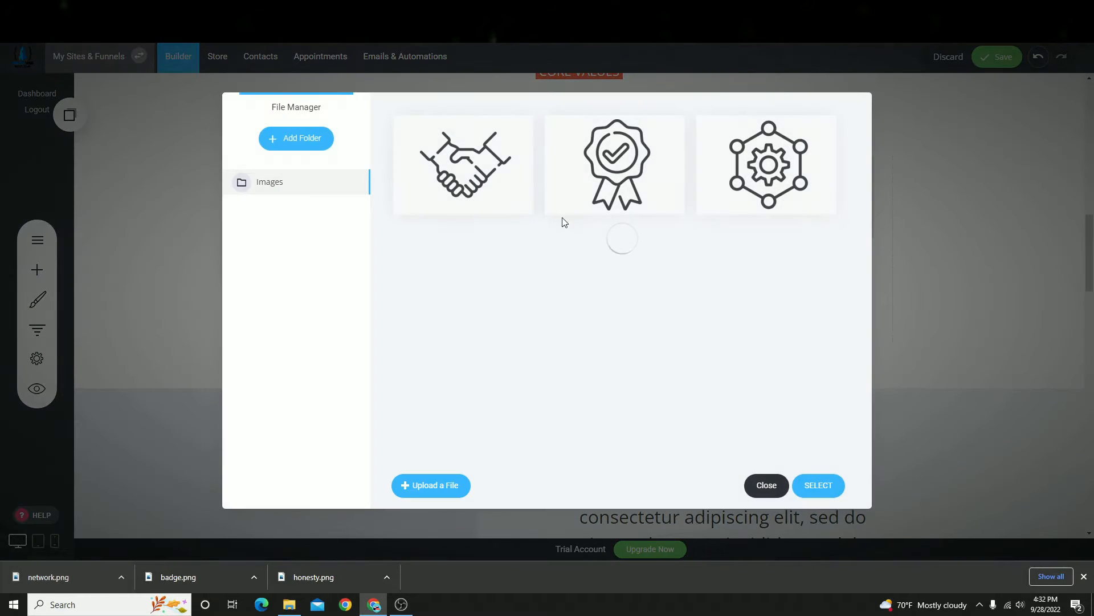
{"action": "left_click", "coordinate": [630, 196]}
{"action": "left_click", "coordinate": [813, 485]}
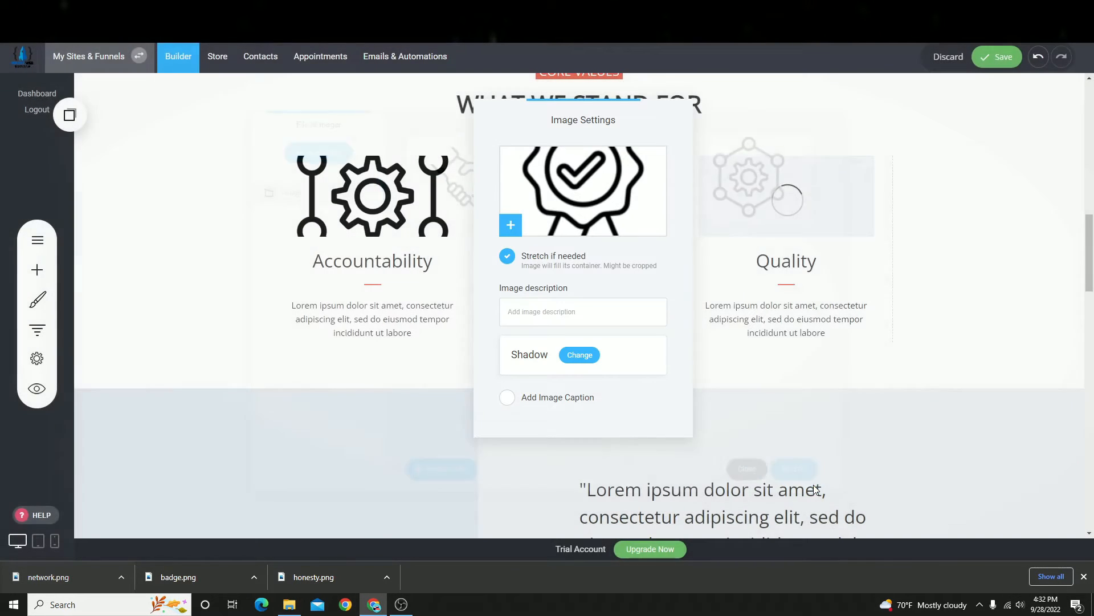
{"action": "left_click", "coordinate": [895, 255]}
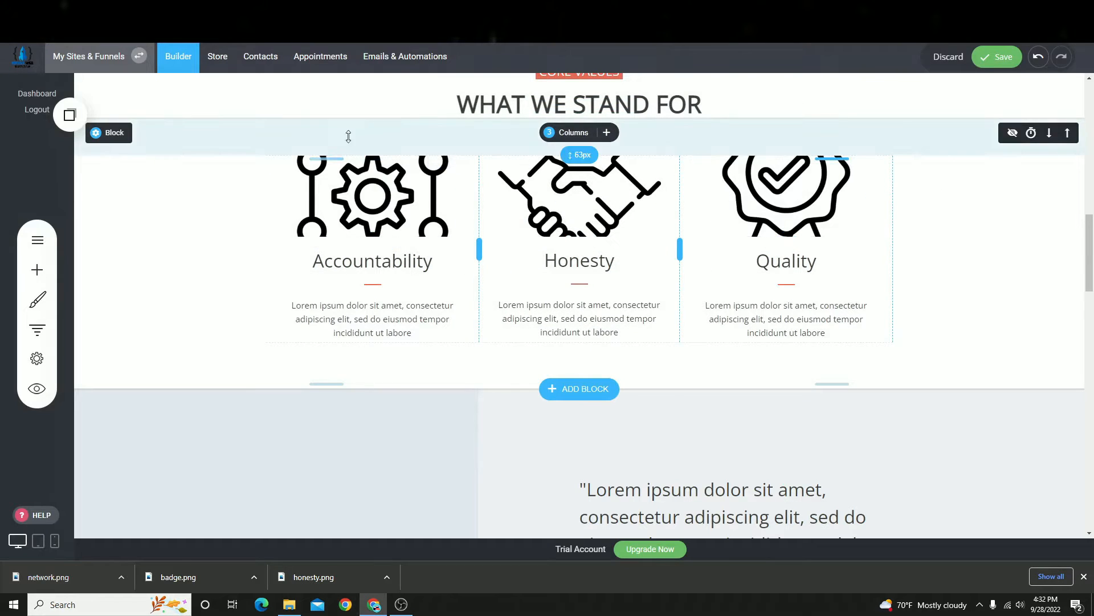
- Shrink the gear network icon above "Accountability" to about 108 x 109 px with its full shape showing, and center it in its column
{"action": "left_click_drag", "start_coordinate": [370, 235], "coordinate": [379, 336]}
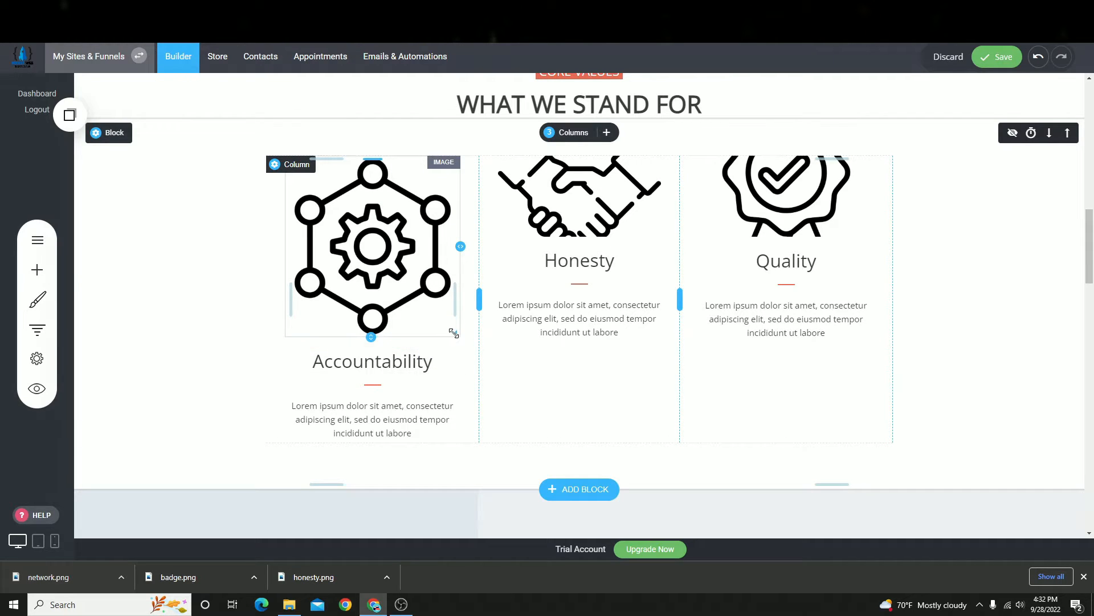
{"action": "left_click_drag", "start_coordinate": [454, 333], "coordinate": [344, 218]}
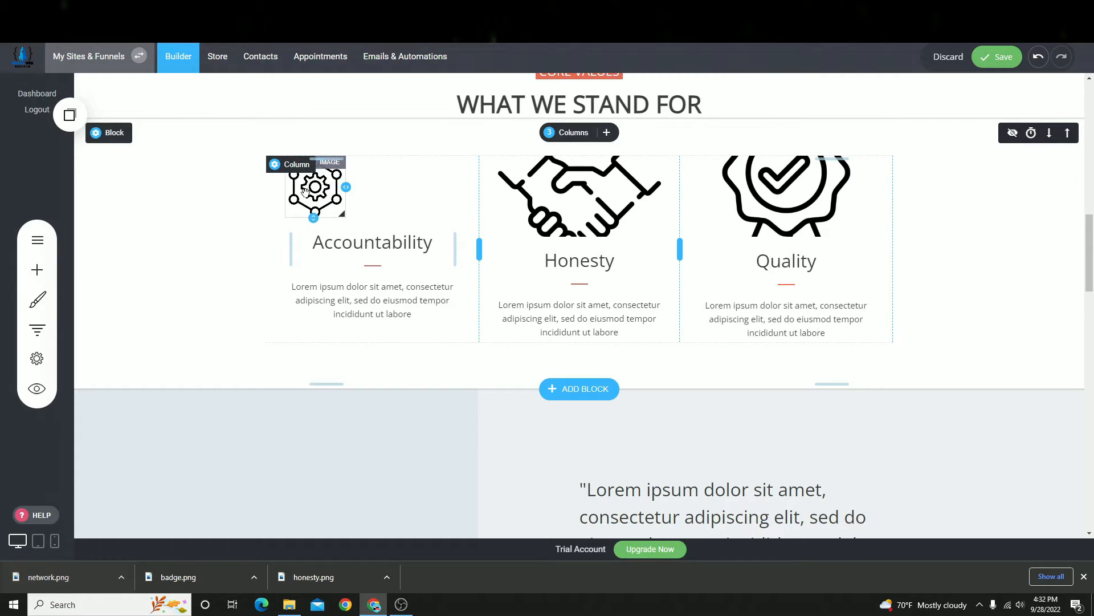
{"action": "left_click", "coordinate": [379, 140]}
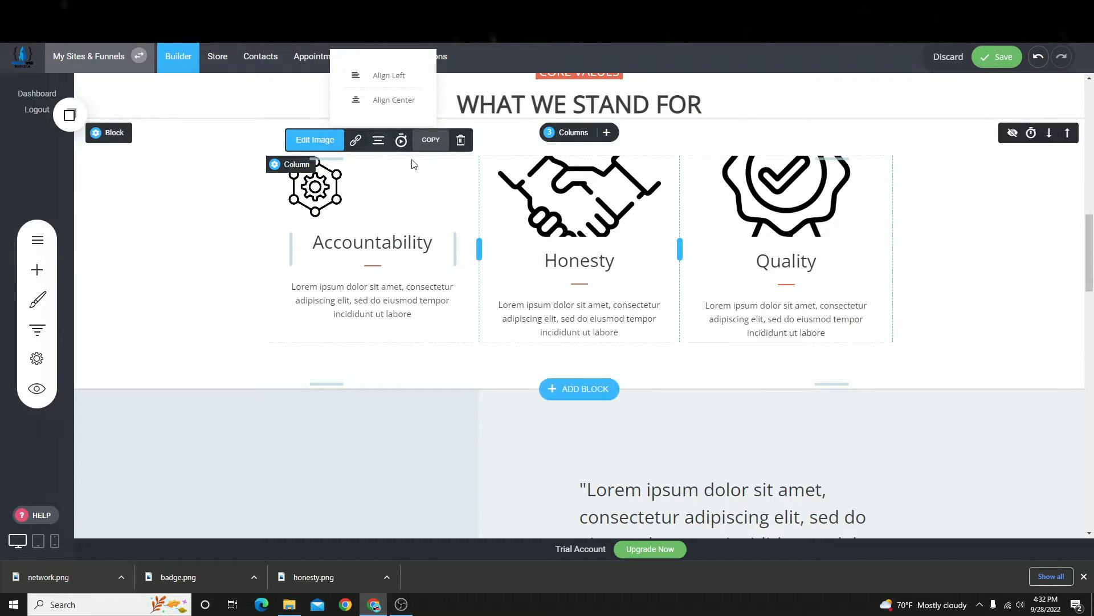
{"action": "left_click", "coordinate": [380, 101]}
{"action": "left_click", "coordinate": [390, 202]}
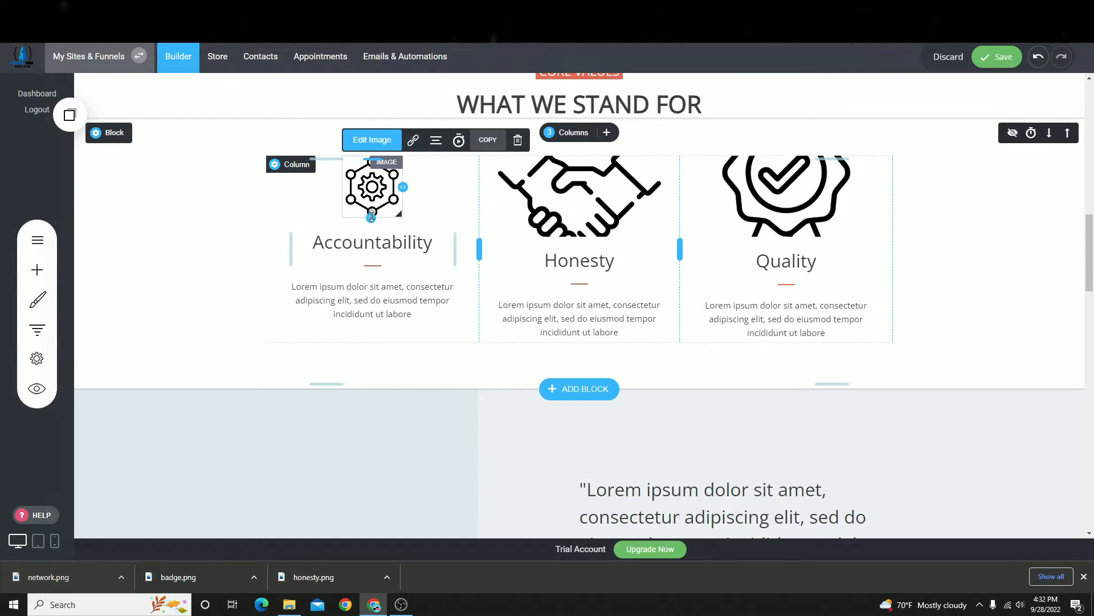
{"action": "left_click_drag", "start_coordinate": [372, 216], "coordinate": [372, 215]}
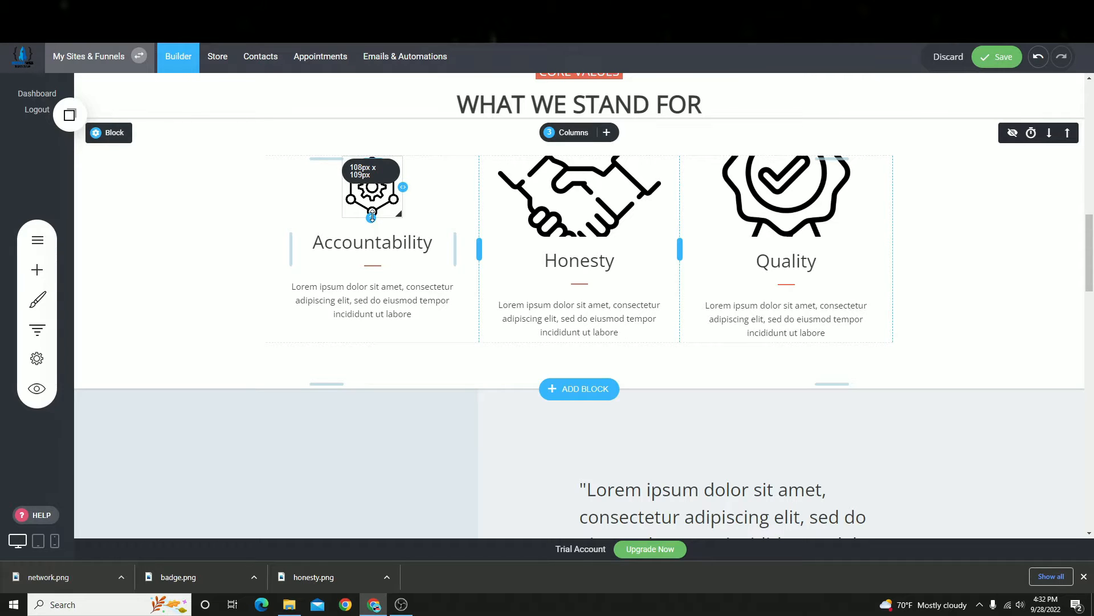
- Delete the oversized handshake image above "Honesty" and the ribbon badge image above "Quality"
{"action": "left_click", "coordinate": [583, 181]}
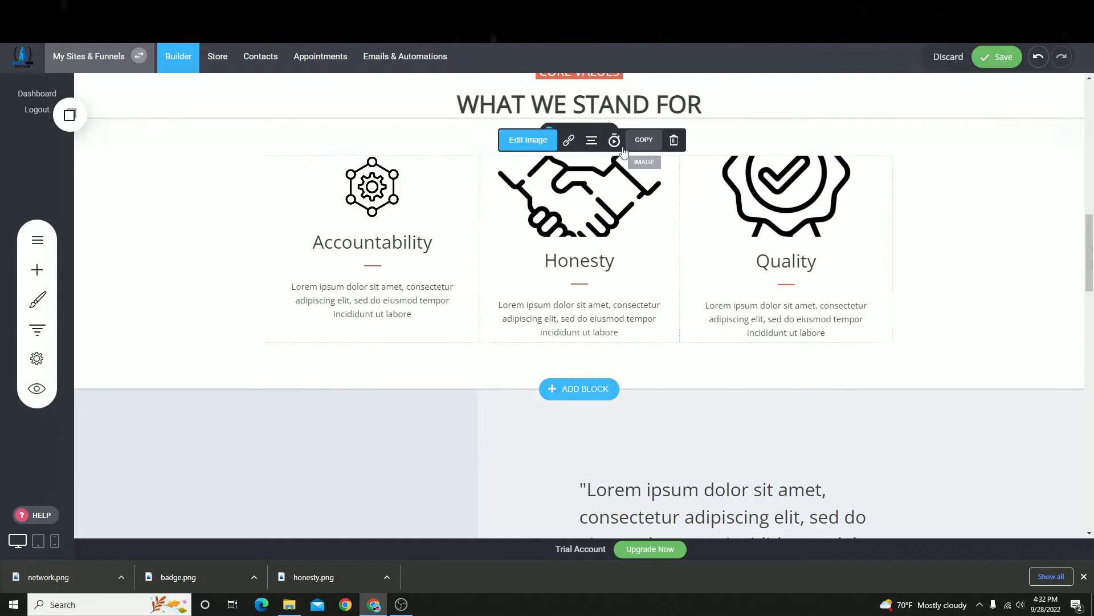
{"action": "left_click", "coordinate": [672, 140]}
{"action": "left_click", "coordinate": [588, 288]}
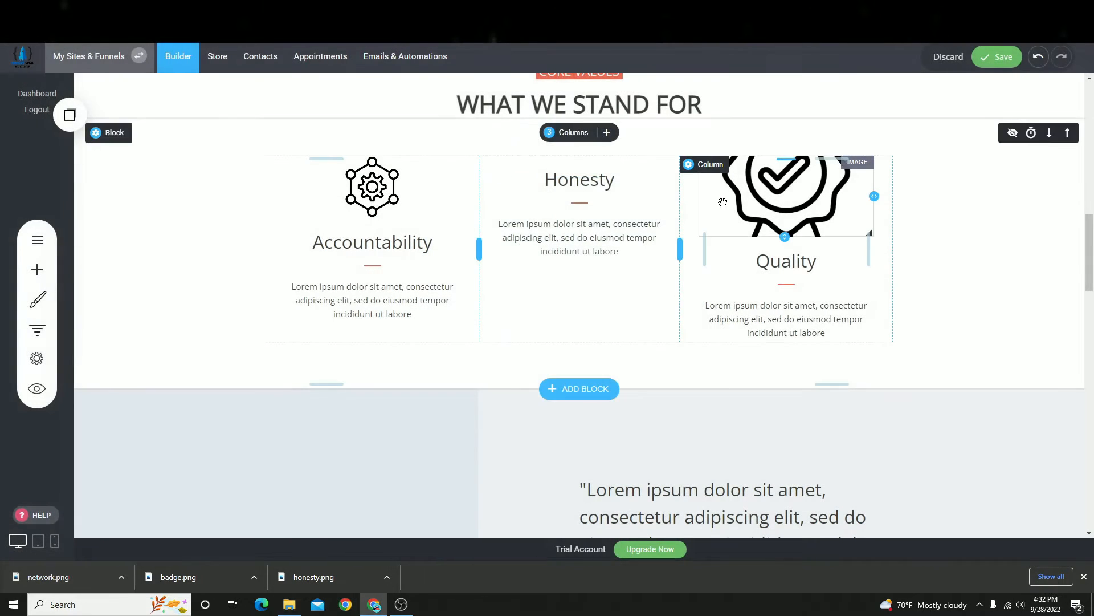
{"action": "left_click", "coordinate": [855, 188]}
{"action": "left_click", "coordinate": [874, 141]}
{"action": "left_click", "coordinate": [605, 290]}
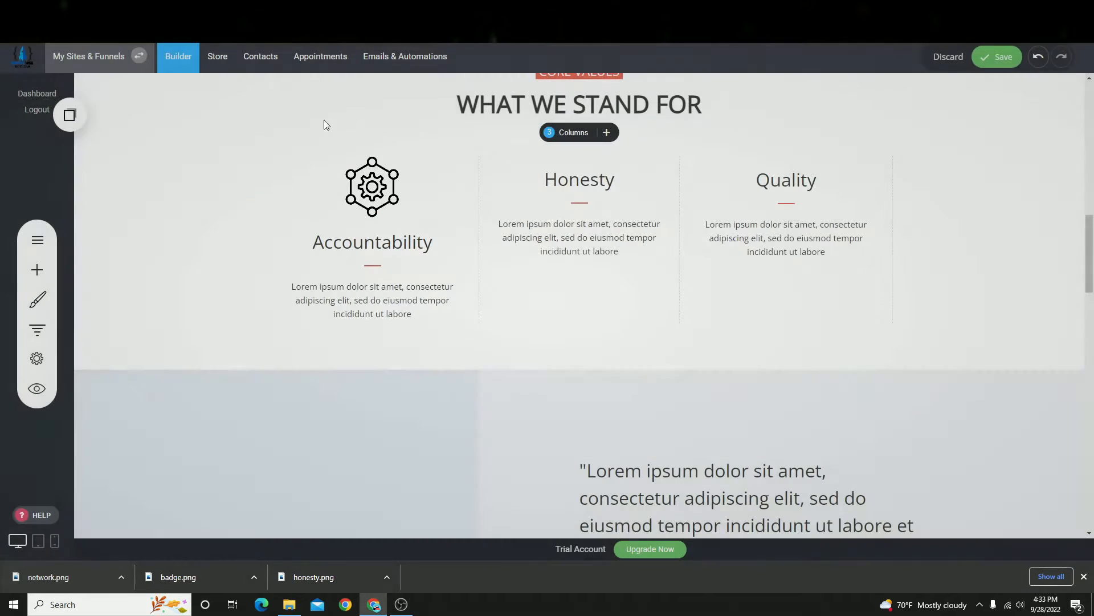
- Copy the resized icon above "Accountability" and place one copy above "Honesty" and one above "Quality"
{"action": "left_click", "coordinate": [373, 186]}
{"action": "left_click", "coordinate": [502, 141]}
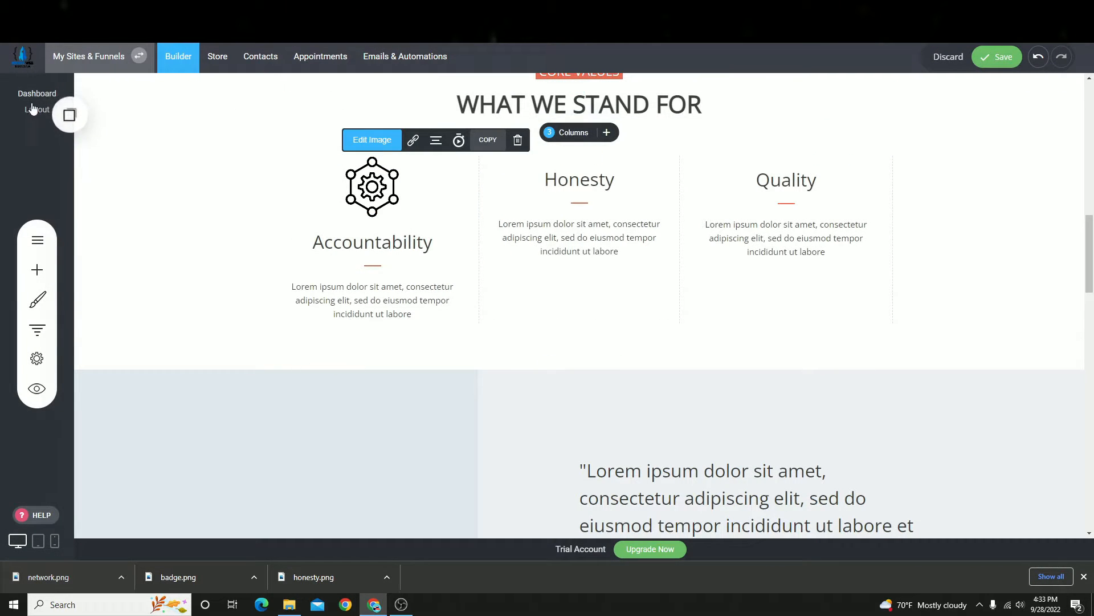
{"action": "left_click", "coordinate": [70, 115]}
{"action": "left_click_drag", "start_coordinate": [117, 222], "coordinate": [613, 174]}
{"action": "left_click", "coordinate": [70, 114]}
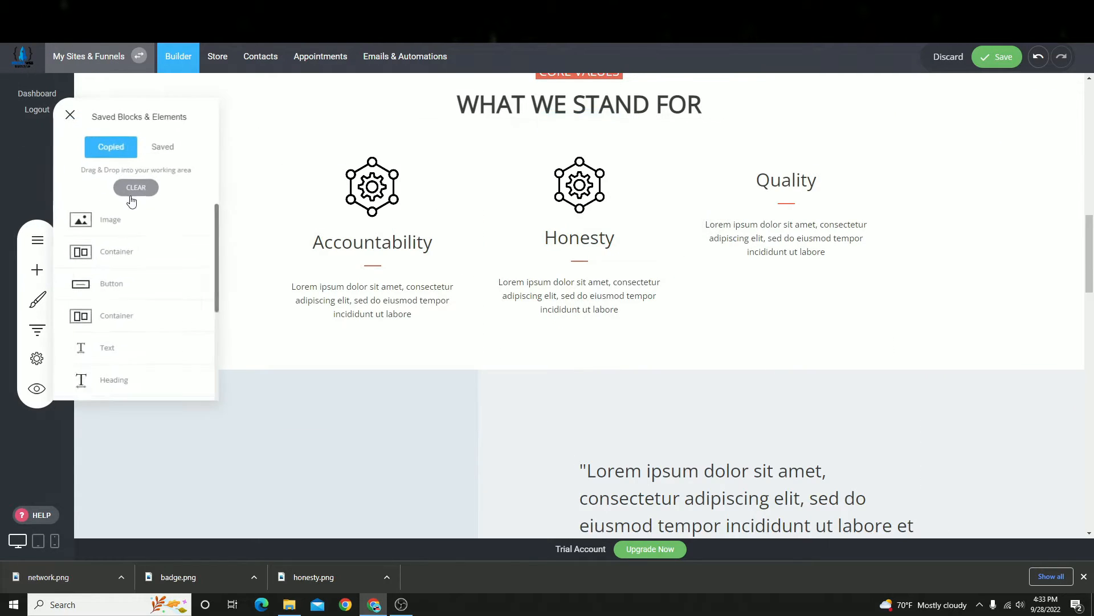
{"action": "left_click_drag", "start_coordinate": [117, 222], "coordinate": [826, 154]}
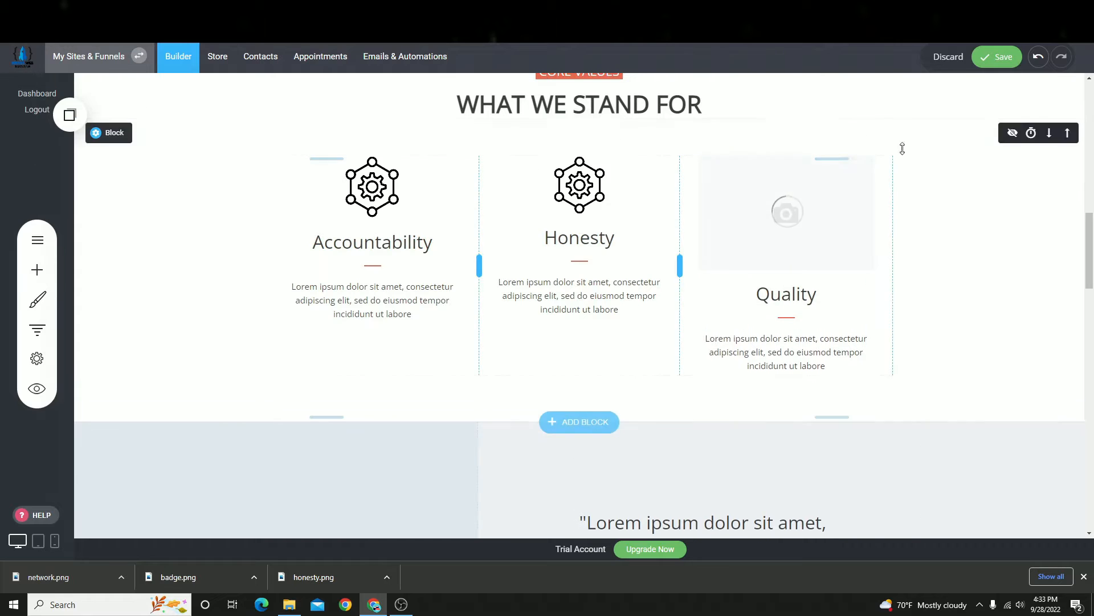
- Replace the copied icon above "Honesty" with the handshake image from the file manager and close the image settings
{"action": "left_click", "coordinate": [568, 148]}
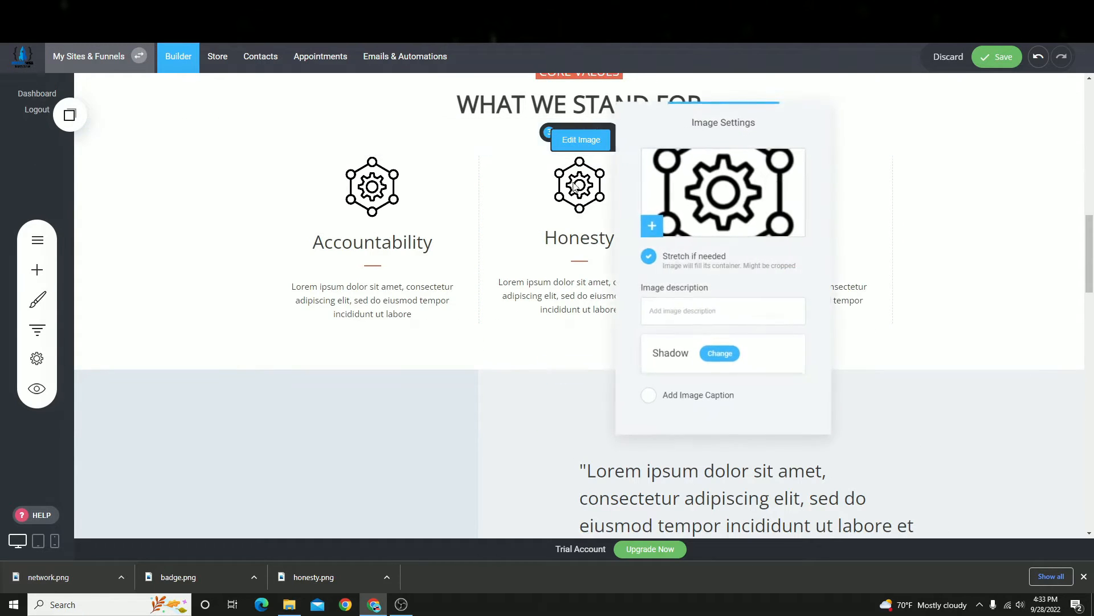
{"action": "left_click", "coordinate": [723, 221]}
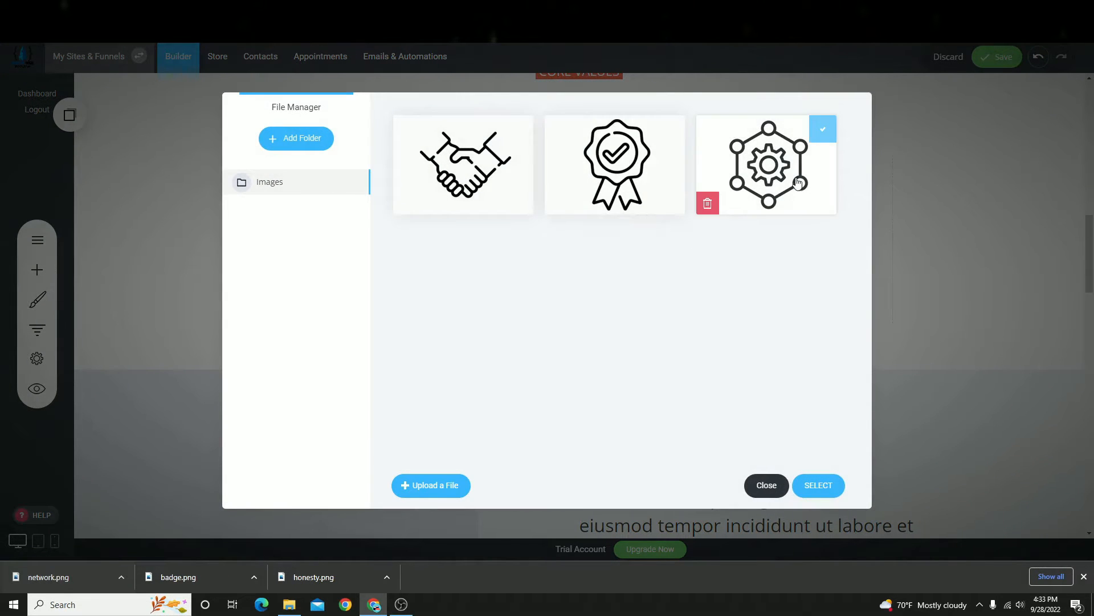
{"action": "left_click", "coordinate": [507, 182]}
{"action": "left_click", "coordinate": [819, 485]}
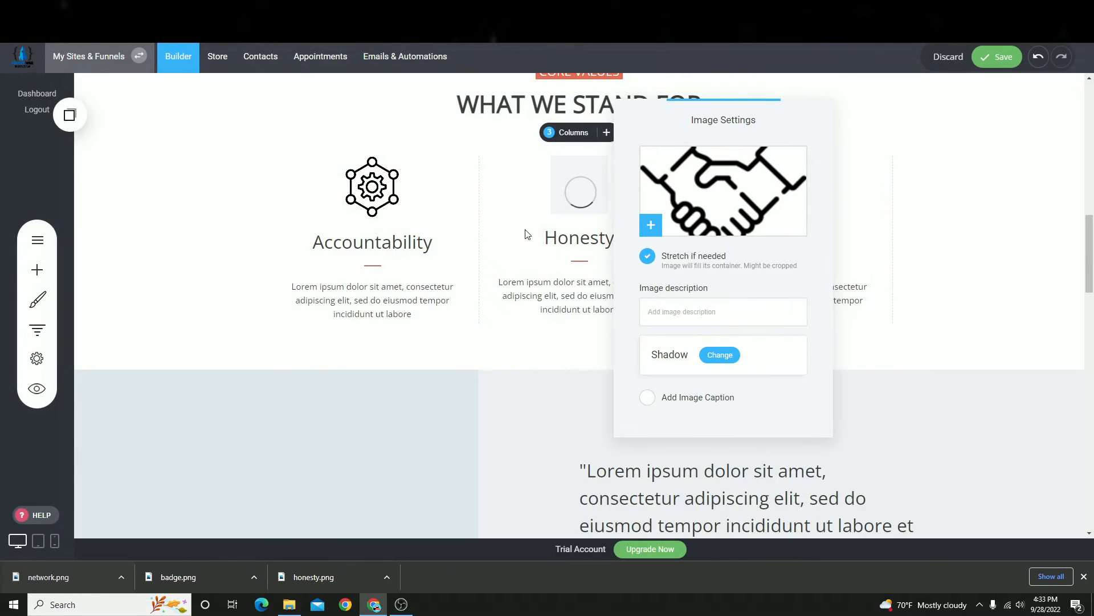
{"action": "left_click", "coordinate": [1044, 288]}
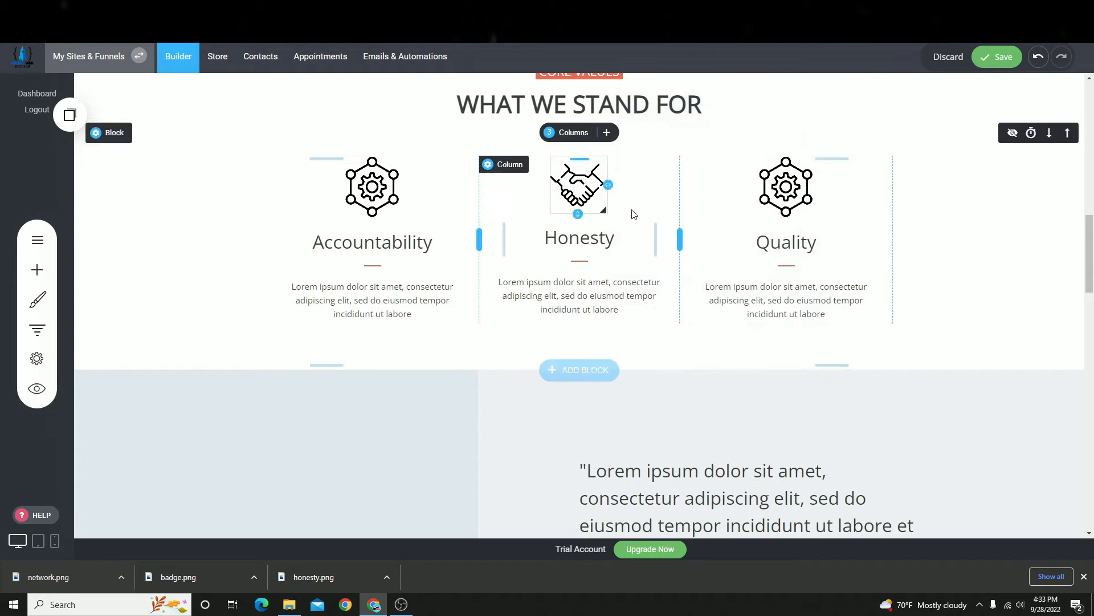
- Replace the copied icon above "Quality" with the ribbon badge image from the file manager and save the page
{"action": "left_click", "coordinate": [777, 184]}
{"action": "left_click", "coordinate": [778, 139]}
{"action": "left_click", "coordinate": [864, 208]}
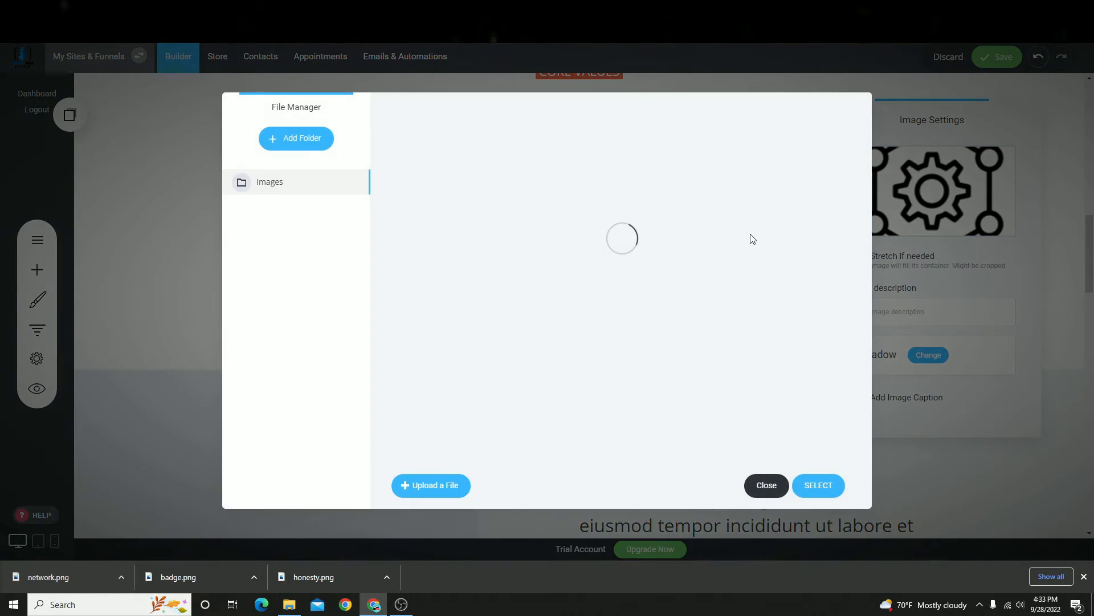
{"action": "left_click", "coordinate": [630, 162]}
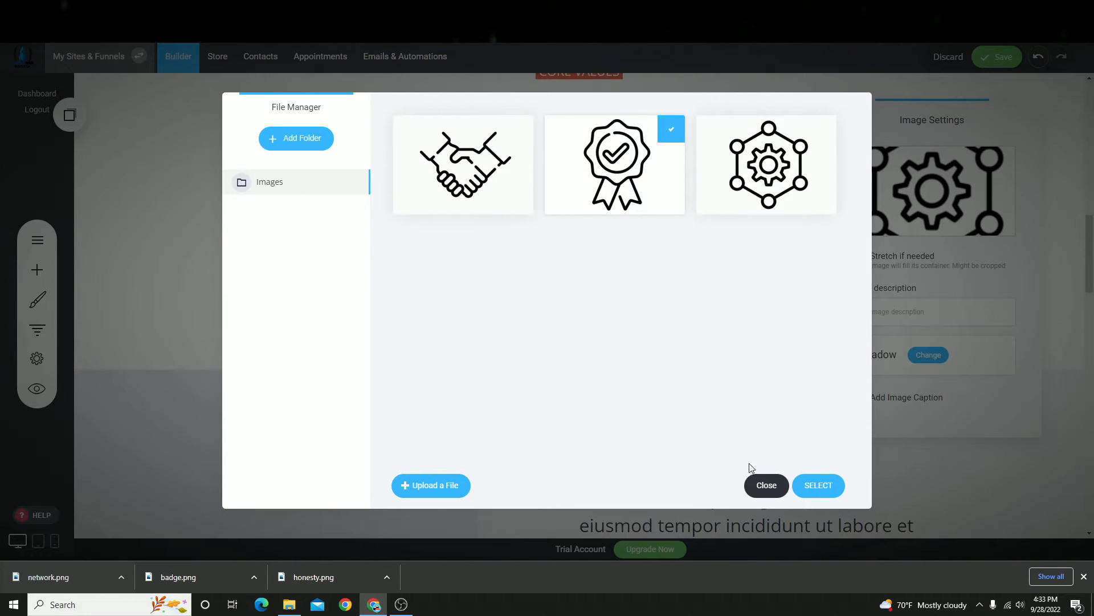
{"action": "left_click", "coordinate": [807, 484]}
{"action": "left_click", "coordinate": [995, 56]}
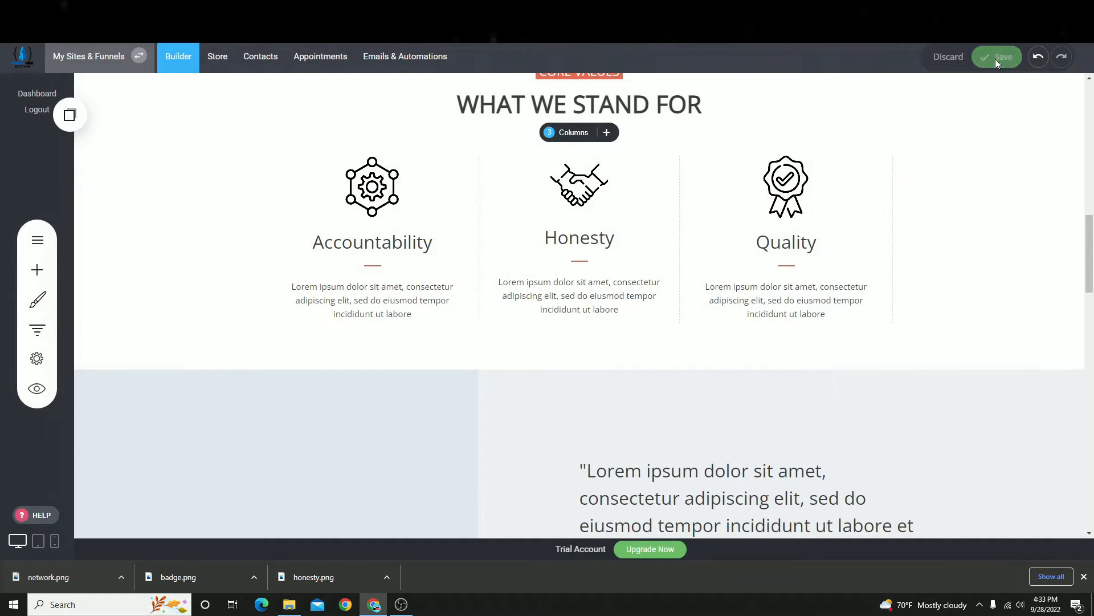
- Replace the "Learn More About Us" heading beside the testimonial with "ABOUT US", one word per line
{"action": "scroll", "coordinate": [340, 354], "scroll_direction": "down", "scroll_amount": 3}
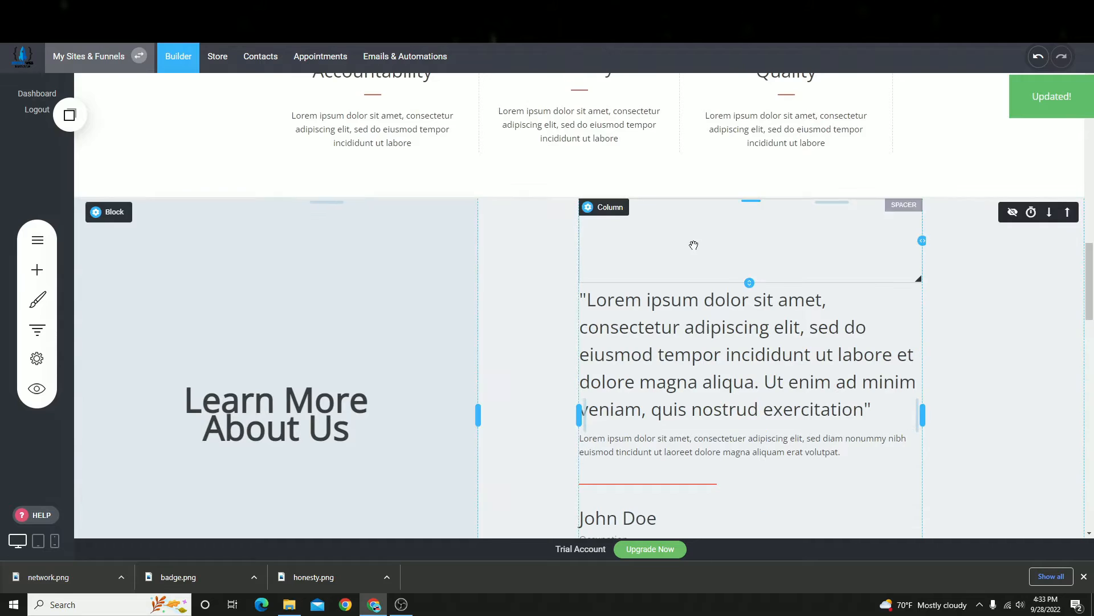
{"action": "scroll", "coordinate": [342, 347], "scroll_direction": "down", "scroll_amount": 2}
{"action": "left_click", "coordinate": [316, 312]}
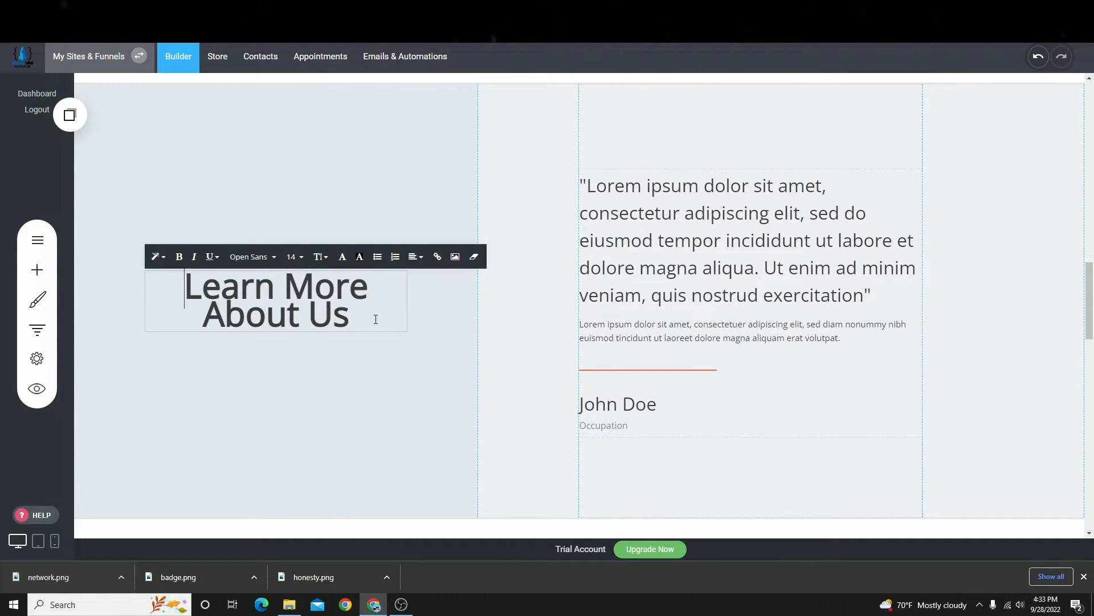
{"action": "left_click_drag", "start_coordinate": [374, 313], "coordinate": [31, 145]}
{"action": "type", "text": "ABOUTS"}
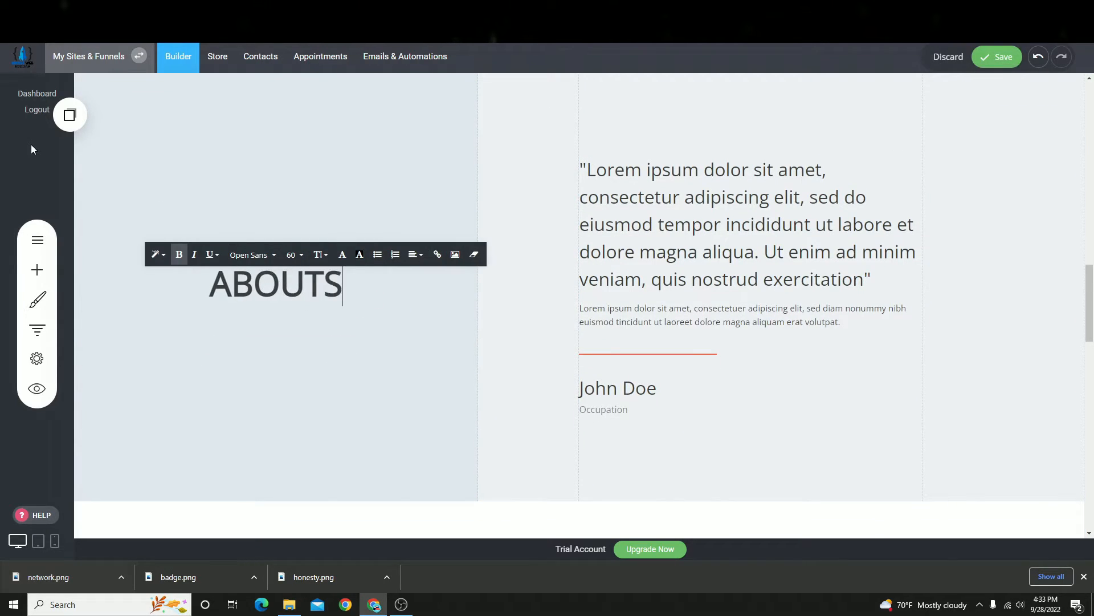
{"action": "key", "text": "BackSpace"}
{"action": "key", "text": "Return"}
{"action": "type", "text": "U"}
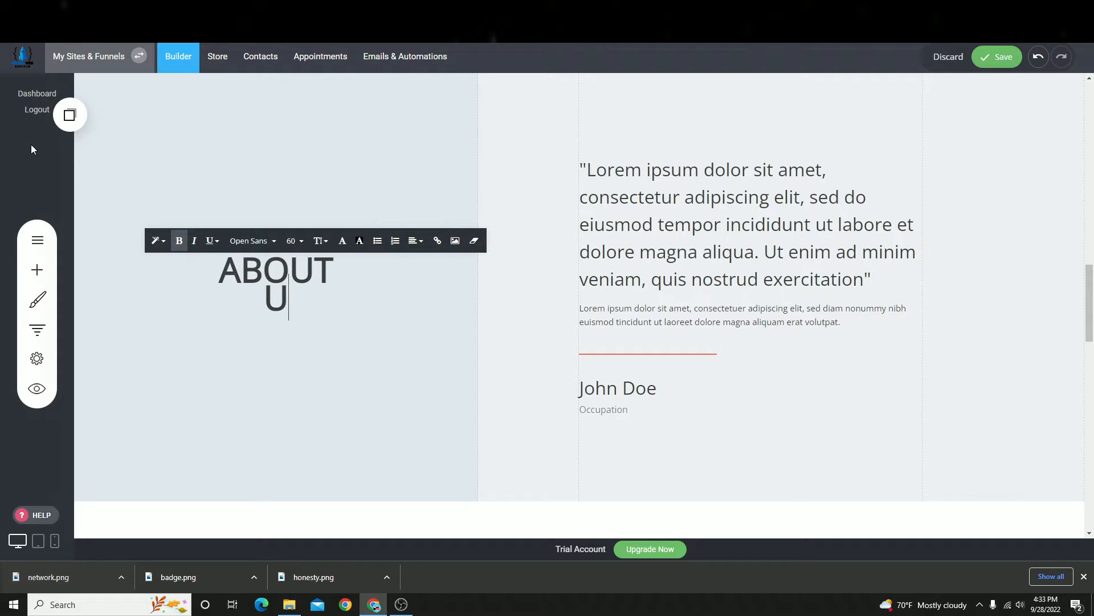
{"action": "type", "text": "S"}
- Retype the letters after "AB" in the heading's first line so the word reads "ABOUT"
{"action": "double_click", "coordinate": [320, 291]}
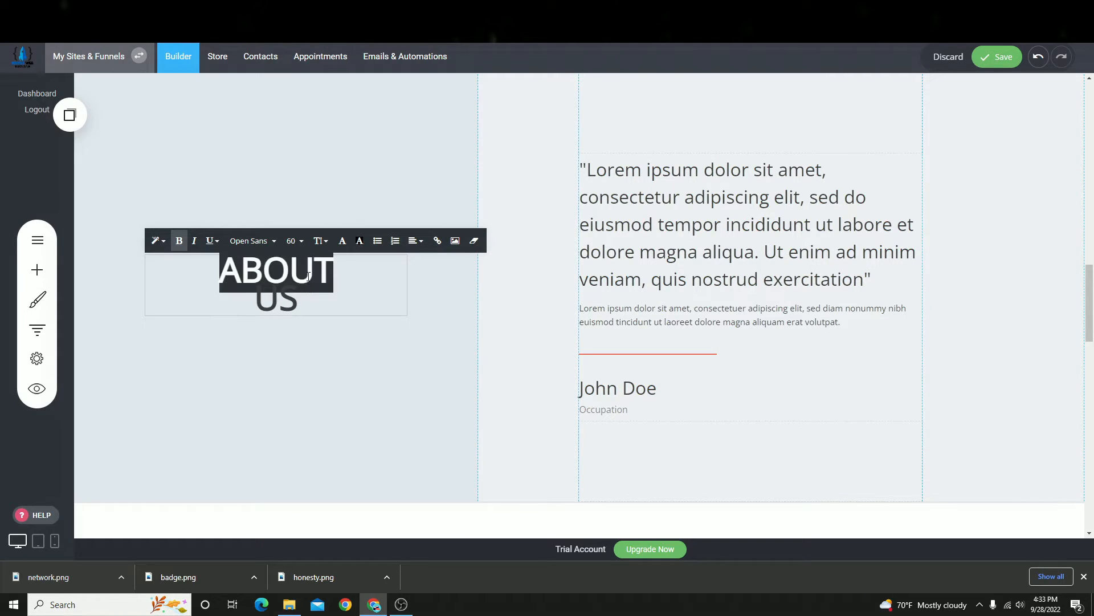
{"action": "left_click", "coordinate": [313, 276]}
{"action": "key", "text": "BackSpace"}
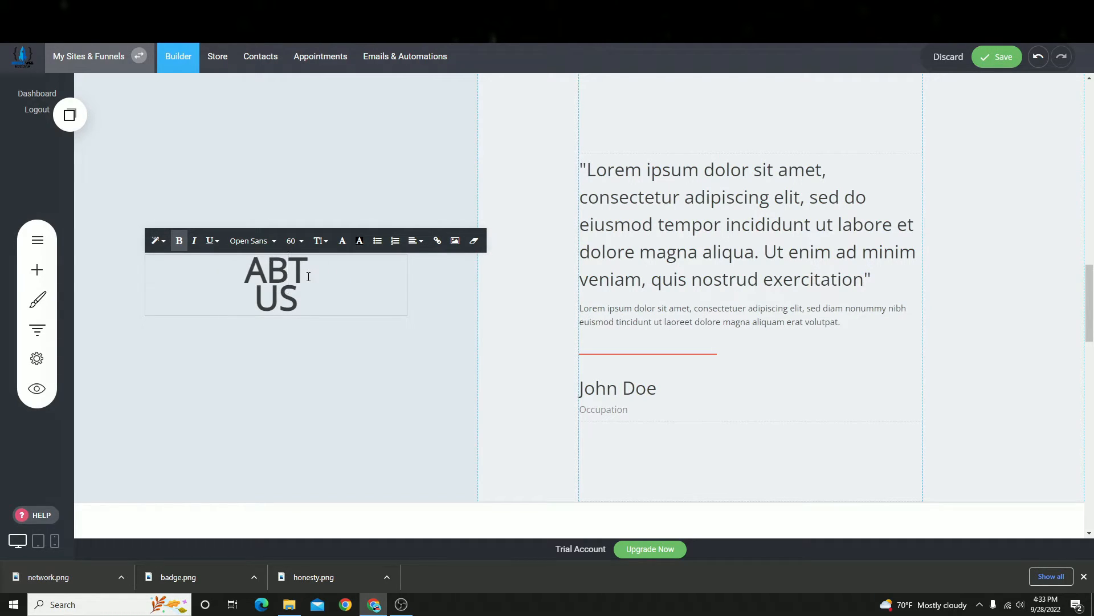
{"action": "type", "text": "OUT"}
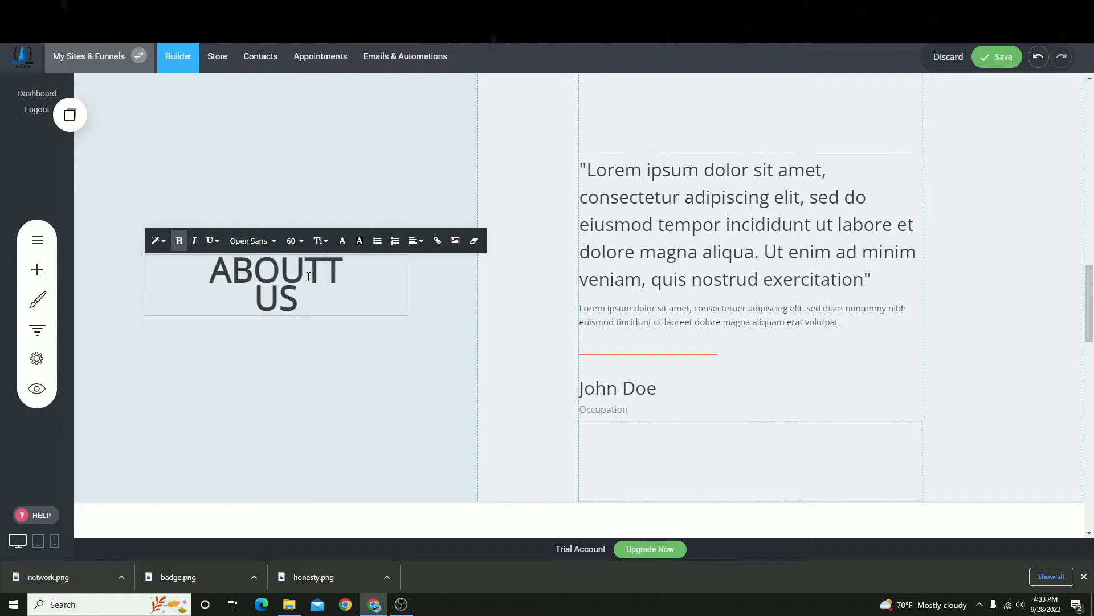
{"action": "key", "text": "BackSpace"}
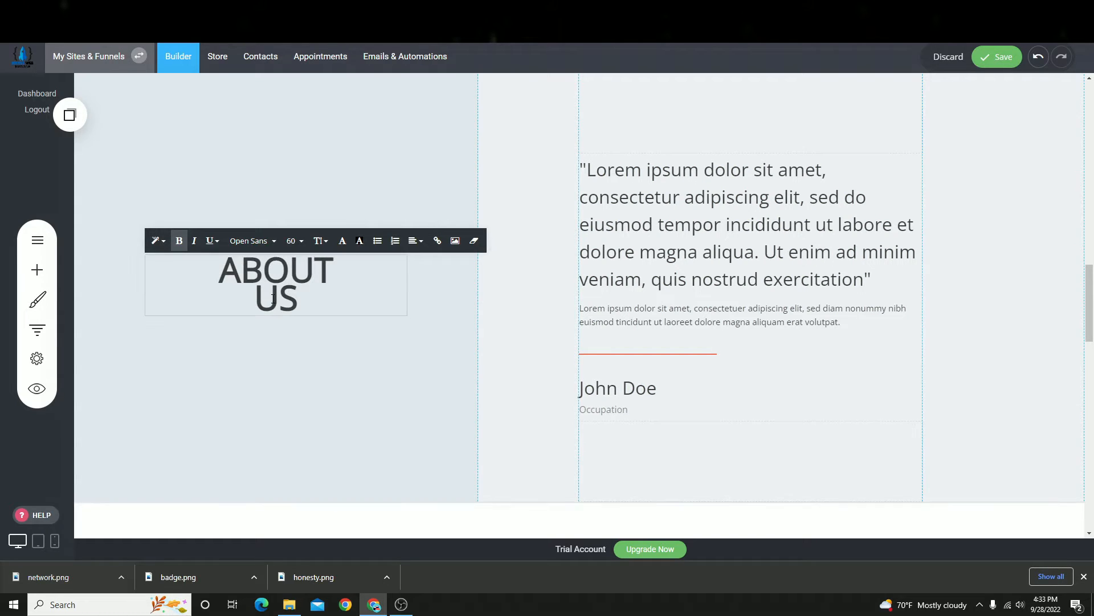
- Set the font size of the whole "ABOUT US" heading to 108
{"action": "left_click_drag", "start_coordinate": [309, 269], "coordinate": [137, 248]}
{"action": "left_click", "coordinate": [316, 301]}
{"action": "left_click", "coordinate": [320, 240]}
{"action": "left_click", "coordinate": [293, 241]}
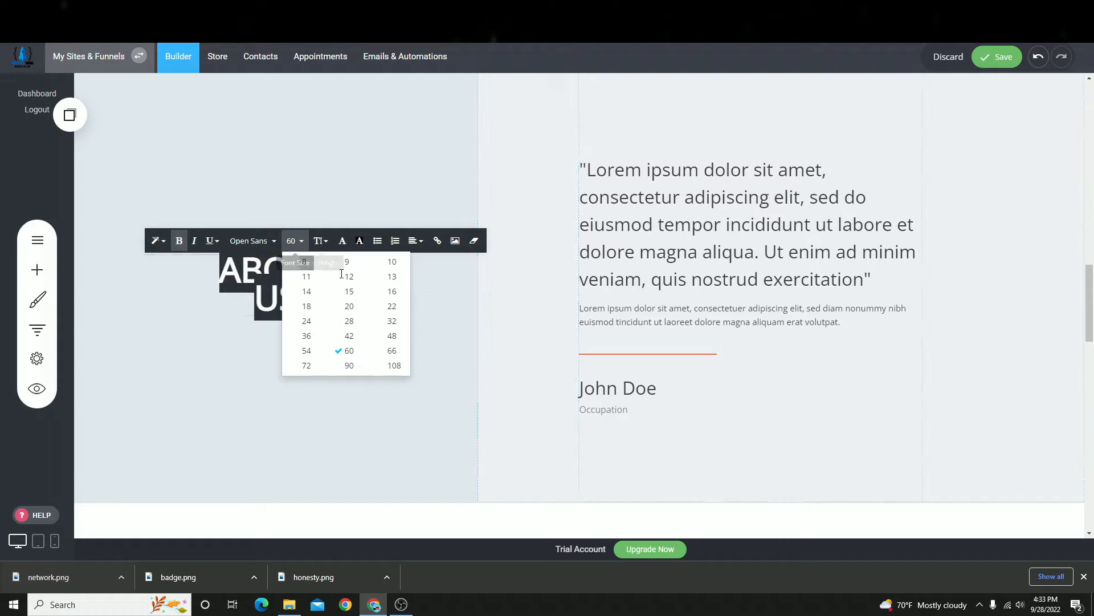
{"action": "left_click", "coordinate": [403, 370]}
{"action": "left_click", "coordinate": [377, 355]}
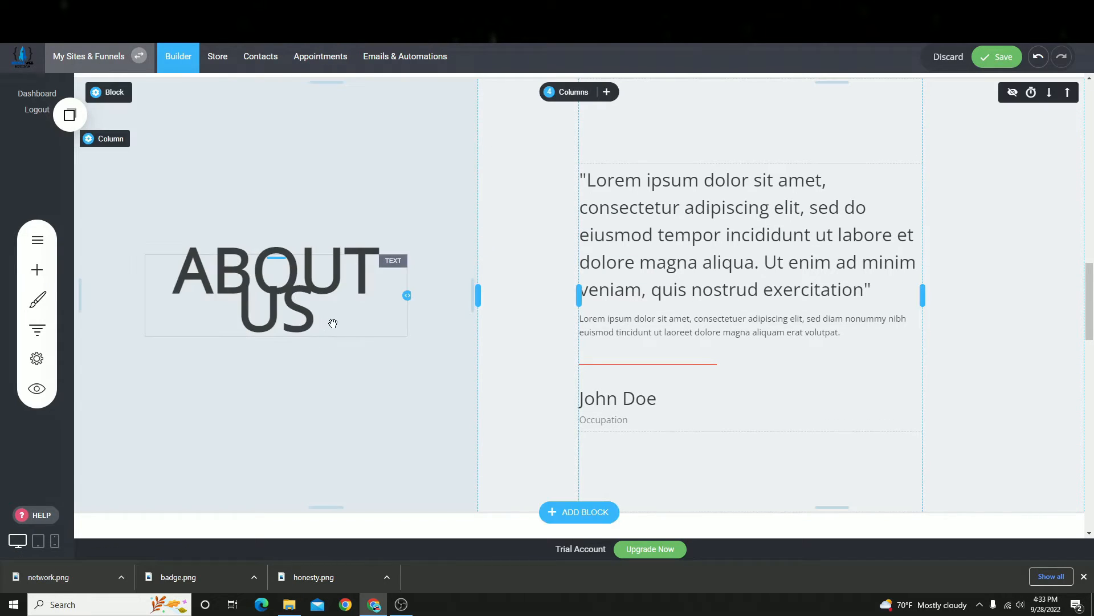
- Try line heights of 1.5 and 1.4 on the "ABOUT US" heading and settle on 1.2
{"action": "left_click", "coordinate": [337, 320]}
{"action": "left_click_drag", "start_coordinate": [343, 318], "coordinate": [157, 259]}
{"action": "left_click", "coordinate": [415, 241]}
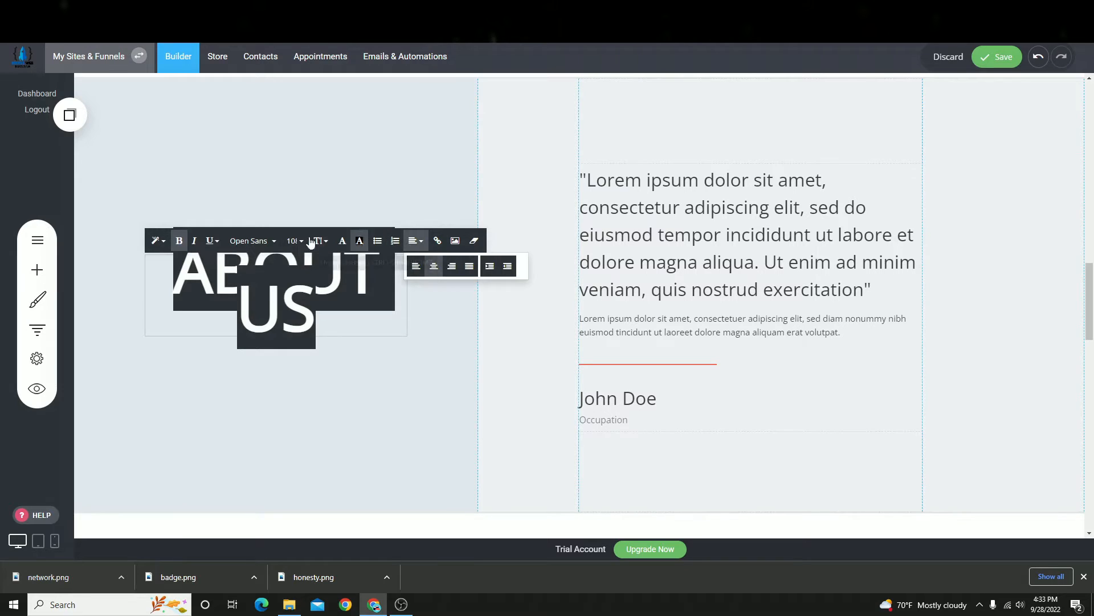
{"action": "left_click", "coordinate": [337, 249]}
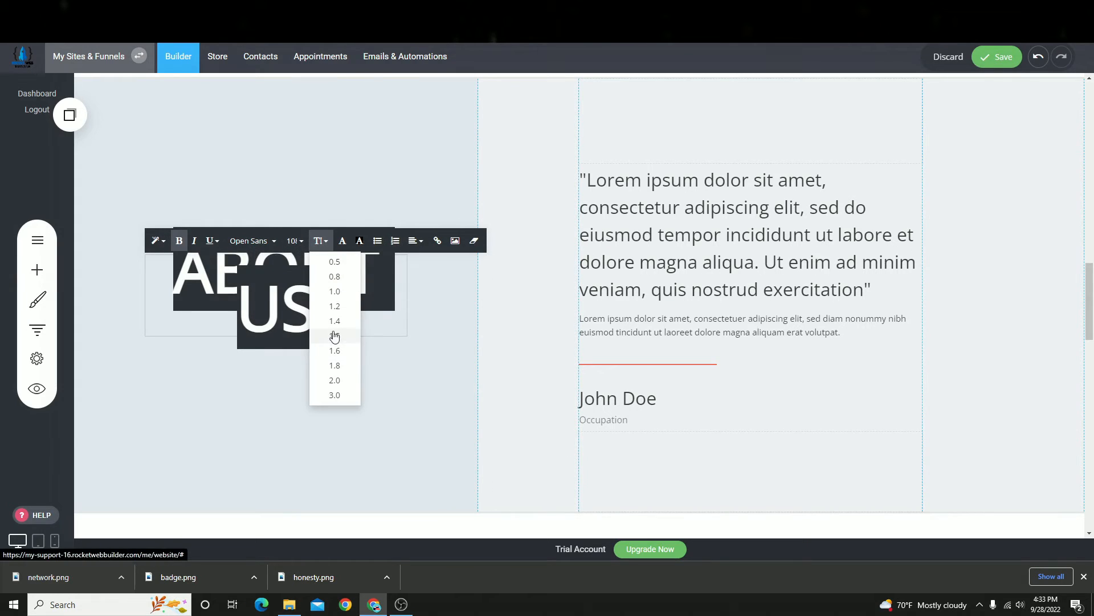
{"action": "left_click", "coordinate": [336, 335]}
{"action": "left_click", "coordinate": [321, 241]}
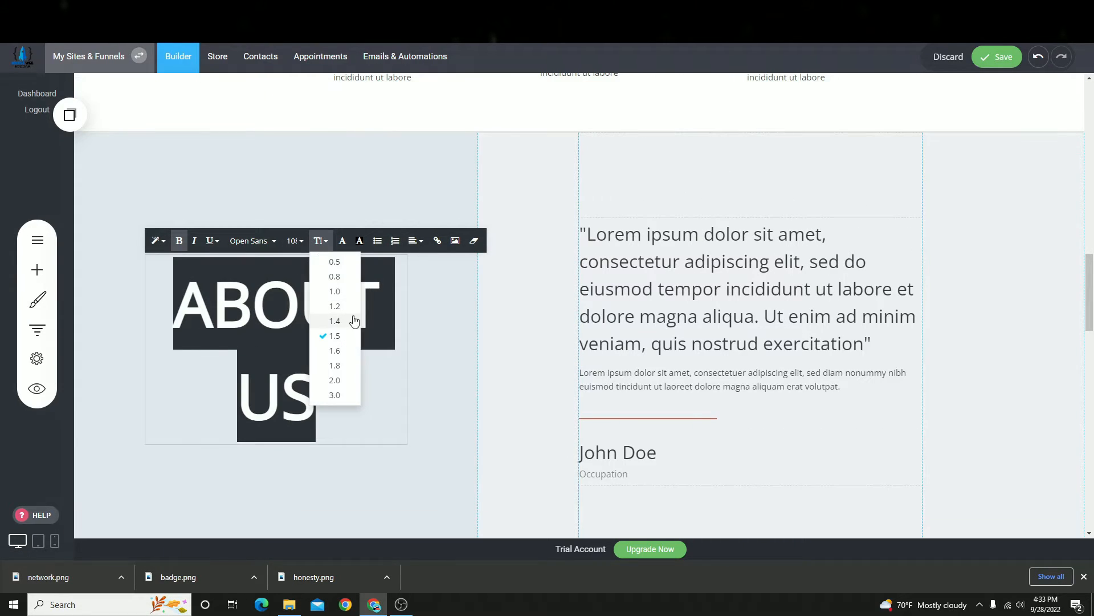
{"action": "left_click", "coordinate": [337, 320]}
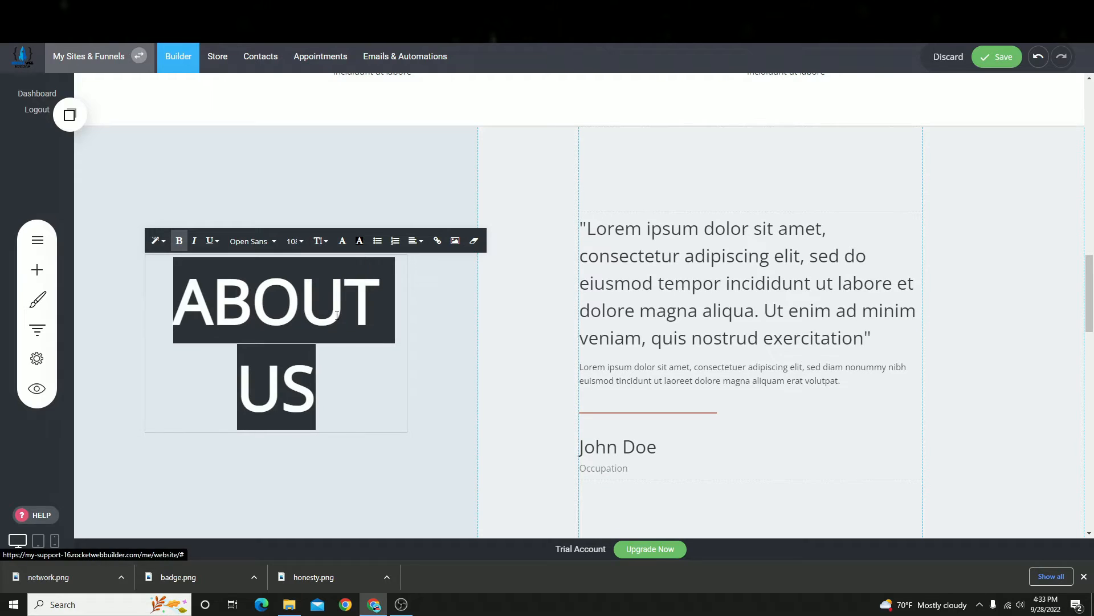
{"action": "left_click", "coordinate": [323, 249]}
{"action": "left_click", "coordinate": [339, 306]}
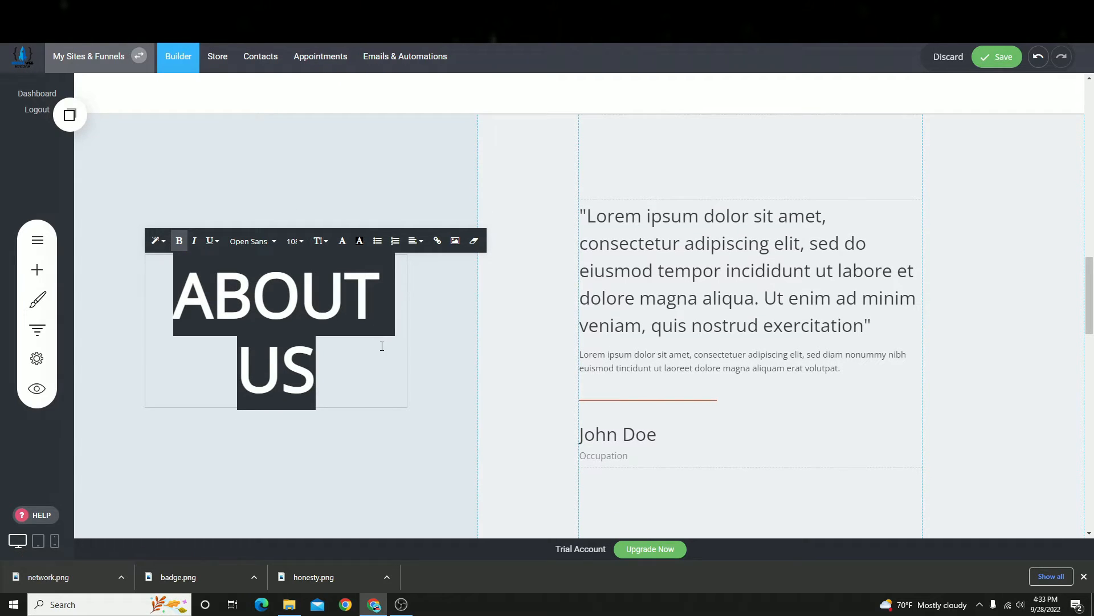
- Copy the "ABOUT US" heading text and paste it as a search query in a new browser tab
{"action": "left_click", "coordinate": [473, 355]}
{"action": "left_click", "coordinate": [323, 357]}
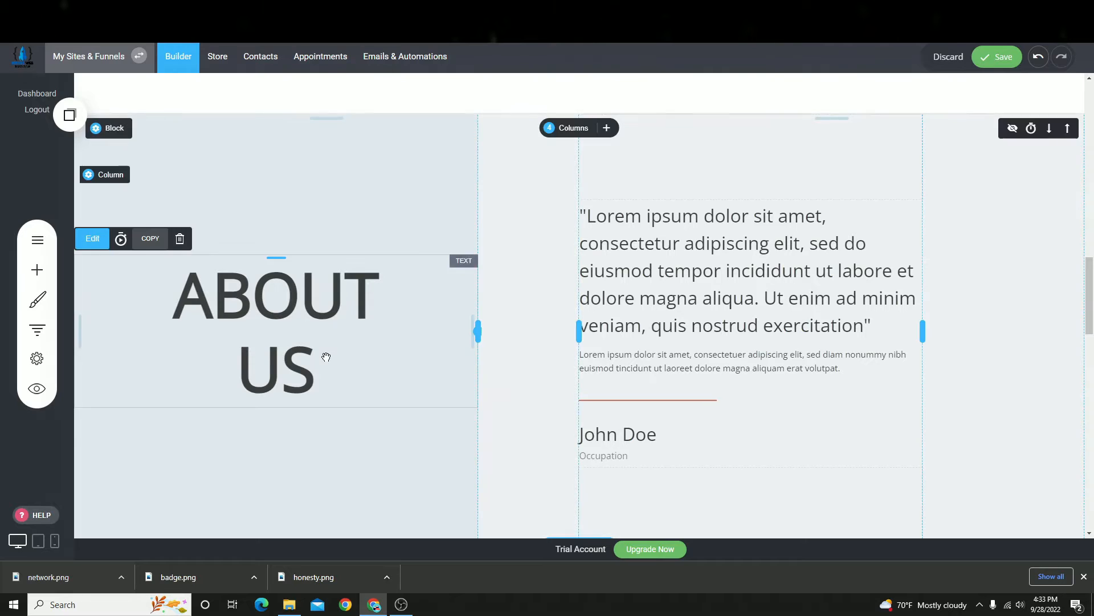
{"action": "left_click_drag", "start_coordinate": [322, 357], "coordinate": [171, 277]}
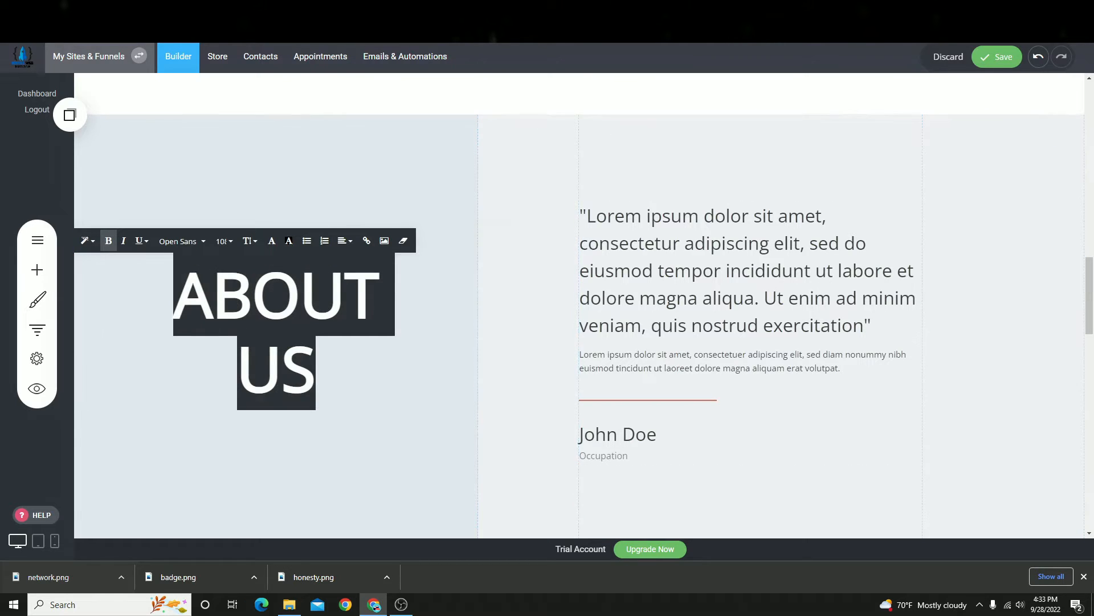
{"action": "key", "text": "ctrl+c"}
{"action": "key", "text": "ctrl+t"}
{"action": "key", "text": "ctrl+v"}
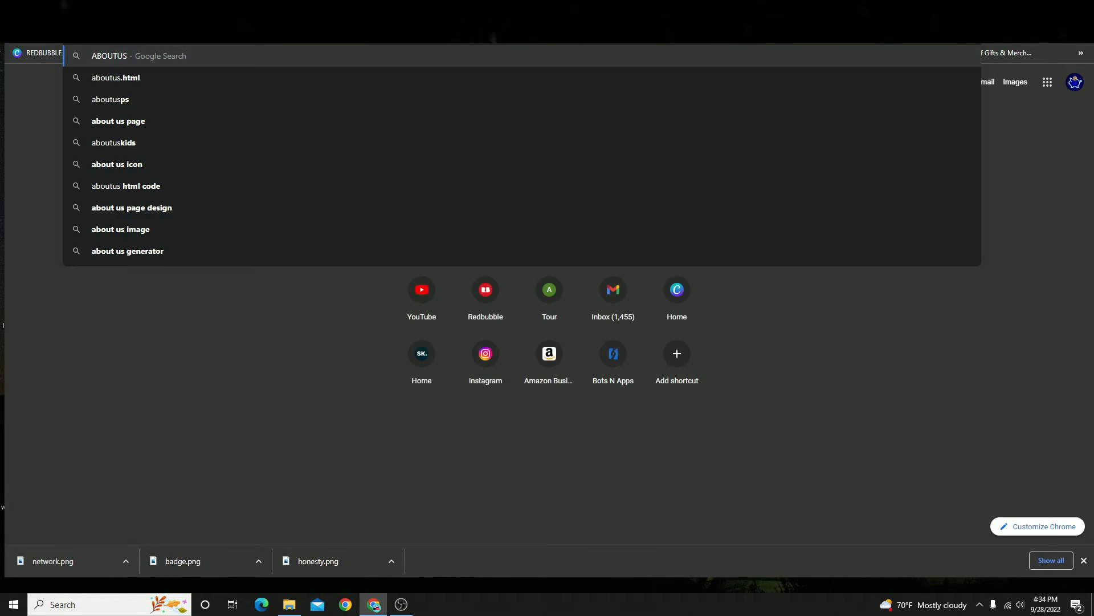
- Complete the query as "about us prompts for accounting business", run the web search and skim the results for wording ideas
{"action": "key", "text": "Left"}
{"action": "key", "text": "Left"}
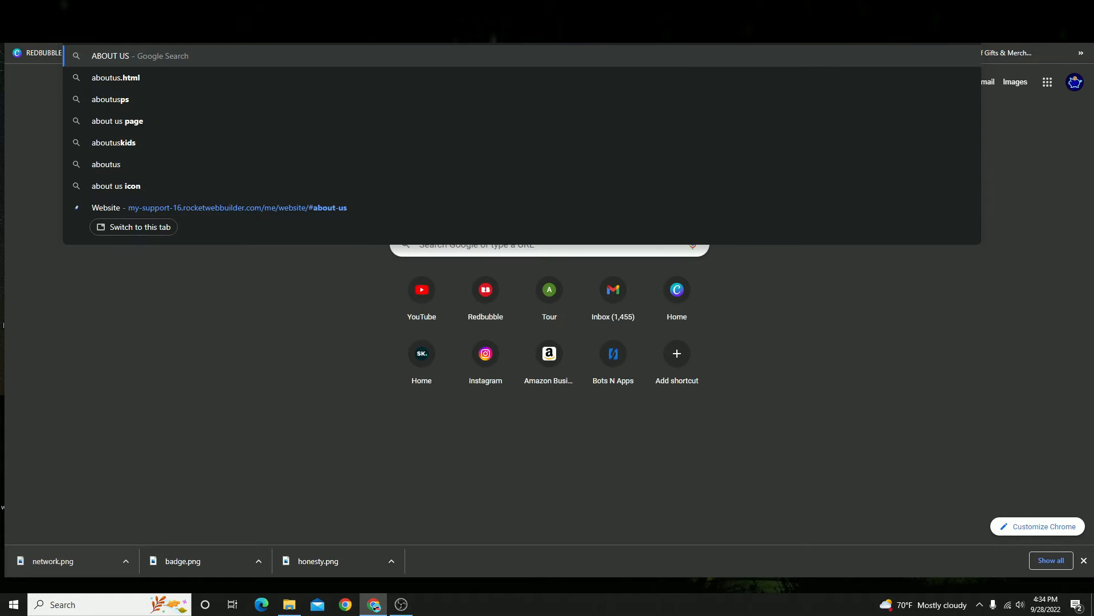
{"action": "key", "text": "End"}
{"action": "type", "text": "pro"}
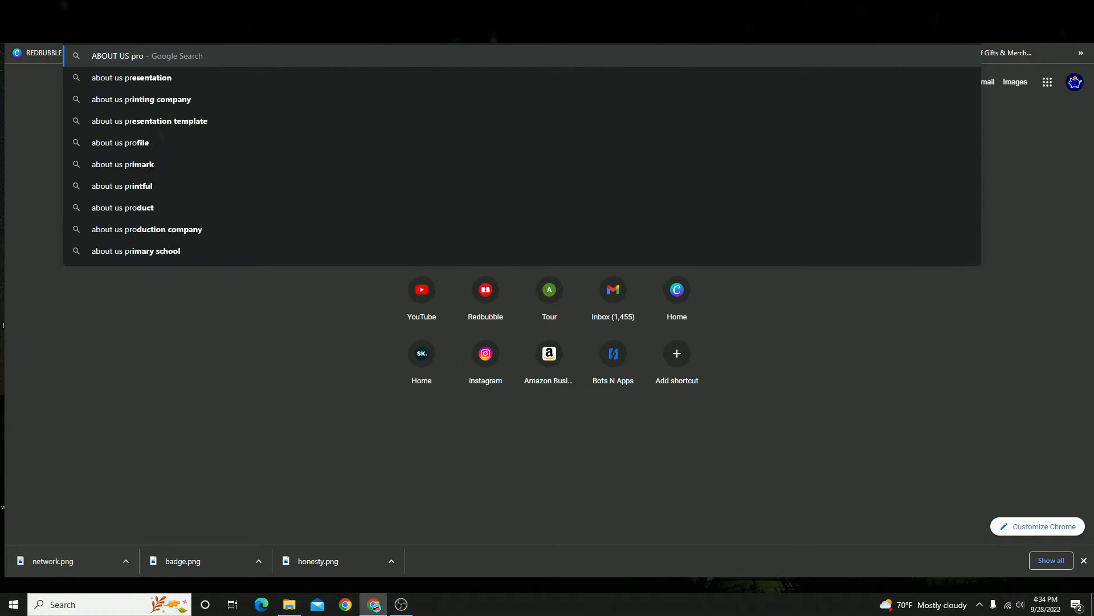
{"action": "type", "text": "mpts for accou"}
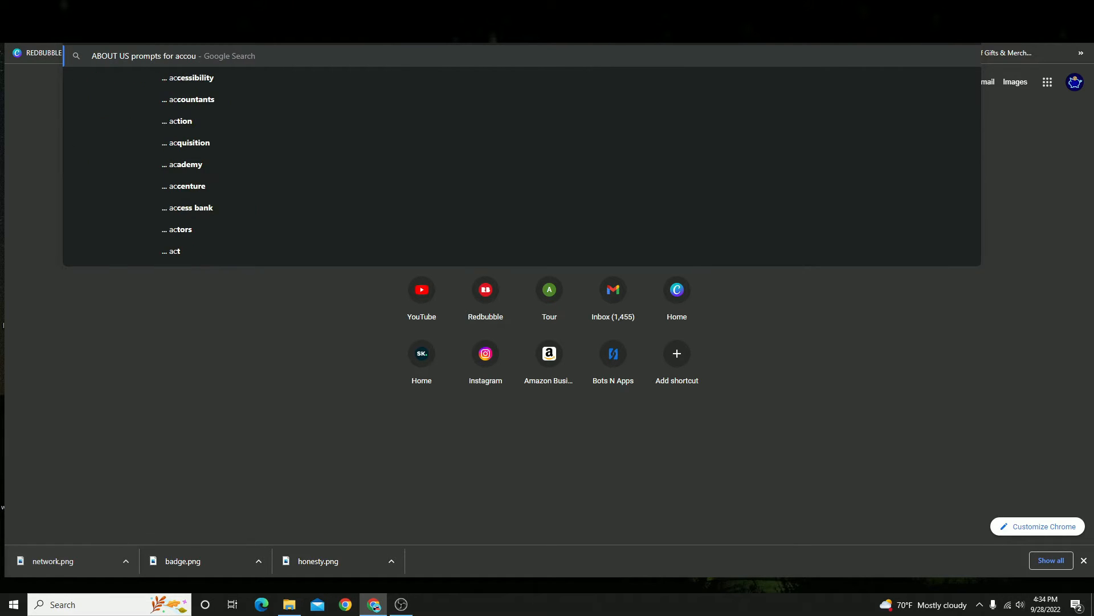
{"action": "type", "text": "nting bu"}
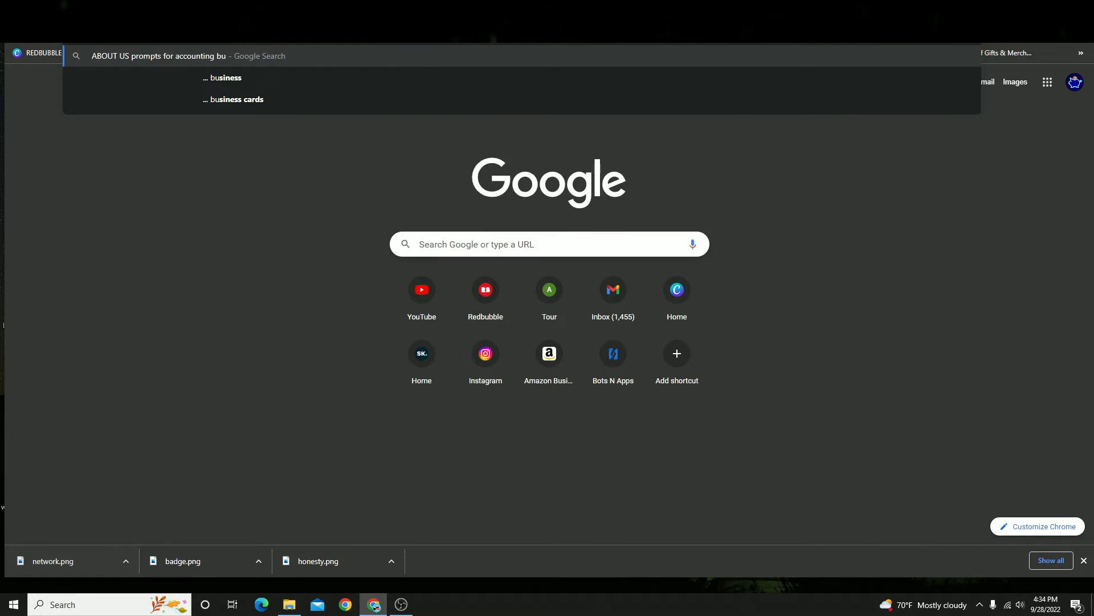
{"action": "key", "text": "Down"}
{"action": "key", "text": "Return"}
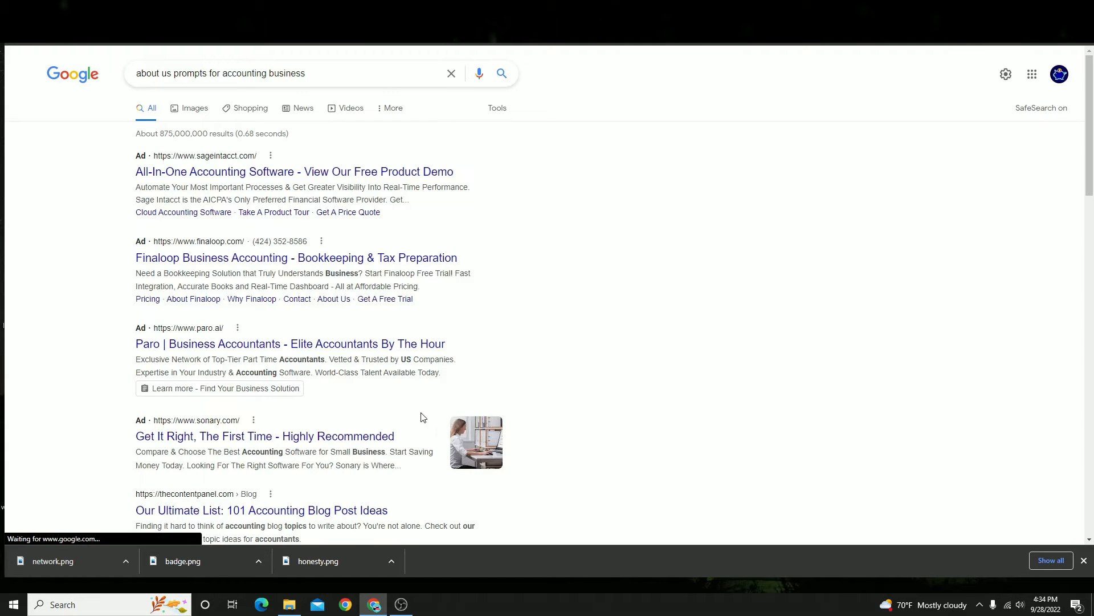
{"action": "scroll", "coordinate": [421, 418], "scroll_direction": "down", "scroll_amount": 5}
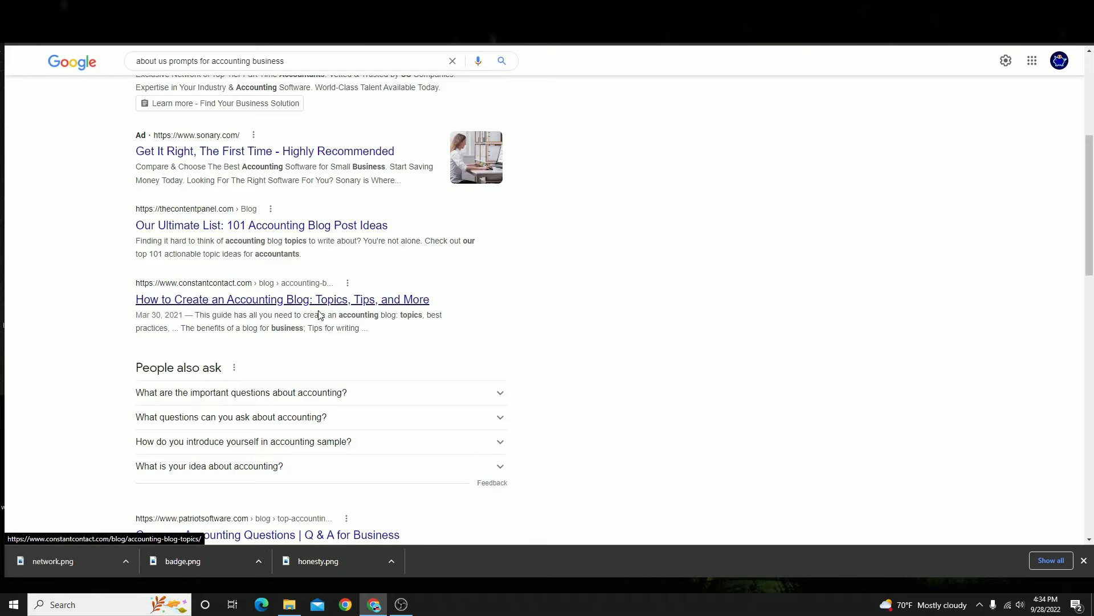
{"action": "scroll", "coordinate": [256, 402], "scroll_direction": "down", "scroll_amount": 4}
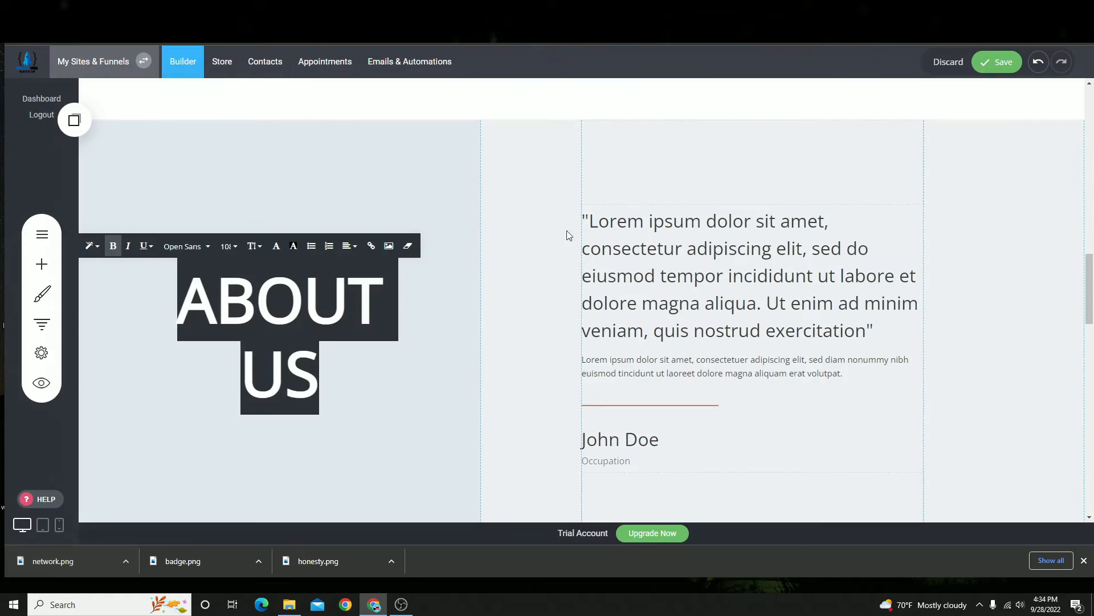
- Replace the placeholder quote beside "ABOUT US" with "We are a accounting firm that makes sure we treat you with the utmost respect"
{"action": "left_click", "coordinate": [719, 303]}
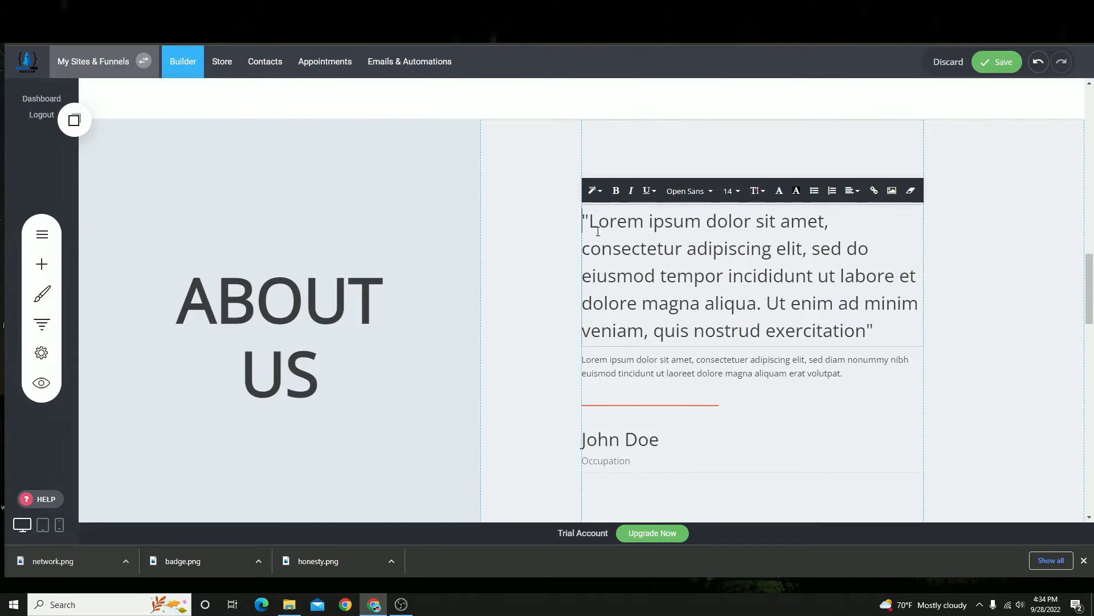
{"action": "left_click_drag", "start_coordinate": [881, 338], "coordinate": [544, 201]}
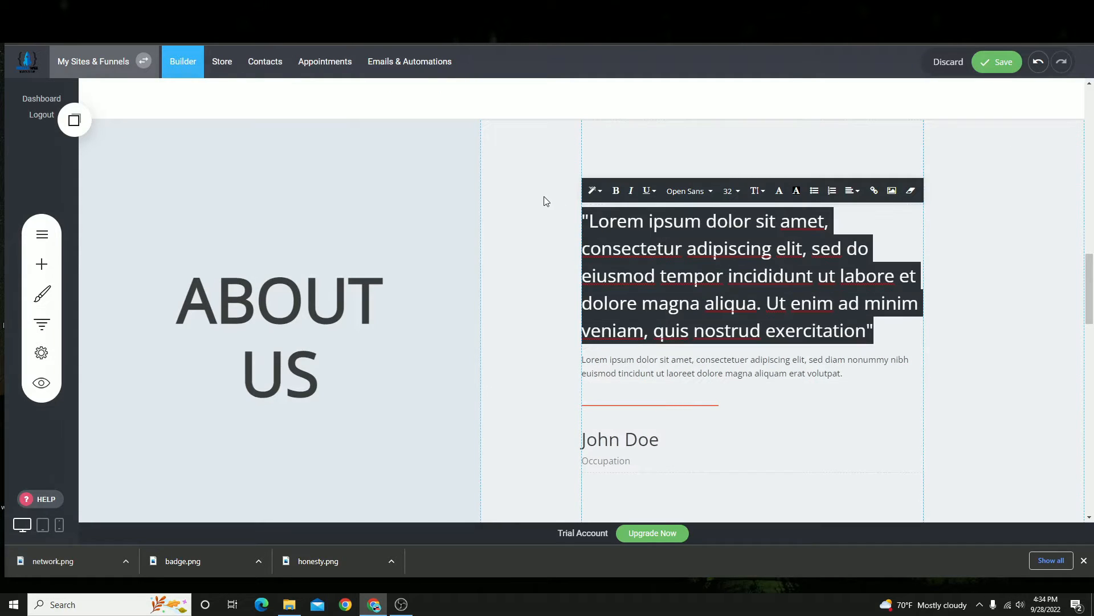
{"action": "type", "text": "We are a"}
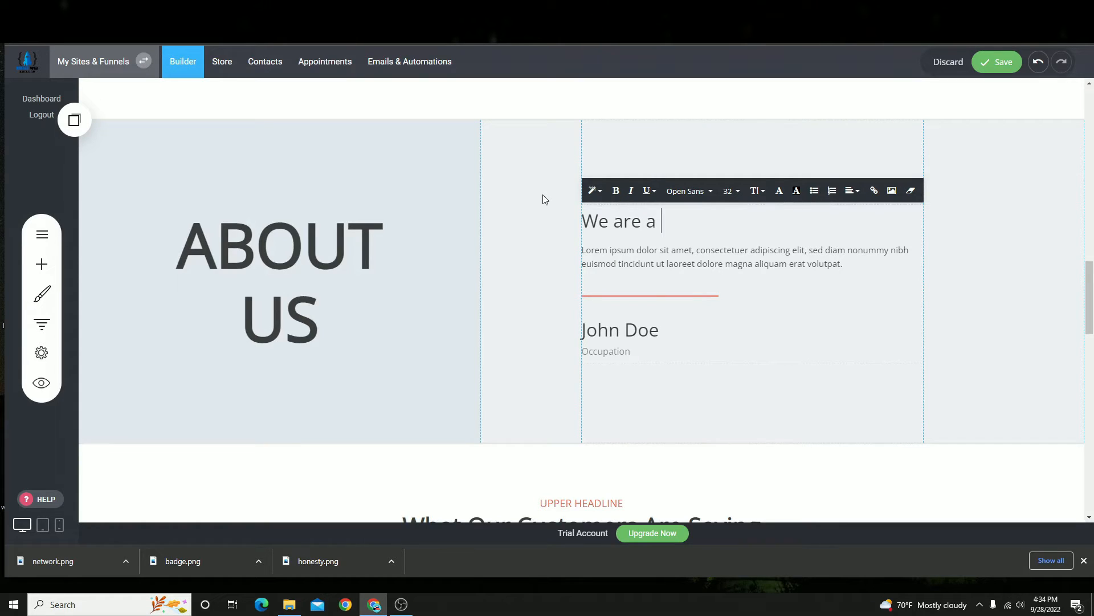
{"action": "left_click", "coordinate": [1028, 42]}
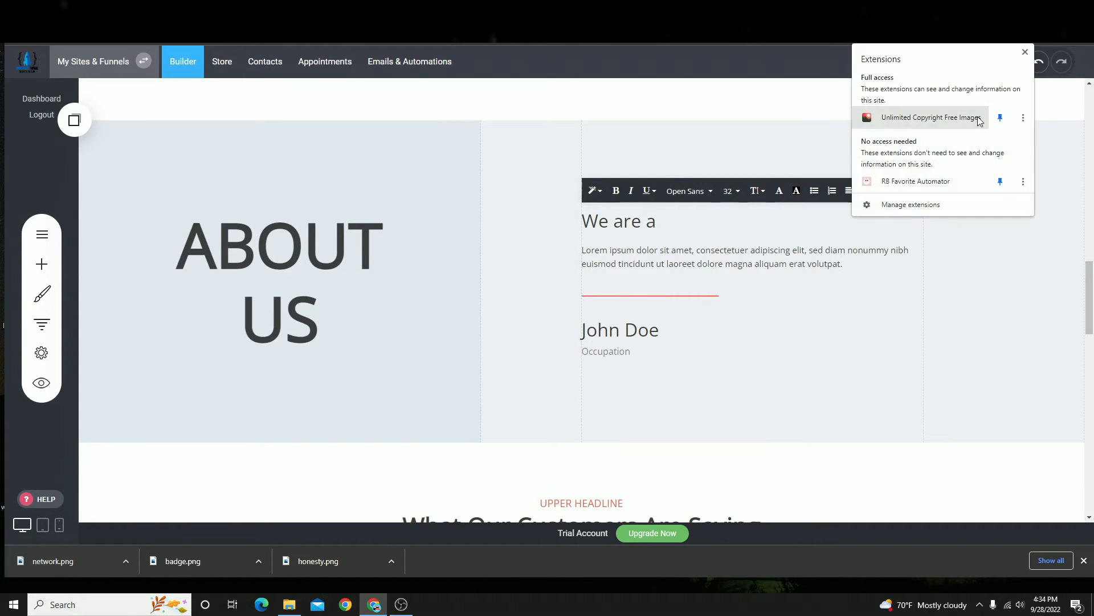
{"action": "left_click", "coordinate": [866, 205]}
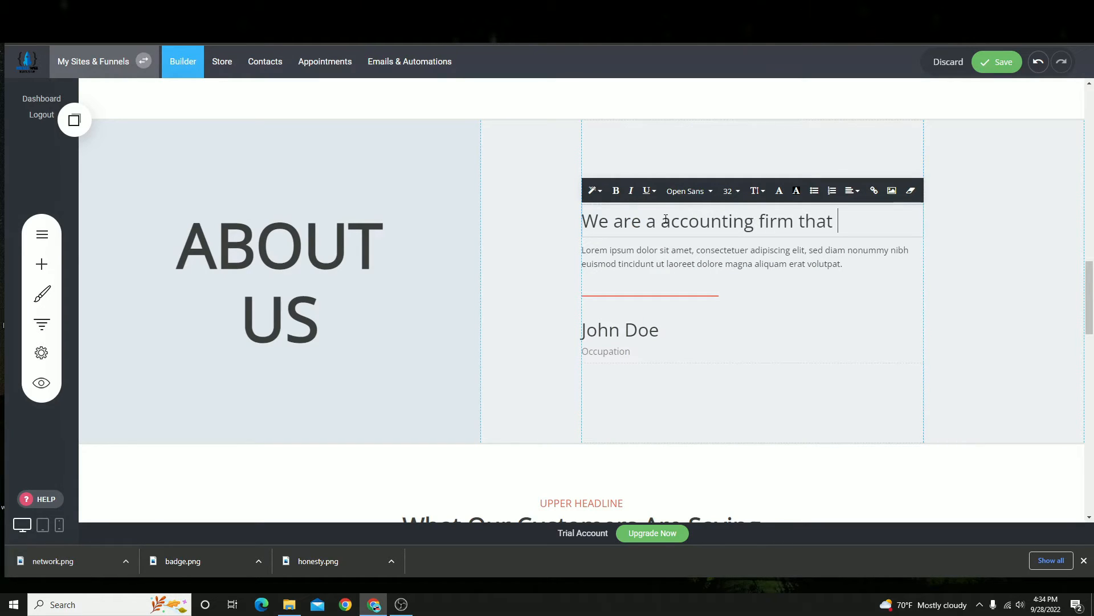
{"action": "type", "text": "re we treat you with the utmost"}
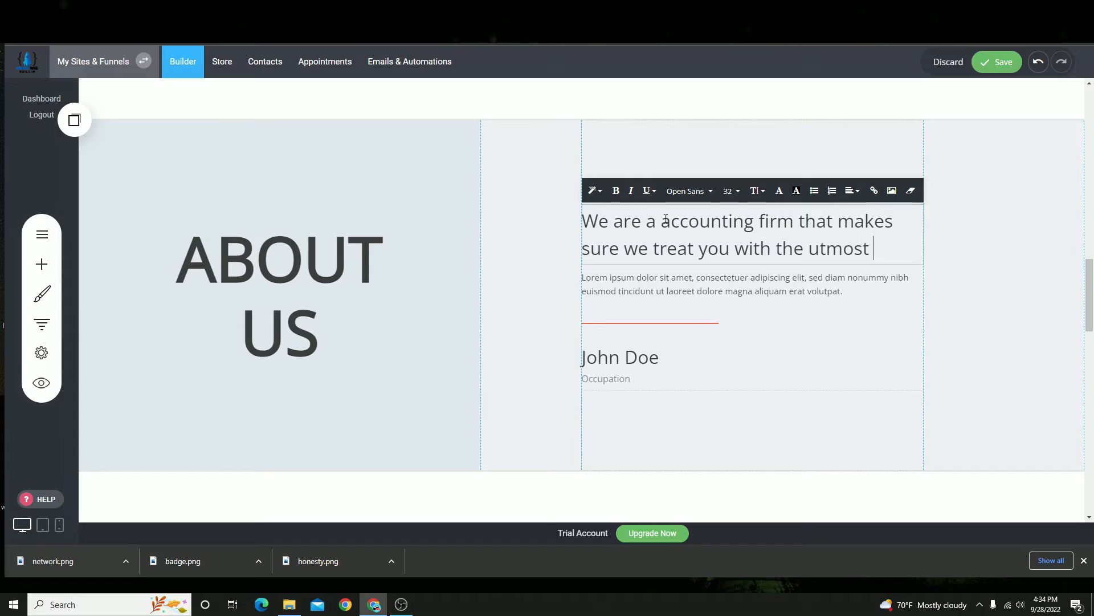
{"action": "type", "text": "ect"}
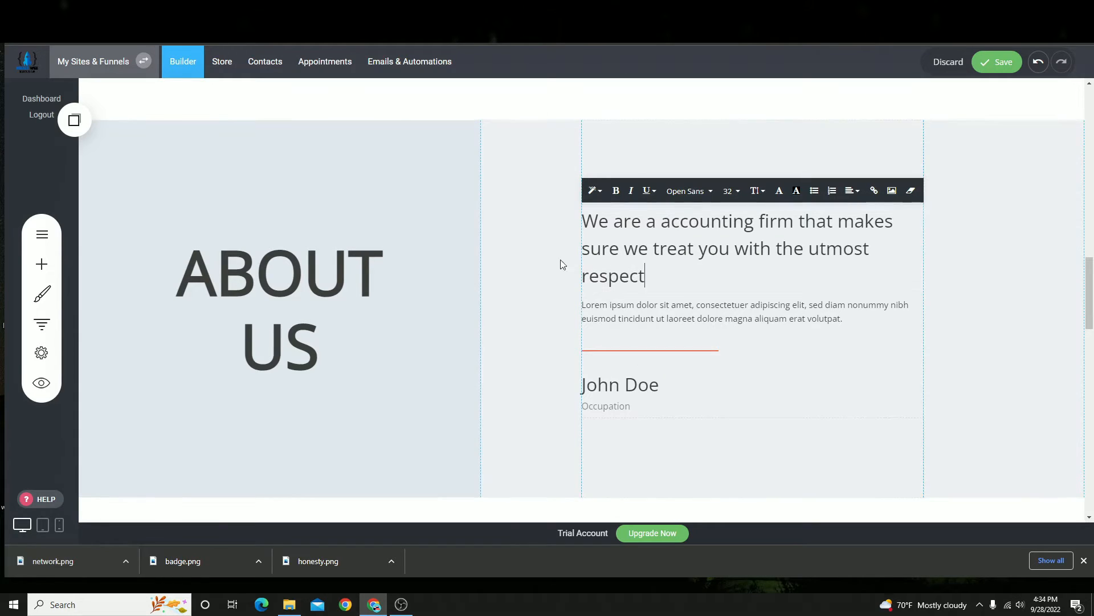
- Set the accounting firm statement's font size to 28 and enclose the statement in quotation marks
{"action": "triple_click", "coordinate": [669, 271]}
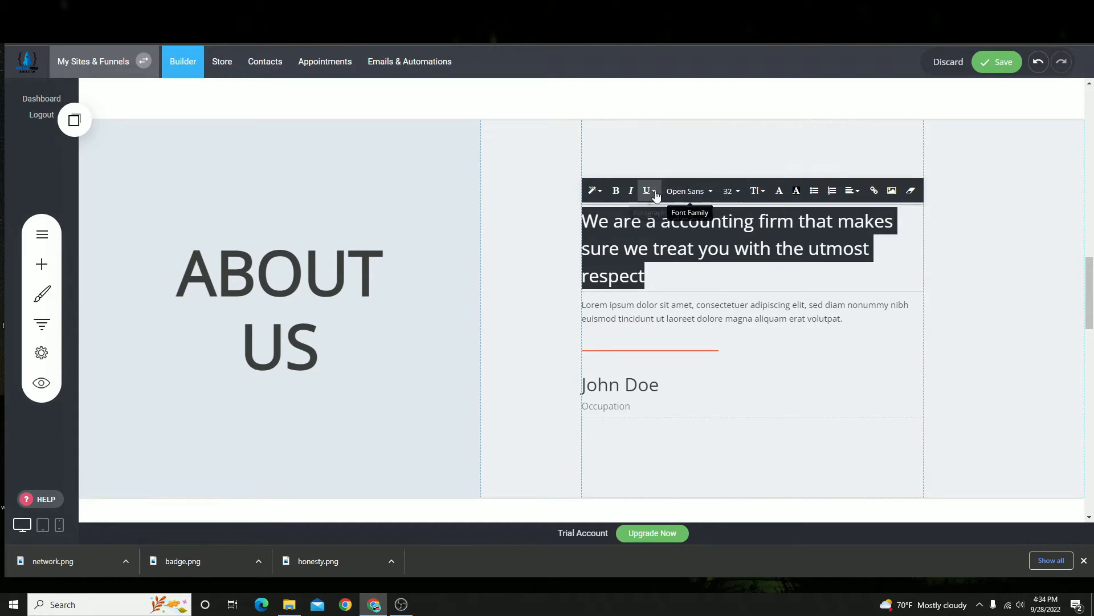
{"action": "left_click", "coordinate": [729, 191]}
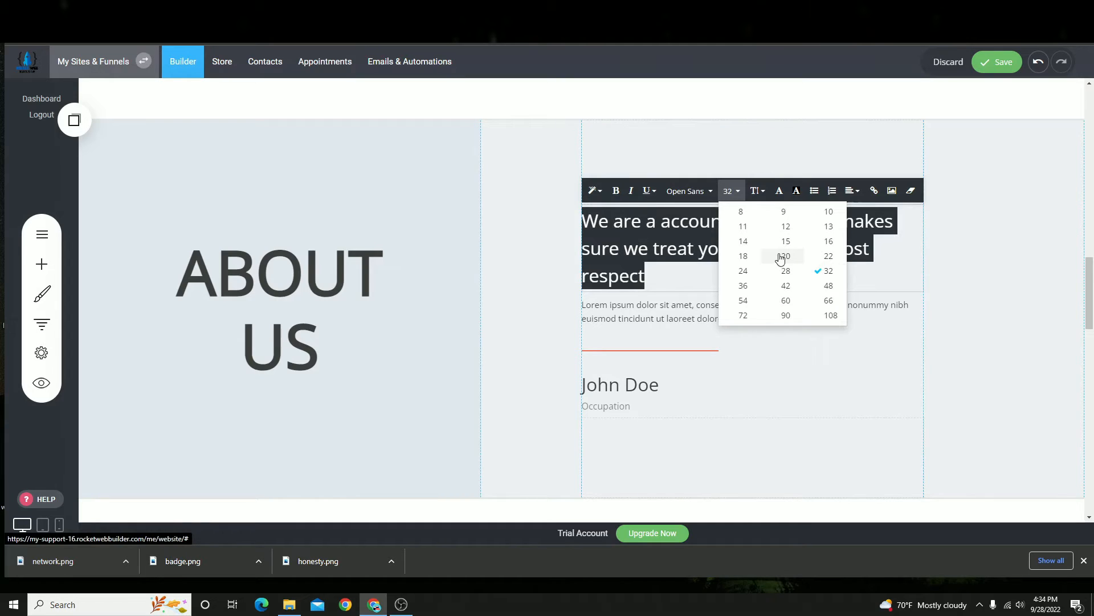
{"action": "left_click", "coordinate": [786, 273]}
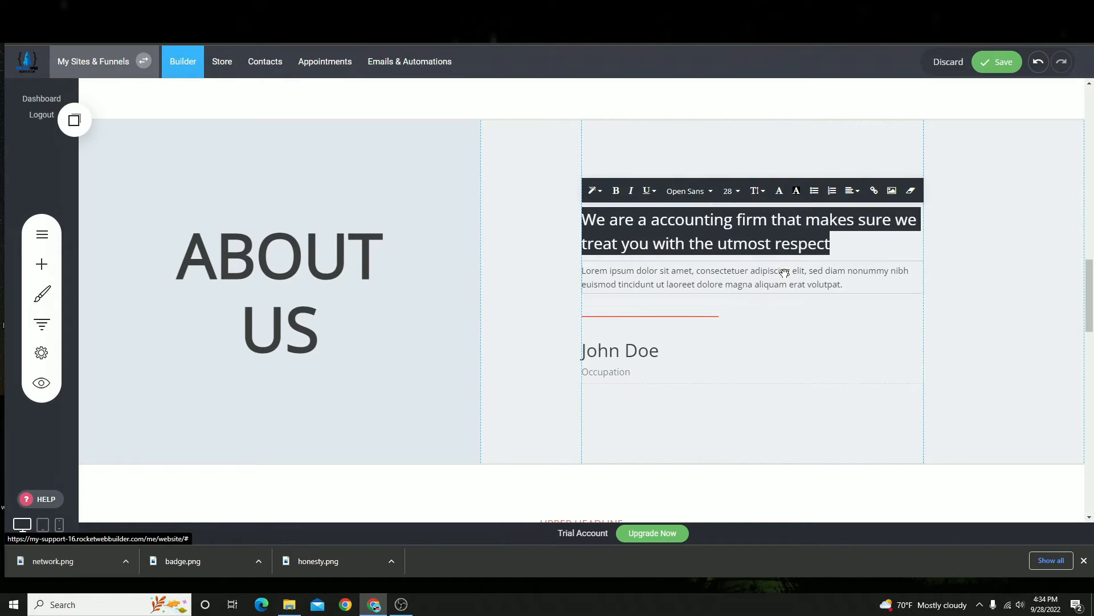
{"action": "left_click", "coordinate": [844, 247]}
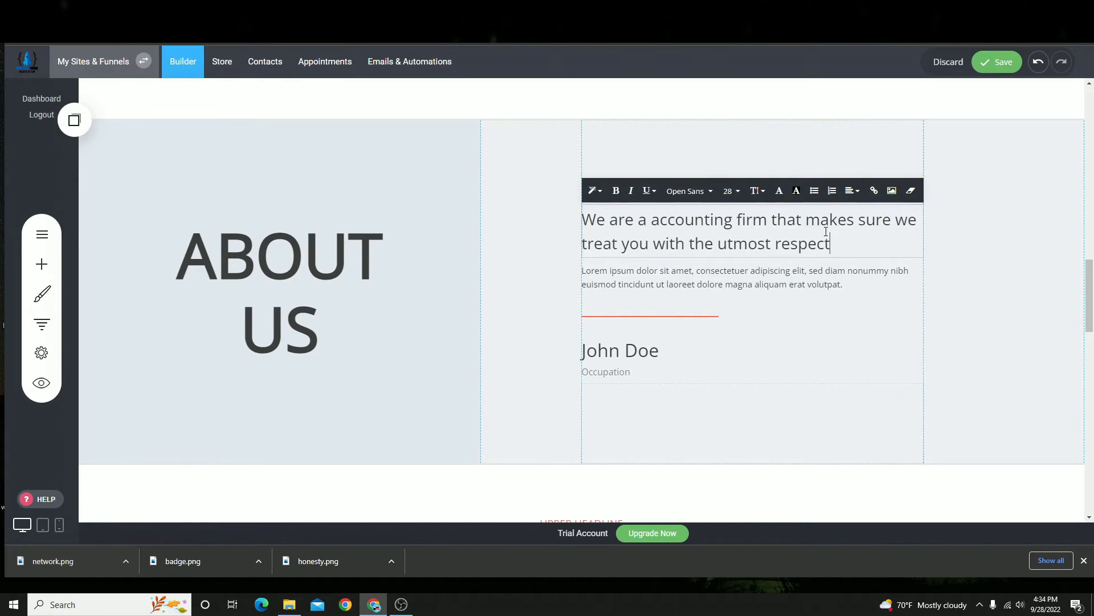
{"action": "left_click", "coordinate": [586, 217]}
{"action": "type", "text": "\""}
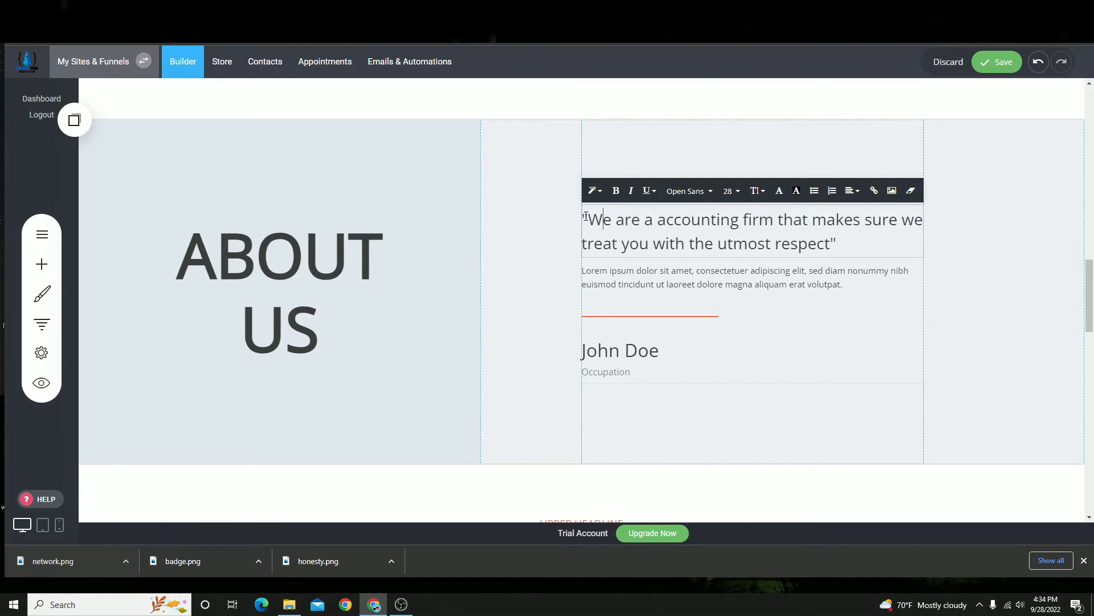
- Replace the small placeholder paragraph below the quote with "CEO & FOUNDER"
{"action": "left_click", "coordinate": [857, 280]}
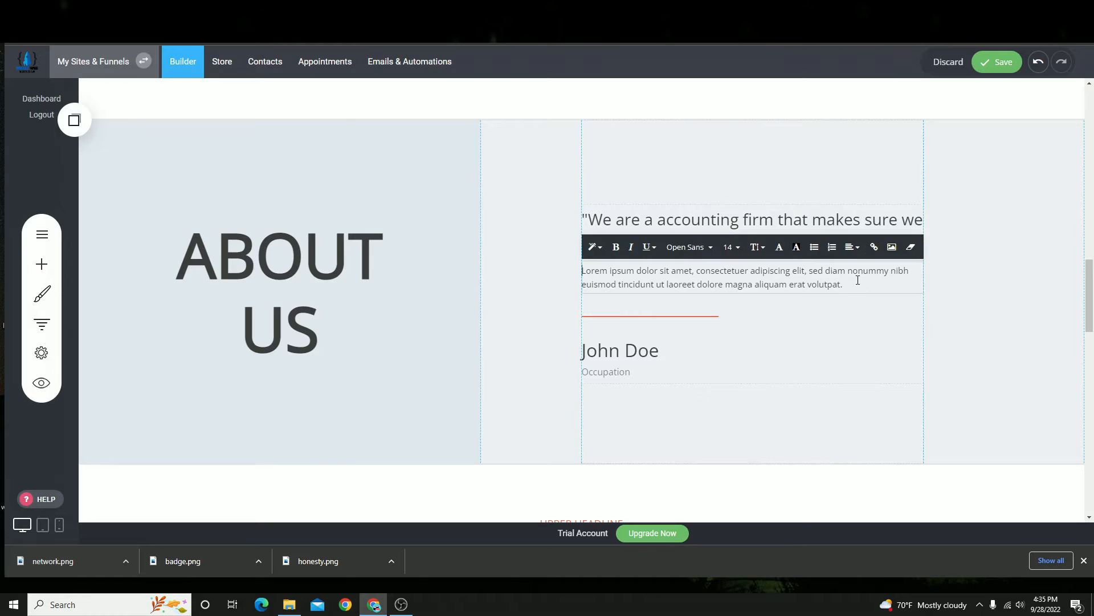
{"action": "triple_click", "coordinate": [858, 280]}
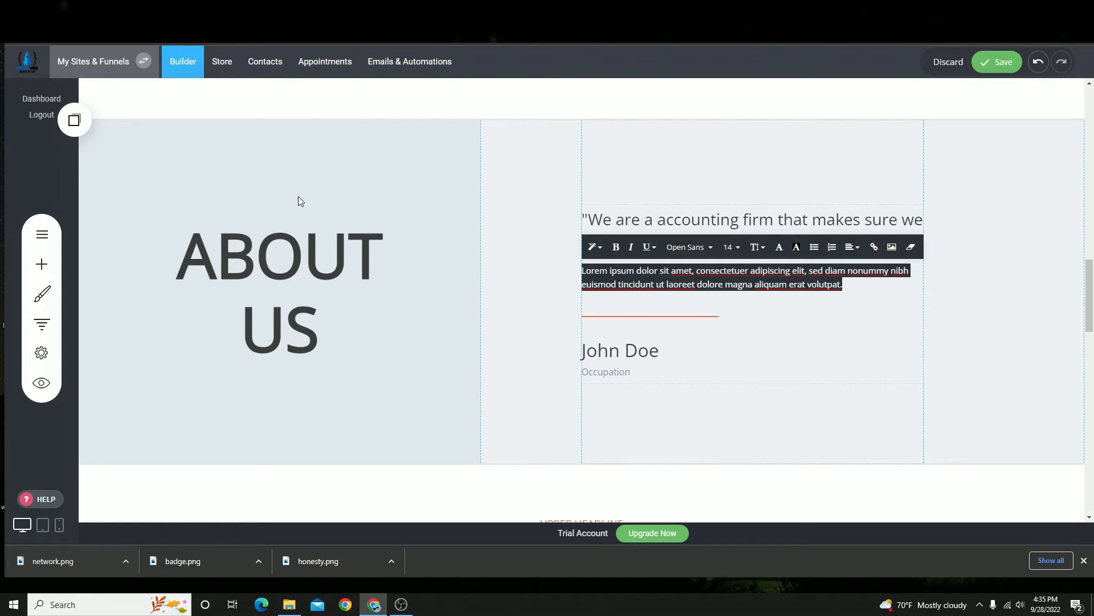
{"action": "type", "text": "c"}
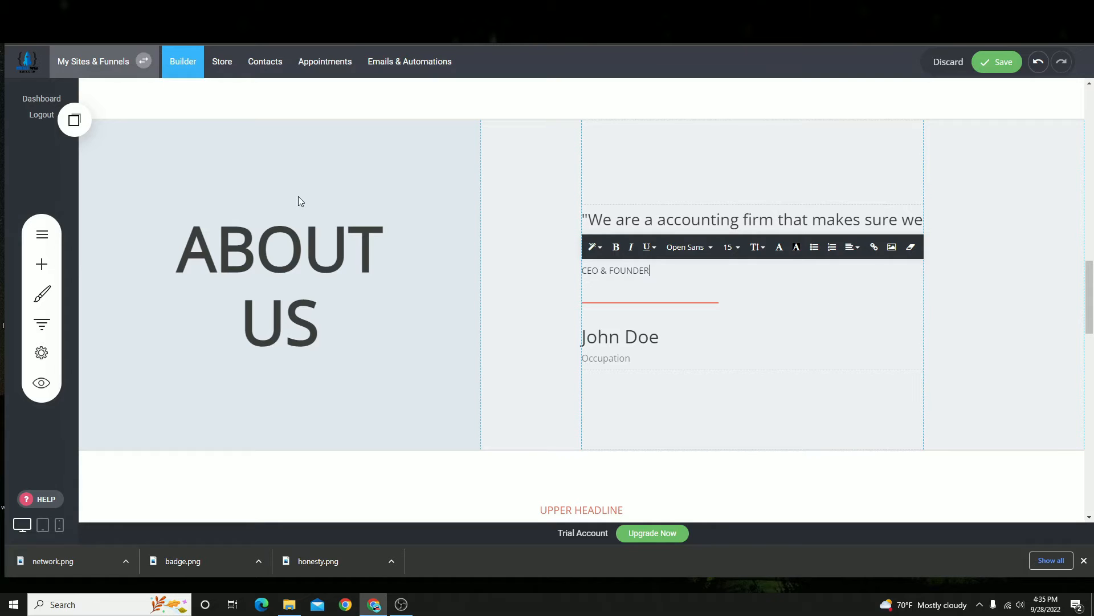
{"action": "left_click", "coordinate": [661, 345]}
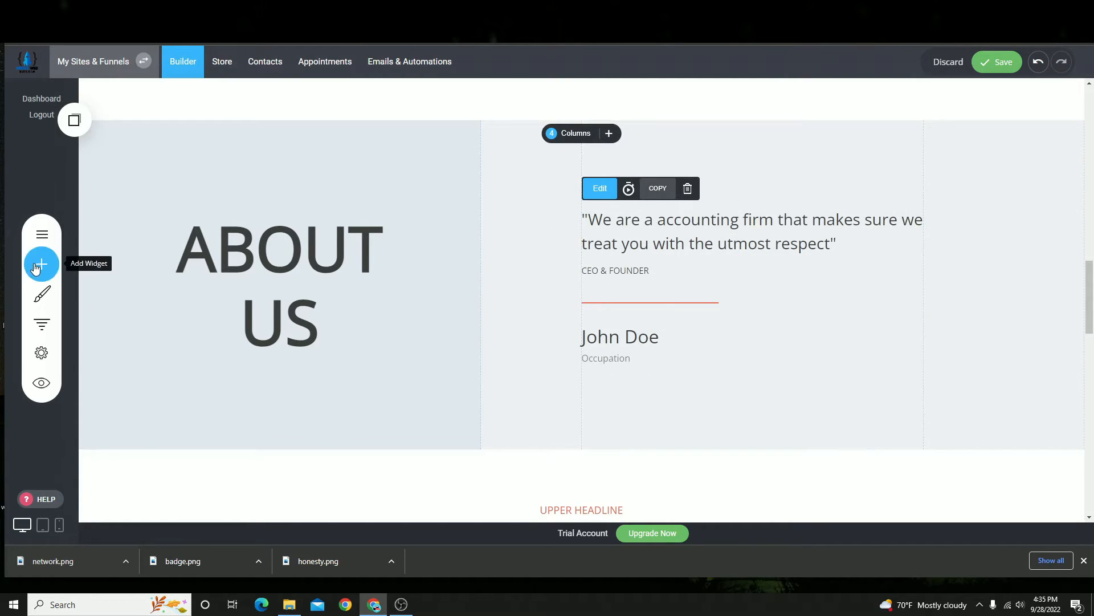
- Add a new text widget directly below the "CEO & FOUNDER" line
{"action": "left_click", "coordinate": [35, 266]}
{"action": "left_click_drag", "start_coordinate": [171, 137], "coordinate": [694, 281]}
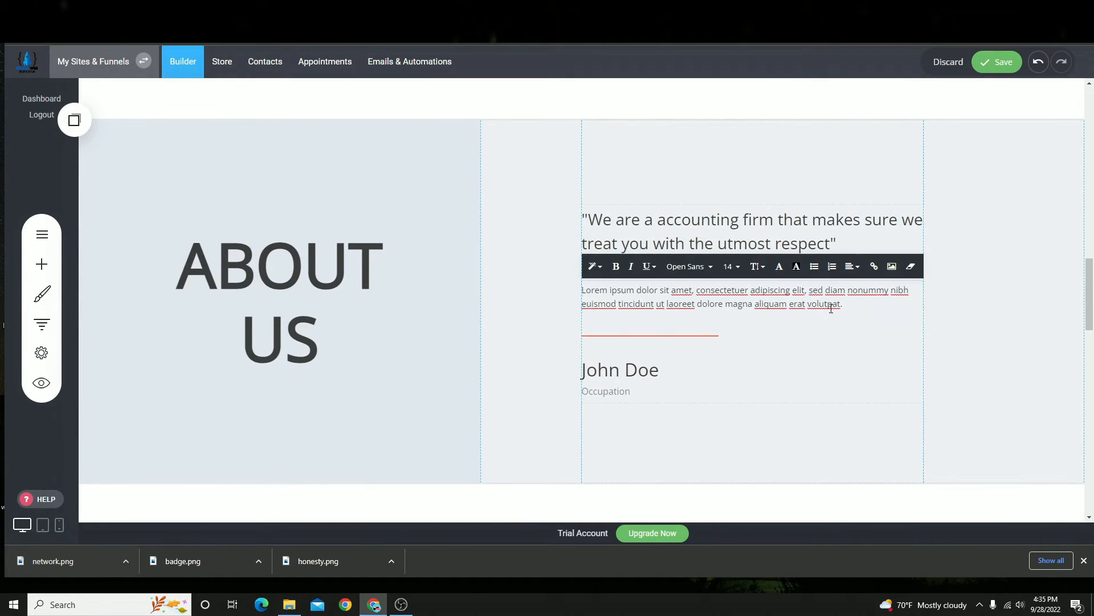
{"action": "left_click", "coordinate": [1074, 324]}
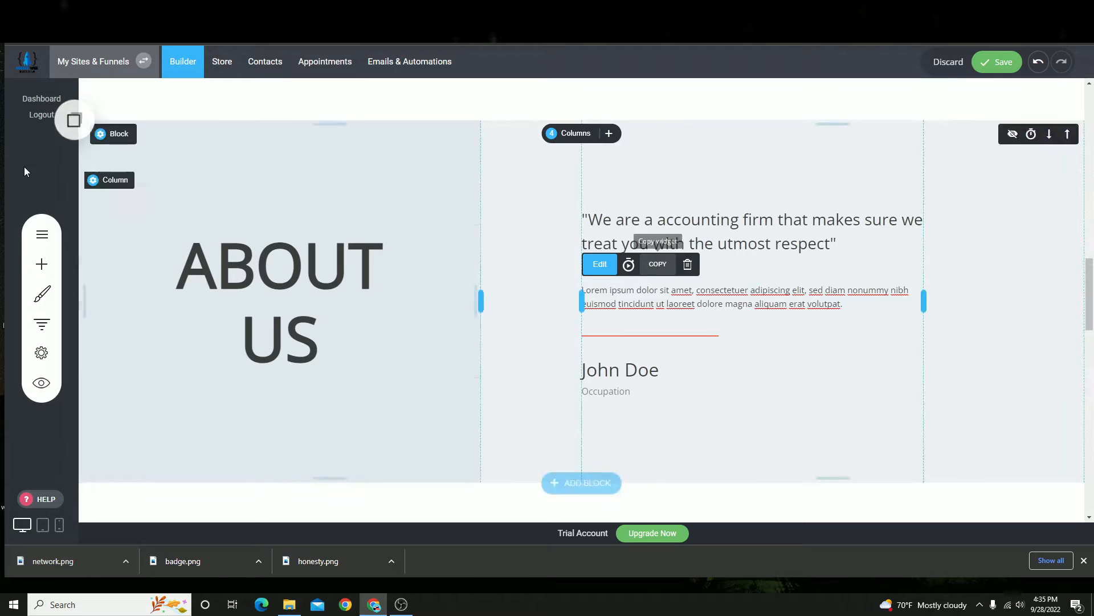
- Insert the copied text element between the new placeholder paragraph and the red divider line, and save the page
{"action": "left_click", "coordinate": [53, 114]}
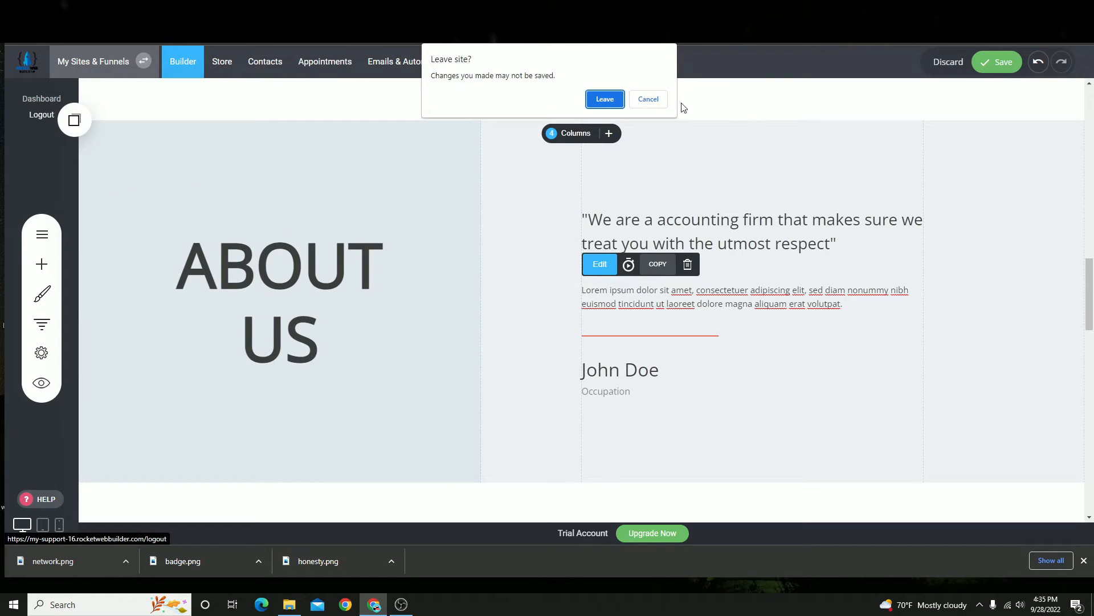
{"action": "left_click", "coordinate": [648, 99]}
{"action": "left_click", "coordinate": [74, 120]}
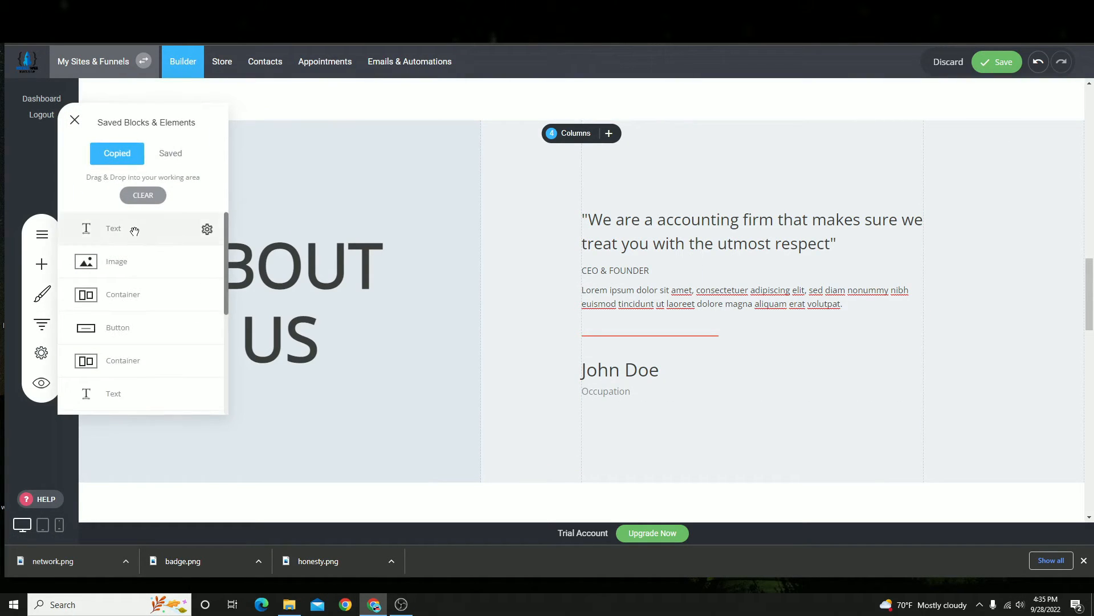
{"action": "left_click_drag", "start_coordinate": [135, 231], "coordinate": [772, 319]}
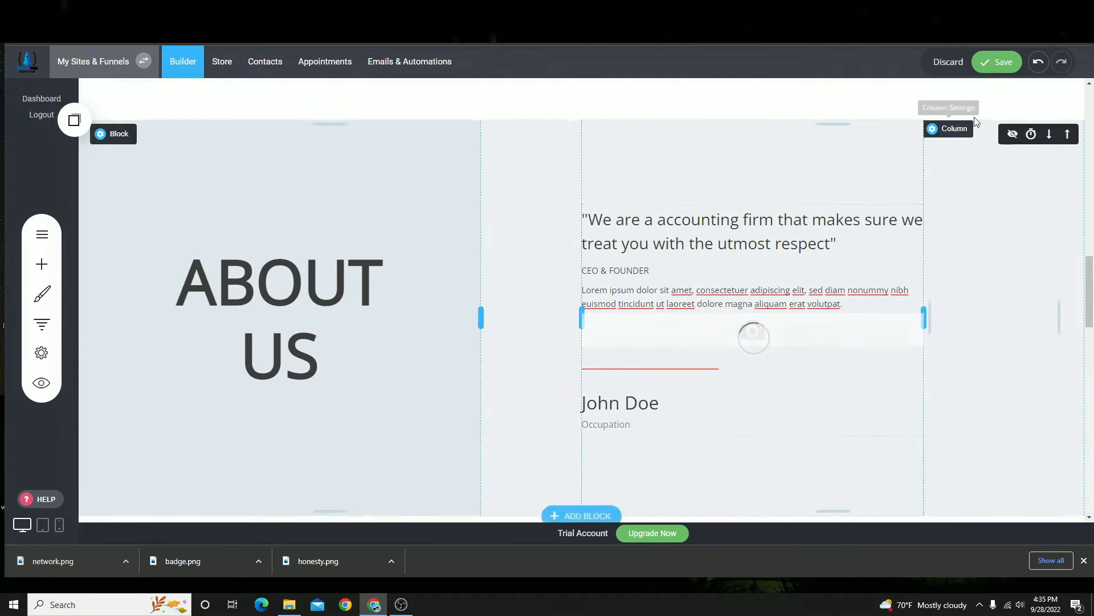
{"action": "left_click", "coordinate": [996, 62]}
- Reduce the empty space above the "What Our Customers Are Saying" headline block and review the customer testimonials below it
{"action": "scroll", "coordinate": [511, 261], "scroll_direction": "down", "scroll_amount": 5}
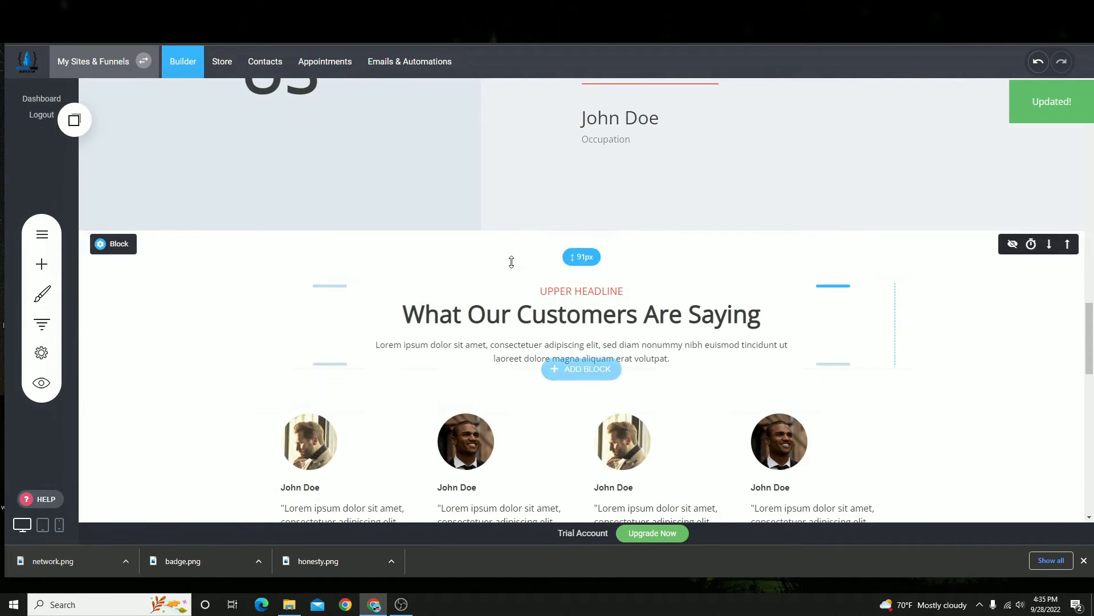
{"action": "scroll", "coordinate": [511, 262], "scroll_direction": "down", "scroll_amount": 5}
{"action": "scroll", "coordinate": [571, 146], "scroll_direction": "up", "scroll_amount": 4}
{"action": "left_click_drag", "start_coordinate": [580, 200], "coordinate": [581, 133]}
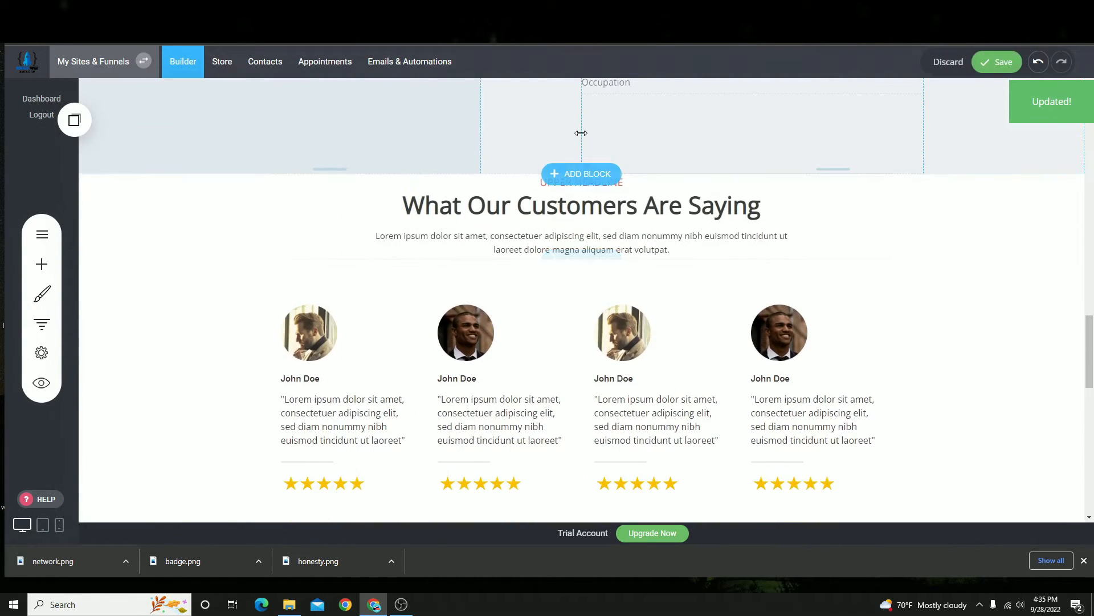
{"action": "scroll", "coordinate": [502, 342], "scroll_direction": "down", "scroll_amount": 3}
{"action": "scroll", "coordinate": [234, 320], "scroll_direction": "up", "scroll_amount": 3}
{"action": "scroll", "coordinate": [510, 310], "scroll_direction": "down", "scroll_amount": 1}
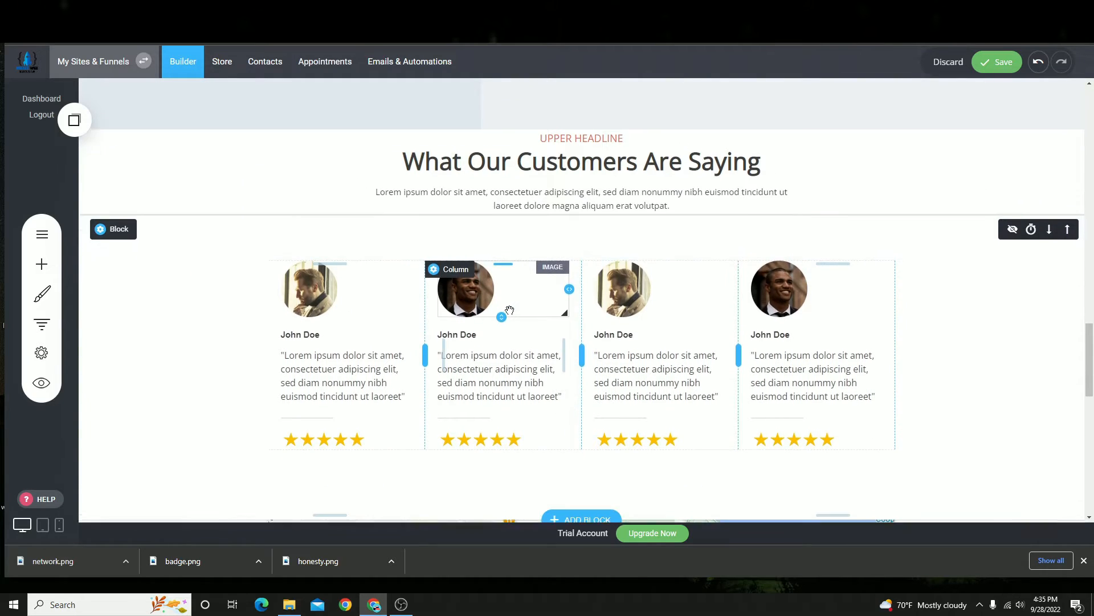
{"action": "scroll", "coordinate": [509, 310], "scroll_direction": "down", "scroll_amount": 3}
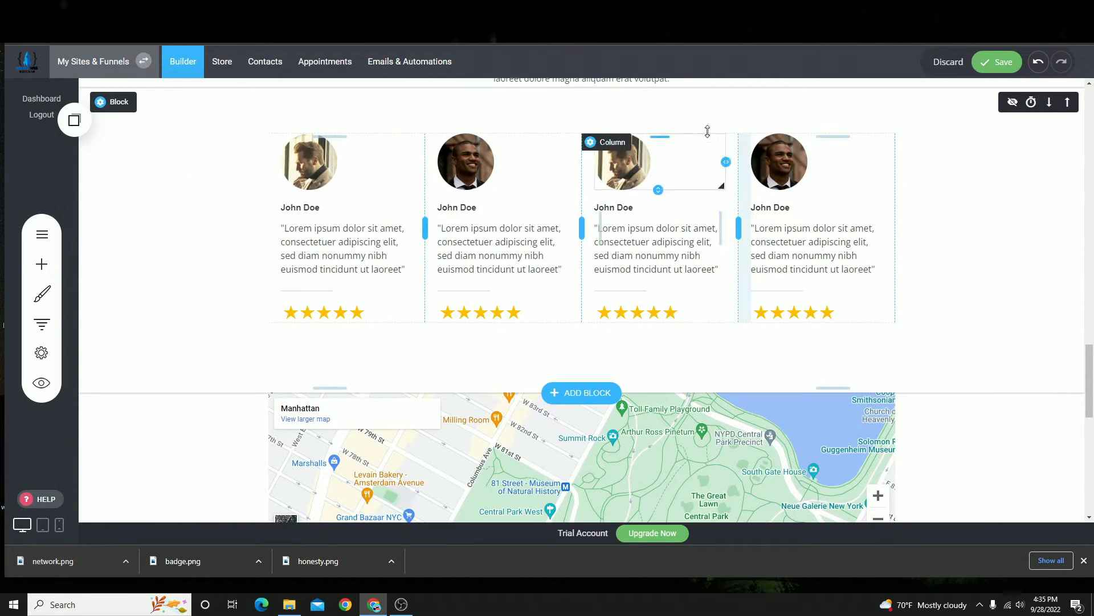
- Review the map and the "Contact Us" section below the testimonials, and save the page
{"action": "scroll", "coordinate": [593, 469], "scroll_direction": "down", "scroll_amount": 4}
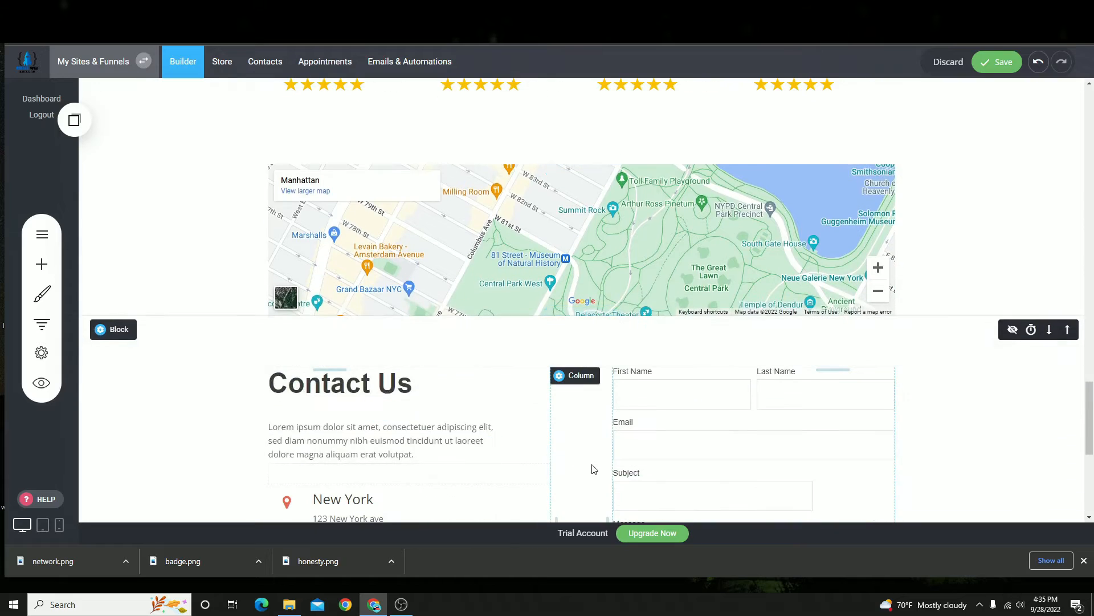
{"action": "scroll", "coordinate": [592, 468], "scroll_direction": "down", "scroll_amount": 6}
{"action": "scroll", "coordinate": [415, 284], "scroll_direction": "up", "scroll_amount": 4}
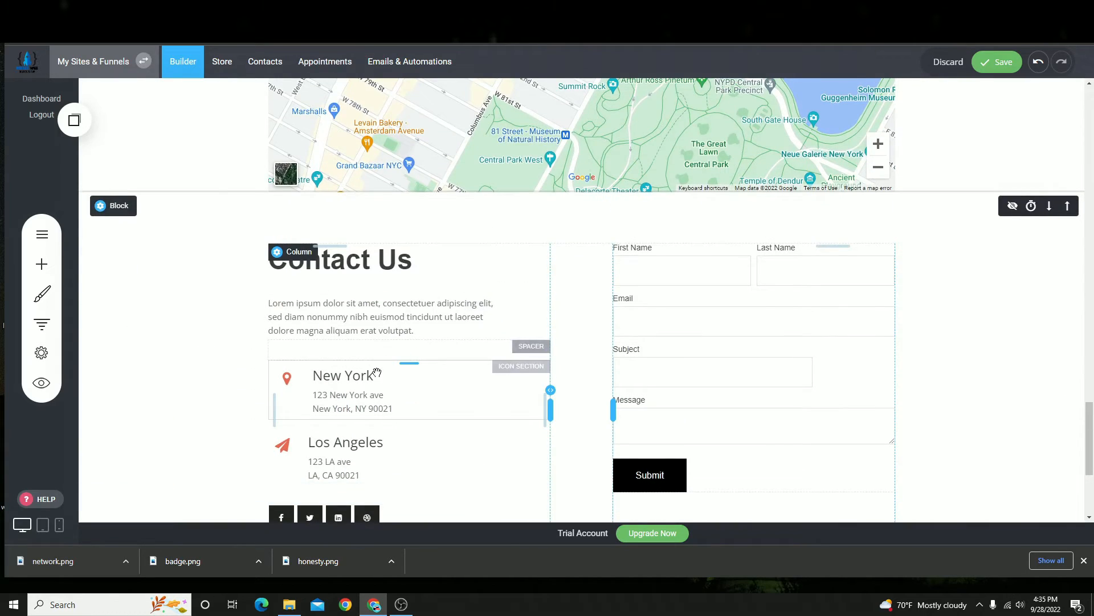
{"action": "left_click", "coordinate": [348, 408]}
{"action": "left_click", "coordinate": [375, 456]}
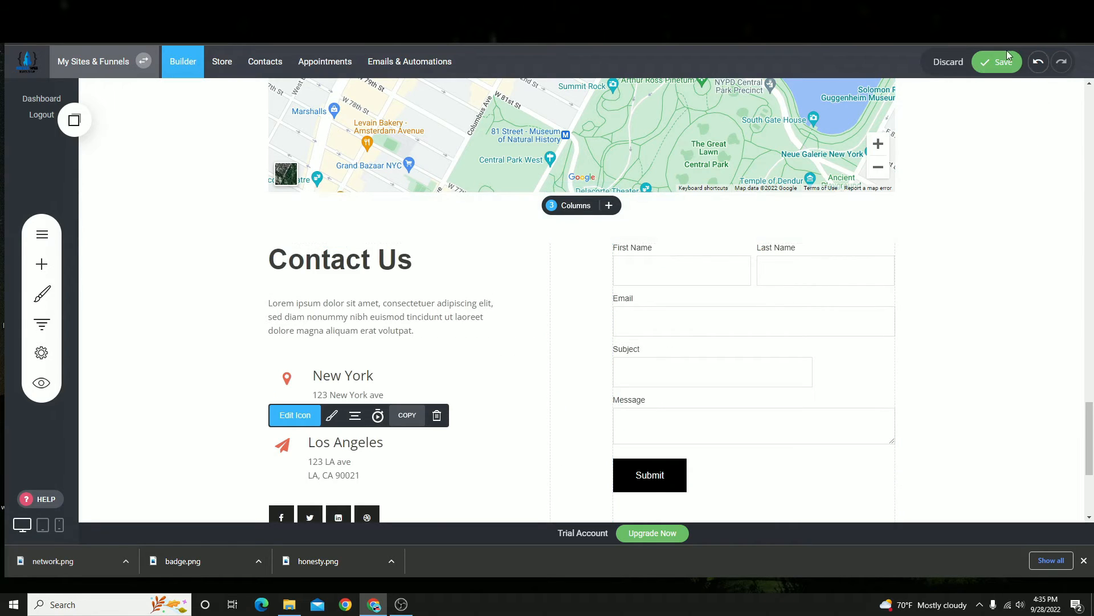
{"action": "left_click", "coordinate": [994, 64]}
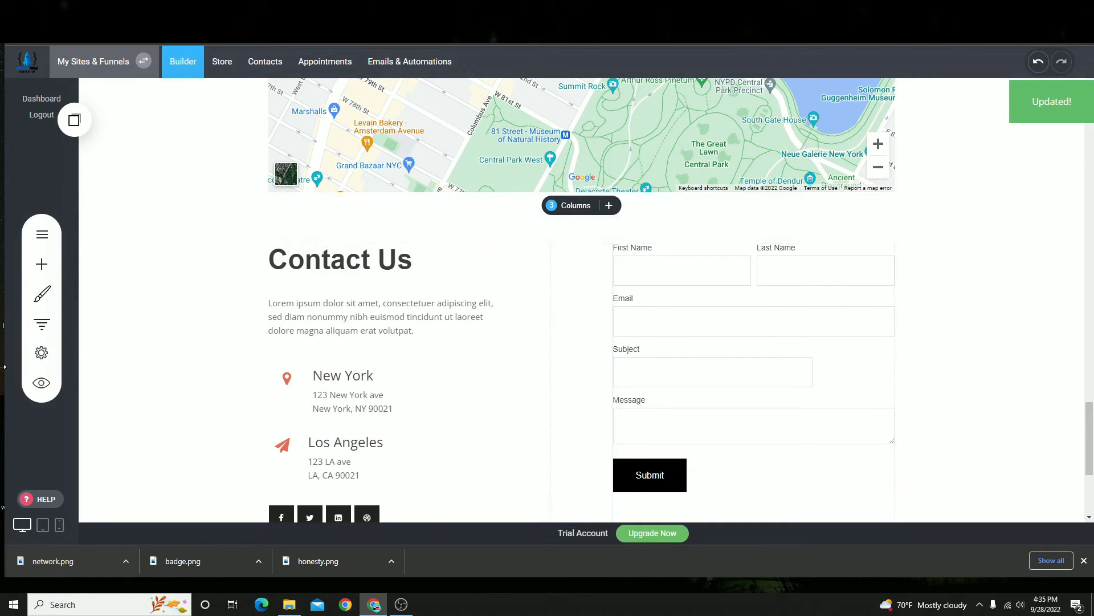
- Open the site preview and look through the page from the hero section down to "ABOUT US"
{"action": "left_click", "coordinate": [37, 378]}
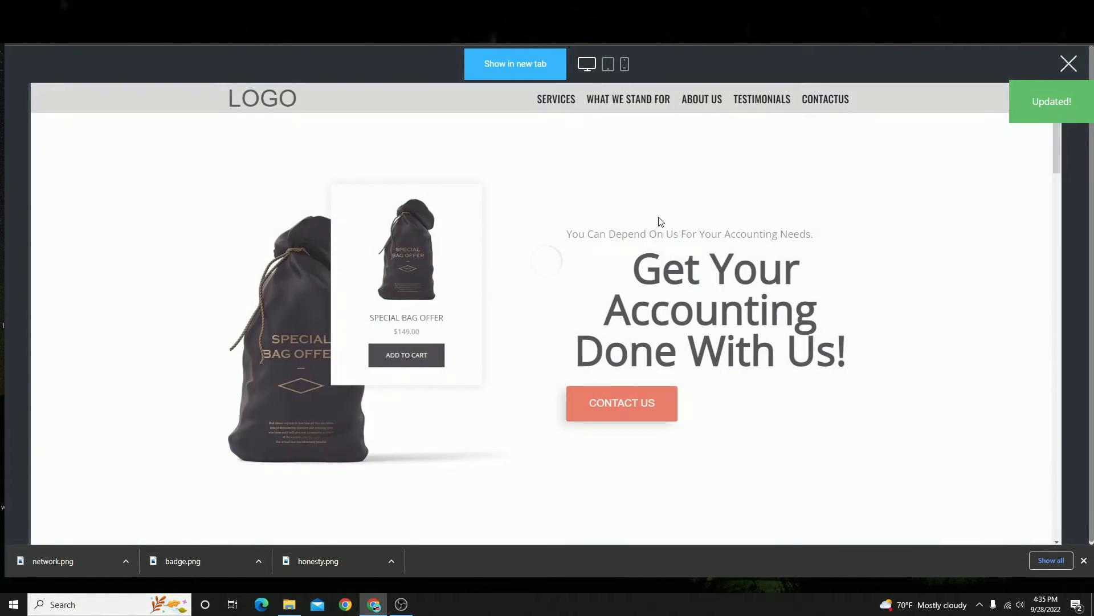
{"action": "scroll", "coordinate": [651, 190], "scroll_direction": "down", "scroll_amount": 20}
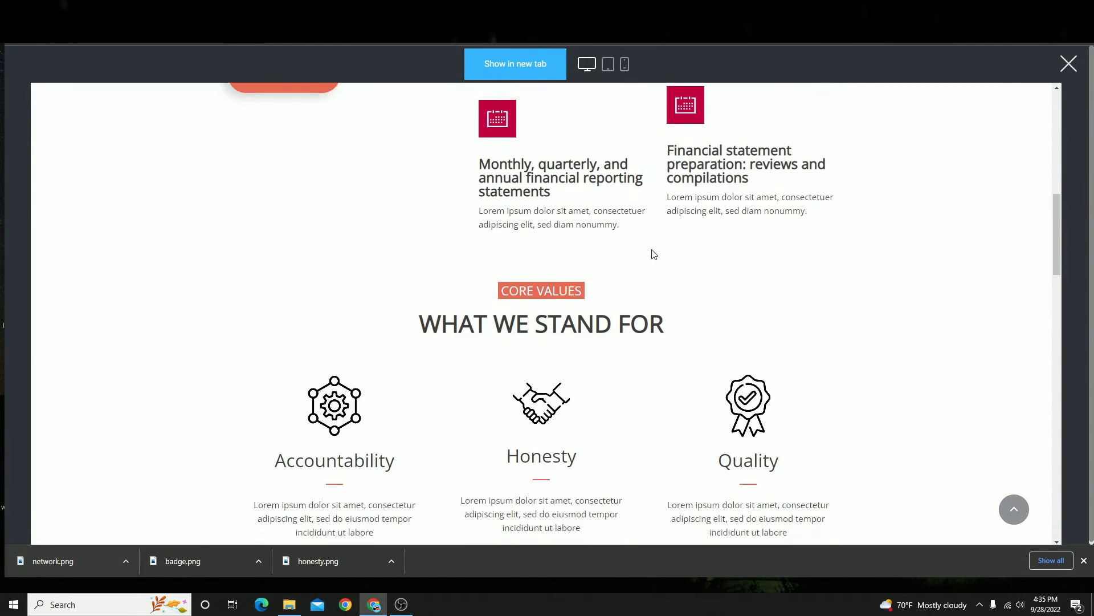
{"action": "scroll", "coordinate": [525, 308], "scroll_direction": "up", "scroll_amount": 20}
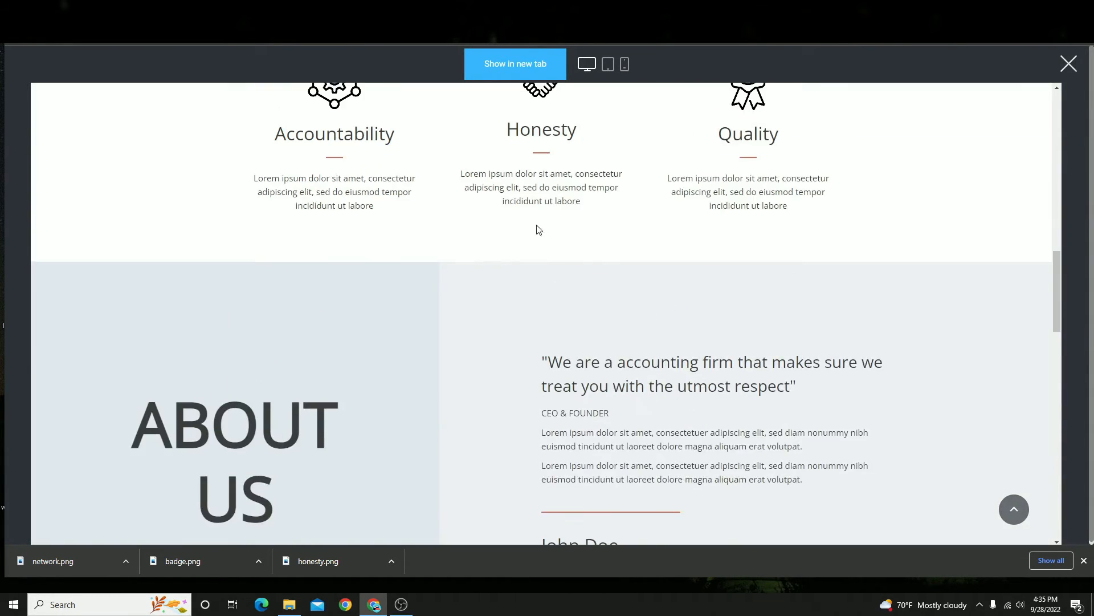
{"action": "scroll", "coordinate": [522, 219], "scroll_direction": "up", "scroll_amount": 4}
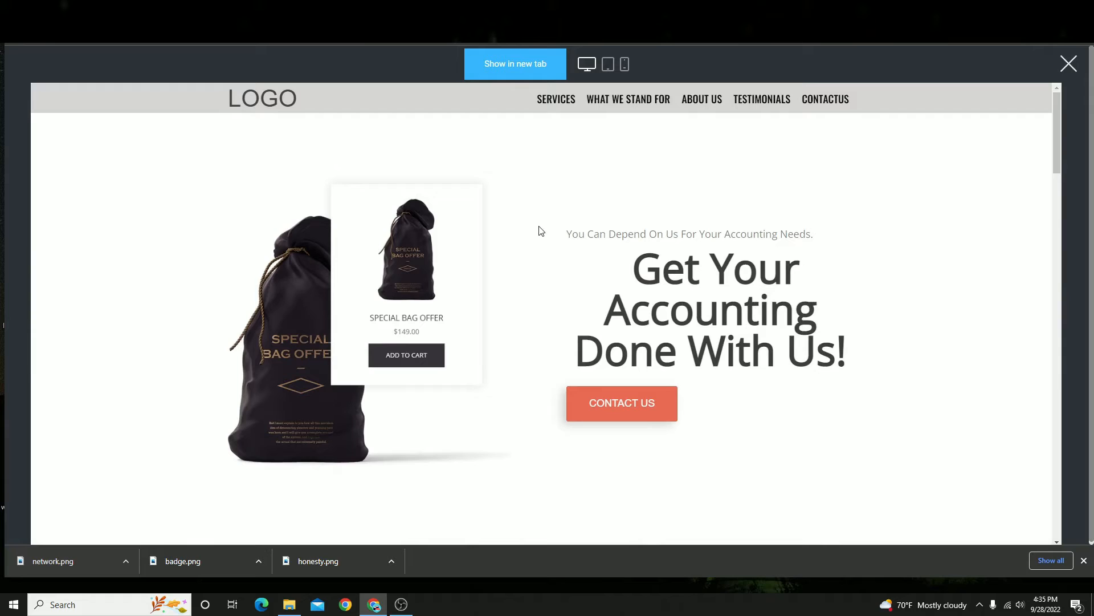
- Test the SERVICES and WHAT WE STAND FOR navigation links in the preview and examine the sections they lead to
{"action": "left_click", "coordinate": [575, 103]}
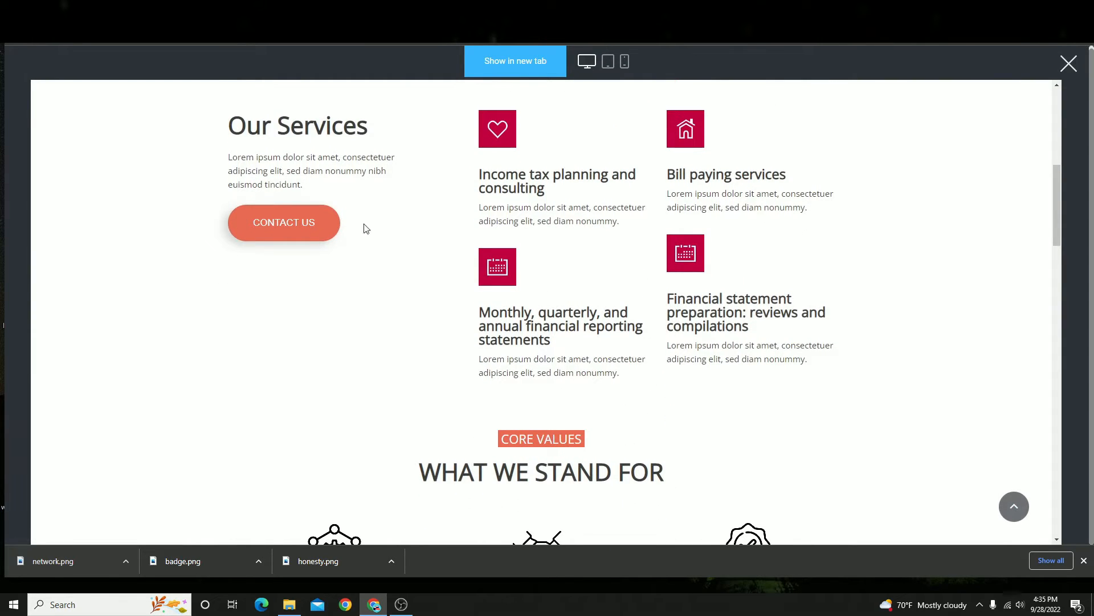
{"action": "scroll", "coordinate": [366, 228], "scroll_direction": "up", "scroll_amount": 8}
{"action": "left_click", "coordinate": [636, 98]}
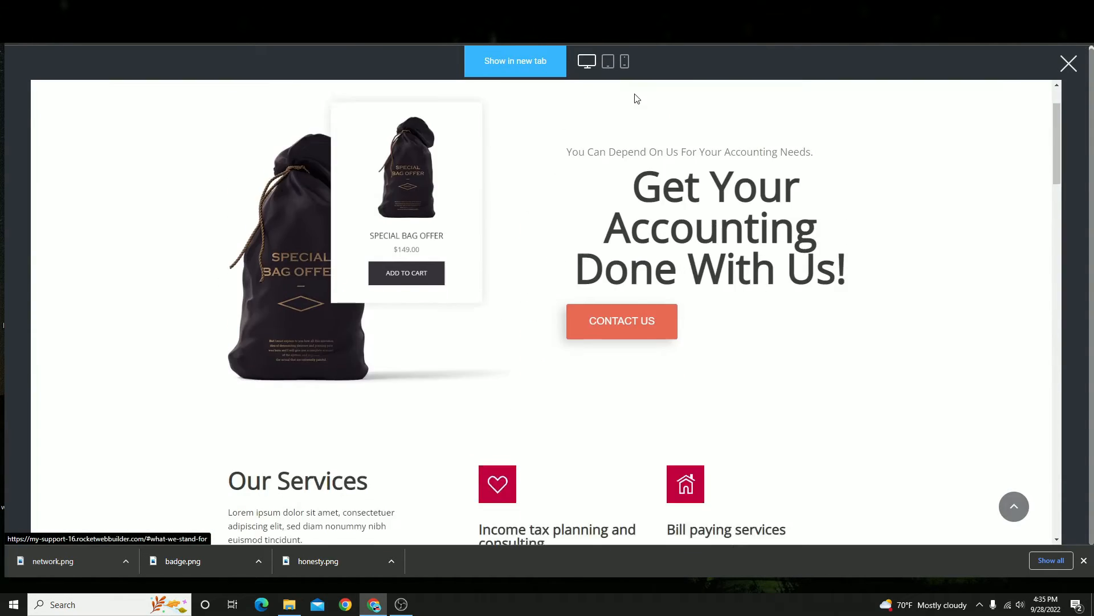
{"action": "scroll", "coordinate": [793, 205], "scroll_direction": "up", "scroll_amount": 10}
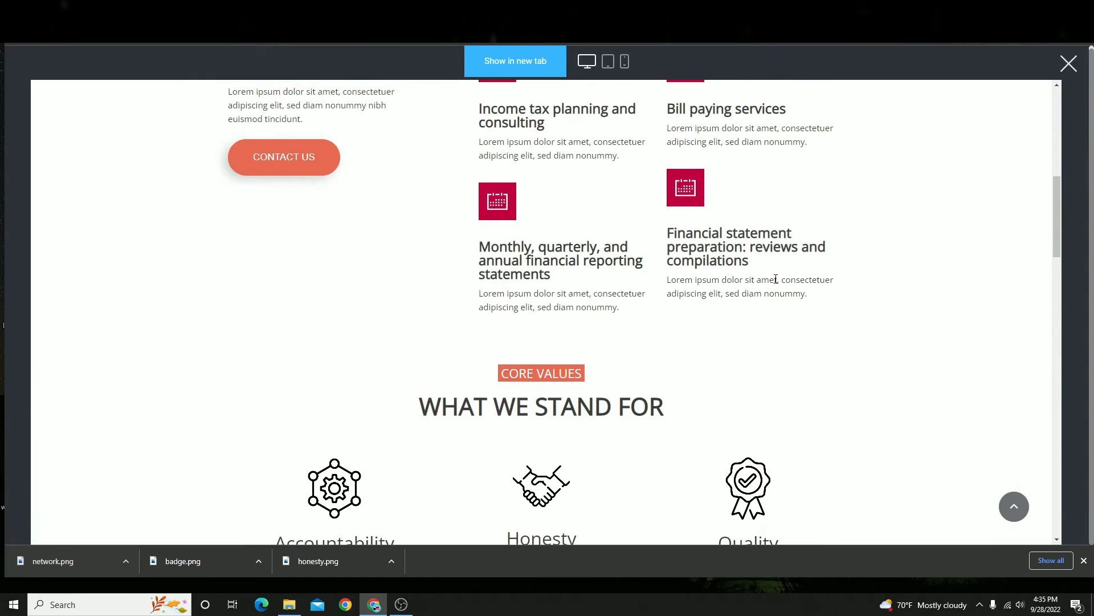
{"action": "scroll", "coordinate": [752, 308], "scroll_direction": "down", "scroll_amount": 13}
{"action": "scroll", "coordinate": [590, 338], "scroll_direction": "up", "scroll_amount": 1}
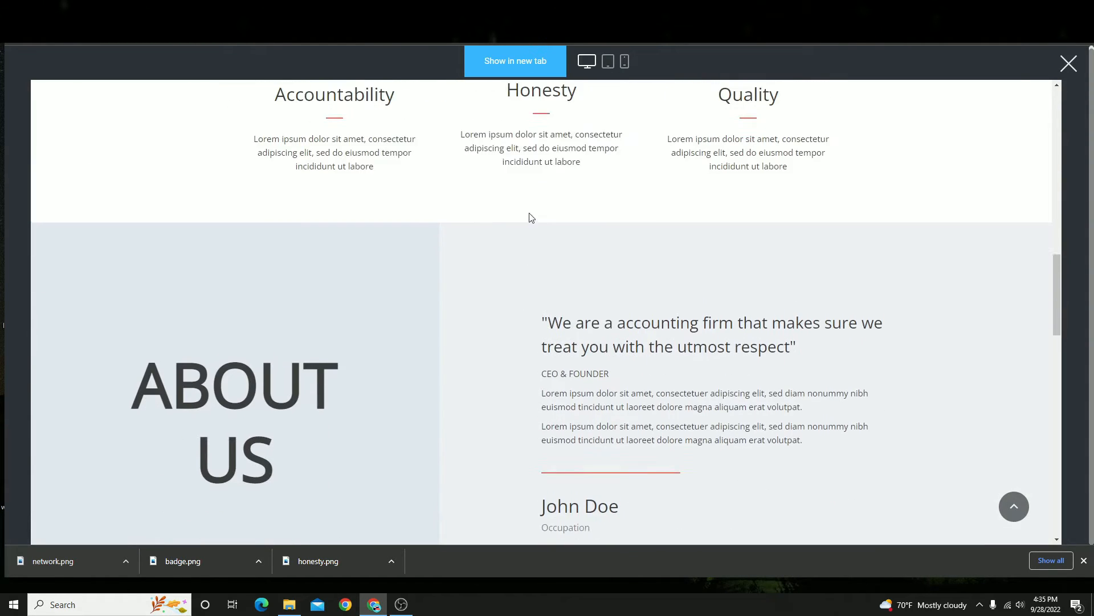
{"action": "scroll", "coordinate": [720, 249], "scroll_direction": "up", "scroll_amount": 10}
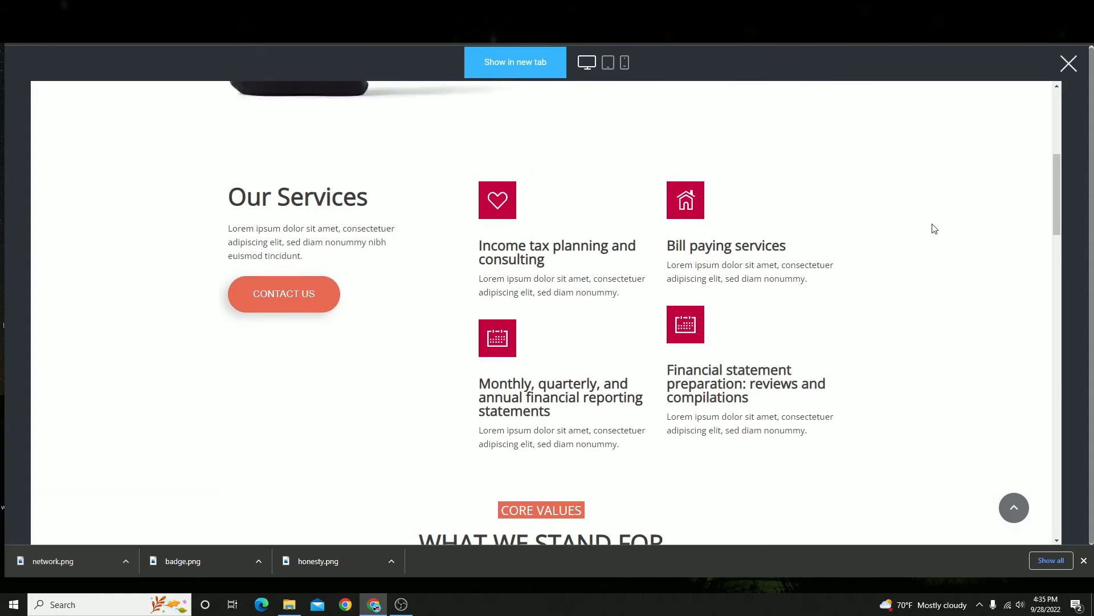
- Test the ABOUT US, TESTIMONIALS and CONTACTUS navigation links in the preview, and close the preview
{"action": "left_click", "coordinate": [710, 101]}
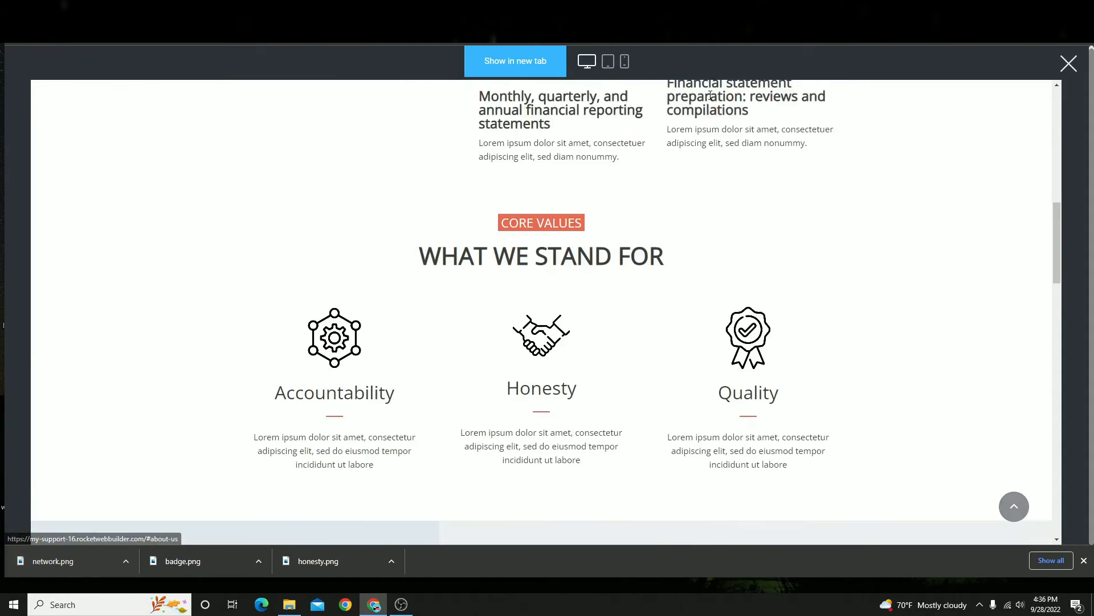
{"action": "scroll", "coordinate": [767, 159], "scroll_direction": "up", "scroll_amount": 10}
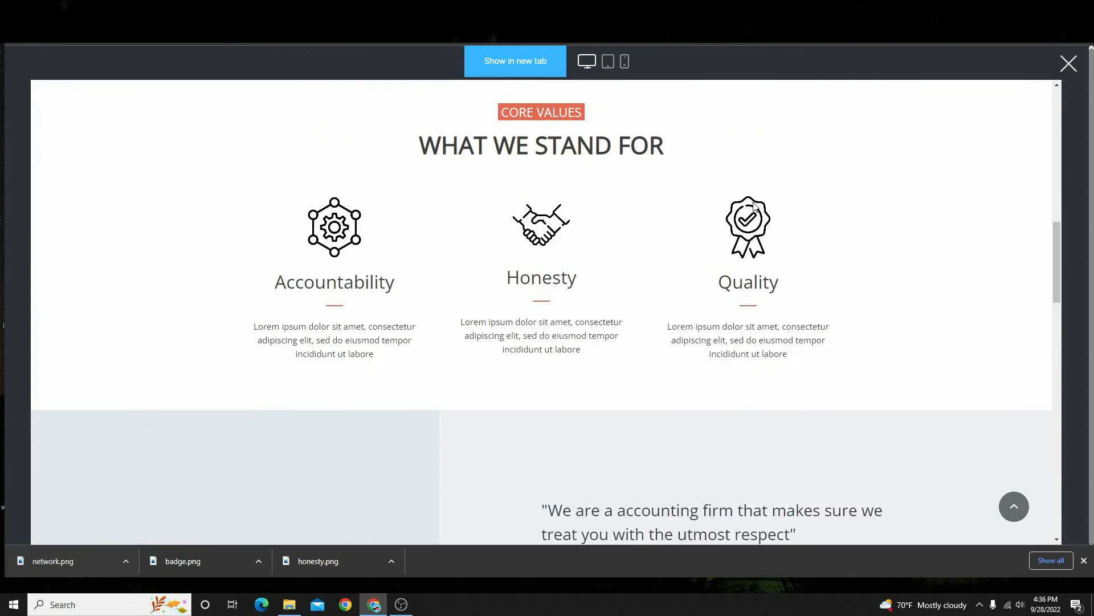
{"action": "left_click", "coordinate": [761, 101]}
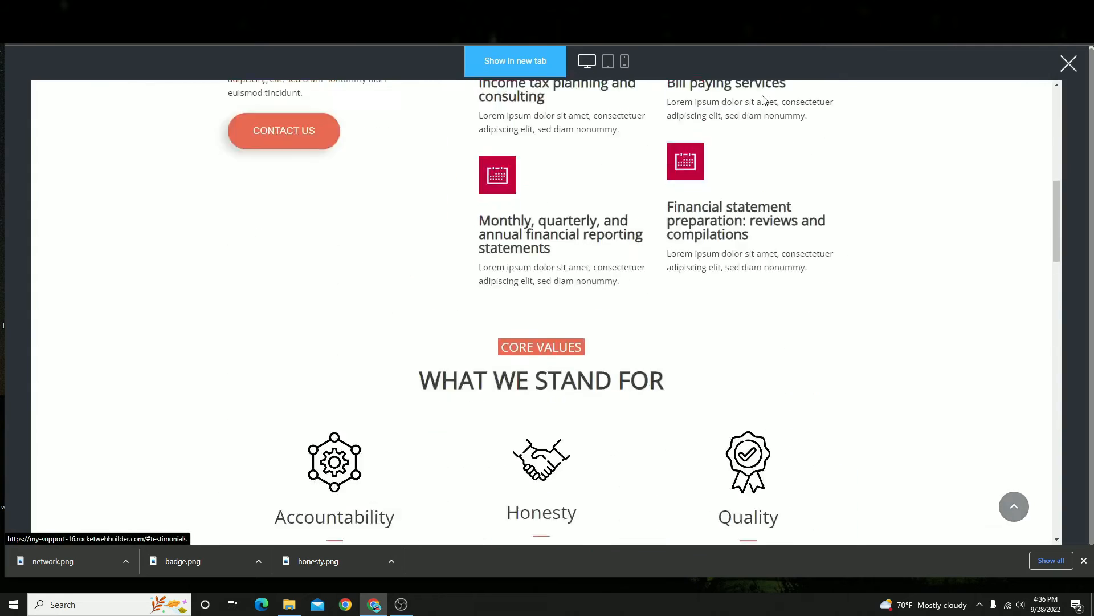
{"action": "scroll", "coordinate": [884, 269], "scroll_direction": "up", "scroll_amount": 10}
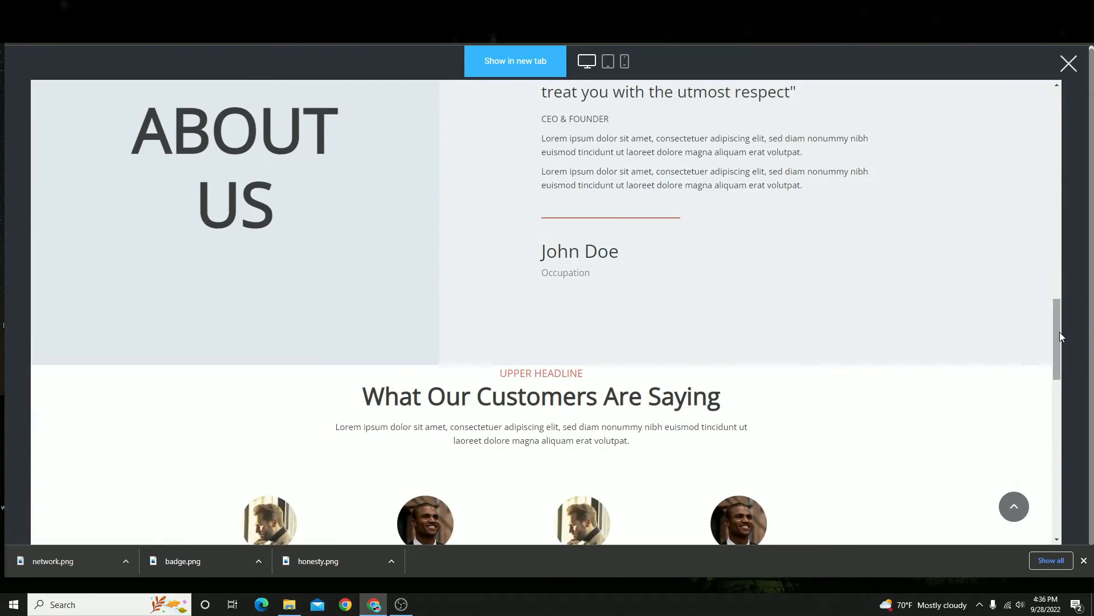
{"action": "left_click", "coordinate": [805, 93]}
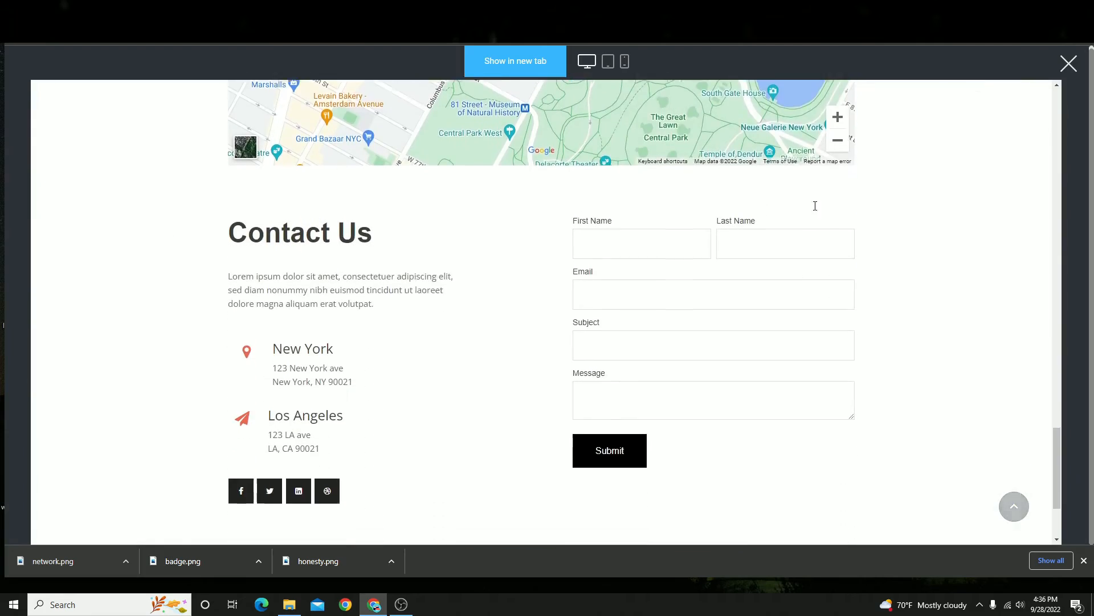
{"action": "left_click", "coordinate": [1069, 64]}
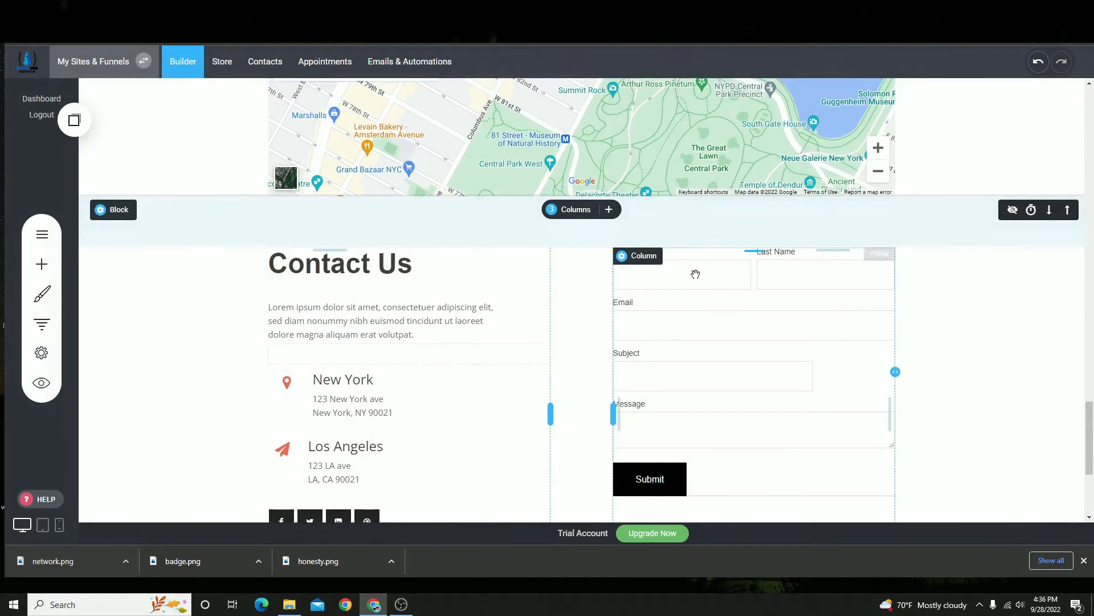
- Shrink the spacers above the quote and below the occupation line in the "ABOUT US" block, and add a little space under the block
{"action": "scroll", "coordinate": [570, 297], "scroll_direction": "up", "scroll_amount": 10}
{"action": "scroll", "coordinate": [570, 337], "scroll_direction": "up", "scroll_amount": 1}
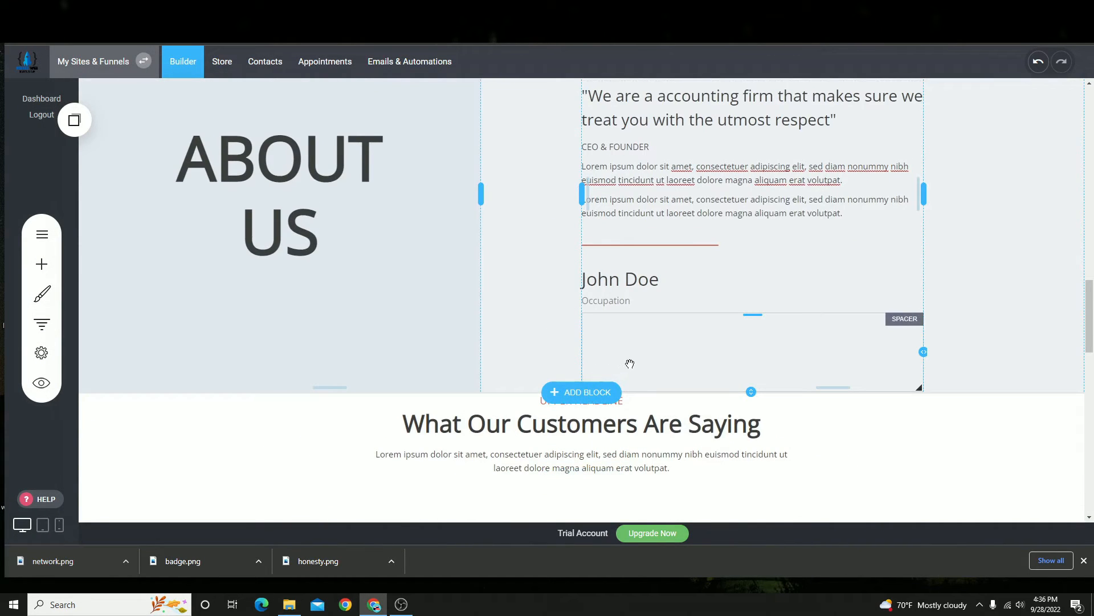
{"action": "left_click_drag", "start_coordinate": [751, 393], "coordinate": [756, 325]}
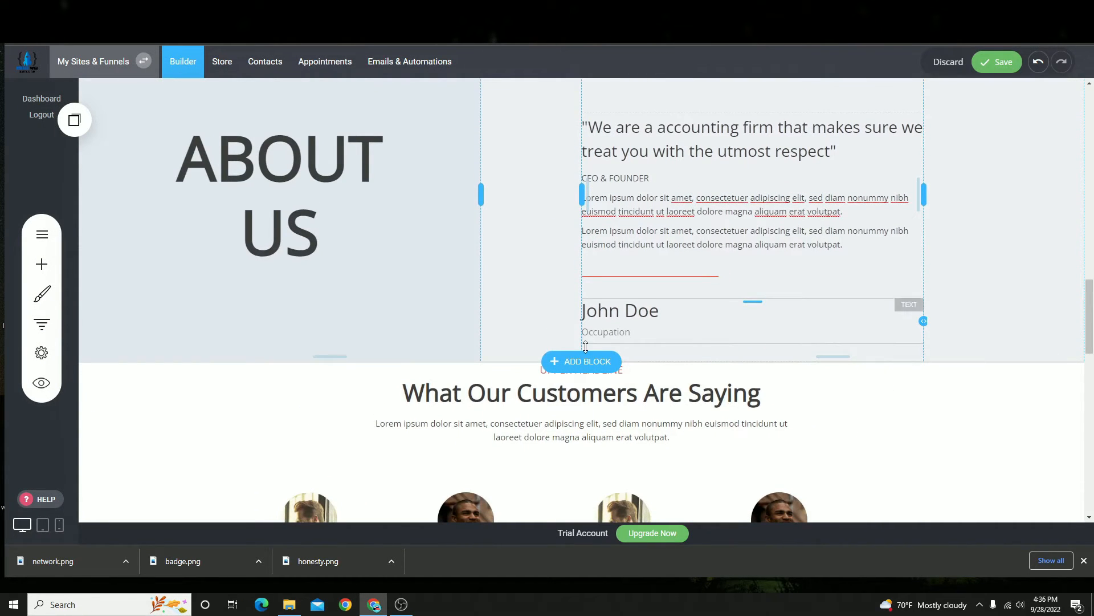
{"action": "scroll", "coordinate": [594, 281], "scroll_direction": "up", "scroll_amount": 3}
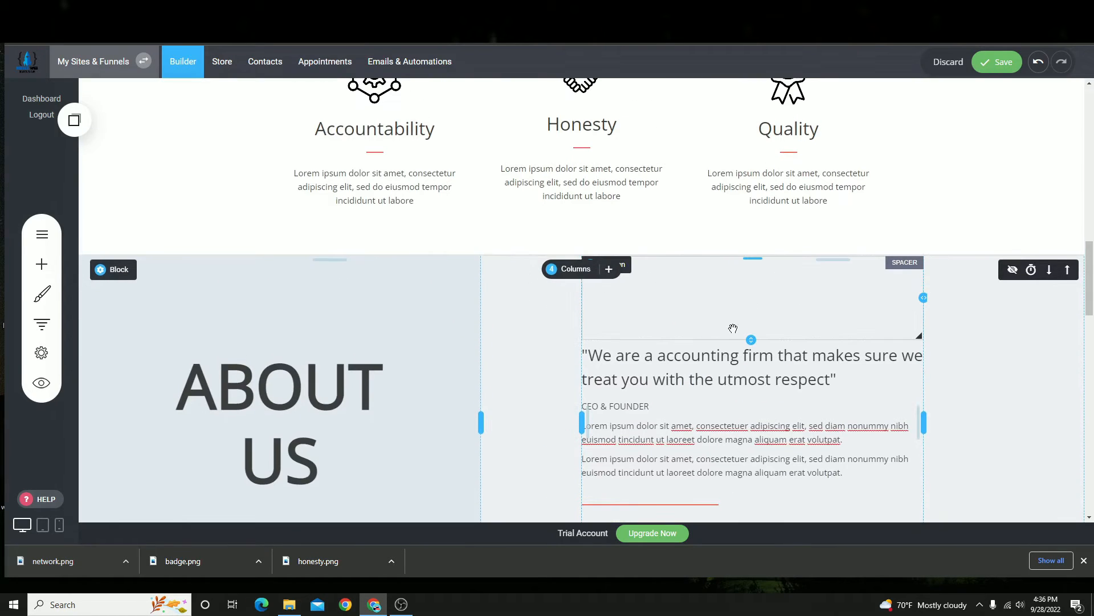
{"action": "left_click_drag", "start_coordinate": [752, 339], "coordinate": [762, 251]}
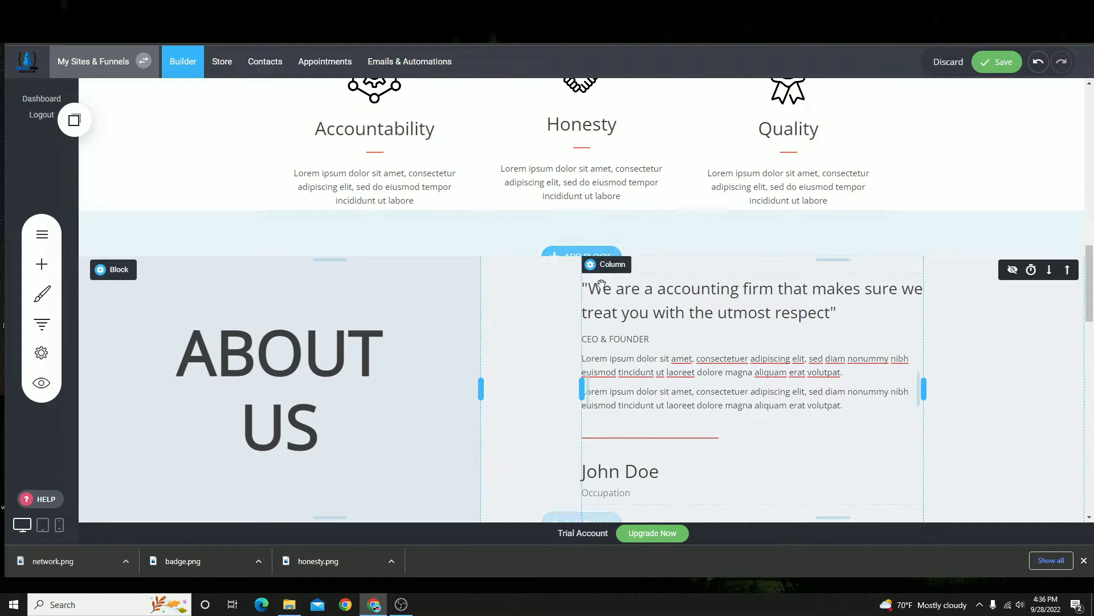
{"action": "scroll", "coordinate": [374, 306], "scroll_direction": "down", "scroll_amount": 2}
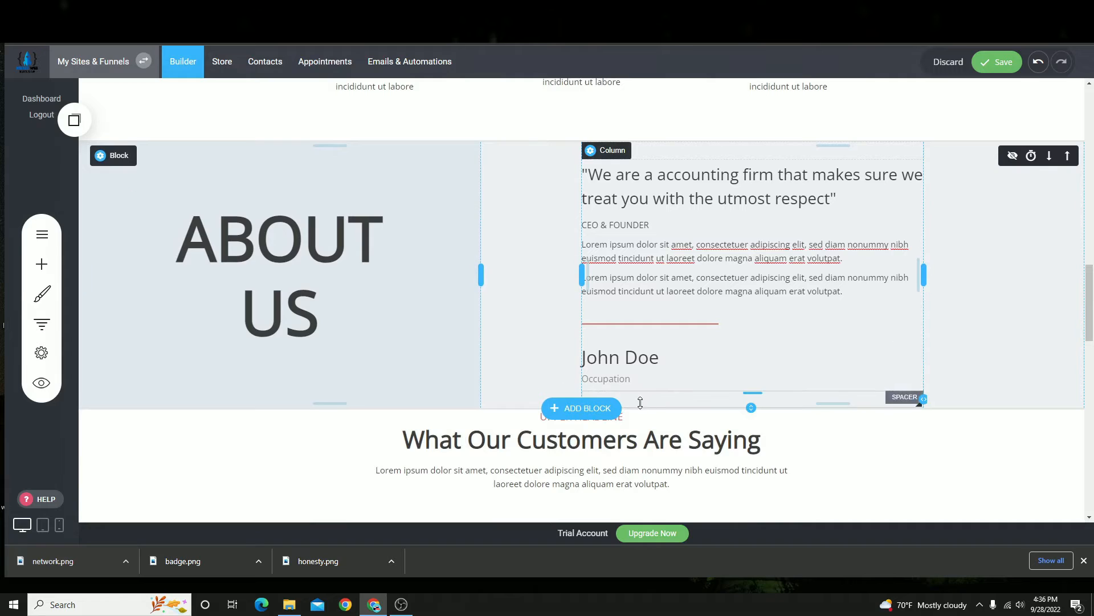
{"action": "left_click_drag", "start_coordinate": [647, 408], "coordinate": [648, 433]}
- Reduce the empty space below the three core values columns and between the services and the "CORE VALUES" headline
{"action": "scroll", "coordinate": [595, 345], "scroll_direction": "up", "scroll_amount": 1}
{"action": "left_click_drag", "start_coordinate": [577, 176], "coordinate": [577, 149]}
{"action": "scroll", "coordinate": [594, 353], "scroll_direction": "down", "scroll_amount": 4}
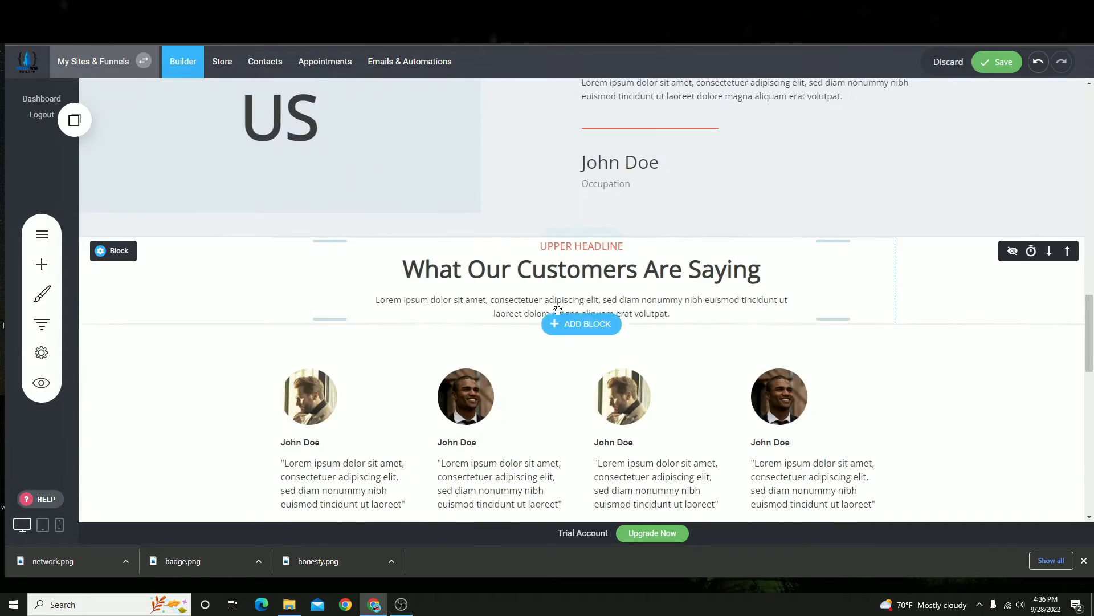
{"action": "scroll", "coordinate": [552, 311], "scroll_direction": "up", "scroll_amount": 10}
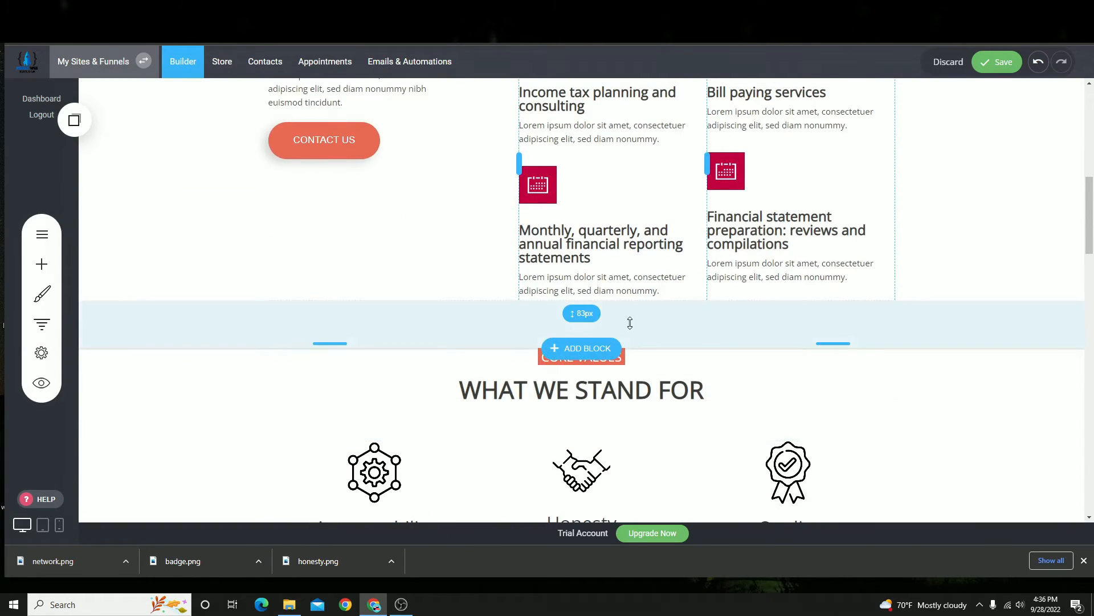
{"action": "left_click_drag", "start_coordinate": [630, 323], "coordinate": [630, 293]}
{"action": "scroll", "coordinate": [567, 373], "scroll_direction": "down", "scroll_amount": 4}
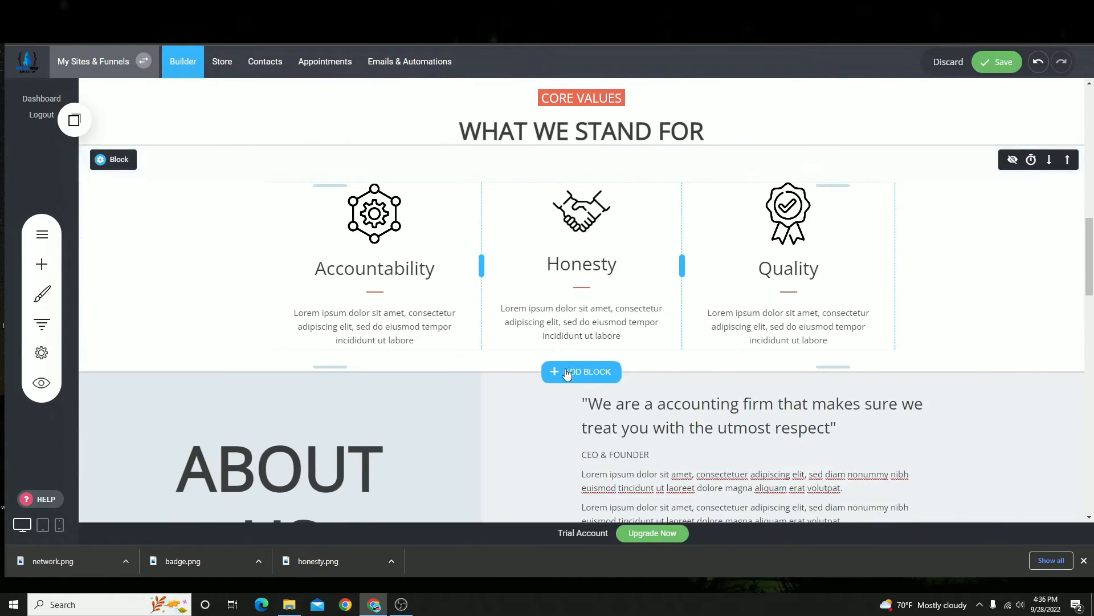
- Reduce the height of the bag image element in the hero section, and save the page
{"action": "scroll", "coordinate": [567, 374], "scroll_direction": "up", "scroll_amount": 12}
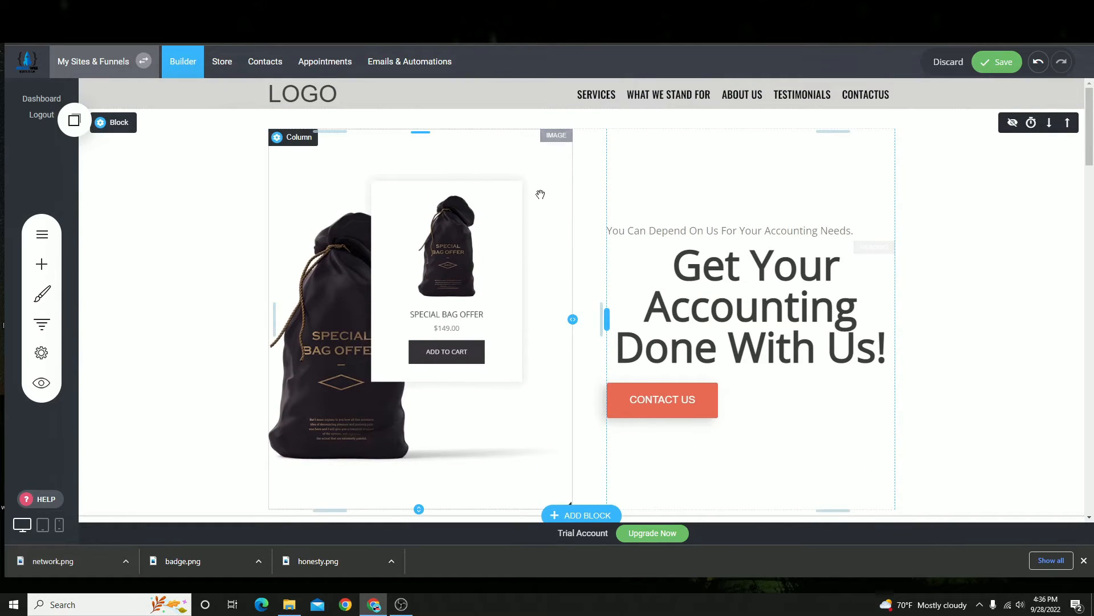
{"action": "left_click", "coordinate": [491, 208]}
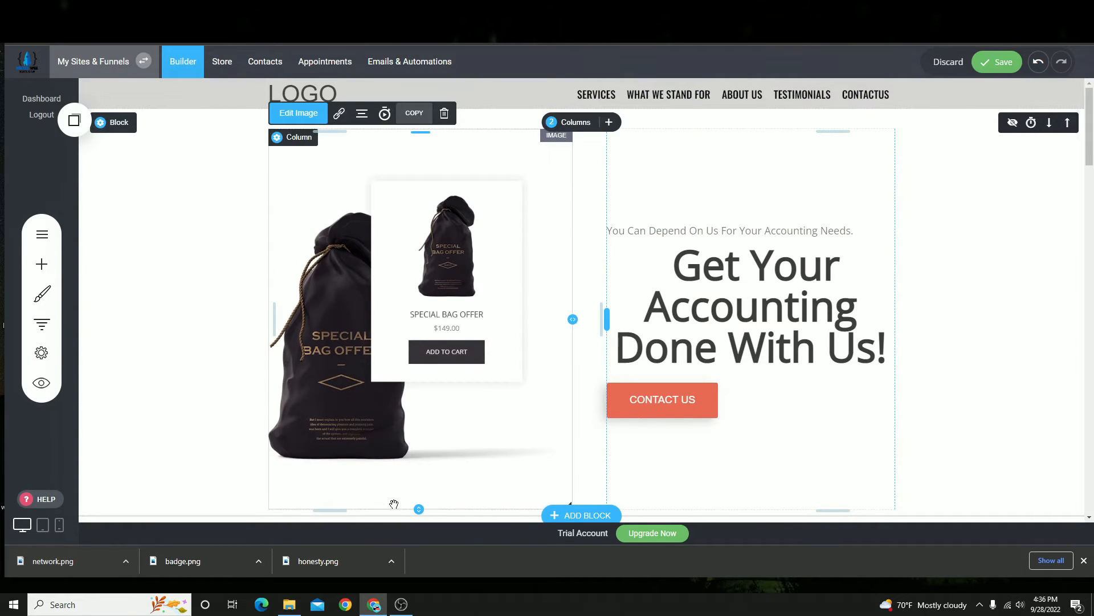
{"action": "left_click_drag", "start_coordinate": [419, 509], "coordinate": [420, 441]}
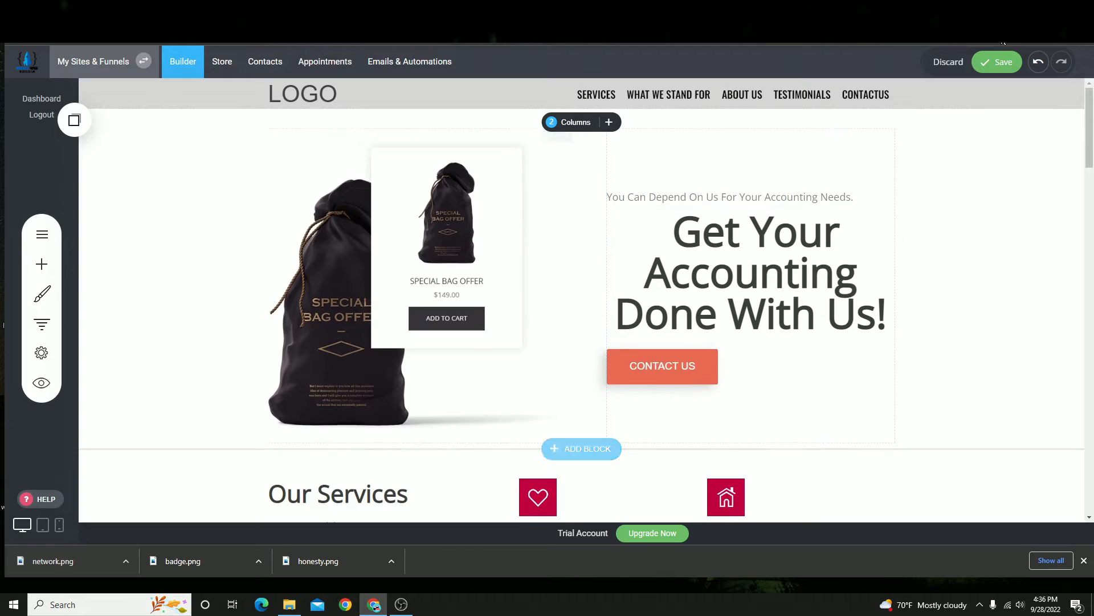
{"action": "left_click", "coordinate": [1003, 63]}
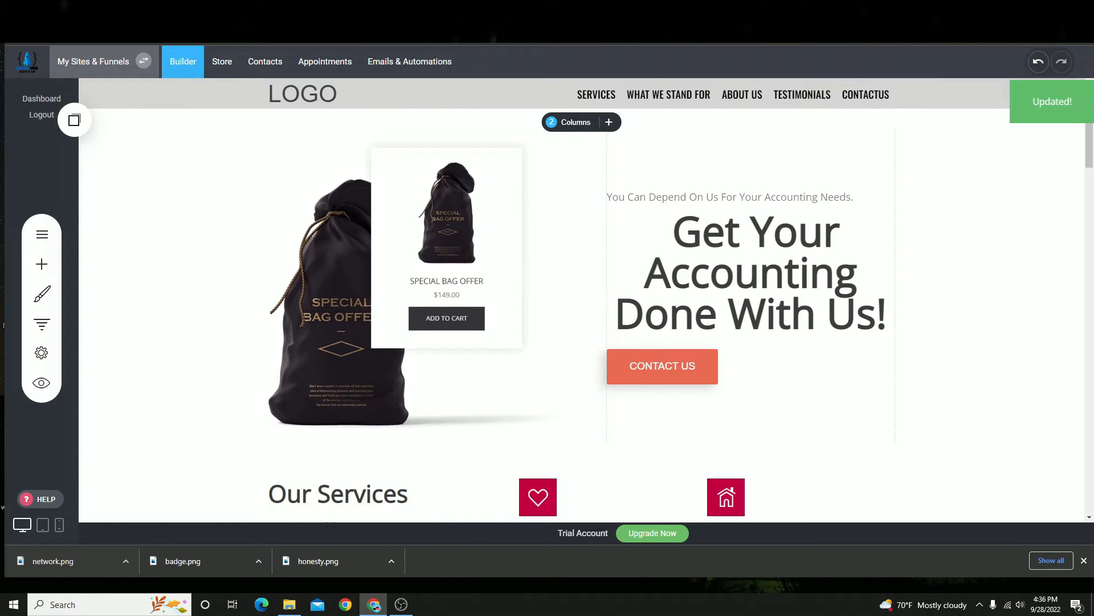
- Switch to the Pexels accounting photo results, and download the photo of tax documents with the "Need help?" sticky note
{"action": "left_click", "coordinate": [583, 10]}
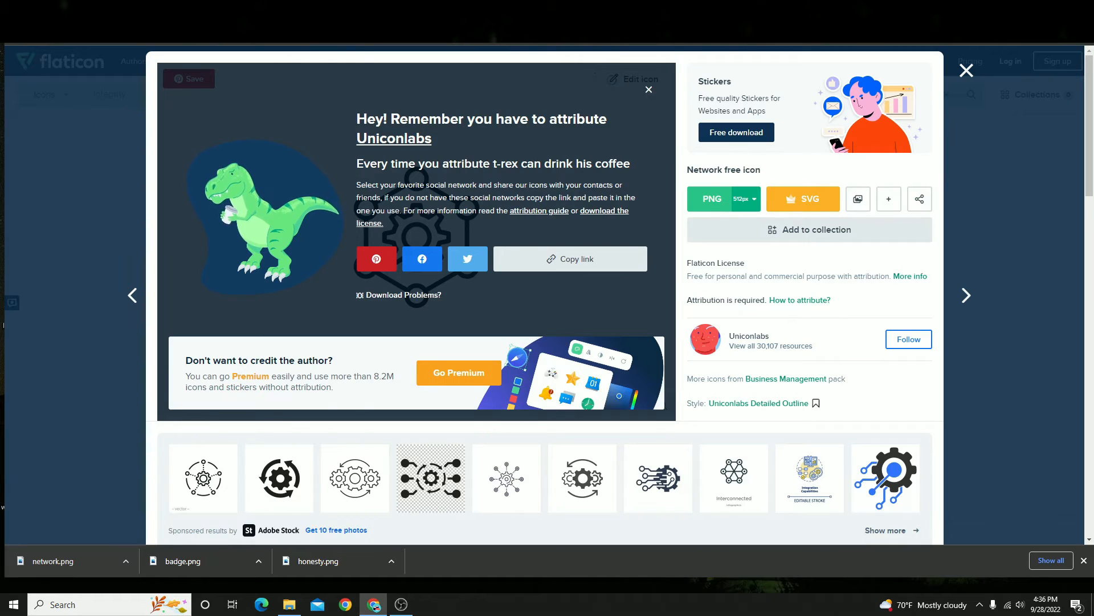
{"action": "left_click", "coordinate": [673, 11]}
{"action": "scroll", "coordinate": [535, 360], "scroll_direction": "down", "scroll_amount": 18}
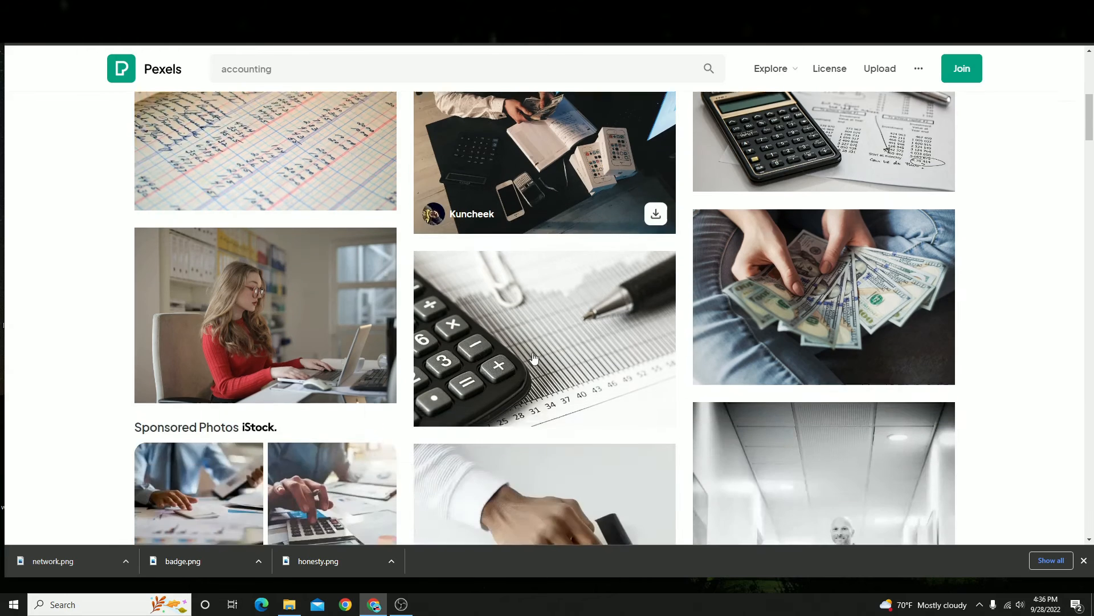
{"action": "scroll", "coordinate": [530, 360], "scroll_direction": "down", "scroll_amount": 1}
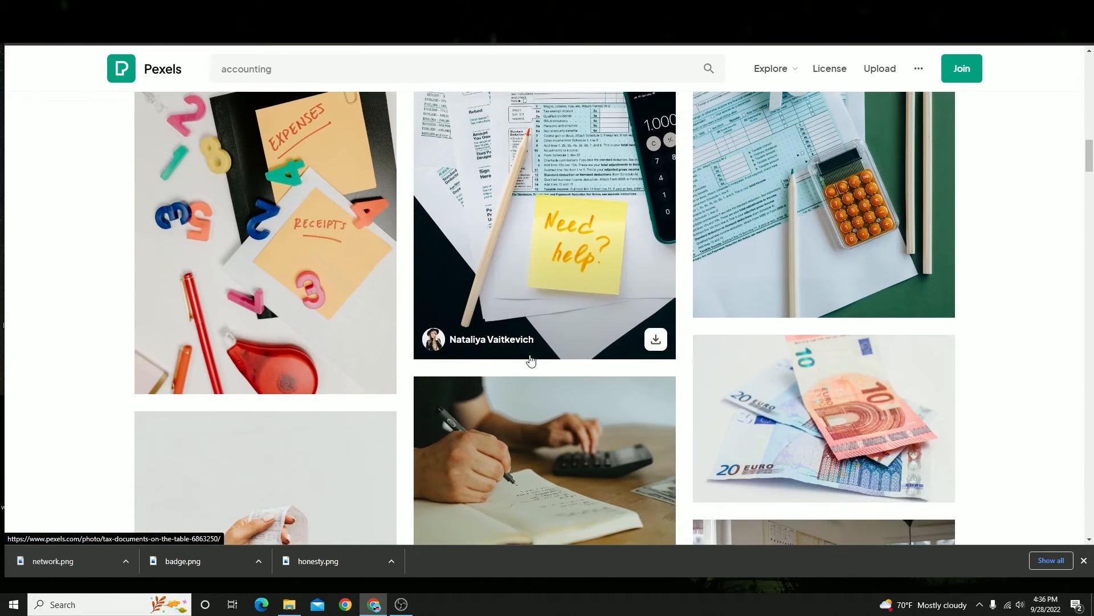
{"action": "left_click", "coordinate": [540, 264]}
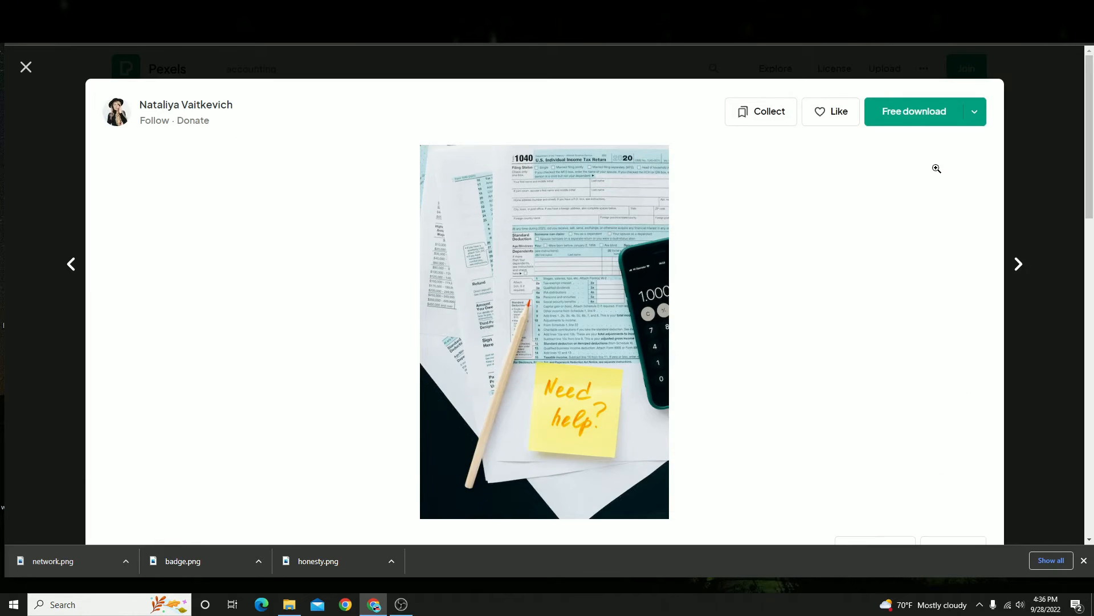
{"action": "left_click", "coordinate": [921, 114]}
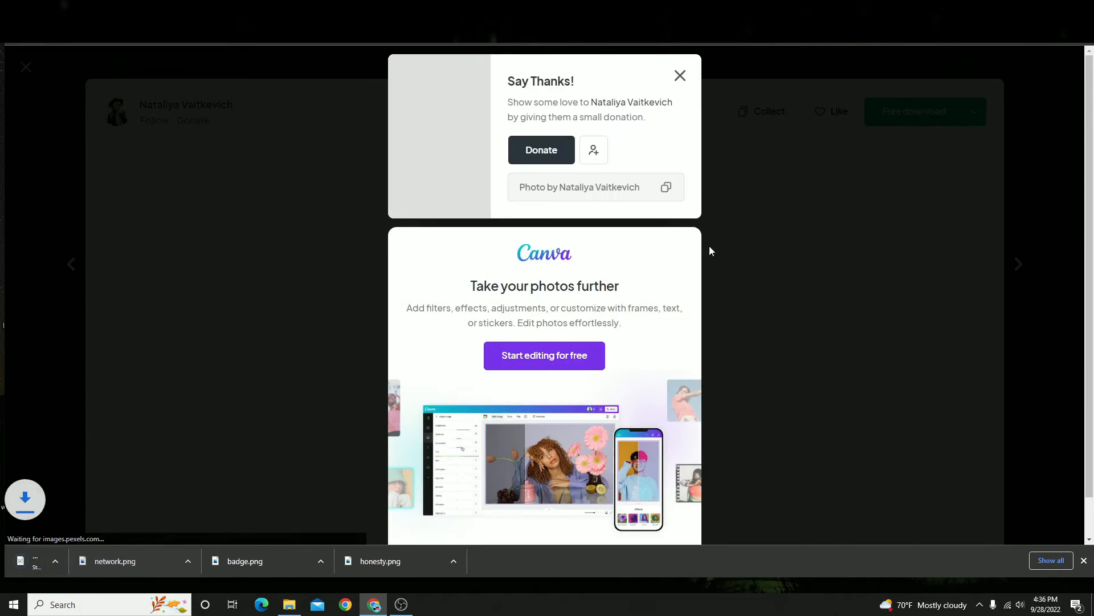
- Return to the website builder, upload the downloaded tax documents photo, and replace the hero section's bag image with it
{"action": "left_click", "coordinate": [165, 11]}
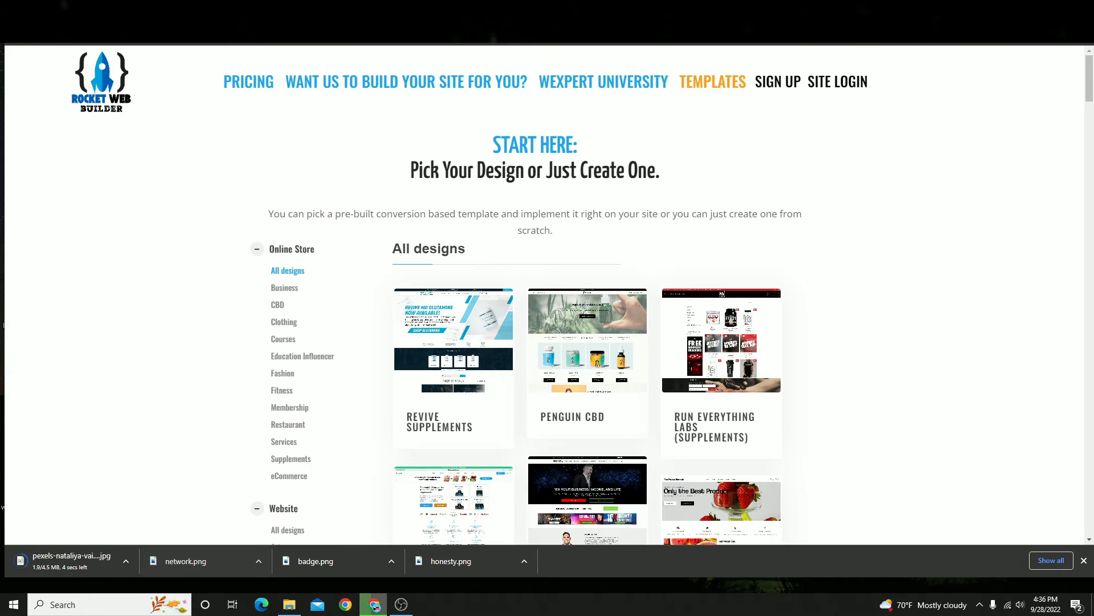
{"action": "left_click", "coordinate": [103, 12]}
{"action": "left_click", "coordinate": [357, 288]}
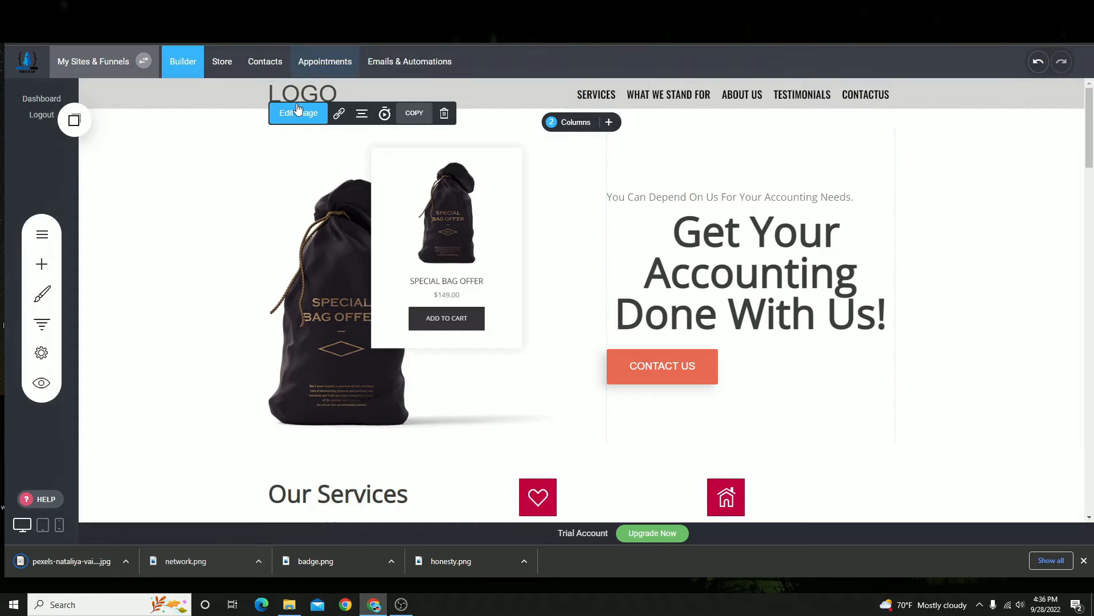
{"action": "left_click", "coordinate": [656, 185]}
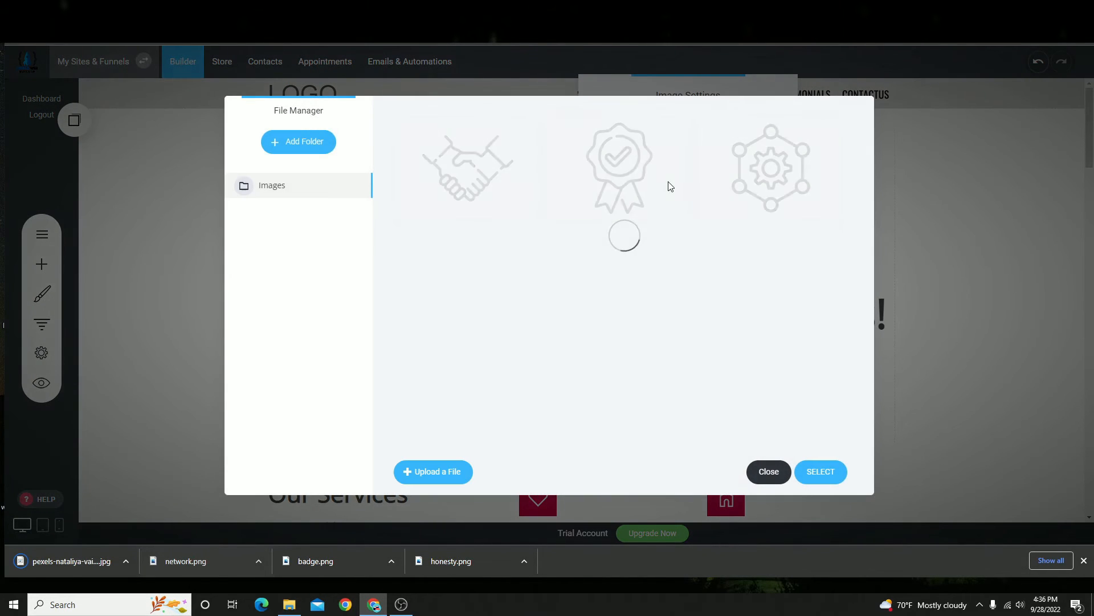
{"action": "left_click_drag", "start_coordinate": [78, 552], "coordinate": [655, 337]}
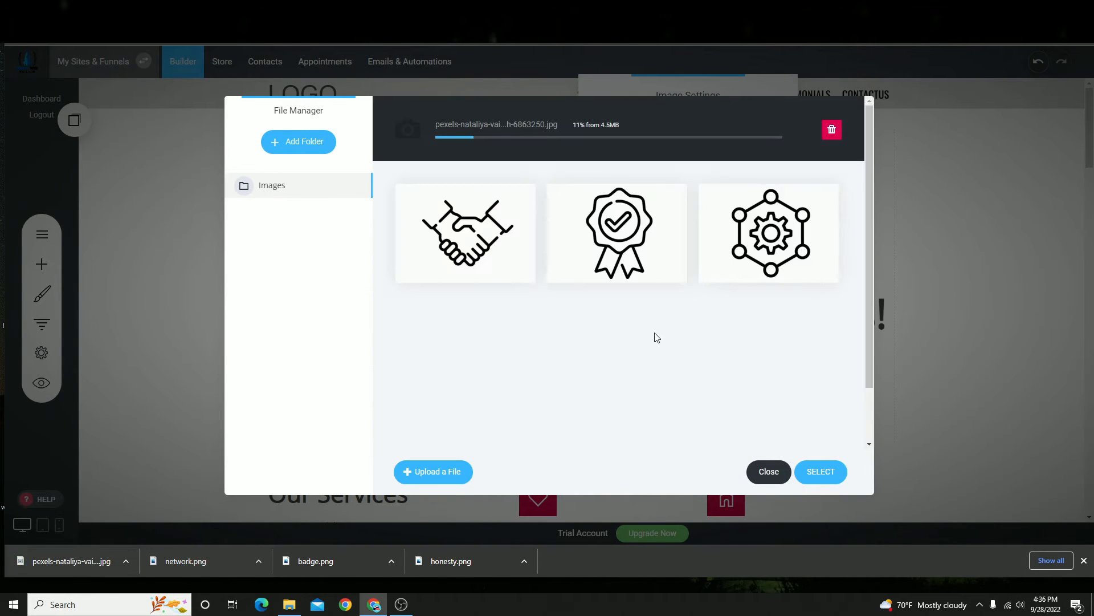
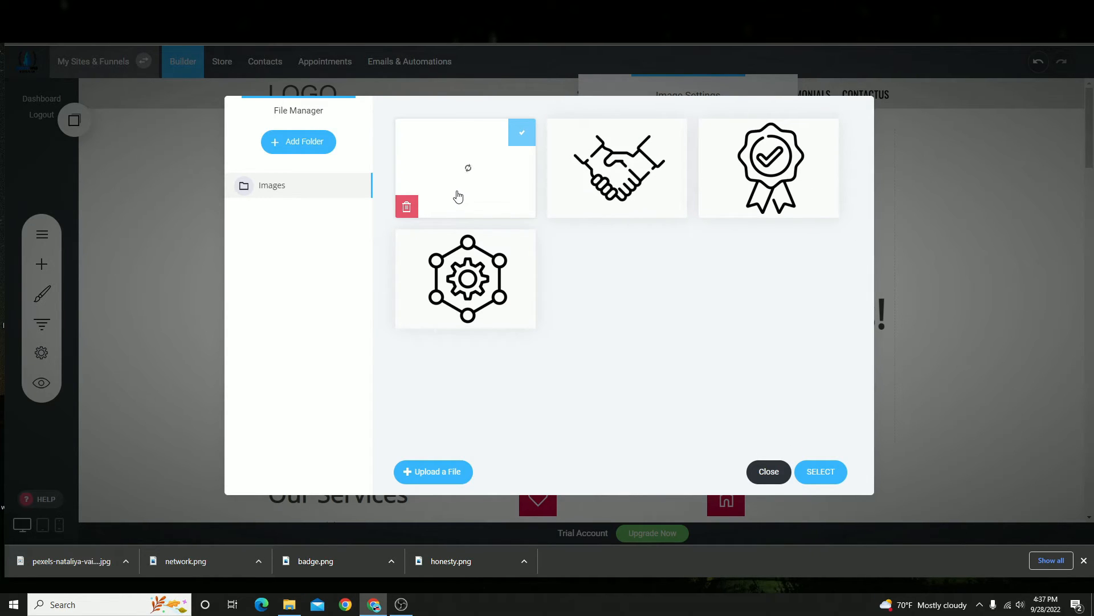
{"action": "left_click", "coordinate": [817, 472]}
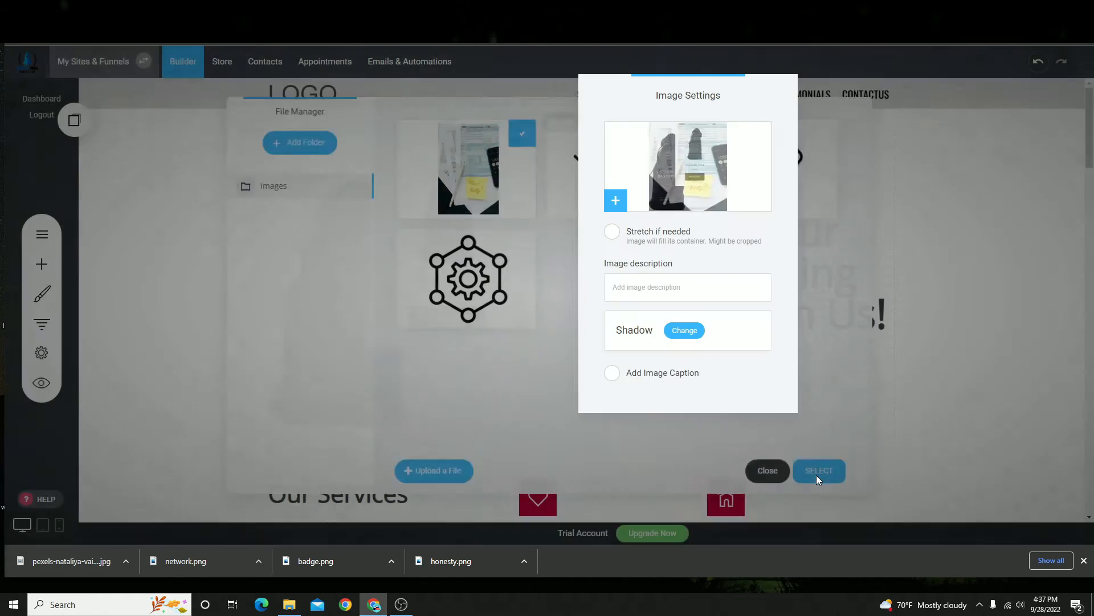
{"action": "left_click", "coordinate": [411, 356]}
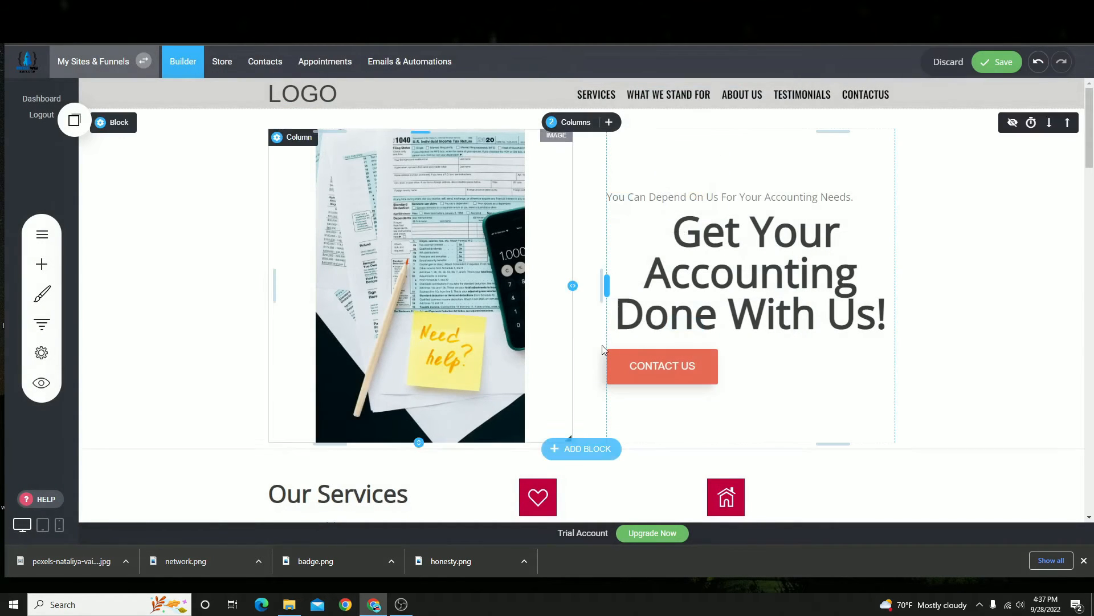
- Review the page from the hero section through the services, core values, testimonials, map and contact sections
{"action": "scroll", "coordinate": [742, 292], "scroll_direction": "down", "scroll_amount": 20}
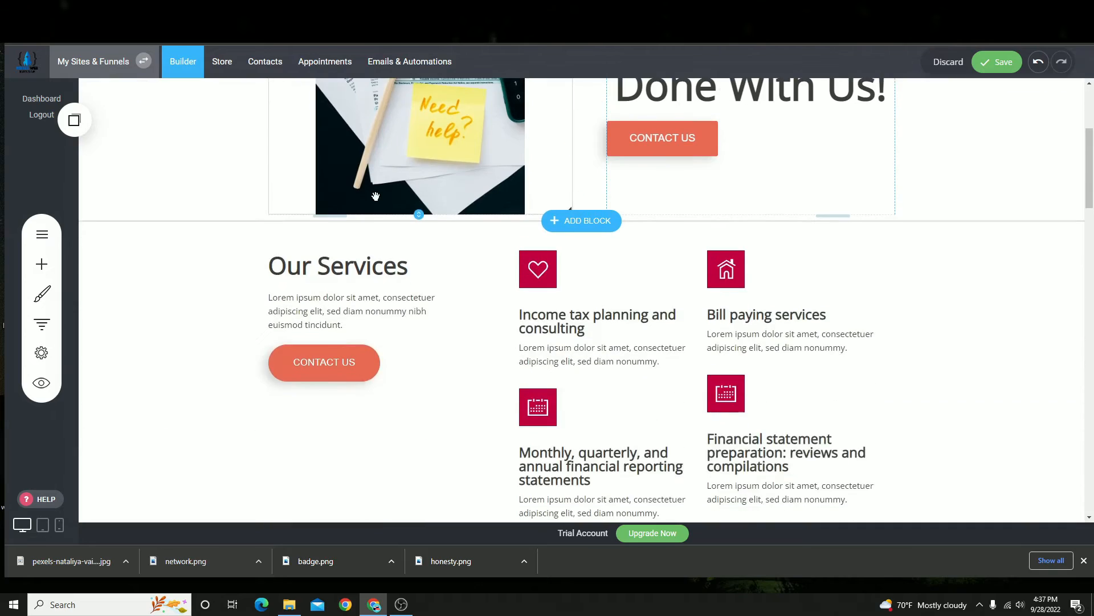
{"action": "scroll", "coordinate": [465, 302], "scroll_direction": "up", "scroll_amount": 20}
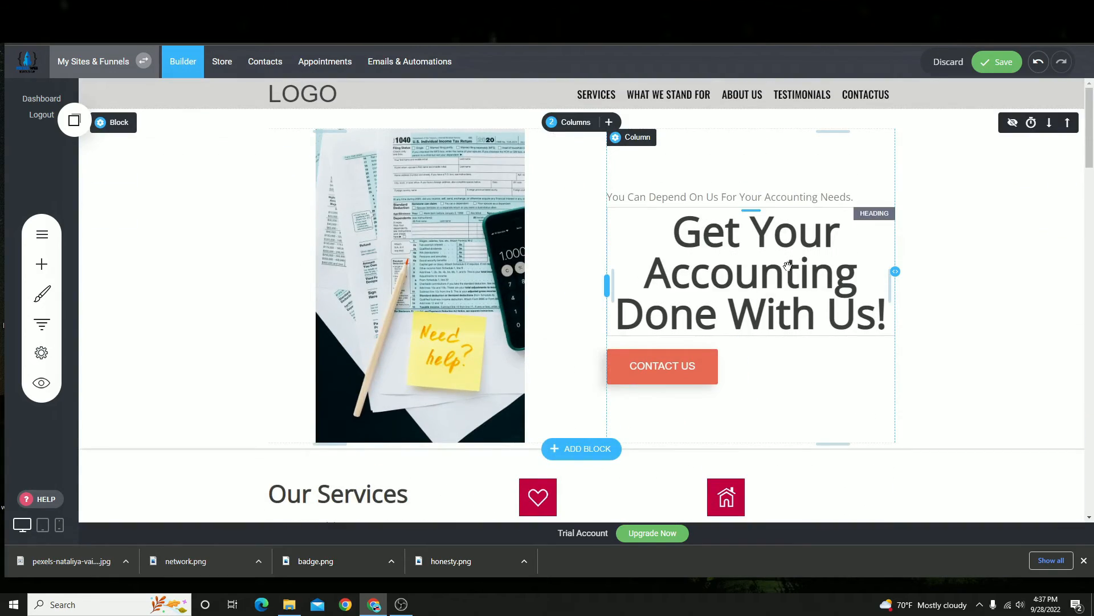
{"action": "scroll", "coordinate": [442, 340], "scroll_direction": "down", "scroll_amount": 12}
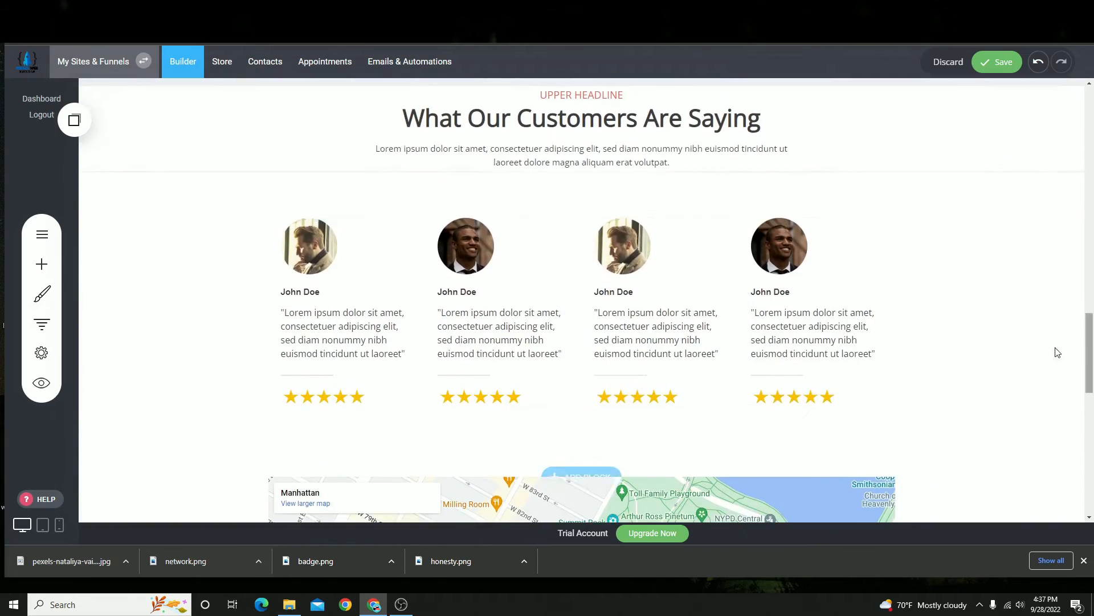
{"action": "scroll", "coordinate": [1058, 352], "scroll_direction": "down", "scroll_amount": 9}
{"action": "scroll", "coordinate": [367, 348], "scroll_direction": "up", "scroll_amount": 4}
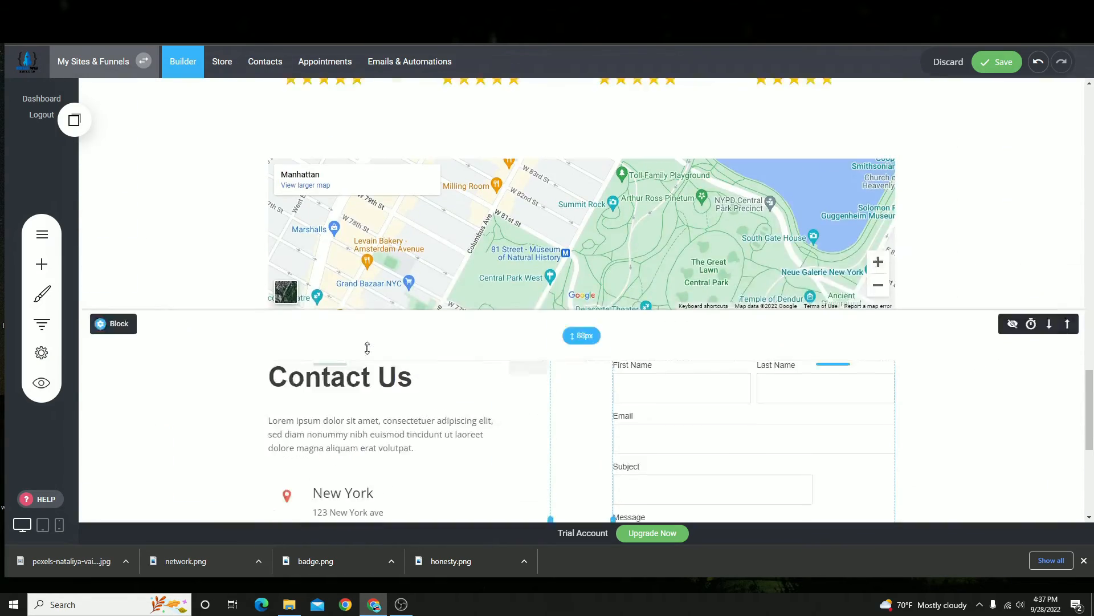
{"action": "scroll", "coordinate": [368, 348], "scroll_direction": "up", "scroll_amount": 5}
{"action": "scroll", "coordinate": [508, 298], "scroll_direction": "down", "scroll_amount": 8}
{"action": "scroll", "coordinate": [884, 335], "scroll_direction": "up", "scroll_amount": 12}
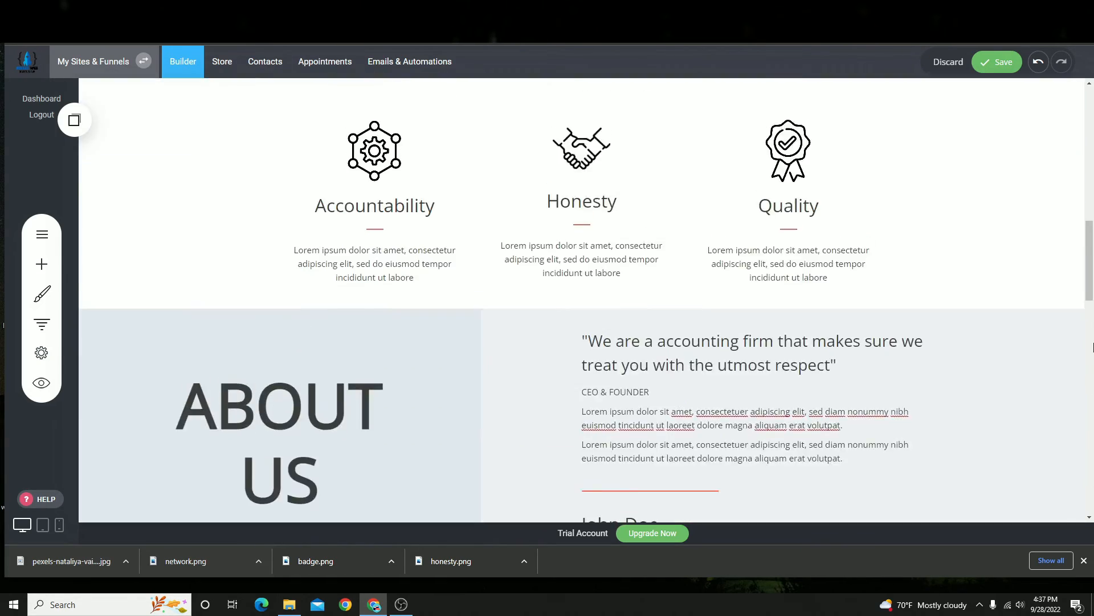
{"action": "left_click_drag", "start_coordinate": [1089, 283], "coordinate": [1089, 145]}
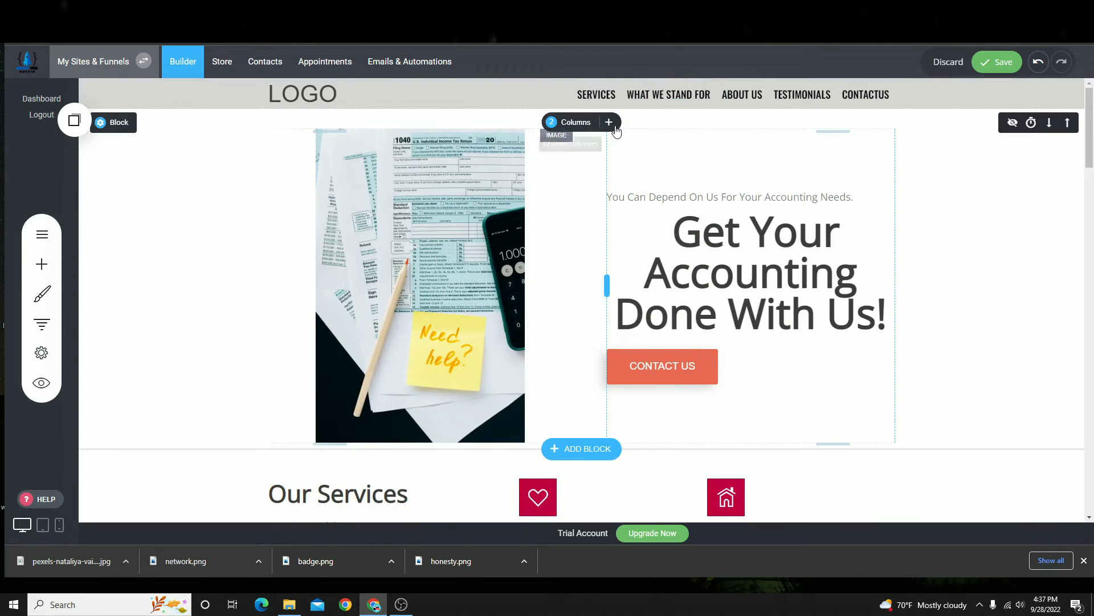
- Add a second row to the header below the navigation, and place a text widget in its center
{"action": "left_click", "coordinate": [39, 262]}
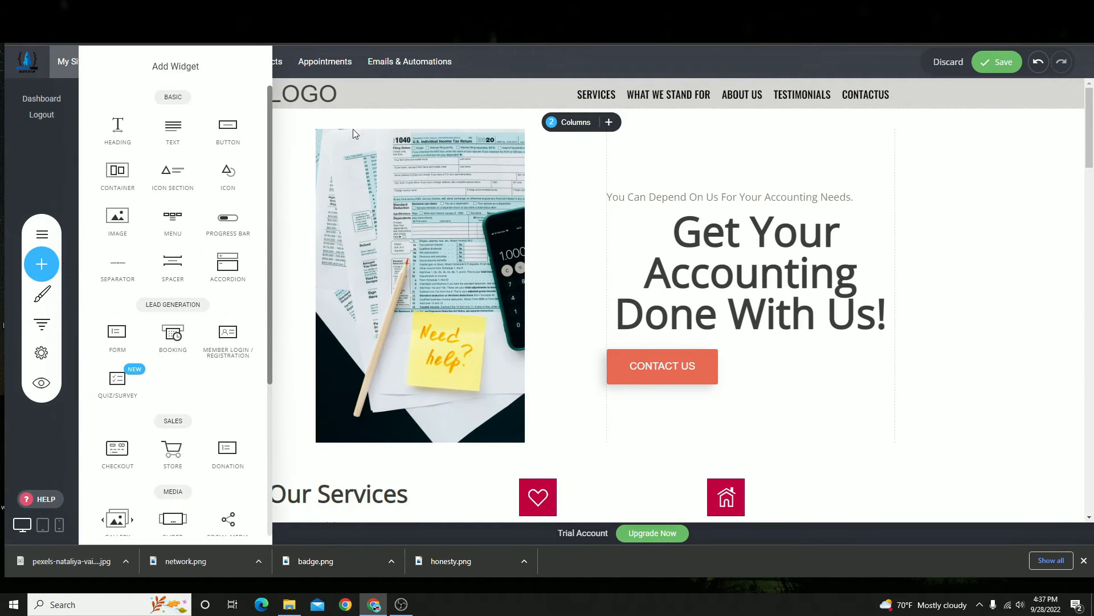
{"action": "left_click", "coordinate": [585, 108]}
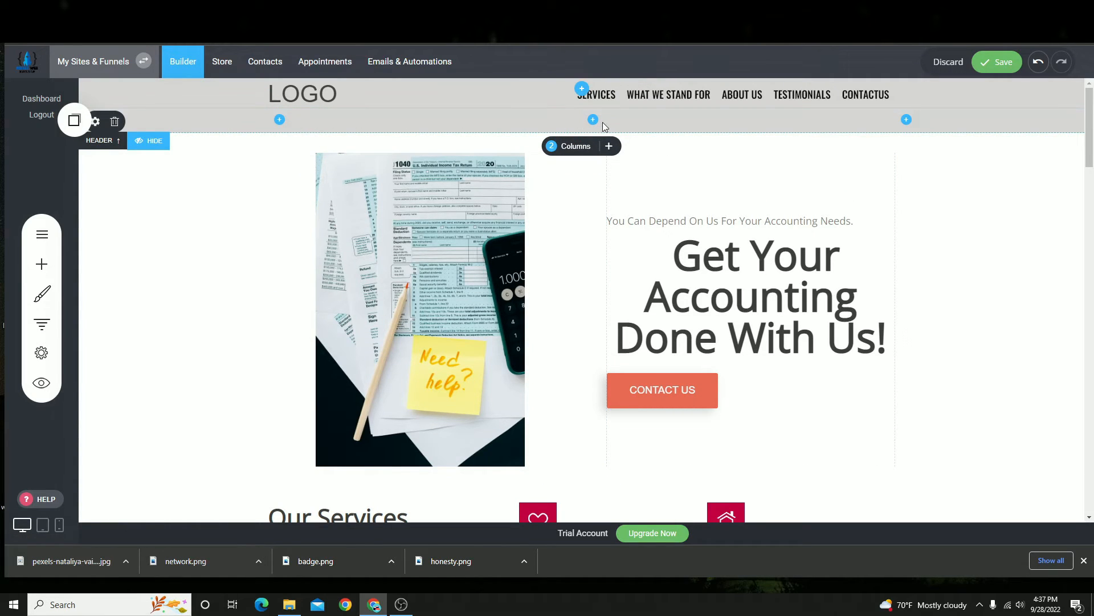
{"action": "left_click", "coordinate": [593, 120]}
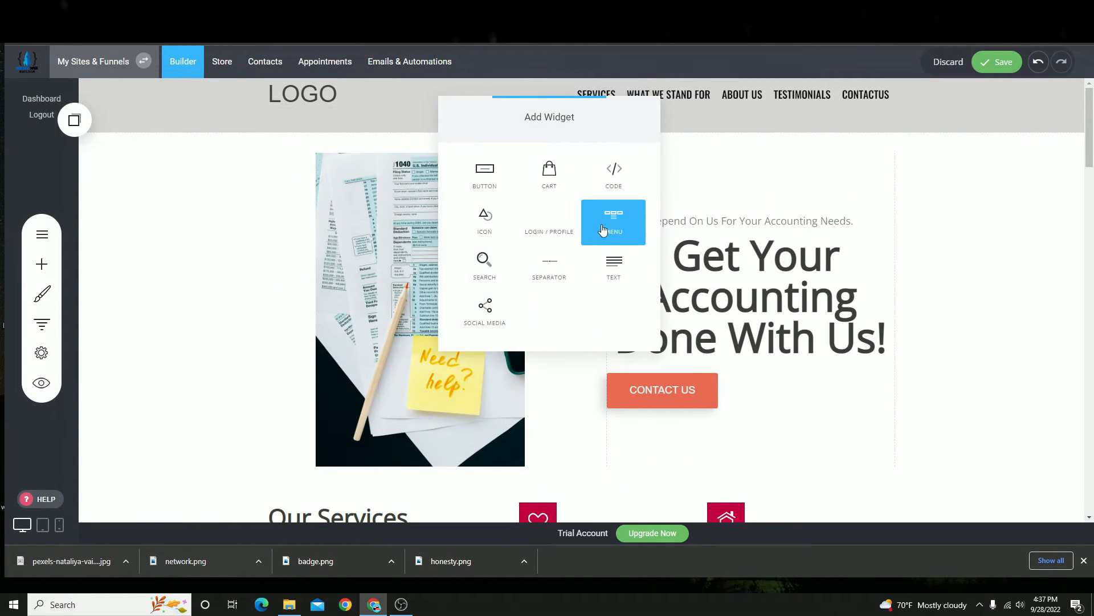
{"action": "left_click", "coordinate": [614, 261]}
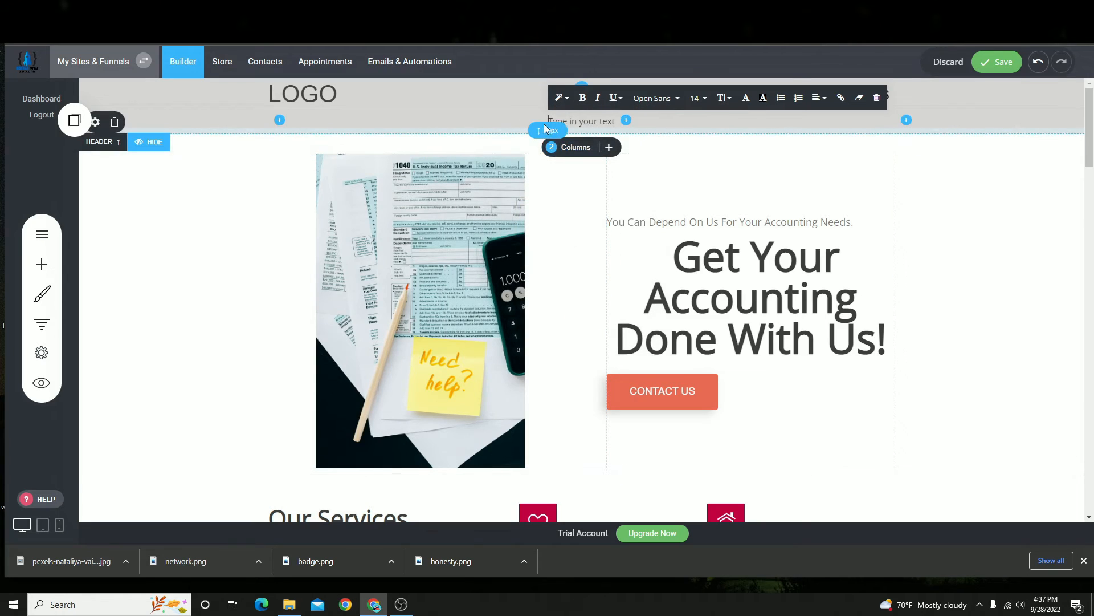
- Replace the new header row's placeholder text with "WE SERVICE ALL OF NEW JERSEY", and save the page
{"action": "left_click_drag", "start_coordinate": [542, 121], "coordinate": [610, 120]}
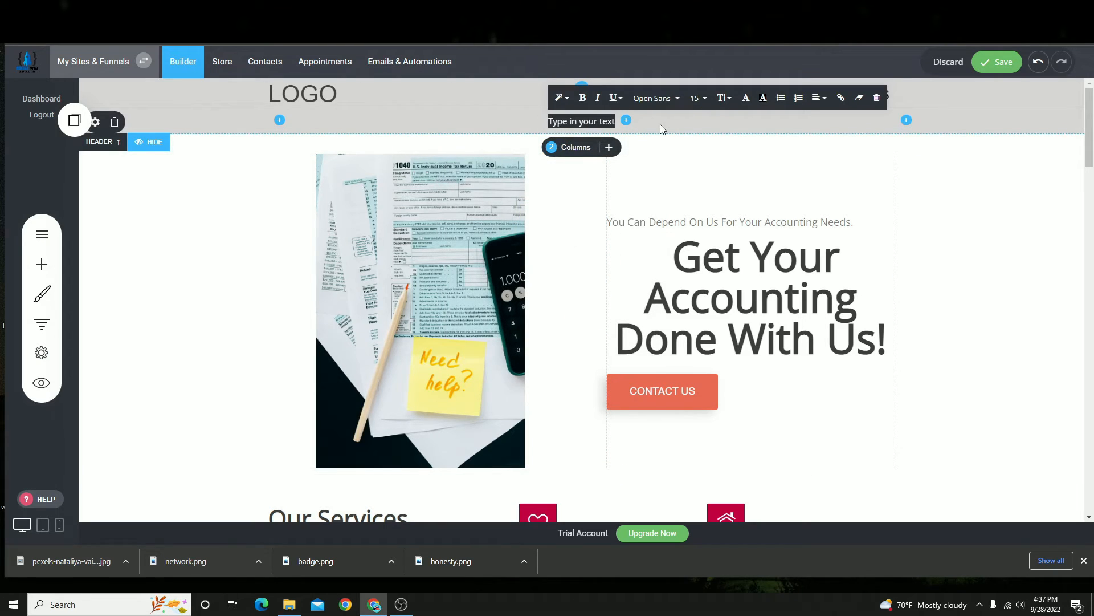
{"action": "type", "text": "WE SERVIC"}
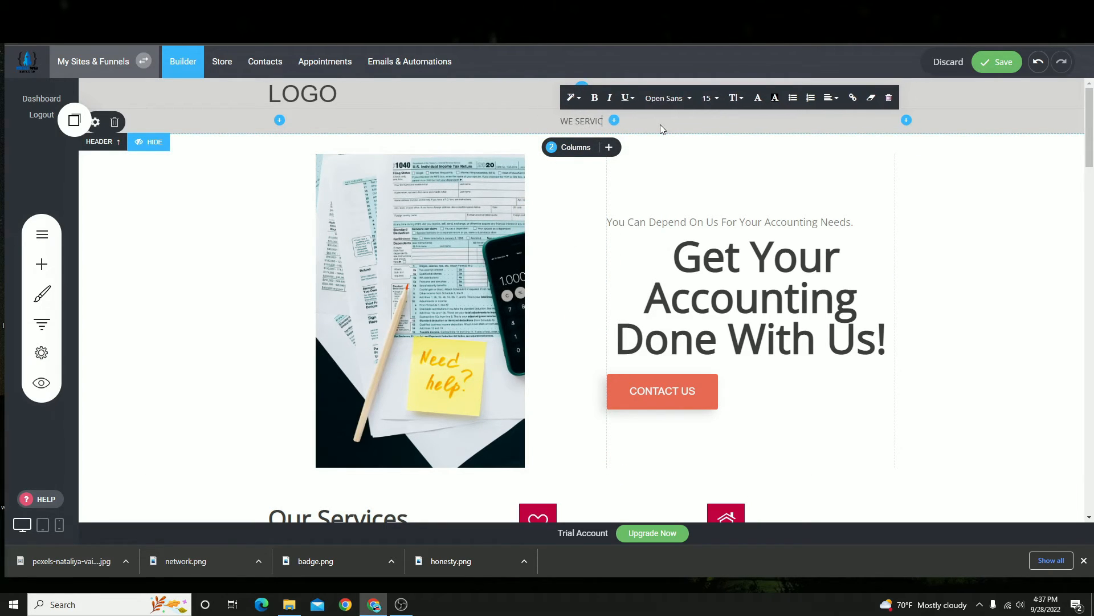
{"action": "type", "text": "E ALL"}
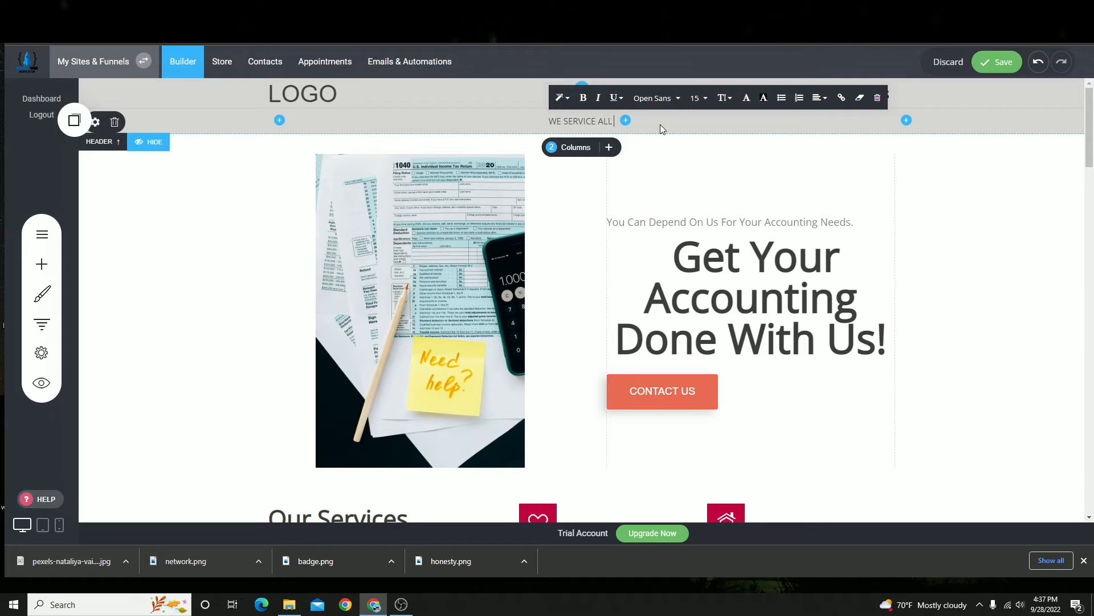
{"action": "type", "text": " OF NEW"}
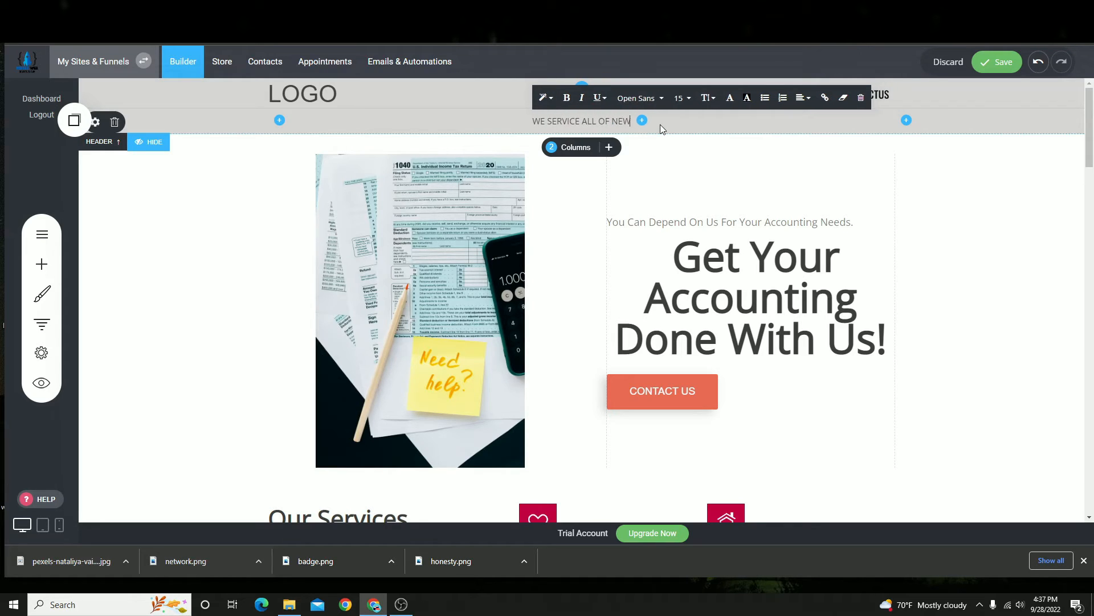
{"action": "type", "text": "JERSEY ARE"}
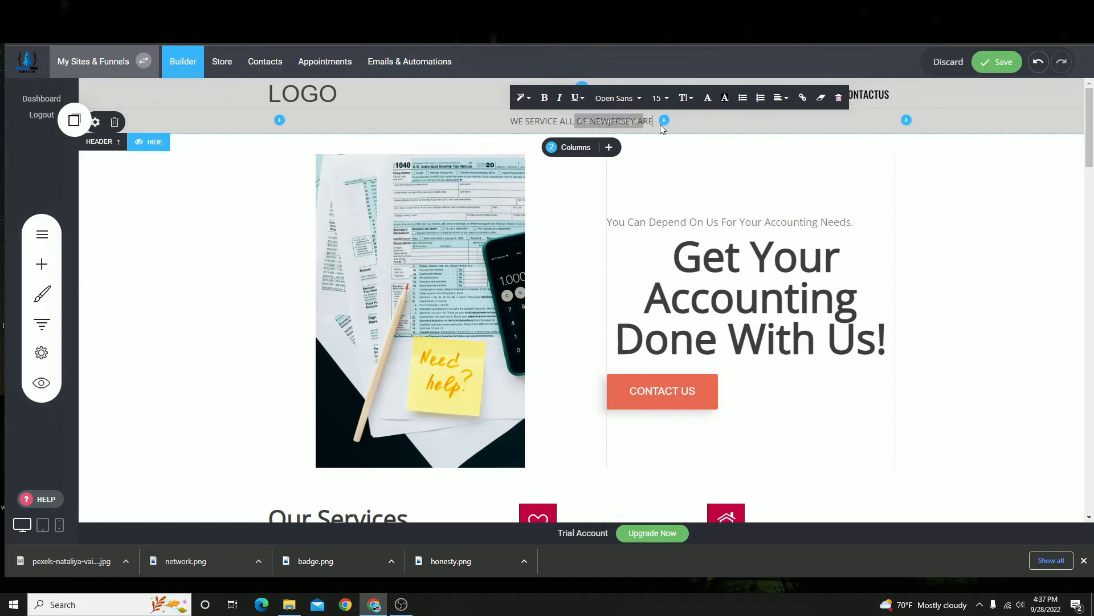
{"action": "type", "text": "A"}
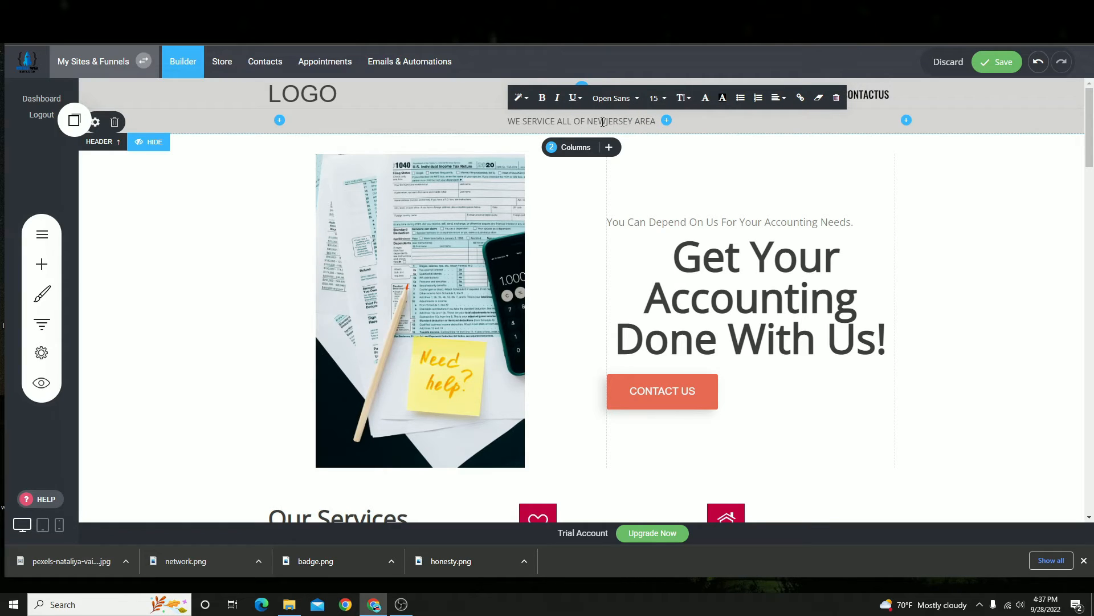
{"action": "left_click", "coordinate": [606, 121]}
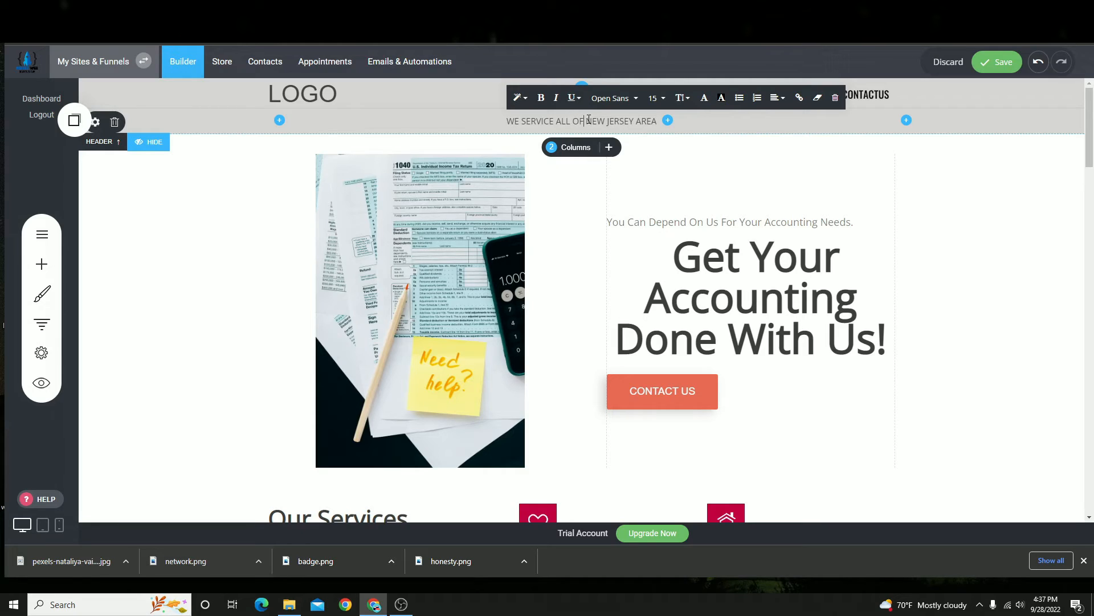
{"action": "key", "text": "BackSpace"}
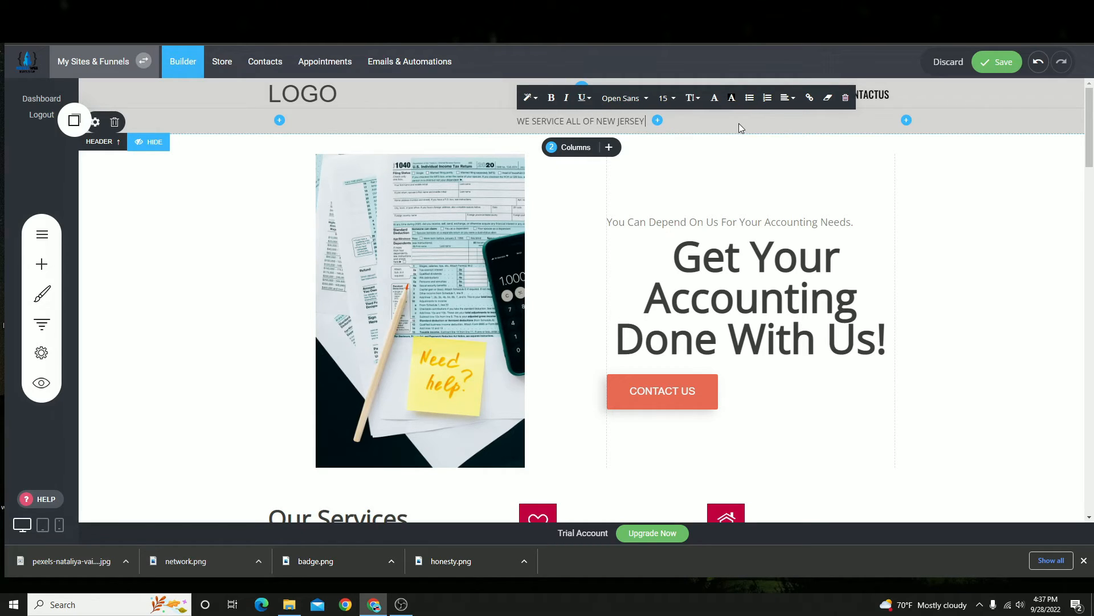
{"action": "key", "text": "BackSpace"}
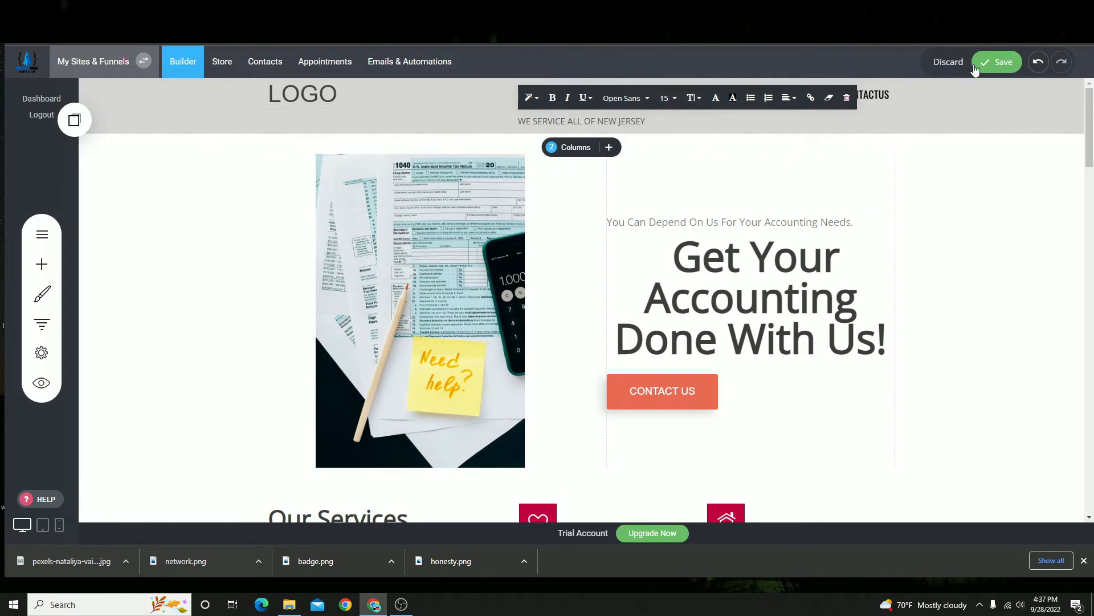
{"action": "left_click", "coordinate": [997, 62]}
- Set the second header row's background color to blue 23A3EA, and increase the spacing around the navigation row
{"action": "scroll", "coordinate": [752, 256], "scroll_direction": "down", "scroll_amount": 3}
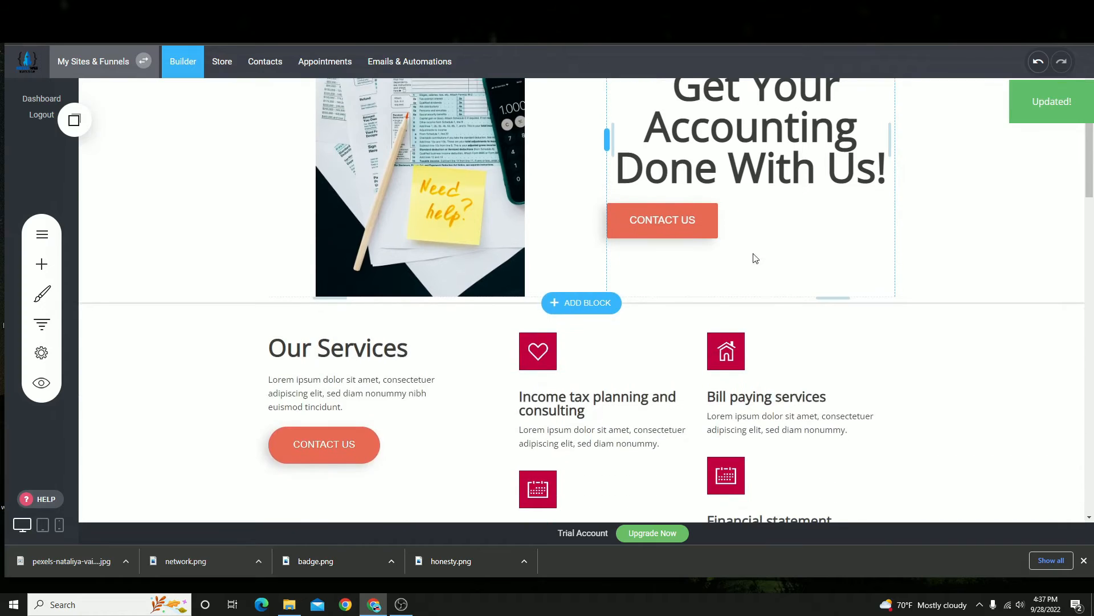
{"action": "scroll", "coordinate": [764, 228], "scroll_direction": "up", "scroll_amount": 3}
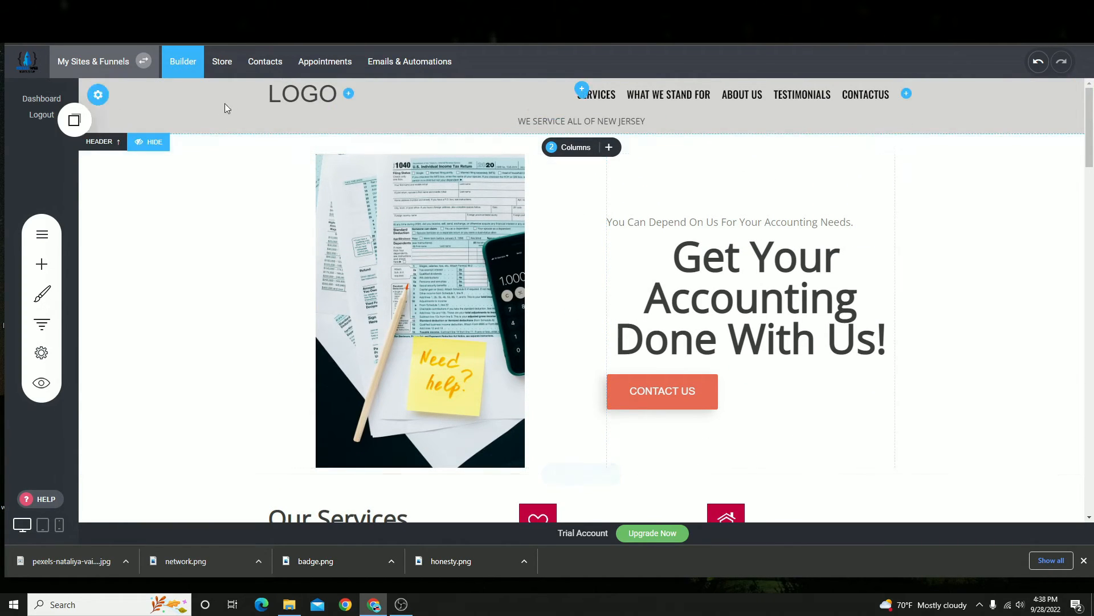
{"action": "left_click", "coordinate": [96, 122]}
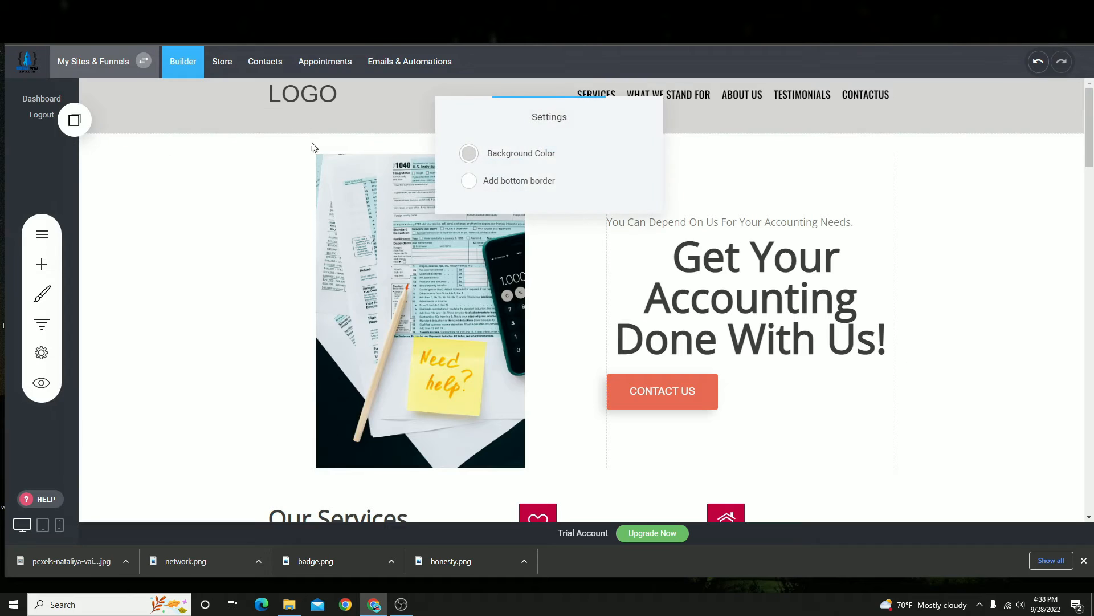
{"action": "left_click", "coordinate": [468, 154]}
{"action": "left_click_drag", "start_coordinate": [528, 212], "coordinate": [507, 230]}
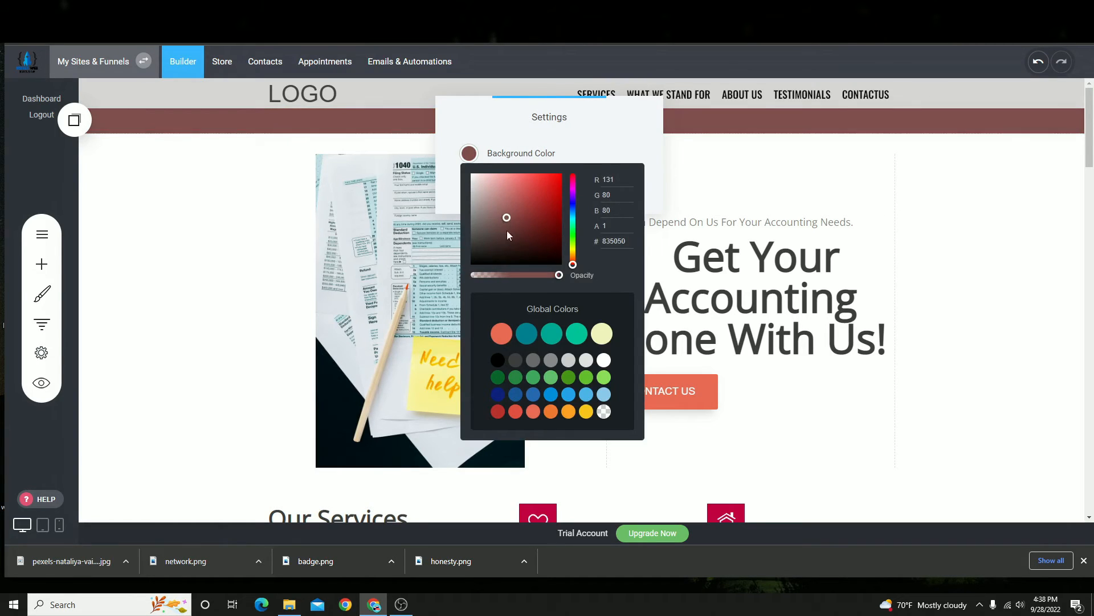
{"action": "left_click", "coordinate": [568, 396]}
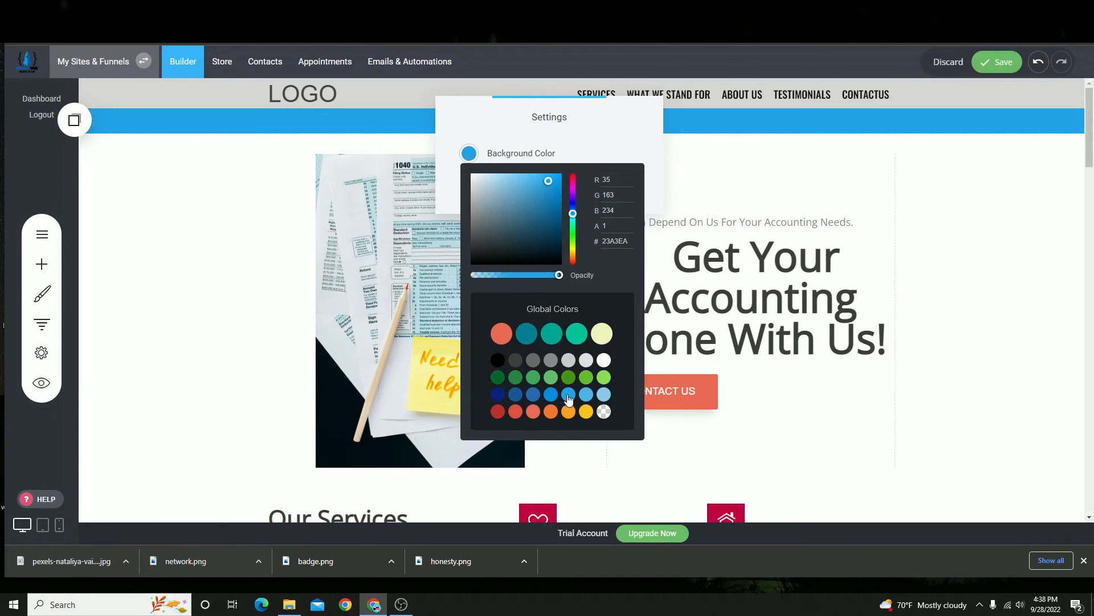
{"action": "left_click", "coordinate": [688, 200]}
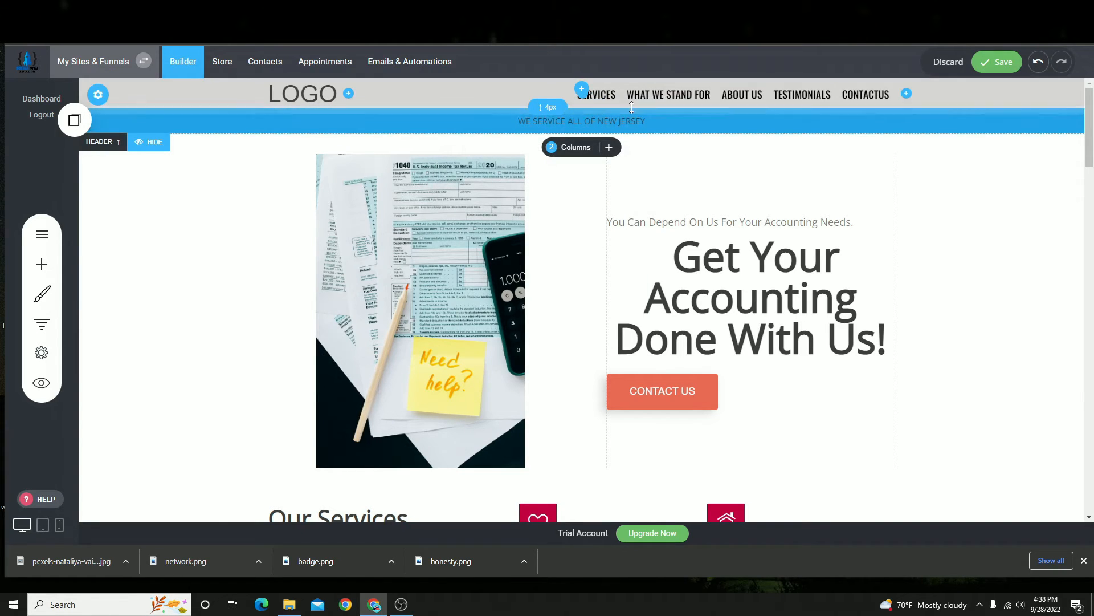
{"action": "left_click_drag", "start_coordinate": [632, 108], "coordinate": [683, 95]}
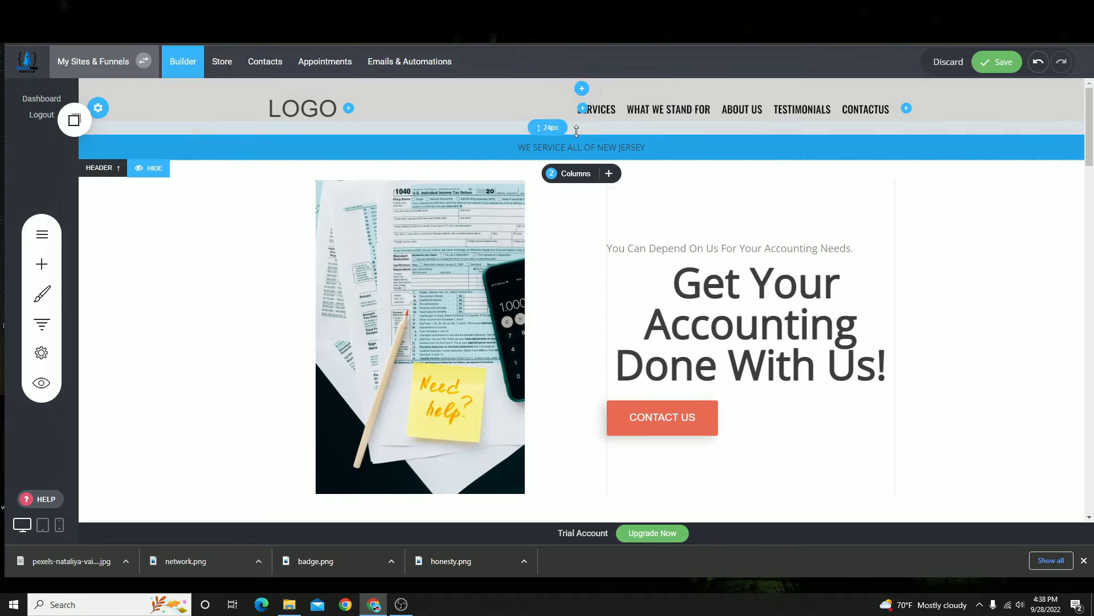
{"action": "left_click_drag", "start_coordinate": [444, 127], "coordinate": [445, 123]}
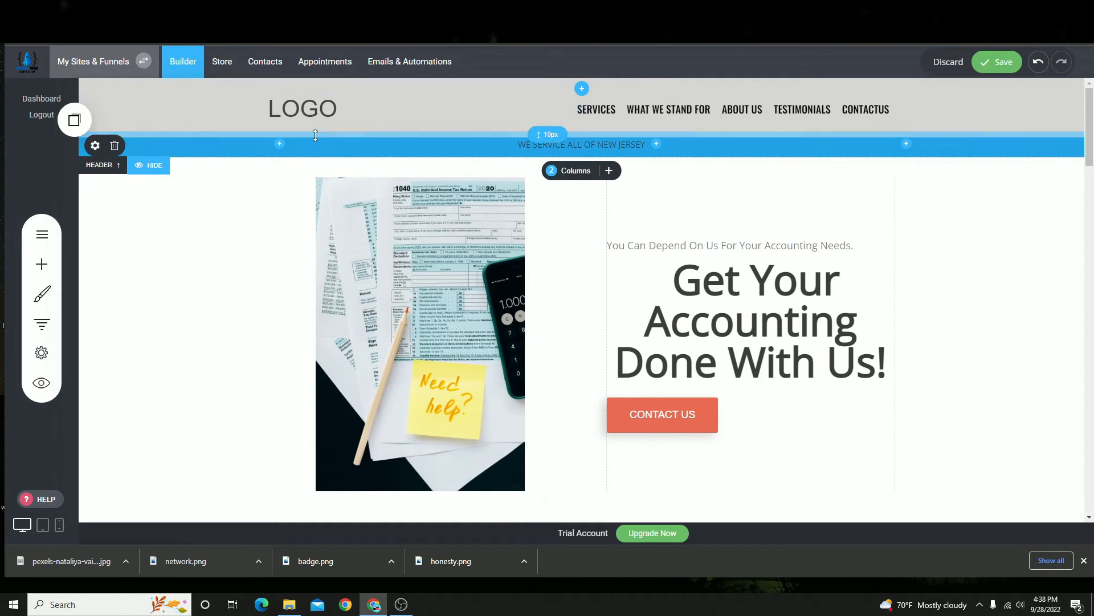
- Format the "WE SERVICE ALL OF NEW JERSEY" text as bold, size 28 and white, and save the page
{"action": "double_click", "coordinate": [525, 146]}
{"action": "left_click_drag", "start_coordinate": [525, 146], "coordinate": [712, 150]}
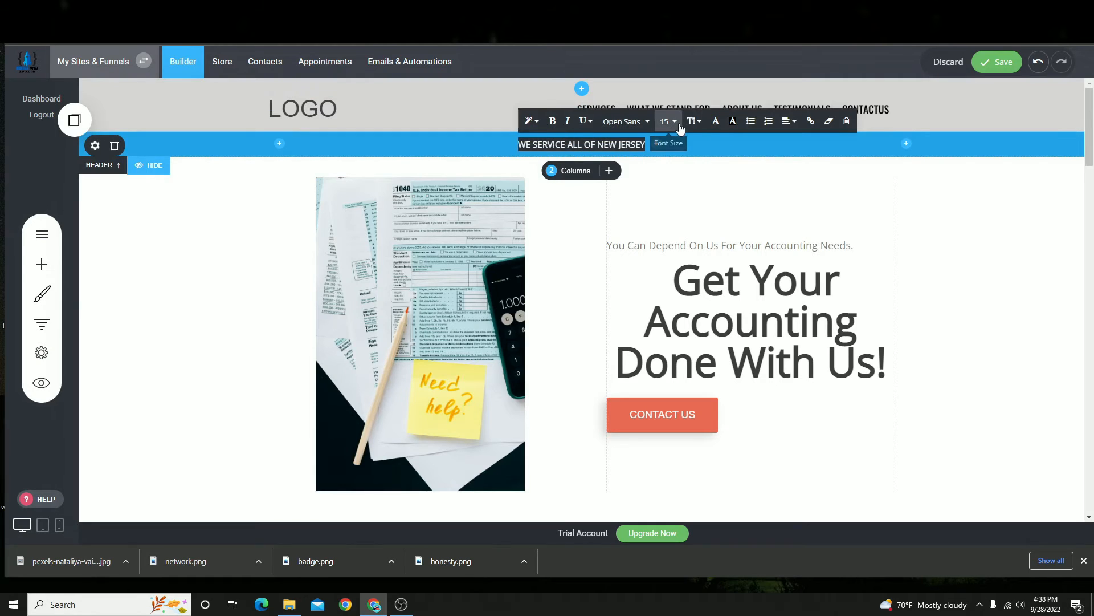
{"action": "left_click", "coordinate": [552, 121]}
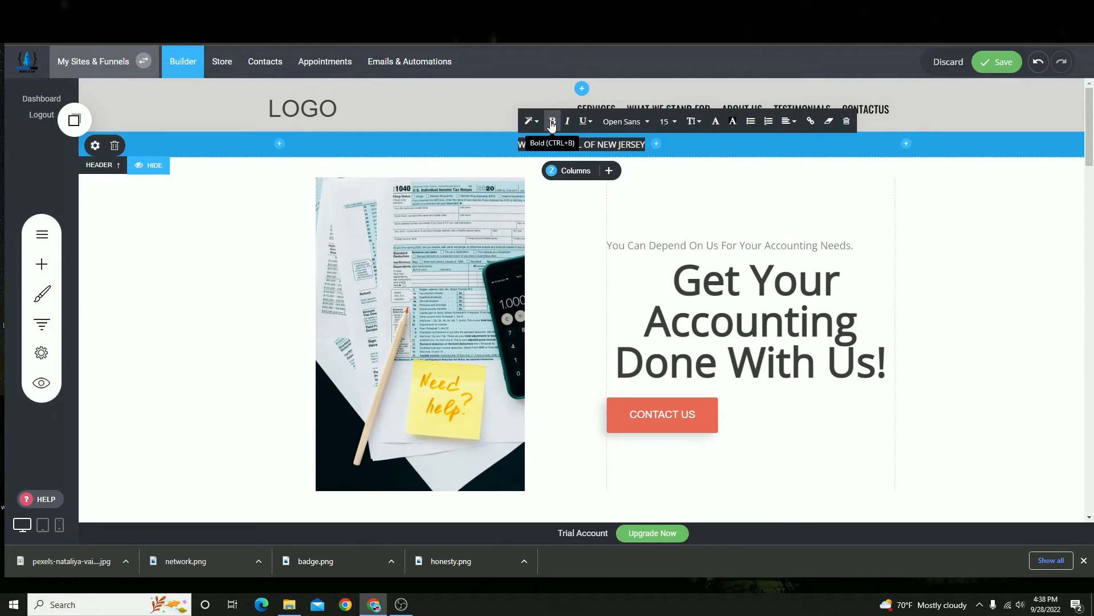
{"action": "left_click", "coordinate": [675, 126]}
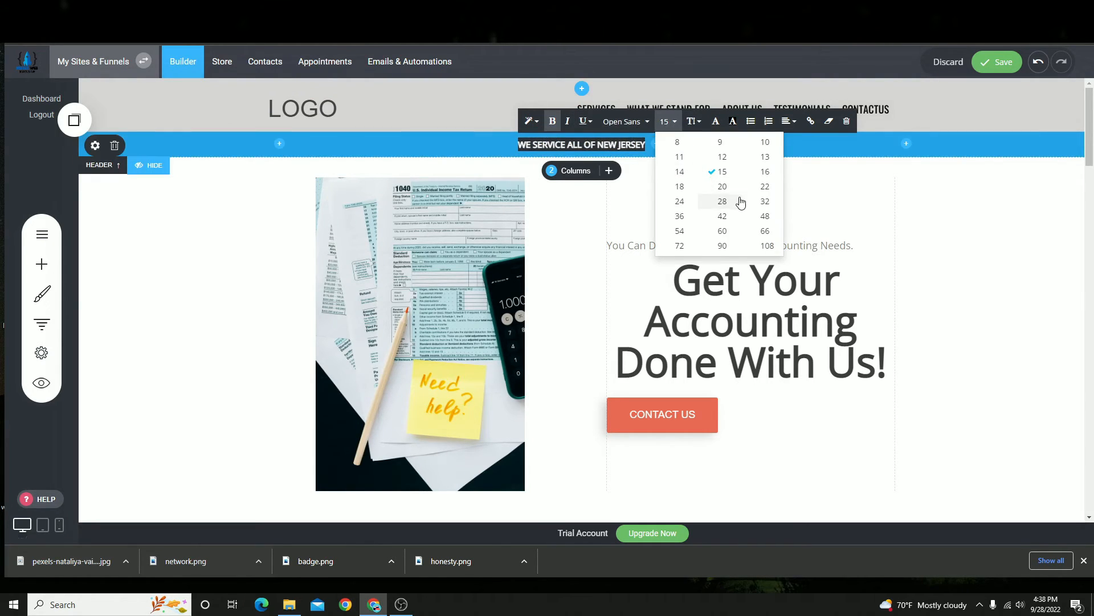
{"action": "left_click", "coordinate": [765, 188]}
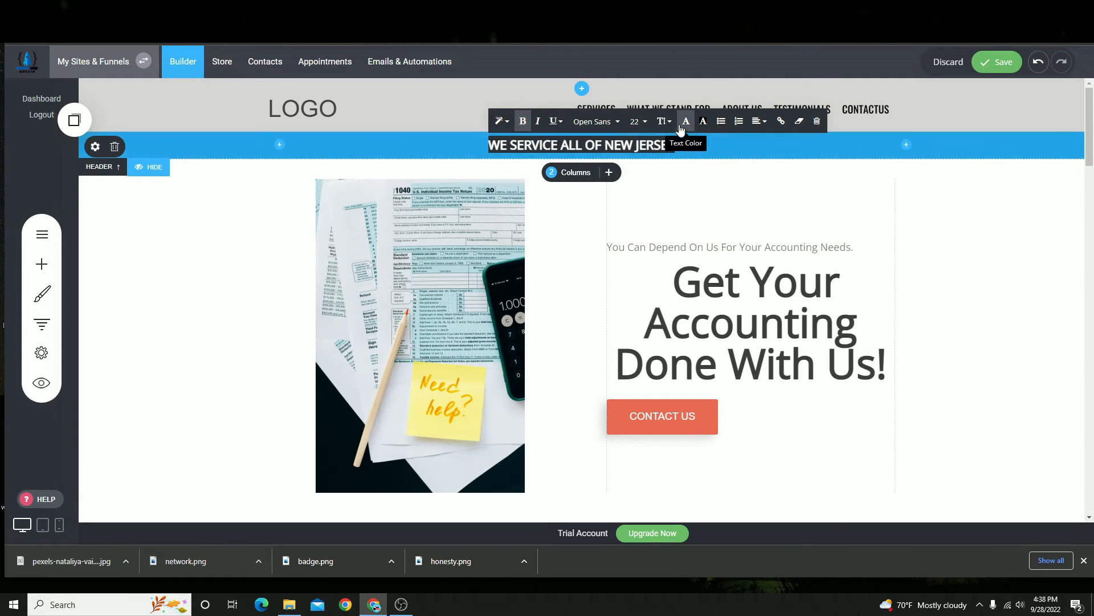
{"action": "left_click", "coordinate": [651, 133]}
{"action": "left_click", "coordinate": [691, 201]}
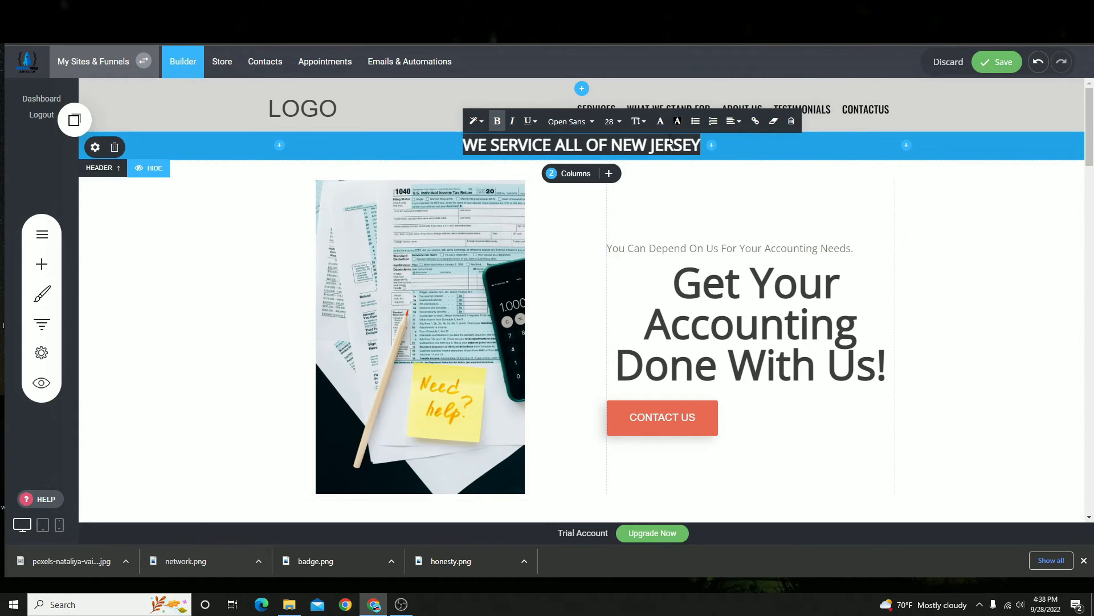
{"action": "left_click", "coordinate": [661, 122]}
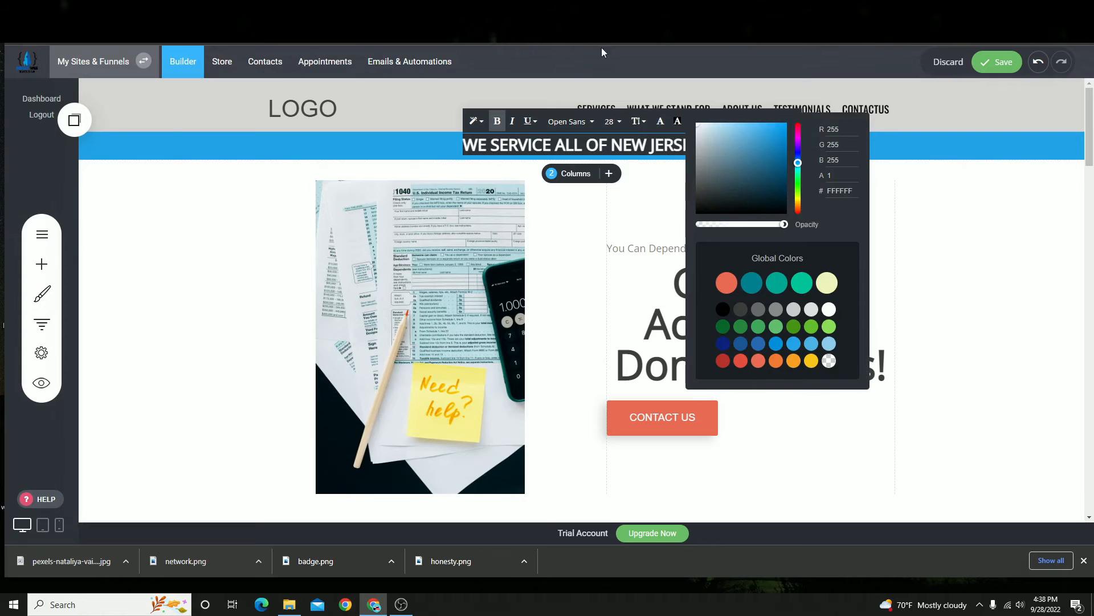
{"action": "left_click", "coordinate": [930, 187]}
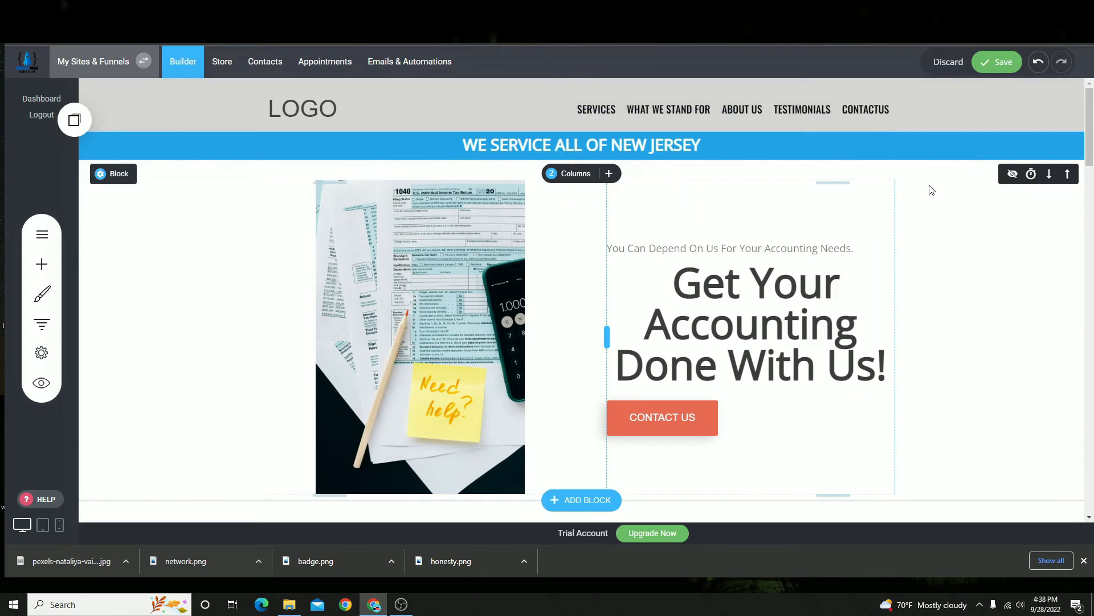
{"action": "left_click", "coordinate": [1003, 62]}
- Round the hero section's Contact Us button with a 60px border radius to match the services button, and save the page
{"action": "scroll", "coordinate": [570, 319], "scroll_direction": "down", "scroll_amount": 10}
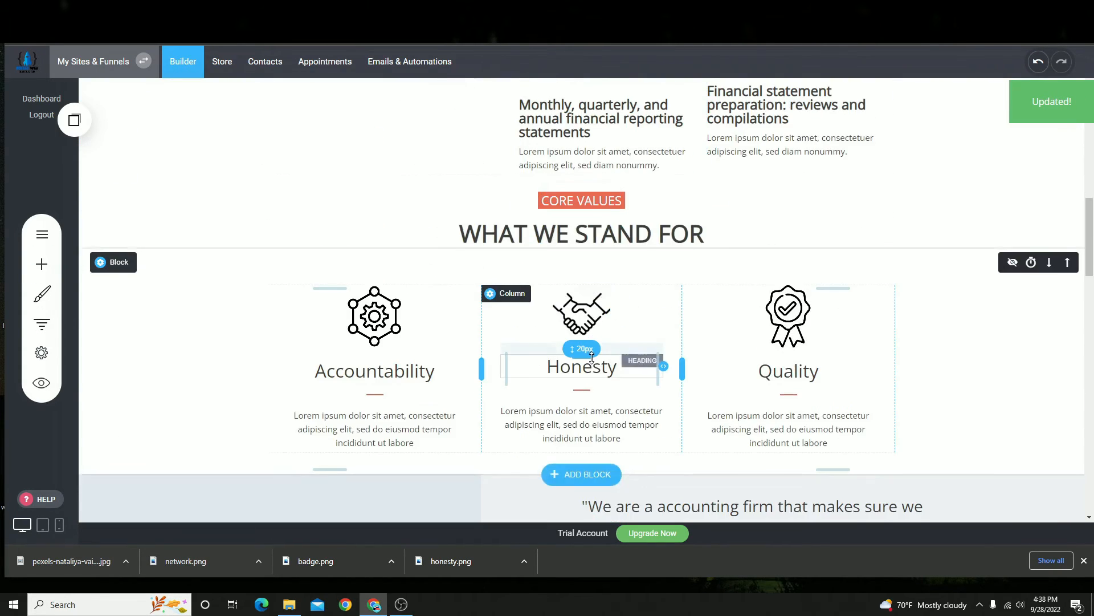
{"action": "scroll", "coordinate": [591, 357], "scroll_direction": "up", "scroll_amount": 11}
{"action": "scroll", "coordinate": [650, 282], "scroll_direction": "down", "scroll_amount": 4}
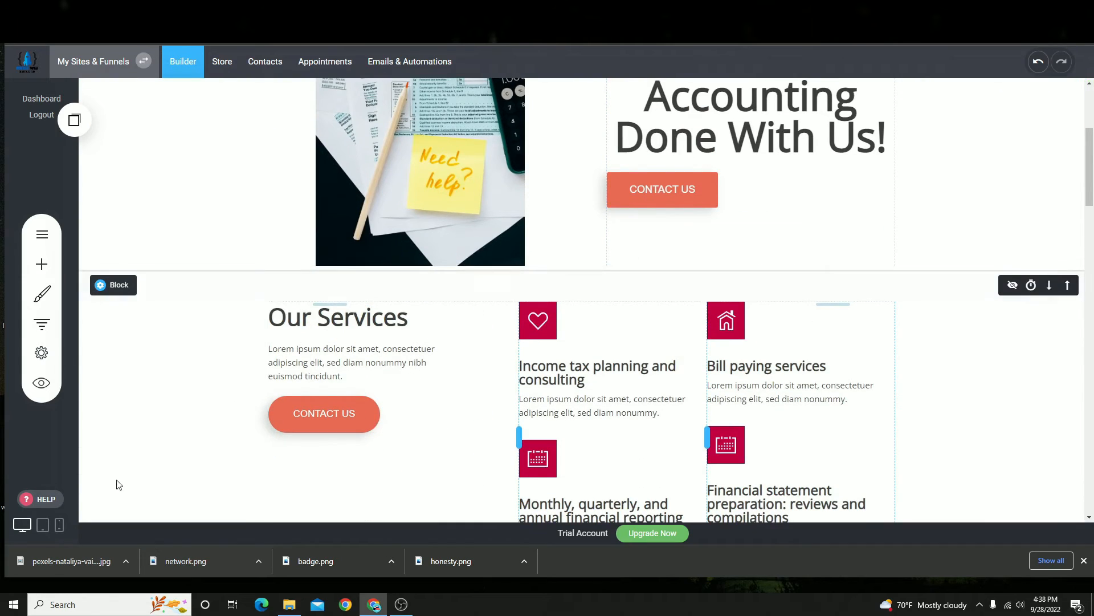
{"action": "scroll", "coordinate": [119, 485], "scroll_direction": "down", "scroll_amount": 12}
{"action": "scroll", "coordinate": [418, 351], "scroll_direction": "up", "scroll_amount": 16}
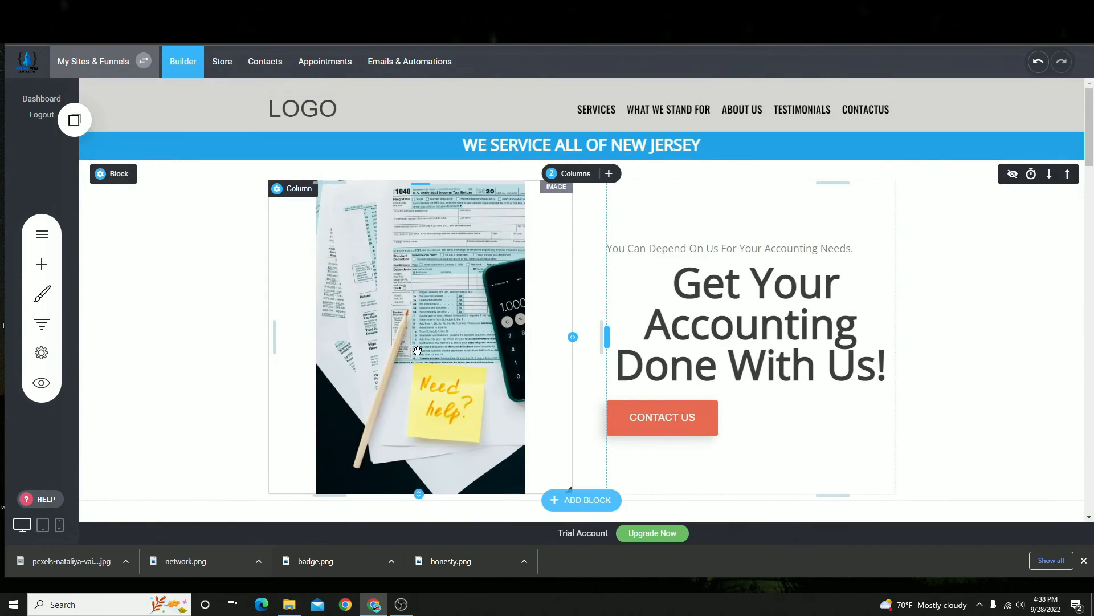
{"action": "scroll", "coordinate": [417, 351], "scroll_direction": "down", "scroll_amount": 4}
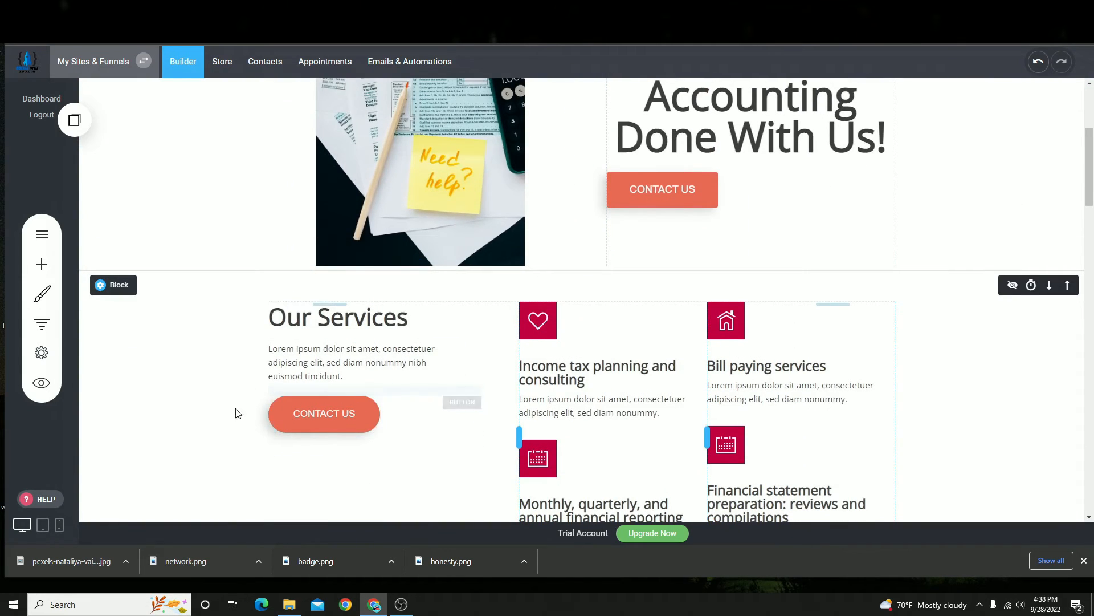
{"action": "left_click", "coordinate": [687, 186]}
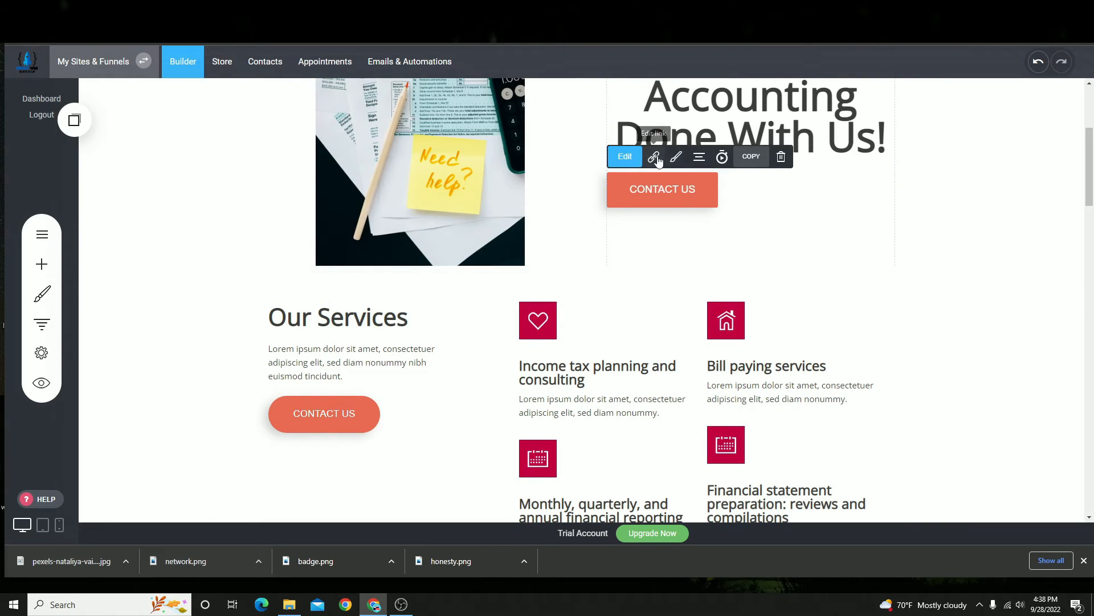
{"action": "left_click", "coordinate": [677, 157]}
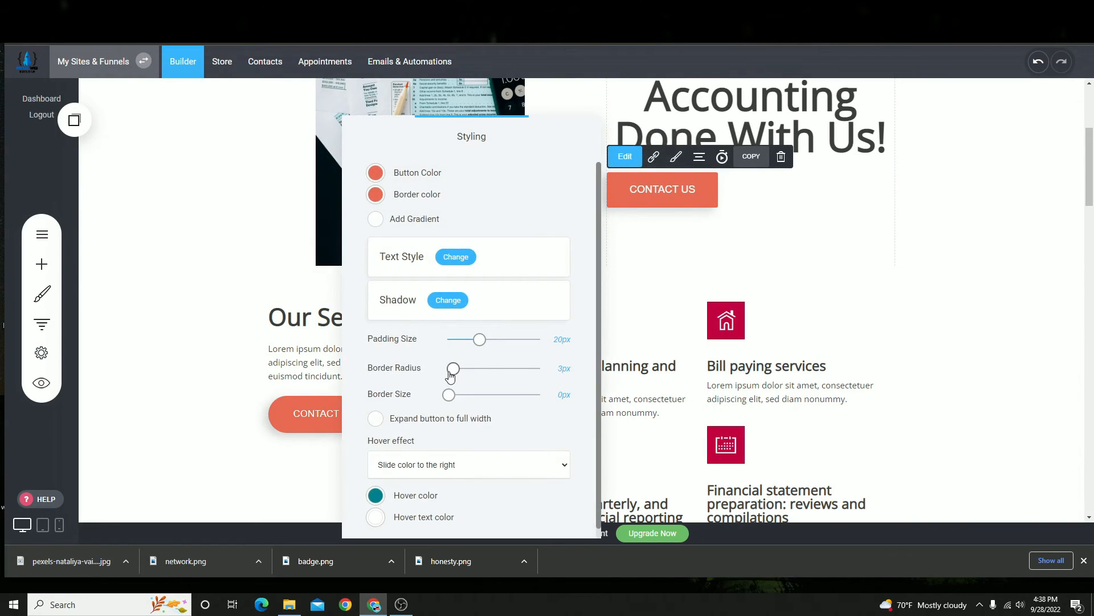
{"action": "left_click_drag", "start_coordinate": [453, 369], "coordinate": [888, 371]}
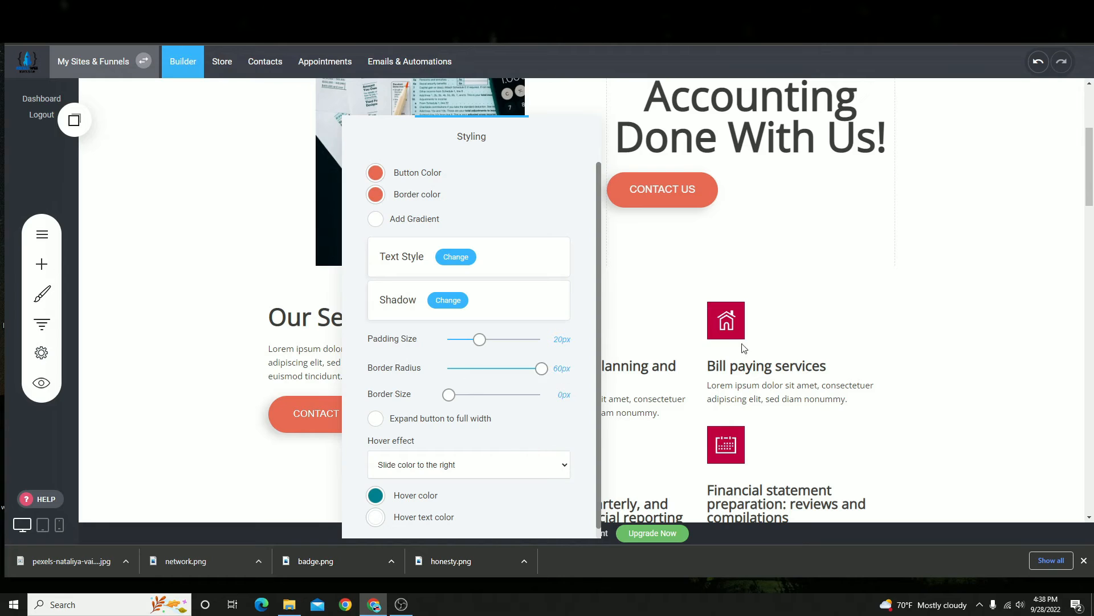
{"action": "left_click", "coordinate": [756, 297]}
{"action": "left_click", "coordinate": [994, 66]}
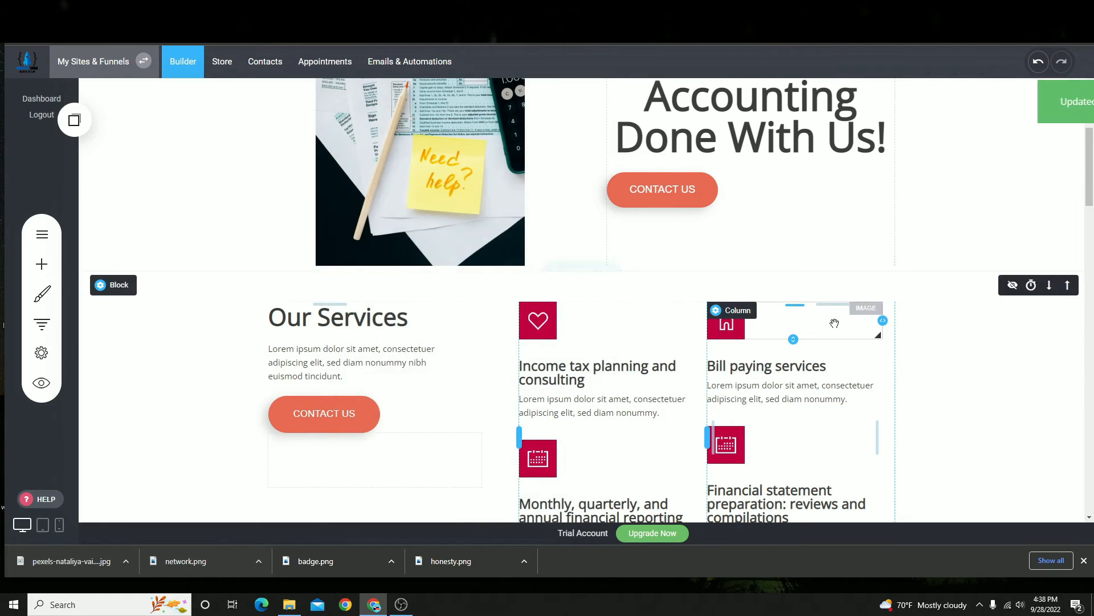
- Change the primary color in the global color palette to blue 23A3EA and confirm it
{"action": "scroll", "coordinate": [835, 323], "scroll_direction": "down", "scroll_amount": 20}
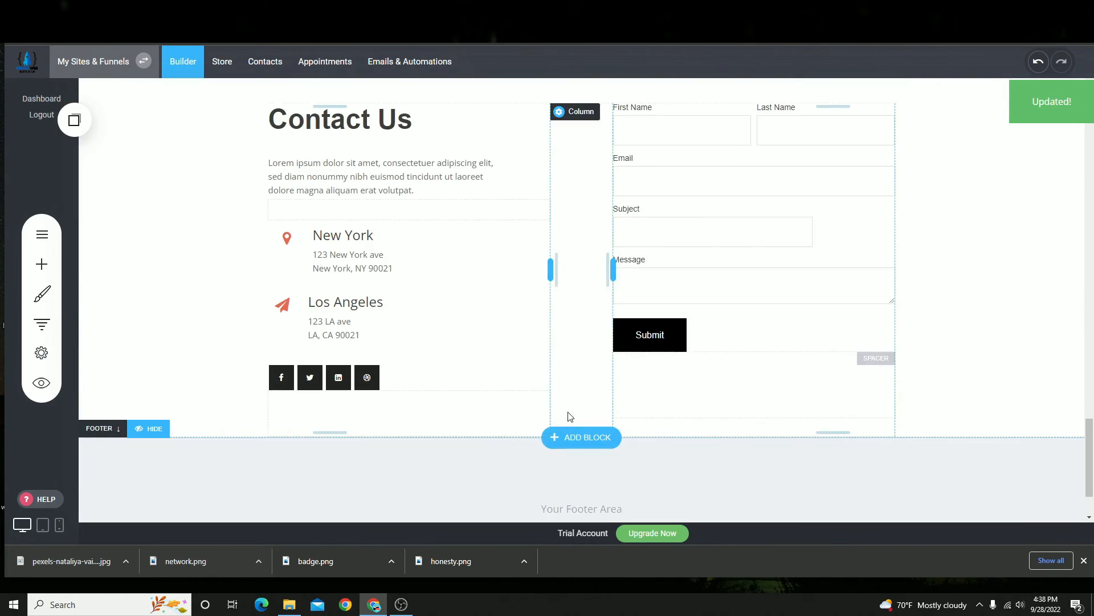
{"action": "scroll", "coordinate": [210, 298], "scroll_direction": "up", "scroll_amount": 10}
{"action": "left_click", "coordinate": [38, 296]}
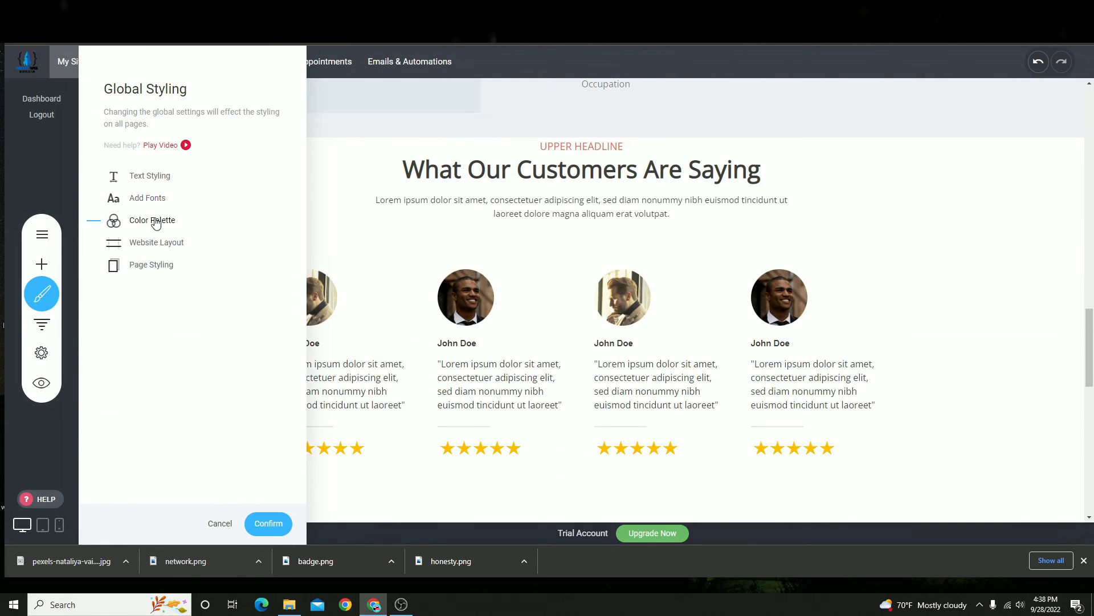
{"action": "left_click", "coordinate": [153, 221]}
{"action": "left_click", "coordinate": [114, 211]}
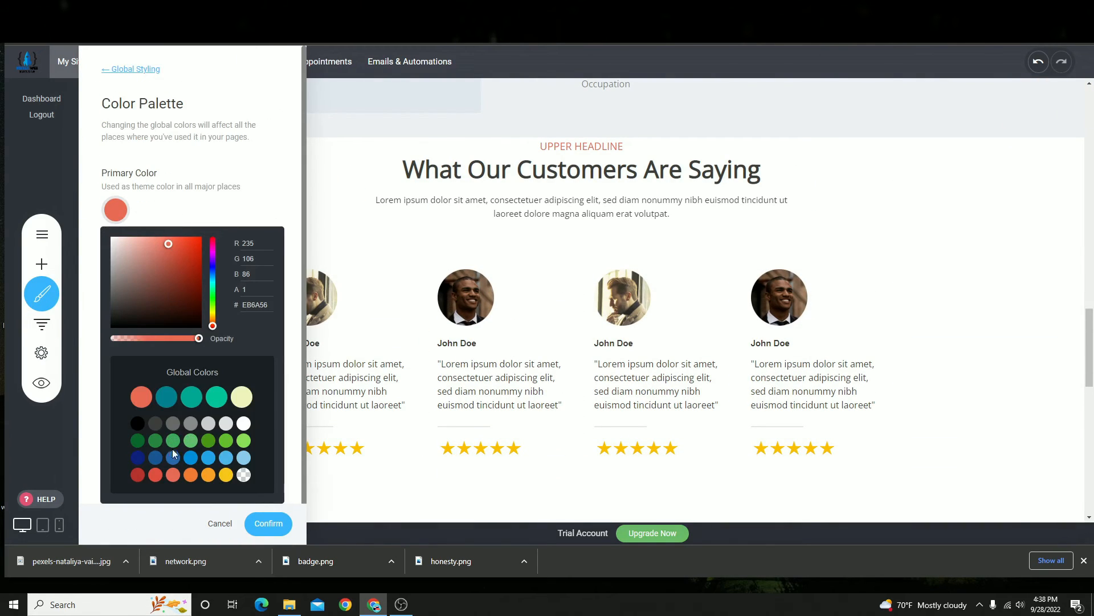
{"action": "left_click", "coordinate": [208, 459]}
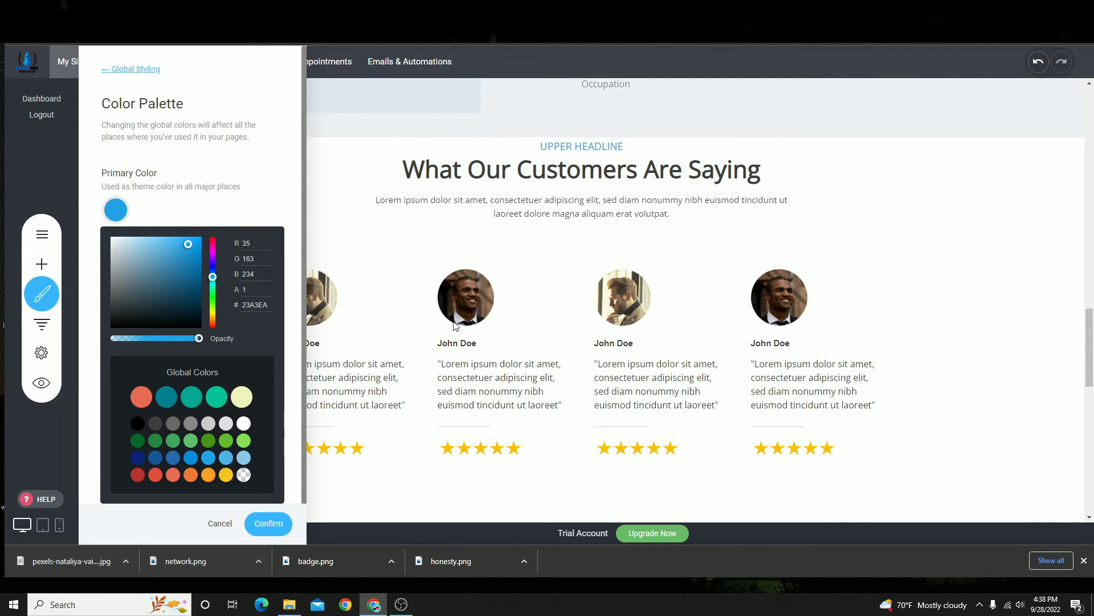
{"action": "left_click", "coordinate": [262, 520]}
- Set the icon color of the New York location in the contact section to the blue primary color
{"action": "scroll", "coordinate": [748, 246], "scroll_direction": "down", "scroll_amount": 10}
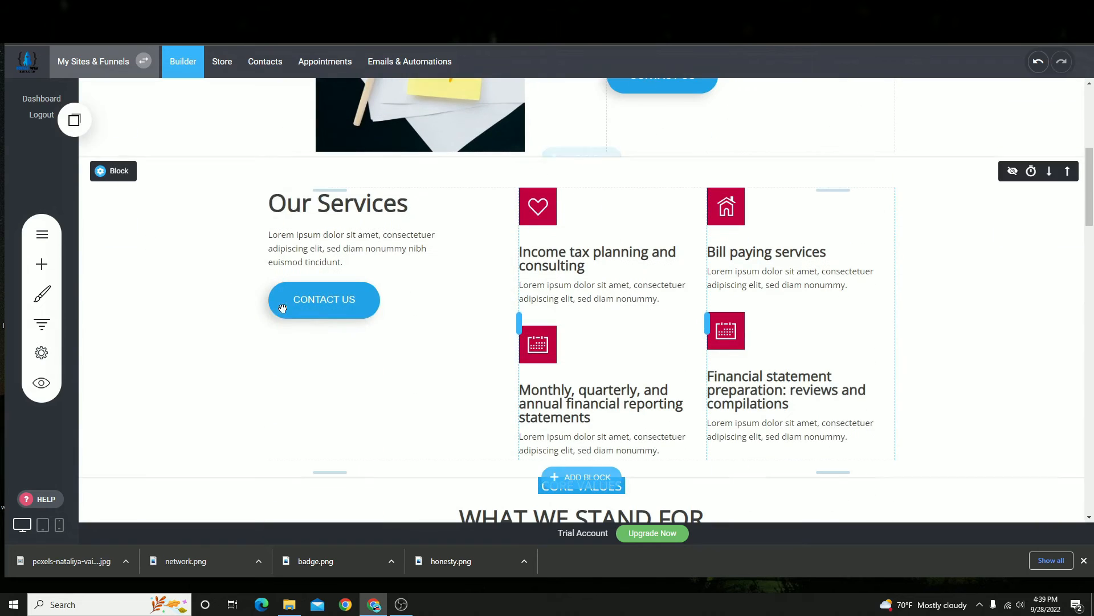
{"action": "scroll", "coordinate": [582, 285], "scroll_direction": "down", "scroll_amount": 15}
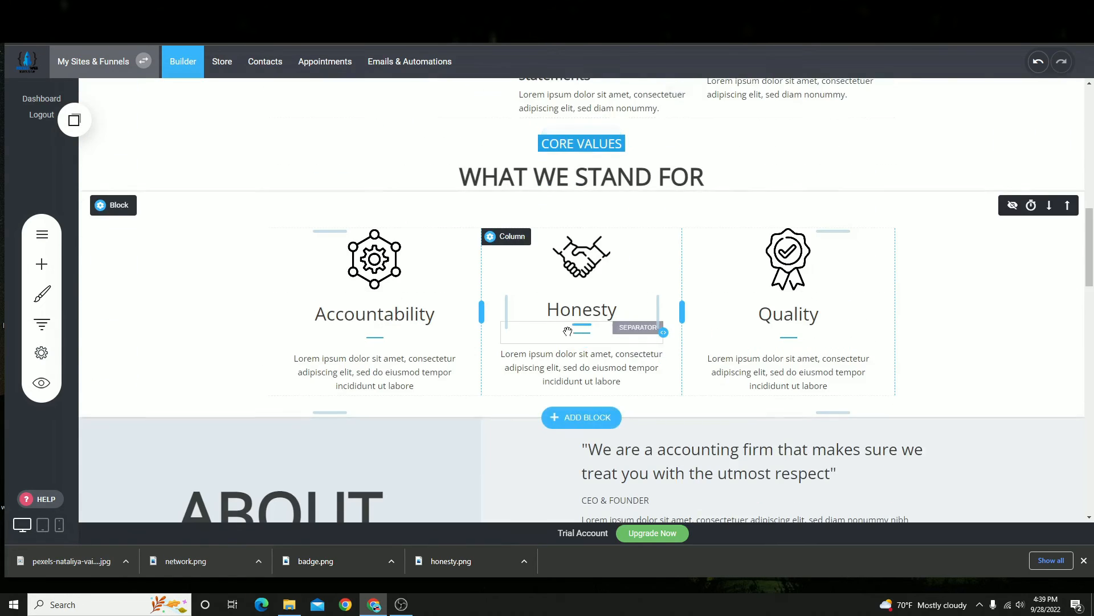
{"action": "scroll", "coordinate": [567, 331], "scroll_direction": "down", "scroll_amount": 10}
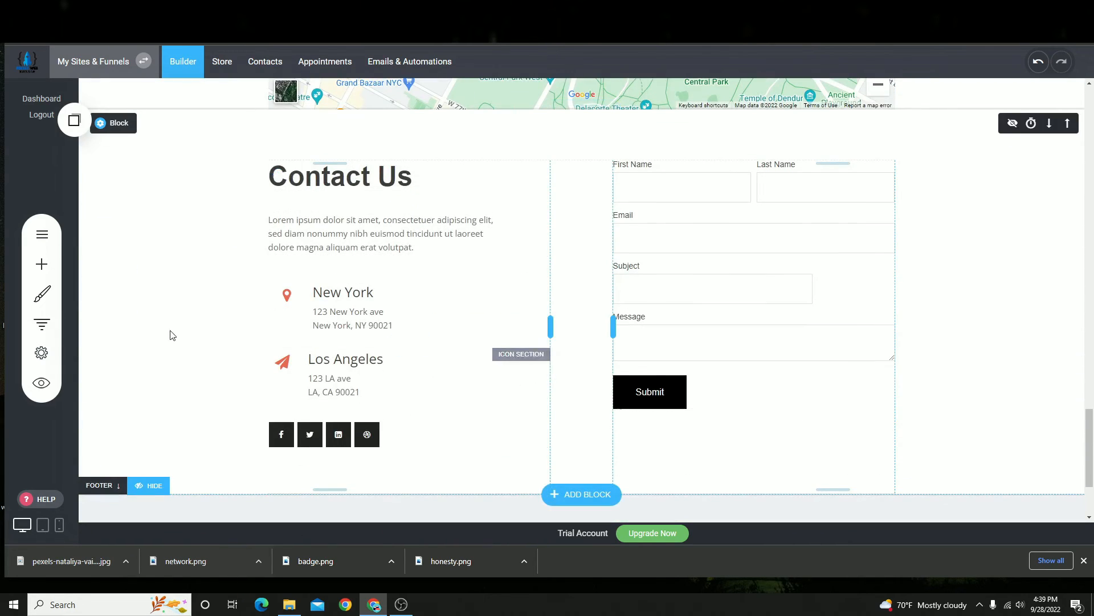
{"action": "left_click", "coordinate": [285, 292]}
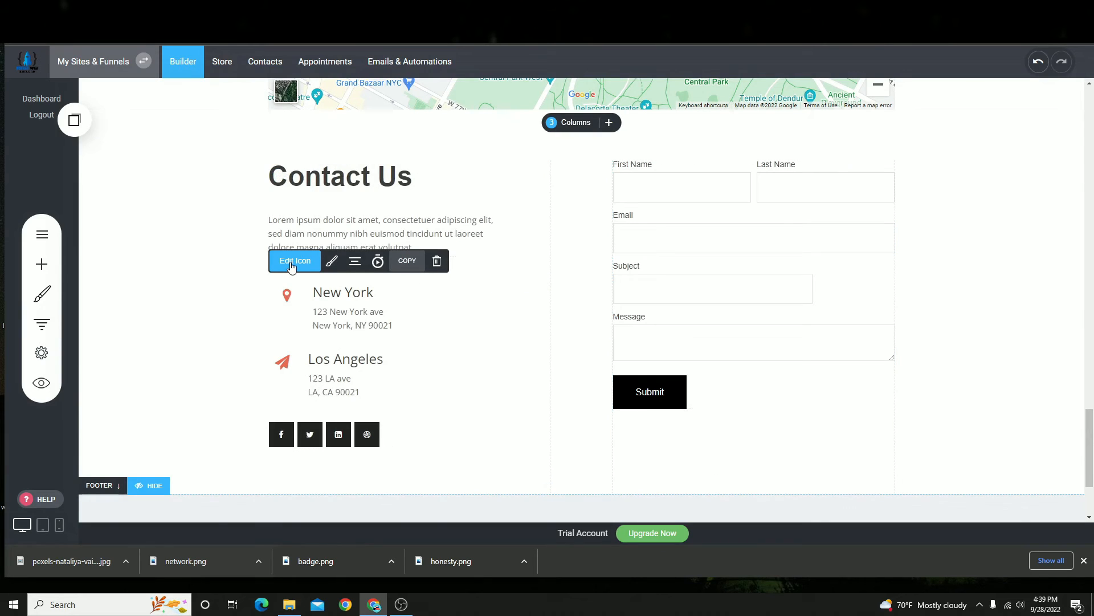
{"action": "left_click", "coordinate": [331, 262]}
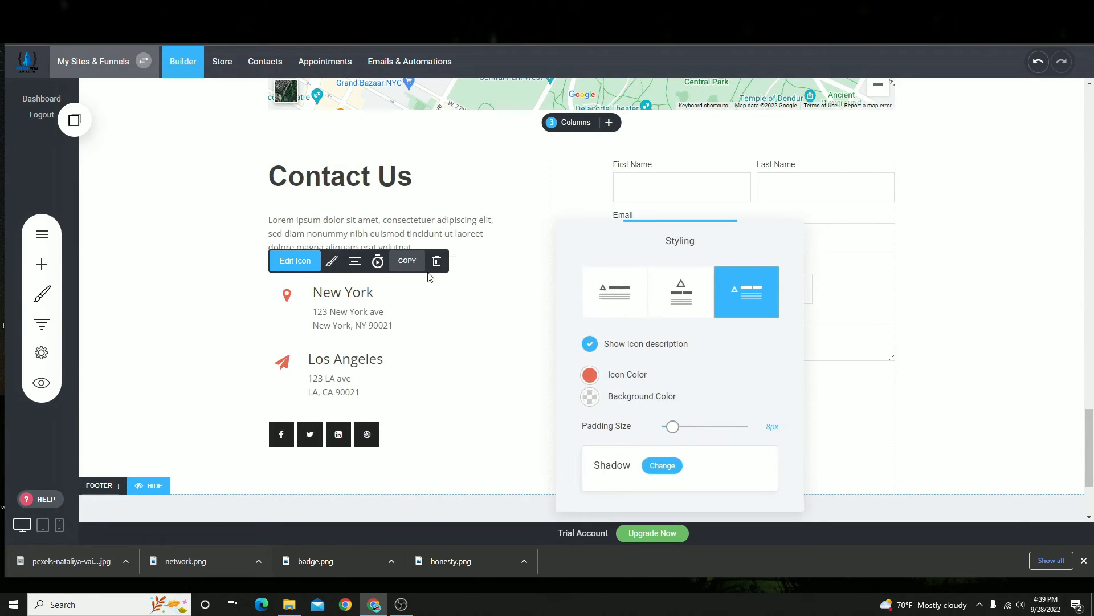
{"action": "left_click", "coordinate": [589, 374]}
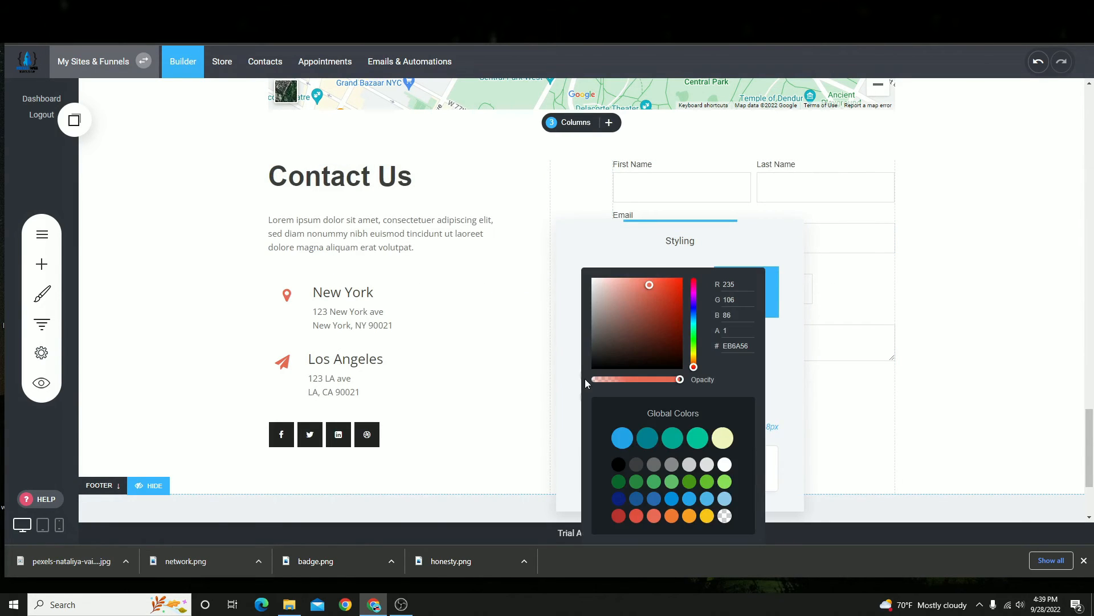
{"action": "left_click", "coordinate": [621, 438]}
{"action": "left_click", "coordinate": [341, 380]}
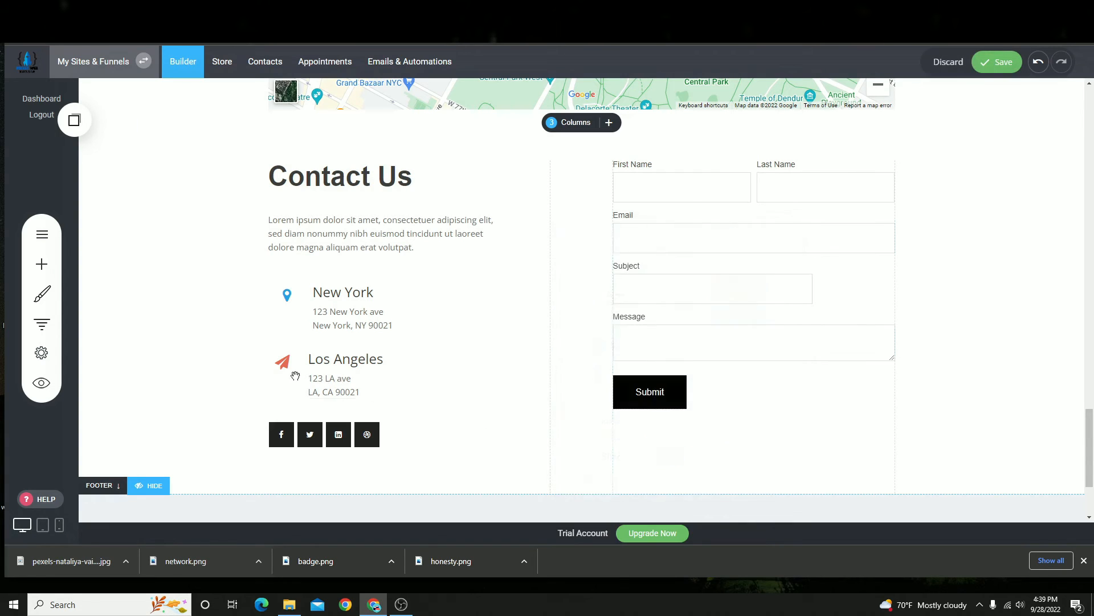
- Set the icon color of the Los Angeles location in the contact section to the blue primary color and save the page
{"action": "left_click", "coordinate": [332, 332]}
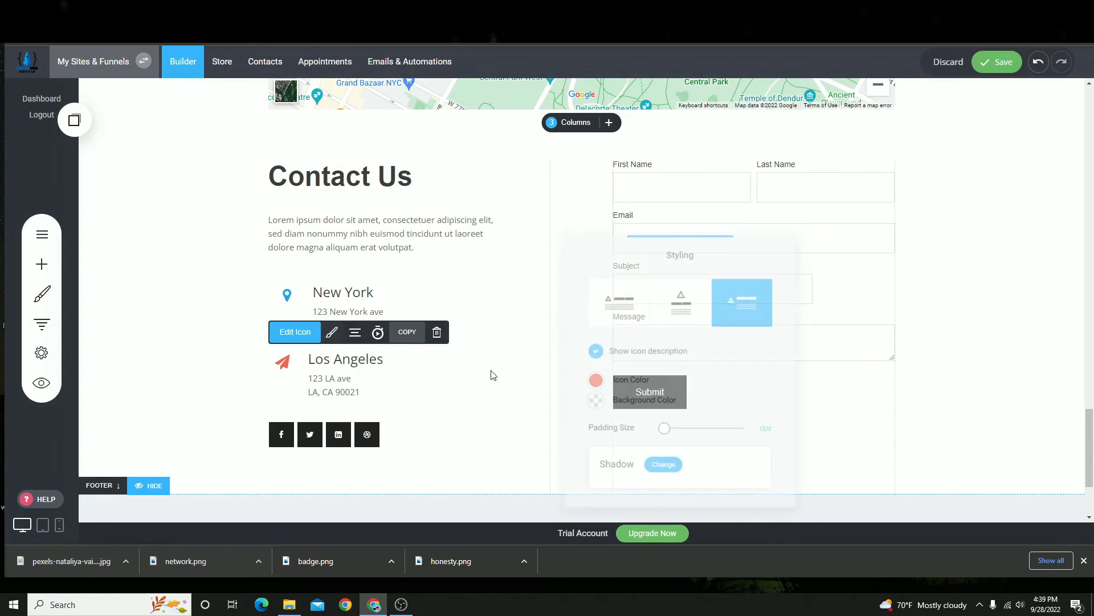
{"action": "left_click", "coordinate": [591, 380]}
{"action": "left_click", "coordinate": [834, 363]}
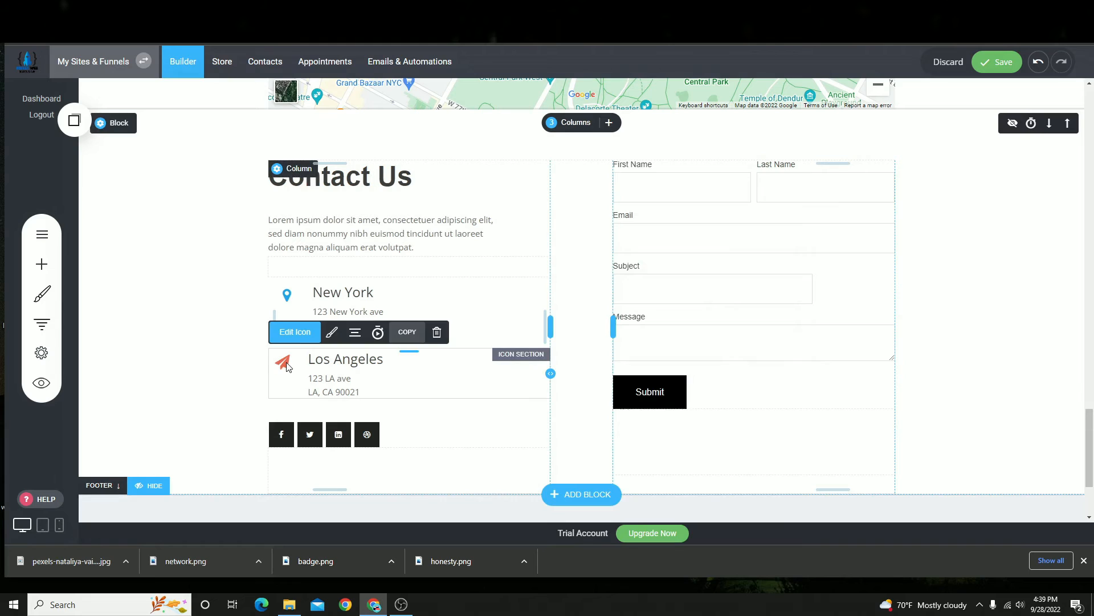
{"action": "left_click", "coordinate": [332, 332]}
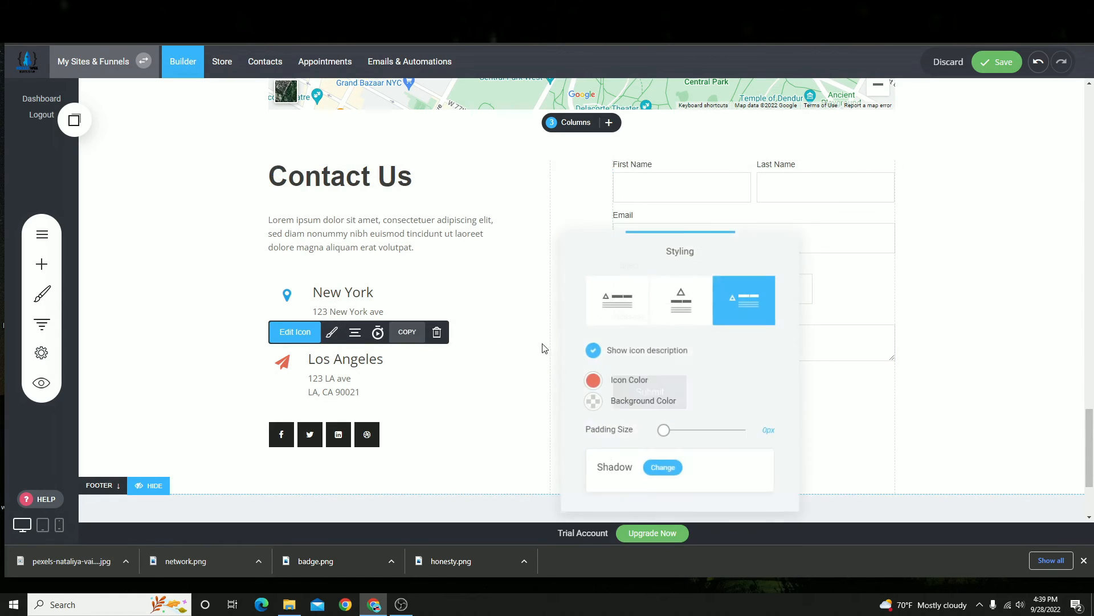
{"action": "left_click", "coordinate": [592, 380]}
{"action": "left_click", "coordinate": [623, 438]}
{"action": "left_click", "coordinate": [1026, 246]}
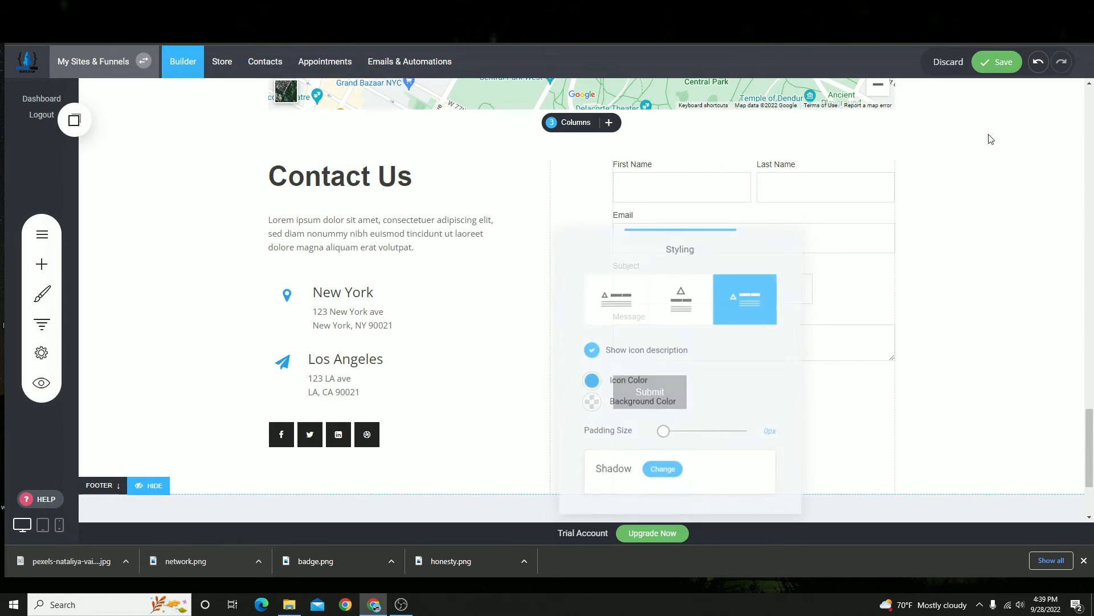
{"action": "left_click", "coordinate": [997, 62]}
- Check the image settings of the heart icon above the income tax planning service, then close them
{"action": "scroll", "coordinate": [818, 204], "scroll_direction": "up", "scroll_amount": 10}
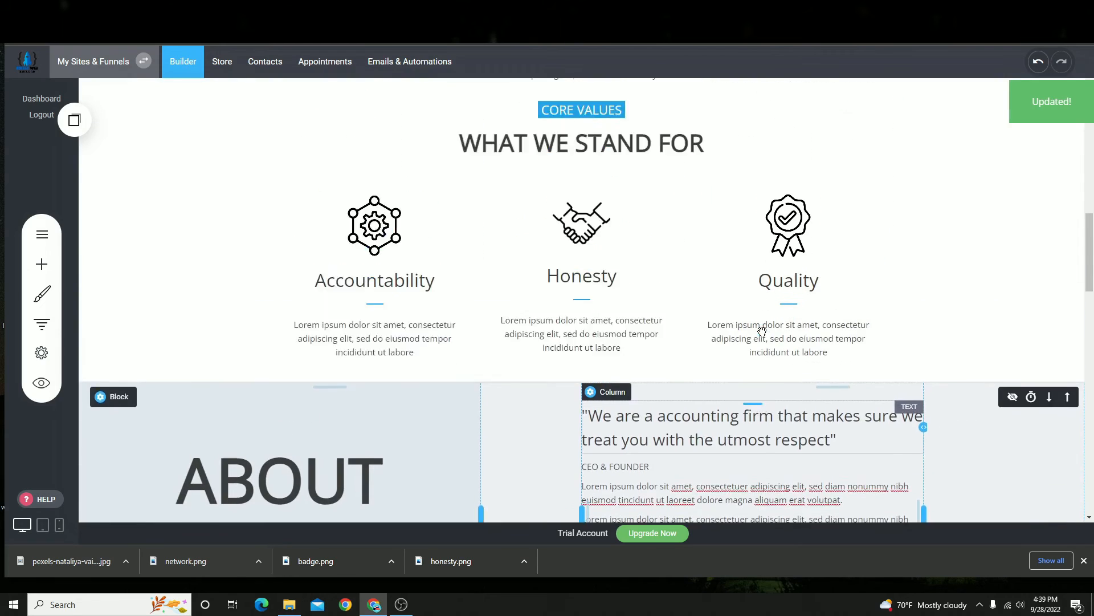
{"action": "left_click", "coordinate": [538, 206]}
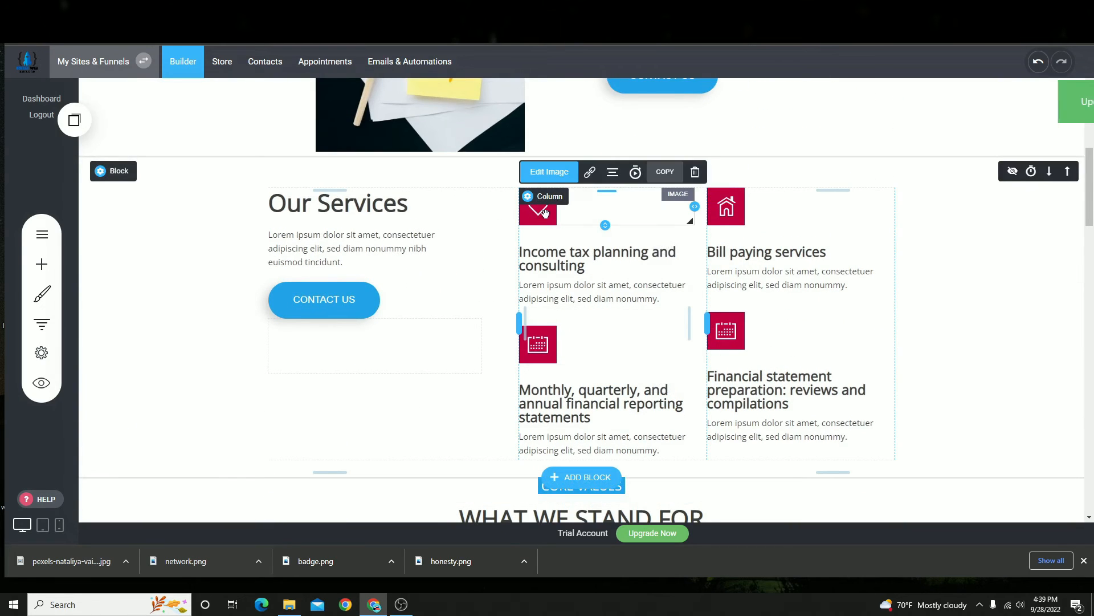
{"action": "left_click", "coordinate": [574, 173]}
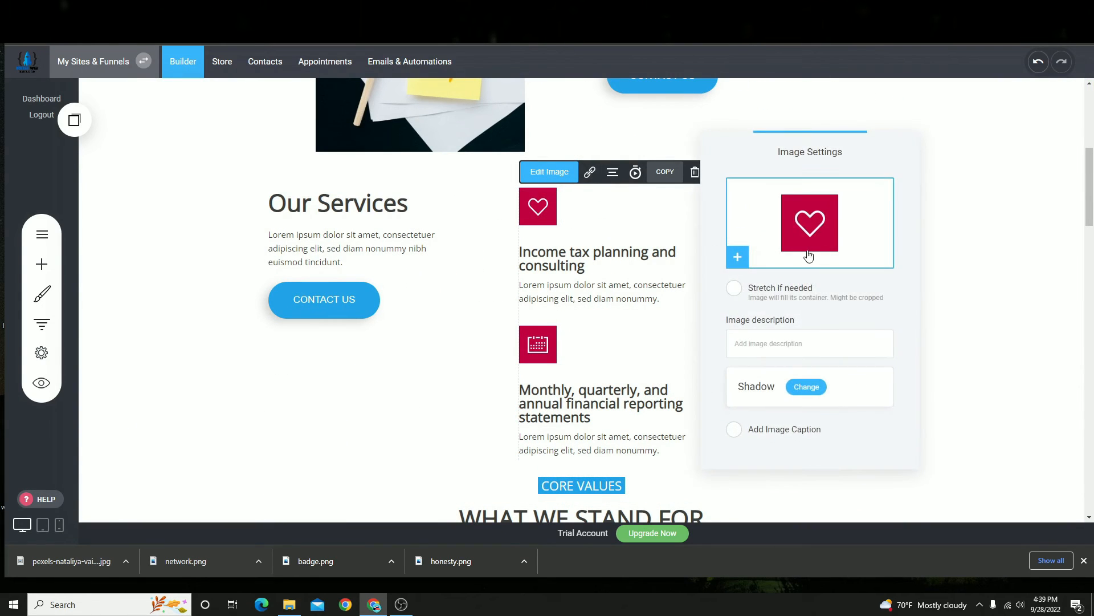
{"action": "left_click", "coordinate": [980, 239]}
- Shrink the empty space around the "Your Footer Area" heading in the footer block
{"action": "scroll", "coordinate": [980, 239], "scroll_direction": "down", "scroll_amount": 4}
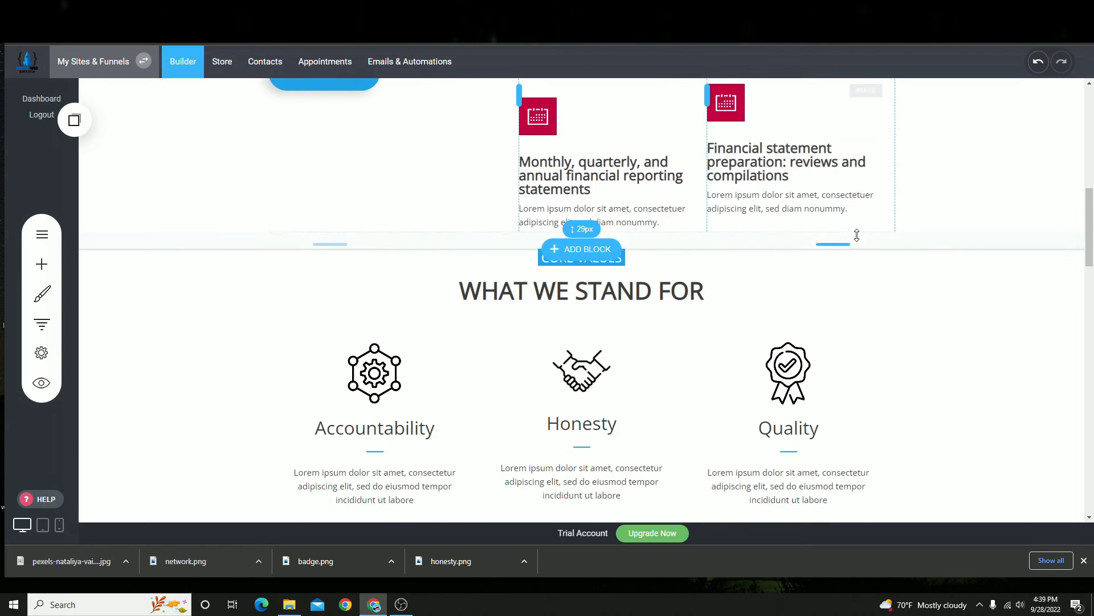
{"action": "scroll", "coordinate": [478, 326], "scroll_direction": "down", "scroll_amount": 5}
{"action": "scroll", "coordinate": [478, 326], "scroll_direction": "down", "scroll_amount": 15}
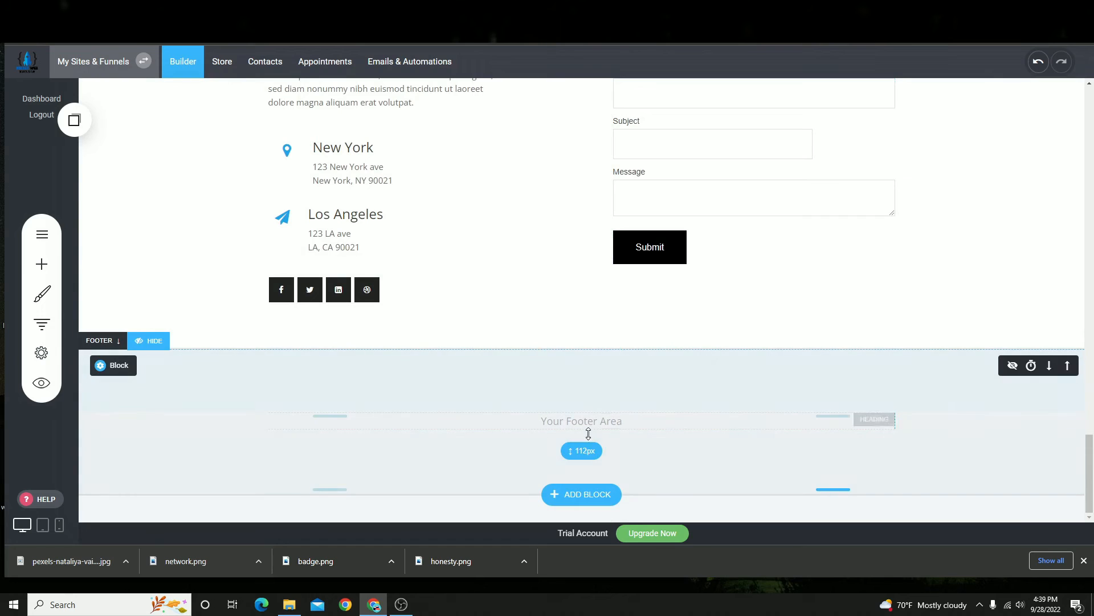
{"action": "left_click_drag", "start_coordinate": [586, 436], "coordinate": [603, 349]}
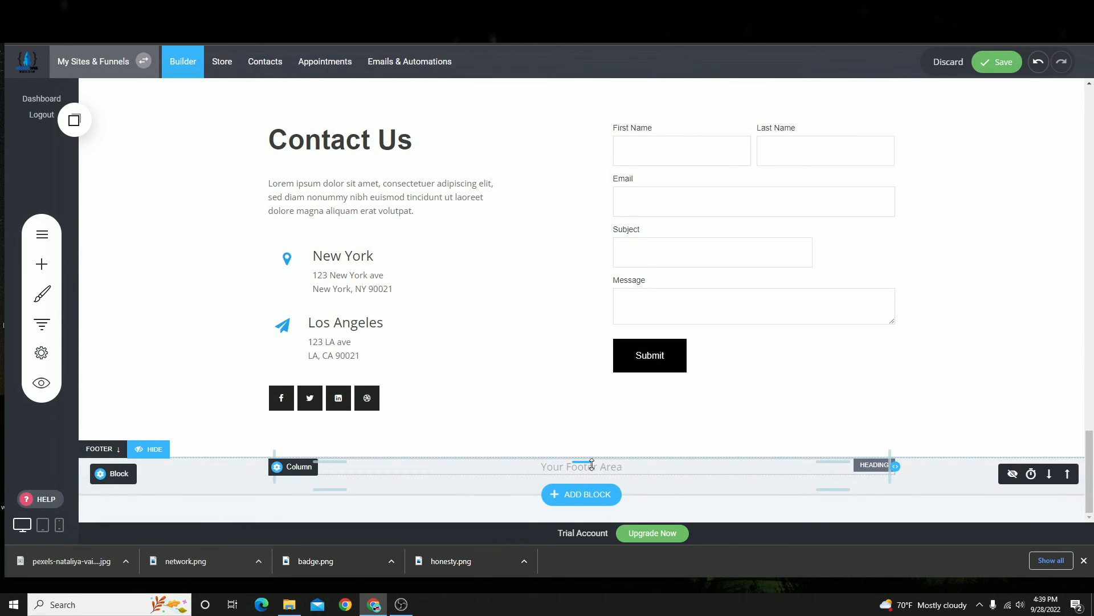
{"action": "left_click_drag", "start_coordinate": [592, 465], "coordinate": [764, 490]}
- Replace the footer heading text with "NAME OF THE ACCOUNTING FIRM"
{"action": "left_click", "coordinate": [535, 468]}
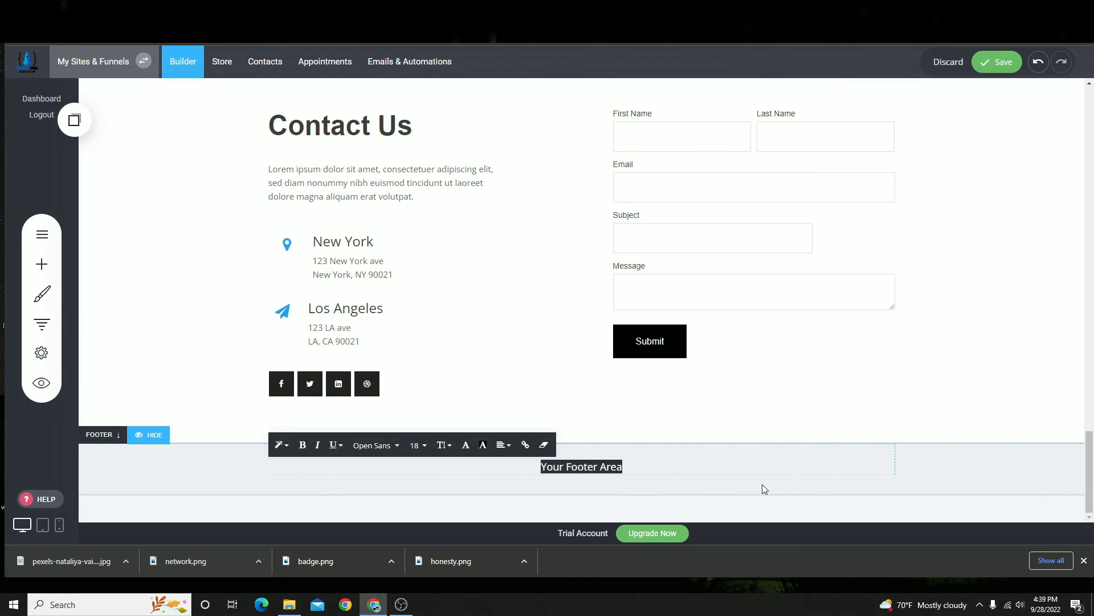
{"action": "type", "text": "NAME"}
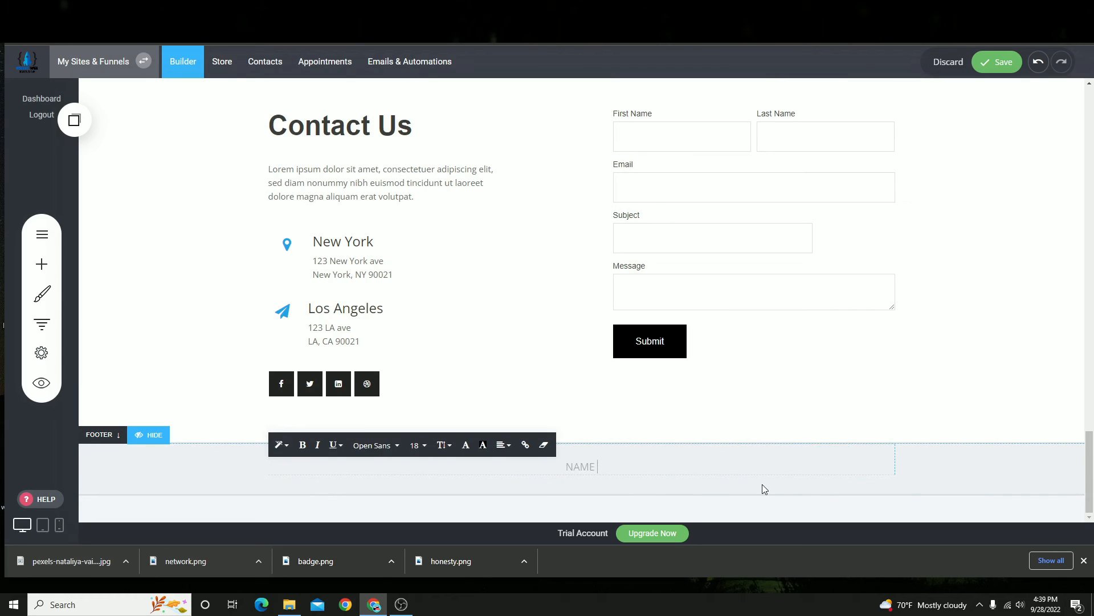
{"action": "type", "text": " OF THE ACCOUNTING FIRM"}
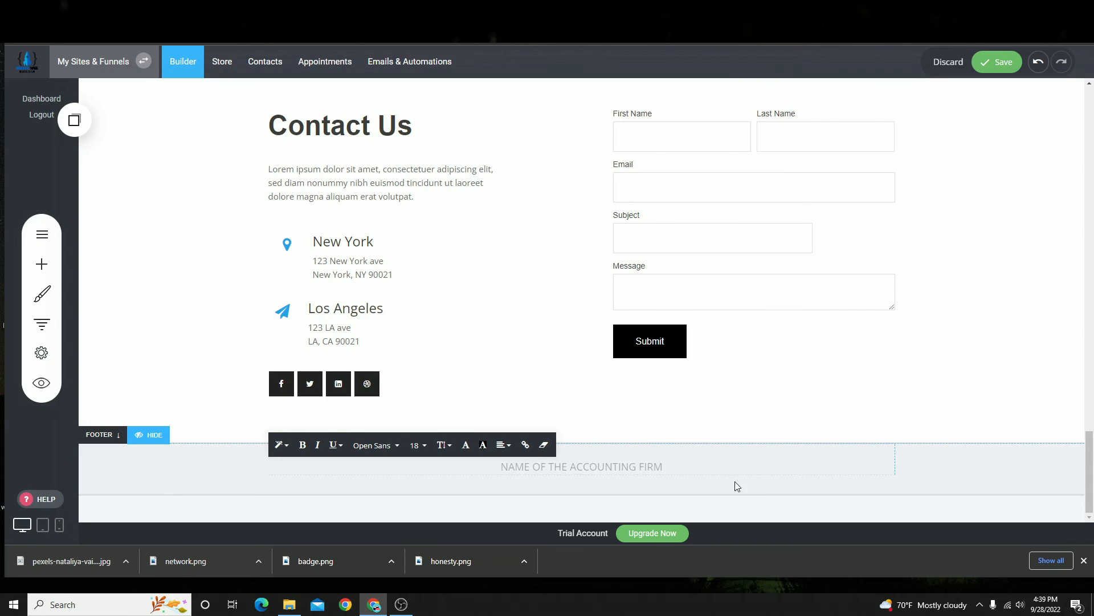
- Format the footer heading as bold, size 32 and black
{"action": "triple_click", "coordinate": [524, 467]}
{"action": "left_click", "coordinate": [418, 445]}
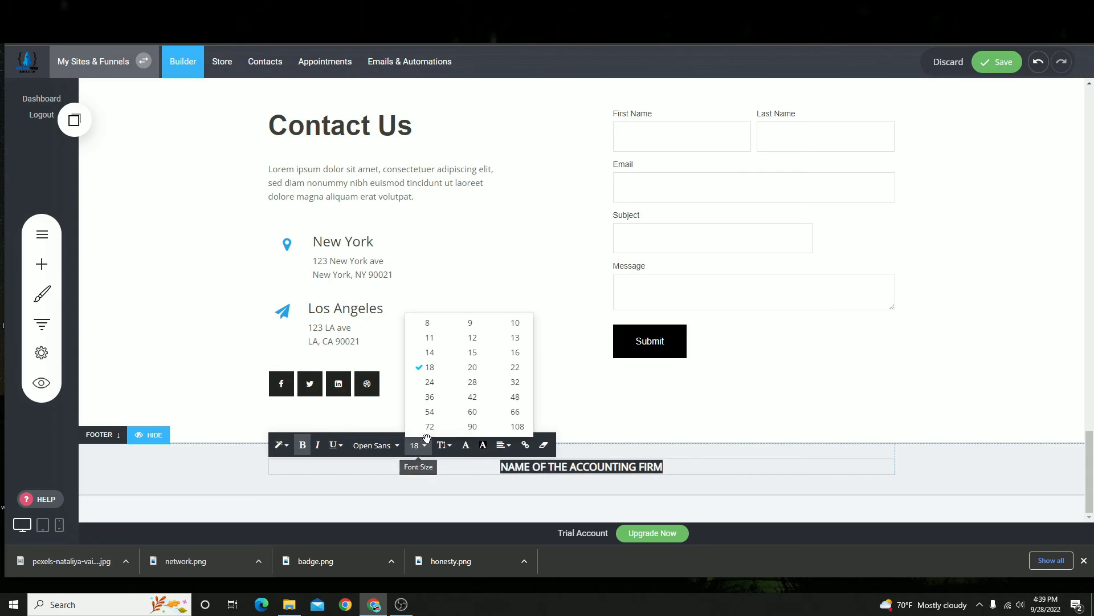
{"action": "left_click", "coordinate": [516, 383]}
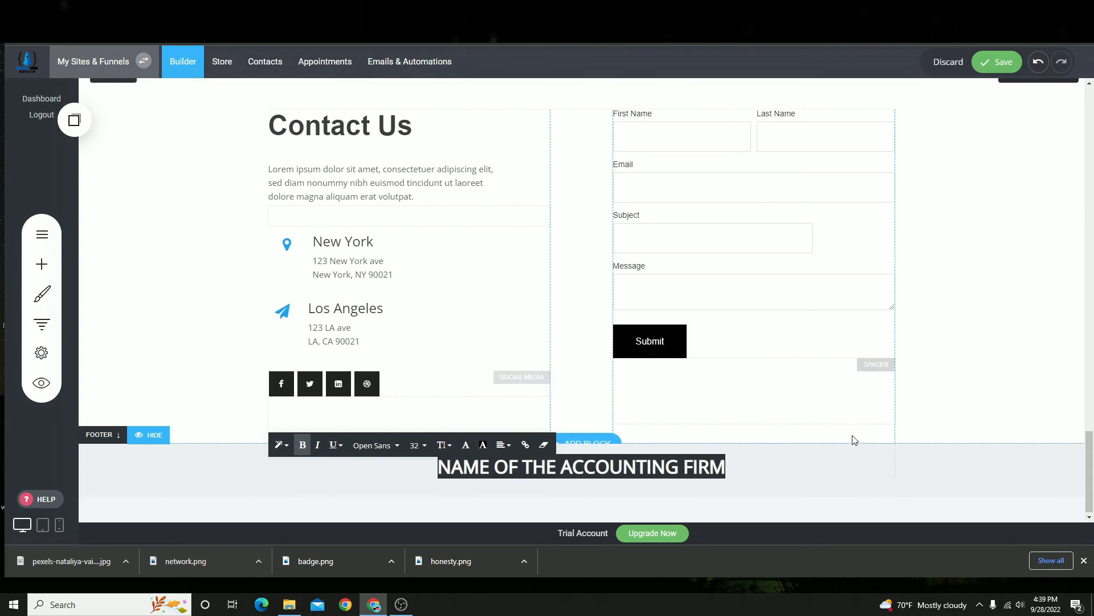
{"action": "left_click", "coordinate": [684, 501]}
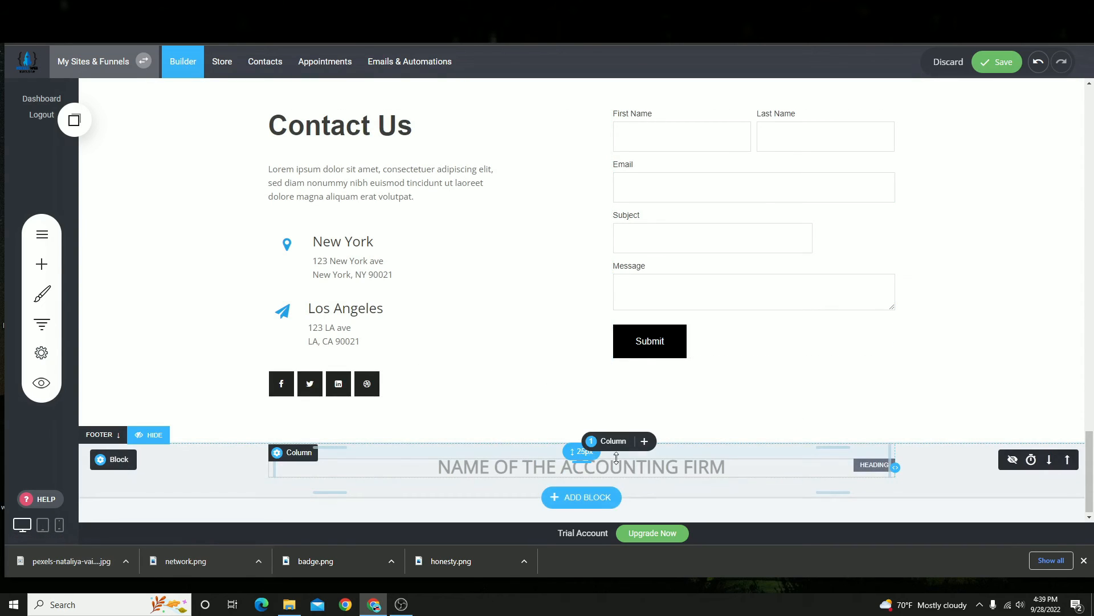
{"action": "left_click", "coordinate": [430, 472]}
{"action": "triple_click", "coordinate": [434, 476]}
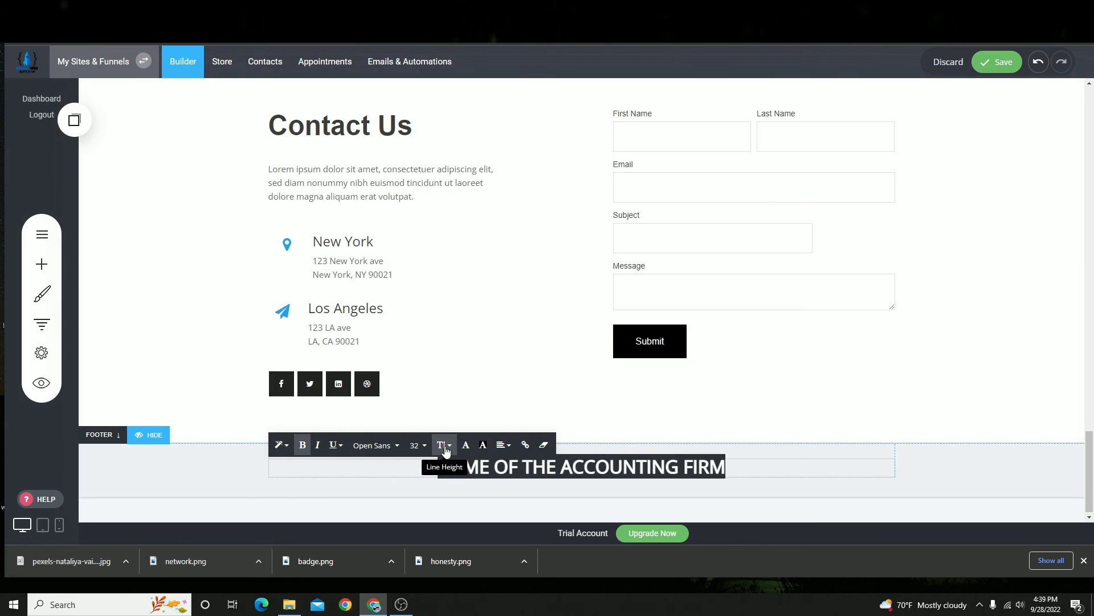
{"action": "left_click", "coordinate": [465, 445]}
{"action": "left_click", "coordinate": [528, 466]}
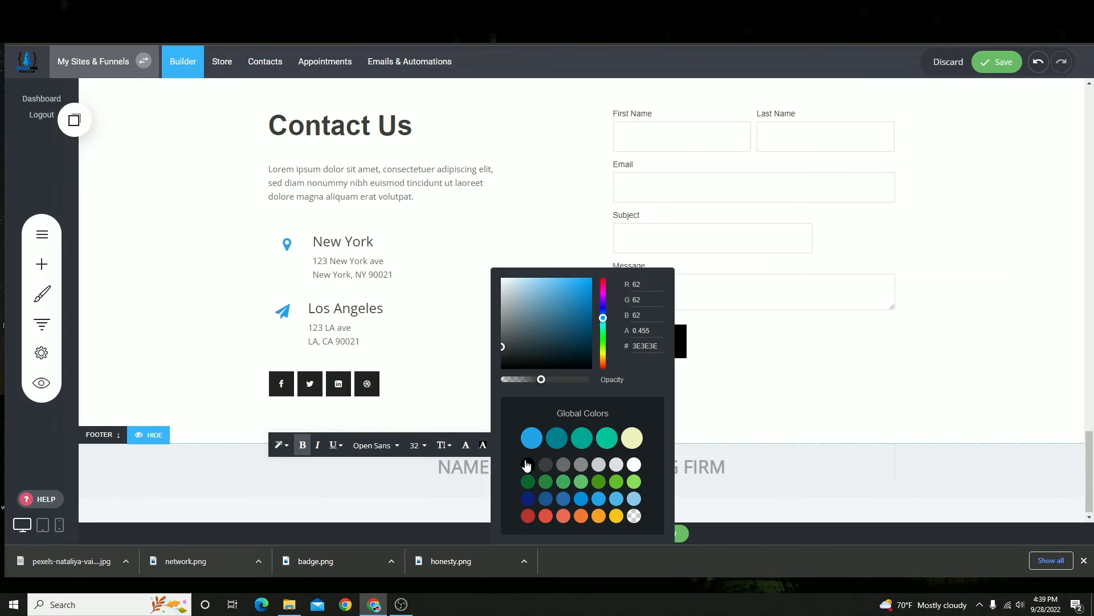
{"action": "left_click", "coordinate": [990, 431]}
- Tighten the footer block's spacing, reduce the space above the Contact Us section to about 53px, and save the page
{"action": "left_click_drag", "start_coordinate": [674, 491], "coordinate": [677, 477]}
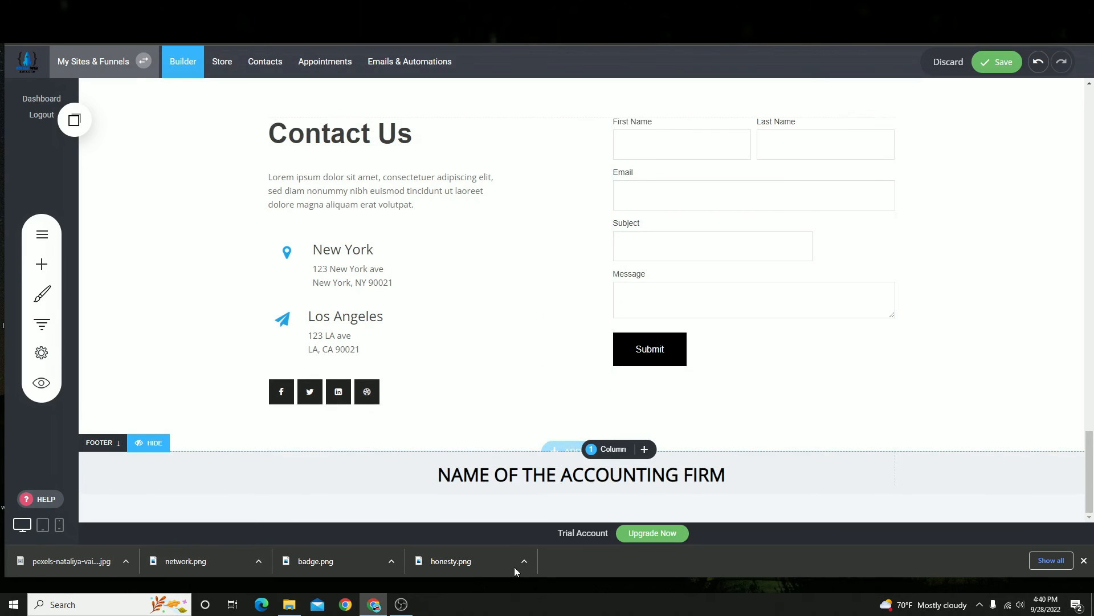
{"action": "scroll", "coordinate": [485, 454], "scroll_direction": "up", "scroll_amount": 5}
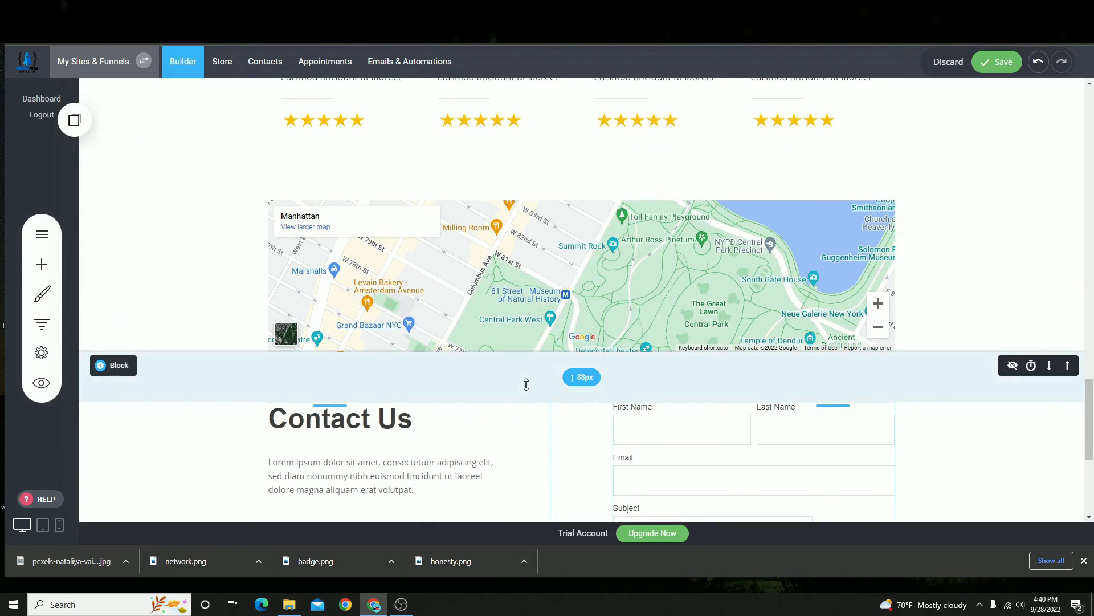
{"action": "left_click_drag", "start_coordinate": [528, 377], "coordinate": [535, 362]}
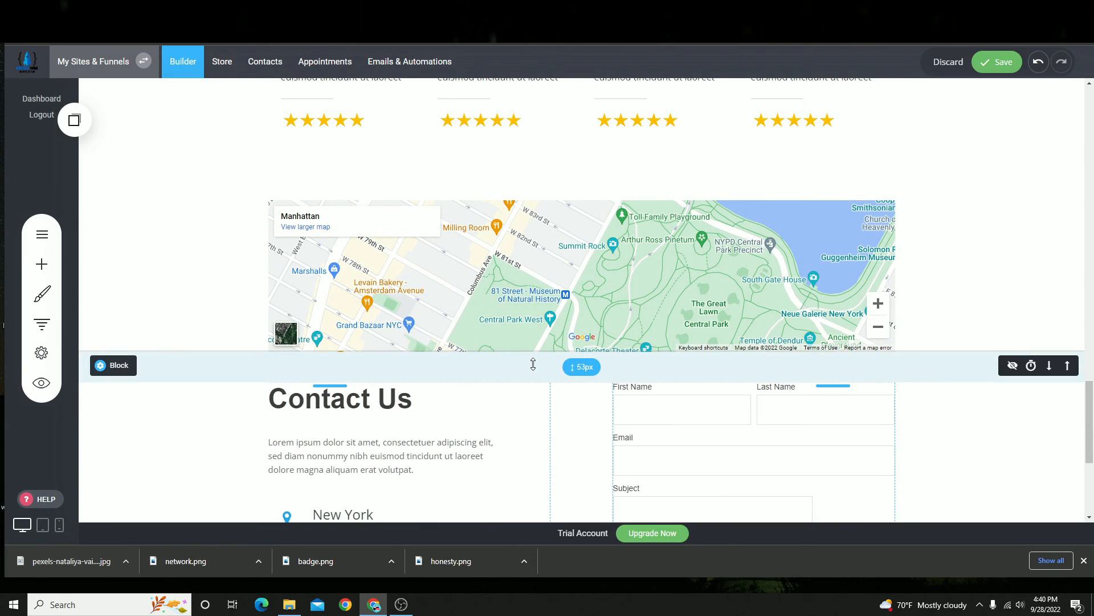
{"action": "left_click", "coordinate": [992, 59]}
{"action": "scroll", "coordinate": [530, 245], "scroll_direction": "up", "scroll_amount": 2}
{"action": "scroll", "coordinate": [276, 246], "scroll_direction": "up", "scroll_amount": 6}
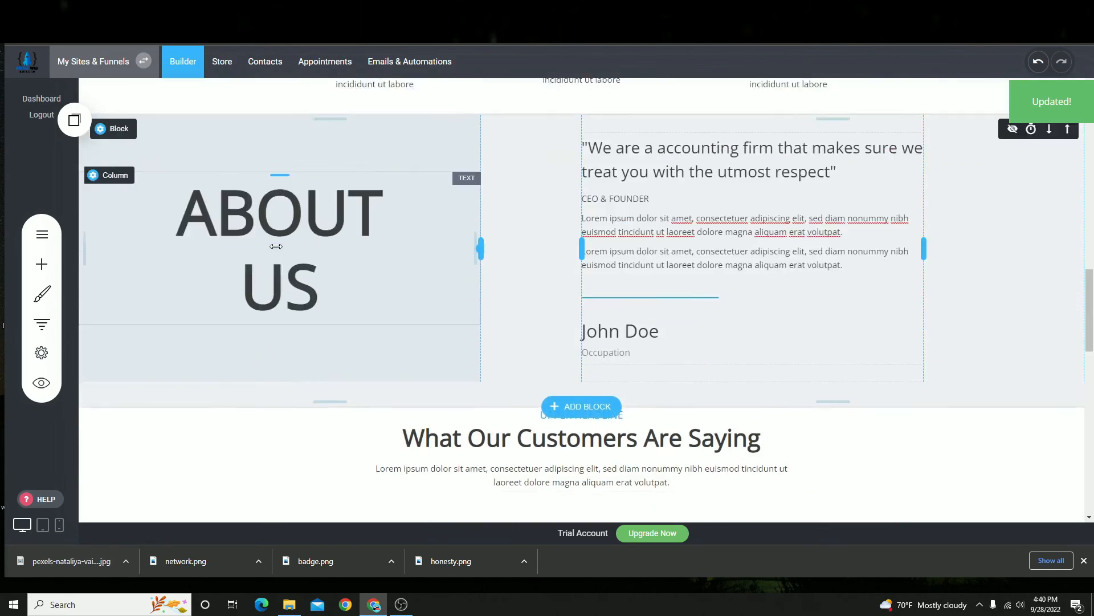
{"action": "scroll", "coordinate": [276, 246], "scroll_direction": "up", "scroll_amount": 15}
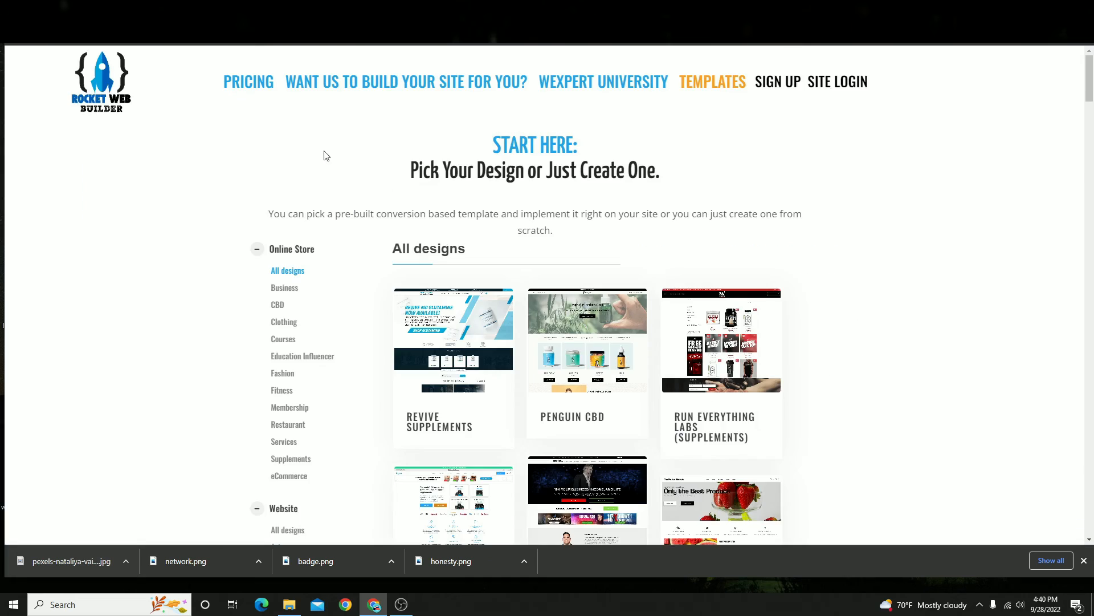
- Browse the Rocket Web Builder template gallery, looking over its website and landing page categories and all designs
{"action": "scroll", "coordinate": [718, 437], "scroll_direction": "down", "scroll_amount": 10}
{"action": "scroll", "coordinate": [718, 436], "scroll_direction": "up", "scroll_amount": 10}
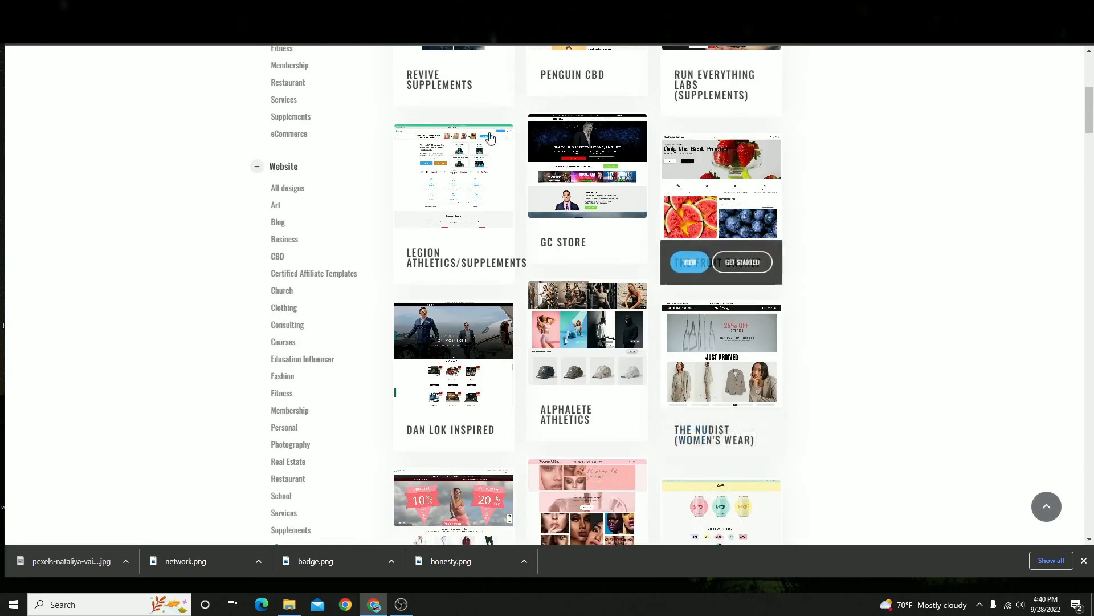
{"action": "scroll", "coordinate": [272, 311], "scroll_direction": "down", "scroll_amount": 5}
{"action": "scroll", "coordinate": [272, 311], "scroll_direction": "down", "scroll_amount": 15}
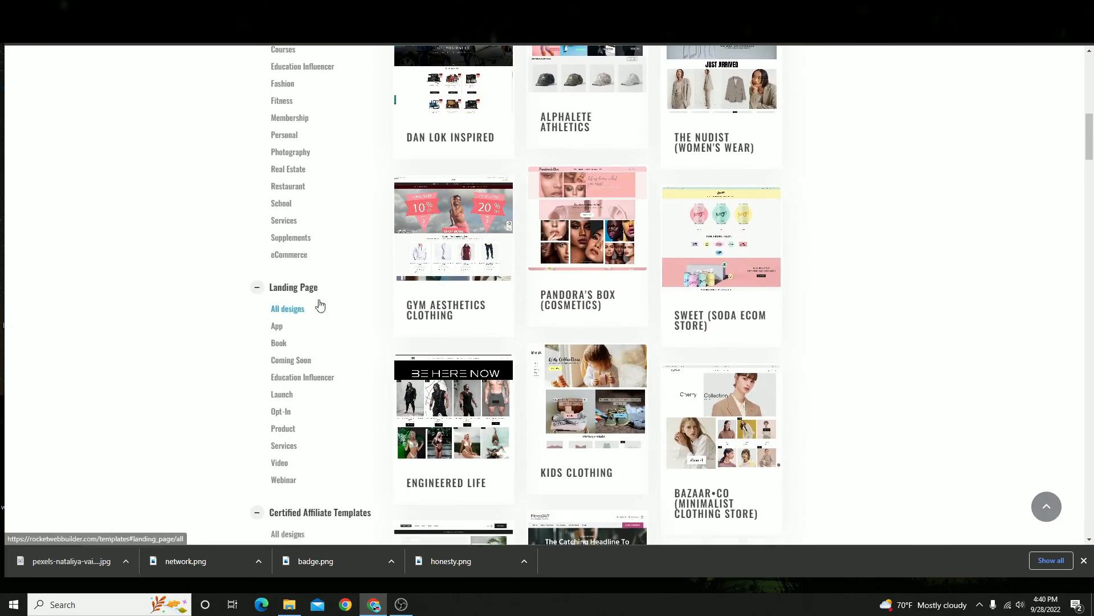
{"action": "scroll", "coordinate": [607, 213], "scroll_direction": "up", "scroll_amount": 15}
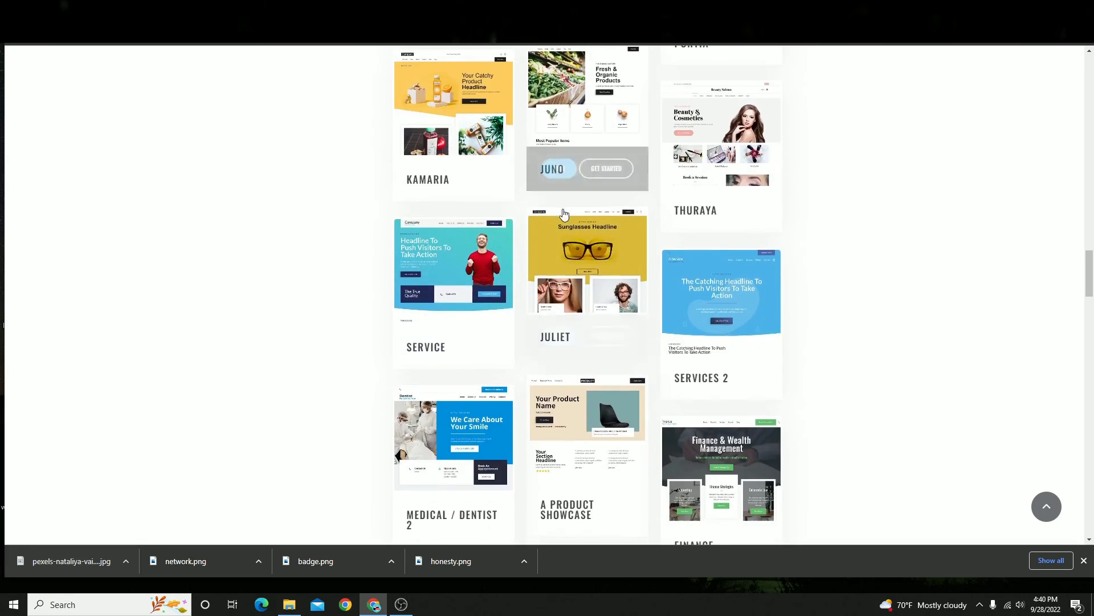
{"action": "scroll", "coordinate": [465, 115], "scroll_direction": "up", "scroll_amount": 10}
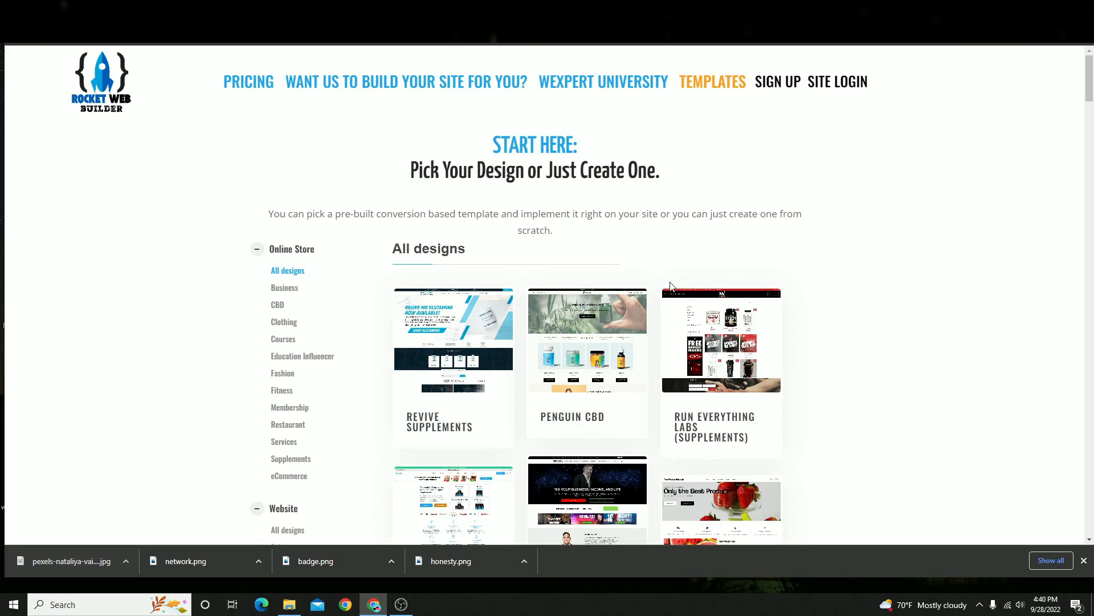
- Search the template gallery page for "accounting" to locate the Accountant template
{"action": "key", "text": "ctrl+f"}
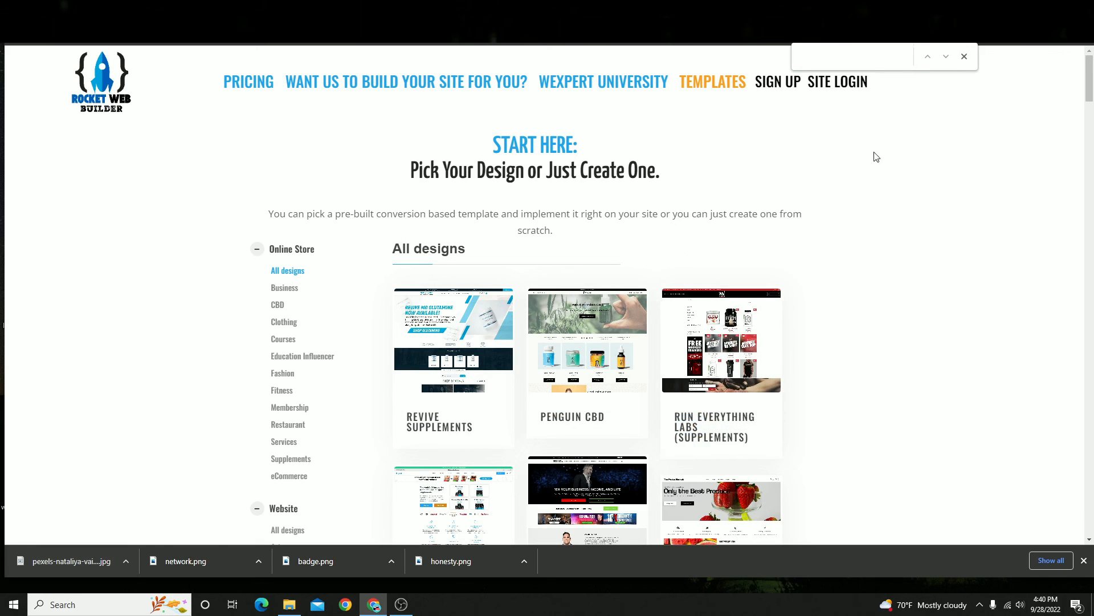
{"action": "left_click", "coordinate": [964, 57]}
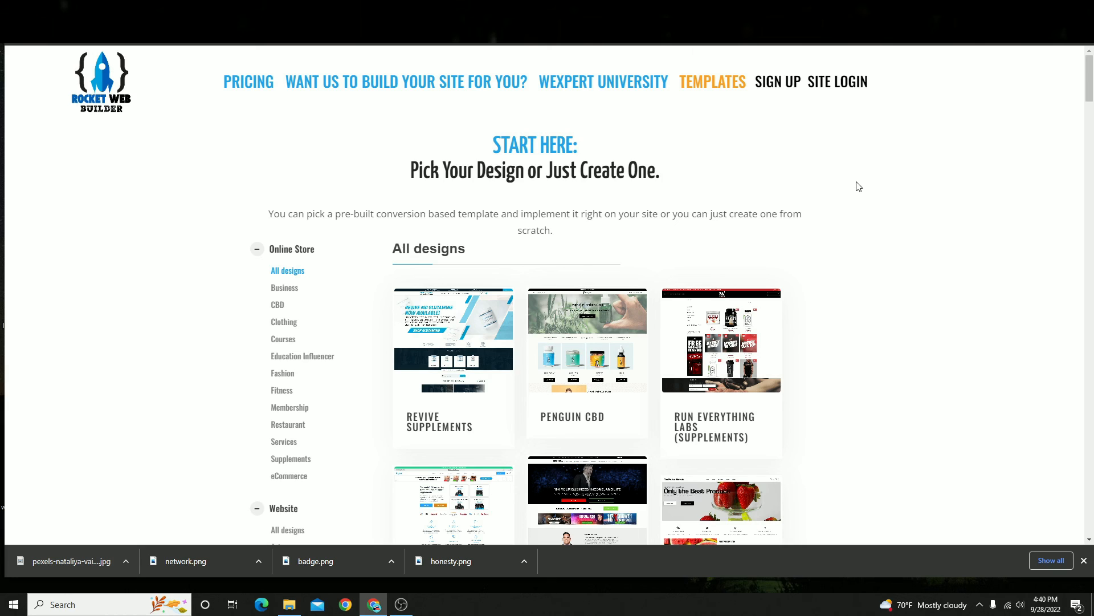
{"action": "key", "text": "ctrl+f"}
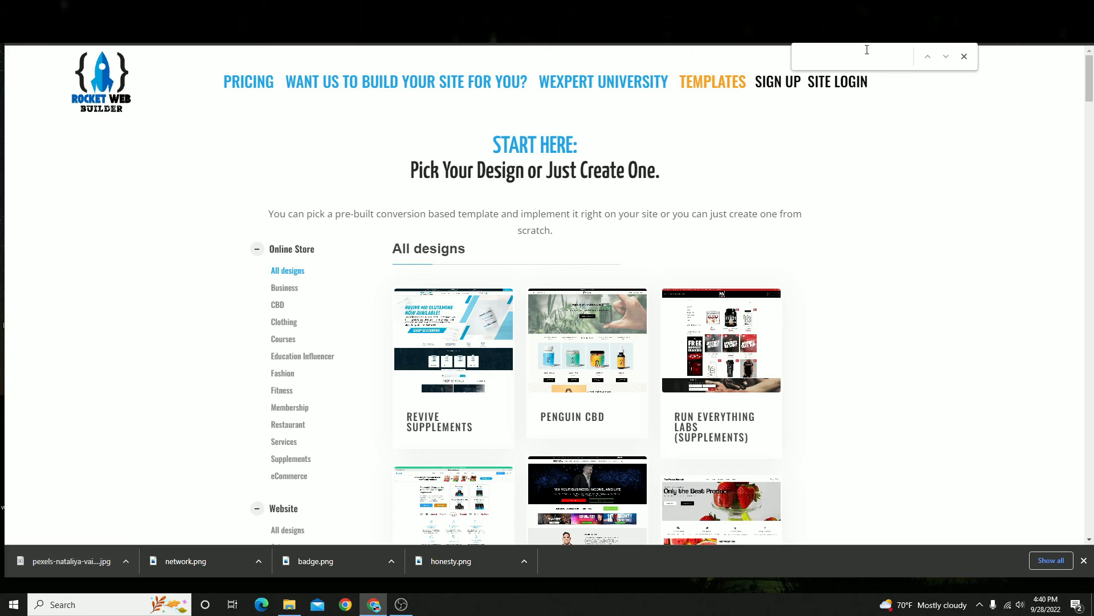
{"action": "type", "text": "accounting"}
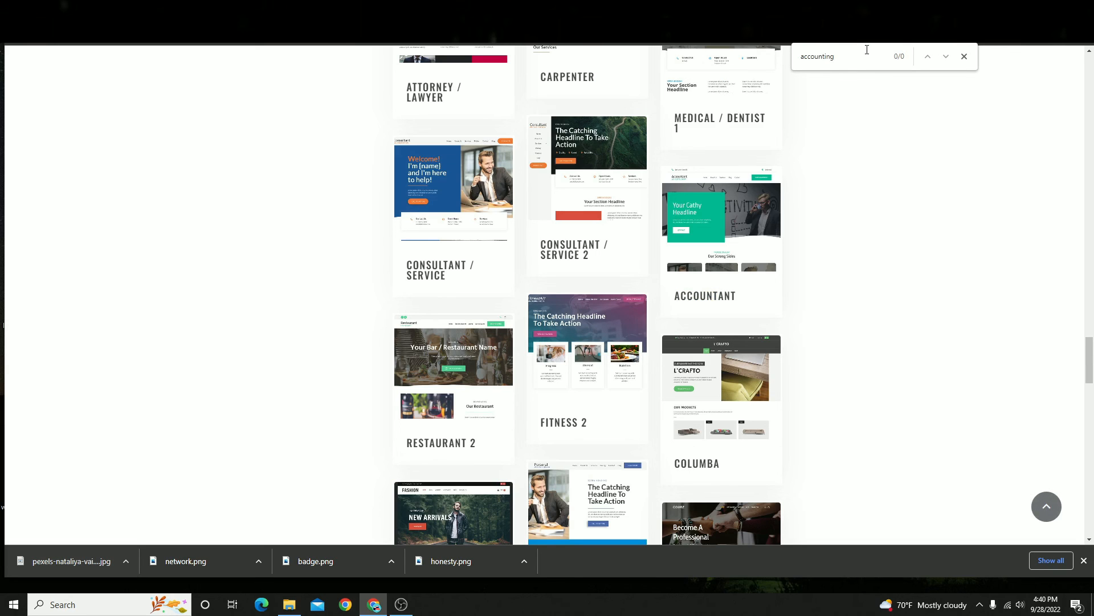
{"action": "left_click", "coordinate": [965, 58]}
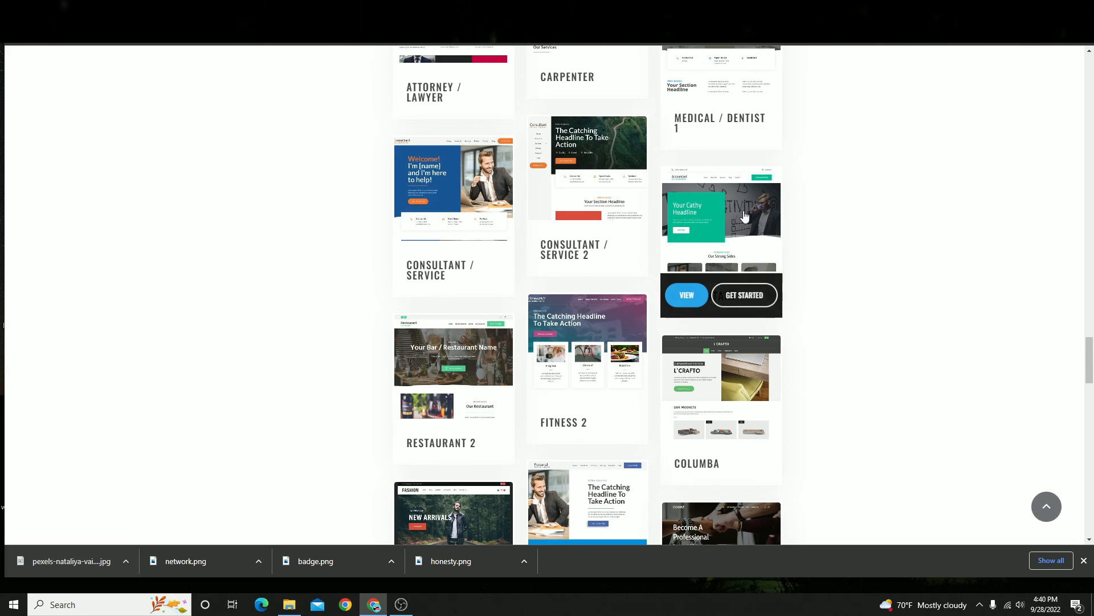
- Preview the Accountant template and examine its layout down to the footer
{"action": "left_click", "coordinate": [687, 295]}
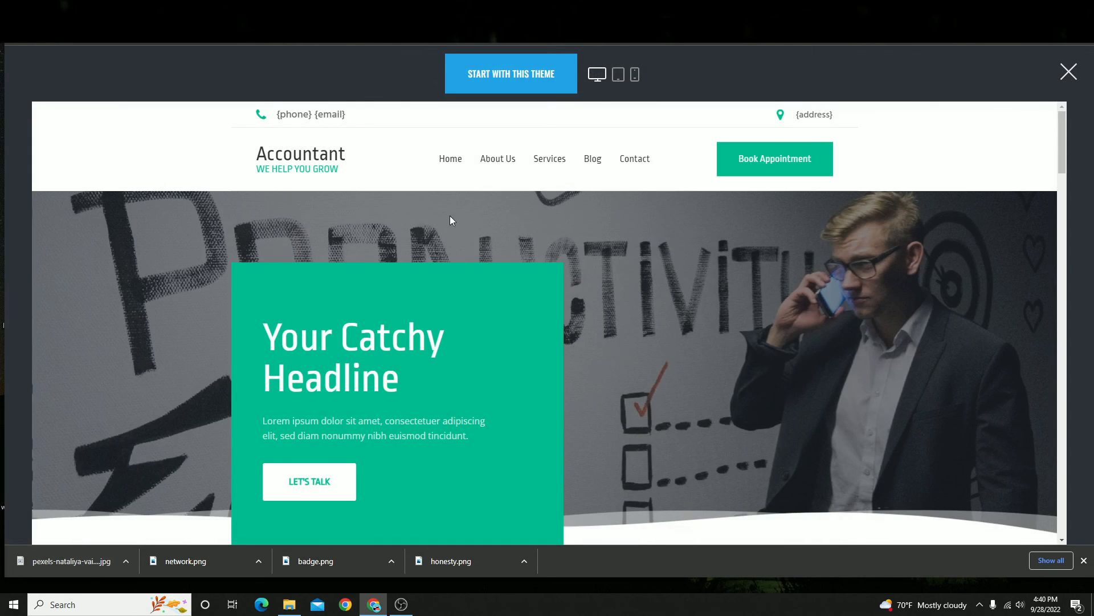
{"action": "scroll", "coordinate": [449, 220], "scroll_direction": "down", "scroll_amount": 20}
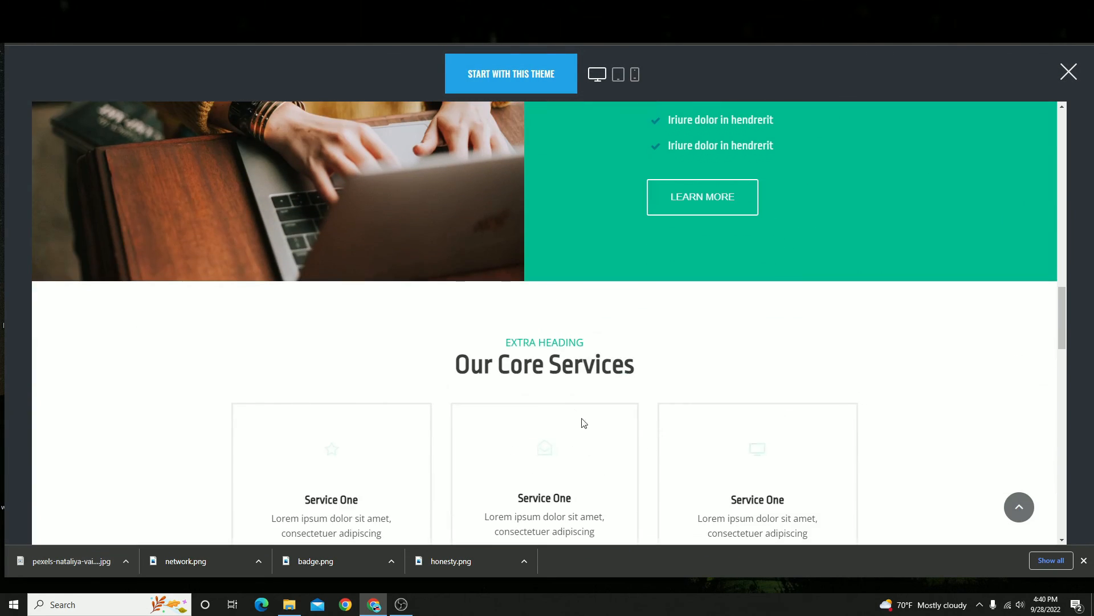
{"action": "scroll", "coordinate": [583, 421], "scroll_direction": "down", "scroll_amount": 15}
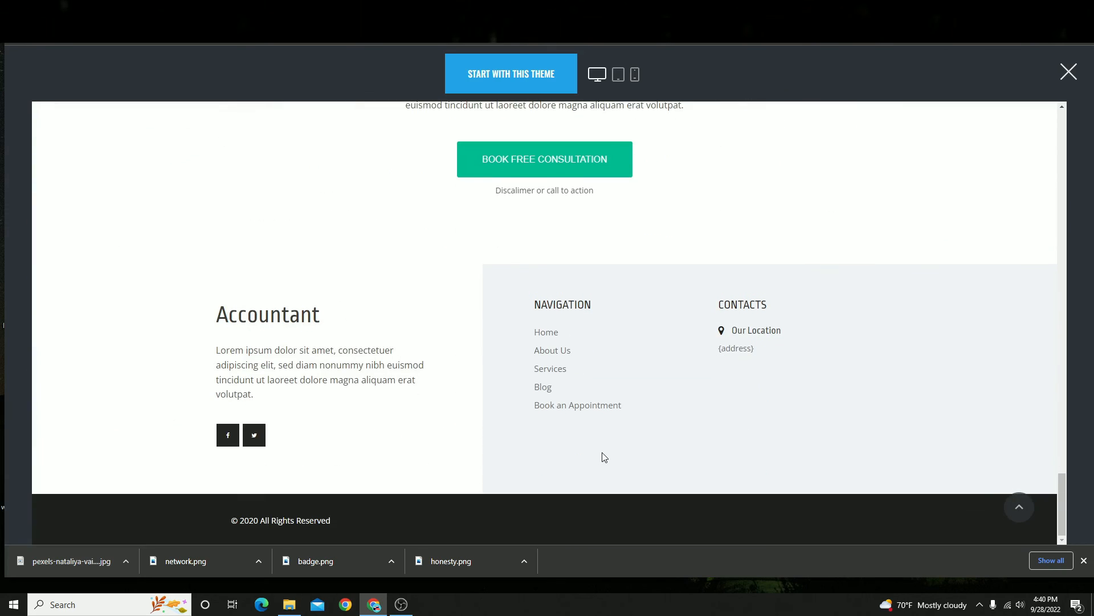
- Look through the Accountant template's Services, About Us, Home and Contact pages, and close the preview
{"action": "scroll", "coordinate": [603, 453], "scroll_direction": "up", "scroll_amount": 10}
{"action": "left_click_drag", "start_coordinate": [1057, 421], "coordinate": [1060, 155]}
{"action": "left_click", "coordinate": [533, 158]}
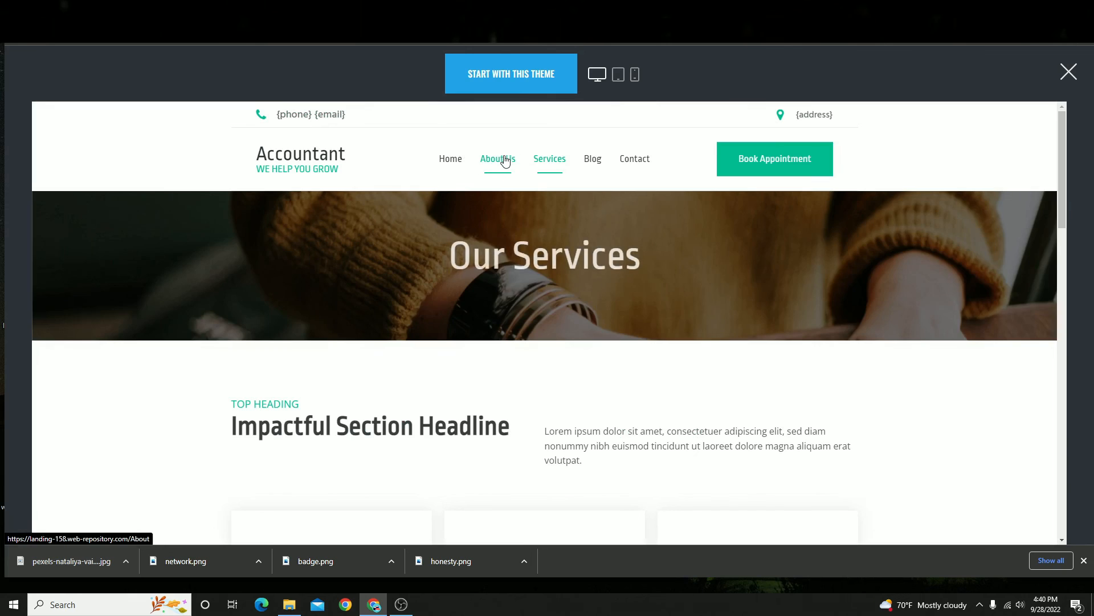
{"action": "left_click", "coordinate": [497, 158]}
{"action": "left_click", "coordinate": [450, 158]}
{"action": "left_click", "coordinate": [634, 159]}
{"action": "left_click", "coordinate": [1071, 72]}
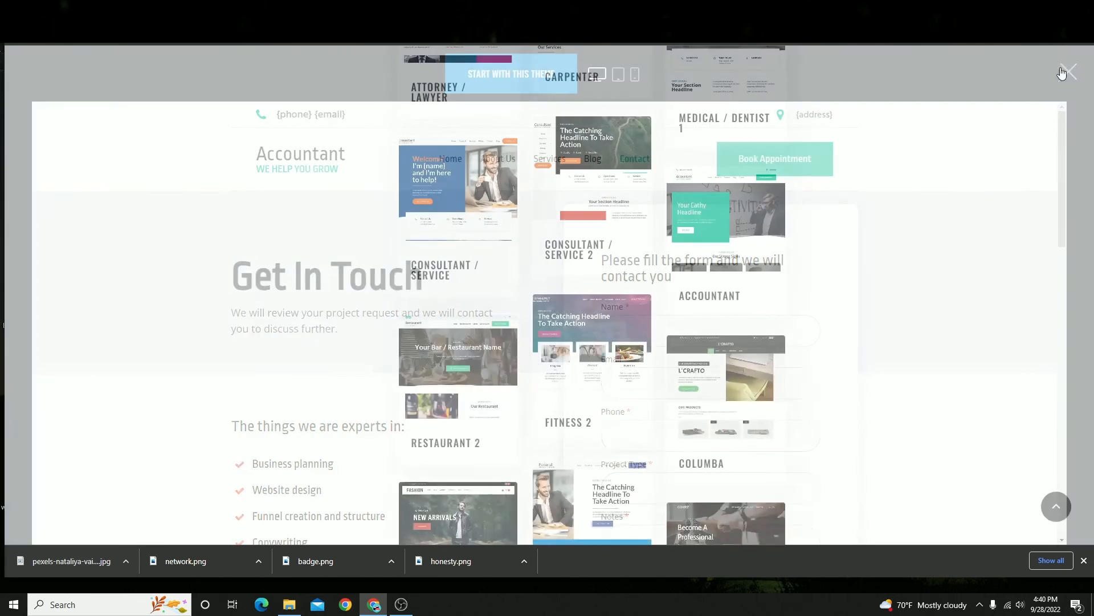
- Return to the customized accounting page in the builder and review its sections from the header down past the testimonials and map
{"action": "scroll", "coordinate": [696, 215], "scroll_direction": "down", "scroll_amount": 15}
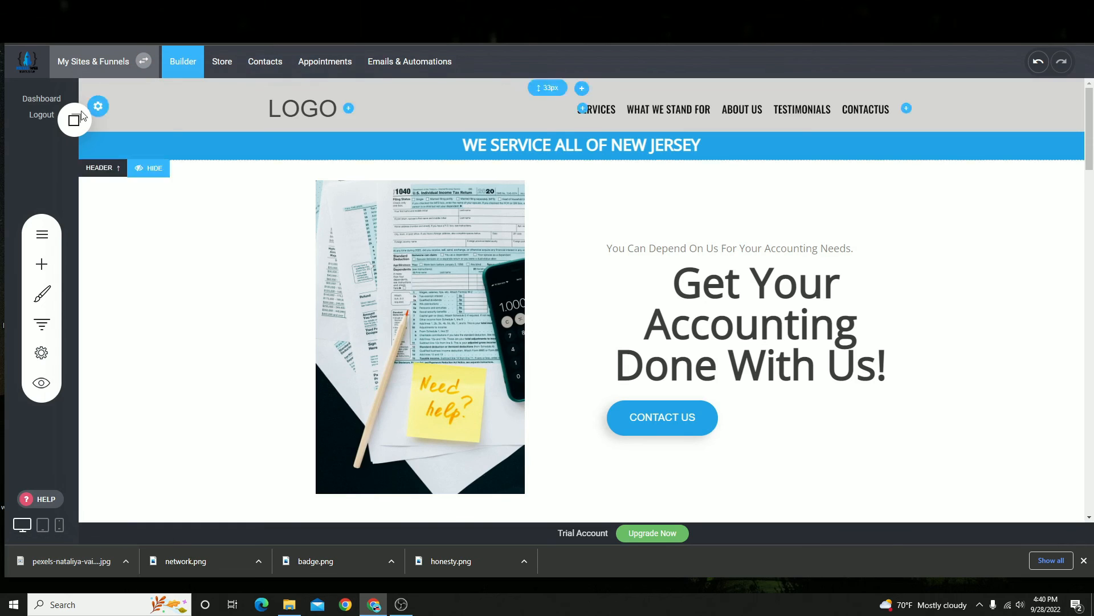
{"action": "scroll", "coordinate": [546, 377], "scroll_direction": "down", "scroll_amount": 15}
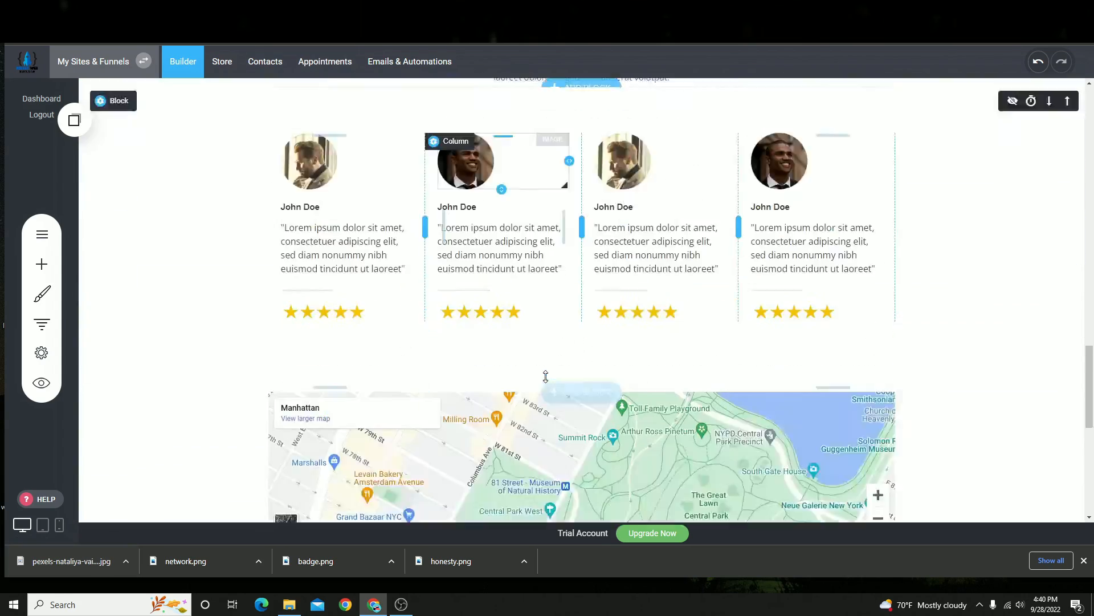
{"action": "scroll", "coordinate": [546, 376], "scroll_direction": "down", "scroll_amount": 5}
{"action": "scroll", "coordinate": [570, 296], "scroll_direction": "up", "scroll_amount": 20}
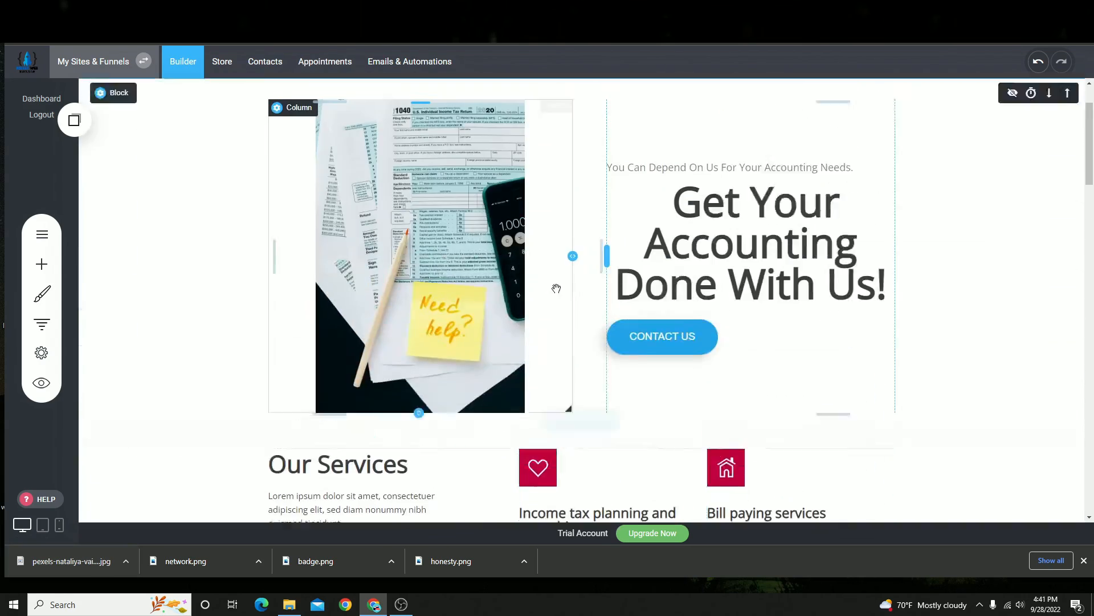
{"action": "scroll", "coordinate": [557, 288], "scroll_direction": "up", "scroll_amount": 2}
{"action": "scroll", "coordinate": [308, 166], "scroll_direction": "down", "scroll_amount": 5}
{"action": "scroll", "coordinate": [513, 256], "scroll_direction": "up", "scroll_amount": 5}
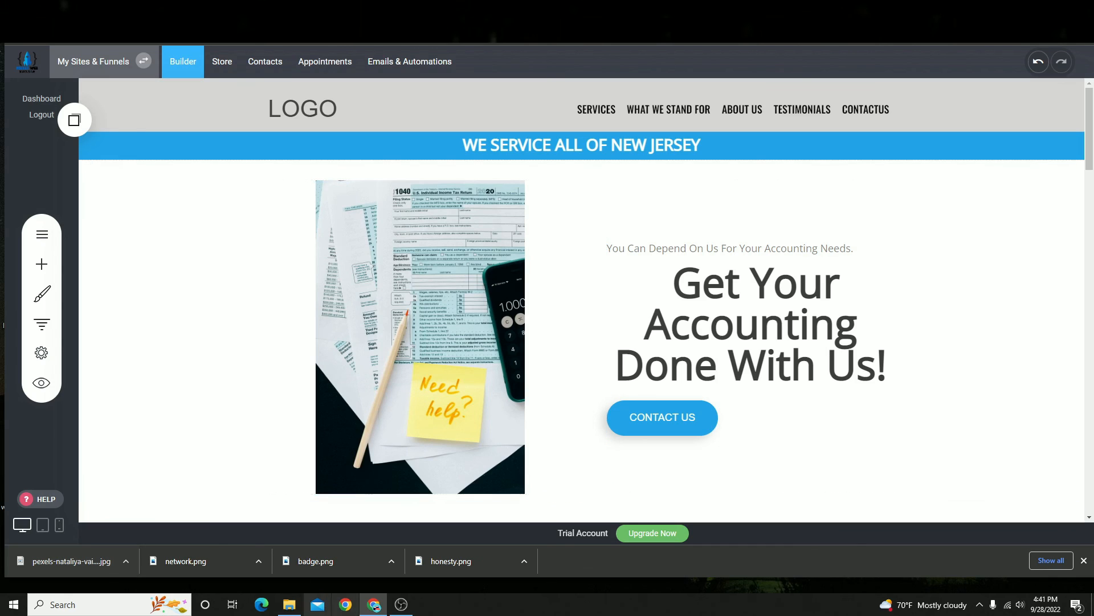
{"action": "left_click", "coordinate": [402, 604]}
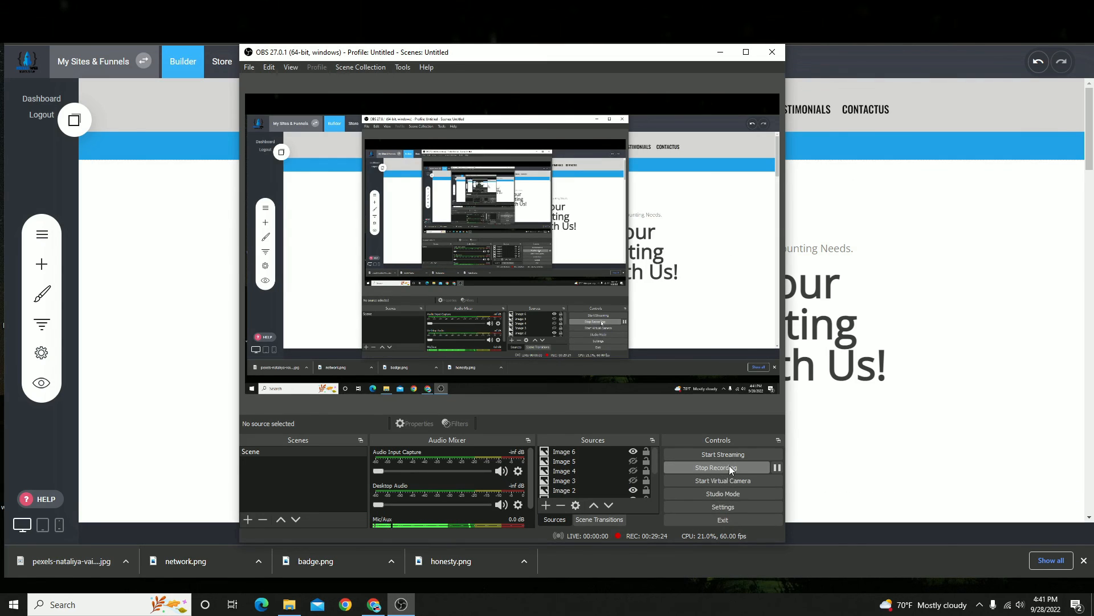